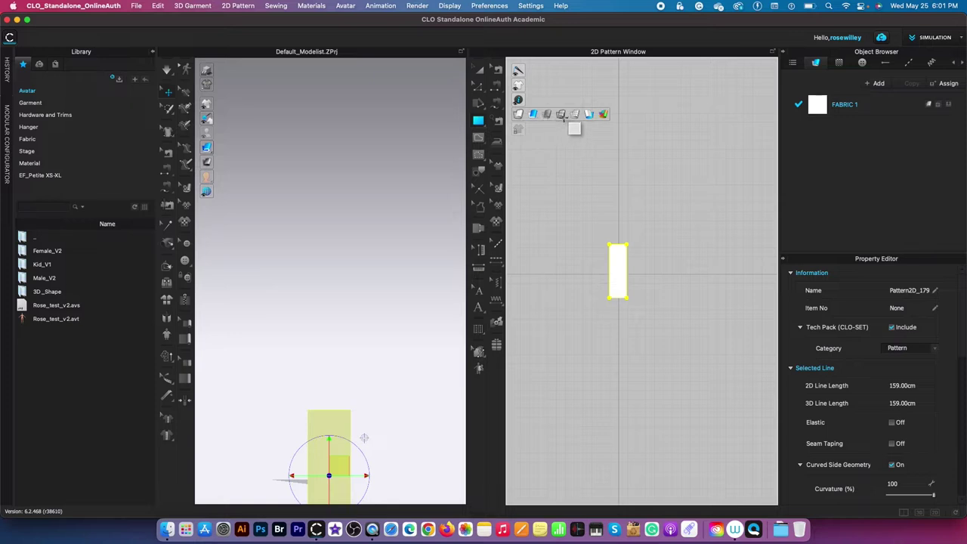
# Step: Move the rectangular pattern so its lower-left corner sits on the 2D grid origin, and reset its 3D arrangement to match
pyautogui.click(548, 116)
pyautogui.click(481, 72)
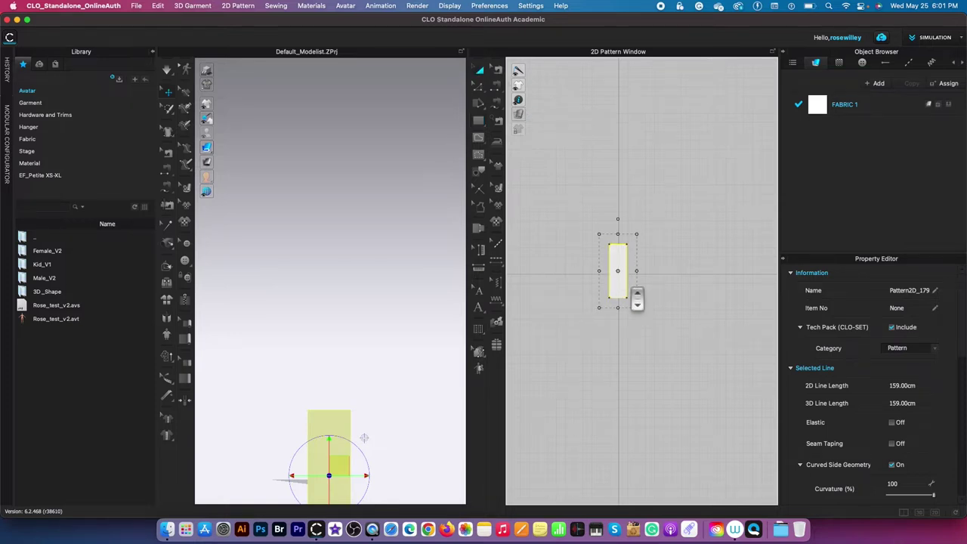
pyautogui.scroll(6, 637, 293)
pyautogui.moveTo(599, 230); pyautogui.dragTo(640, 167)
pyautogui.scroll(-2, 648, 252)
pyautogui.scroll(3, 675, 110)
pyautogui.click(685, 135)
pyautogui.moveTo(685, 136); pyautogui.dragTo(706, 205, button='middle')
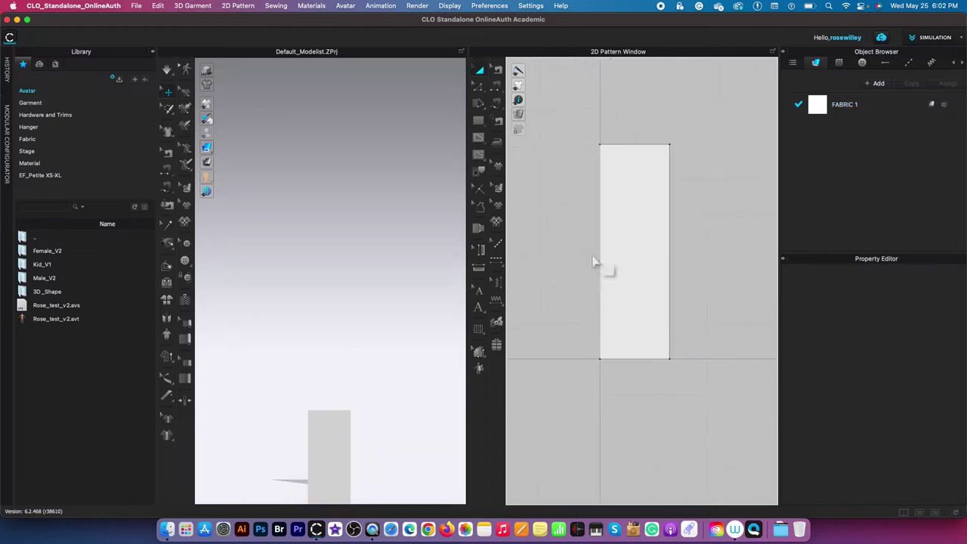
pyautogui.click(170, 300)
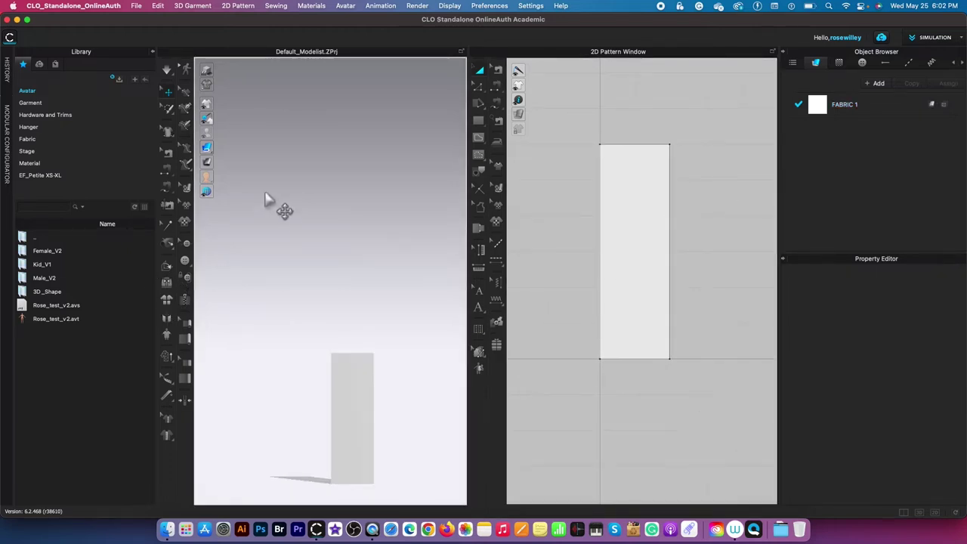
# Step: Load the avatar EF_XS_Womens size_V2.avt from the Female_V2 folder
pyautogui.doubleClick(50, 252)
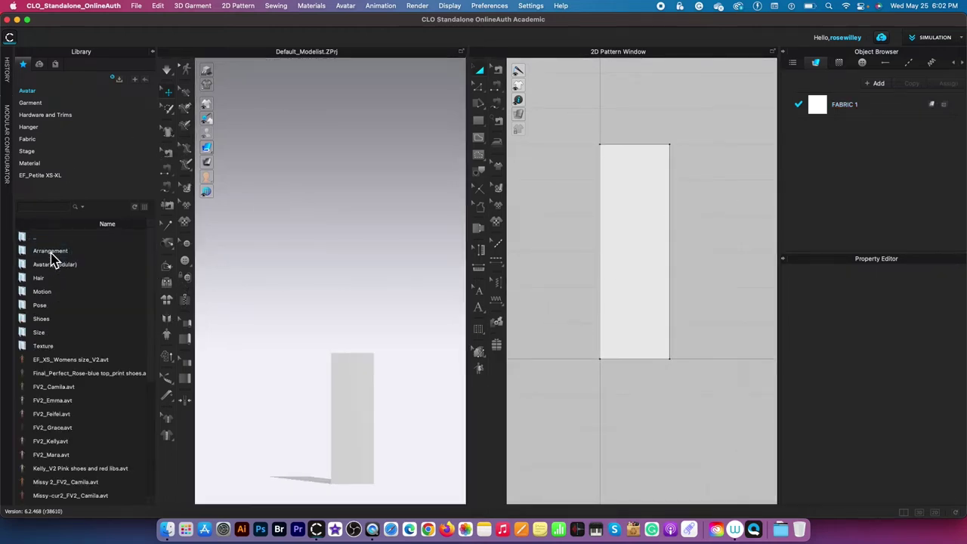
pyautogui.doubleClick(92, 363)
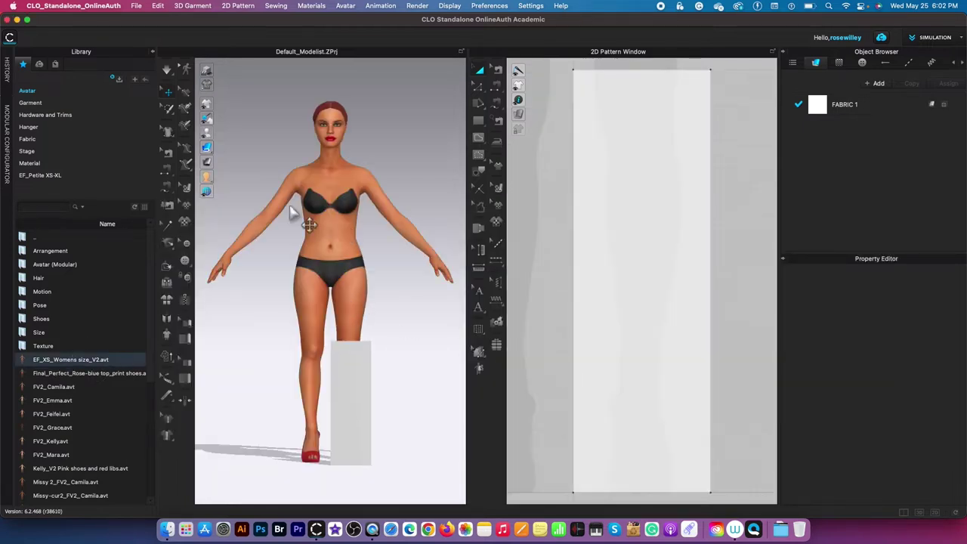
pyautogui.moveTo(207, 191)
pyautogui.scroll(-2, 420, 315)
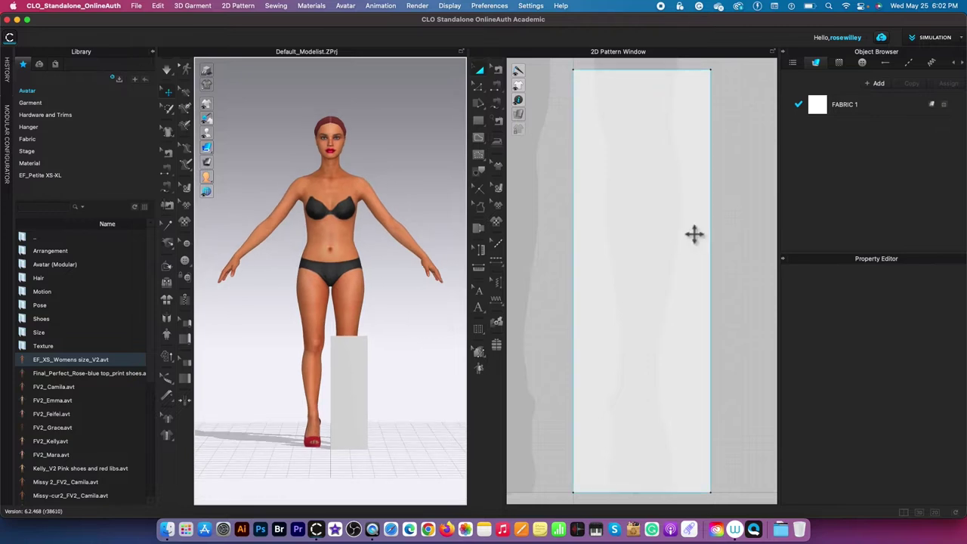
pyautogui.scroll(-8, 696, 234)
pyautogui.scroll(-2, 699, 141)
pyautogui.scroll(6, 643, 222)
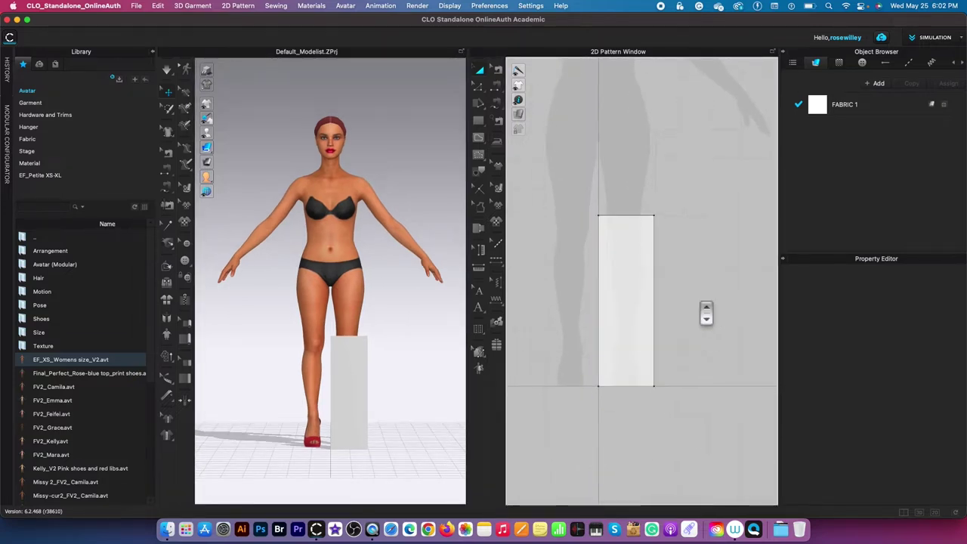
pyautogui.scroll(2, 700, 310)
pyautogui.click(640, 384)
pyautogui.click(684, 284)
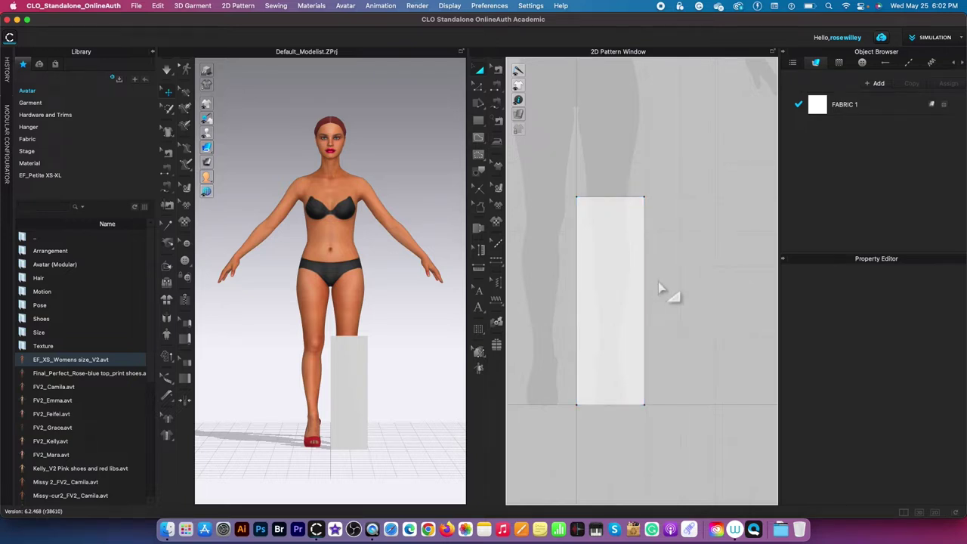
# Step: Calculate 33/2 in Spotlight and return to the 2D pattern
pyautogui.press('super+space')
pyautogui.write('33/2')
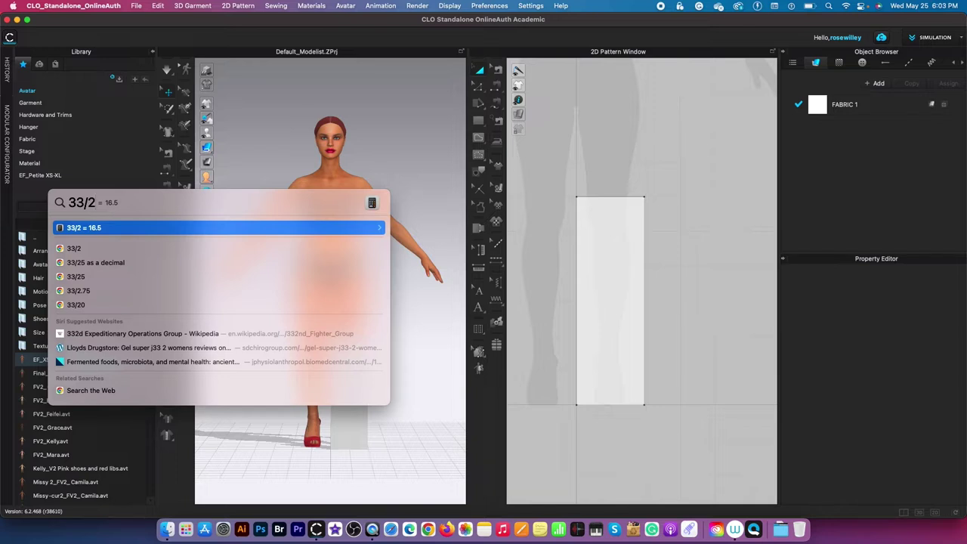
pyautogui.click(686, 179)
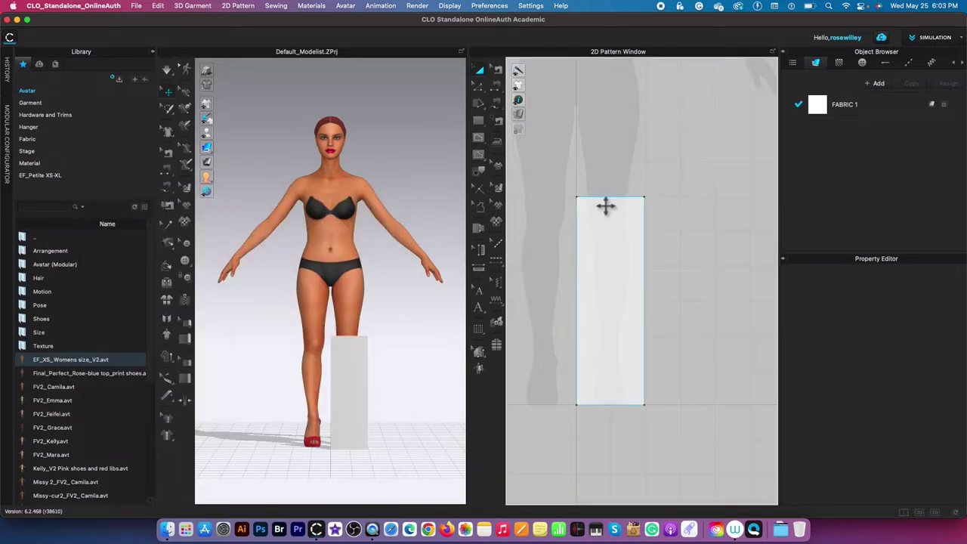
# Step: Start Offset as Internal Line on the rectangle's left edge with three individual offsets, the first at 16.5 cm
pyautogui.click(480, 88)
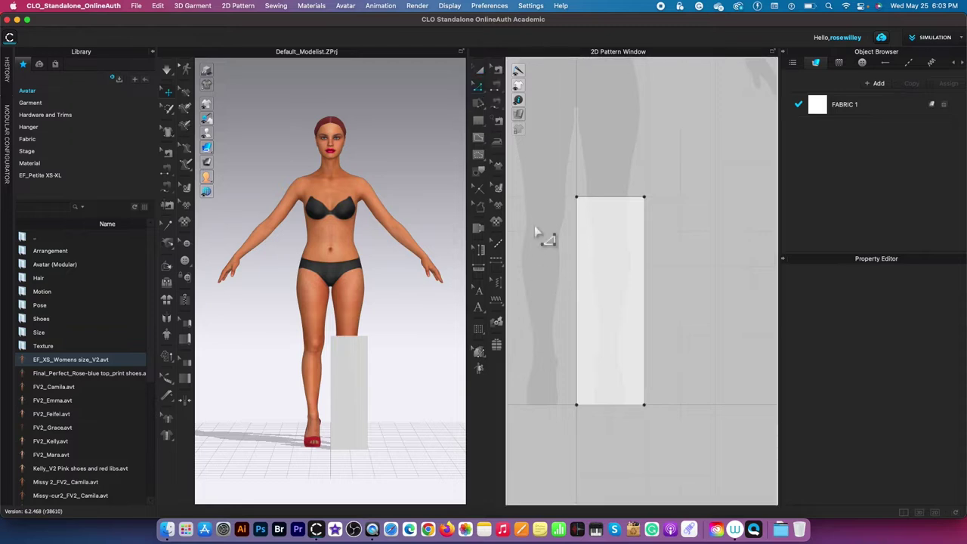
pyautogui.click(578, 278)
pyautogui.rightClick(578, 271)
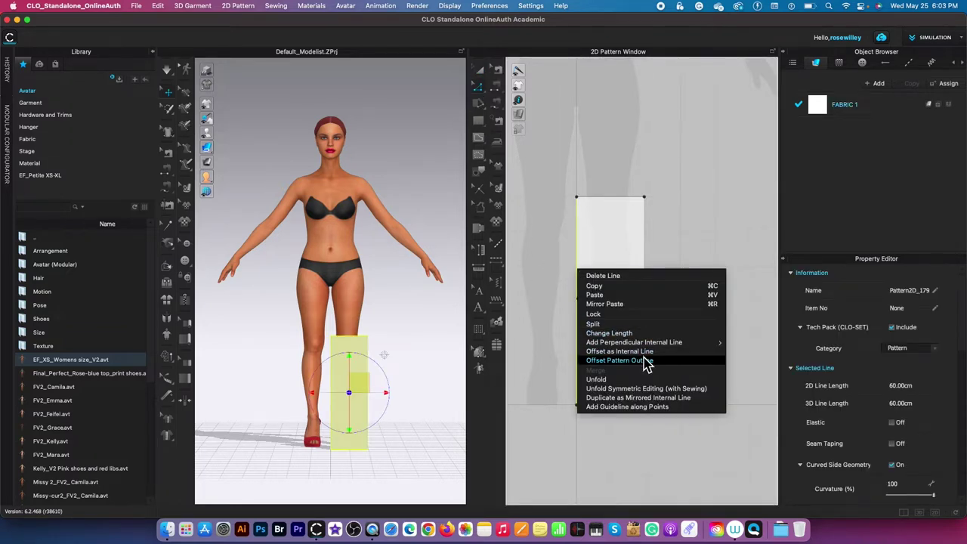
pyautogui.click(645, 359)
pyautogui.click(511, 382)
pyautogui.rightClick(581, 276)
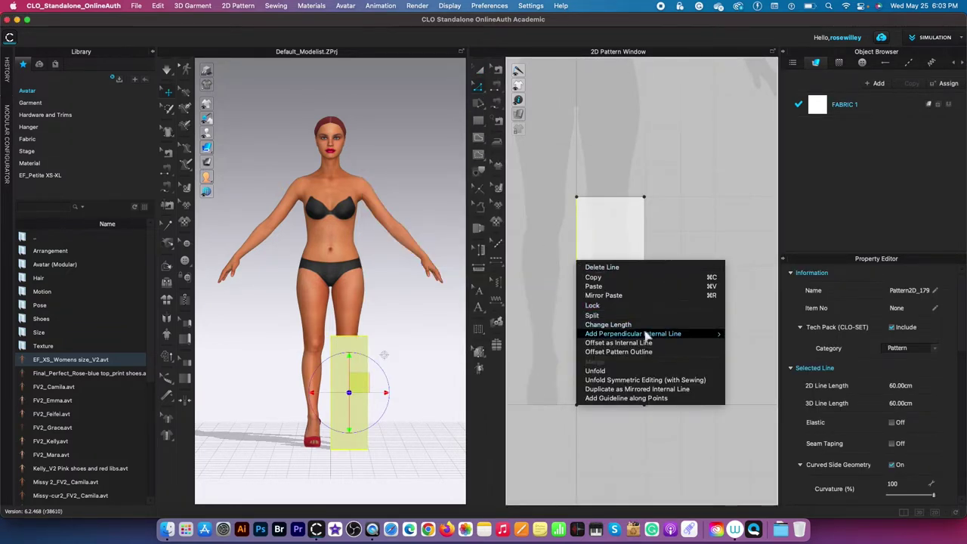
pyautogui.click(644, 340)
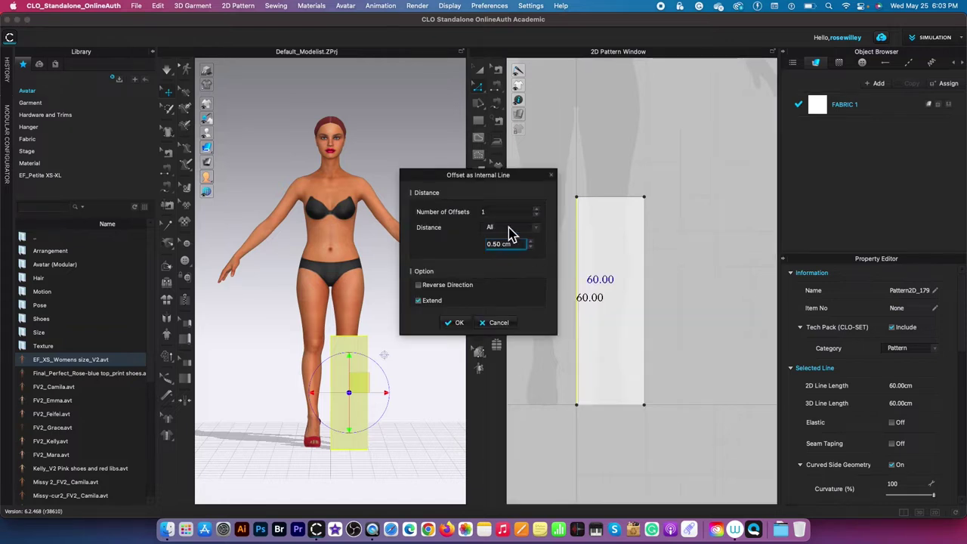
pyautogui.click(536, 212)
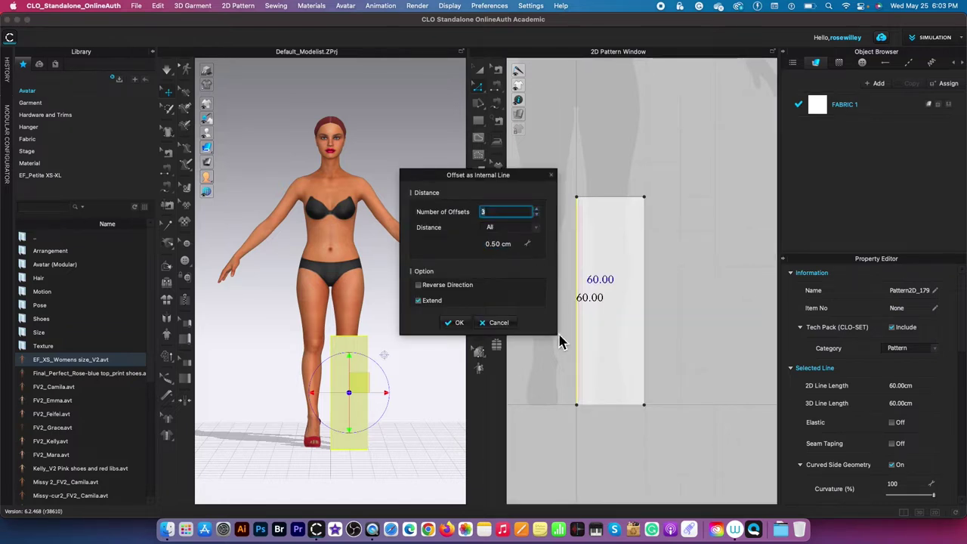
pyautogui.click(514, 227)
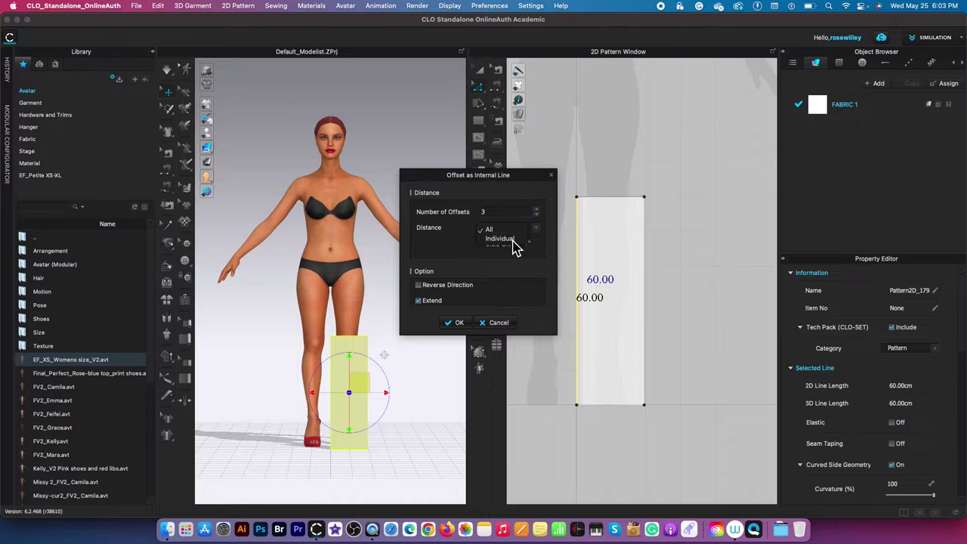
pyautogui.click(514, 238)
pyautogui.write('16.5')
pyautogui.press('Tab')
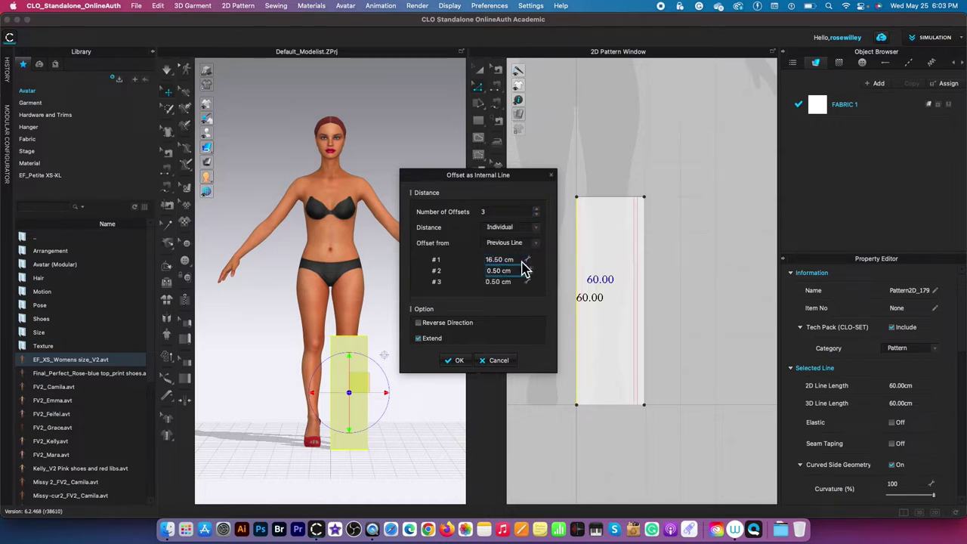
# Step: Measure the offsets from the selected line, set the second to 13.5 cm and the third to 16 cm, and create the vertical lines
pyautogui.click(513, 246)
pyautogui.click(512, 257)
pyautogui.write('13.5')
pyautogui.press('Tab')
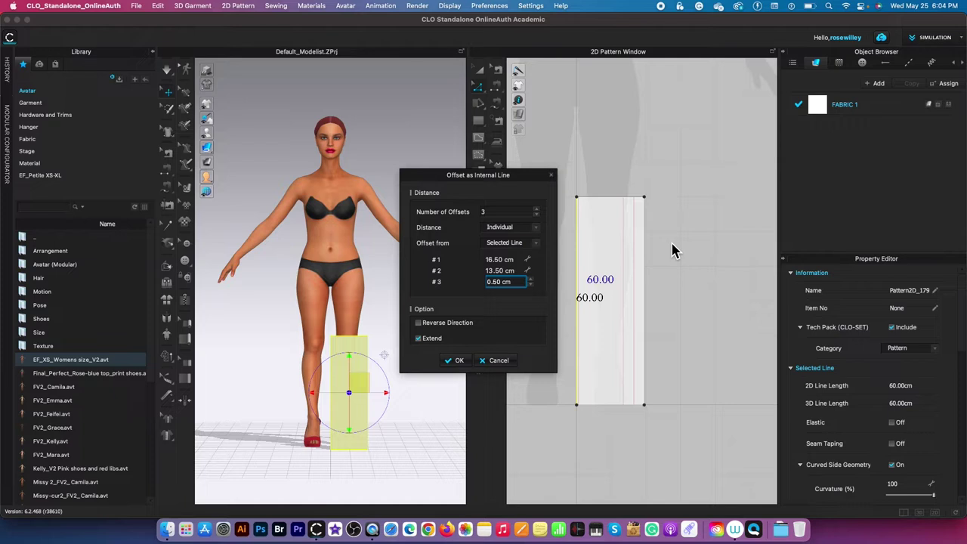
pyautogui.write('16')
pyautogui.click(458, 361)
# Step: Start Offset as Internal Line on the rectangle's top edge
pyautogui.scroll(2, 620, 264)
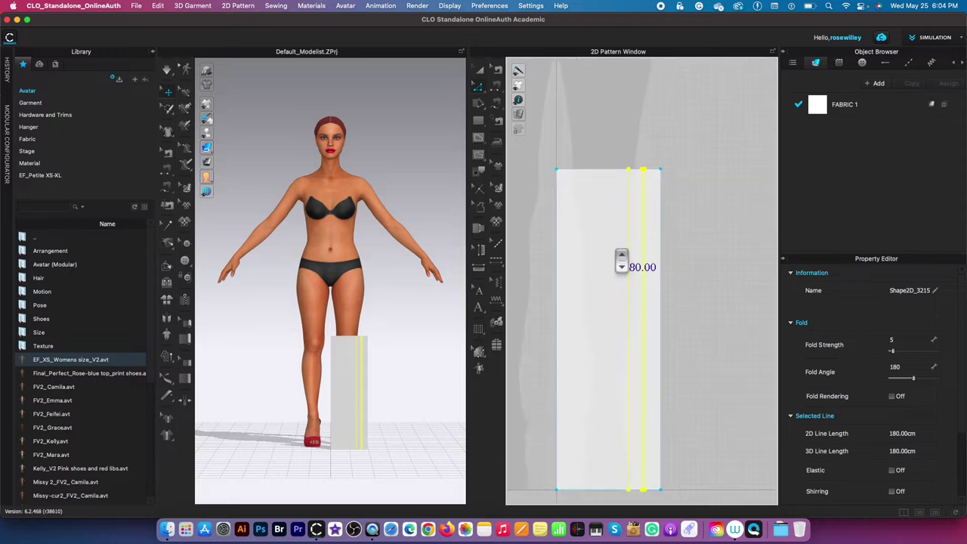
pyautogui.click(626, 170)
pyautogui.rightClick(607, 170)
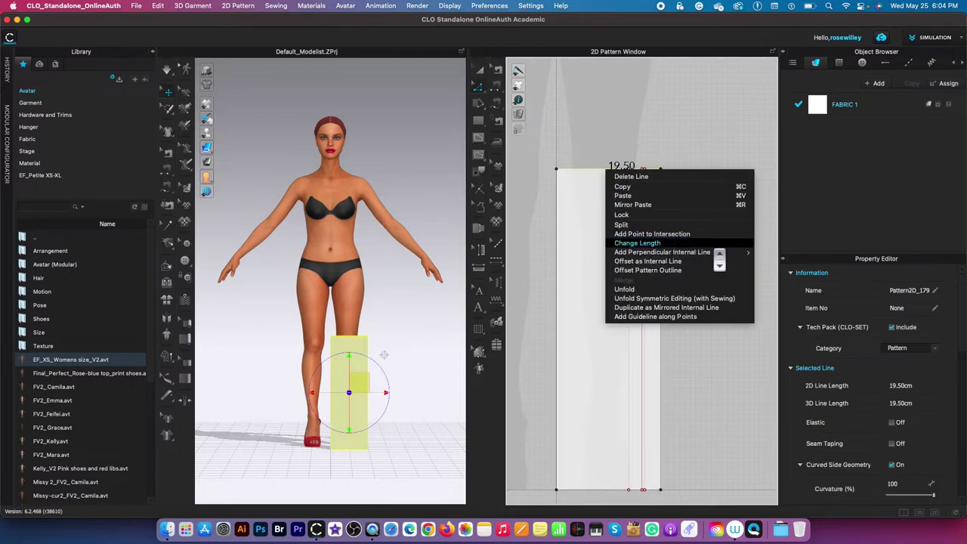
pyautogui.click(647, 261)
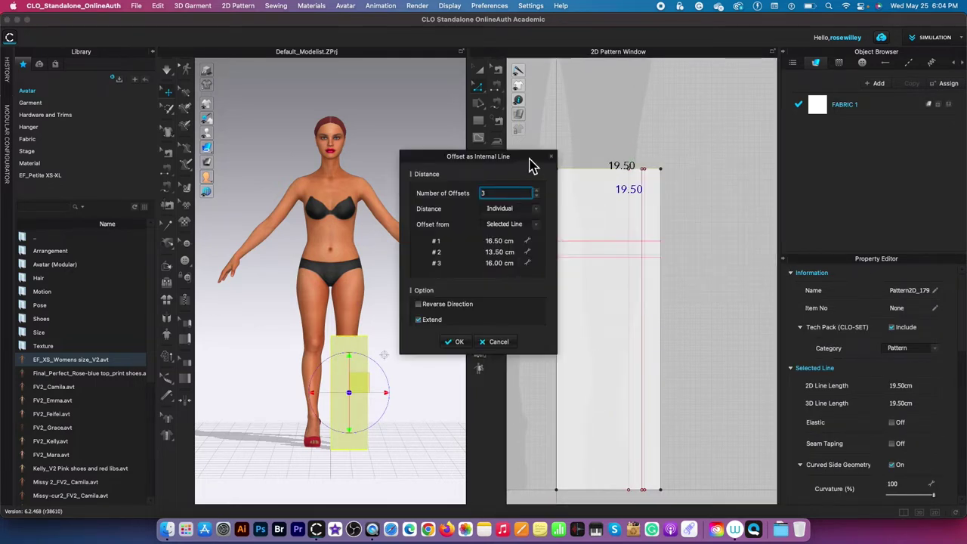
# Step: Set the first offset distance from the top edge to 21 cm
pyautogui.doubleClick(511, 240)
pyautogui.write('2')
pyautogui.press('Tab')
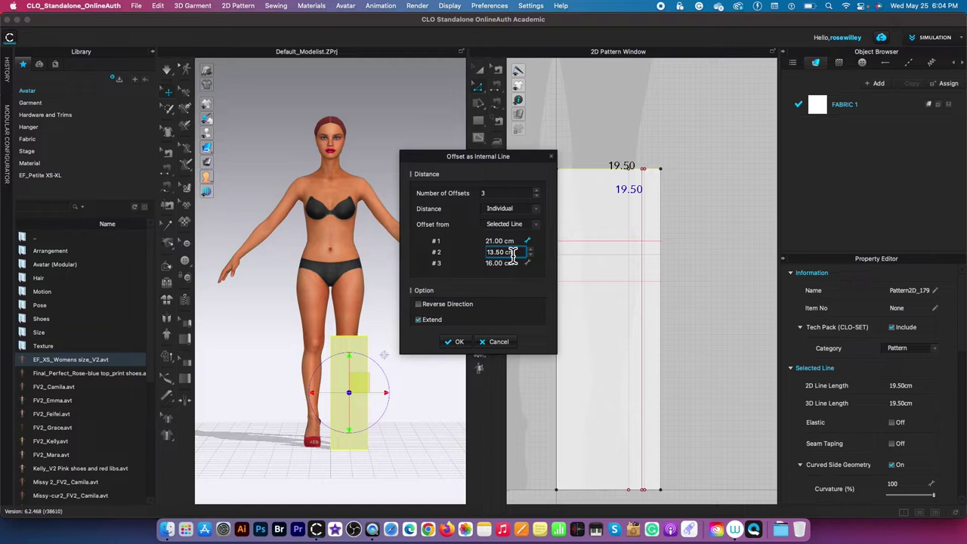
# Step: Set the first offset distance from the top edge to 19.5 cm and the second to 39 cm
pyautogui.click(520, 242)
pyautogui.write('19.5')
pyautogui.press('Tab')
pyautogui.write('3')
pyautogui.press('Tab')
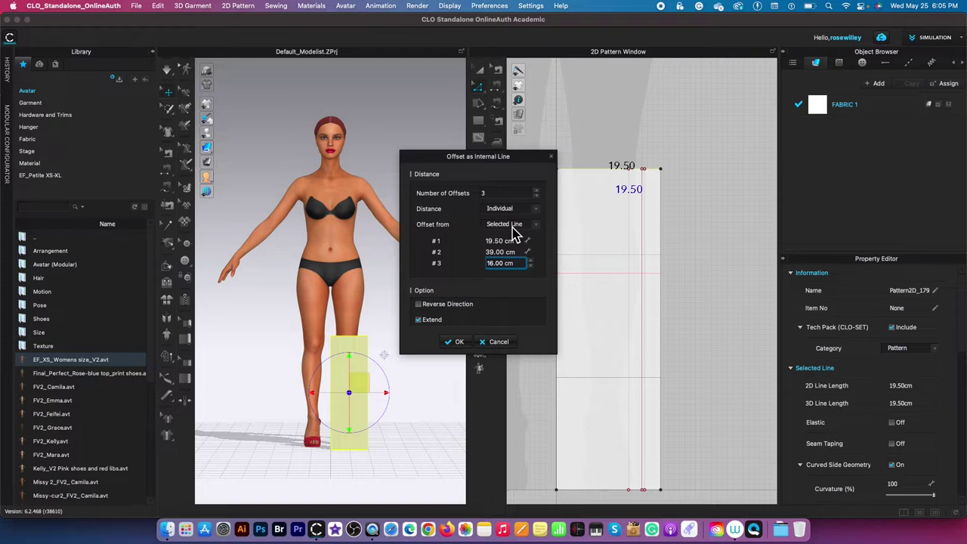
# Step: Set the third offset from the top edge to 1.5 cm, add a fourth at 3 cm, and create the four horizontal internal lines
pyautogui.click(536, 196)
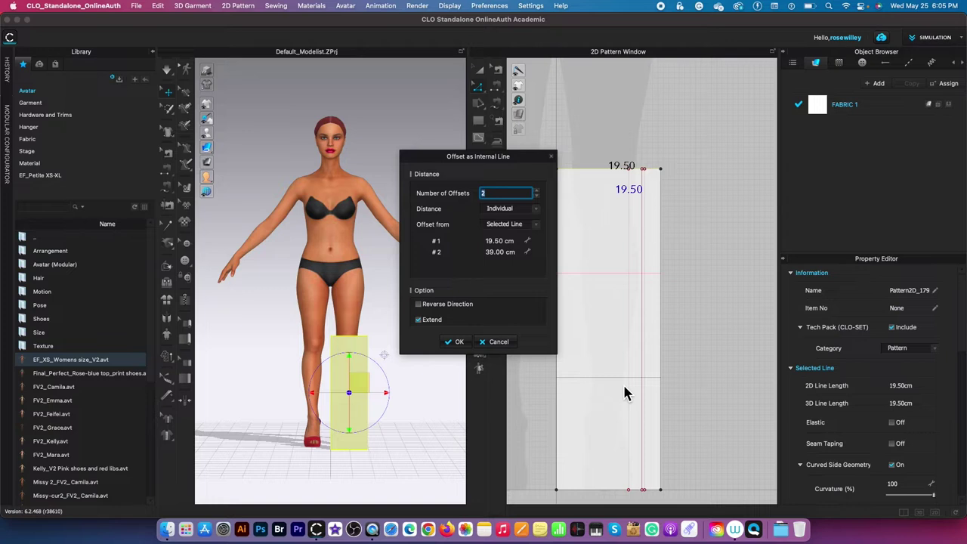
pyautogui.click(538, 191)
pyautogui.click(518, 265)
pyautogui.write('1.5')
pyautogui.click(536, 190)
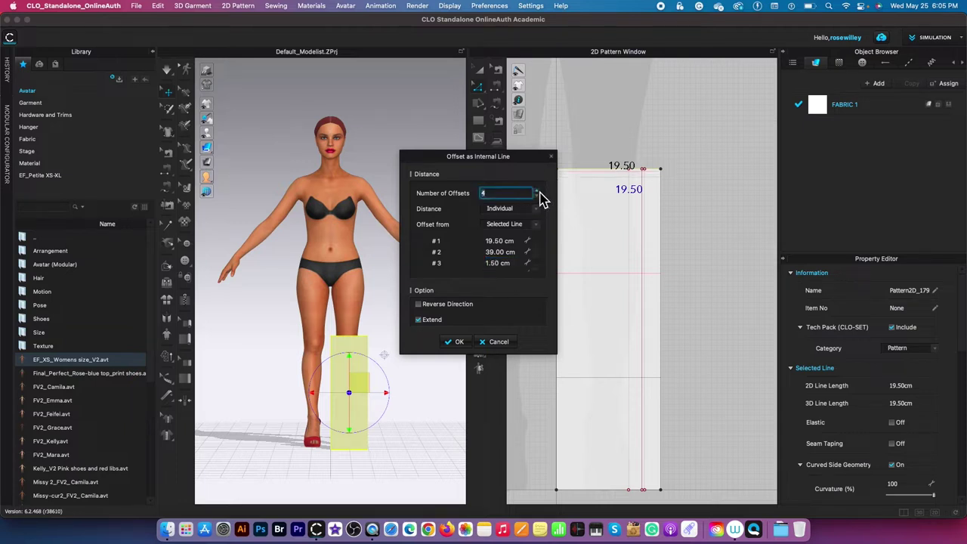
pyautogui.click(517, 265)
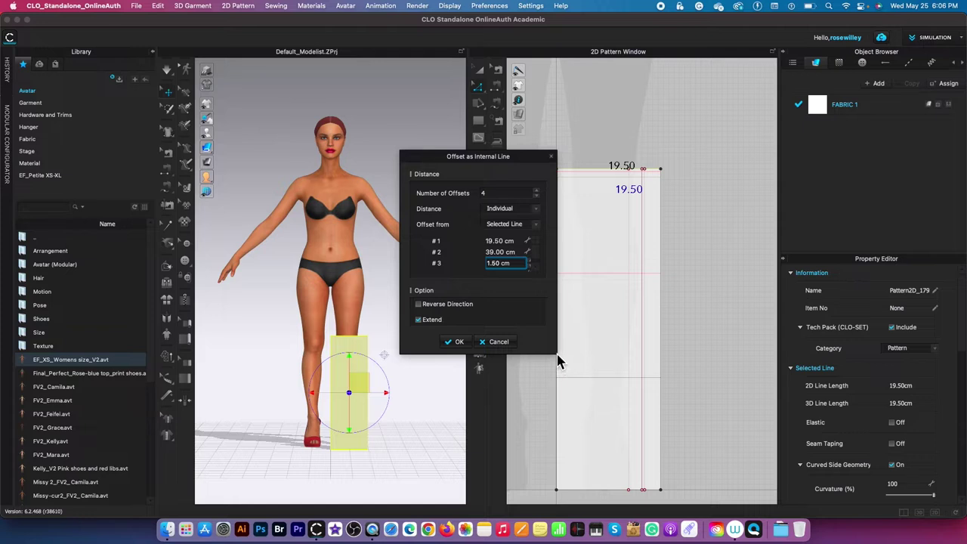
pyautogui.click(571, 425)
pyautogui.click(511, 275)
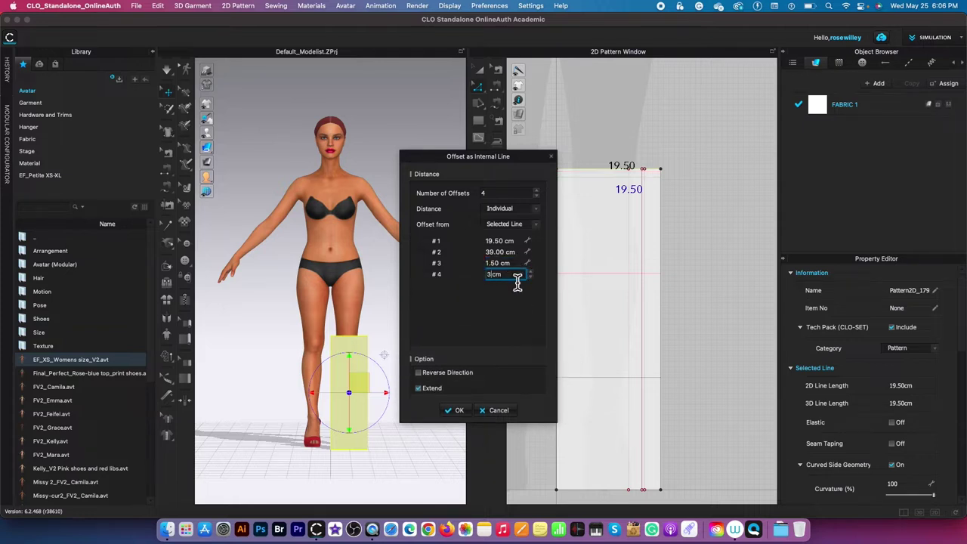
pyautogui.moveTo(538, 159); pyautogui.dragTo(455, 155)
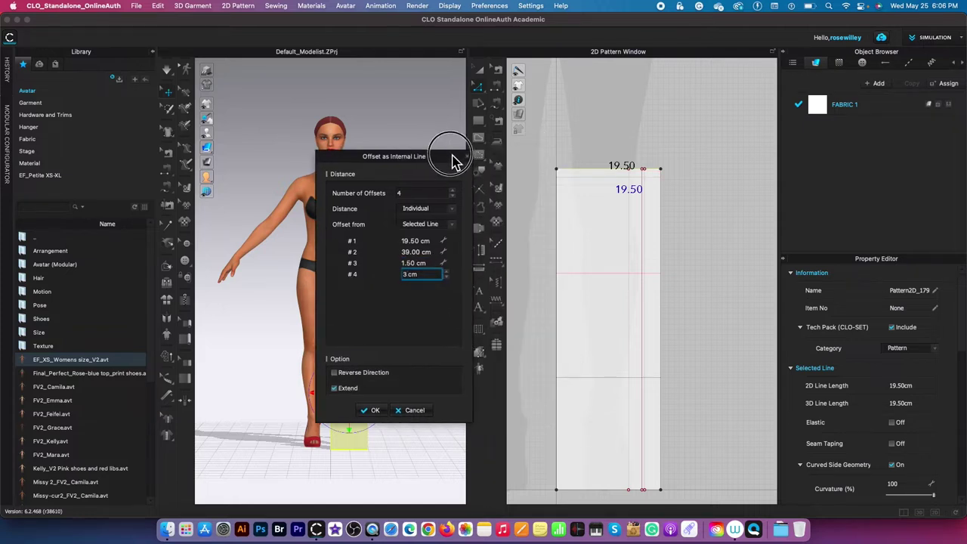
pyautogui.click(376, 410)
pyautogui.click(476, 87)
pyautogui.click(706, 159)
# Step: Add a single vertical internal line inside the rectangle by offsetting its left edge once
pyautogui.scroll(2, 708, 161)
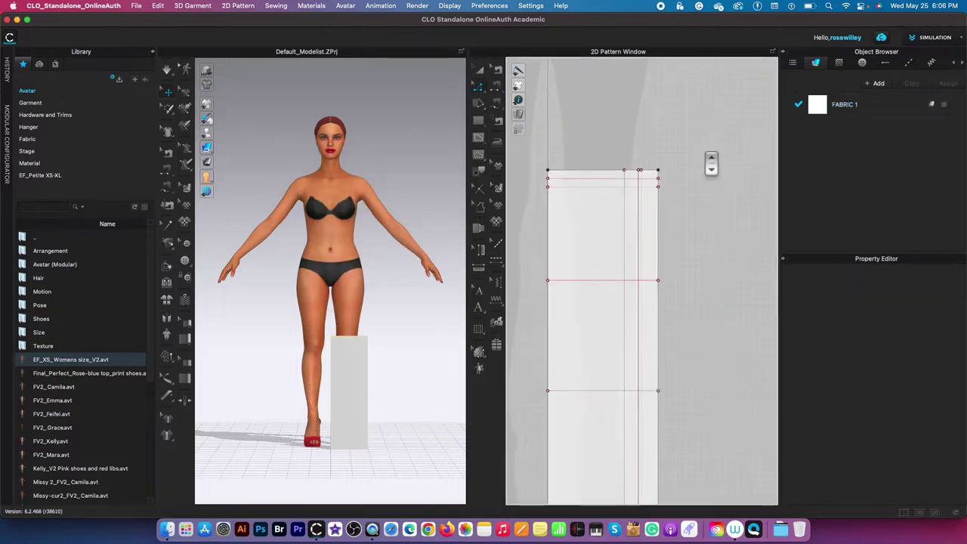
pyautogui.click(548, 234)
pyautogui.rightClick(548, 232)
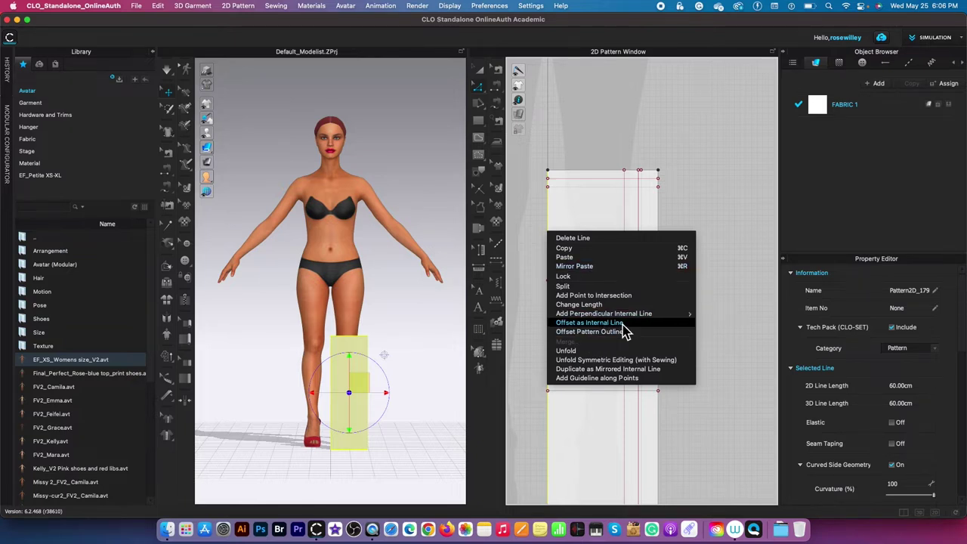
pyautogui.click(609, 324)
pyautogui.click(536, 197)
pyautogui.click(535, 196)
pyautogui.click(507, 241)
pyautogui.moveTo(518, 243); pyautogui.dragTo(484, 246)
pyautogui.write('5')
pyautogui.moveTo(539, 162); pyautogui.dragTo(458, 161)
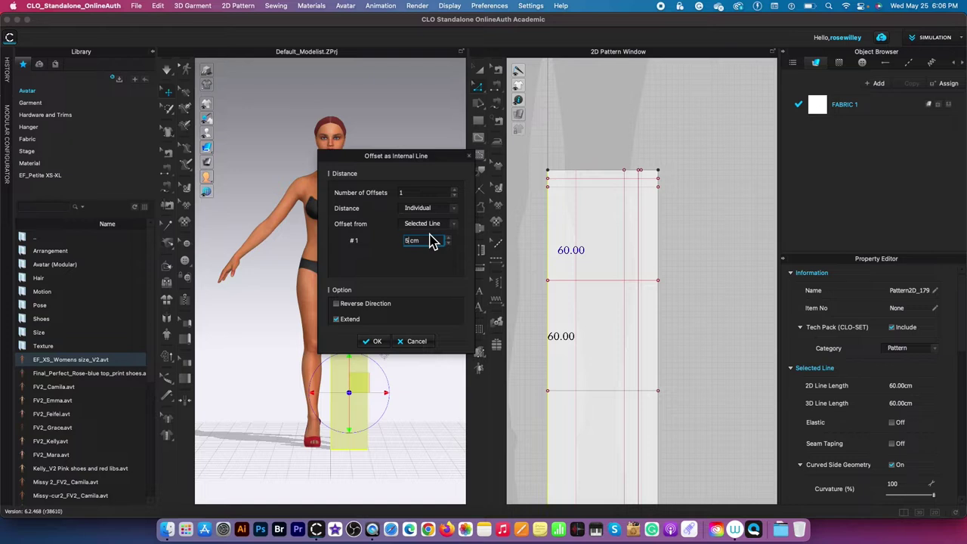
pyautogui.click(377, 341)
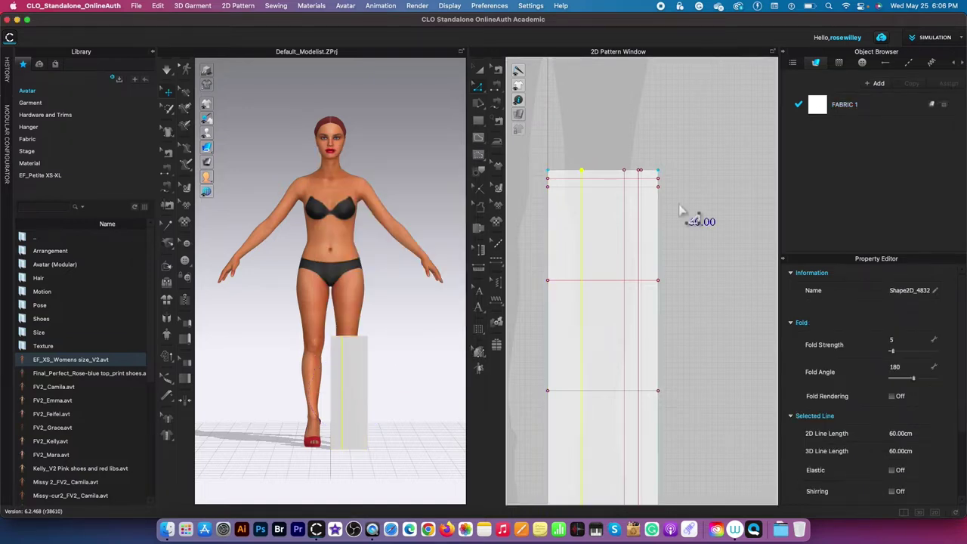
pyautogui.scroll(-2, 705, 265)
pyautogui.scroll(-1, 710, 367)
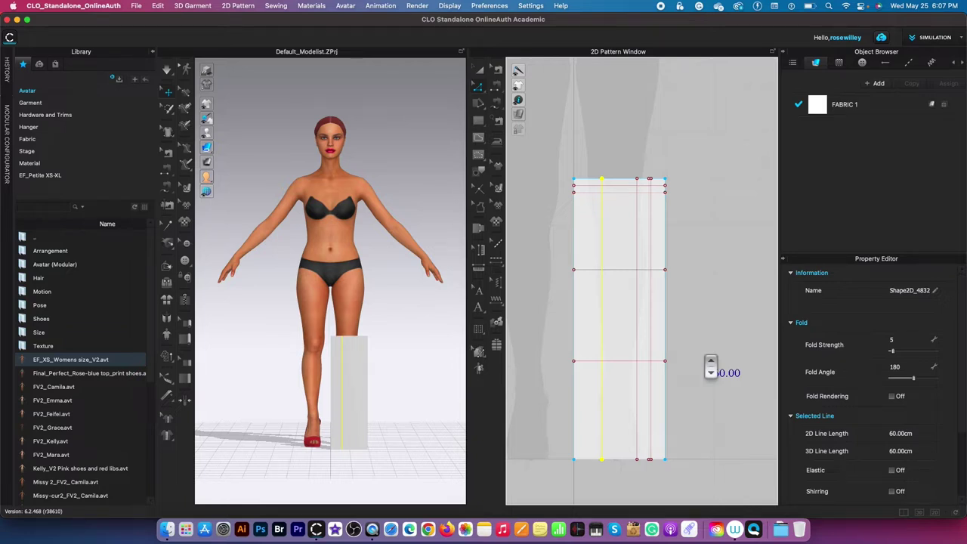
pyautogui.scroll(1, 630, 481)
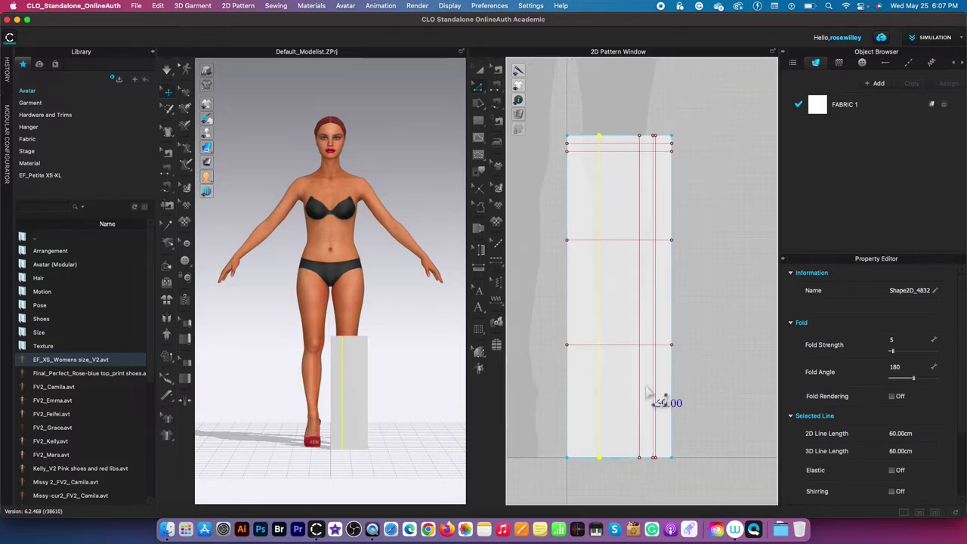
pyautogui.scroll(1, 581, 154)
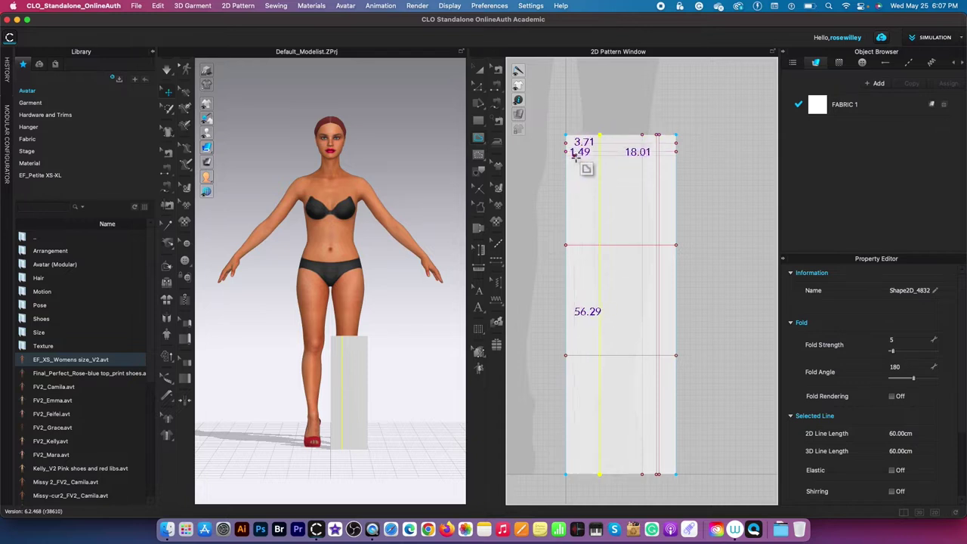
# Step: Start an internal polyline with the neckline from the 3 cm guide on the left edge to 6 cm along the top edge, then to the shoulder point 1.5 cm down
pyautogui.click(568, 153)
pyautogui.click(602, 137)
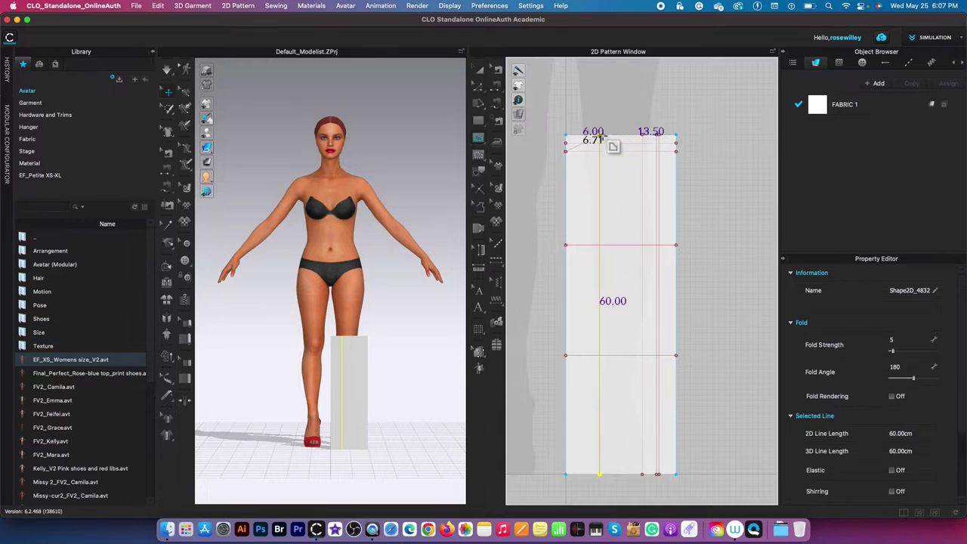
pyautogui.scroll(2, 664, 142)
pyautogui.click(656, 145)
# Step: Extend the internal polyline from the shoulder point to the underarm, where the 19.5 cm guide meets the rectangle's right edge
pyautogui.scroll(-3, 657, 146)
pyautogui.scroll(1, 656, 148)
pyautogui.scroll(1, 671, 226)
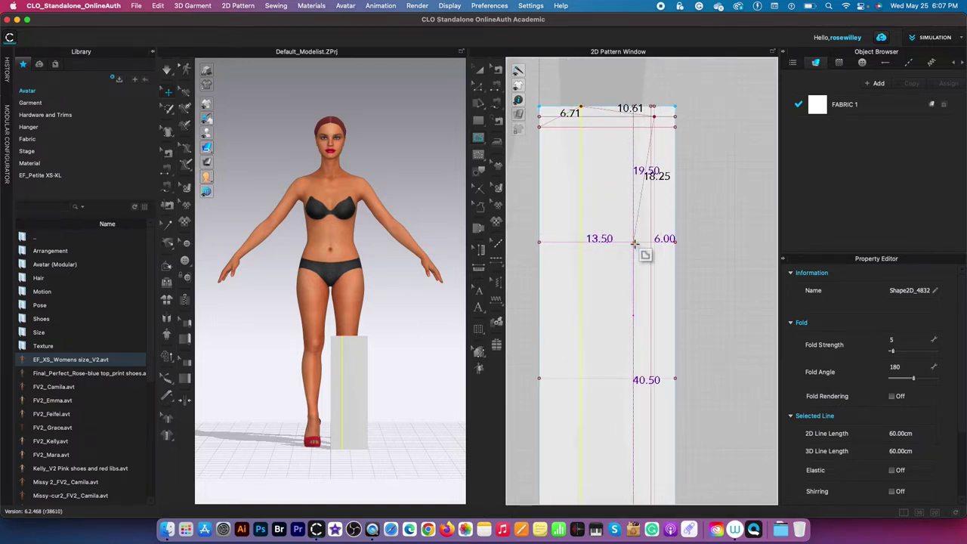
pyautogui.scroll(3, 665, 246)
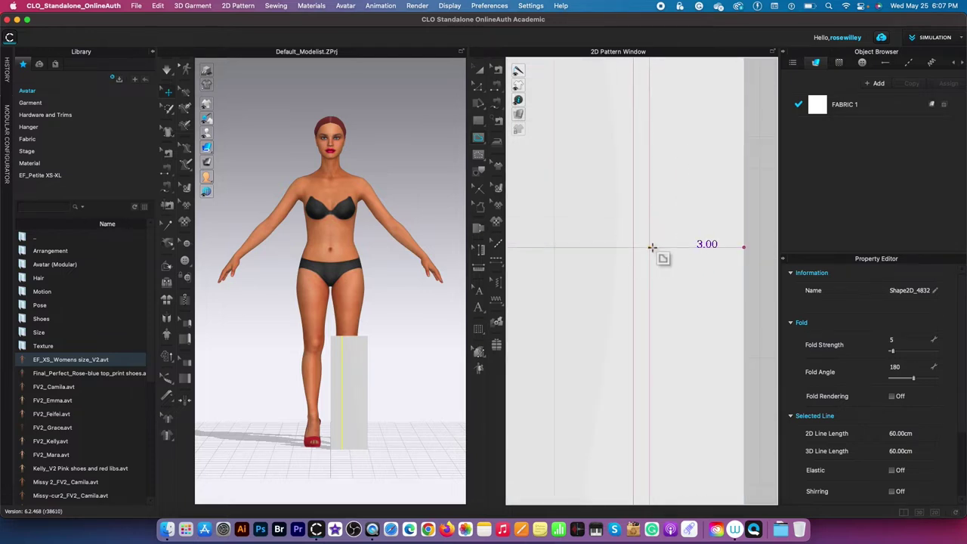
pyautogui.scroll(-3, 652, 247)
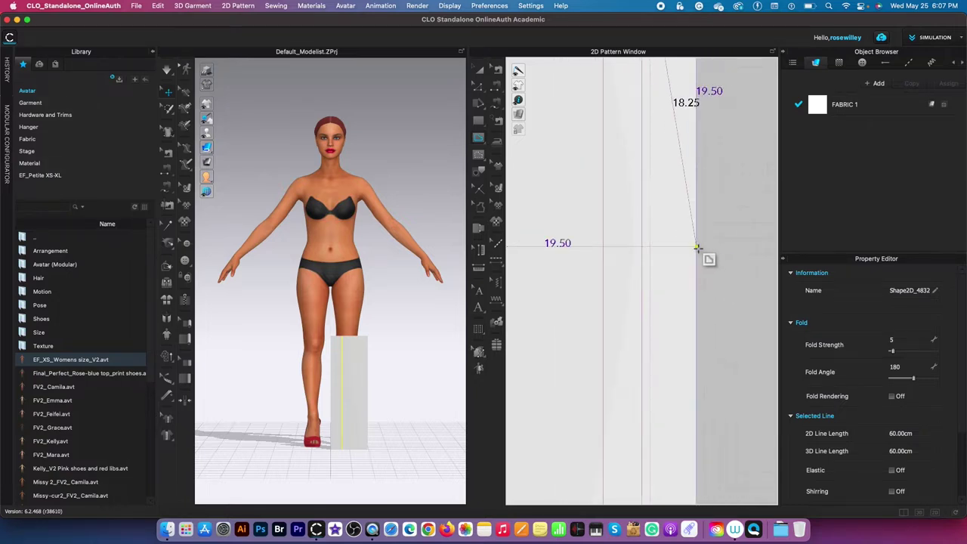
pyautogui.click(697, 247)
# Step: Continue the polyline to the 39 cm guide, 3.5 cm in from the right edge, and finish it at the rectangle's bottom right corner
pyautogui.scroll(-5, 697, 248)
pyautogui.scroll(3, 687, 347)
pyautogui.scroll(-1, 686, 347)
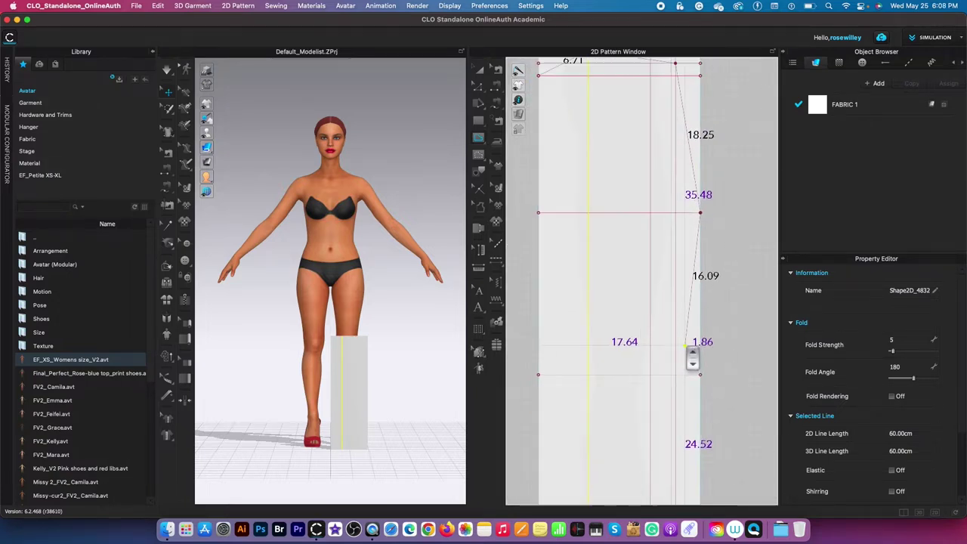
pyautogui.scroll(3, 684, 346)
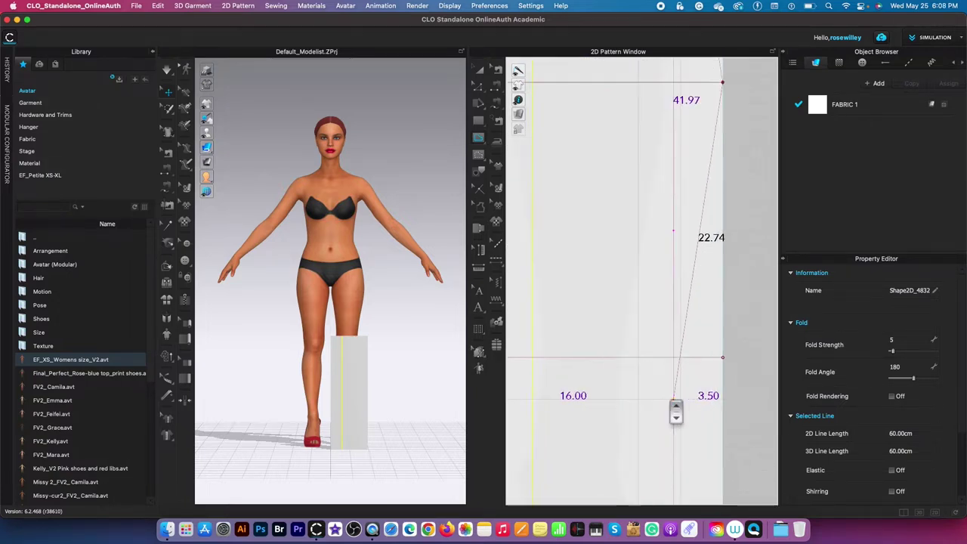
pyautogui.click(676, 358)
pyautogui.scroll(-3, 681, 354)
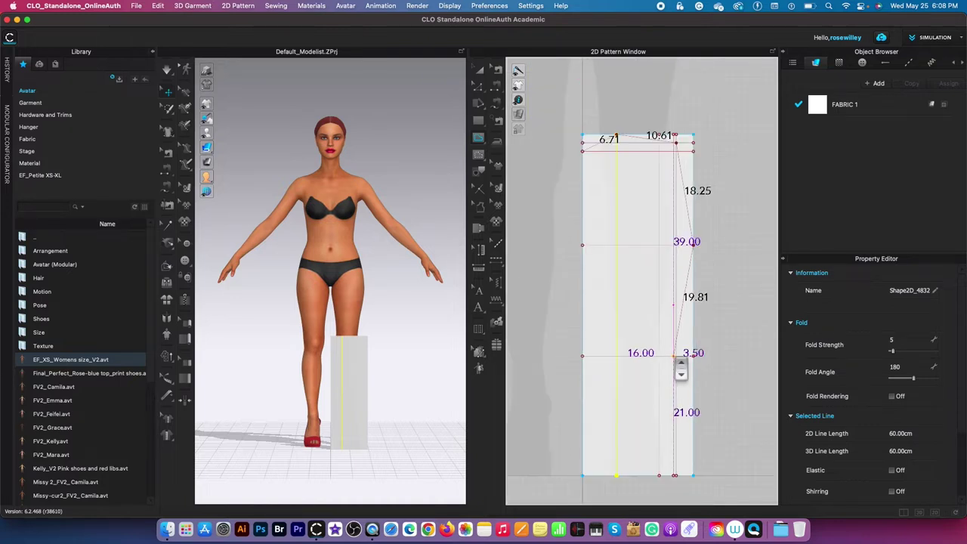
pyautogui.doubleClick(697, 478)
# Step: Curve the armhole segment inward between the shoulder point and the underarm
pyautogui.scroll(2, 664, 233)
pyautogui.press('c')
pyautogui.moveTo(697, 223); pyautogui.dragTo(680, 245)
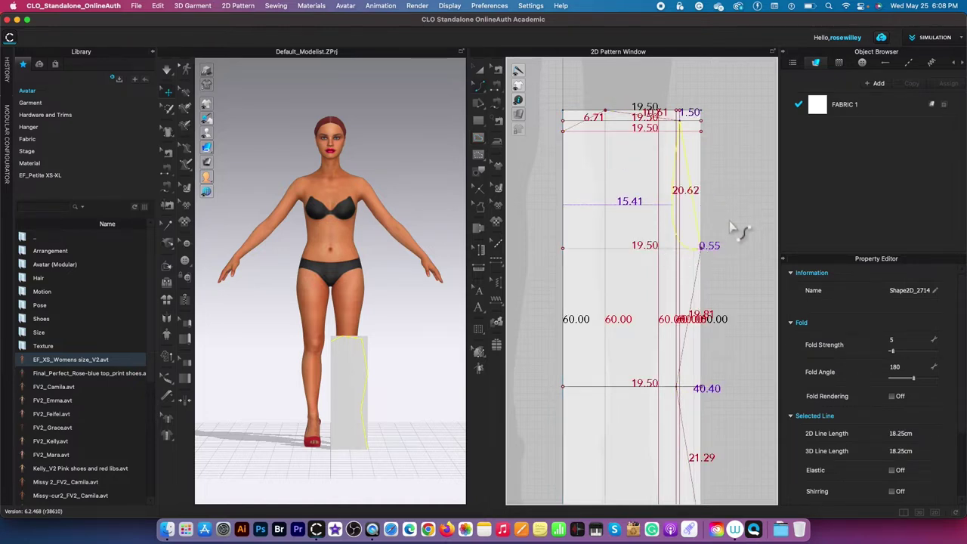
pyautogui.click(729, 219)
pyautogui.moveTo(674, 208); pyautogui.dragTo(669, 194)
pyautogui.click(722, 198)
pyautogui.scroll(-2, 724, 204)
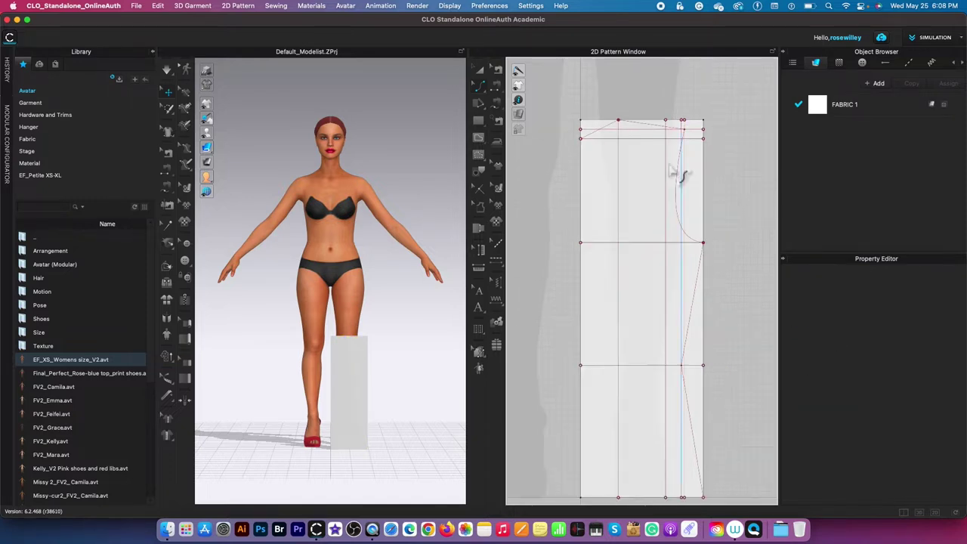
# Step: Curve the neckline segment downward into a rounded scoop between the left edge and the shoulder line
pyautogui.click(613, 137)
pyautogui.moveTo(609, 133); pyautogui.dragTo(610, 139)
pyautogui.click(653, 101)
pyautogui.click(606, 137)
pyautogui.scroll(3, 604, 141)
pyautogui.moveTo(622, 130); pyautogui.dragTo(619, 126)
pyautogui.click(540, 82)
pyautogui.moveTo(519, 100)
pyautogui.click(581, 100)
# Step: Make the armhole curve slightly shallower near its deepest part
pyautogui.scroll(-5, 626, 106)
pyautogui.scroll(3, 643, 172)
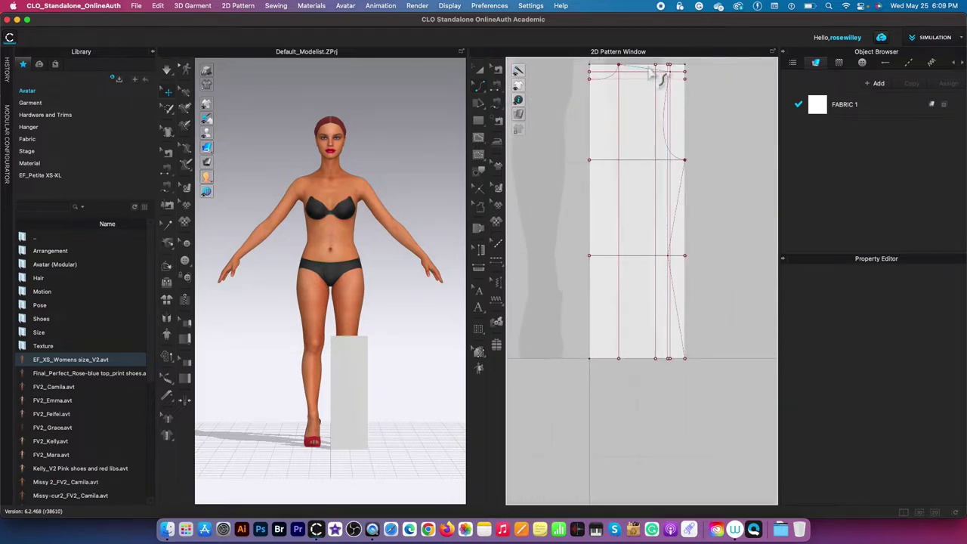
pyautogui.scroll(1, 646, 85)
pyautogui.scroll(-1, 650, 90)
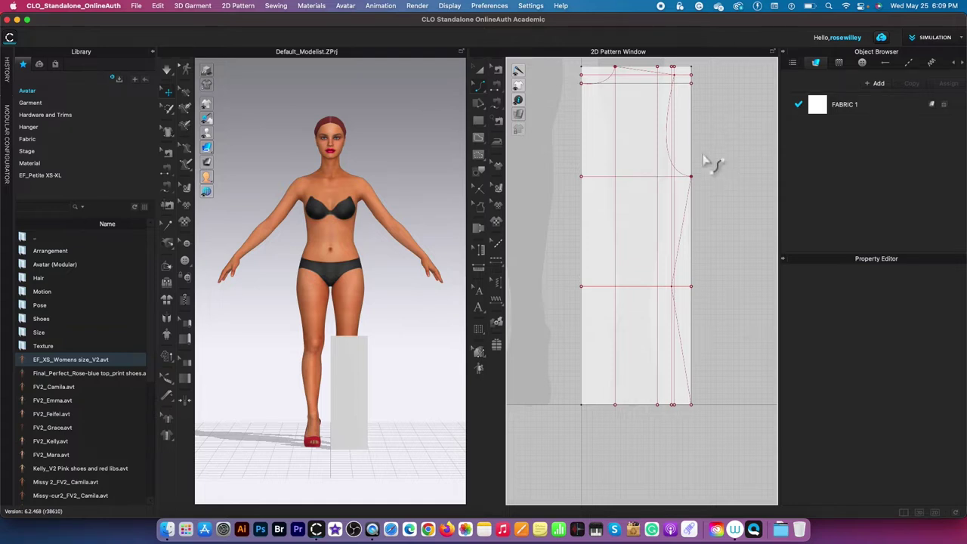
pyautogui.scroll(1, 699, 130)
pyautogui.click(665, 139)
pyautogui.click(724, 136)
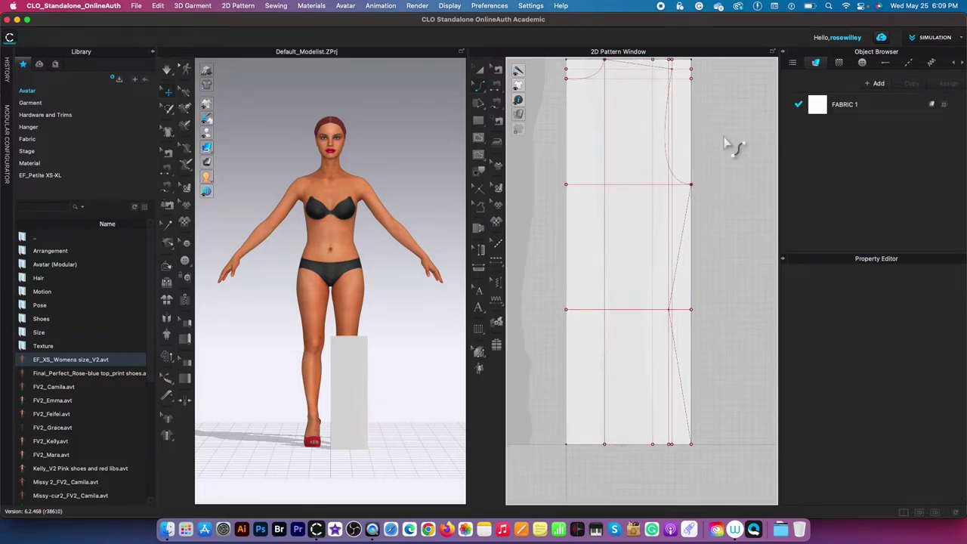
pyautogui.scroll(-1, 726, 139)
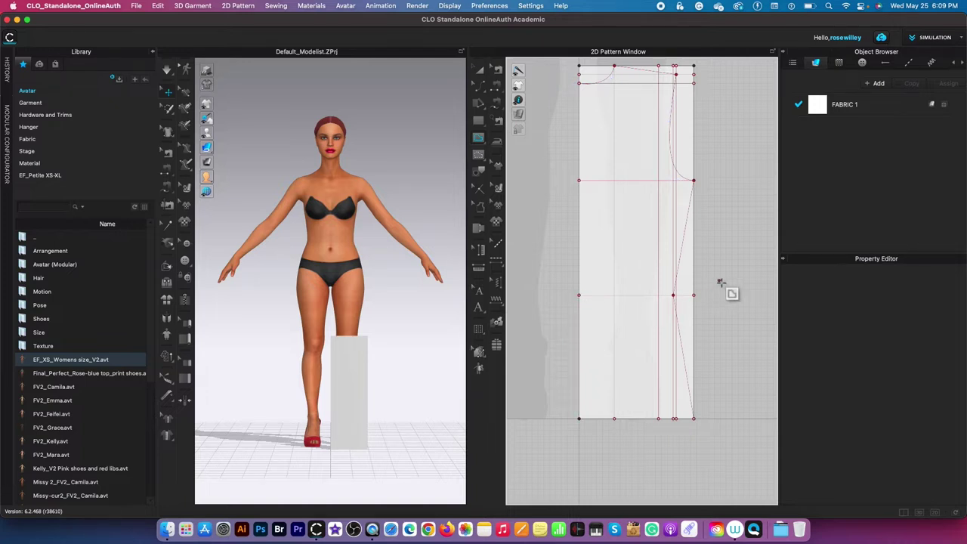
pyautogui.scroll(-3, 721, 283)
pyautogui.scroll(1, 728, 96)
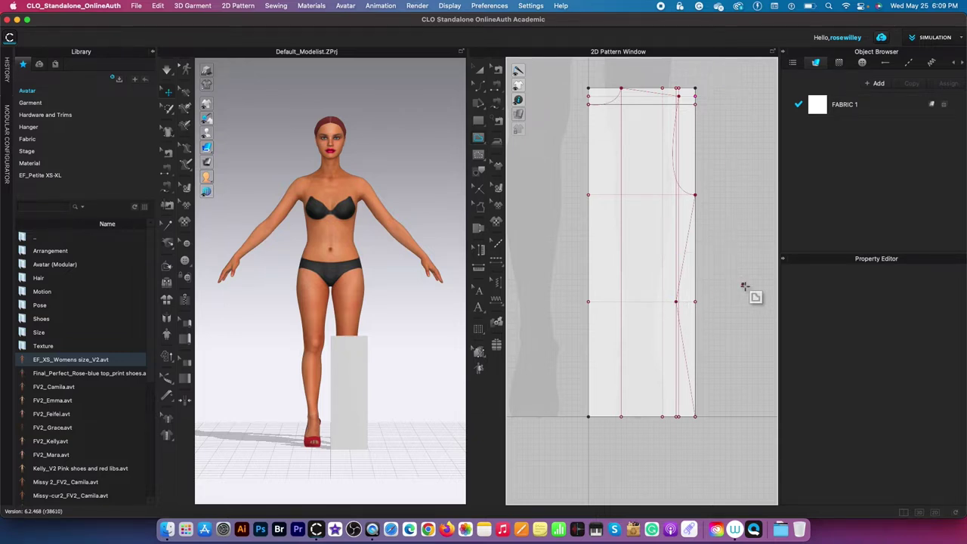
# Step: Trace the drawn outline together with the rectangle's bottom and left edges as a new pattern piece, placed to the right of the block
pyautogui.click(480, 70)
pyautogui.scroll(2, 662, 81)
pyautogui.scroll(-1, 668, 89)
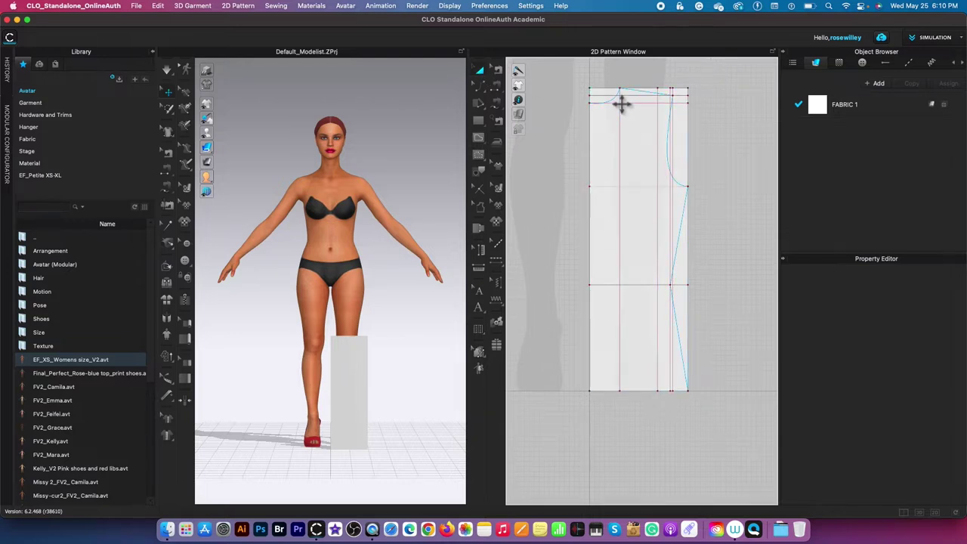
pyautogui.click(649, 102)
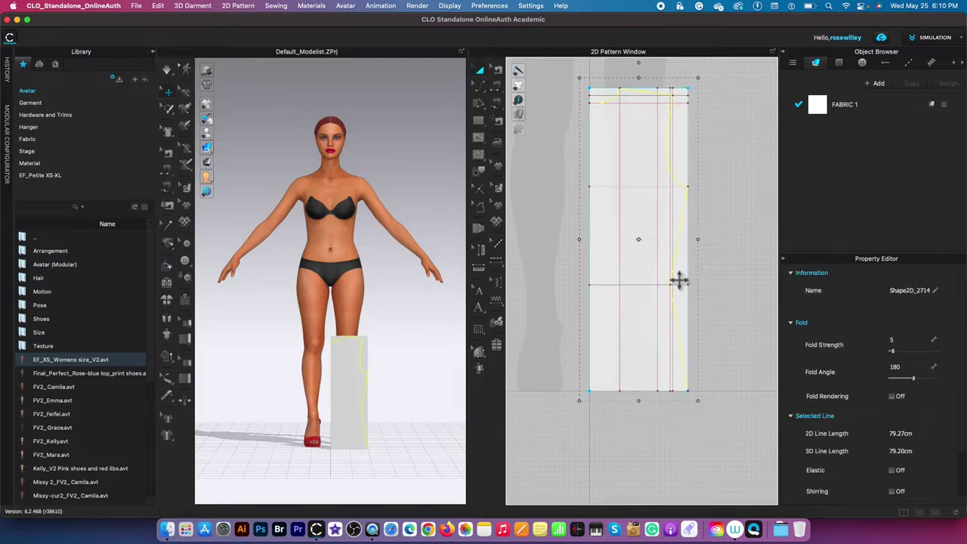
pyautogui.click(580, 314)
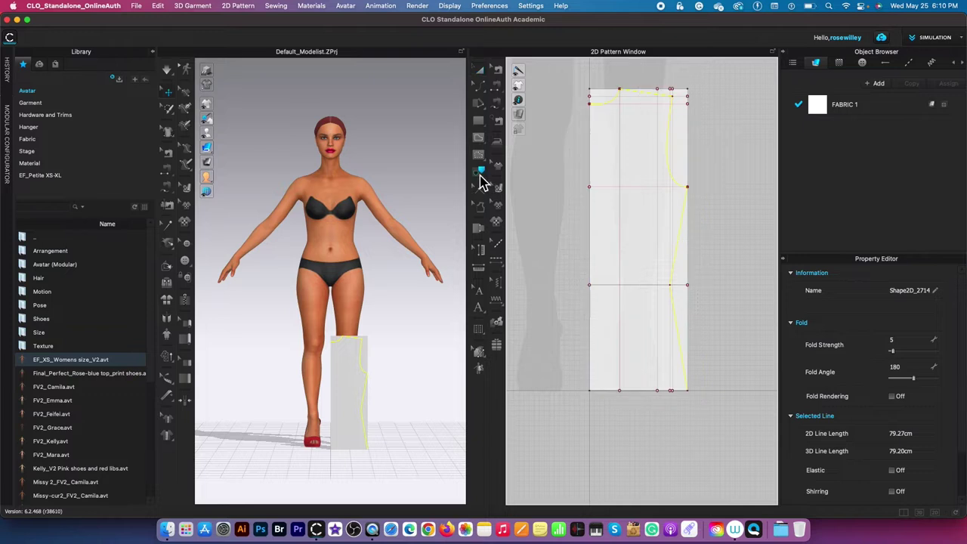
pyautogui.click(624, 391)
pyautogui.click(589, 319)
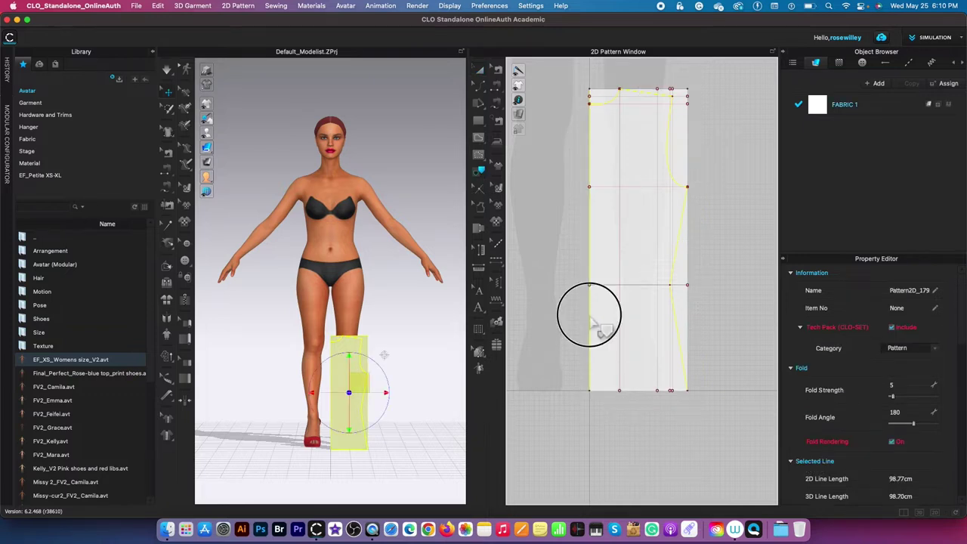
pyautogui.rightClick(592, 136)
pyautogui.click(626, 132)
pyautogui.scroll(-5, 631, 151)
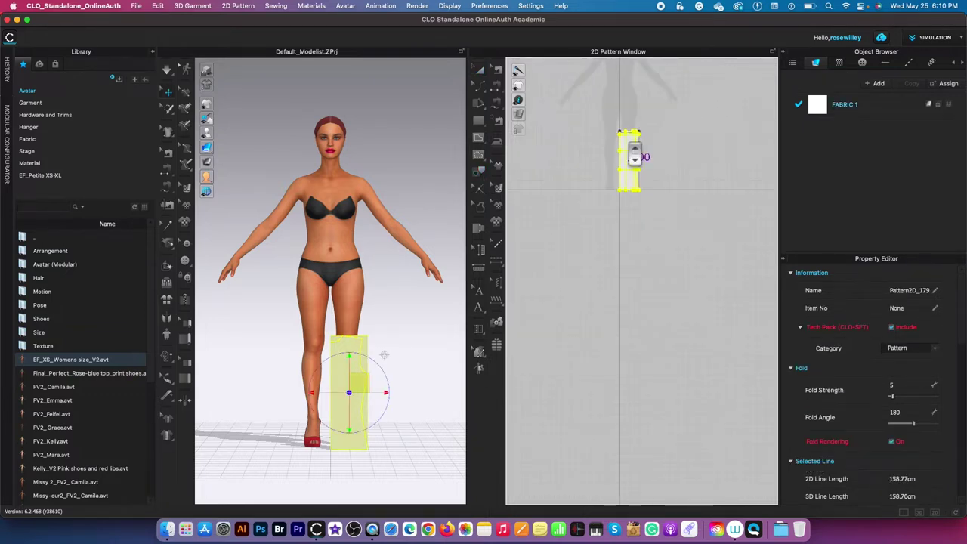
pyautogui.click(694, 168)
pyautogui.scroll(2, 727, 160)
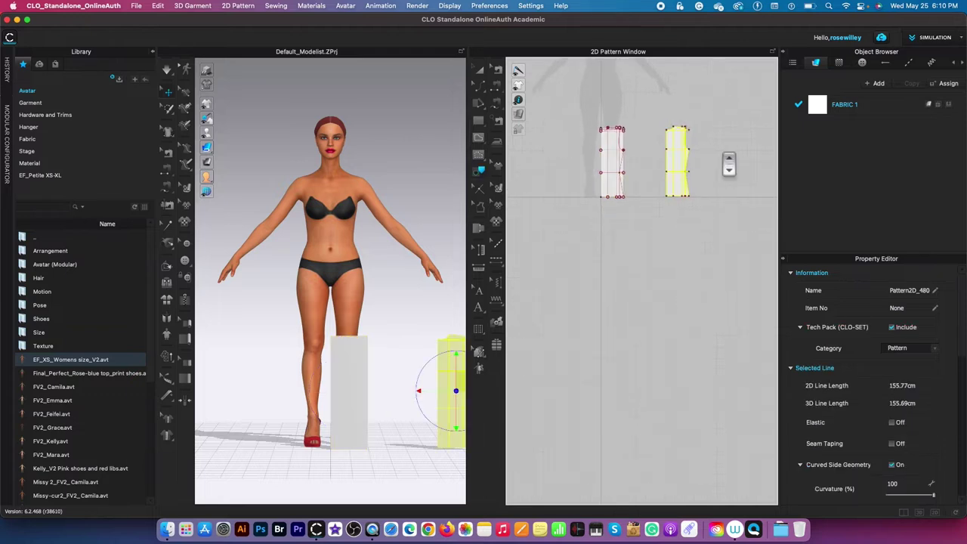
pyautogui.scroll(4, 672, 130)
pyautogui.scroll(-3, 672, 130)
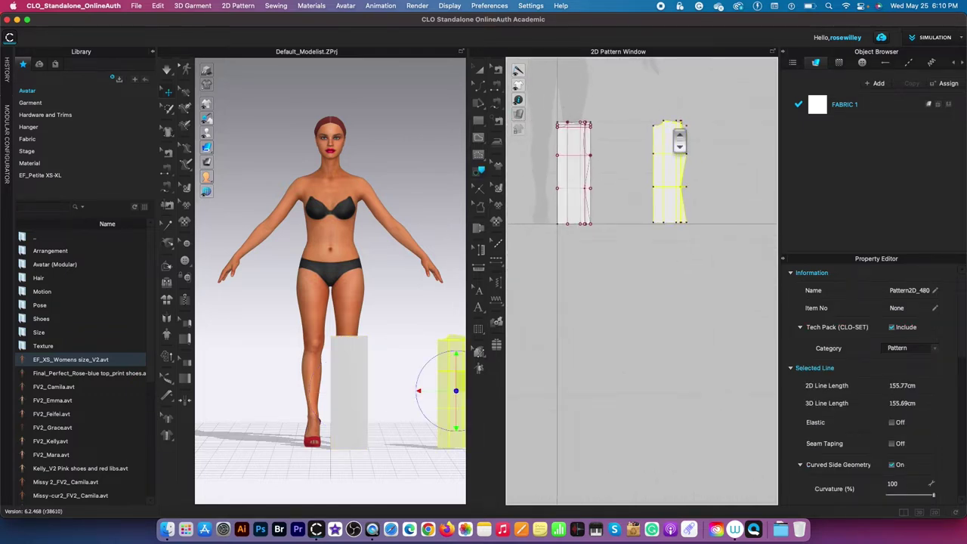
# Step: Offset the original block's shoulder line as two internal lines at 1 cm and 1.5 cm, in the reverse direction and extended to the pattern outline
pyautogui.scroll(2, 557, 113)
pyautogui.scroll(1, 571, 184)
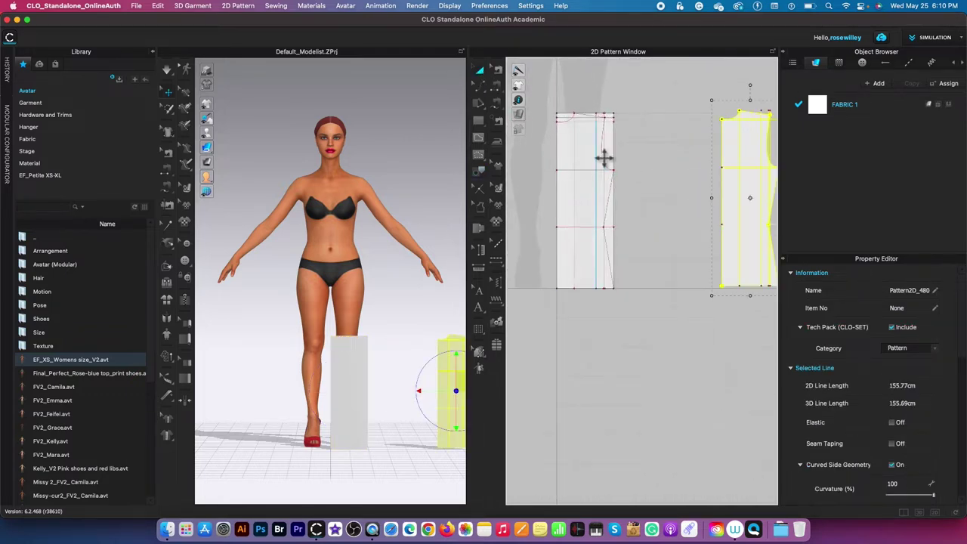
pyautogui.scroll(3, 584, 197)
pyautogui.click(653, 203)
pyautogui.scroll(-2, 653, 204)
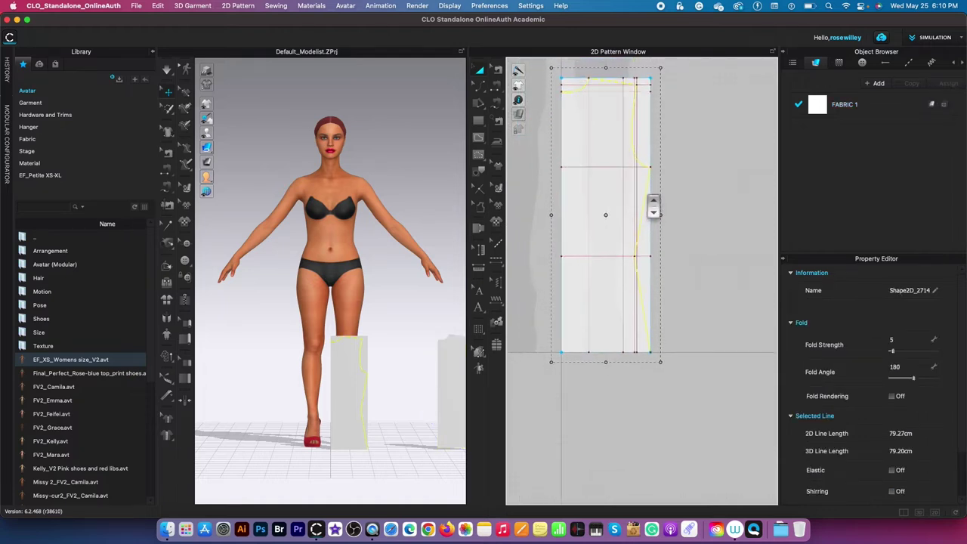
pyautogui.click(689, 91)
pyautogui.scroll(2, 622, 80)
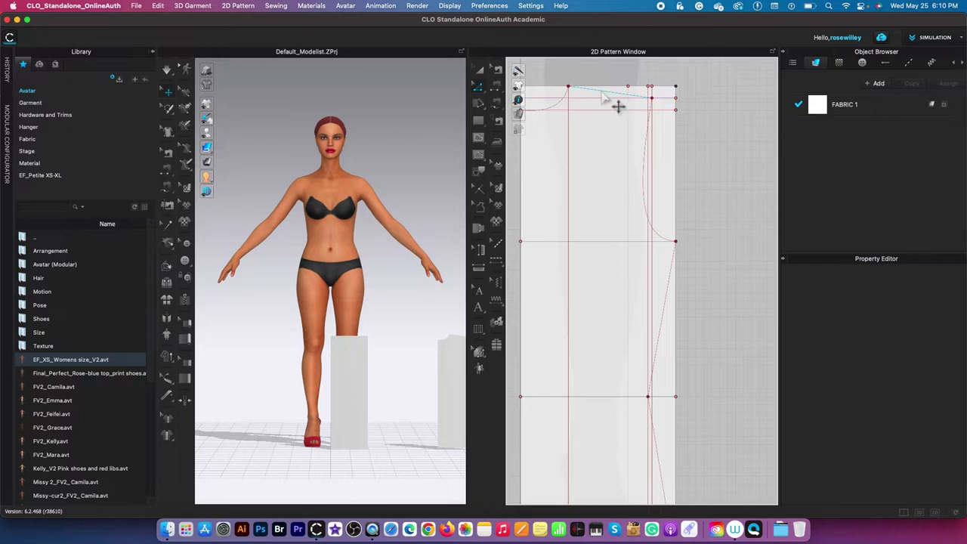
pyautogui.click(602, 92)
pyautogui.rightClick(601, 89)
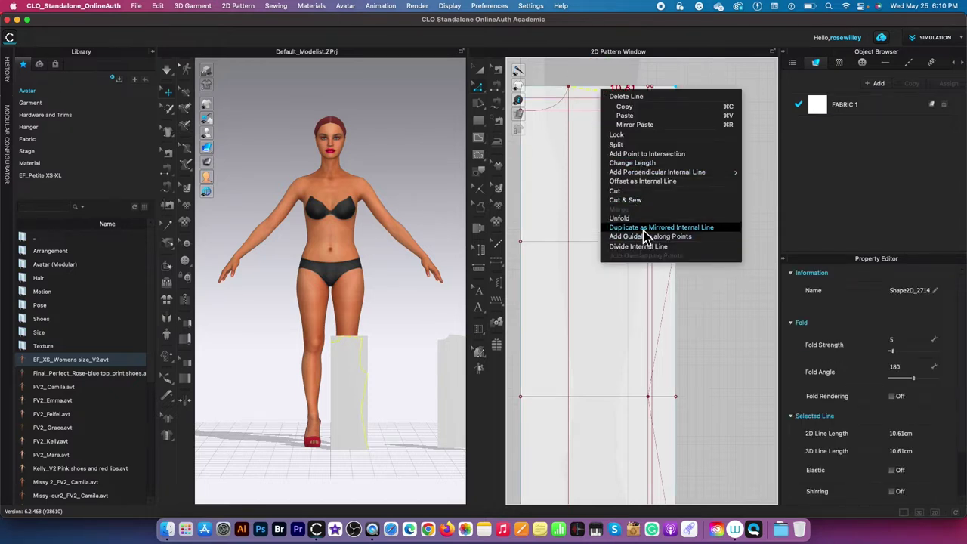
pyautogui.click(642, 181)
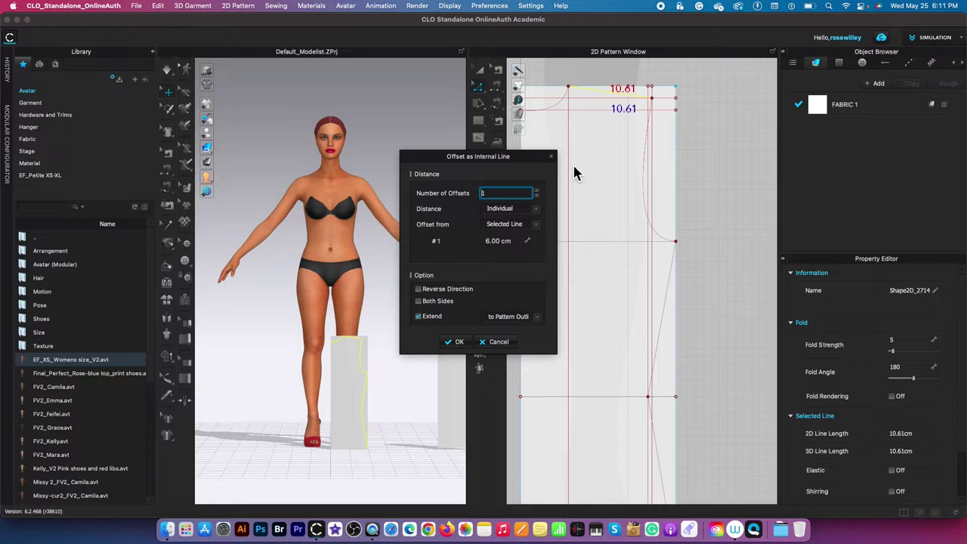
pyautogui.click(536, 190)
pyautogui.click(506, 241)
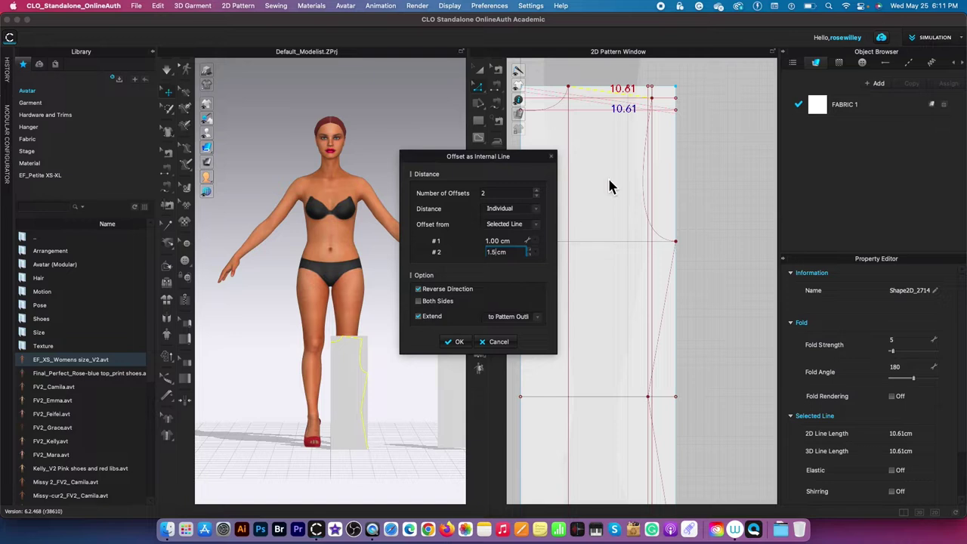
pyautogui.click(455, 341)
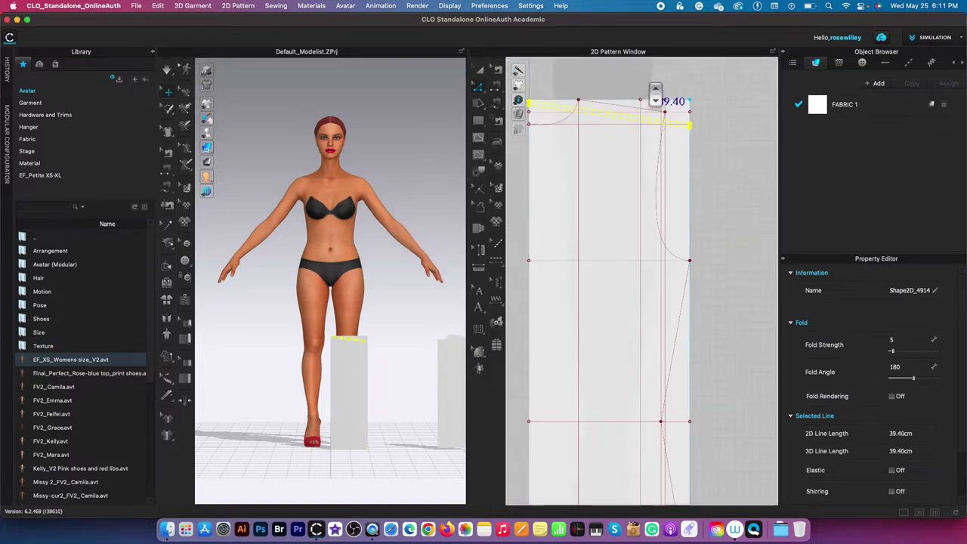
# Step: Try to offset the block's top edge as one extended internal line at 11 cm in the reverse direction
pyautogui.scroll(-2, 718, 155)
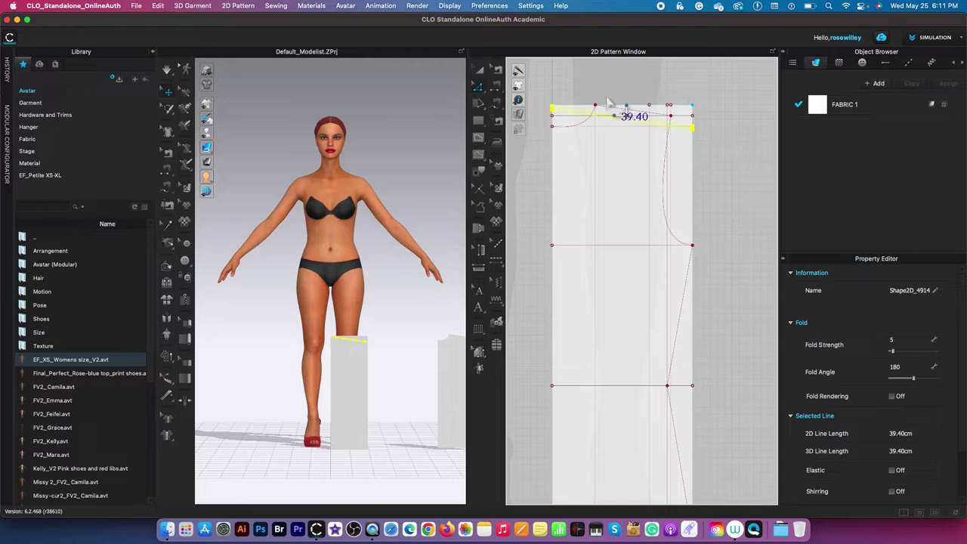
pyautogui.click(649, 114)
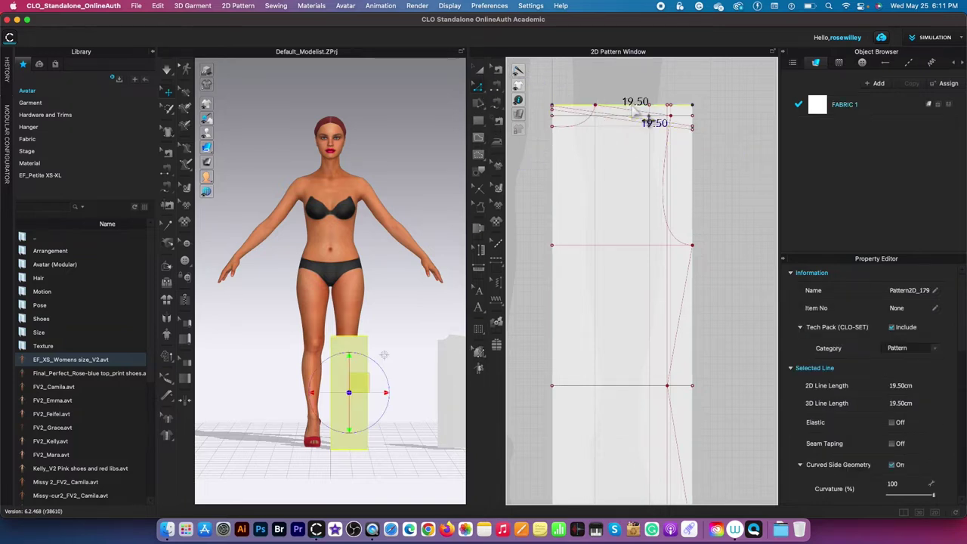
pyautogui.rightClick(632, 103)
pyautogui.click(648, 193)
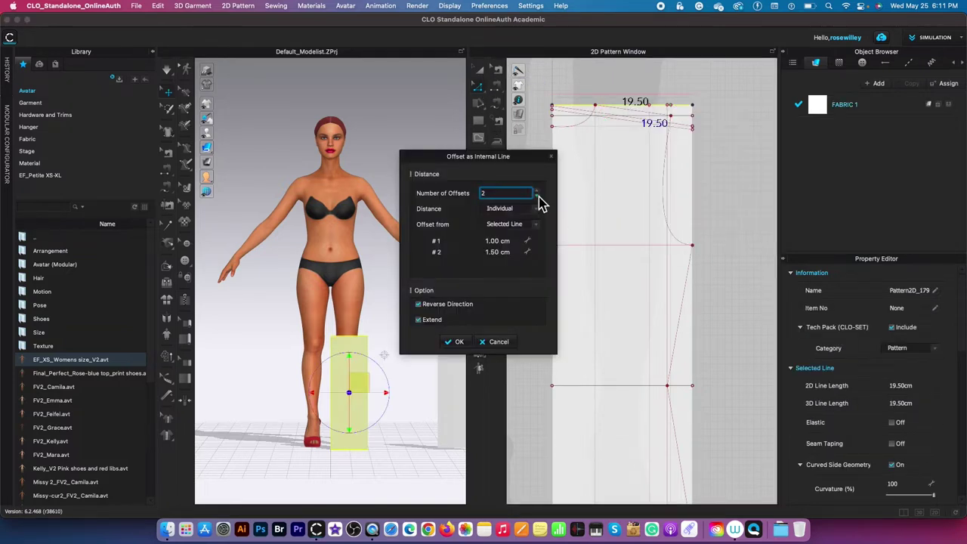
pyautogui.doubleClick(506, 243)
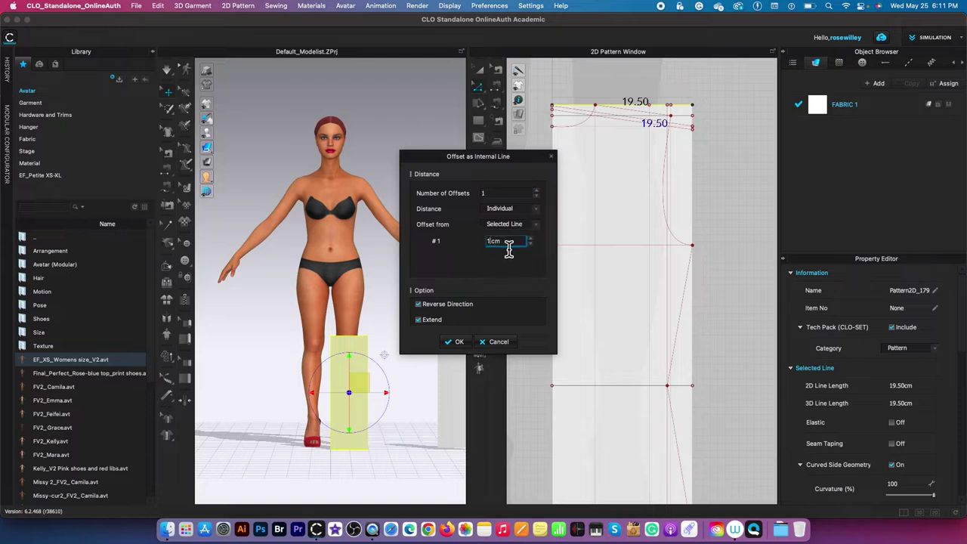
pyautogui.click(462, 341)
# Step: Try to offset the block's top edge downward as one internal line at 11 cm, extended to the outline without reverse direction
pyautogui.rightClick(639, 106)
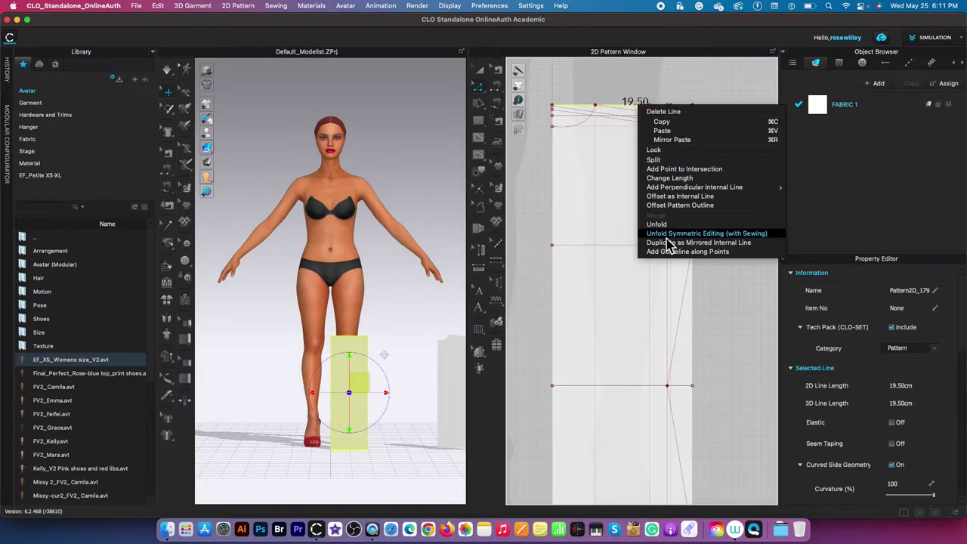
pyautogui.click(664, 197)
pyautogui.click(421, 319)
pyautogui.click(447, 304)
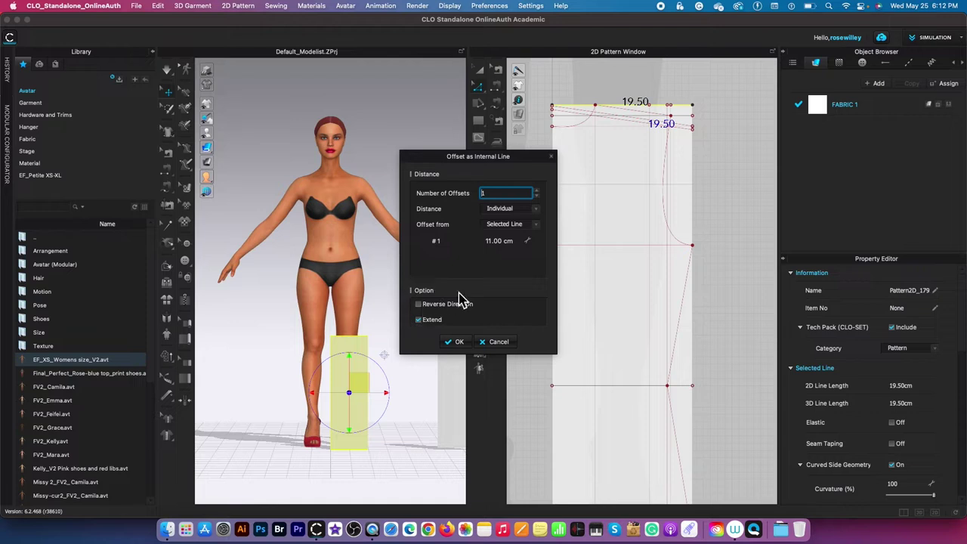
pyautogui.moveTo(516, 156); pyautogui.dragTo(443, 157)
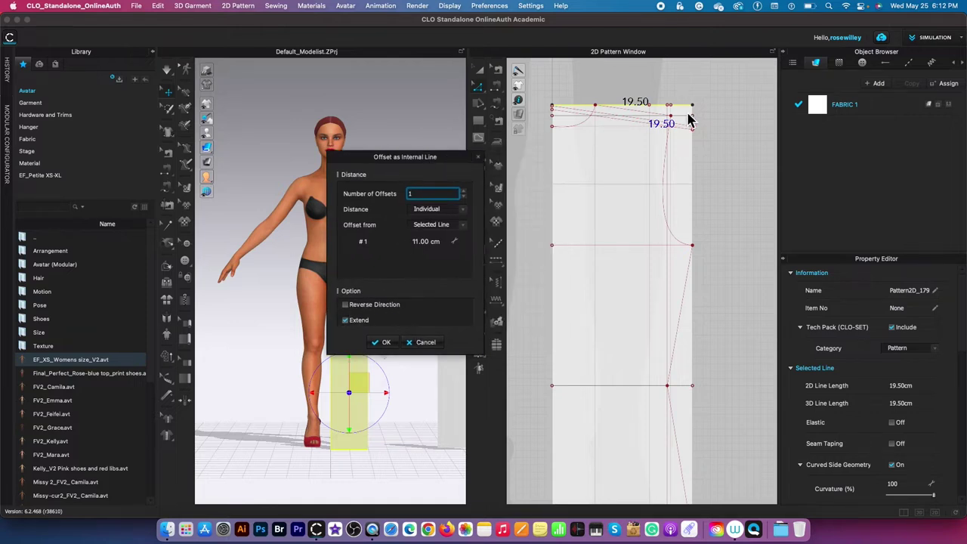
pyautogui.click(434, 241)
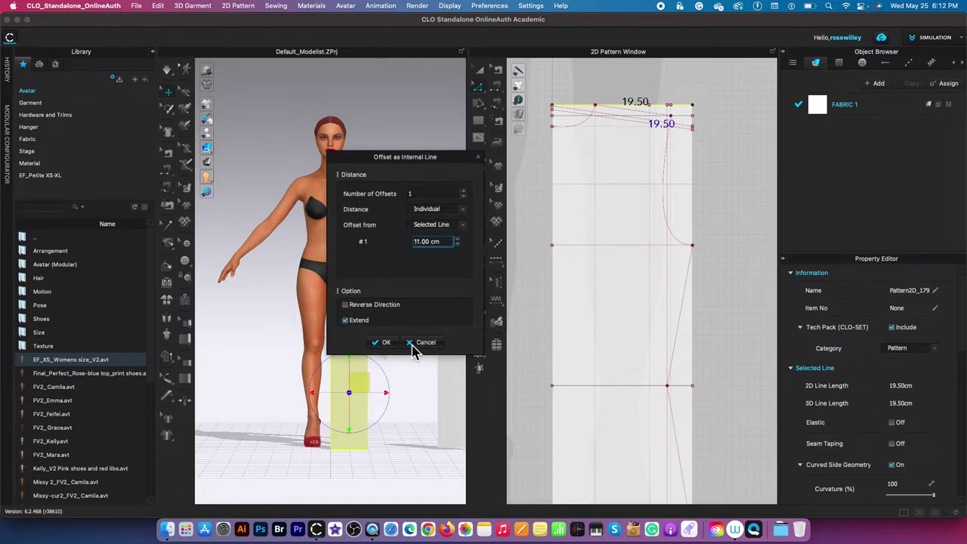
pyautogui.click(384, 342)
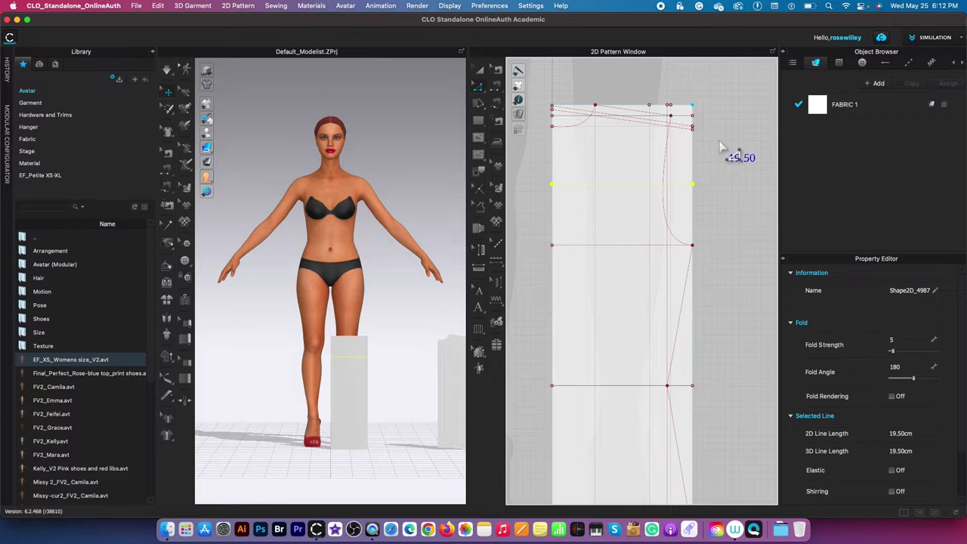
# Step: Replace the 11 cm internal line with an extended one offset from the block's top edge by a slightly smaller distance
pyautogui.rightClick(639, 107)
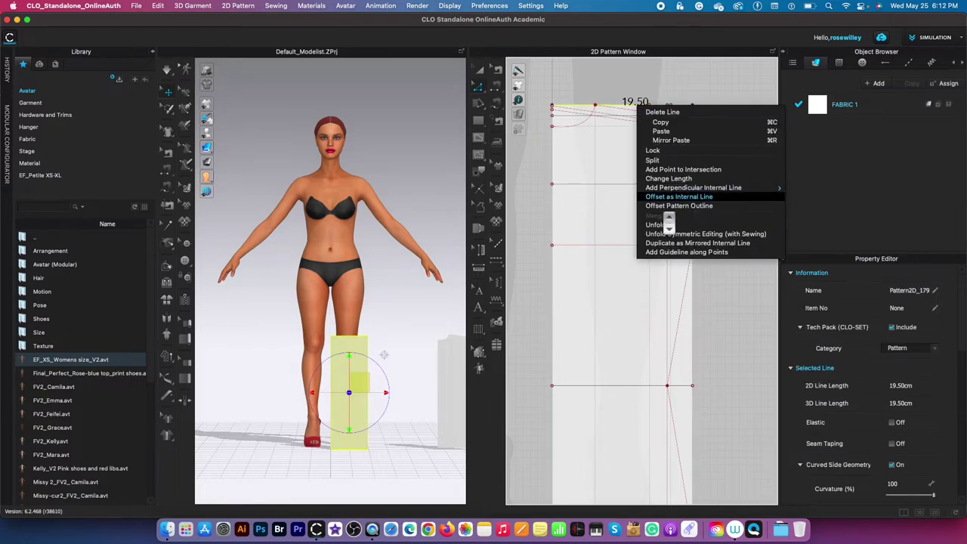
pyautogui.click(678, 197)
pyautogui.doubleClick(505, 242)
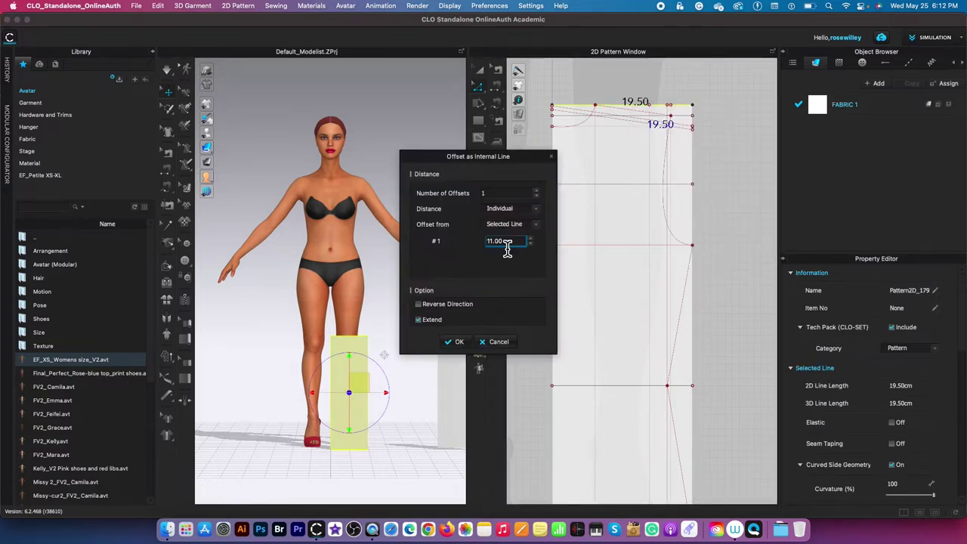
pyautogui.click(459, 342)
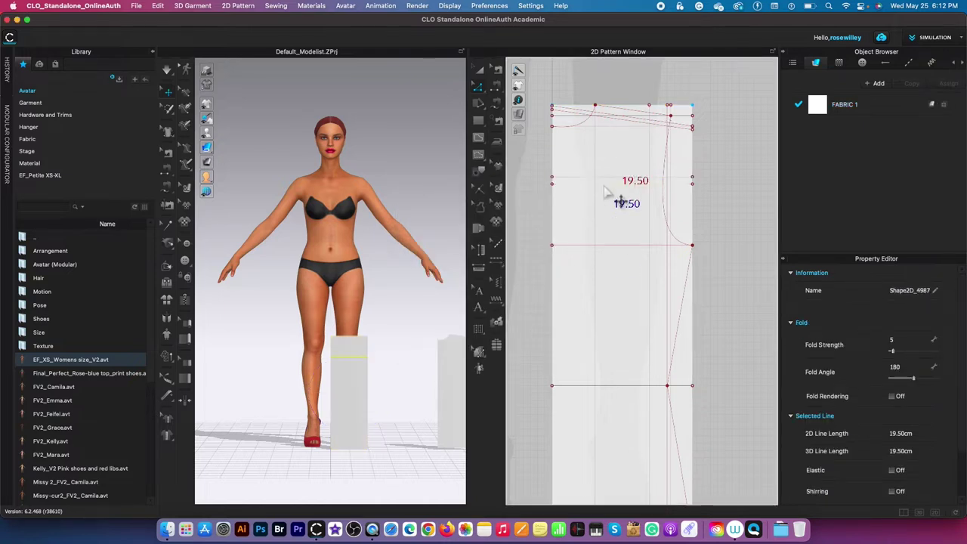
# Step: Draw an internal polyline from the center end of the neckline-depth line through the lowered neck and shoulder intersections to the underarm point
pyautogui.press('g')
pyautogui.click(552, 177)
pyautogui.scroll(6, 596, 113)
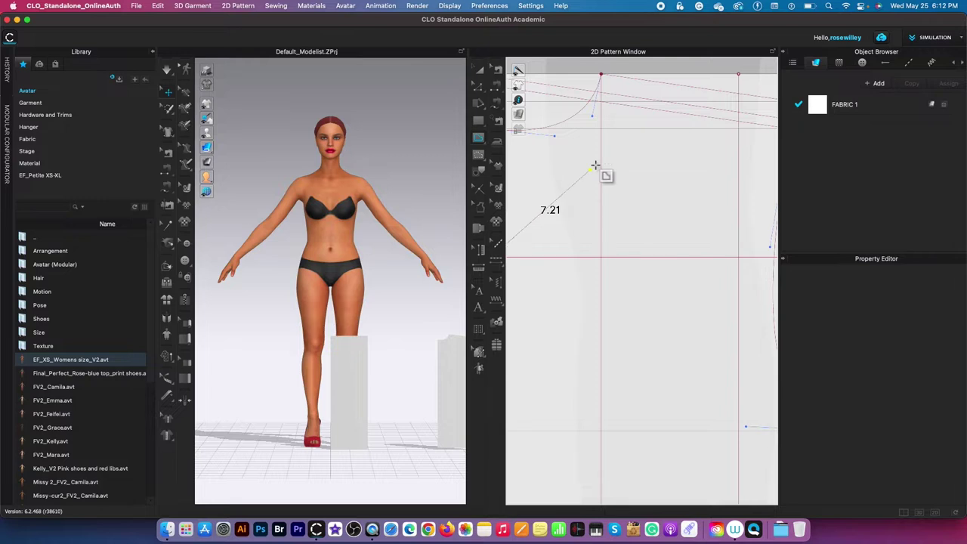
pyautogui.scroll(-5, 602, 101)
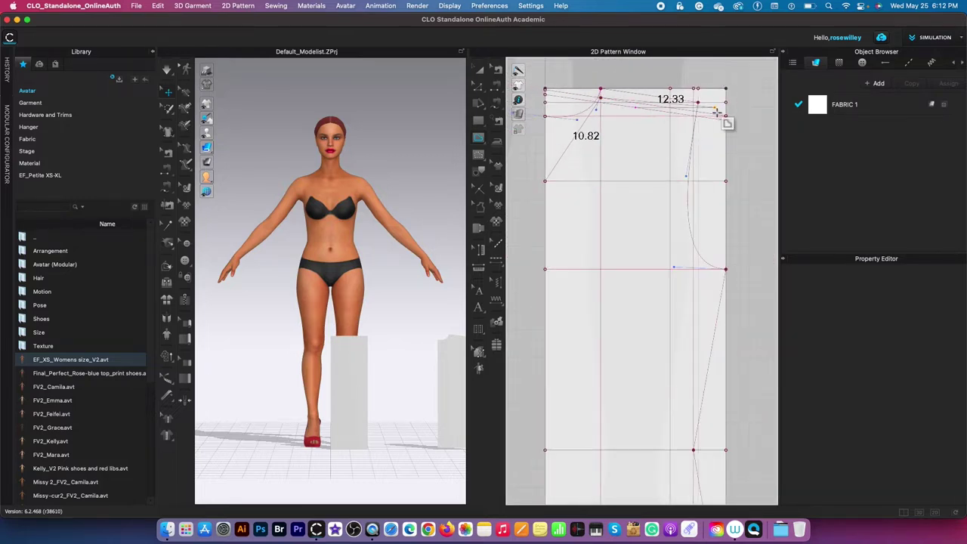
pyautogui.scroll(8, 716, 112)
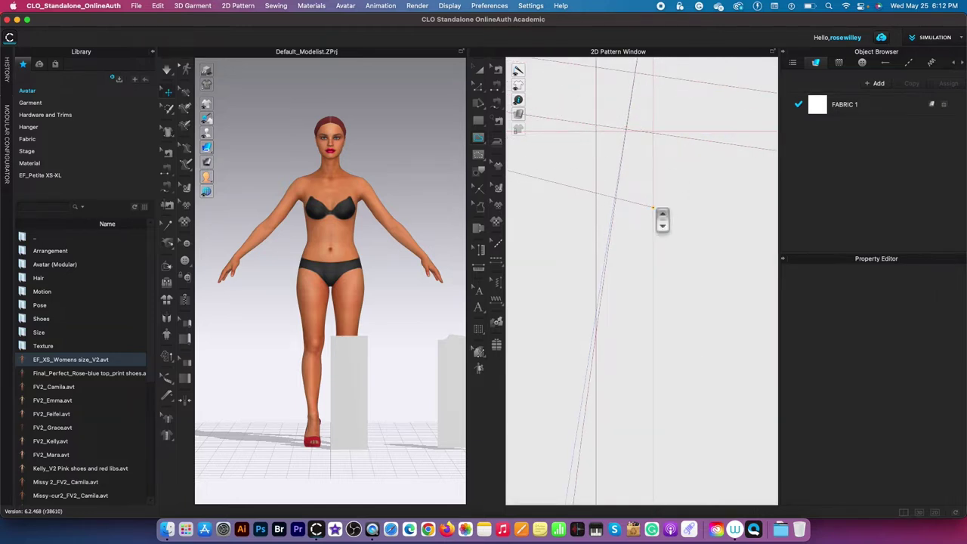
pyautogui.scroll(-5, 662, 123)
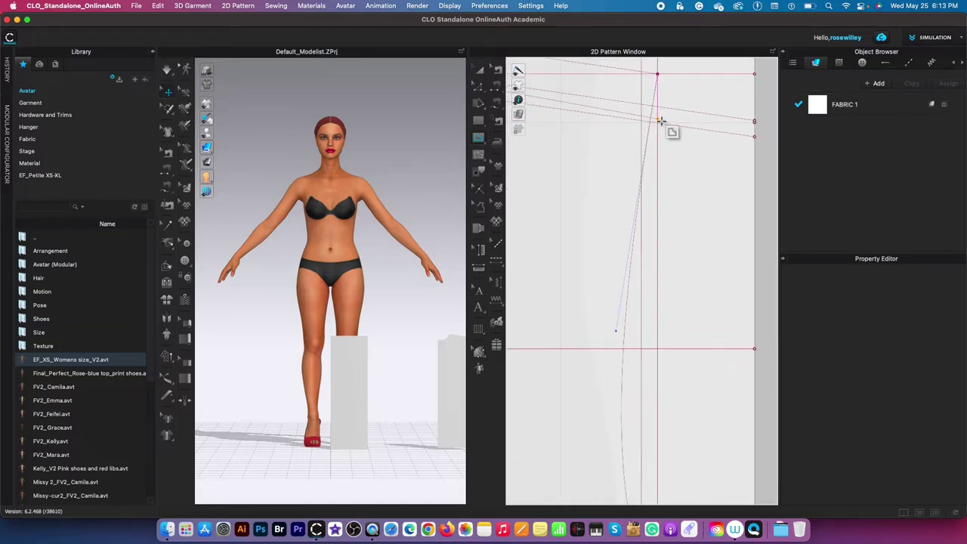
pyautogui.click(661, 124)
pyautogui.scroll(-3, 665, 134)
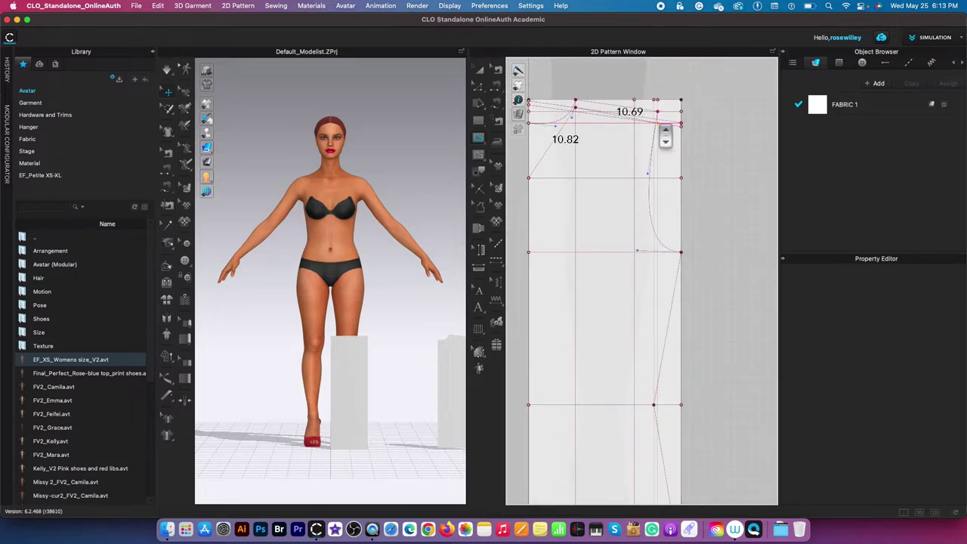
pyautogui.click(681, 254)
pyautogui.doubleClick(681, 254)
# Step: Bend the new straight armhole segment inward into a curve deeper than the original armhole
pyautogui.press('c')
pyautogui.moveTo(672, 203)
pyautogui.mouseDown()
pyautogui.moveTo(648, 205)
pyautogui.moveTo(645, 215)
pyautogui.moveTo(657, 195)
pyautogui.mouseUp()
pyautogui.scroll(-1, 741, 201)
pyautogui.click(706, 174)
# Step: Bend the new straight neckline segment into a scooped curve between the neck point and the center edge
pyautogui.moveTo(517, 102)
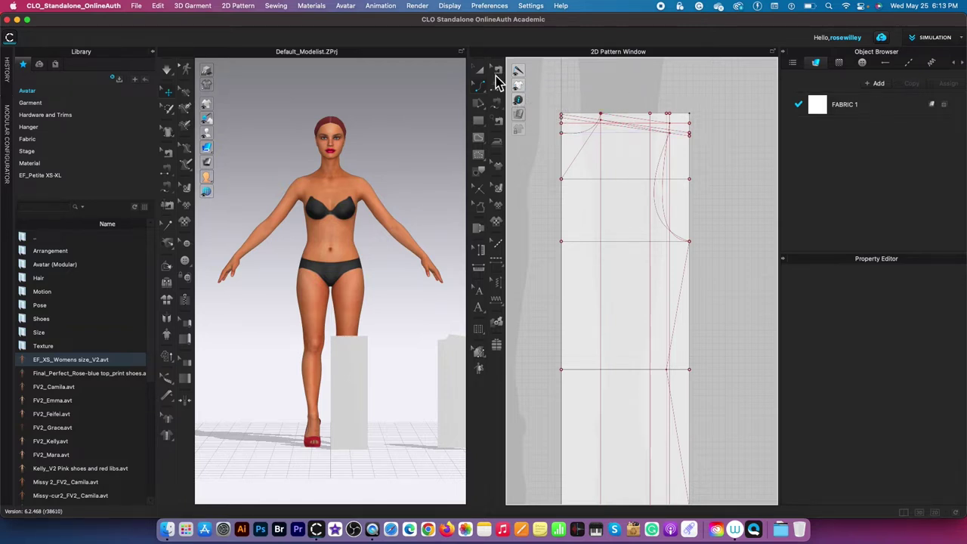
pyautogui.click(483, 86)
pyautogui.click(545, 87)
pyautogui.moveTo(583, 154); pyautogui.dragTo(602, 149)
pyautogui.moveTo(518, 100)
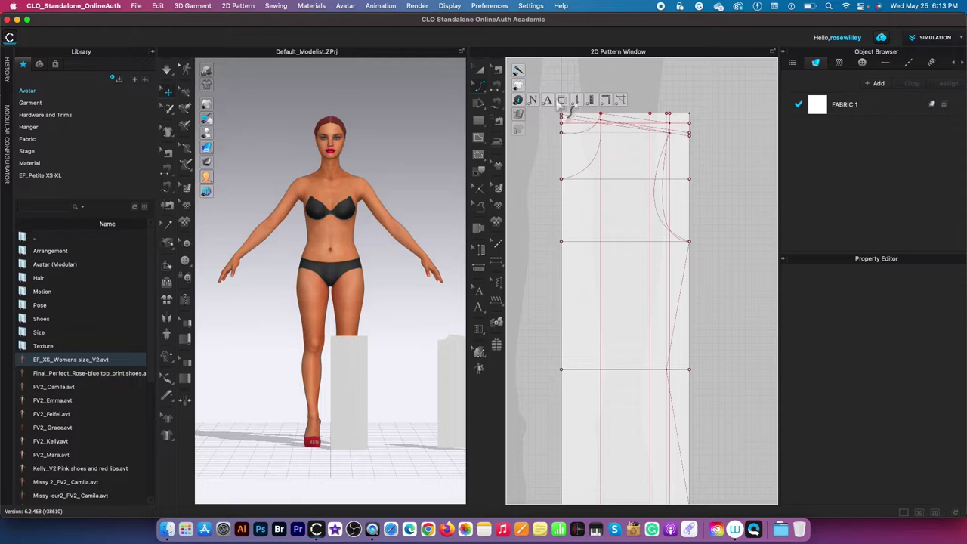
pyautogui.scroll(-2, 722, 147)
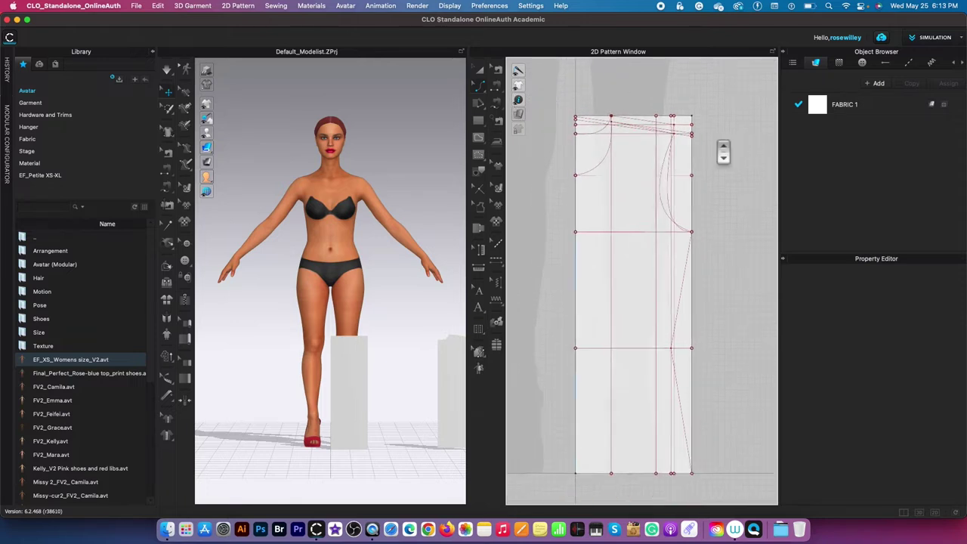
# Step: Make the new neckline curve shallower and smooth its end near the center edge
pyautogui.scroll(1, 641, 139)
pyautogui.moveTo(606, 155); pyautogui.dragTo(597, 155)
pyautogui.scroll(1, 627, 93)
pyautogui.moveTo(578, 193); pyautogui.dragTo(581, 189)
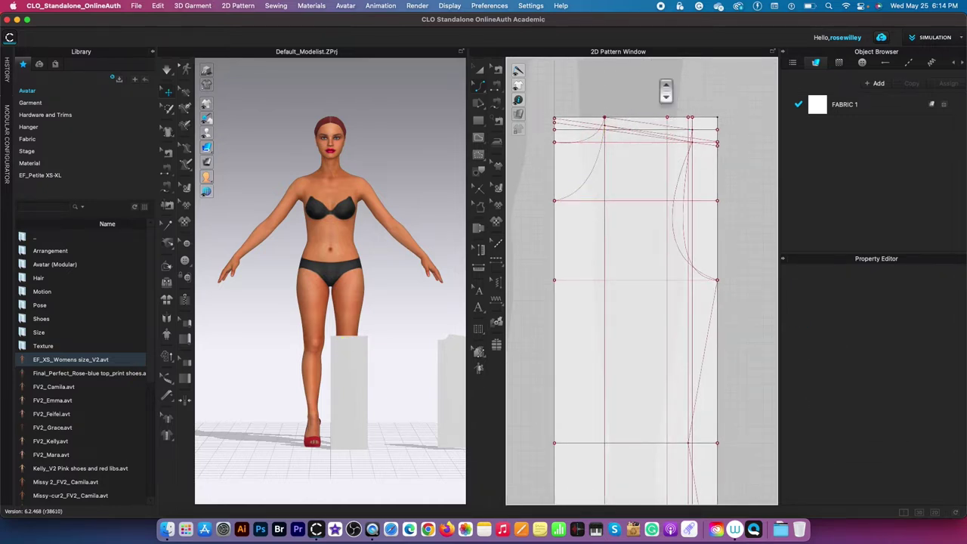
pyautogui.scroll(-2, 714, 119)
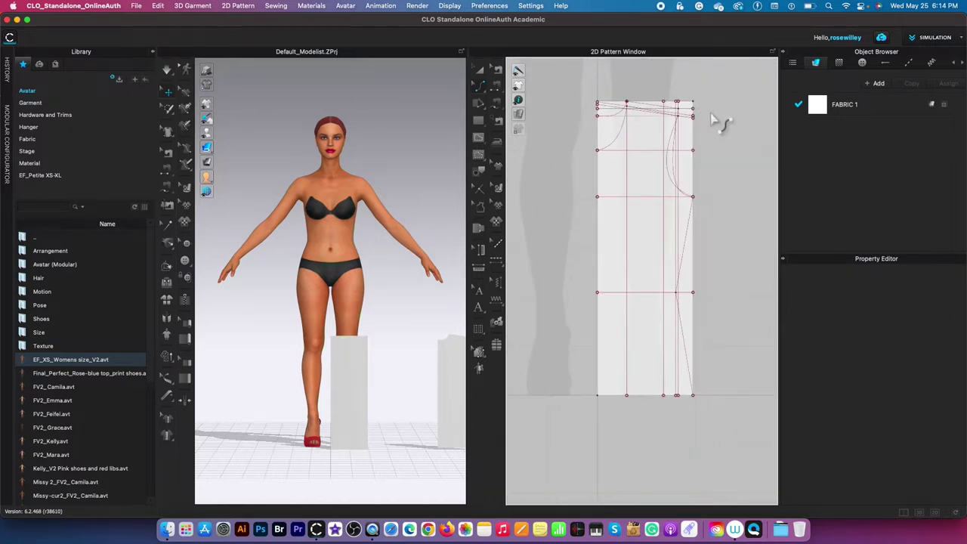
# Step: Trace the new neckline, shoulder and armhole with the side seam, bottom and center edges as a pattern piece between the existing two
pyautogui.click(624, 141)
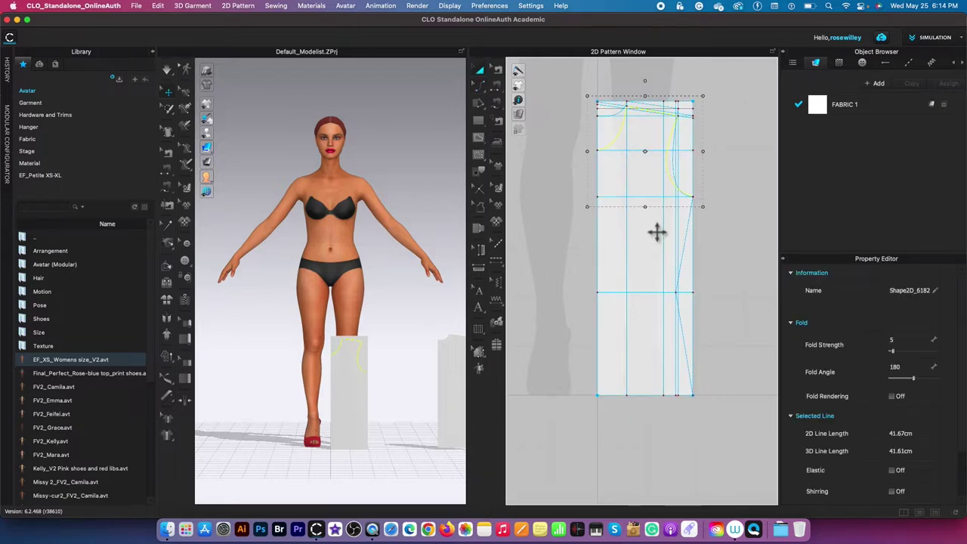
pyautogui.keyDown('shift'); pyautogui.click(686, 254); pyautogui.keyUp('shift')
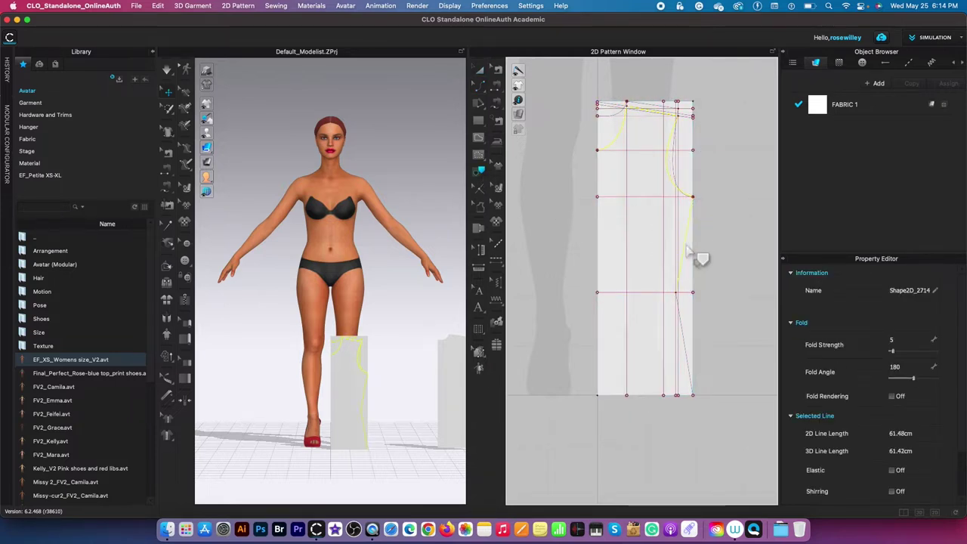
pyautogui.keyDown('shift'); pyautogui.click(687, 357); pyautogui.keyUp('shift')
pyautogui.keyDown('shift'); pyautogui.click(673, 394); pyautogui.keyUp('shift')
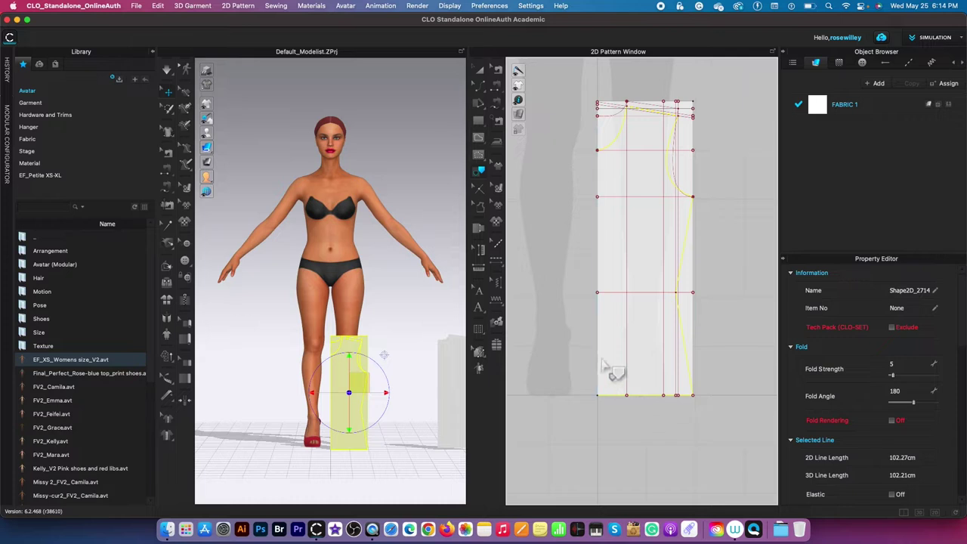
pyautogui.rightClick(601, 358)
pyautogui.click(642, 361)
pyautogui.scroll(-3, 691, 365)
pyautogui.click(684, 336)
pyautogui.scroll(3, 763, 322)
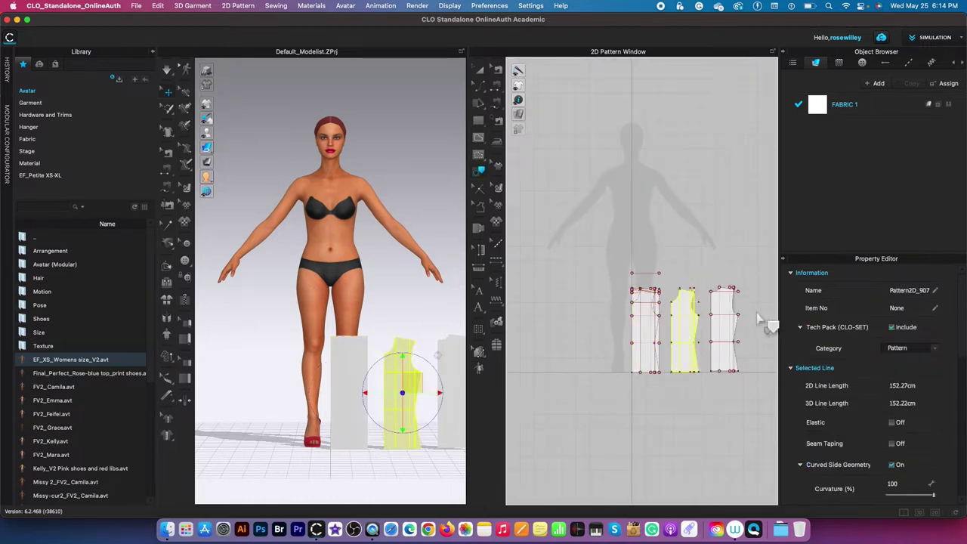
# Step: Delete the two closely spaced vertical internal lines nearest the armhole on both traced pieces
pyautogui.scroll(3, 627, 475)
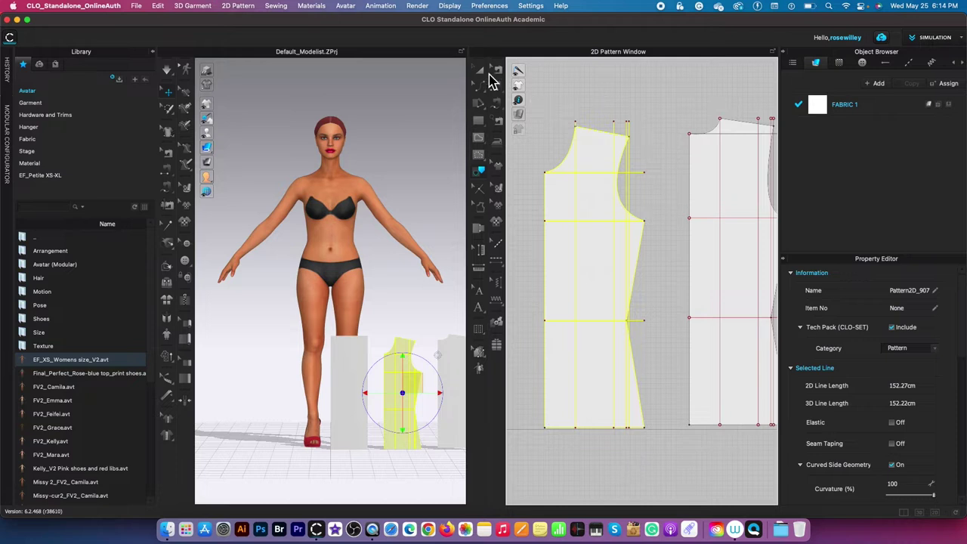
pyautogui.moveTo(481, 82); pyautogui.dragTo(520, 87)
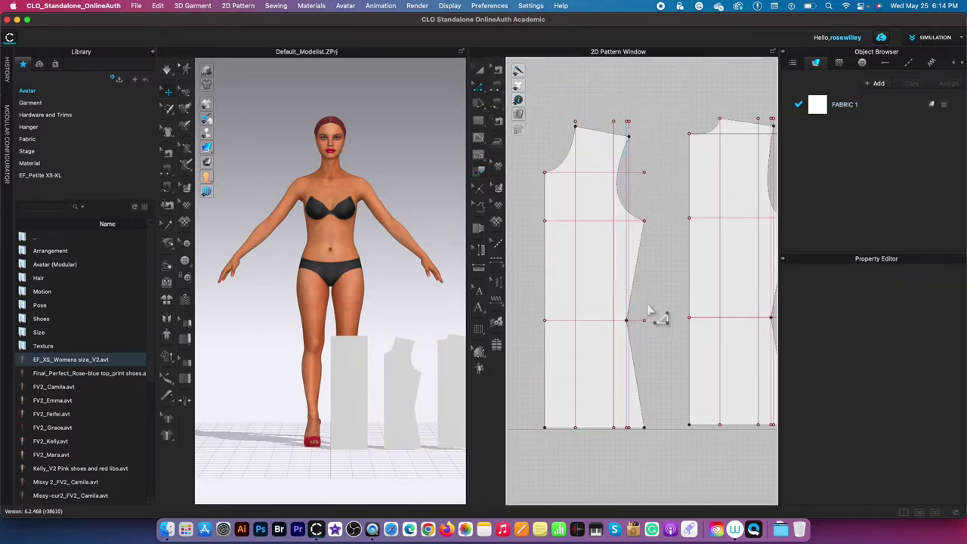
pyautogui.scroll(3, 630, 200)
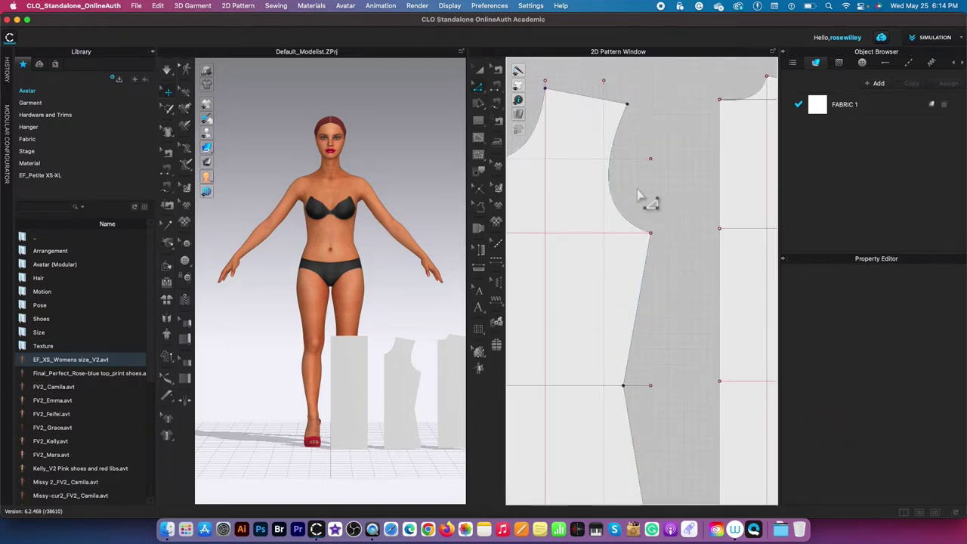
pyautogui.scroll(-2, 642, 202)
pyautogui.click(612, 265)
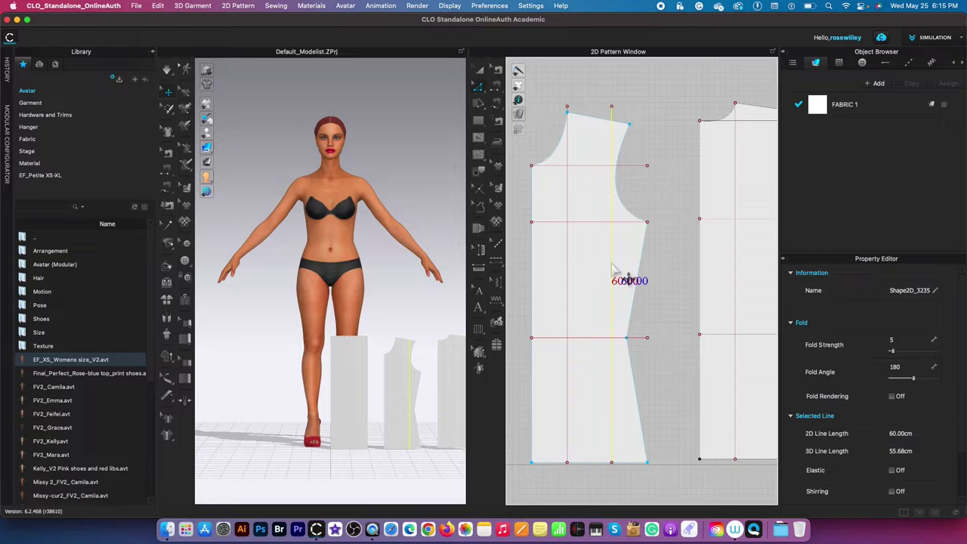
pyautogui.scroll(-2, 614, 269)
pyautogui.scroll(5, 695, 281)
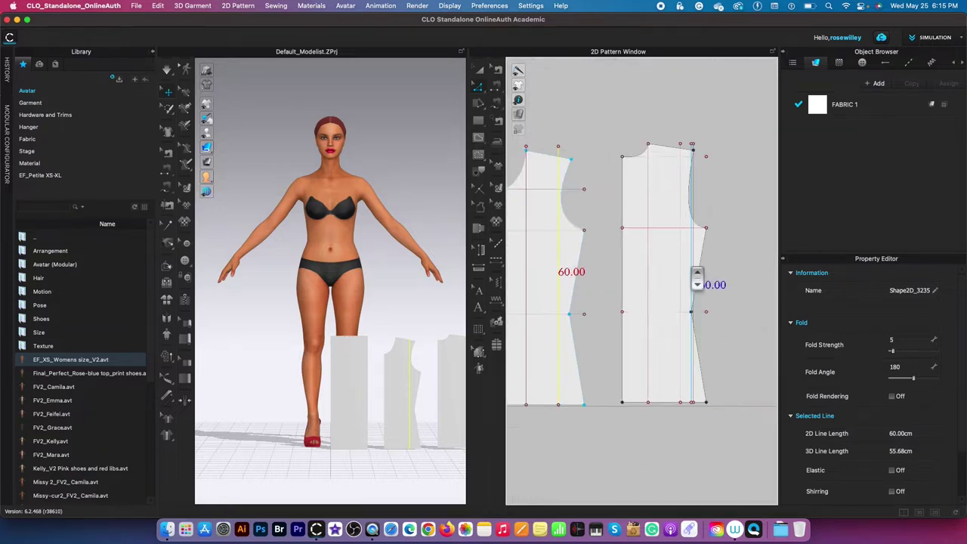
pyautogui.scroll(-1, 695, 260)
pyautogui.click(710, 243)
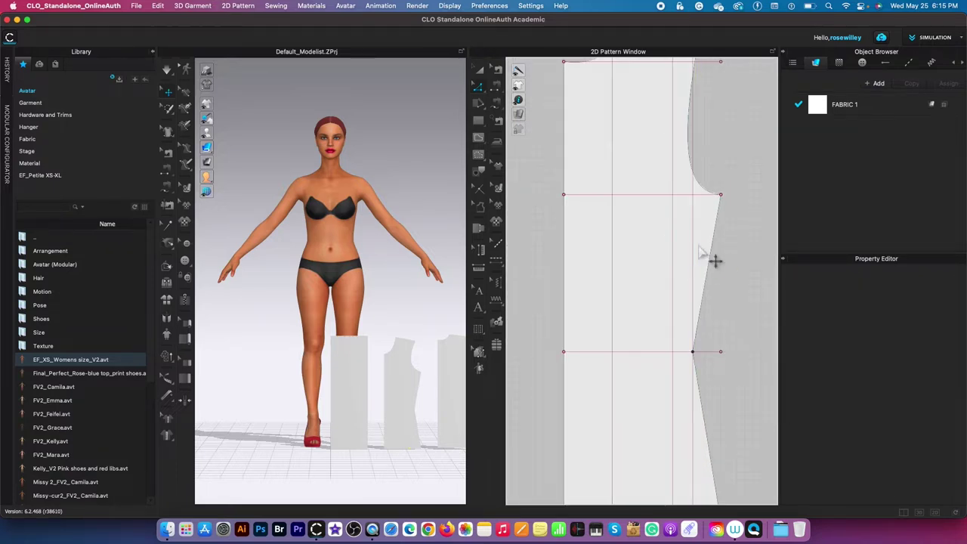
pyautogui.scroll(-5, 708, 199)
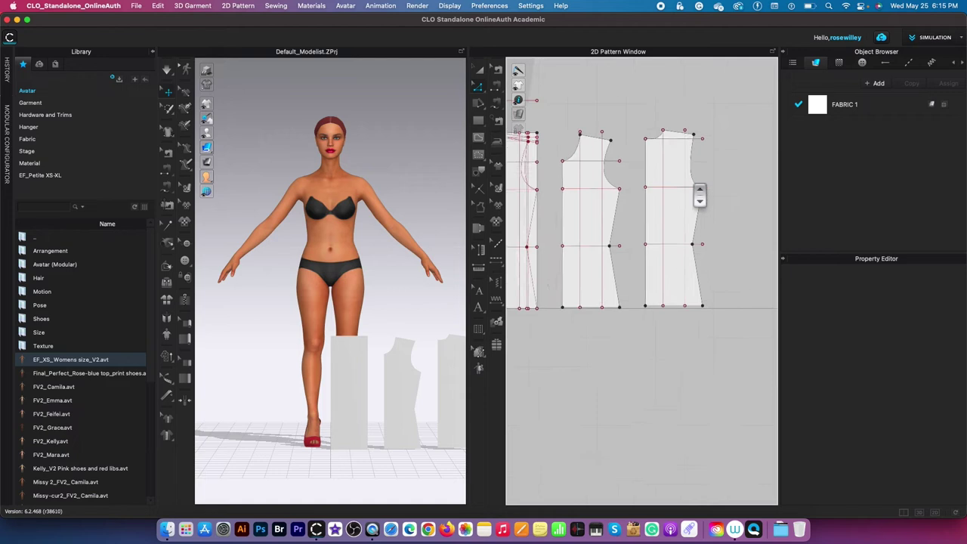
# Step: Trim the neckline-level horizontal internal line of the first traced piece to the pattern outline
pyautogui.click(689, 152)
pyautogui.rightClick(677, 139)
pyautogui.moveTo(737, 309)
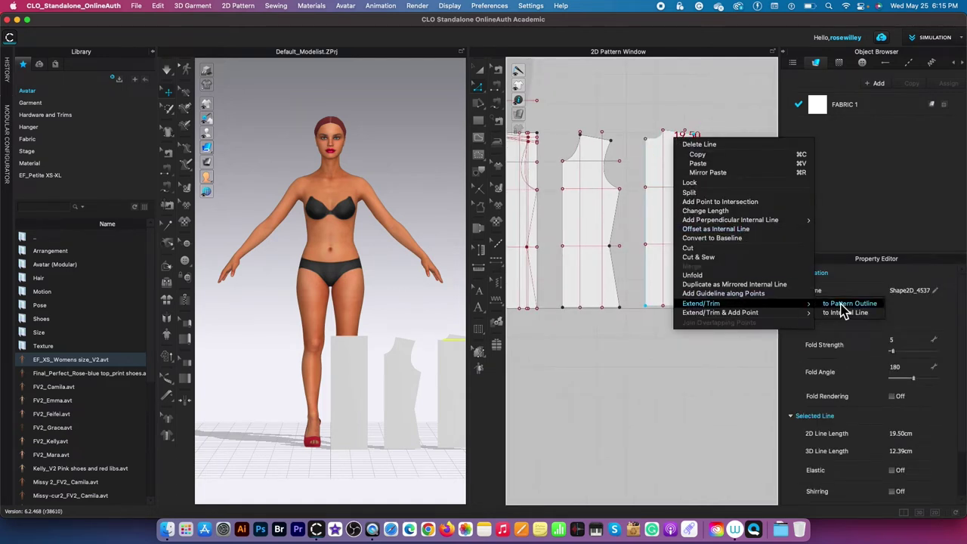
pyautogui.click(831, 310)
# Step: Trim the neckline-level and waist internal lines of the second traced piece to the pattern outline
pyautogui.click(595, 161)
pyautogui.keyDown('shift'); pyautogui.click(592, 246); pyautogui.keyUp('shift')
pyautogui.rightClick(661, 245)
pyautogui.moveTo(695, 413)
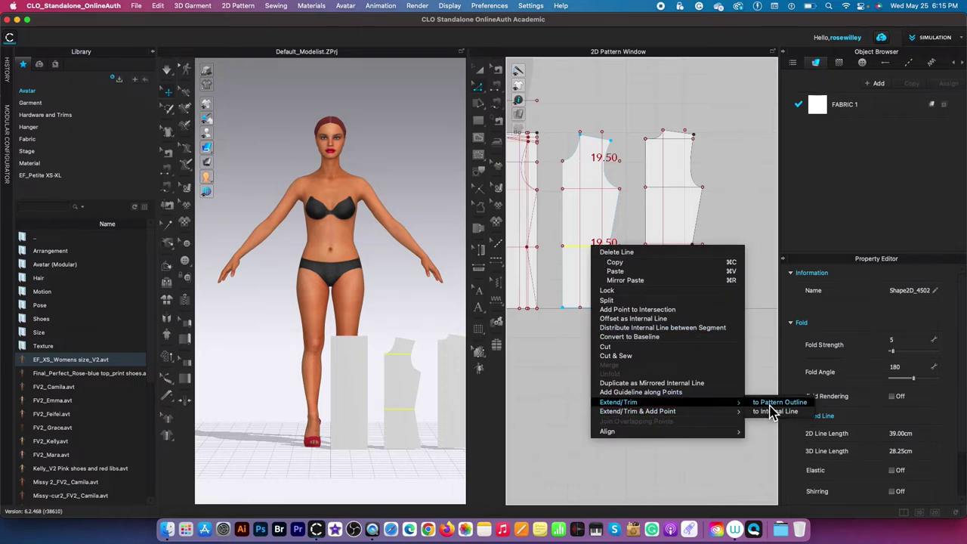
pyautogui.click(773, 402)
# Step: Trim the first traced piece's waist line and the vertical internal lines of both traced pieces to the pattern outline
pyautogui.click(692, 244)
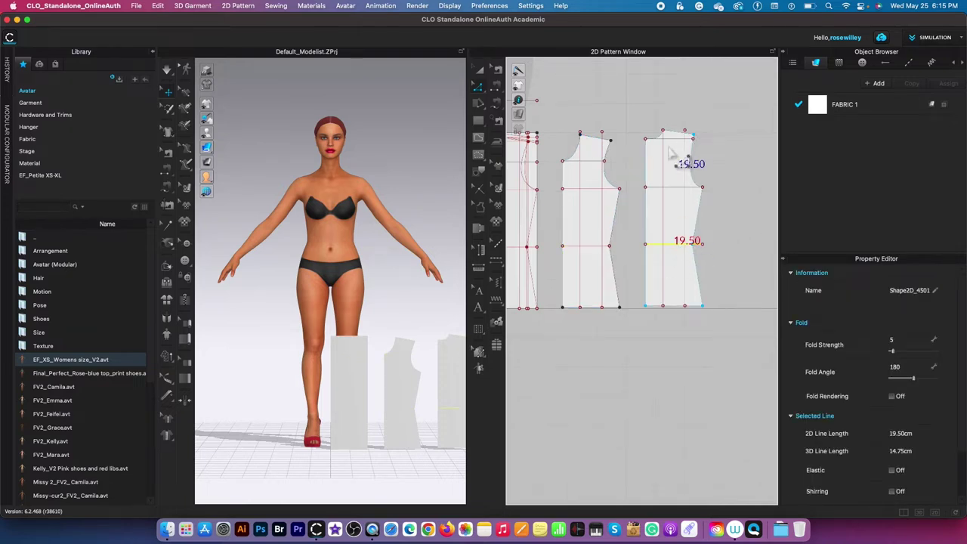
pyautogui.click(595, 162)
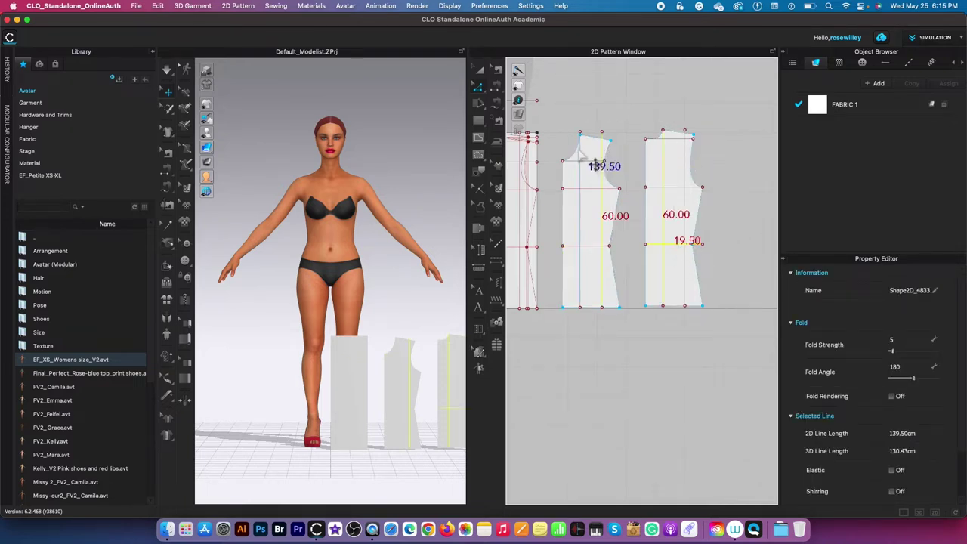
pyautogui.rightClick(686, 181)
pyautogui.moveTo(751, 325)
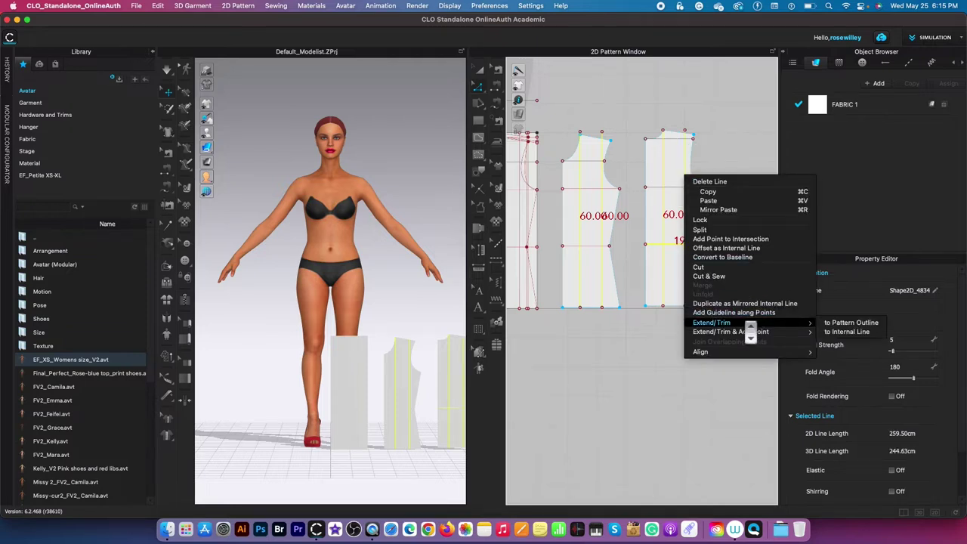
pyautogui.click(843, 324)
pyautogui.scroll(2, 584, 110)
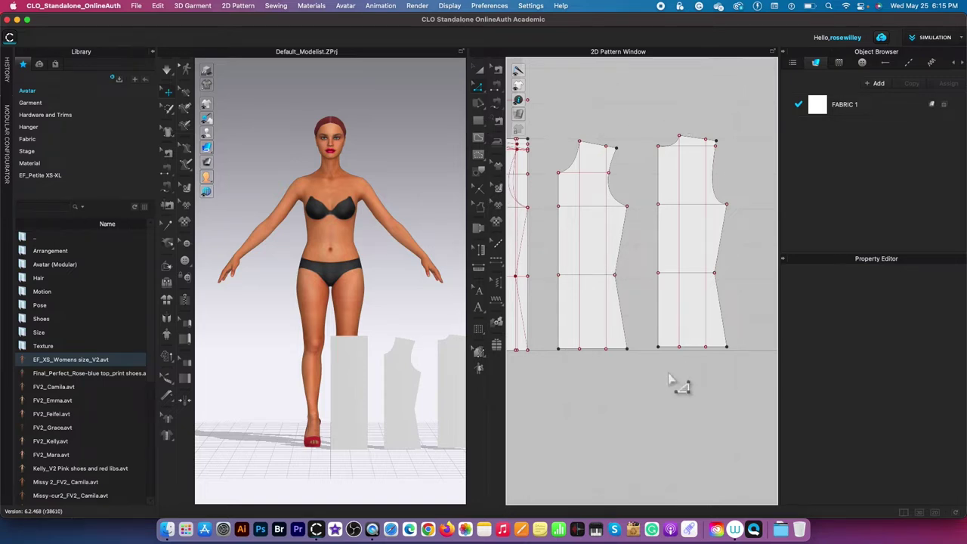
# Step: Try to offset the waist line of both traced pieces 0.7 cm downward as internal lines
pyautogui.scroll(-1, 665, 363)
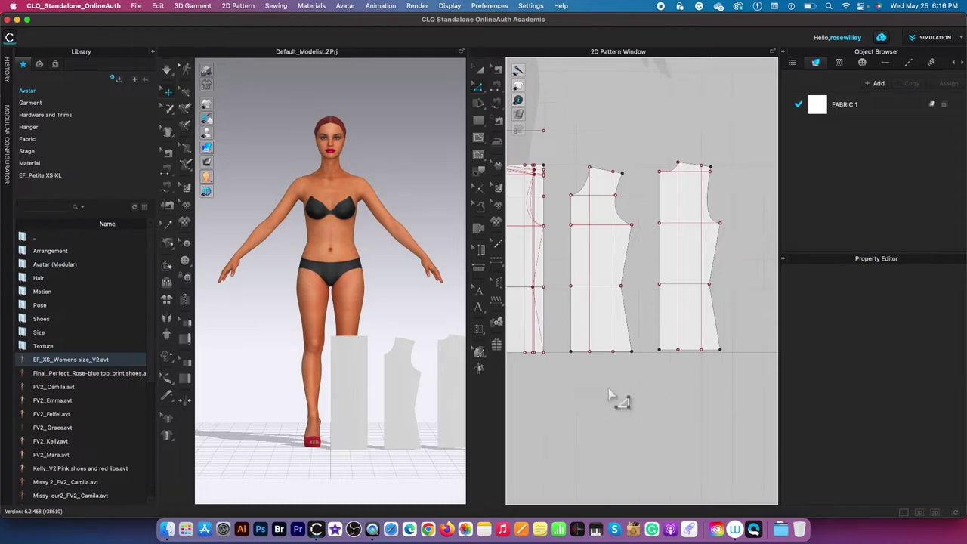
pyautogui.scroll(1, 588, 389)
pyautogui.scroll(1, 614, 321)
pyautogui.scroll(1, 634, 275)
pyautogui.scroll(-1, 624, 283)
pyautogui.rightClick(607, 273)
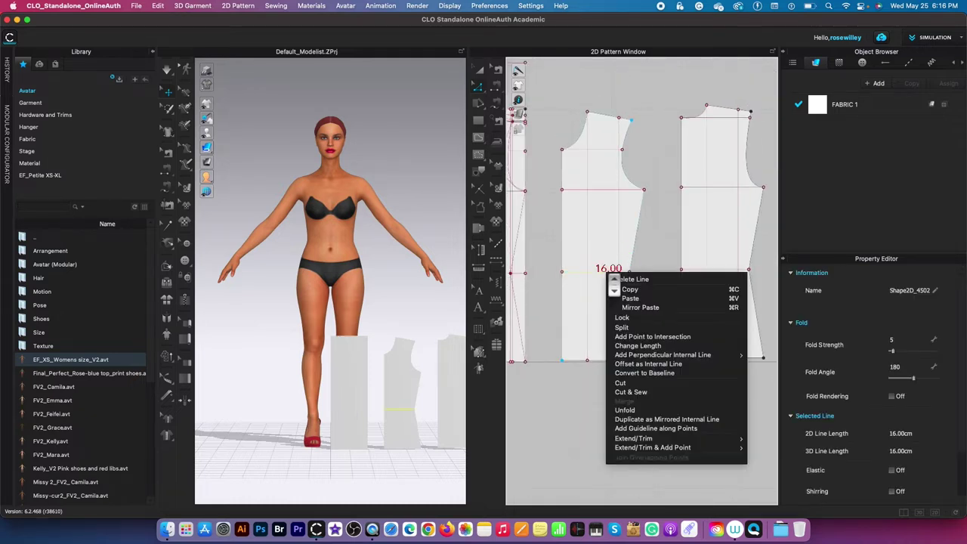
pyautogui.click(649, 363)
pyautogui.click(518, 241)
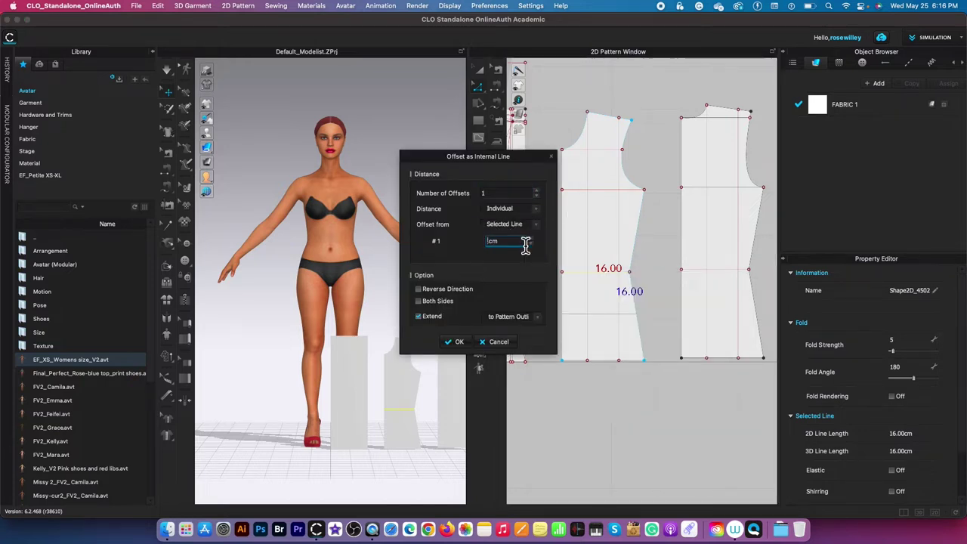
pyautogui.click(458, 343)
pyautogui.rightClick(702, 270)
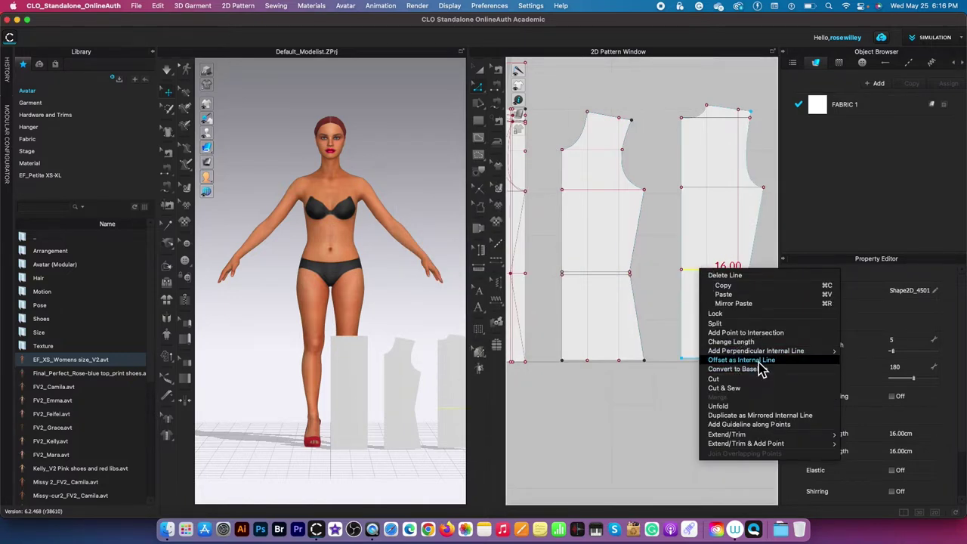
pyautogui.click(744, 361)
pyautogui.click(458, 341)
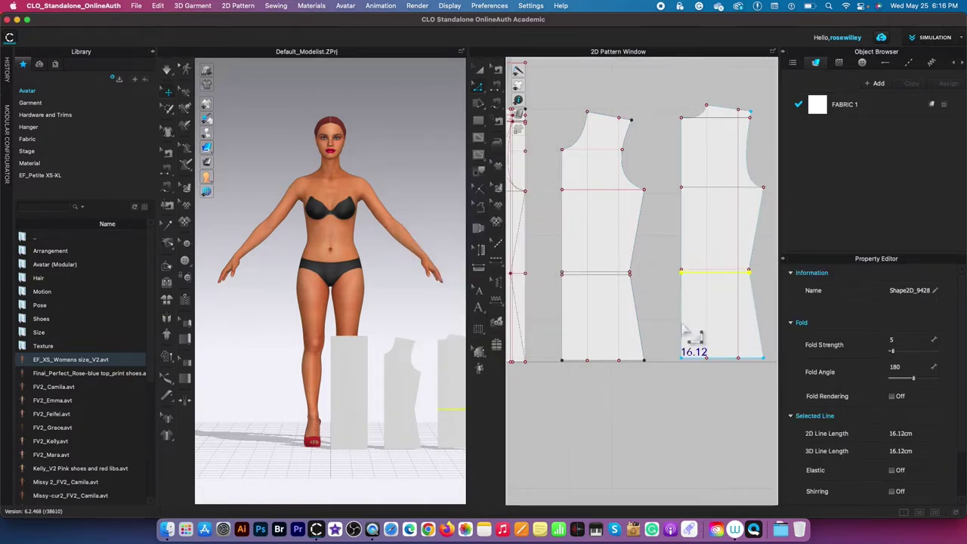
pyautogui.click(727, 270)
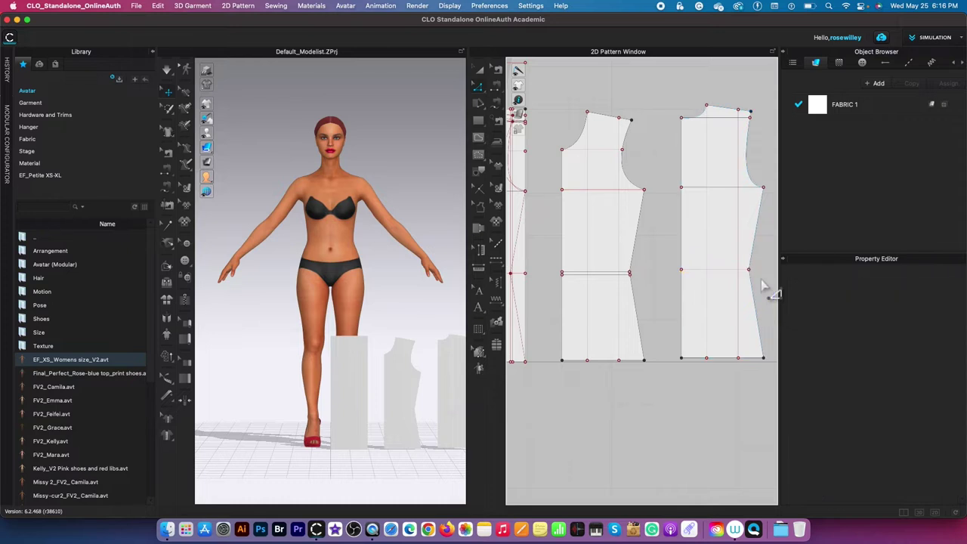
# Step: Offset the waist line of both traced pieces 0.7 cm upward as internal lines, extended to the pattern outline, by reversing the offset direction
pyautogui.rightClick(724, 269)
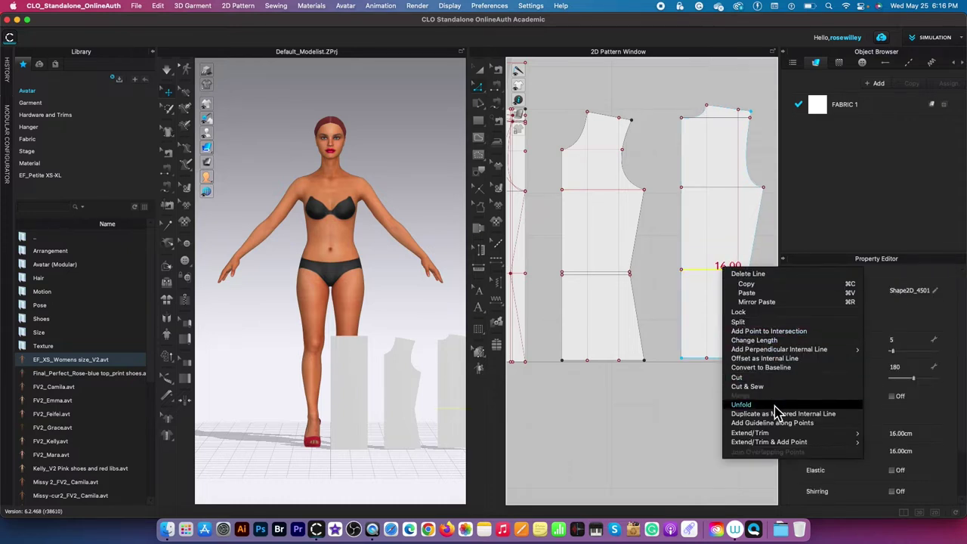
pyautogui.click(764, 358)
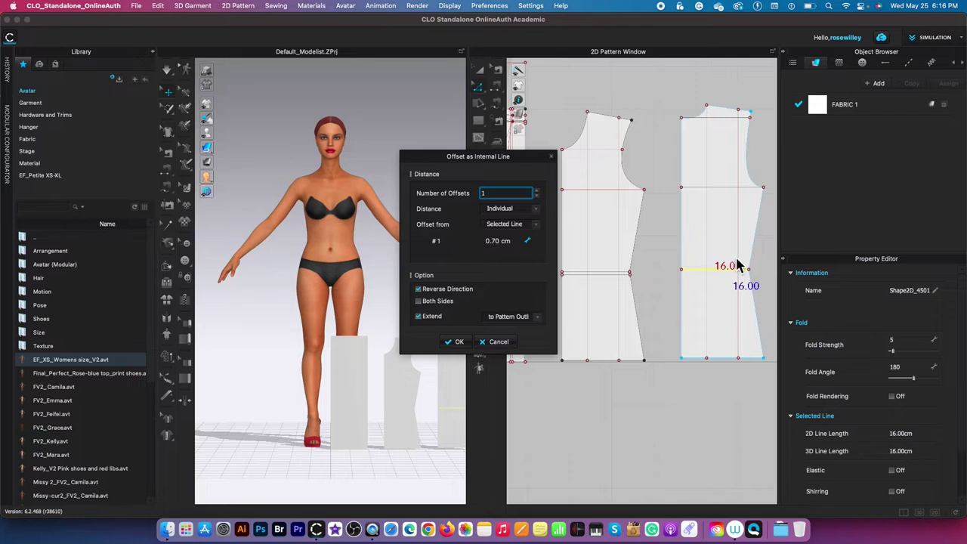
pyautogui.click(454, 342)
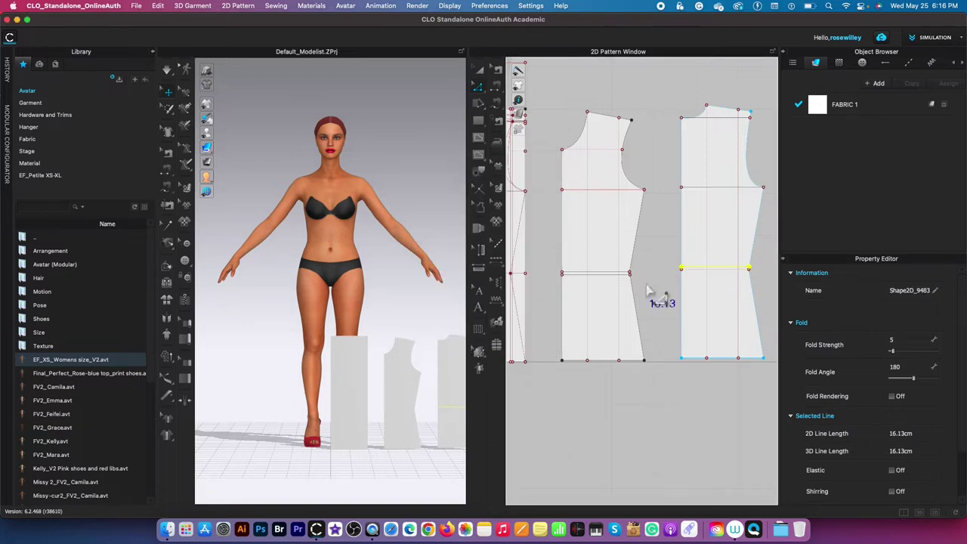
pyautogui.rightClick(605, 271)
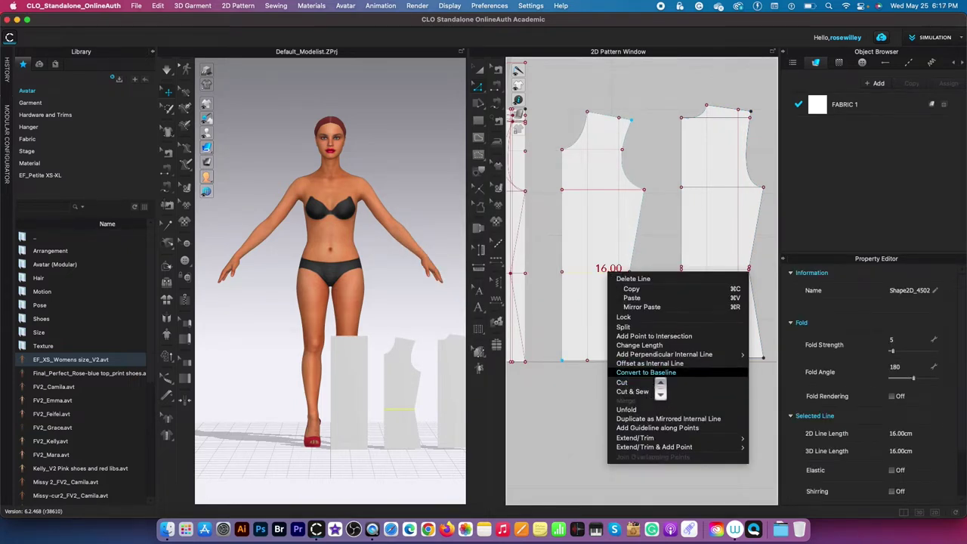
pyautogui.click(659, 368)
pyautogui.click(458, 344)
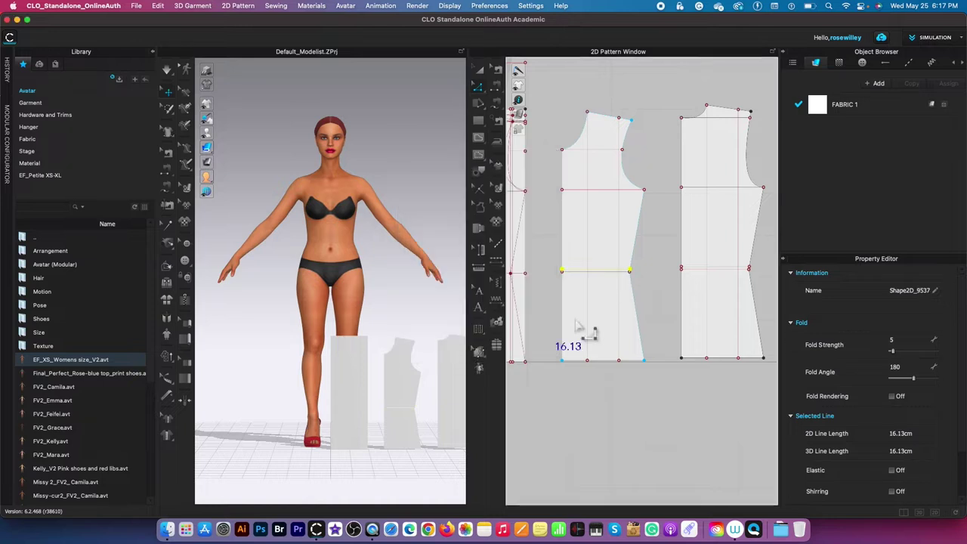
# Step: Draw an internal line on the first traced piece from the waist line's center end to the offset line's side-seam end, and curve it slightly downward
pyautogui.scroll(2, 666, 266)
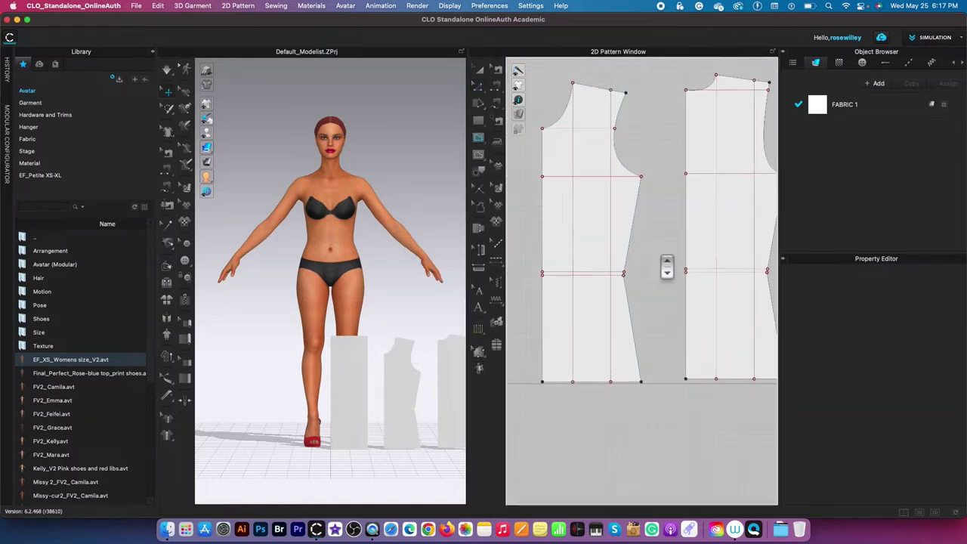
pyautogui.scroll(3, 543, 275)
pyautogui.click(542, 276)
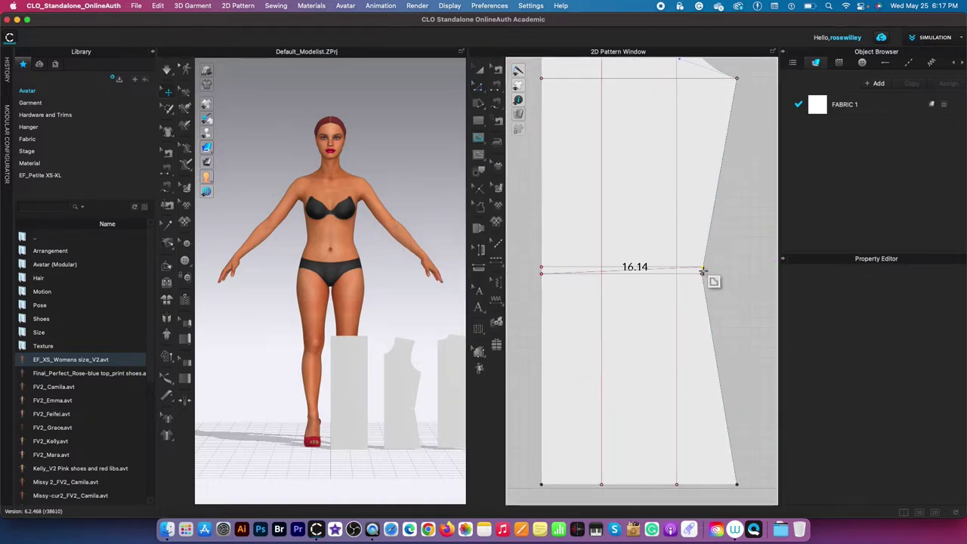
pyautogui.click(705, 268)
pyautogui.scroll(1, 672, 265)
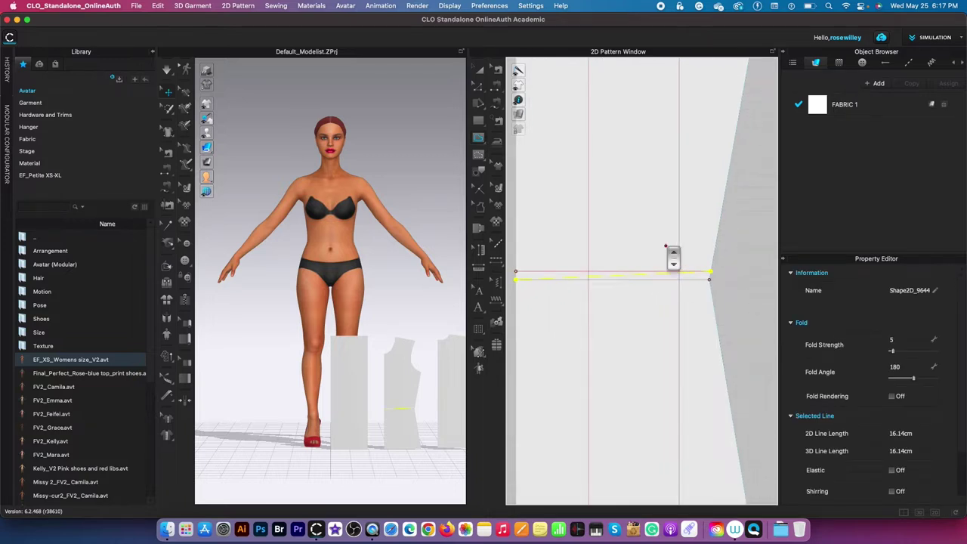
pyautogui.moveTo(606, 277); pyautogui.dragTo(605, 281)
pyautogui.click(734, 246)
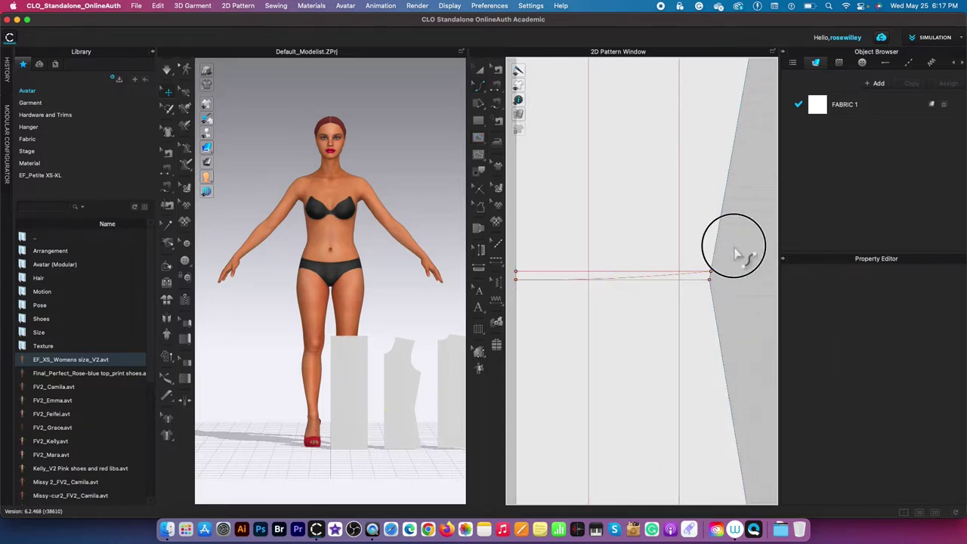
# Step: Draw the same slightly curved internal line on the second traced piece, from the waist line's center end to the offset line's side-seam end
pyautogui.scroll(-5, 665, 267)
pyautogui.scroll(5, 764, 271)
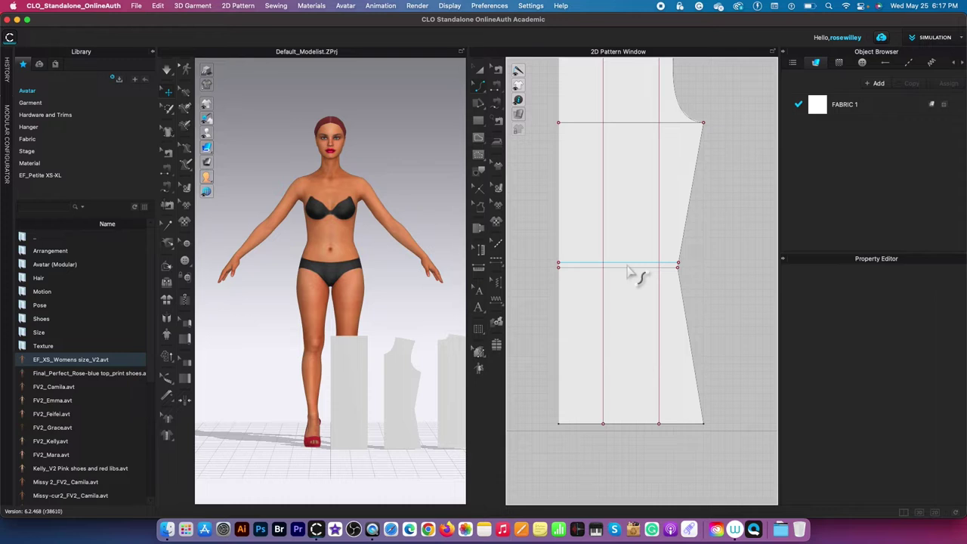
pyautogui.press('g')
pyautogui.click(558, 268)
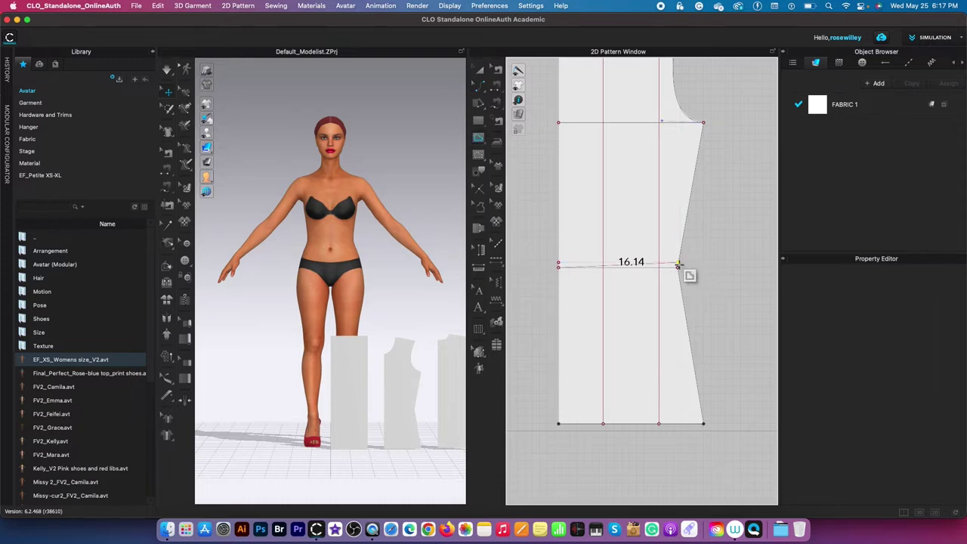
pyautogui.doubleClick(678, 263)
pyautogui.scroll(1, 593, 269)
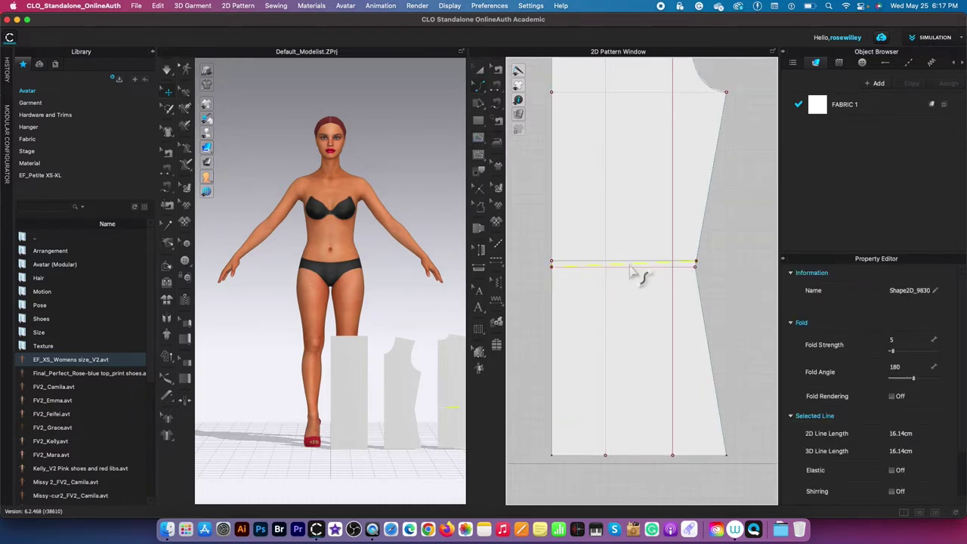
pyautogui.scroll(1, 631, 272)
pyautogui.click(752, 257)
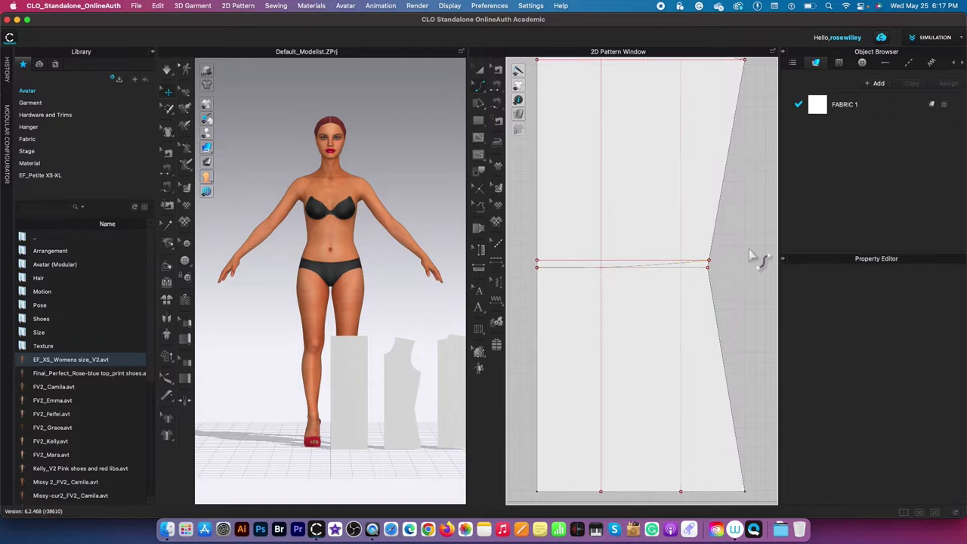
# Step: Cut and sew both traced pieces along their curved waist lines
pyautogui.scroll(-5, 754, 258)
pyautogui.scroll(5, 626, 275)
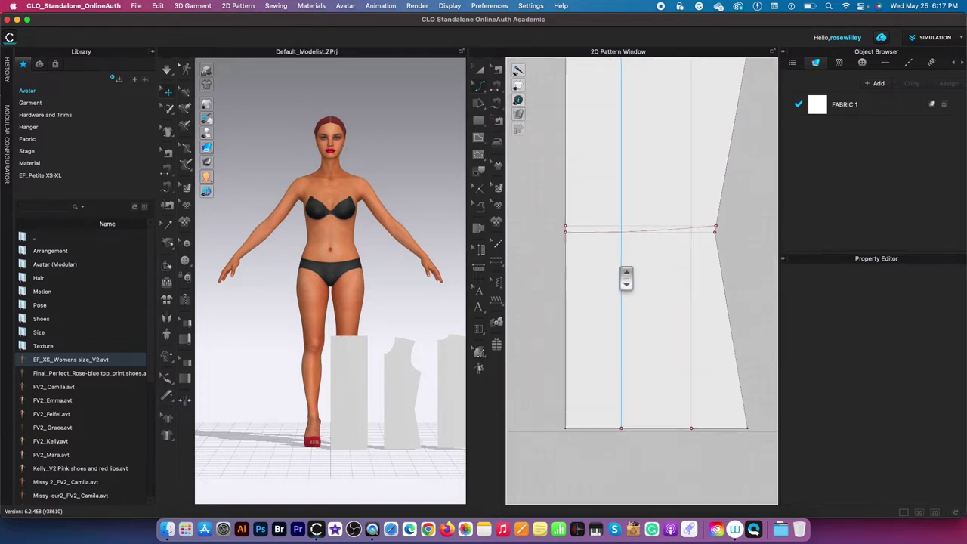
pyautogui.click(659, 237)
pyautogui.scroll(-3, 650, 253)
pyautogui.scroll(2, 774, 235)
pyautogui.keyDown('shift'); pyautogui.click(736, 243); pyautogui.keyUp('shift')
pyautogui.rightClick(722, 244)
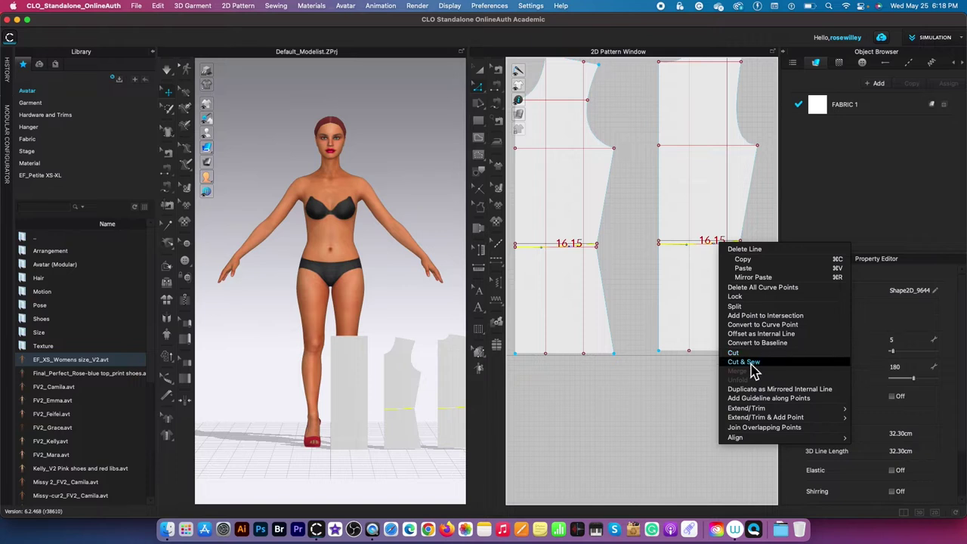
pyautogui.click(750, 364)
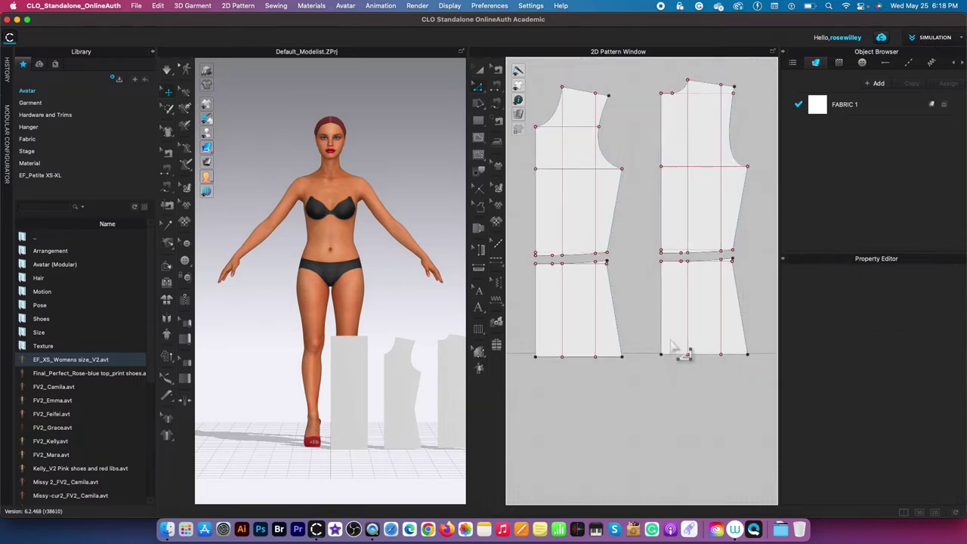
# Step: Move the two lower pieces straight down, well clear of the upper bodice pieces
pyautogui.scroll(-3, 580, 384)
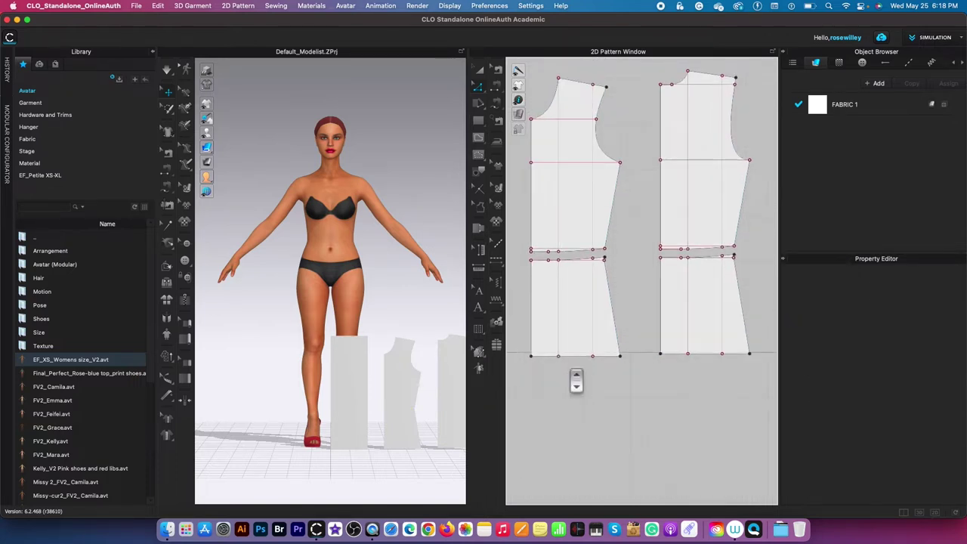
pyautogui.click(480, 69)
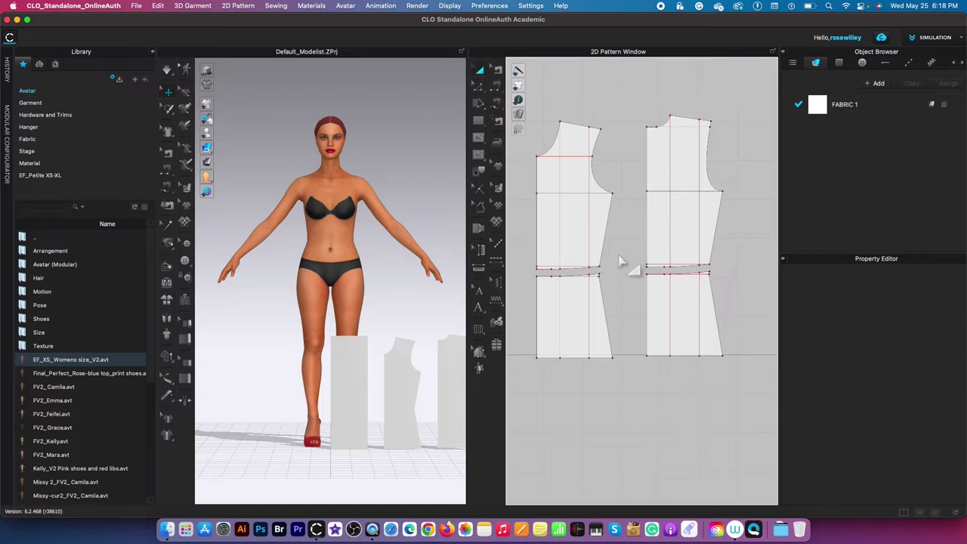
pyautogui.scroll(-3, 619, 254)
pyautogui.moveTo(605, 307); pyautogui.dragTo(607, 393)
pyautogui.moveTo(671, 295); pyautogui.dragTo(678, 382)
pyautogui.scroll(2, 620, 306)
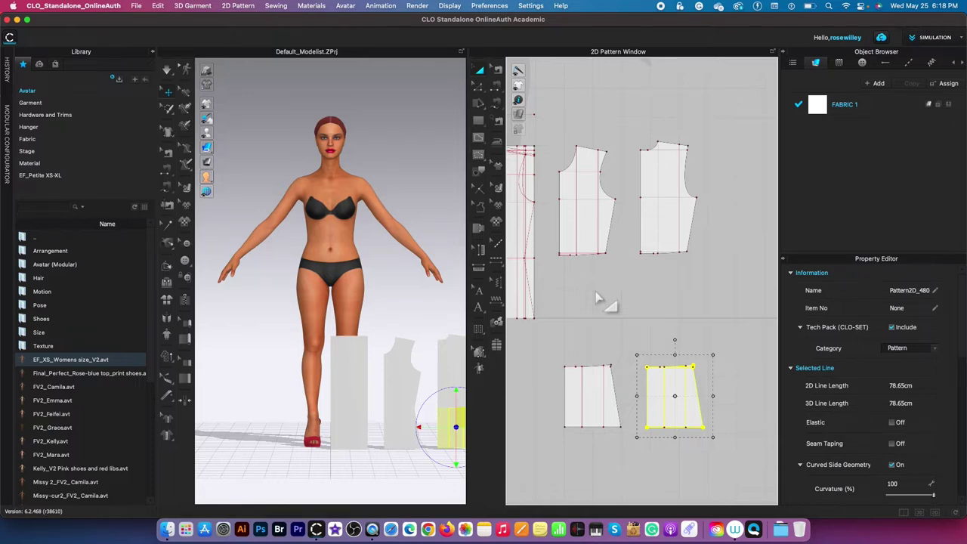
pyautogui.click(586, 463)
# Step: Offset the first lower piece's hem 3.5 cm upward as an extended internal line
pyautogui.scroll(3, 583, 460)
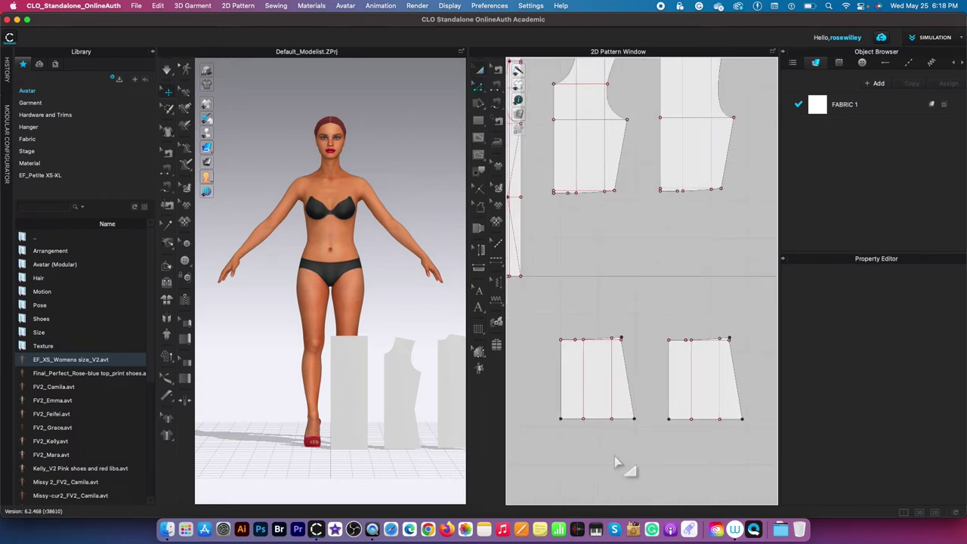
pyautogui.click(612, 419)
pyautogui.rightClick(604, 418)
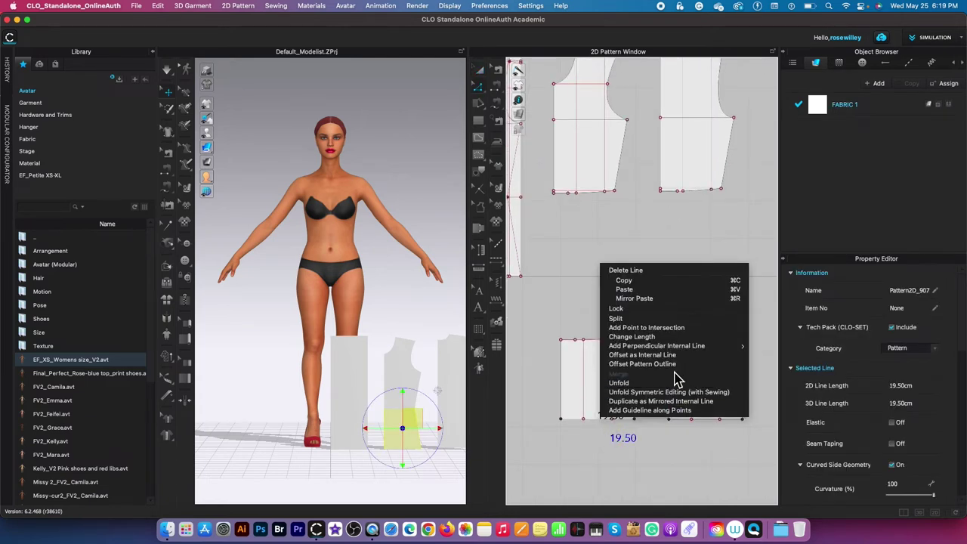
pyautogui.click(672, 355)
pyautogui.click(516, 242)
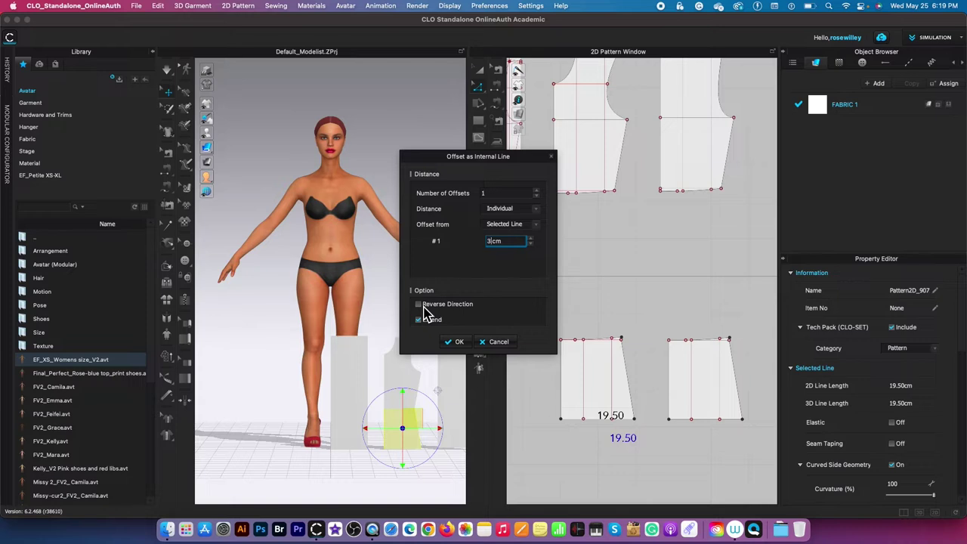
pyautogui.write('3.5')
pyautogui.click(456, 344)
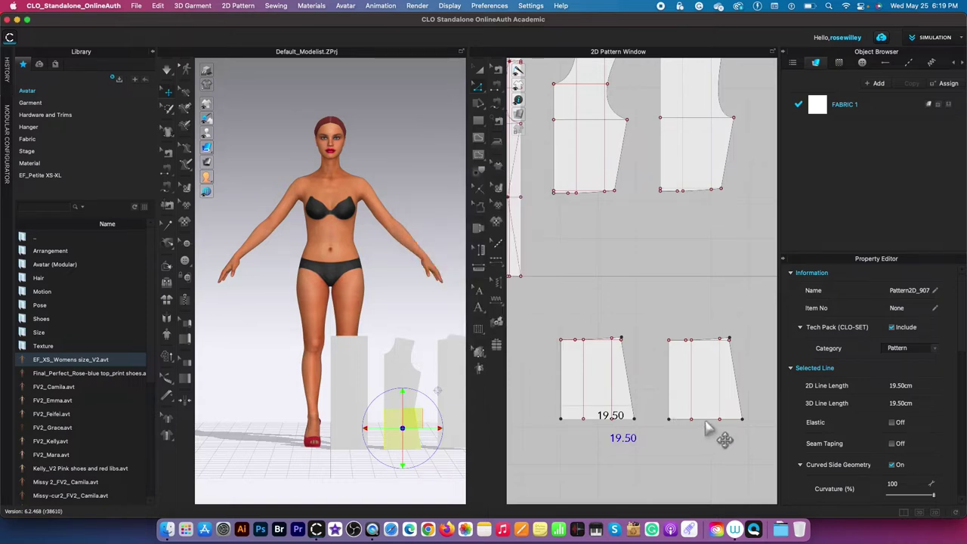
# Step: Offset the second lower piece's hem 3.5 cm upward as an extended internal line
pyautogui.click(702, 420)
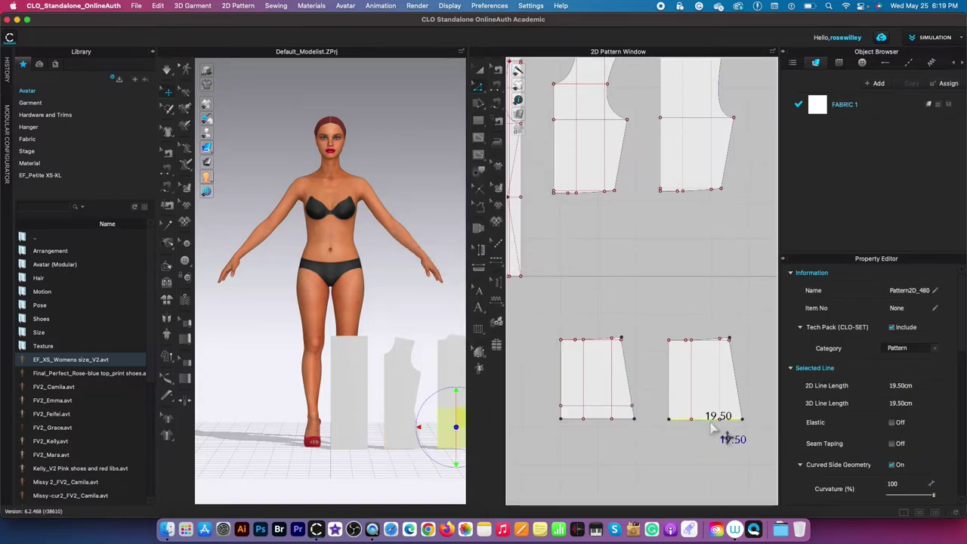
pyautogui.rightClick(706, 418)
pyautogui.click(751, 356)
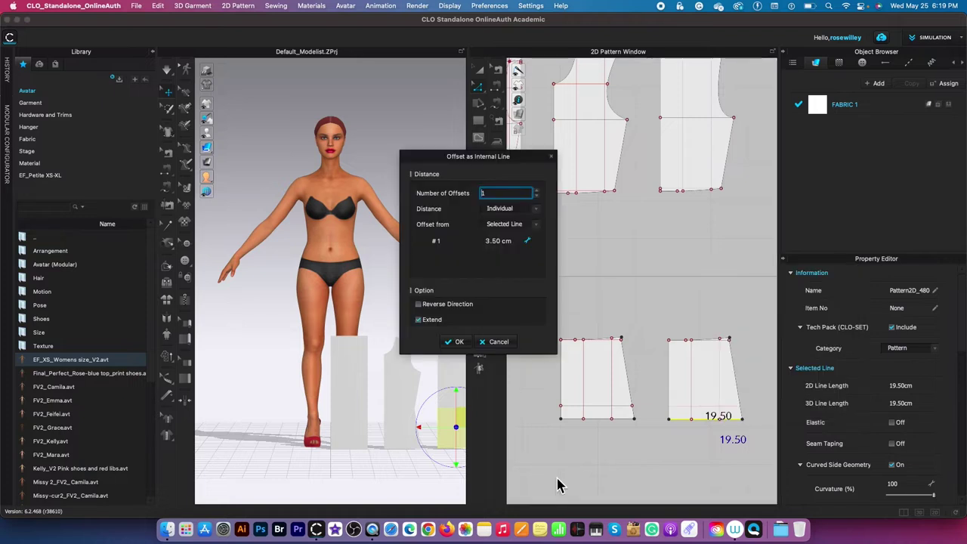
pyautogui.click(461, 343)
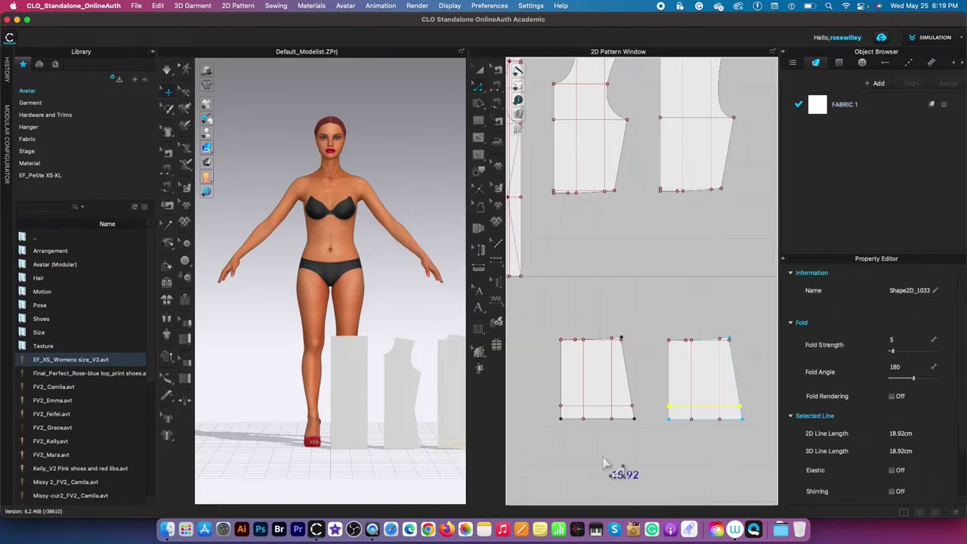
# Step: Draw a diagonal internal line on each lower piece from the hem's center corner to the offset line's side-seam end
pyautogui.click(560, 418)
pyautogui.doubleClick(632, 406)
pyautogui.click(670, 420)
pyautogui.doubleClick(740, 407)
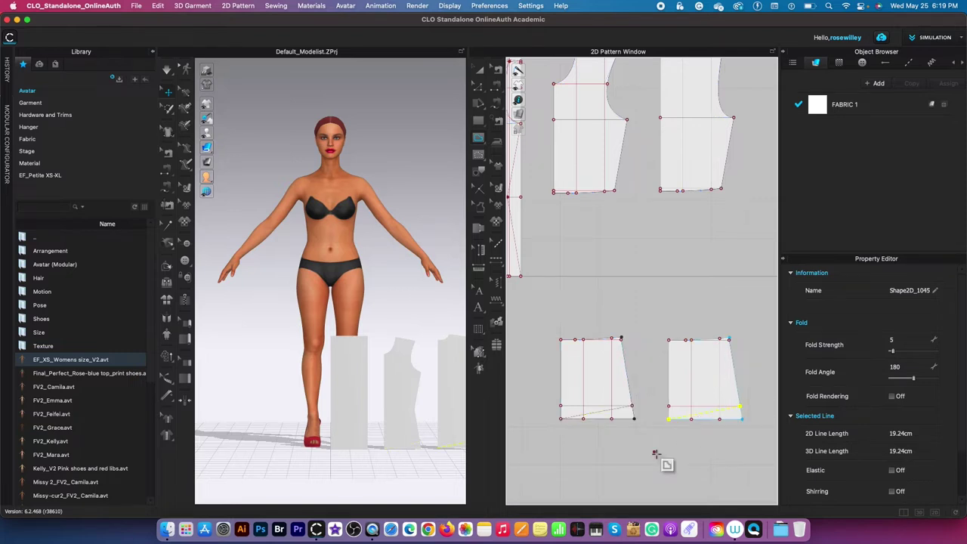
# Step: Curve the first lower piece's diagonal hem line slightly downward
pyautogui.scroll(-1, 656, 453)
pyautogui.scroll(2, 597, 459)
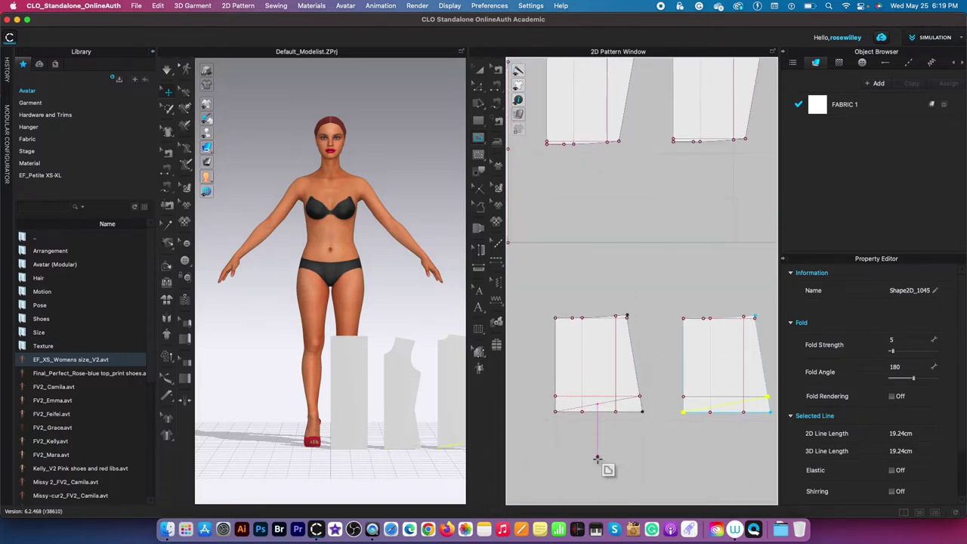
pyautogui.press('c')
pyautogui.moveTo(600, 405); pyautogui.dragTo(612, 397)
pyautogui.scroll(2, 634, 428)
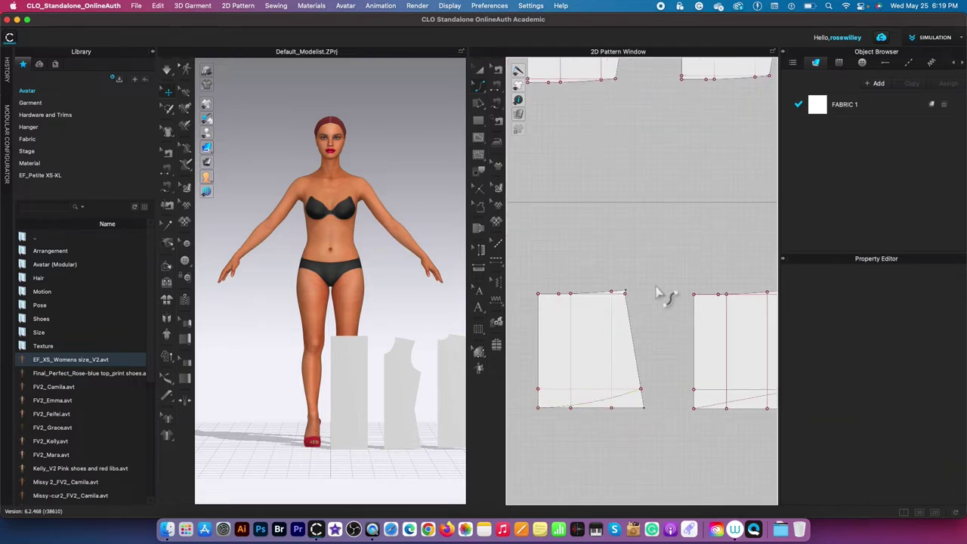
# Step: Trim the straight waist line on the first lower piece to the pattern outline, adding points, to straighten the waist edge
pyautogui.scroll(-3, 587, 293)
pyautogui.scroll(5, 589, 298)
pyautogui.scroll(1, 589, 299)
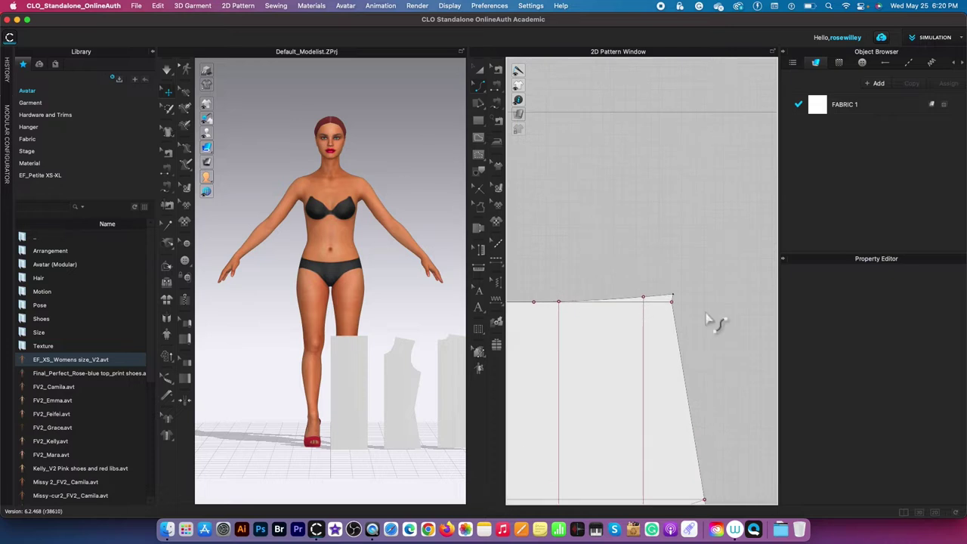
pyautogui.scroll(-2, 705, 314)
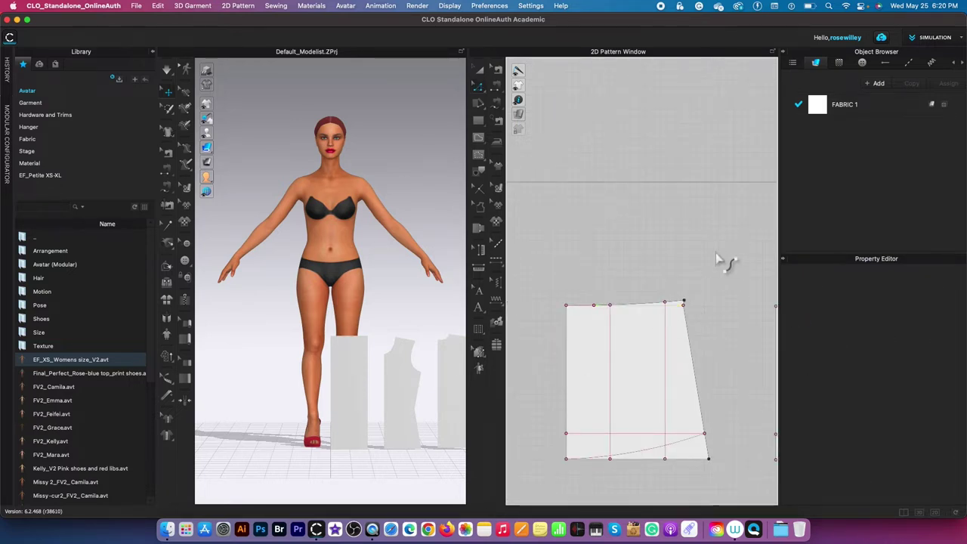
pyautogui.rightClick(676, 305)
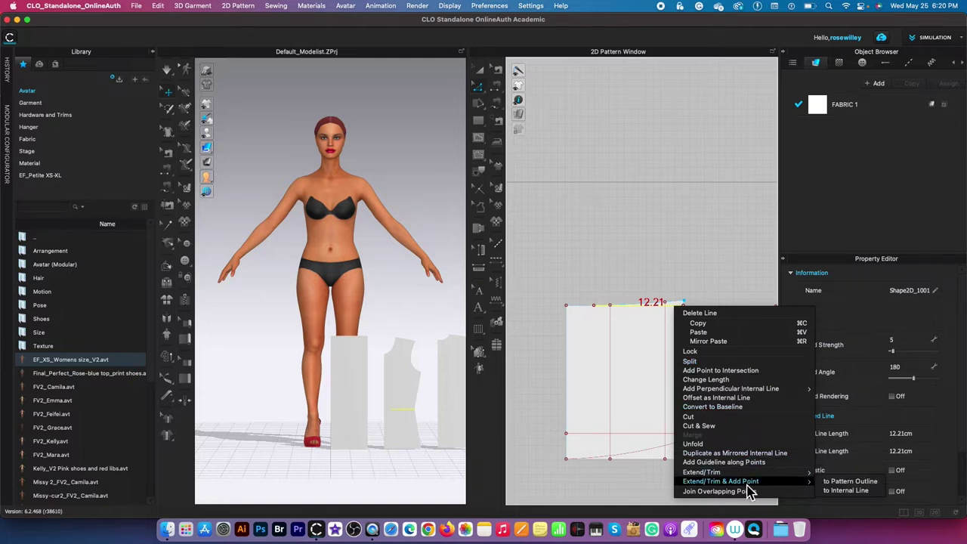
pyautogui.click(846, 483)
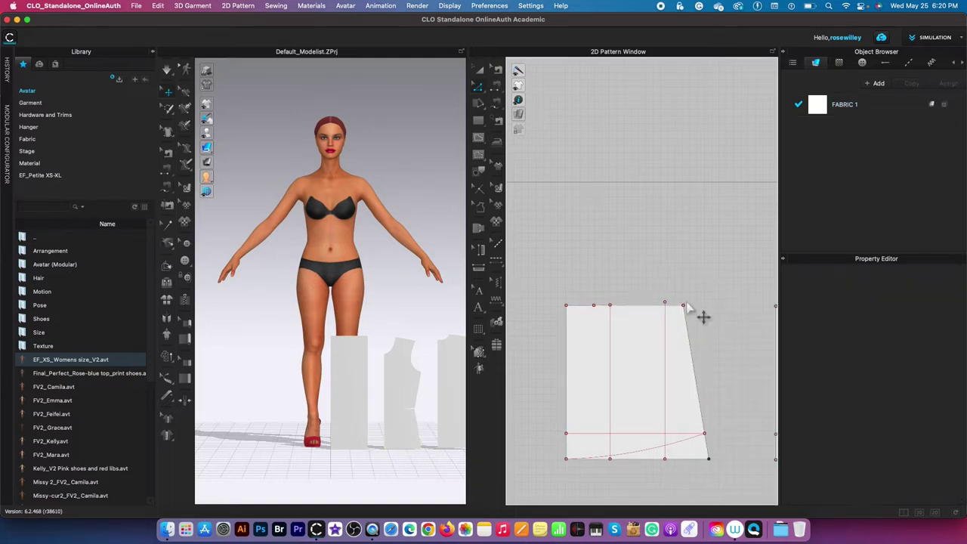
# Step: Delete the surplus point near the center end of the first lower piece's straightened waist edge
pyautogui.click(611, 314)
pyautogui.click(595, 305)
pyautogui.press('Delete')
pyautogui.click(595, 306)
pyautogui.press('Delete')
# Step: Offset the first lower piece's waist edge 0.7 cm inward as an extended internal line
pyautogui.scroll(-5, 658, 291)
pyautogui.scroll(3, 675, 397)
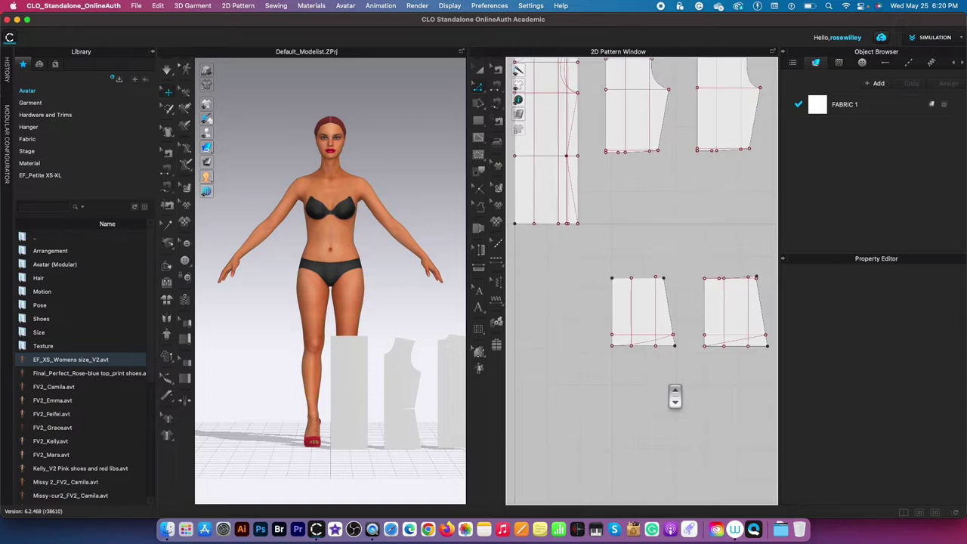
pyautogui.scroll(3, 675, 396)
pyautogui.scroll(3, 620, 219)
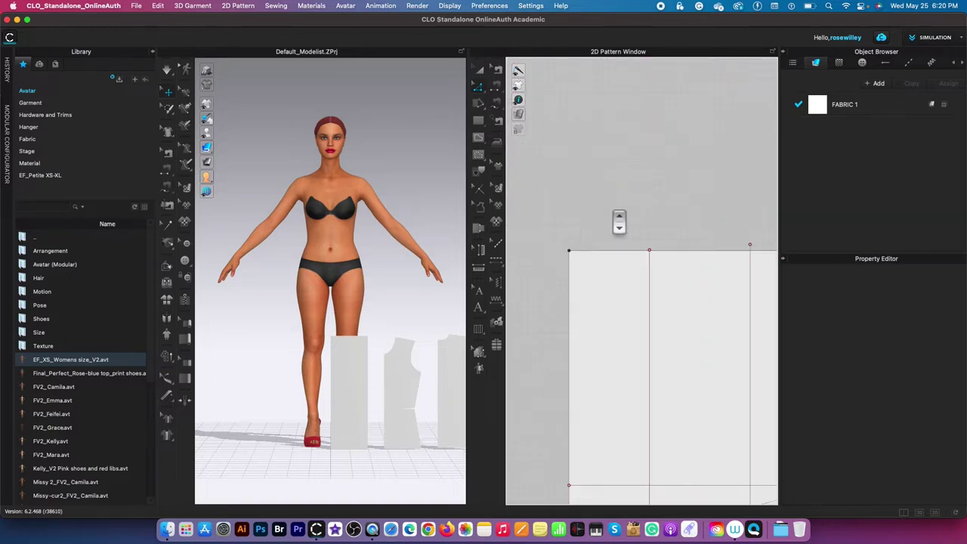
pyautogui.rightClick(589, 251)
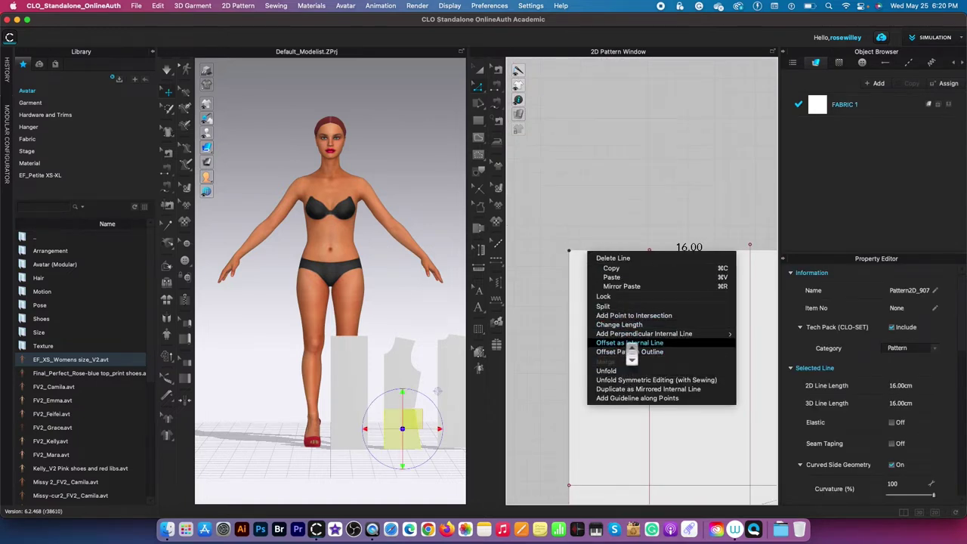
pyautogui.click(630, 342)
pyautogui.click(512, 241)
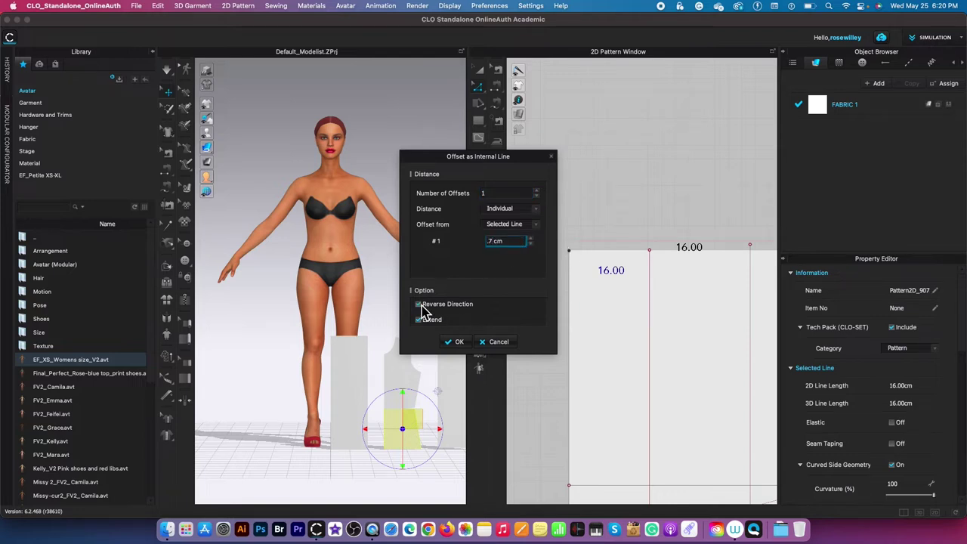
pyautogui.click(454, 342)
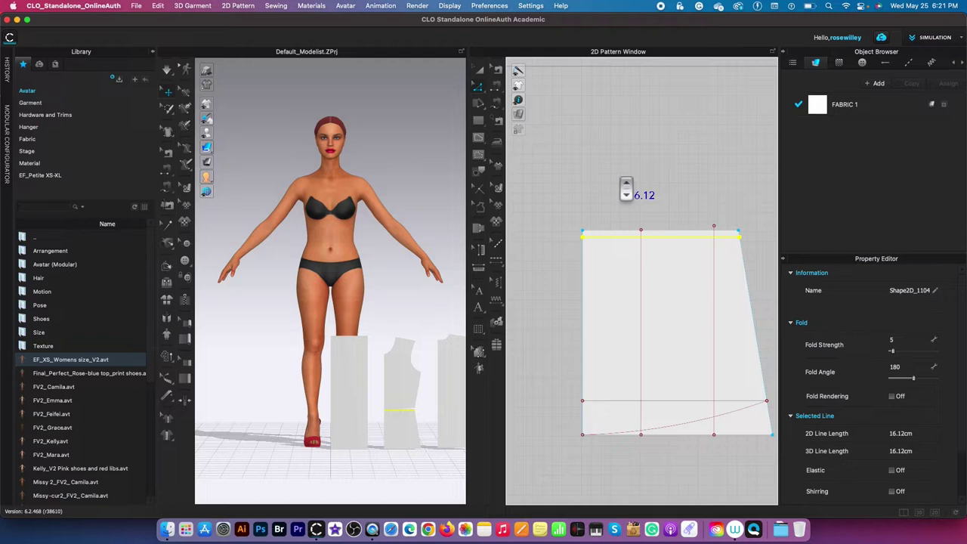
# Step: Draw an internal line from the offset waist line's center end to the waist's side corner and curve it slightly downward
pyautogui.doubleClick(585, 238)
pyautogui.scroll(1, 691, 194)
pyautogui.press('c')
pyautogui.moveTo(653, 239); pyautogui.dragTo(652, 240)
pyautogui.click(665, 205)
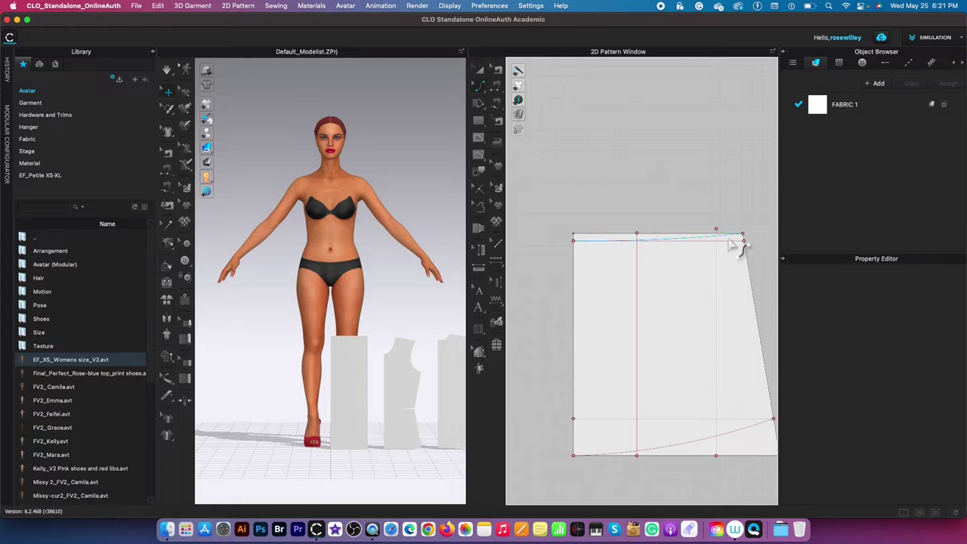
# Step: Cut the first lower piece along the curved waist line and delete the strip above it
pyautogui.click(683, 242)
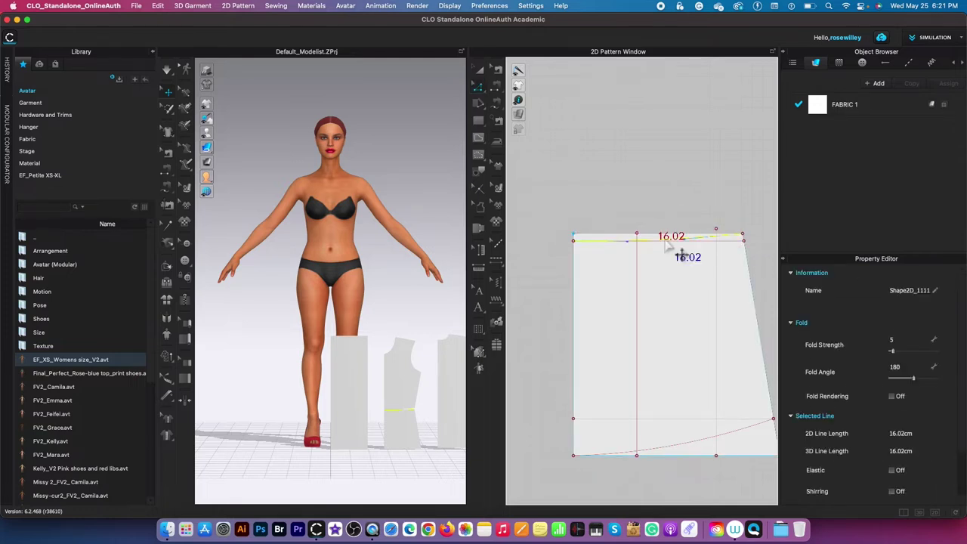
pyautogui.rightClick(668, 243)
pyautogui.click(703, 372)
pyautogui.click(483, 72)
pyautogui.click(642, 223)
pyautogui.press('Delete')
pyautogui.scroll(-5, 647, 220)
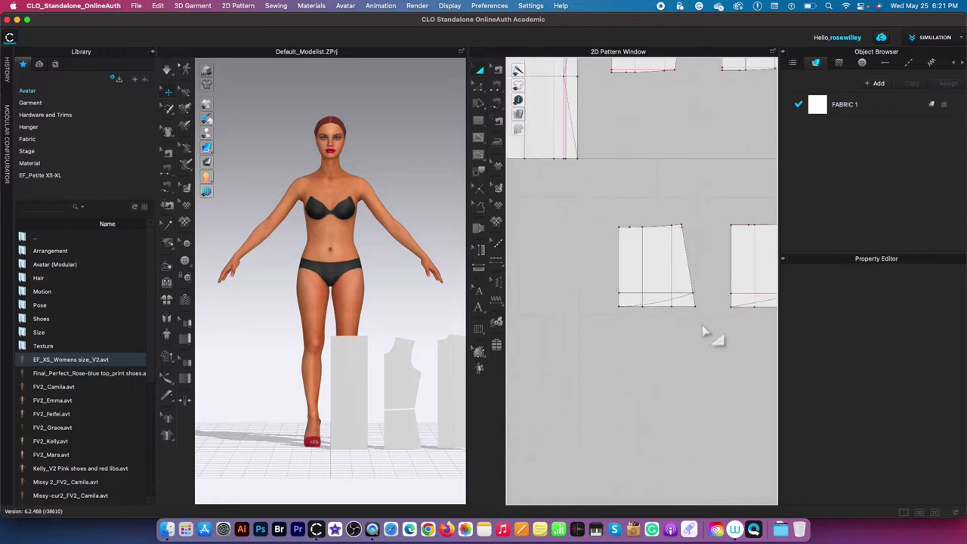
# Step: Offset the first lower piece's hem 3 cm upward as an extended internal line
pyautogui.scroll(3, 703, 333)
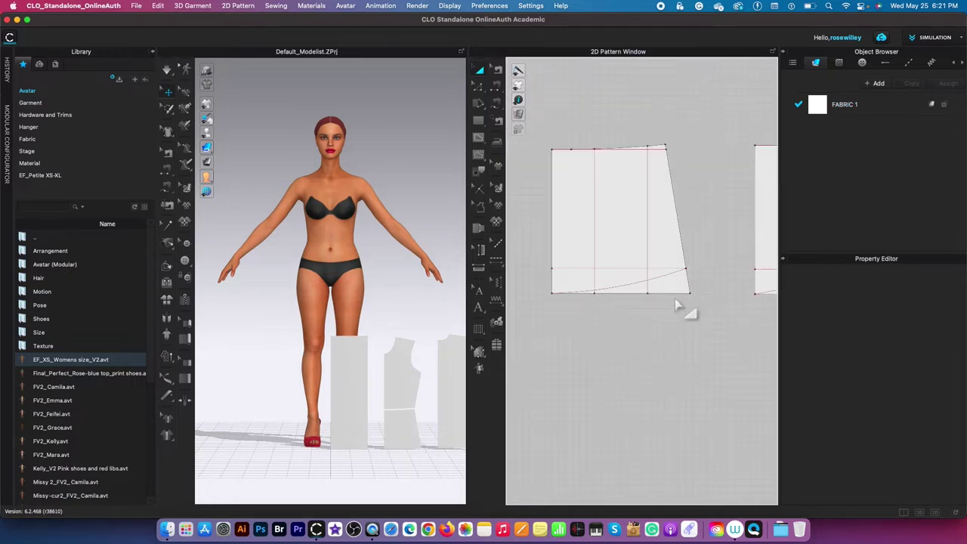
pyautogui.click(680, 294)
pyautogui.rightClick(682, 294)
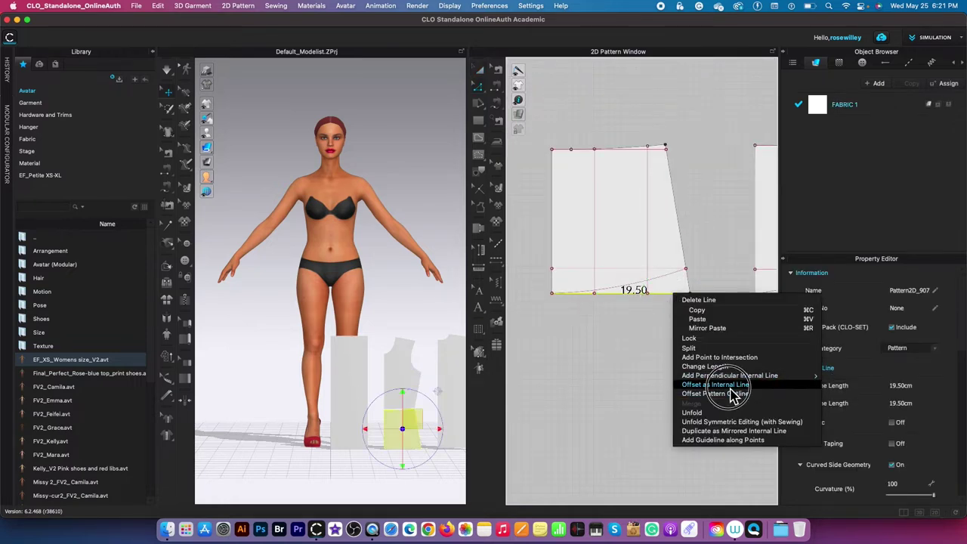
pyautogui.click(730, 384)
pyautogui.press('Tab')
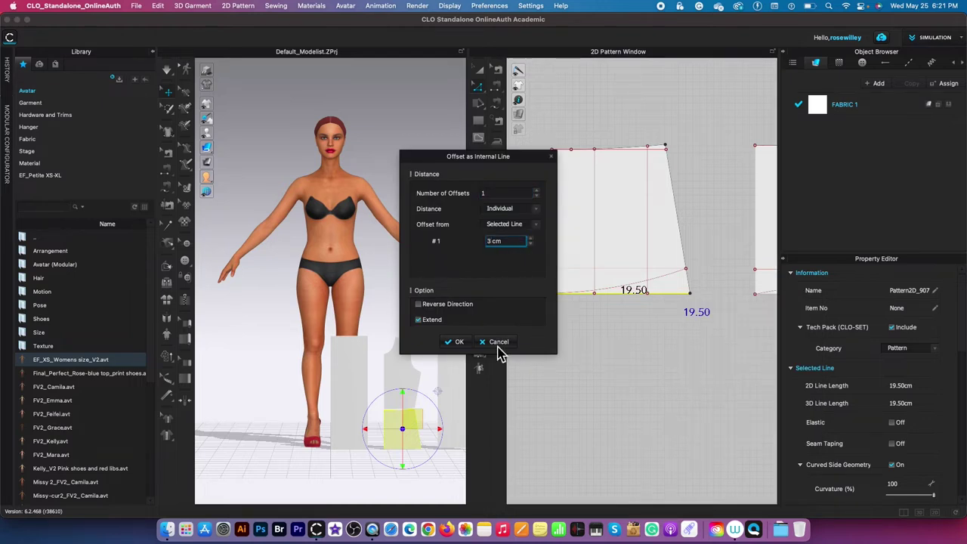
pyautogui.click(456, 341)
# Step: Draw a slightly curved line from the hem's center corner to the 3 cm line's side end and delete the previous curved hem line
pyautogui.click(553, 294)
pyautogui.scroll(5, 689, 278)
pyautogui.doubleClick(687, 255)
pyautogui.scroll(-2, 720, 256)
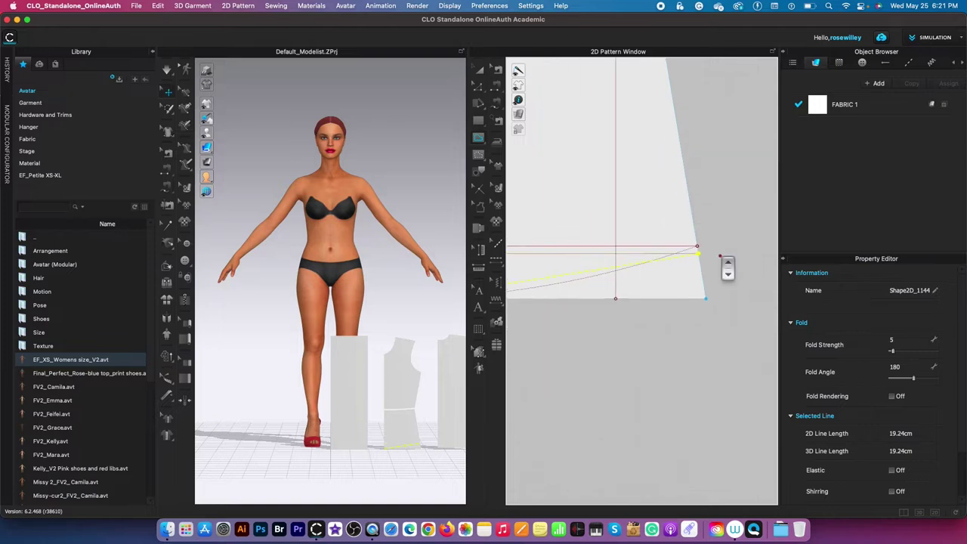
pyautogui.scroll(-2, 720, 256)
pyautogui.scroll(-1, 728, 268)
pyautogui.moveTo(627, 276); pyautogui.dragTo(628, 284)
pyautogui.click(740, 242)
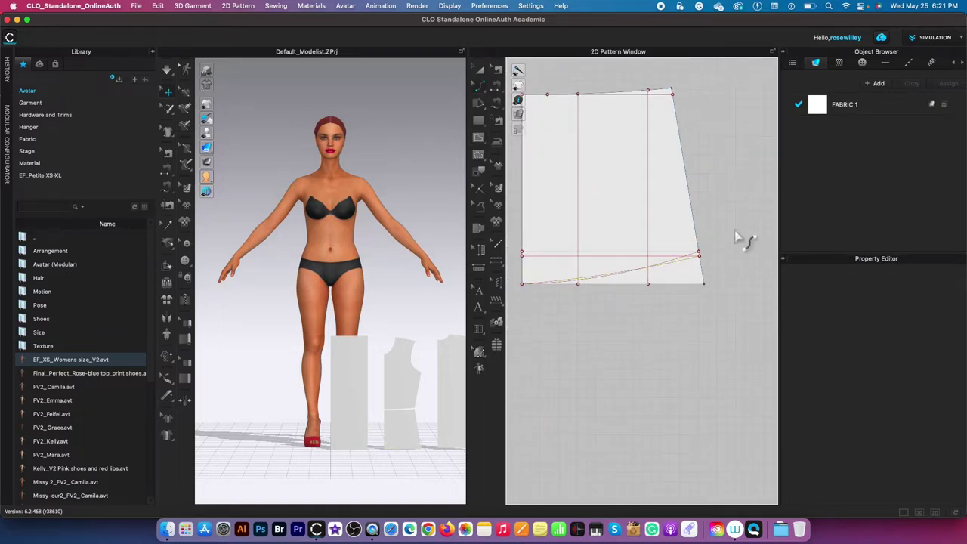
pyautogui.click(695, 254)
pyautogui.press('Delete')
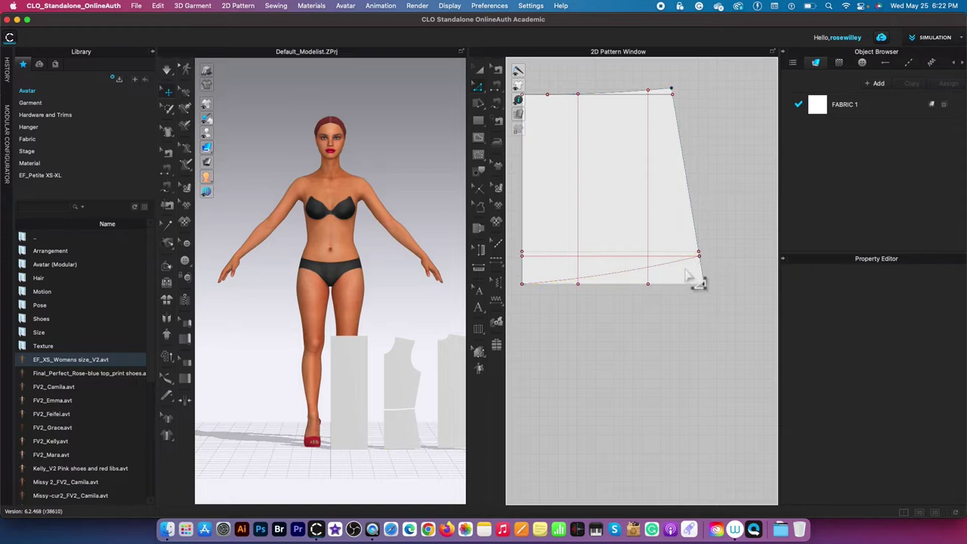
# Step: Cut the first lower piece along the new curved hem line and delete the strip below it
pyautogui.scroll(-3, 695, 295)
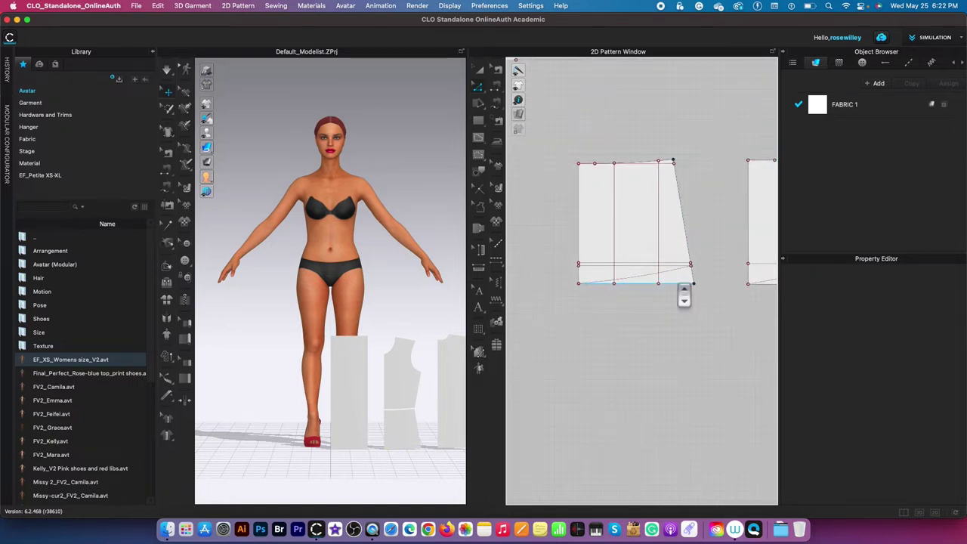
pyautogui.click(648, 283)
pyautogui.rightClick(644, 279)
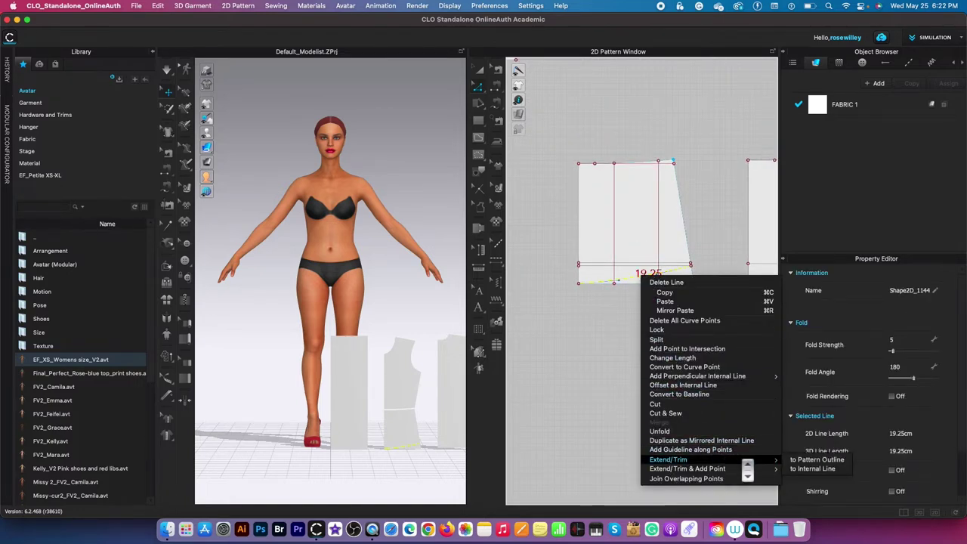
pyautogui.click(671, 404)
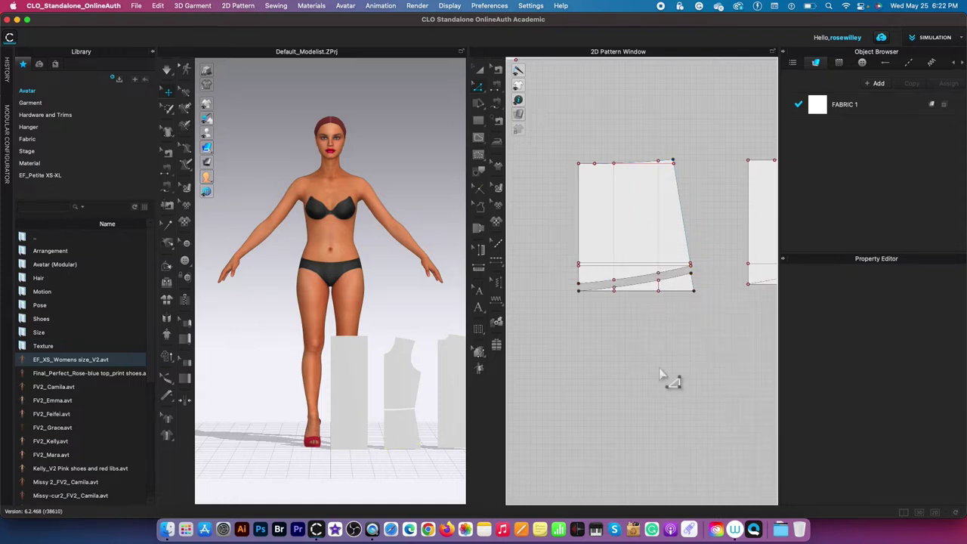
pyautogui.click(682, 284)
pyautogui.press('Delete')
# Step: Measure the length of the first bodice piece's curved waist edge
pyautogui.scroll(-3, 692, 239)
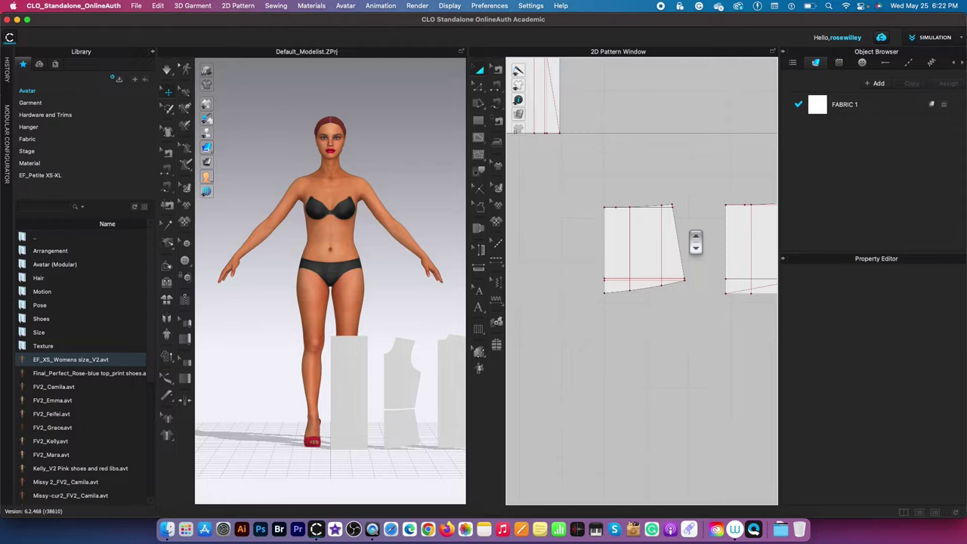
pyautogui.scroll(-2, 696, 241)
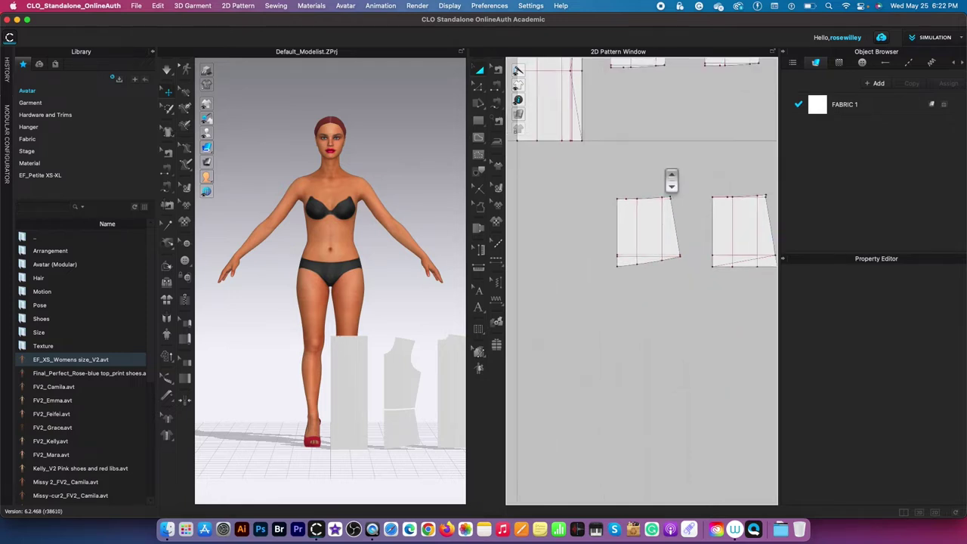
pyautogui.click(477, 87)
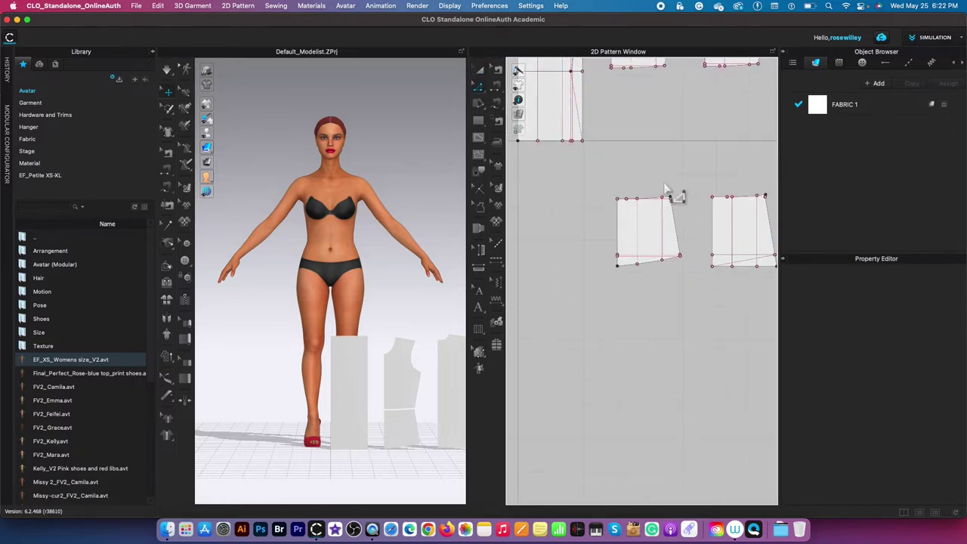
pyautogui.click(664, 203)
pyautogui.click(686, 161)
pyautogui.scroll(1, 659, 201)
pyautogui.scroll(5, 658, 200)
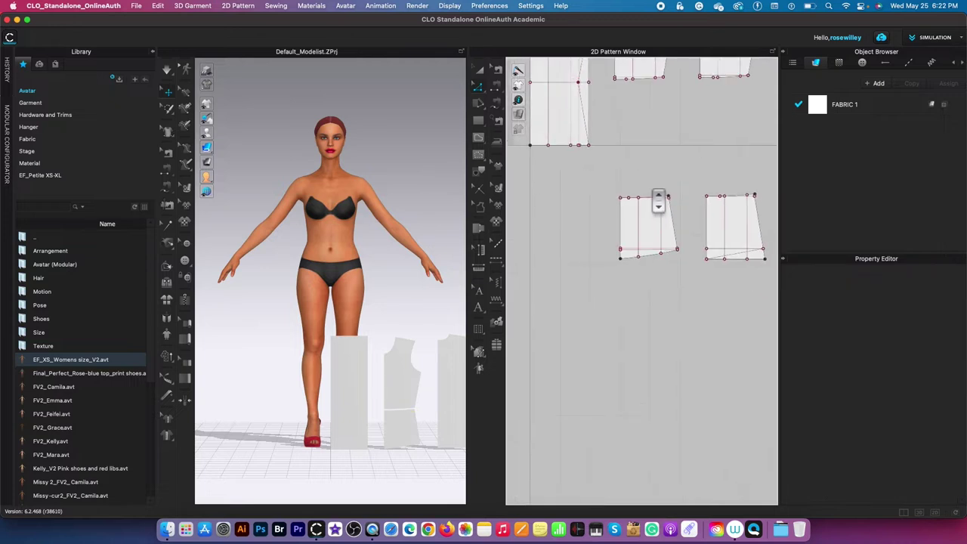
pyautogui.click(608, 177)
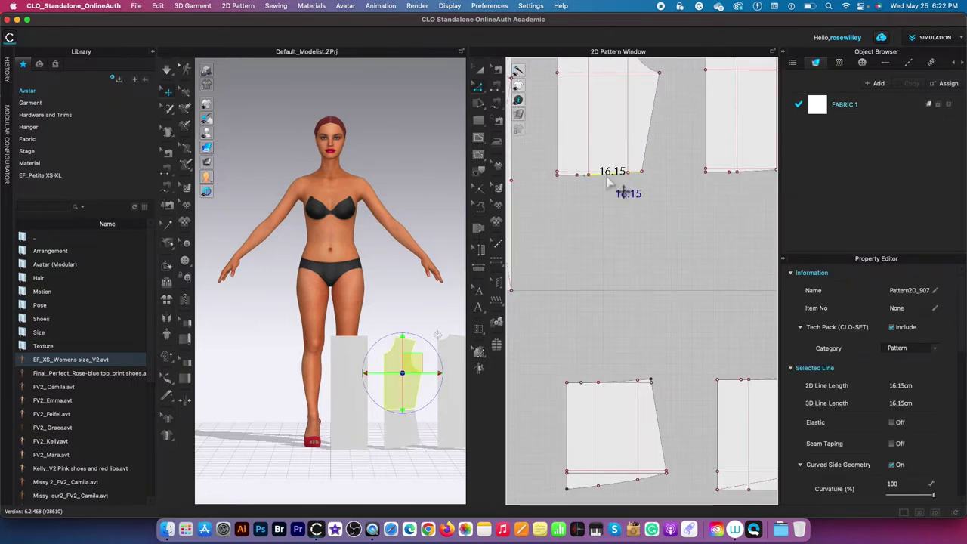
pyautogui.click(608, 185)
pyautogui.scroll(2, 608, 182)
pyautogui.click(604, 200)
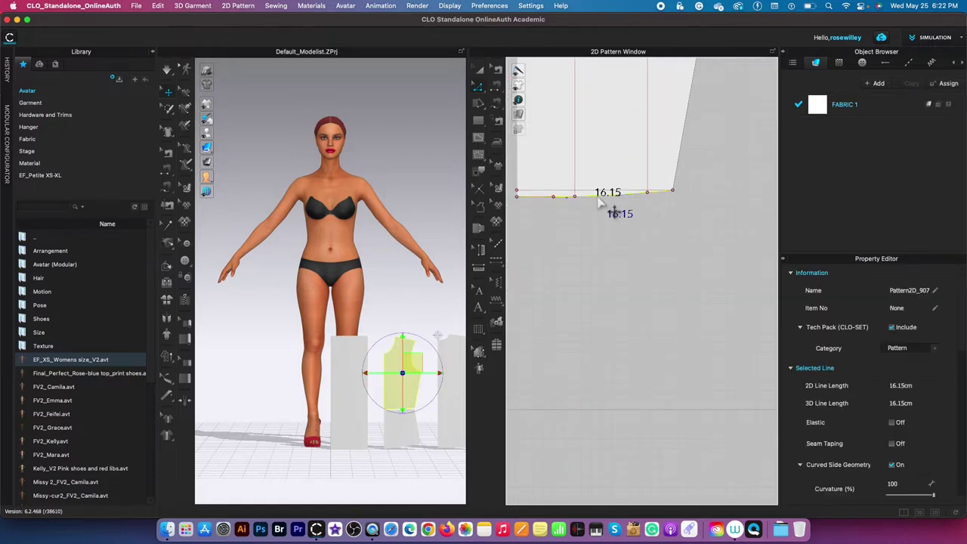
pyautogui.click(612, 229)
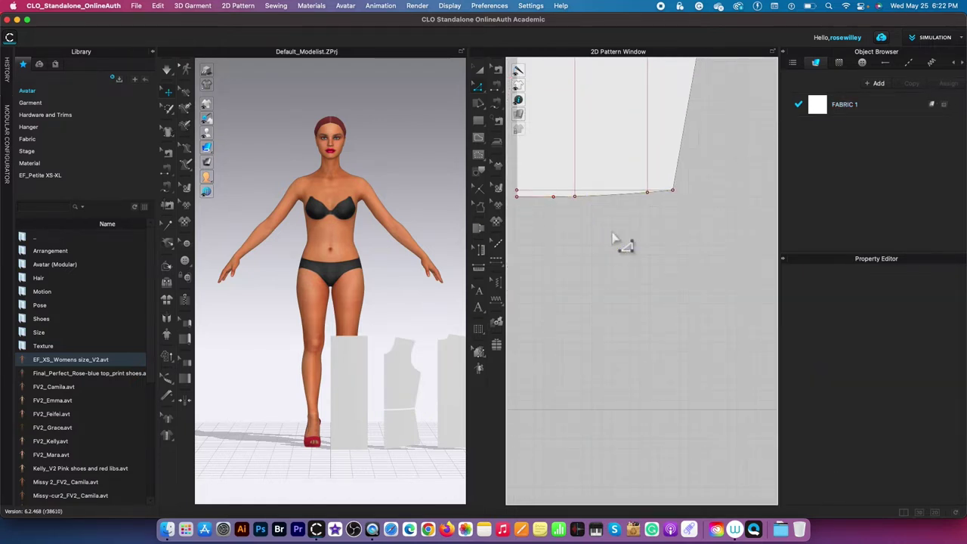
# Step: Switch to Spotlight and calculate 16.15*4 for the full waist circumference
pyautogui.scroll(-5, 614, 241)
pyautogui.scroll(2, 615, 246)
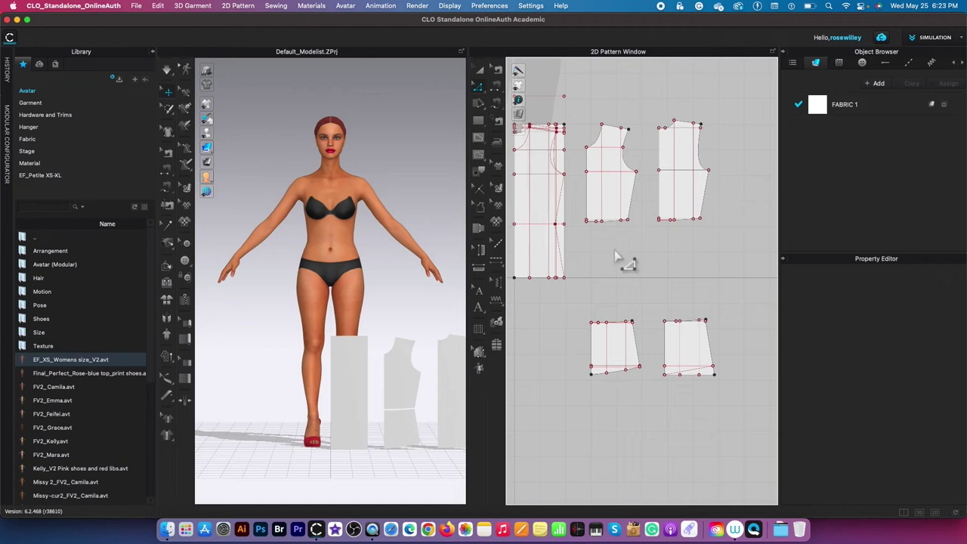
pyautogui.press('super+space')
pyautogui.write('16.15*40')
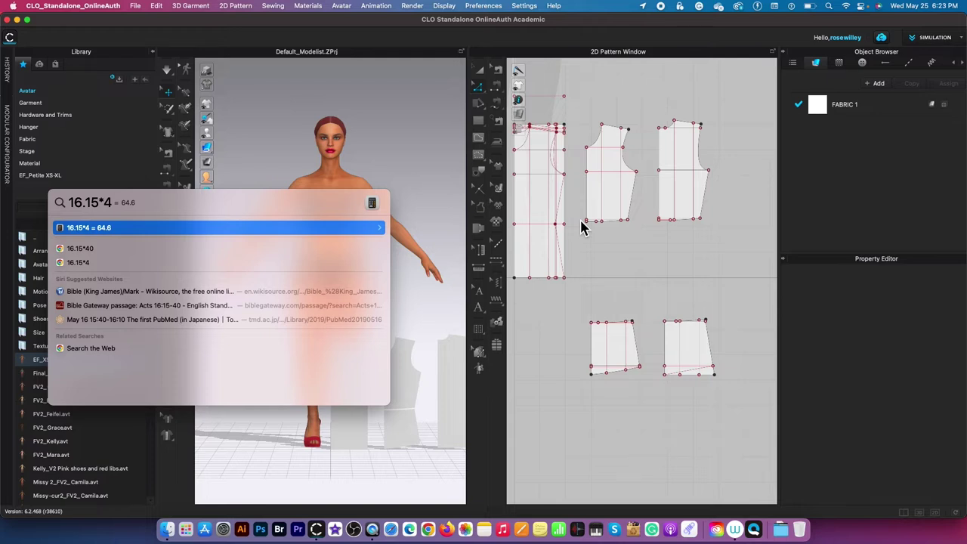
pyautogui.click(624, 276)
pyautogui.click(480, 123)
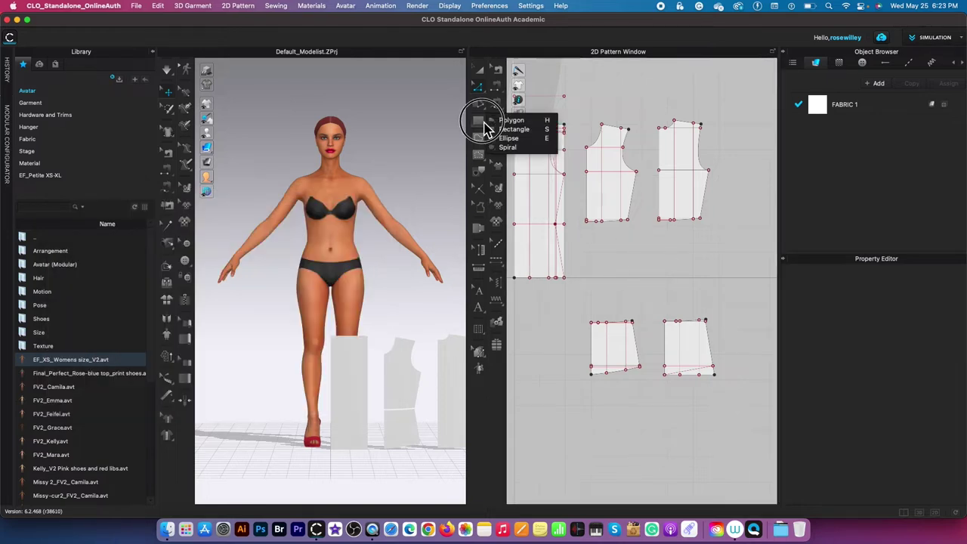
pyautogui.click(513, 140)
pyautogui.click(632, 260)
pyautogui.click(631, 260)
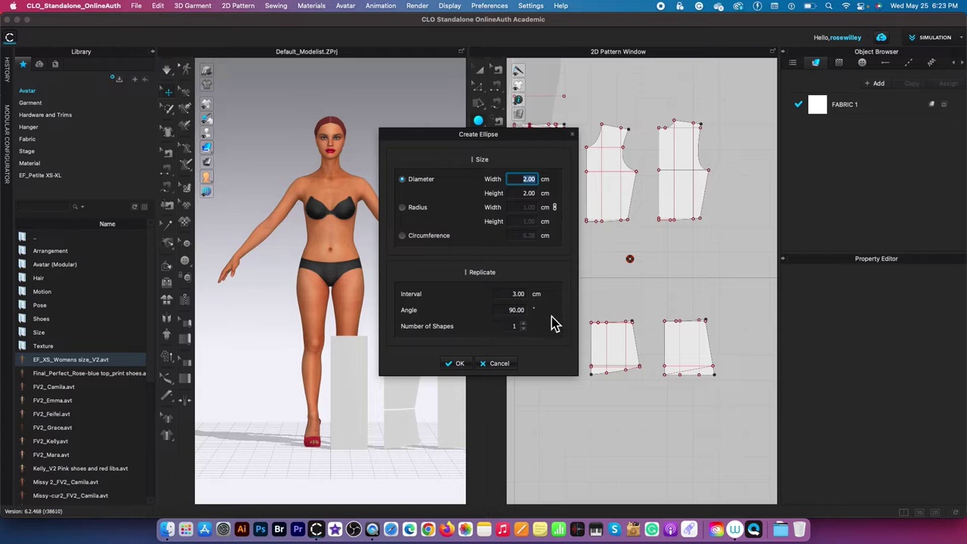
pyautogui.click(402, 209)
pyautogui.write('64.6')
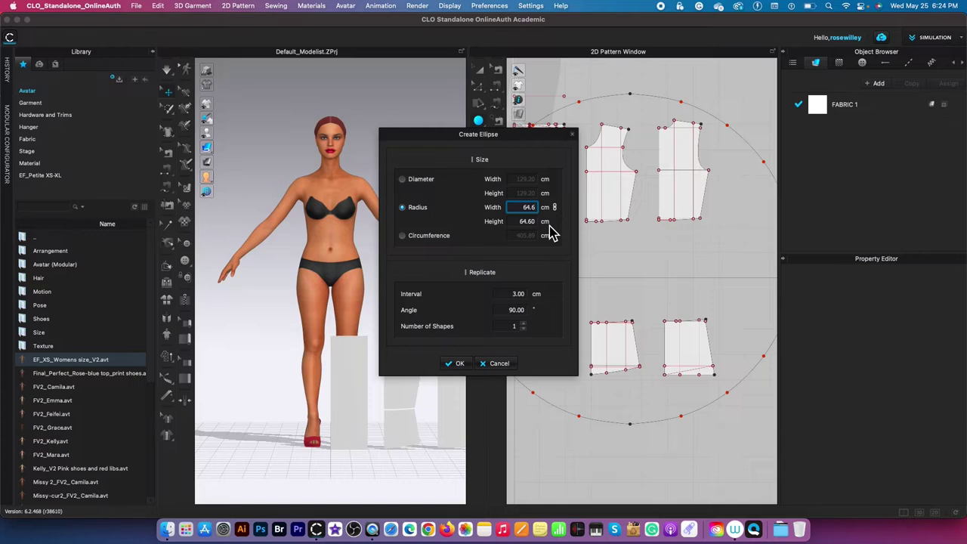
pyautogui.click(412, 214)
pyautogui.click(403, 237)
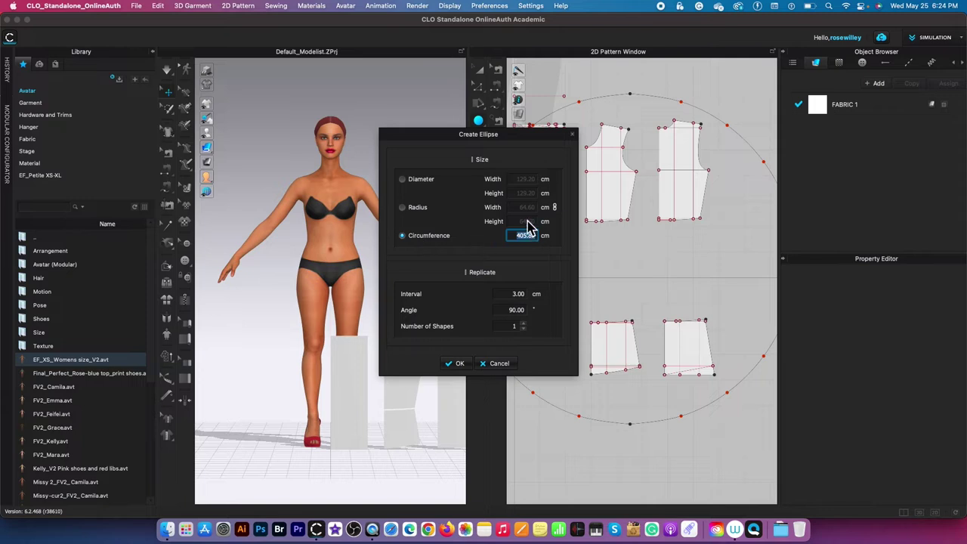
pyautogui.click(408, 217)
pyautogui.click(499, 366)
pyautogui.click(403, 235)
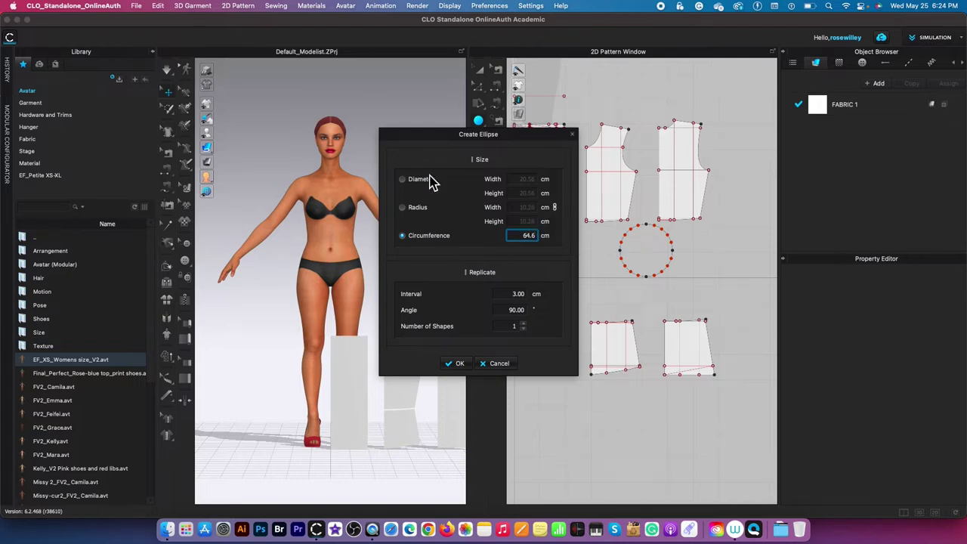
pyautogui.click(406, 183)
pyautogui.click(496, 365)
pyautogui.click(639, 264)
pyautogui.write('64')
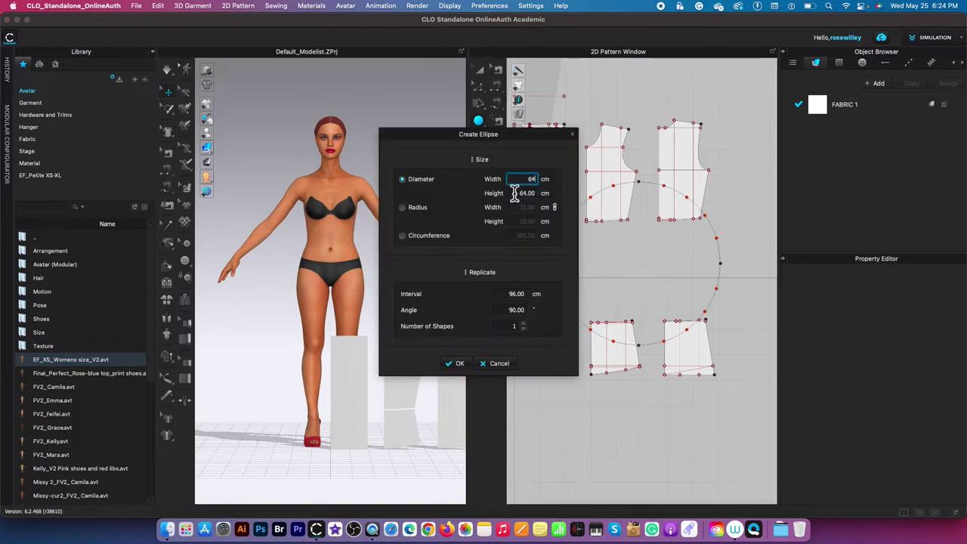
pyautogui.write('.5')
pyautogui.press('Tab')
pyautogui.click(497, 365)
# Step: Create a circle pattern with a circumference of 64.6 cm between the bodice and lower pieces
pyautogui.click(624, 261)
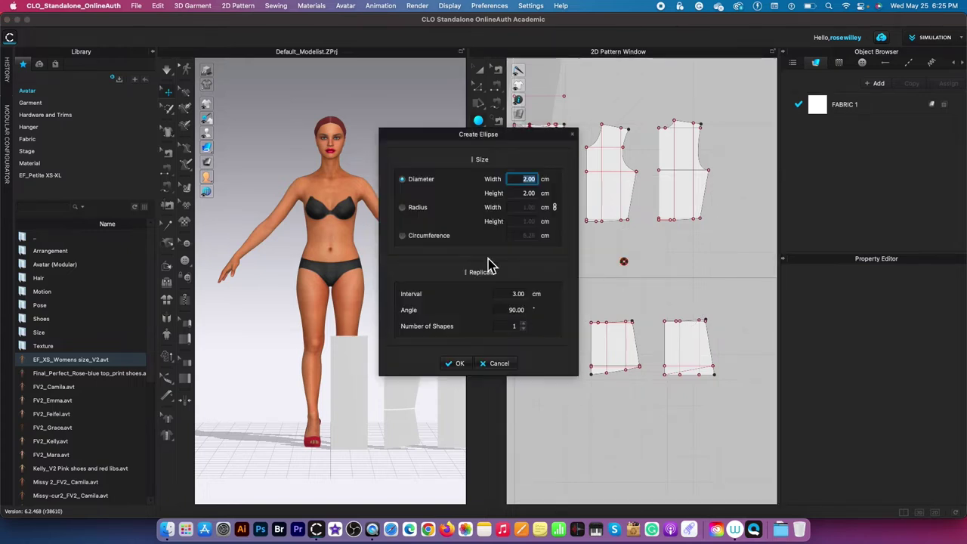
pyautogui.click(406, 241)
pyautogui.write('64.6')
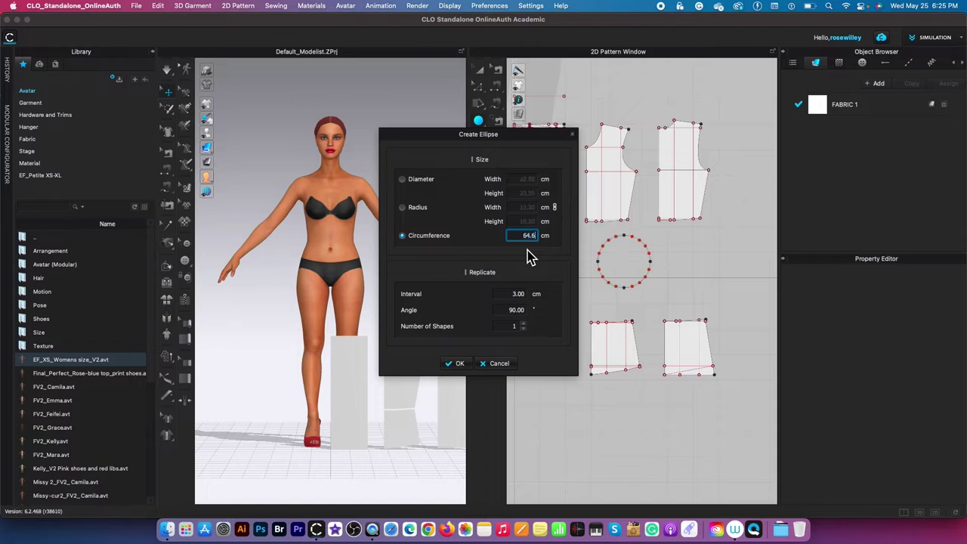
pyautogui.press('Return')
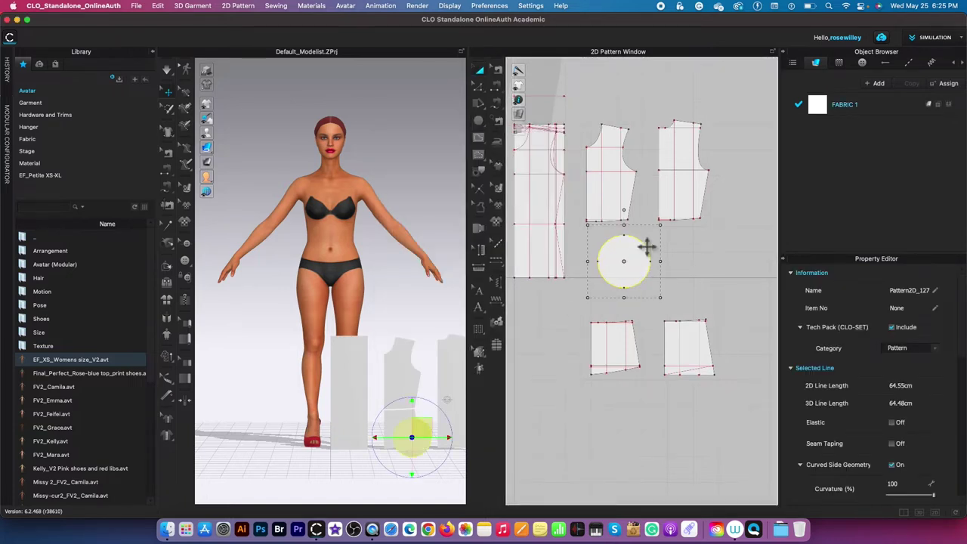
# Step: Offset the circle's pattern outline outward by 21 cm
pyautogui.rightClick(643, 249)
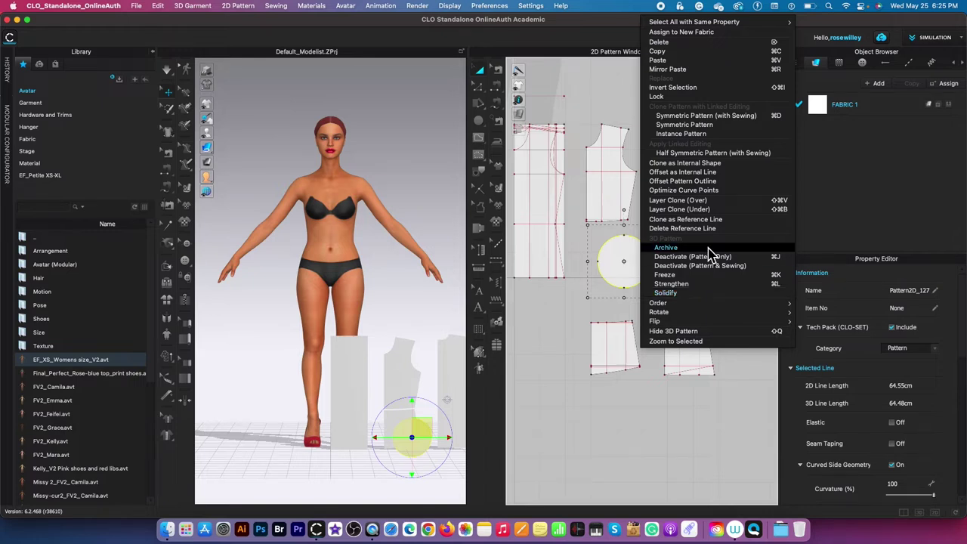
pyautogui.click(696, 185)
pyautogui.moveTo(551, 154); pyautogui.dragTo(421, 153)
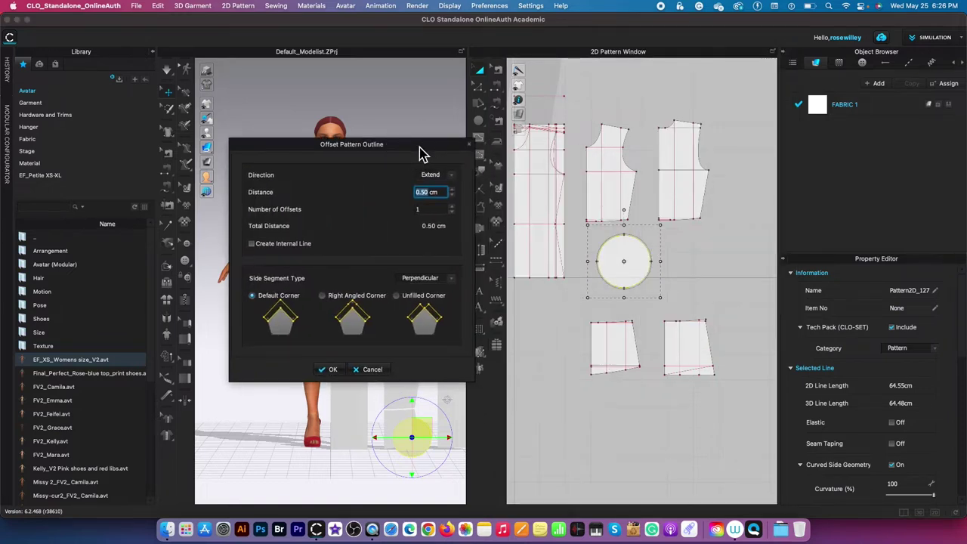
pyautogui.write('21')
pyautogui.click(331, 370)
pyautogui.scroll(1, 624, 267)
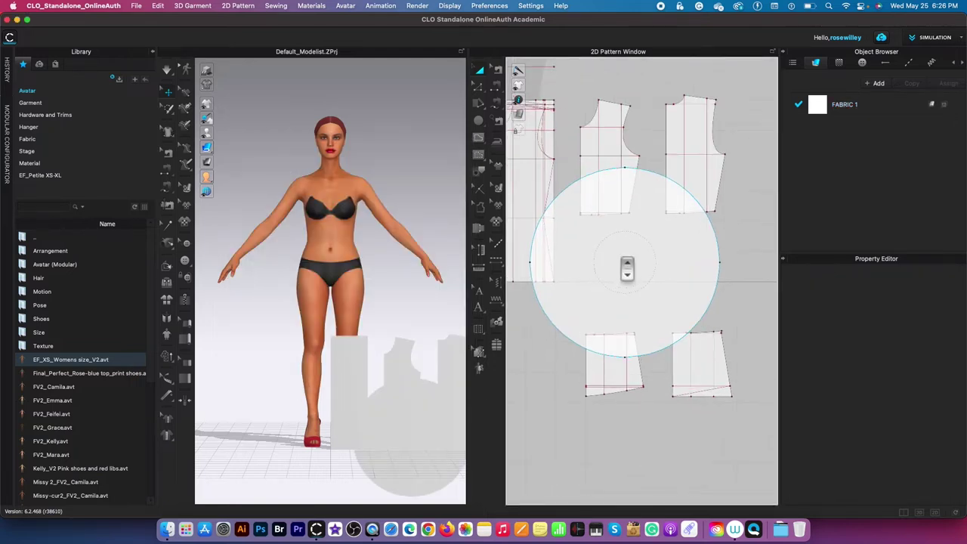
# Step: Trace the whole inner circle baseline into an internal line on the large circle pattern
pyautogui.click(481, 170)
pyautogui.click(634, 233)
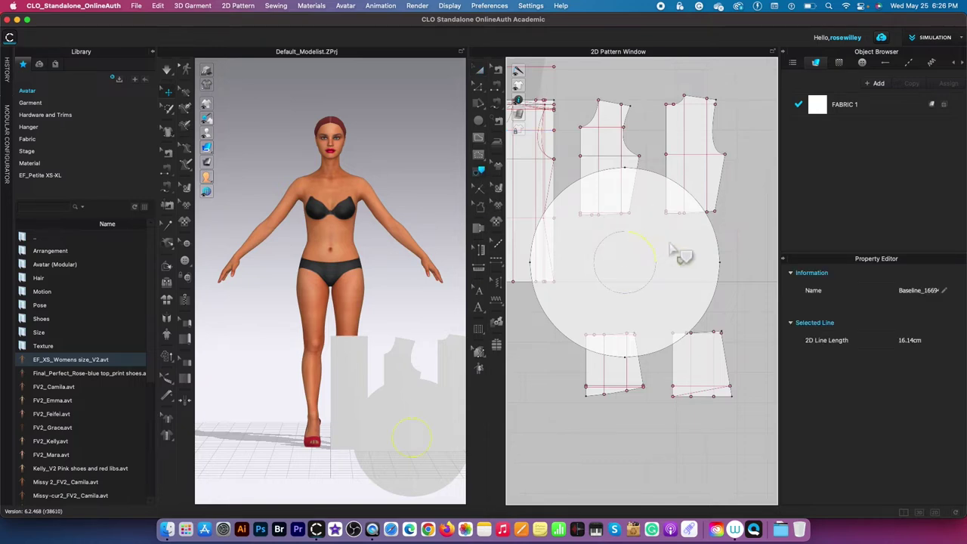
pyautogui.click(625, 234)
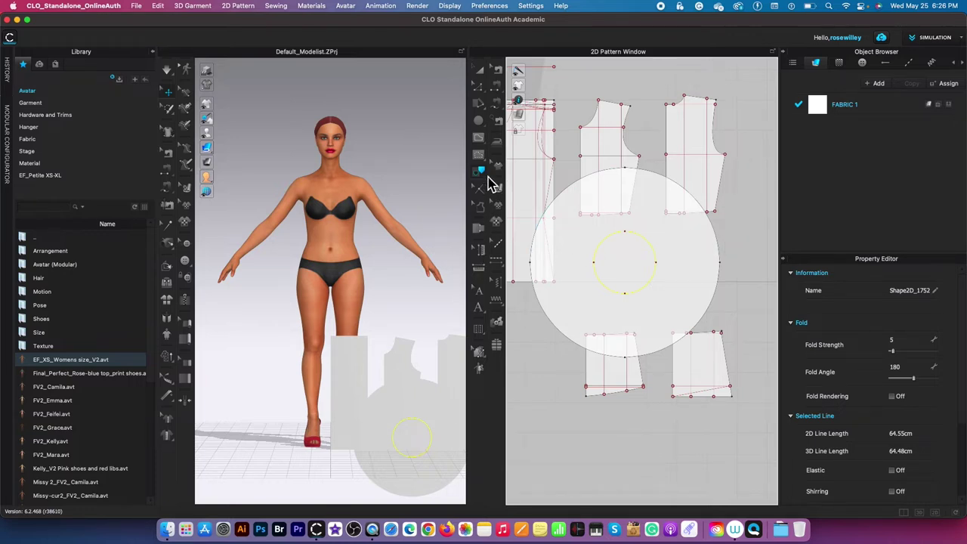
pyautogui.click(484, 264)
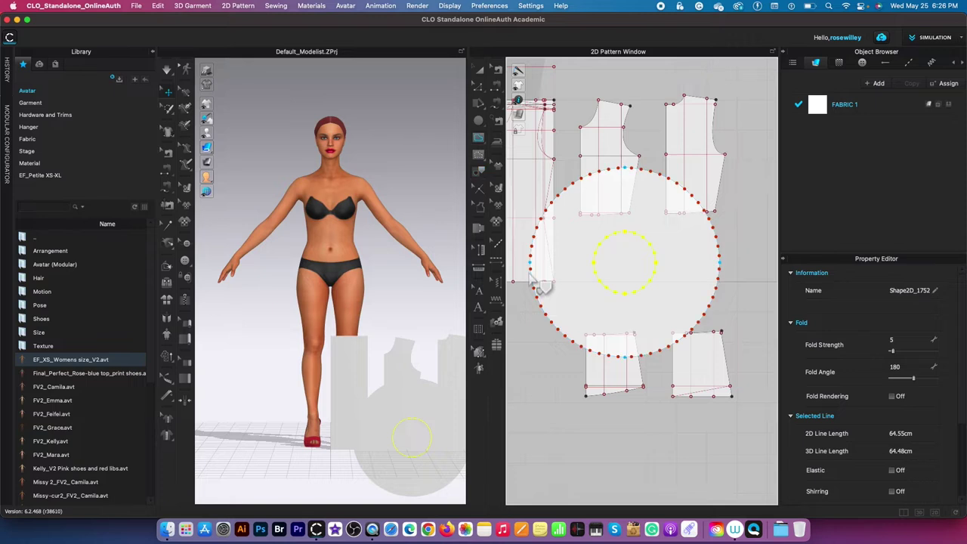
pyautogui.click(480, 72)
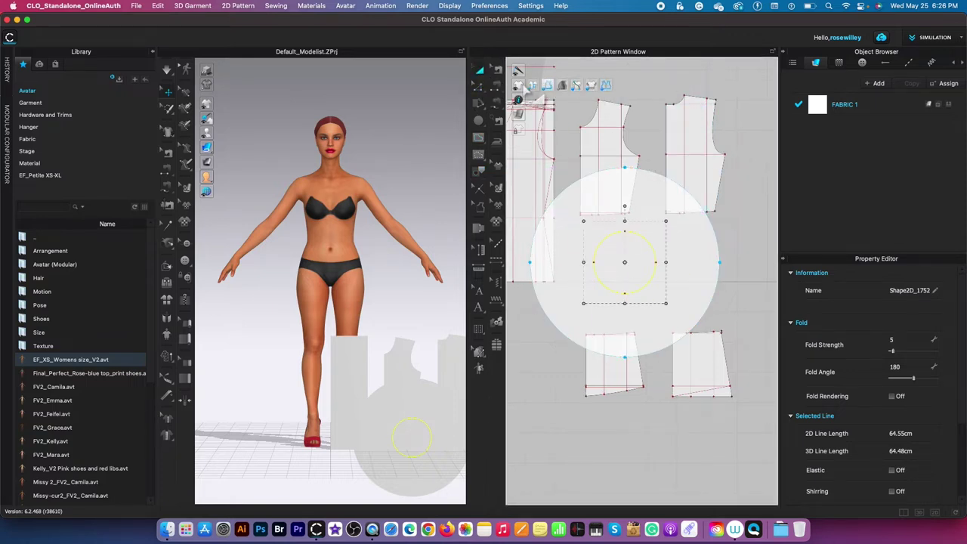
pyautogui.moveTo(521, 103)
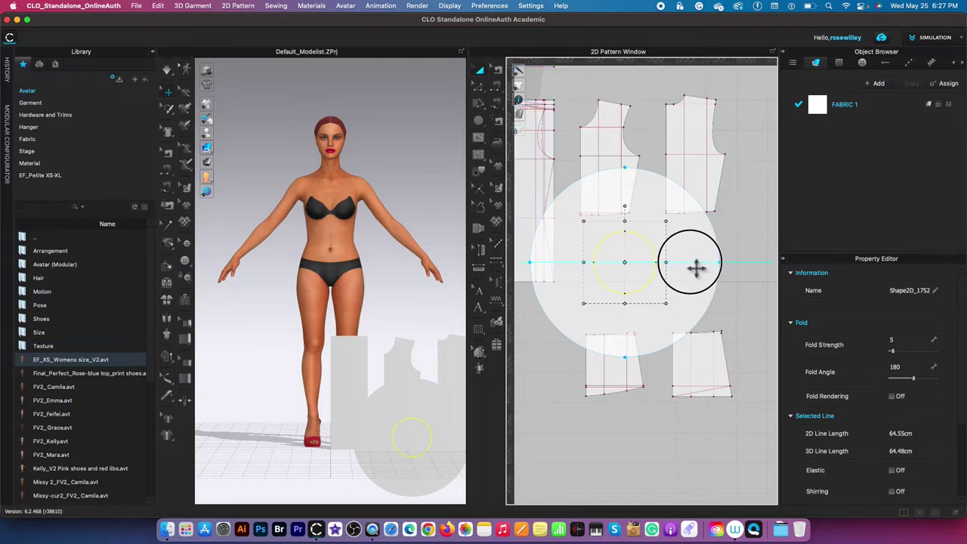
pyautogui.scroll(1, 607, 262)
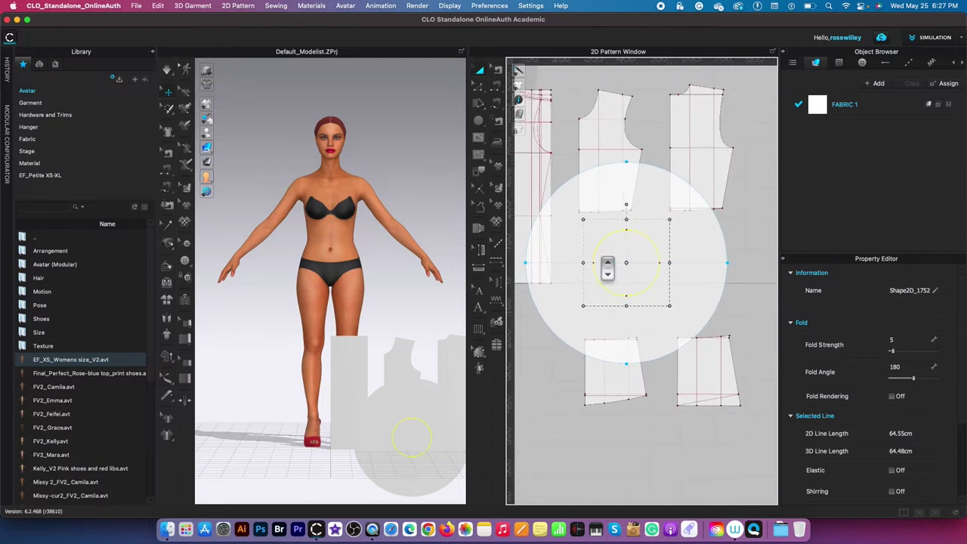
# Step: Draw a straight internal line across the large circle between its two side points and cut the pattern along it
pyautogui.press('g')
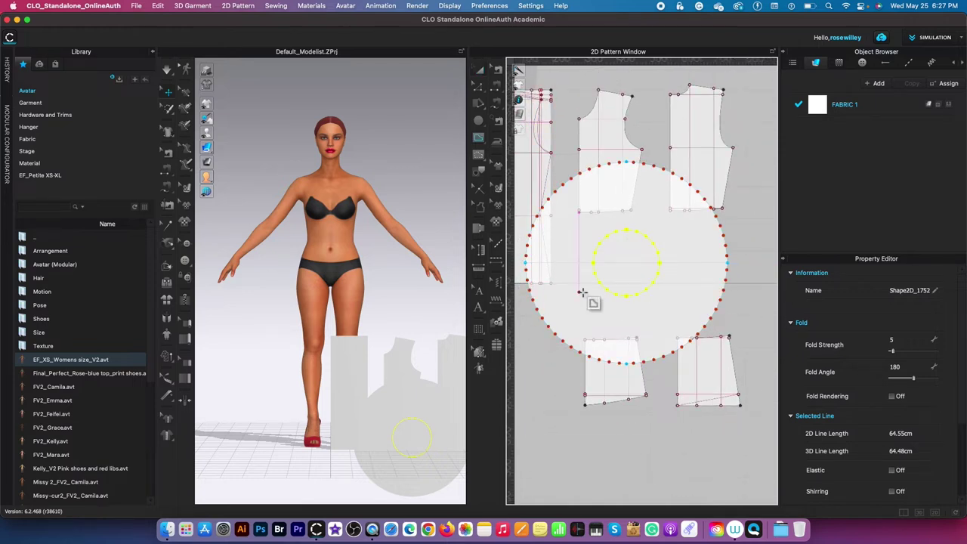
pyautogui.click(526, 264)
pyautogui.doubleClick(727, 264)
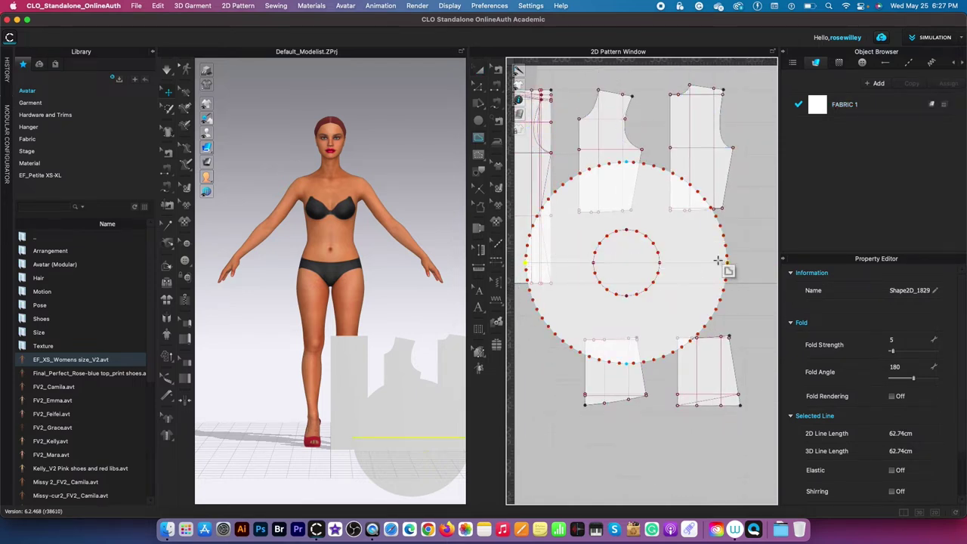
pyautogui.click(481, 72)
pyautogui.click(642, 264)
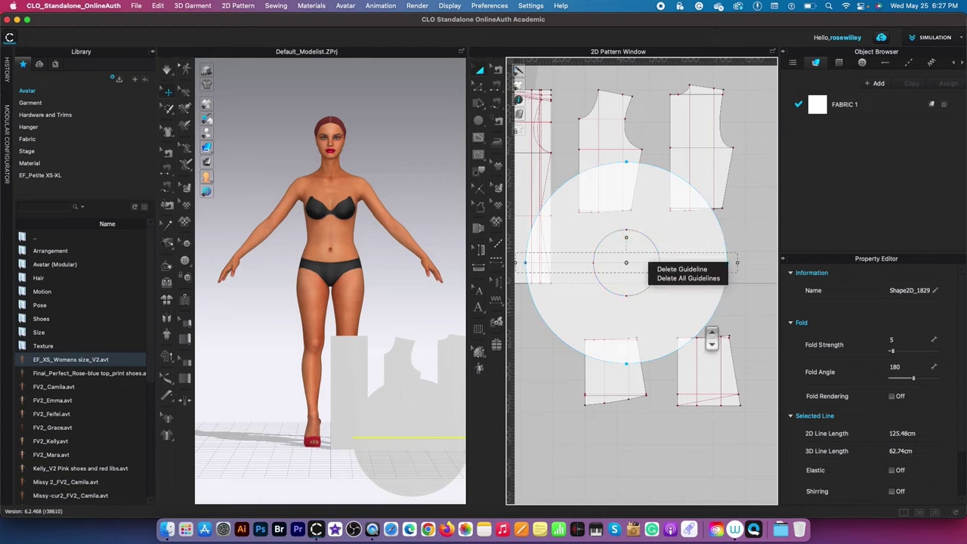
pyautogui.rightClick(644, 266)
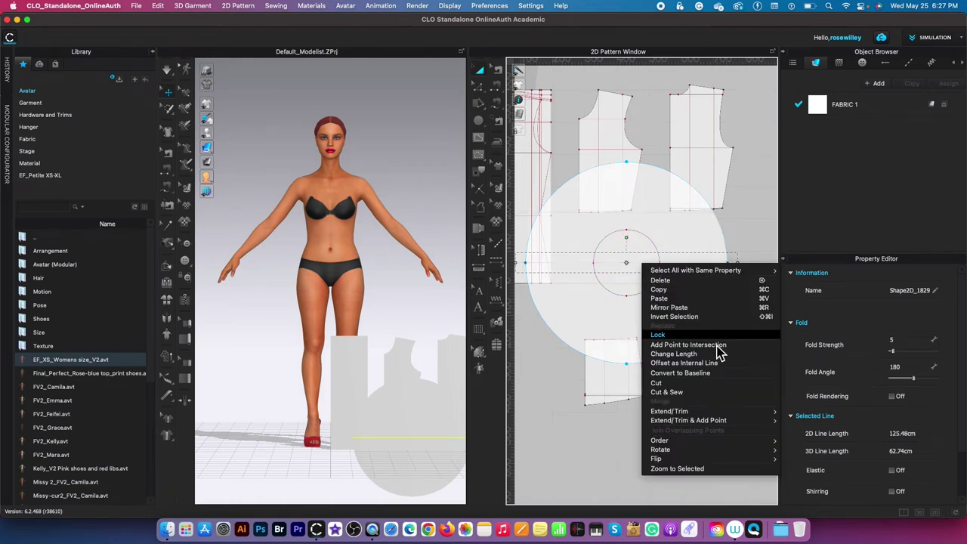
pyautogui.click(706, 392)
# Step: Cut the upper and lower halves of the circle along their inner semicircular lines
pyautogui.click(622, 233)
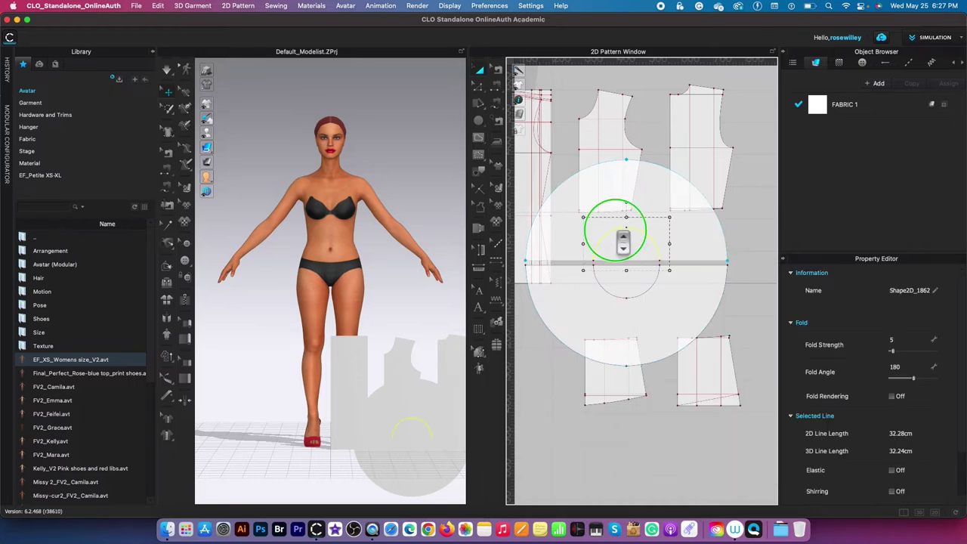
pyautogui.rightClick(616, 232)
pyautogui.click(658, 344)
pyautogui.click(641, 296)
pyautogui.rightClick(641, 295)
pyautogui.click(672, 407)
# Step: Delete the two small inner half-discs, leaving only the half-ring pieces
pyautogui.click(646, 252)
pyautogui.press('Delete')
pyautogui.click(640, 277)
pyautogui.press('Delete')
# Step: Turn the upper half-ring so its outer curve faces down and place it beside the other half-ring
pyautogui.scroll(-5, 635, 271)
pyautogui.scroll(3, 634, 275)
pyautogui.click(647, 234)
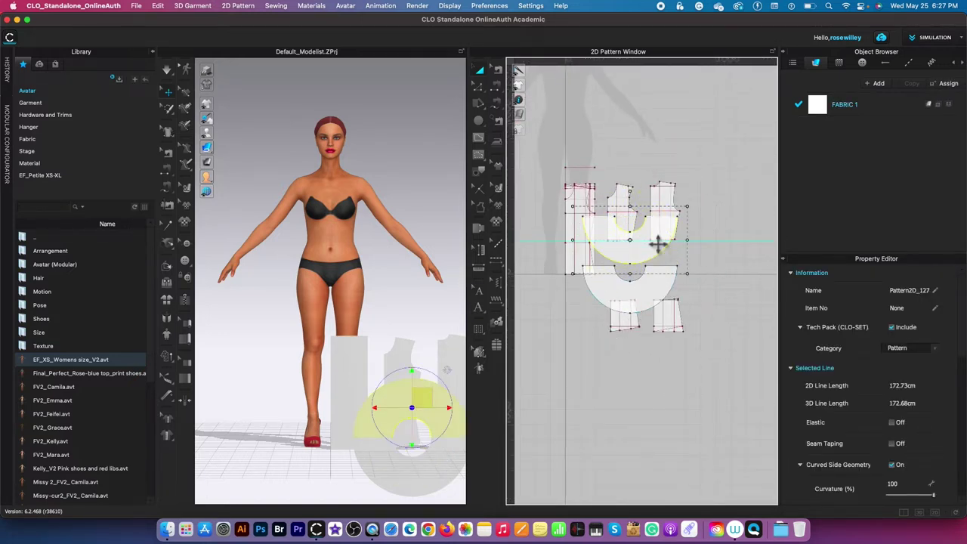
pyautogui.scroll(-4, 656, 239)
pyautogui.scroll(4, 656, 239)
pyautogui.moveTo(609, 198); pyautogui.dragTo(739, 261)
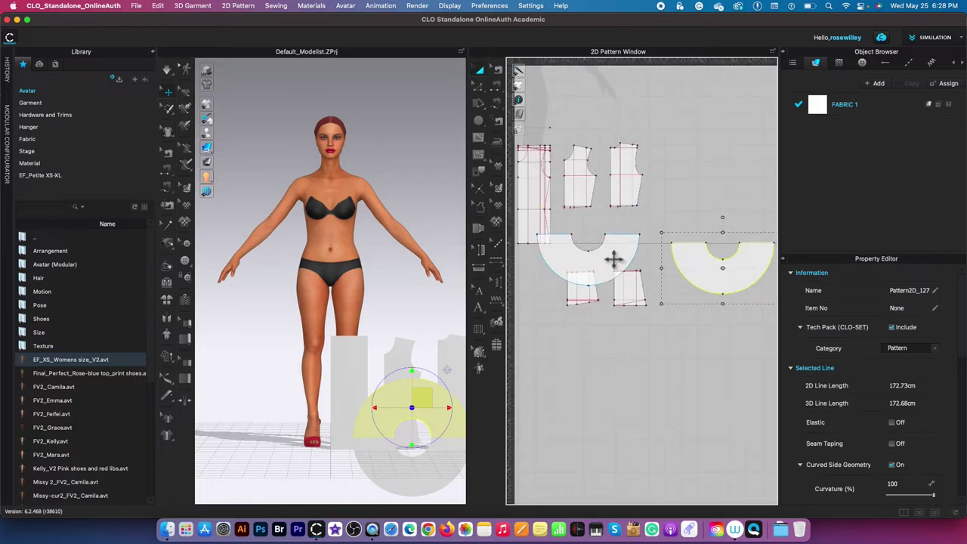
# Step: Move the two lower bodice pieces below the half-rings and space the half-rings side by side
pyautogui.moveTo(590, 297); pyautogui.dragTo(589, 382)
pyautogui.moveTo(630, 289); pyautogui.dragTo(641, 371)
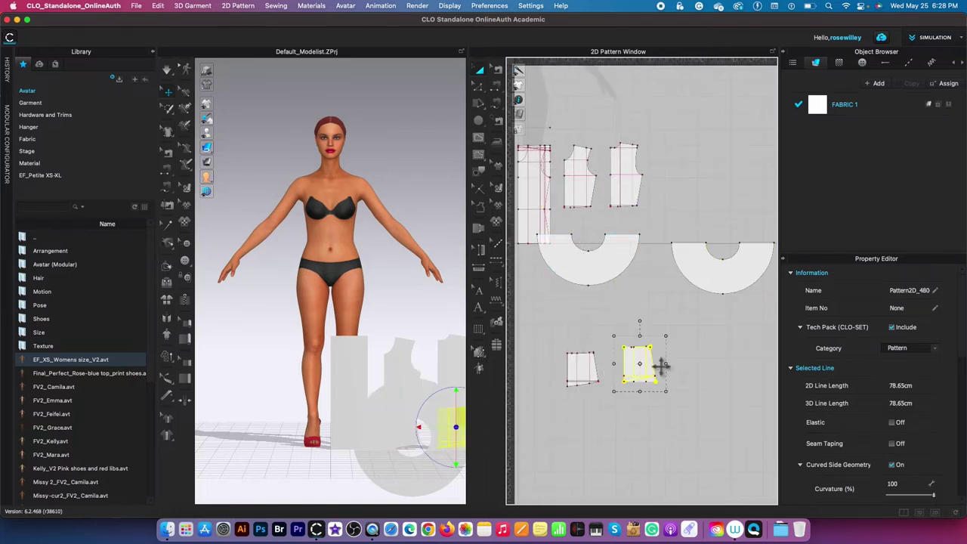
pyautogui.scroll(-2, 641, 332)
pyautogui.moveTo(639, 295); pyautogui.dragTo(647, 293)
pyautogui.scroll(-2, 722, 340)
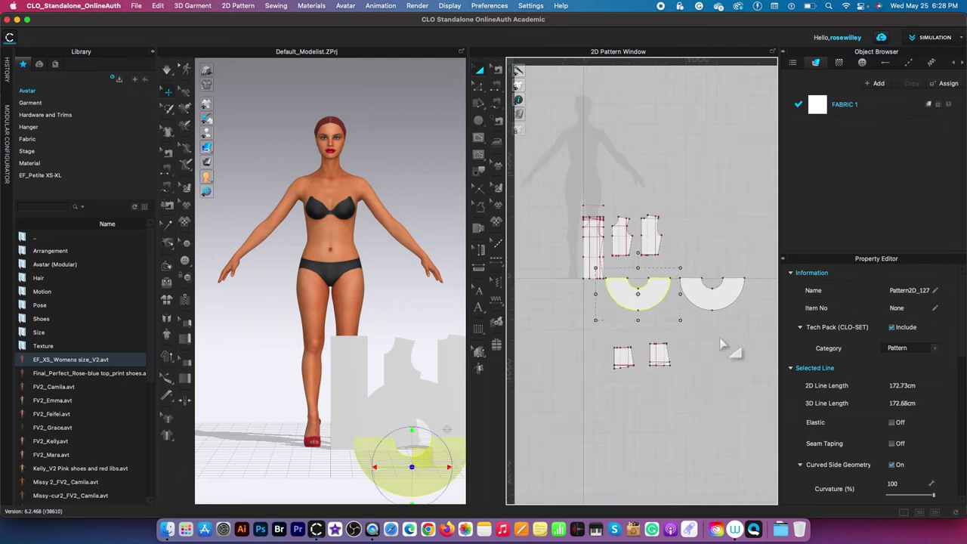
pyautogui.moveTo(740, 364); pyautogui.dragTo(704, 354, button='middle')
pyautogui.click(697, 347)
pyautogui.moveTo(687, 295); pyautogui.dragTo(713, 287)
pyautogui.moveTo(601, 289); pyautogui.dragTo(624, 290)
pyautogui.scroll(1, 652, 330)
pyautogui.click(622, 163)
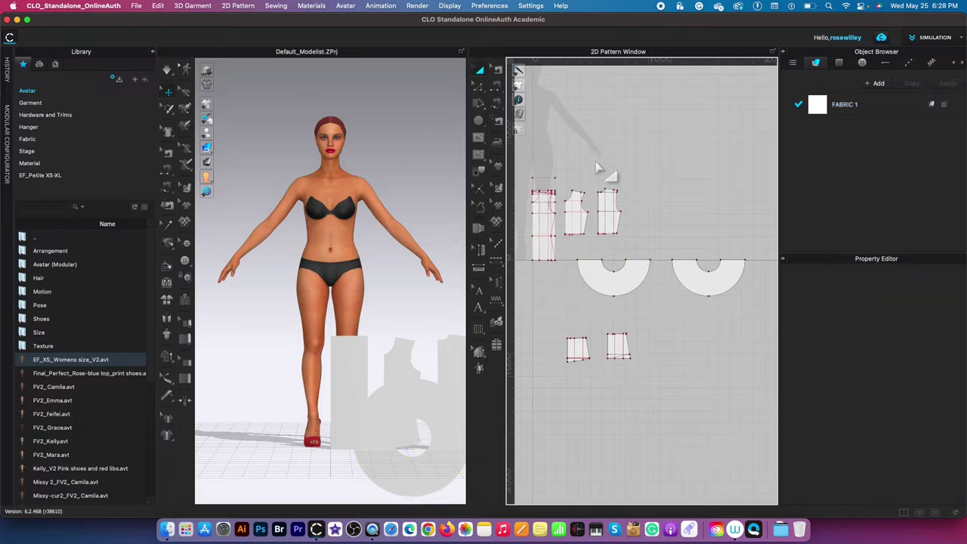
# Step: Position one upper bodice piece above each half-ring piece
pyautogui.click(612, 198)
pyautogui.moveTo(616, 200); pyautogui.dragTo(737, 205)
pyautogui.moveTo(579, 207); pyautogui.dragTo(611, 218)
pyautogui.scroll(2, 753, 179)
pyautogui.click(636, 224)
pyautogui.moveTo(731, 213); pyautogui.dragTo(721, 214)
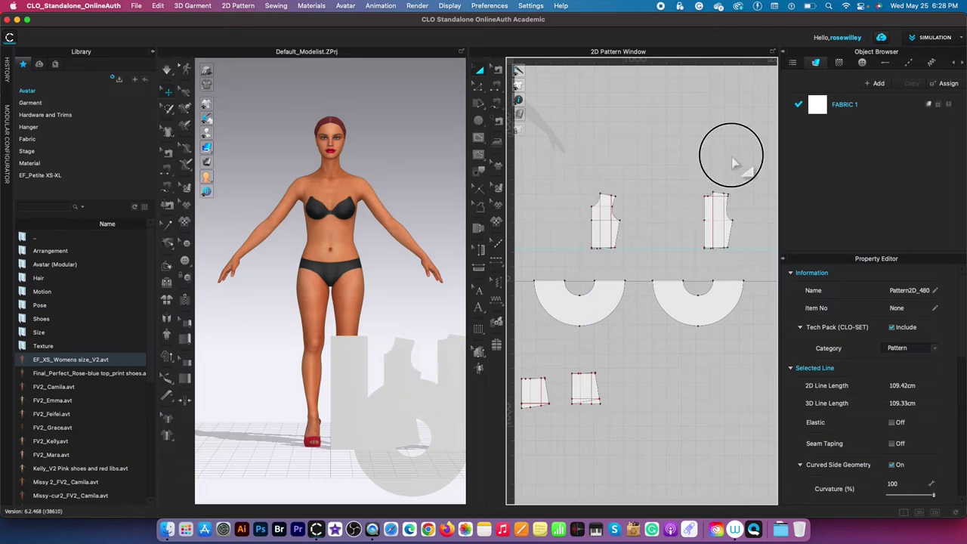
pyautogui.click(740, 168)
# Step: Unfold both upper bodice pieces across their straight center edges into full pieces
pyautogui.click(482, 87)
pyautogui.click(704, 217)
pyautogui.rightClick(705, 205)
pyautogui.click(764, 332)
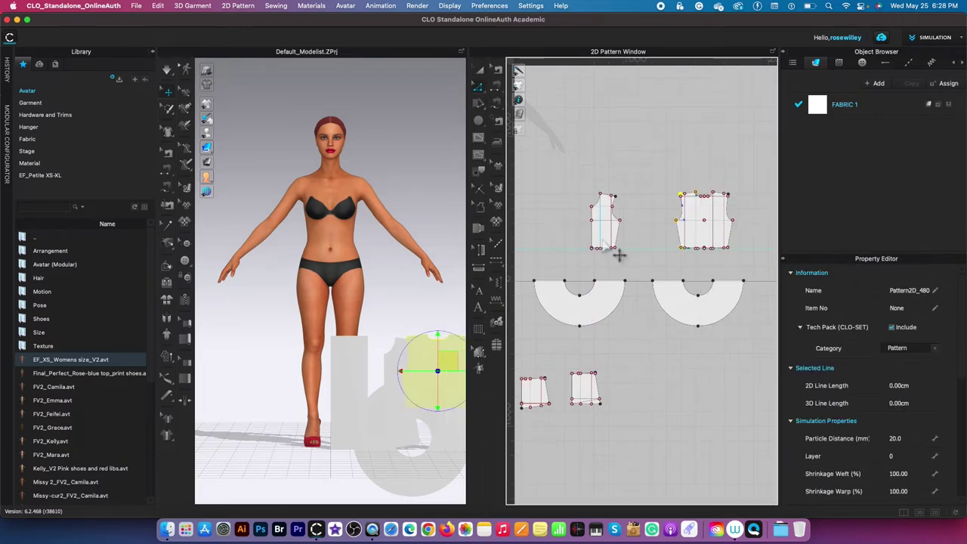
pyautogui.rightClick(595, 236)
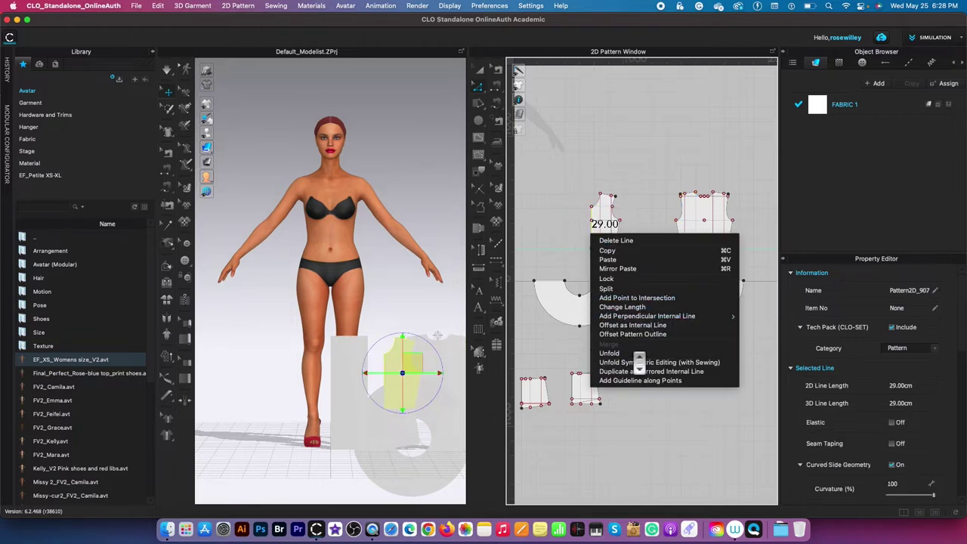
pyautogui.click(634, 362)
# Step: Shift the unfolded bodice piece with the deeper neckline so it sits over the first half-ring
pyautogui.click(481, 73)
pyautogui.scroll(-1, 584, 190)
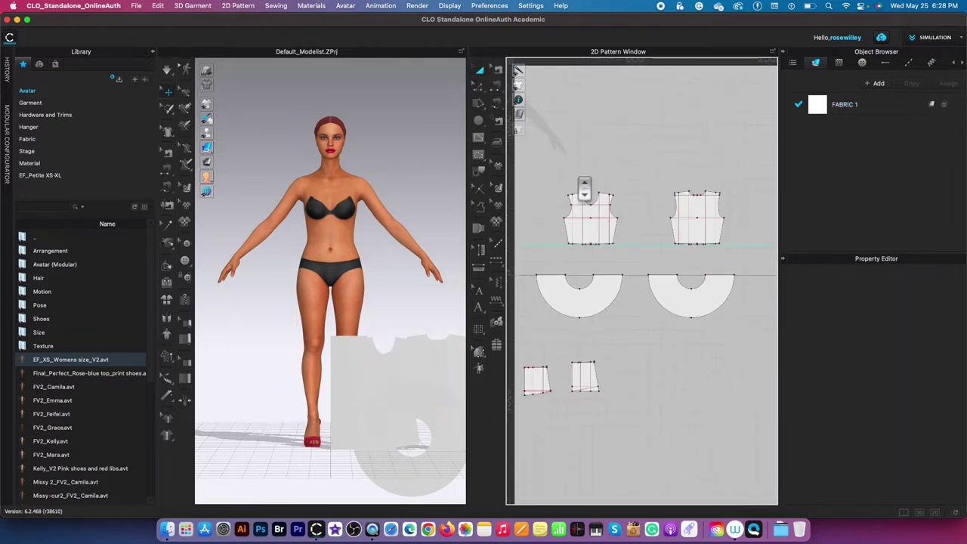
pyautogui.scroll(2, 764, 219)
pyautogui.scroll(-1, 764, 219)
pyautogui.moveTo(608, 237); pyautogui.dragTo(590, 235)
pyautogui.scroll(-2, 650, 199)
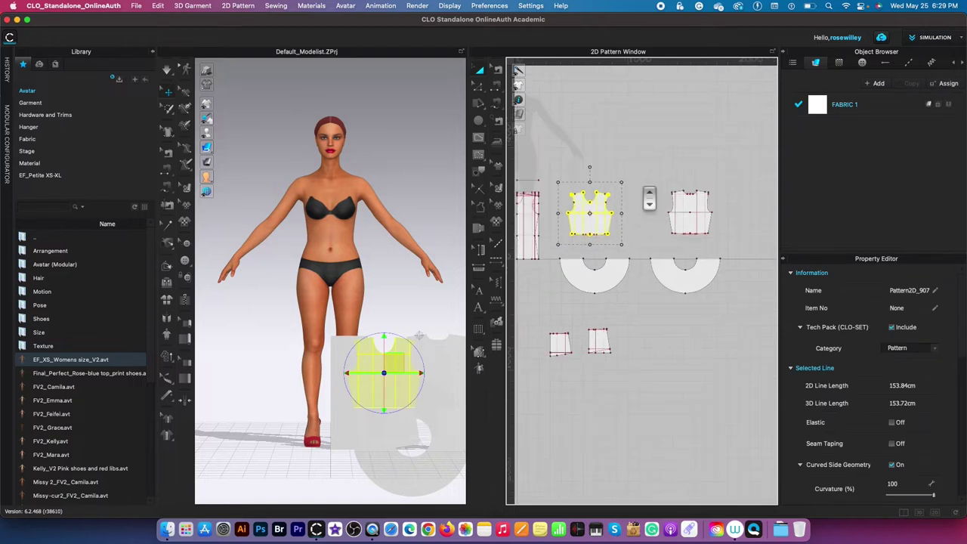
pyautogui.click(640, 164)
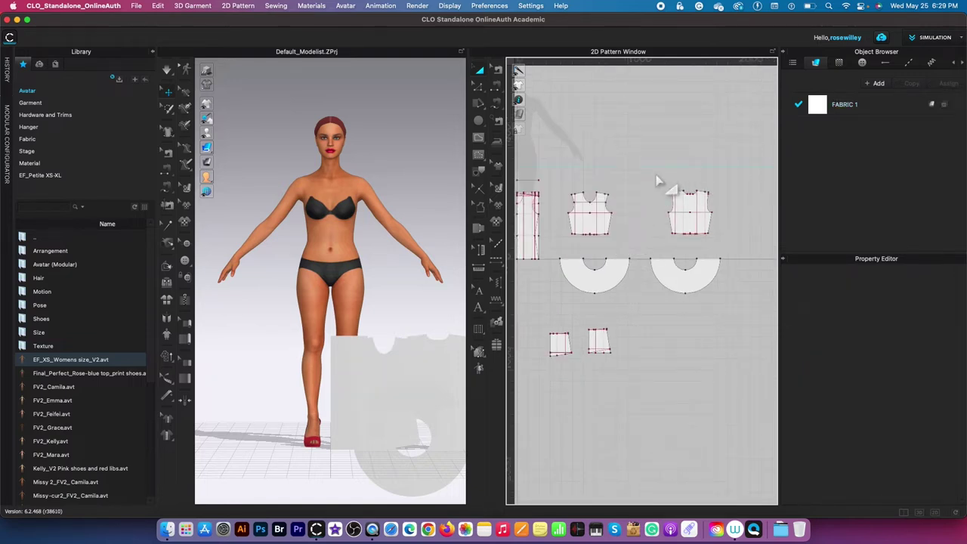
# Step: Widen the 2D pattern workspace and move both unfolded bodices and both half-rings up above the horizontal axis
pyautogui.moveTo(469, 209); pyautogui.dragTo(418, 212)
pyautogui.scroll(-1, 630, 339)
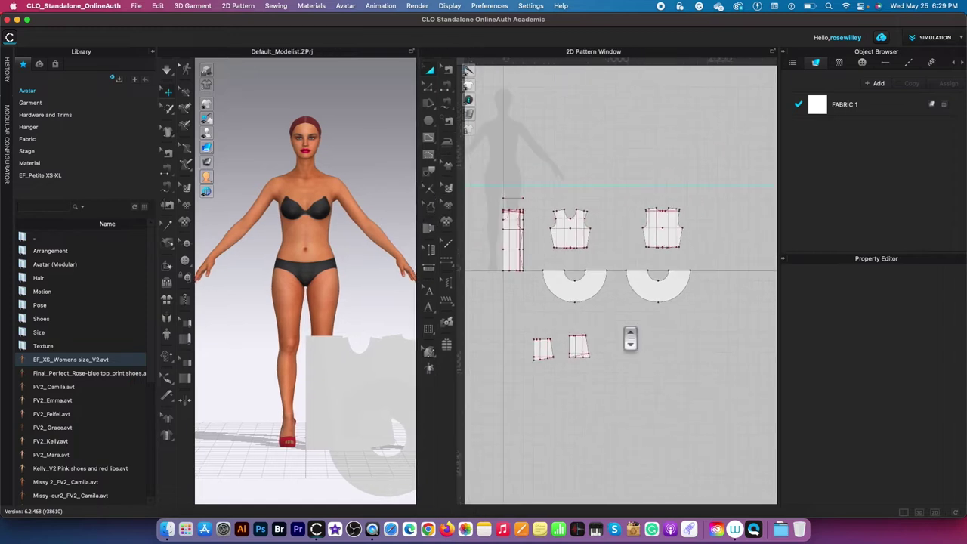
pyautogui.scroll(1, 709, 266)
pyautogui.moveTo(566, 242); pyautogui.dragTo(566, 220)
pyautogui.moveTo(665, 243); pyautogui.dragTo(669, 211)
pyautogui.moveTo(661, 296); pyautogui.dragTo(667, 236)
pyautogui.moveTo(572, 295); pyautogui.dragTo(572, 261)
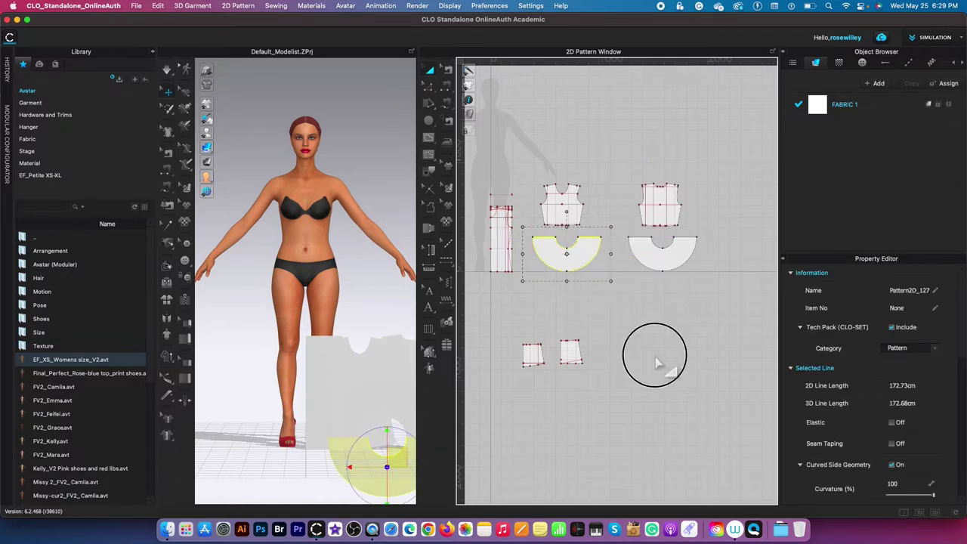
pyautogui.click(657, 365)
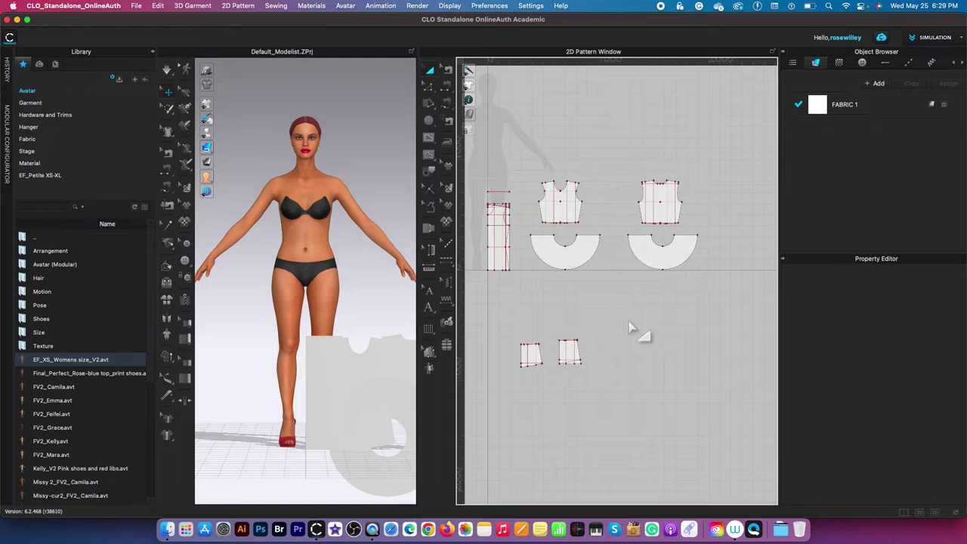
pyautogui.scroll(2, 523, 158)
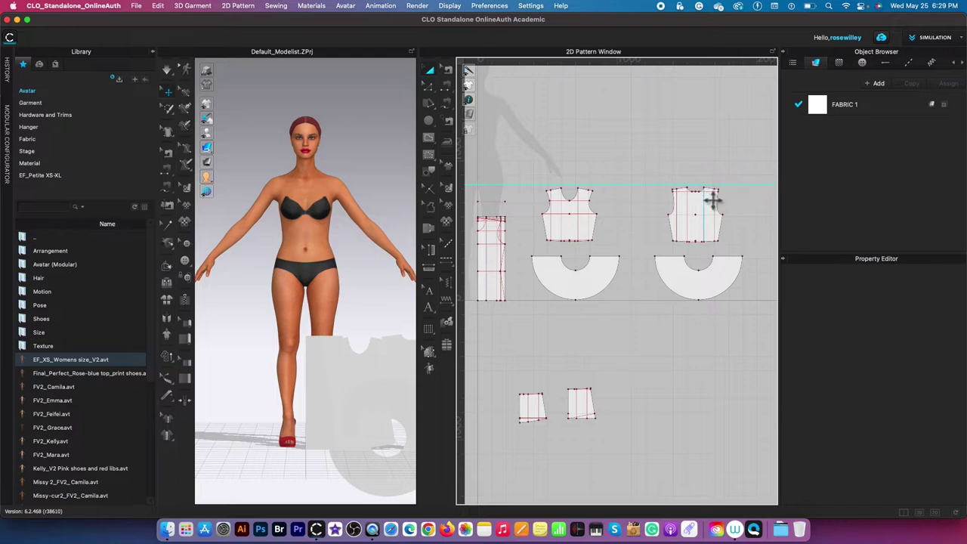
pyautogui.scroll(5, 713, 204)
pyautogui.scroll(-5, 714, 206)
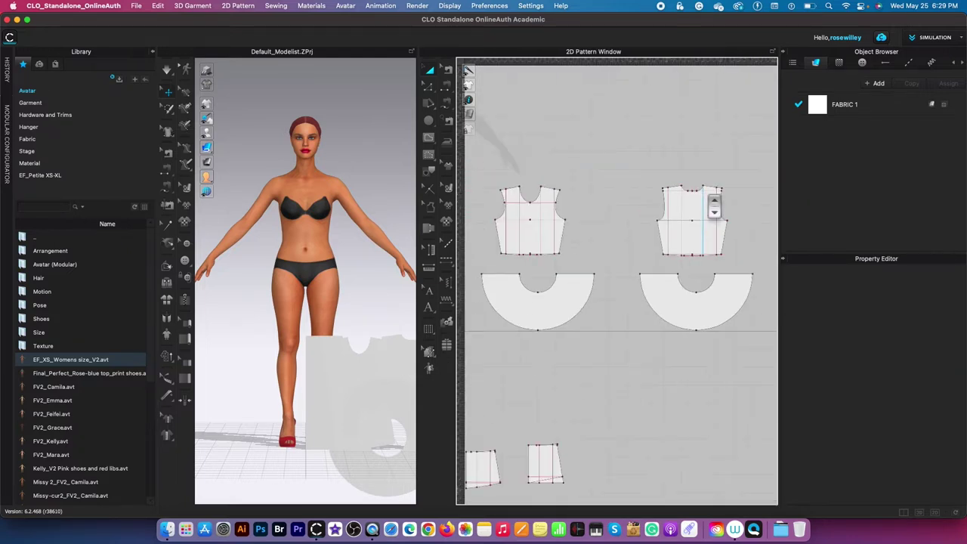
# Step: Save the project as "Top from the 60th" in the Top from the 60th folder inside Downloads
pyautogui.scroll(-1, 714, 205)
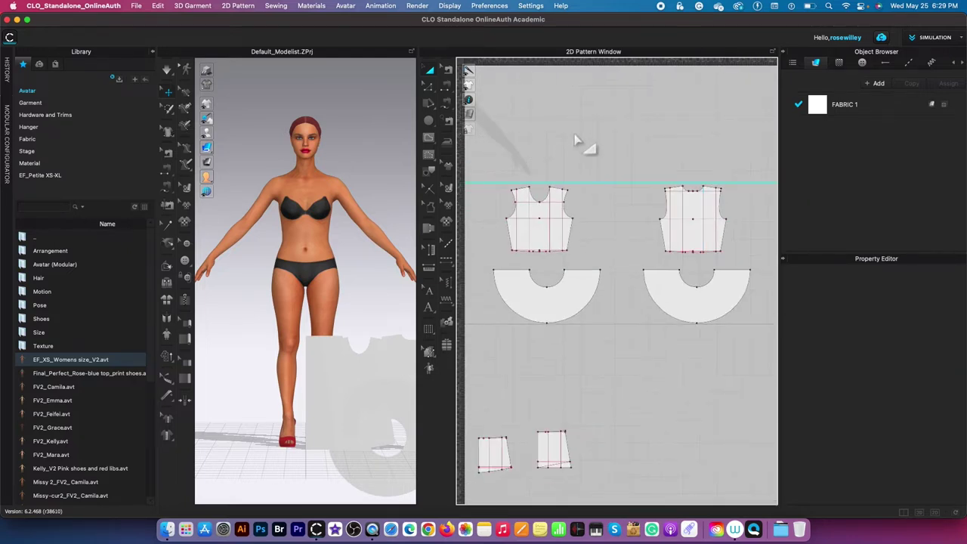
pyautogui.click(136, 5)
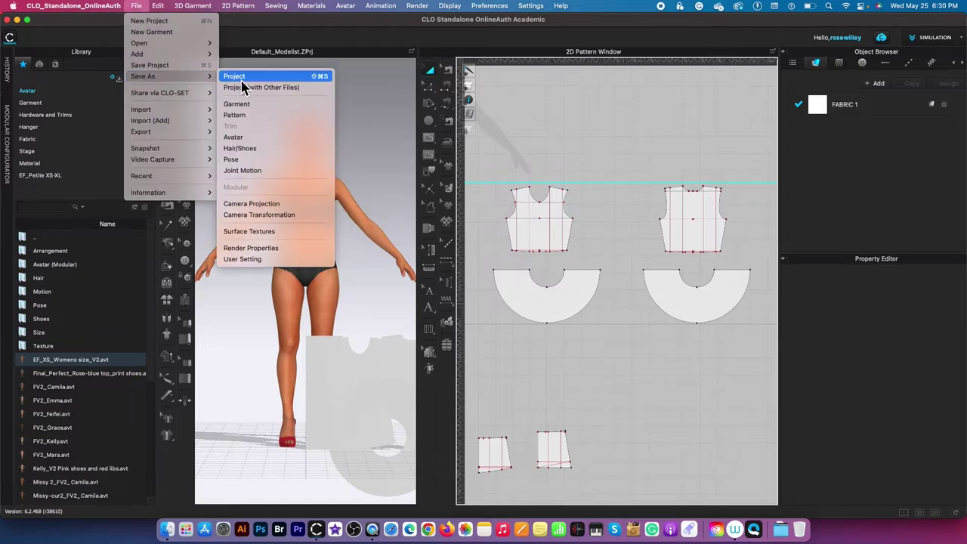
pyautogui.click(493, 164)
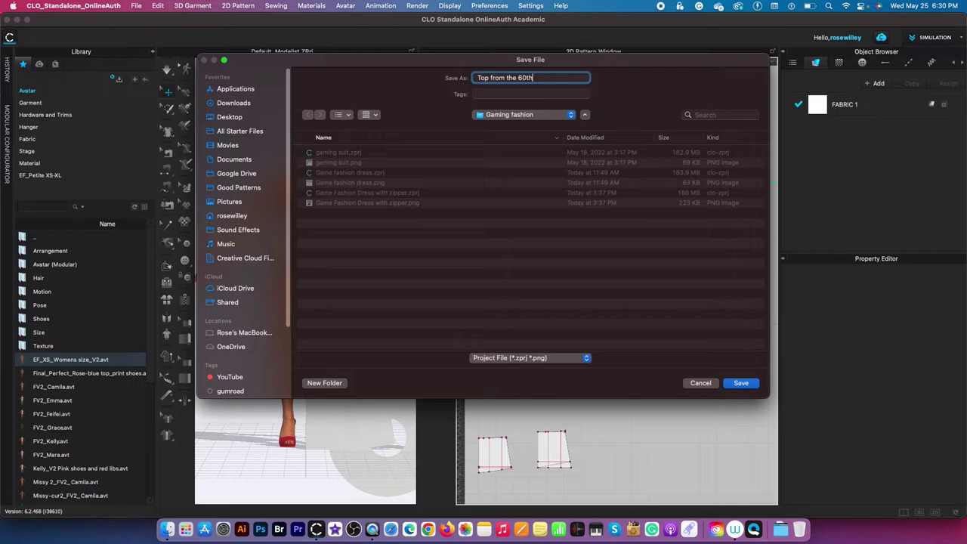
pyautogui.click(246, 103)
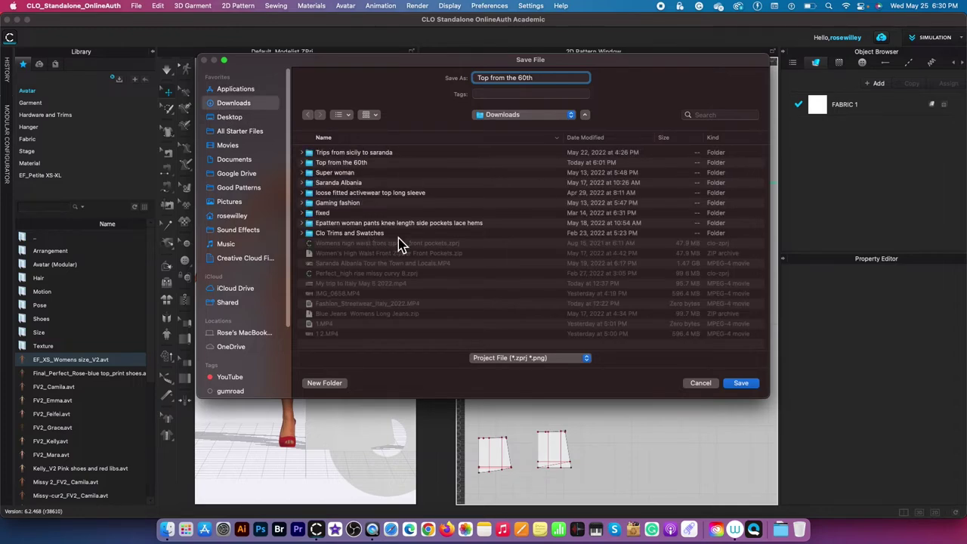
pyautogui.click(385, 164)
pyautogui.click(742, 385)
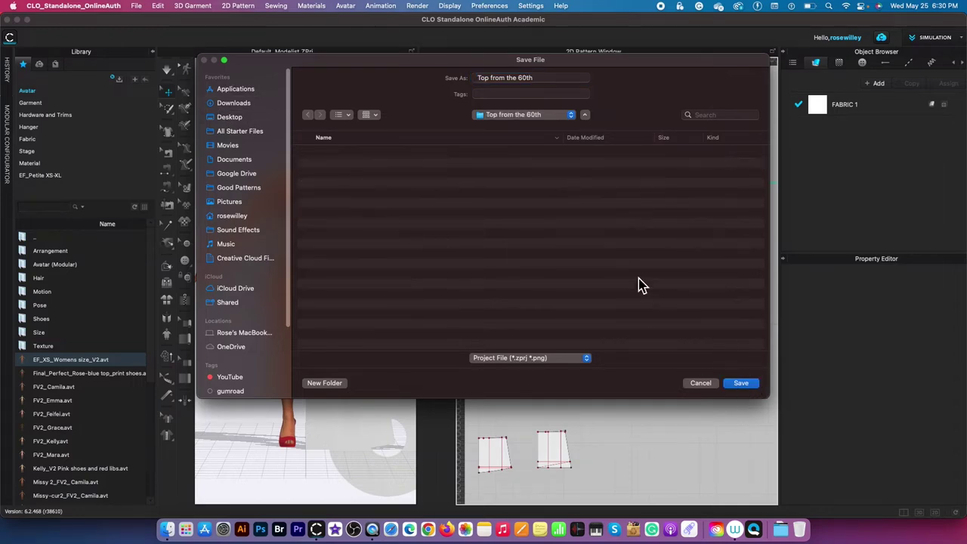
pyautogui.click(745, 386)
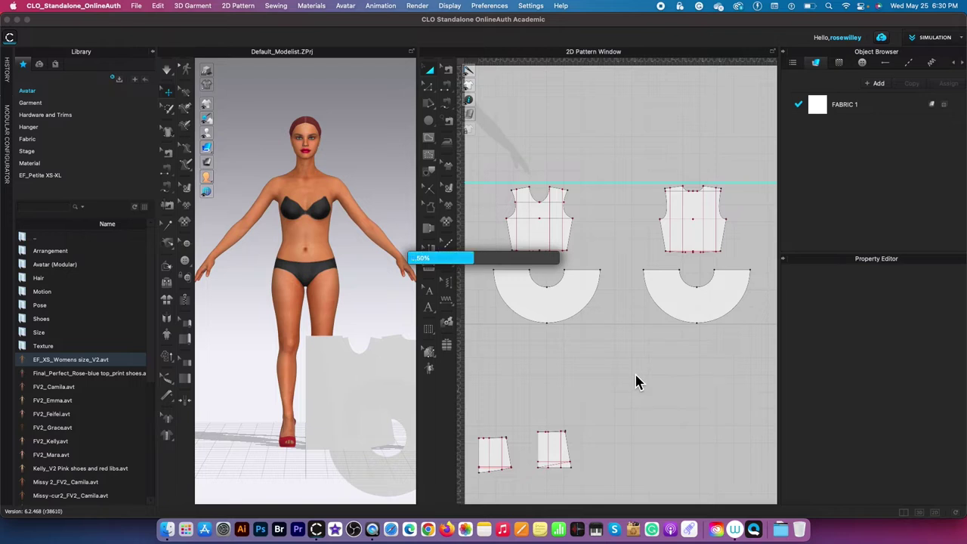
# Step: Delete the short leftover internal lines at the center of the deeper-neckline bodice's waist edge
pyautogui.scroll(5, 547, 279)
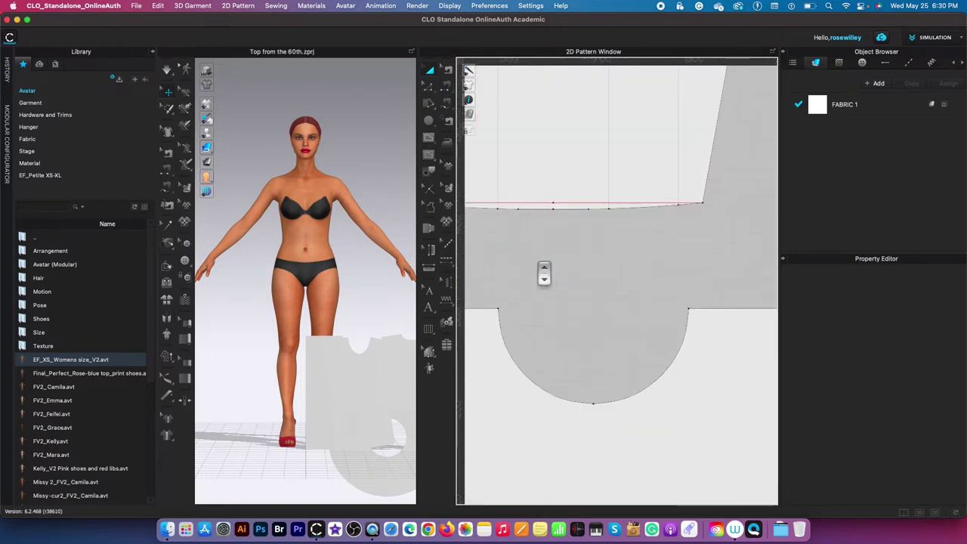
pyautogui.click(570, 210)
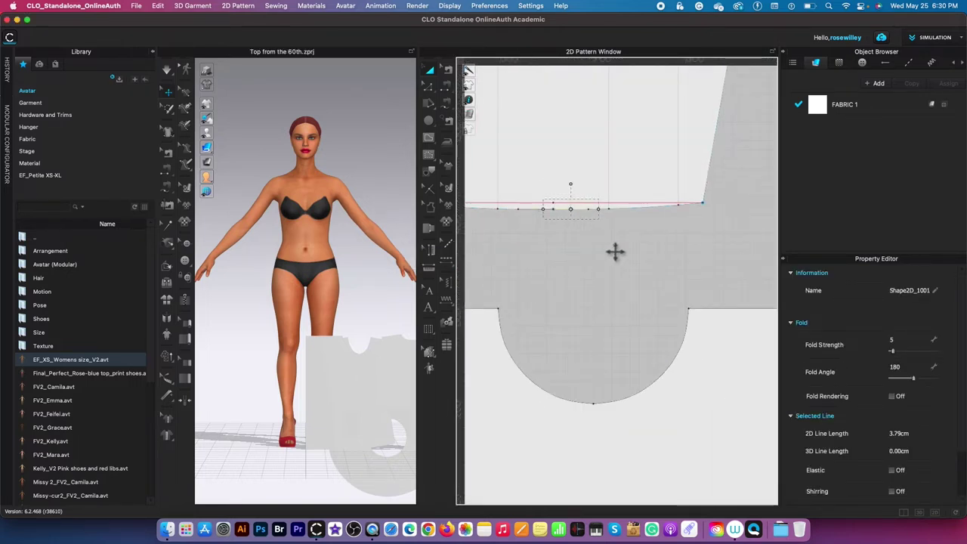
pyautogui.click(549, 213)
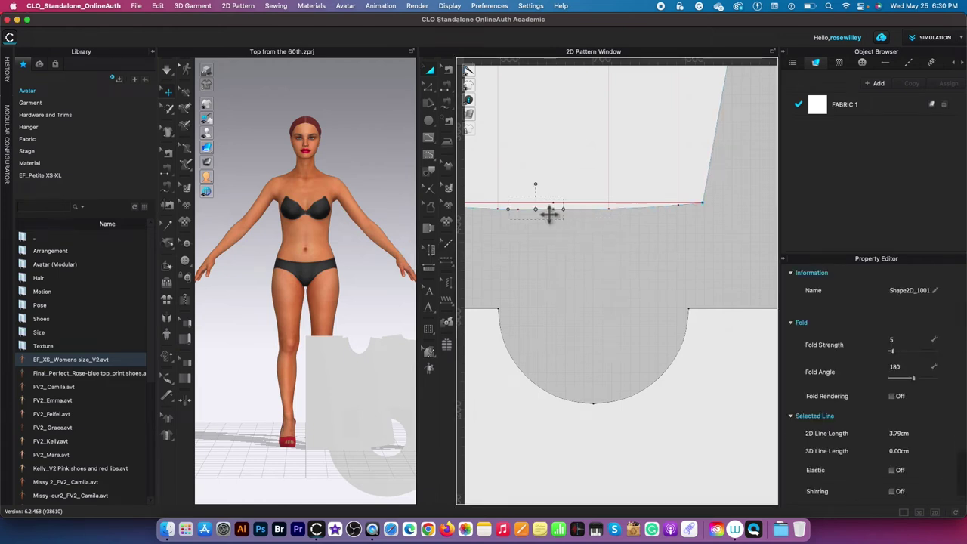
pyautogui.press('Delete')
pyautogui.scroll(-5, 609, 245)
pyautogui.click(598, 259)
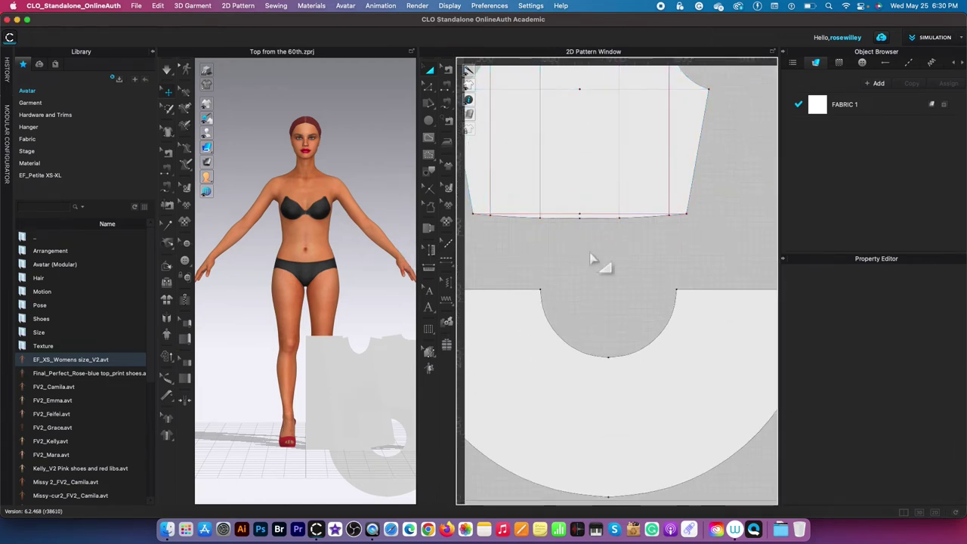
# Step: Clean the leftover internal line from the center waist edge of the higher-neckline bodice
pyautogui.scroll(-2, 597, 263)
pyautogui.scroll(-4, 597, 263)
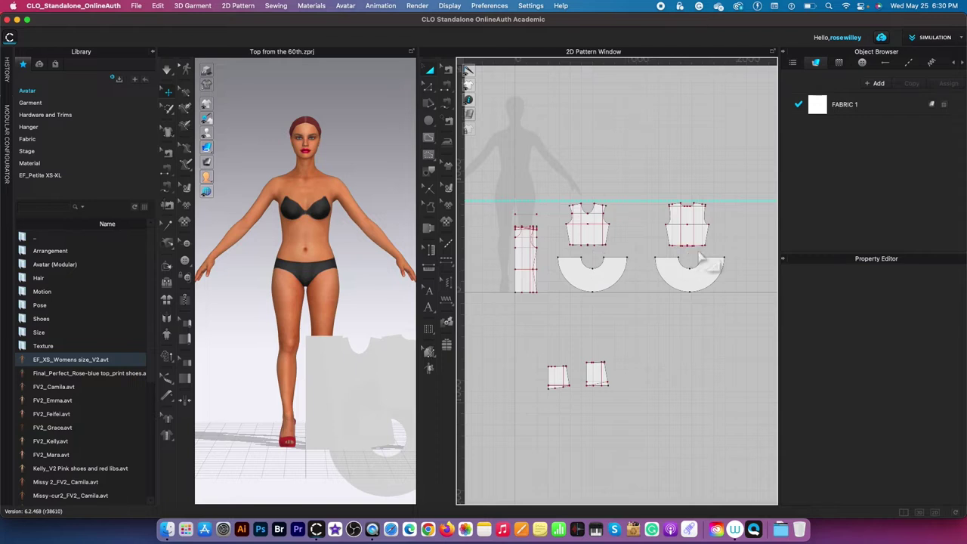
pyautogui.scroll(6, 705, 261)
pyautogui.click(574, 217)
pyautogui.scroll(-6, 588, 219)
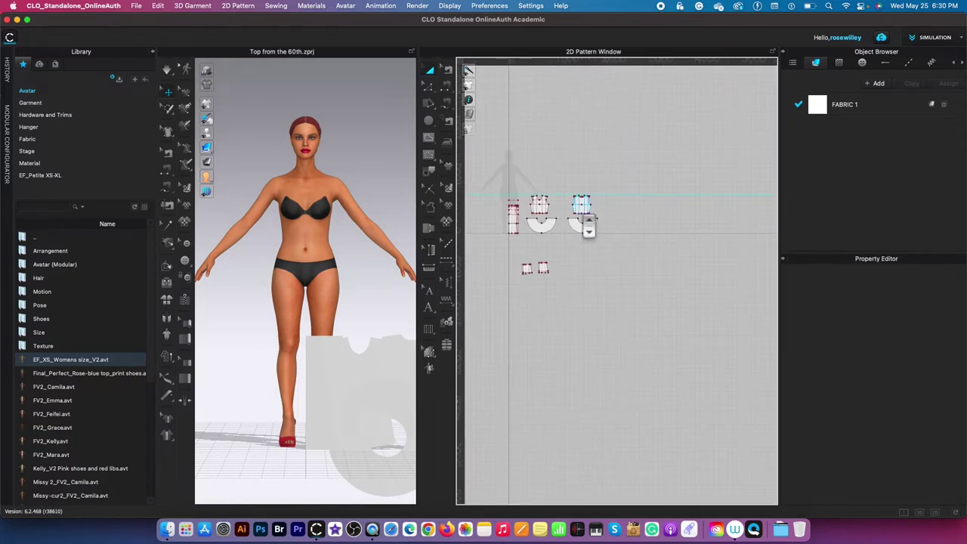
pyautogui.scroll(-2, 527, 211)
# Step: Move the two small lower pieces and the tall narrow base block up above the bodice patterns
pyautogui.scroll(4, 501, 200)
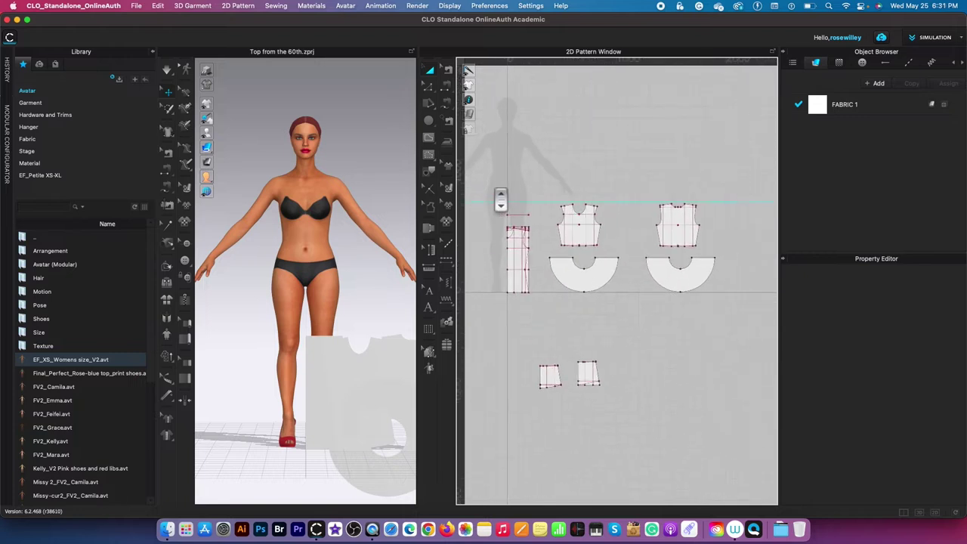
pyautogui.moveTo(520, 353); pyautogui.dragTo(639, 431)
pyautogui.moveTo(591, 381); pyautogui.dragTo(642, 119)
pyautogui.click(628, 361)
pyautogui.moveTo(492, 200); pyautogui.dragTo(537, 345)
pyautogui.moveTo(529, 239); pyautogui.dragTo(575, 125)
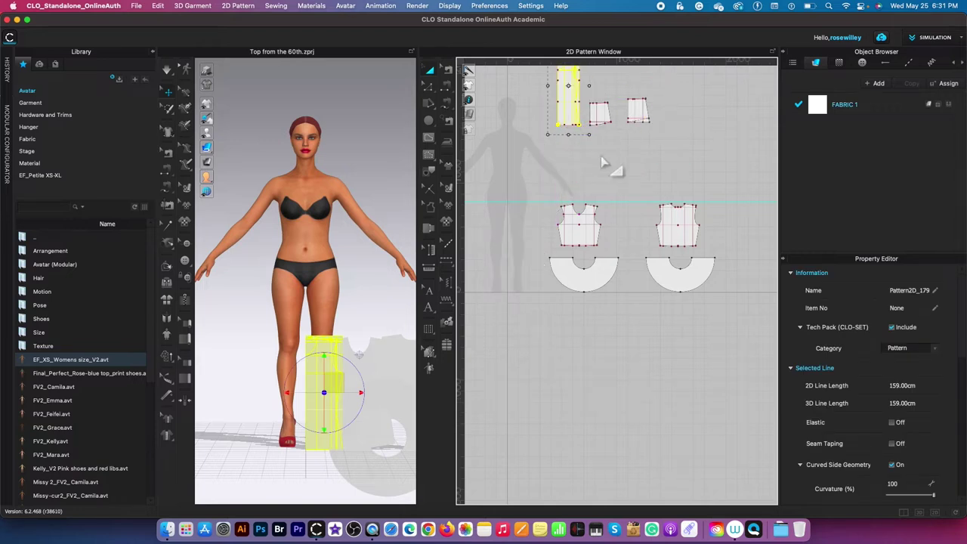
# Step: Delete the leftover element at the tall base block and shift the spare pieces further up, away from the bodices
pyautogui.scroll(-5, 636, 165)
pyautogui.click(671, 117)
pyautogui.scroll(3, 666, 113)
pyautogui.click(572, 113)
pyautogui.press('Delete')
pyautogui.moveTo(546, 92); pyautogui.dragTo(670, 201)
pyautogui.moveTo(621, 165); pyautogui.dragTo(623, 142)
pyautogui.click(616, 332)
# Step: Create a rectangle pattern 18 cm wide and 48 cm high between the two bodices
pyautogui.scroll(5, 619, 331)
pyautogui.scroll(-1, 619, 331)
pyautogui.scroll(2, 619, 331)
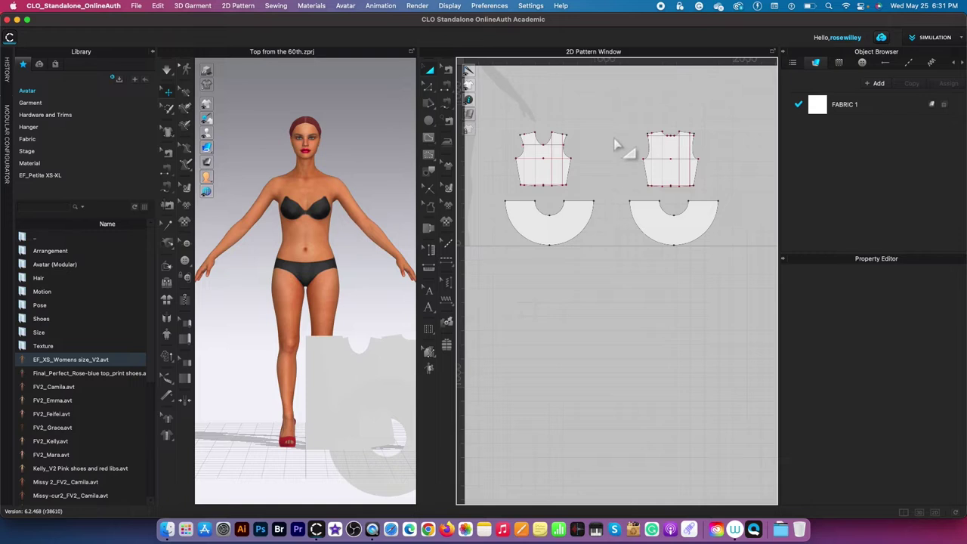
pyautogui.scroll(1, 620, 115)
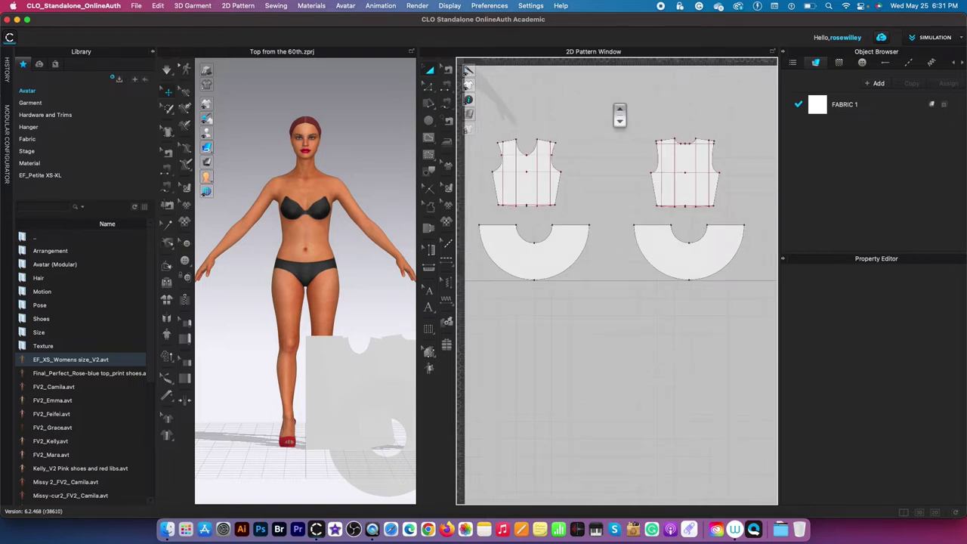
pyautogui.click(430, 139)
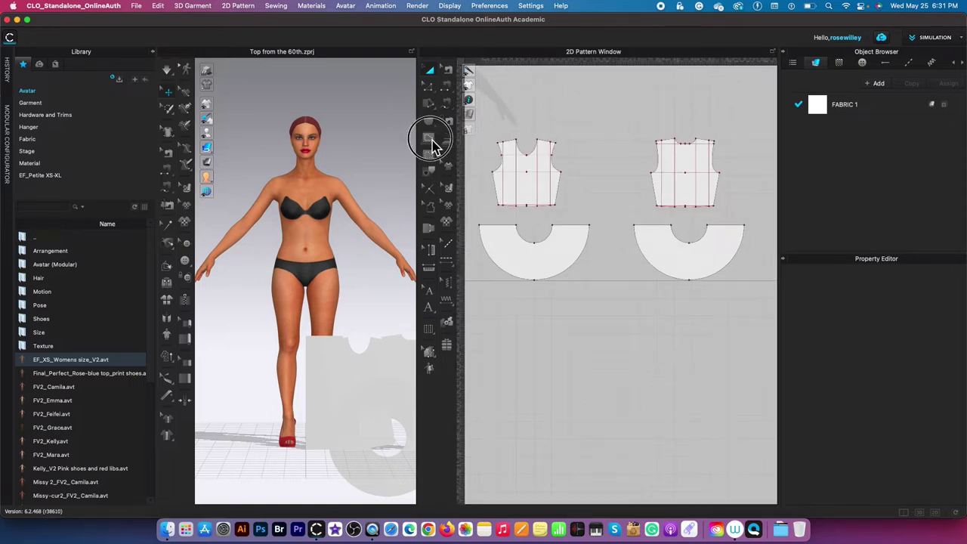
pyautogui.click(483, 149)
pyautogui.click(597, 145)
pyautogui.click(489, 296)
pyautogui.moveTo(429, 125); pyautogui.dragTo(484, 141)
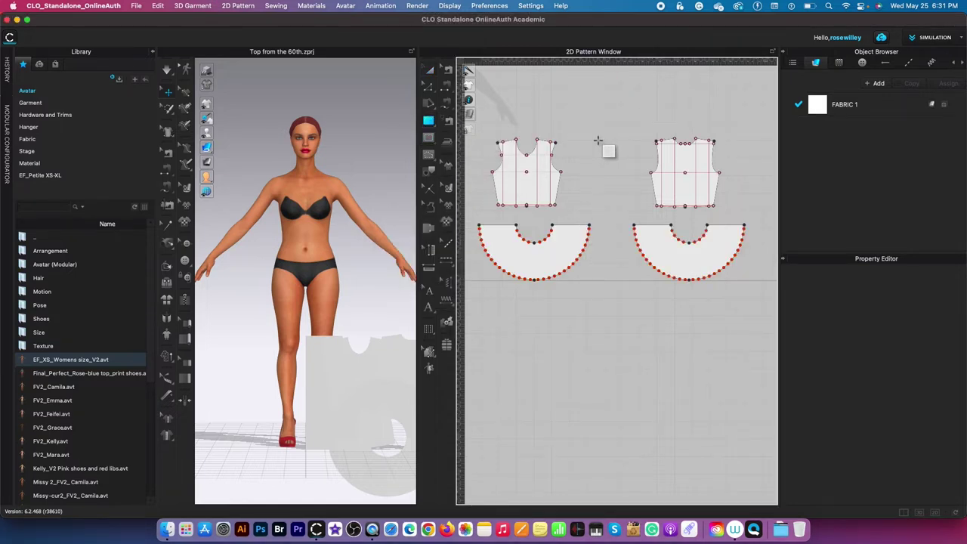
pyautogui.click(601, 147)
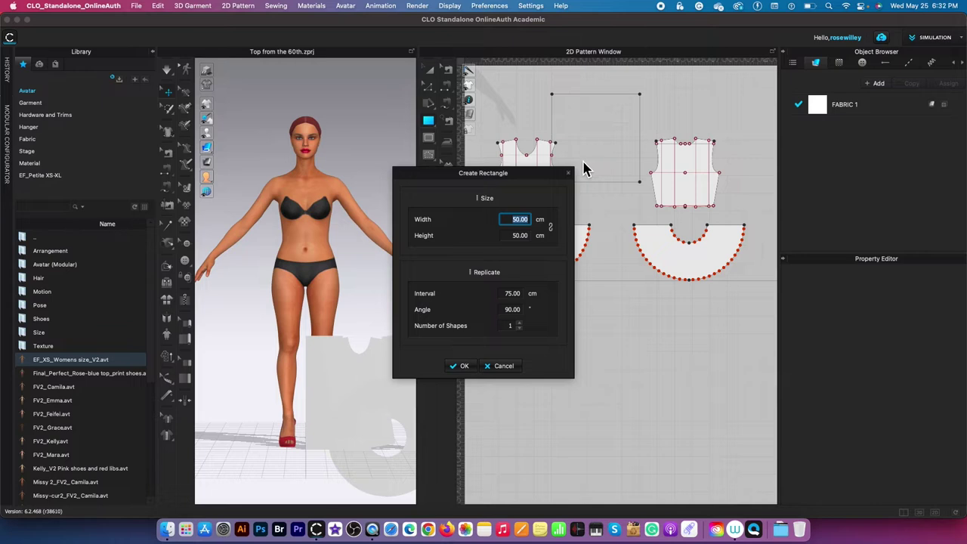
pyautogui.write('18')
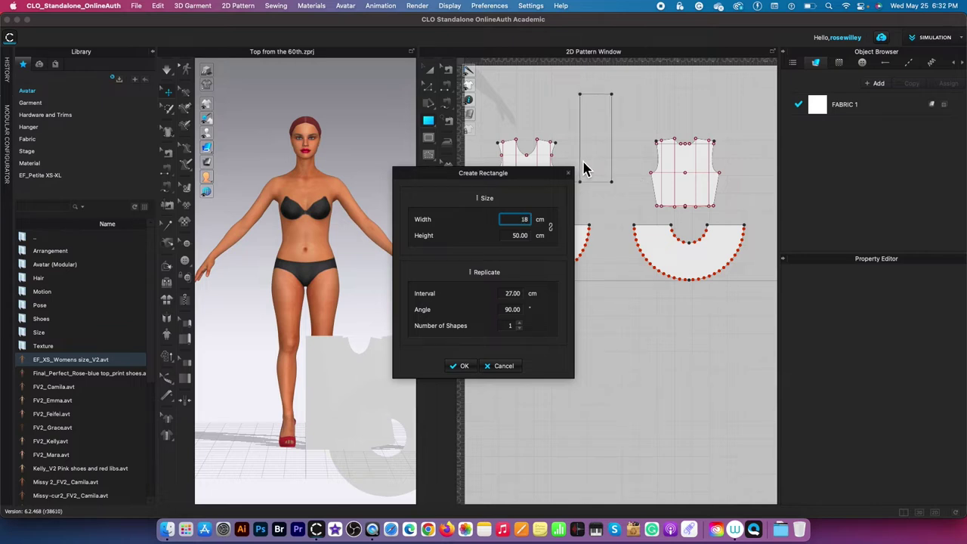
pyautogui.press('Tab')
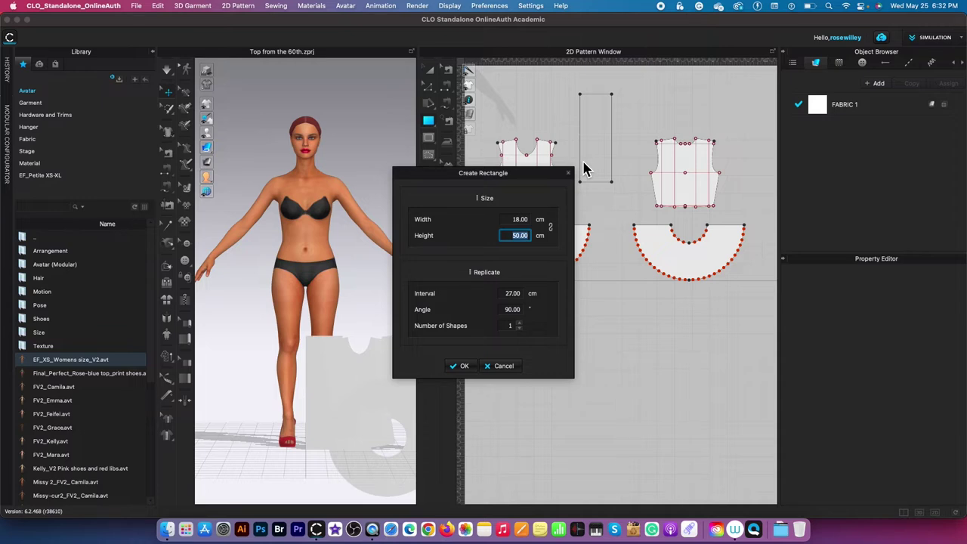
pyautogui.write('48')
pyautogui.click(462, 365)
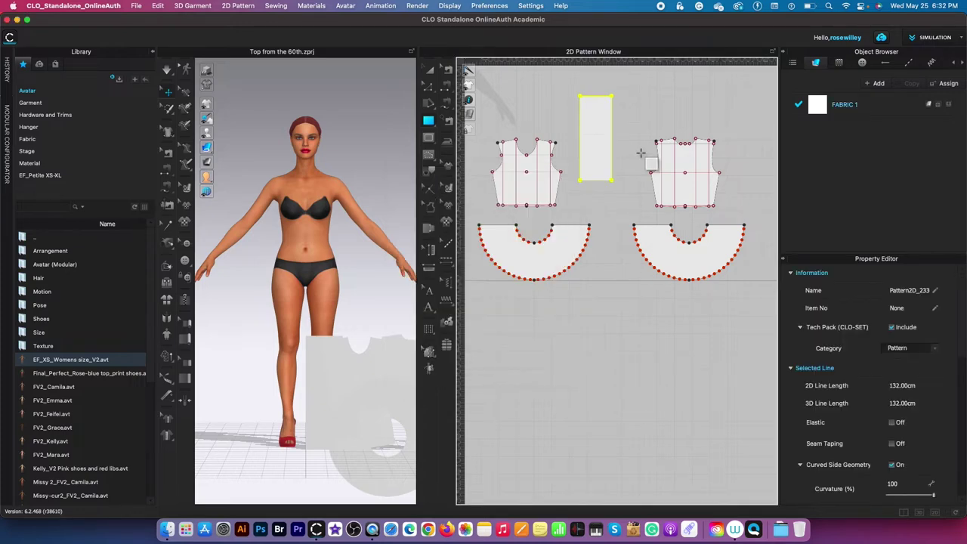
# Step: Extend the rectangle's top edge outward by 6 cm with Offset Pattern Outline
pyautogui.scroll(-2, 627, 85)
pyautogui.scroll(4, 628, 89)
pyautogui.scroll(1, 628, 89)
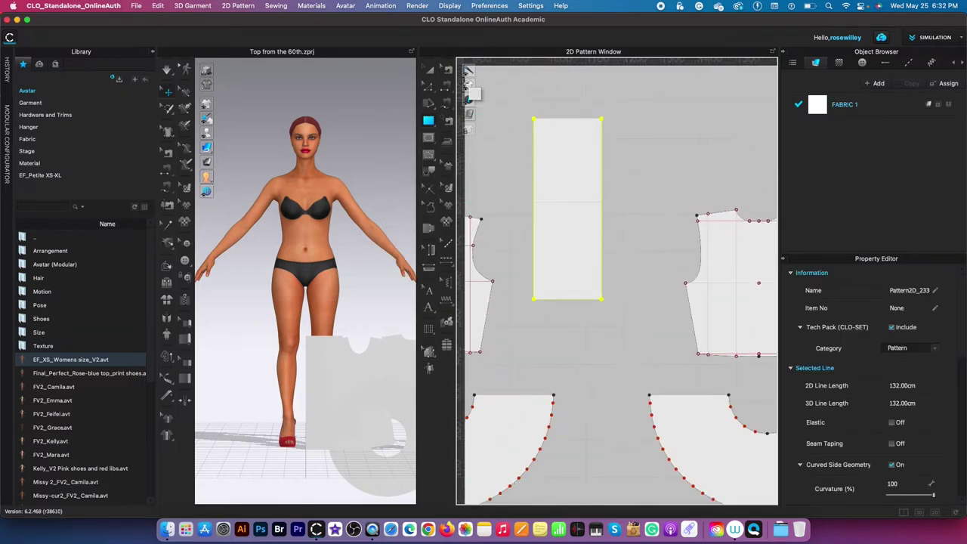
pyautogui.rightClick(560, 119)
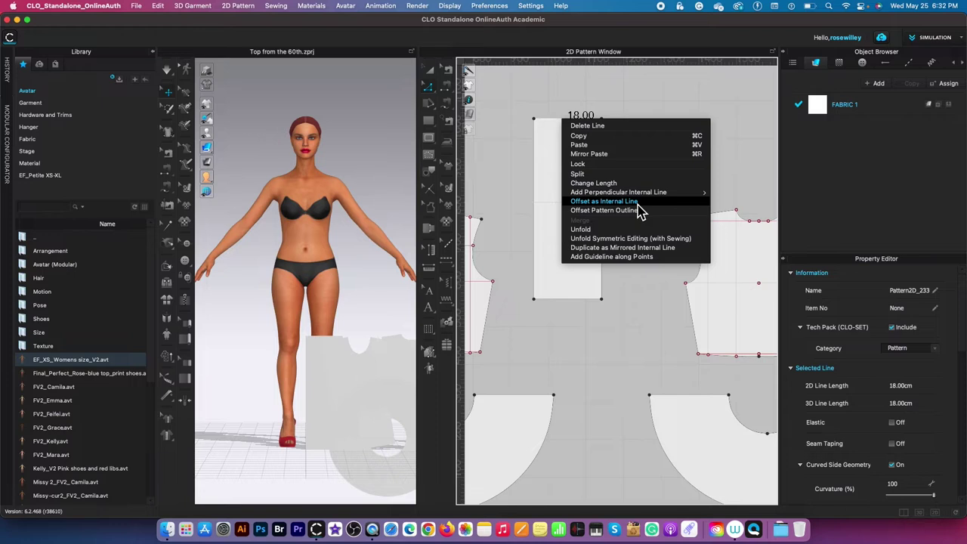
pyautogui.click(636, 212)
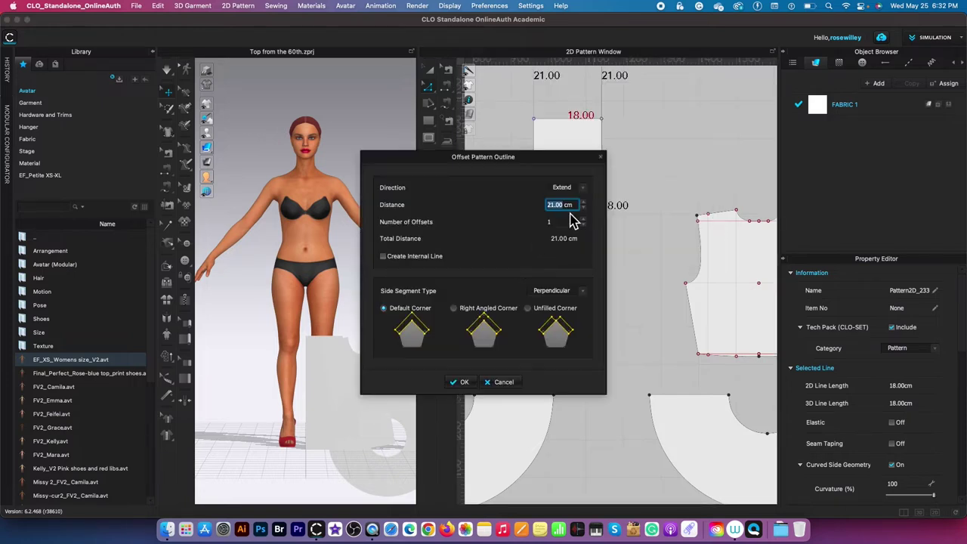
pyautogui.write('6')
pyautogui.click(464, 382)
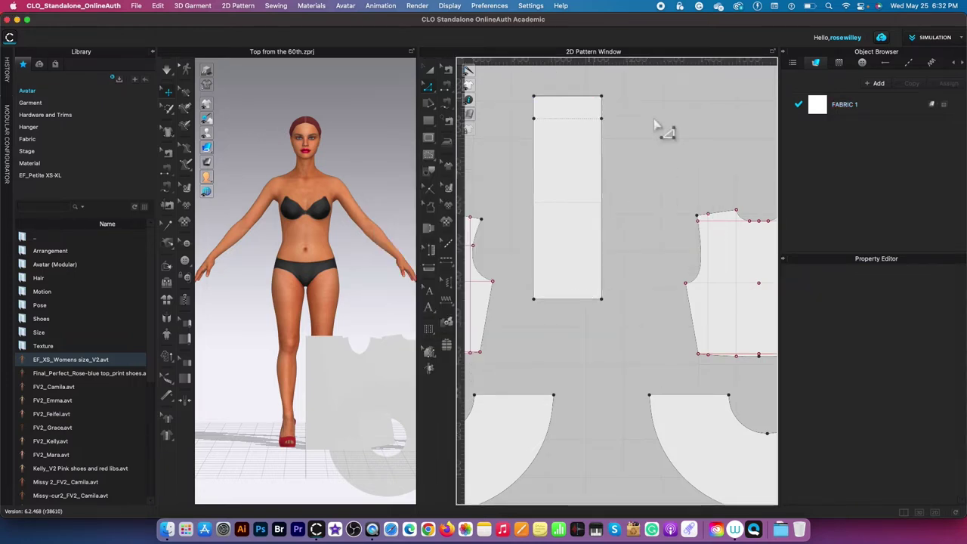
# Step: Offset the extended rectangle's top edge as a horizontal internal line about one third of the way down
pyautogui.click(573, 97)
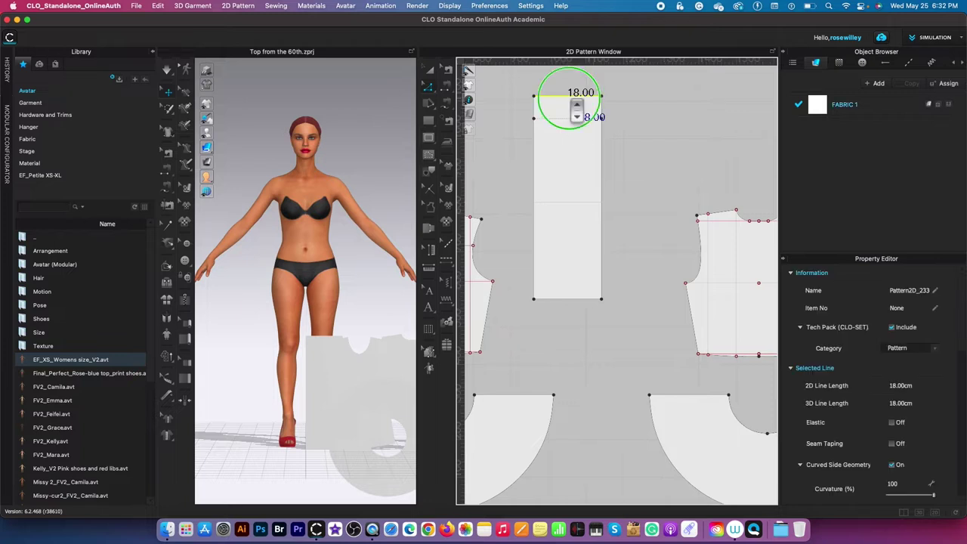
pyautogui.rightClick(575, 96)
pyautogui.click(725, 186)
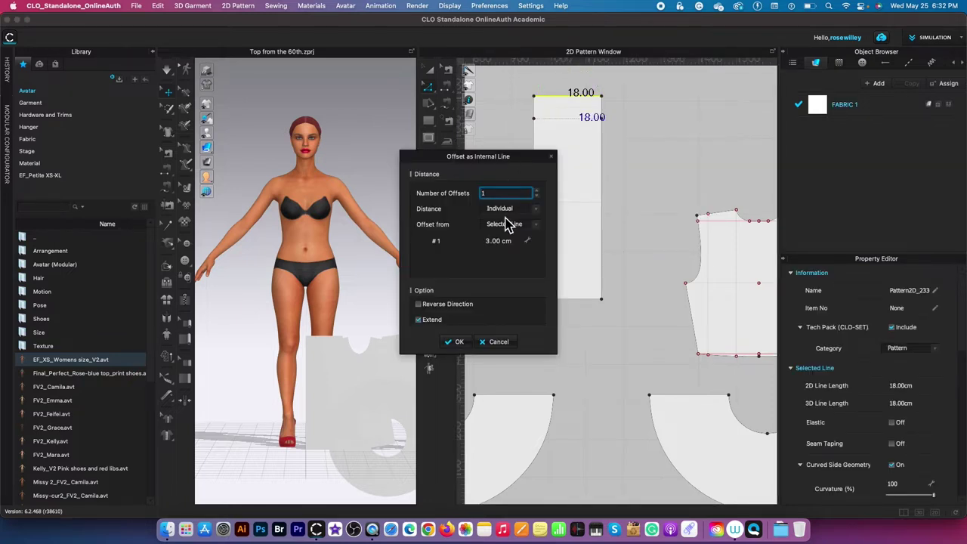
pyautogui.click(491, 242)
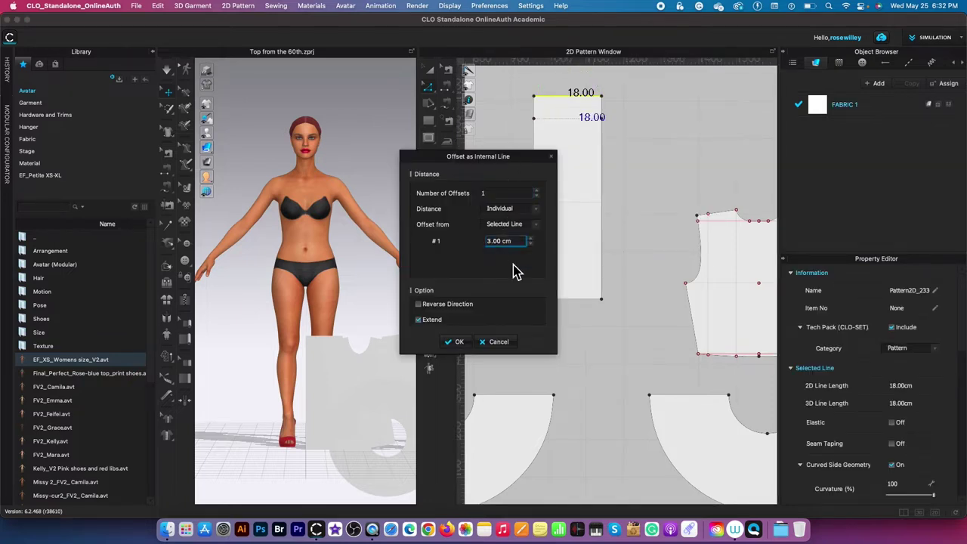
pyautogui.click(455, 342)
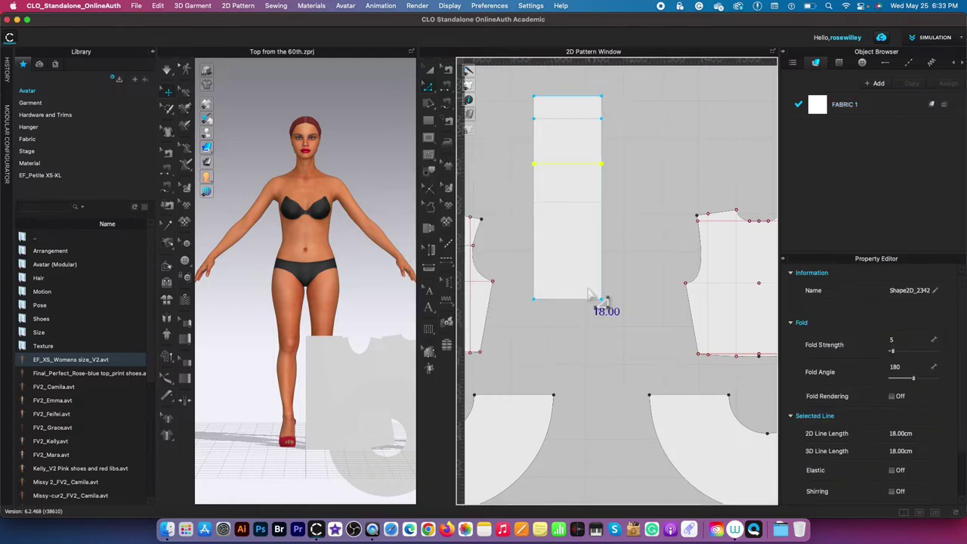
# Step: Try to offset the rectangle's left long edge inward by 6 cm as a vertical internal line
pyautogui.click(535, 259)
pyautogui.rightClick(535, 259)
pyautogui.click(591, 359)
pyautogui.click(508, 244)
pyautogui.click(465, 344)
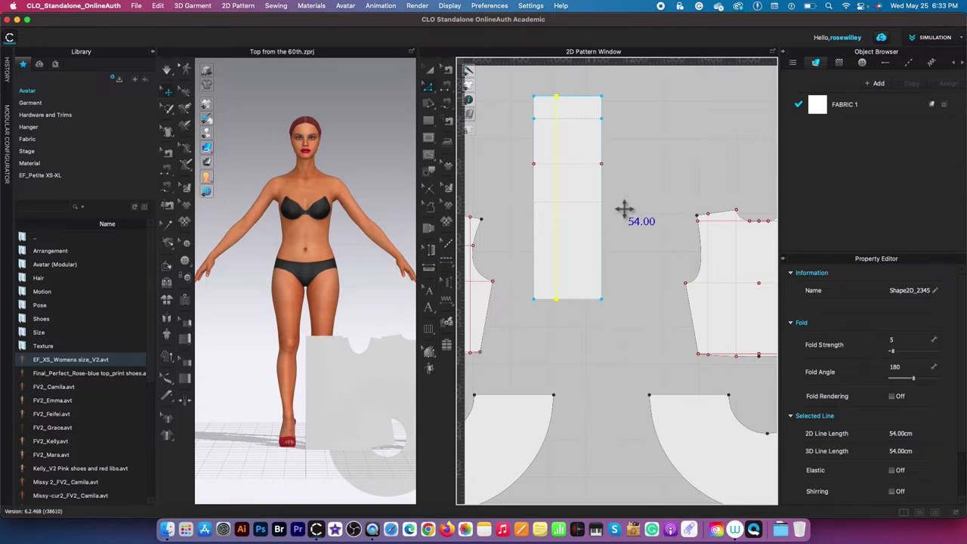
# Step: Offset the rectangle's left long edge as a full-height internal line slightly past the middle of the piece
pyautogui.click(534, 201)
pyautogui.rightClick(534, 190)
pyautogui.click(589, 278)
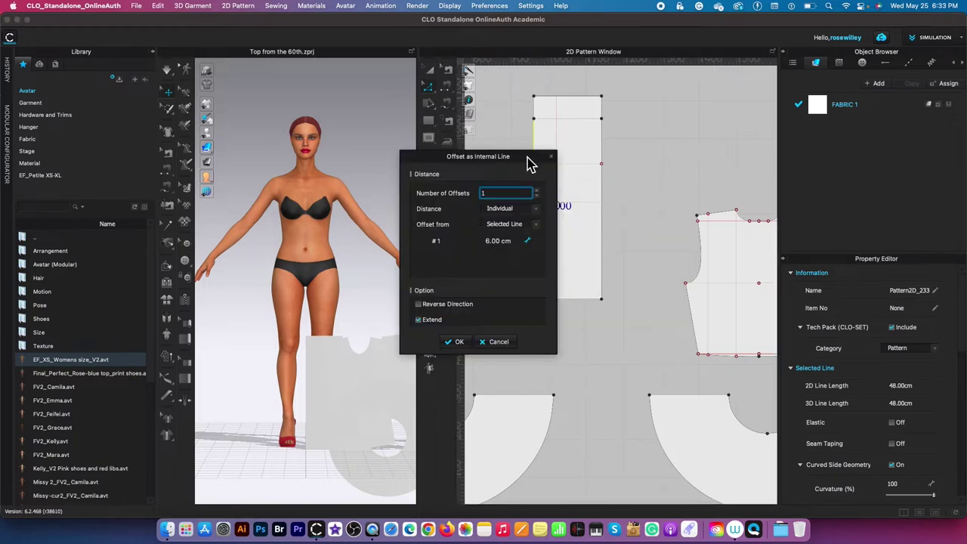
pyautogui.moveTo(528, 160); pyautogui.dragTo(479, 160)
pyautogui.press('Tab')
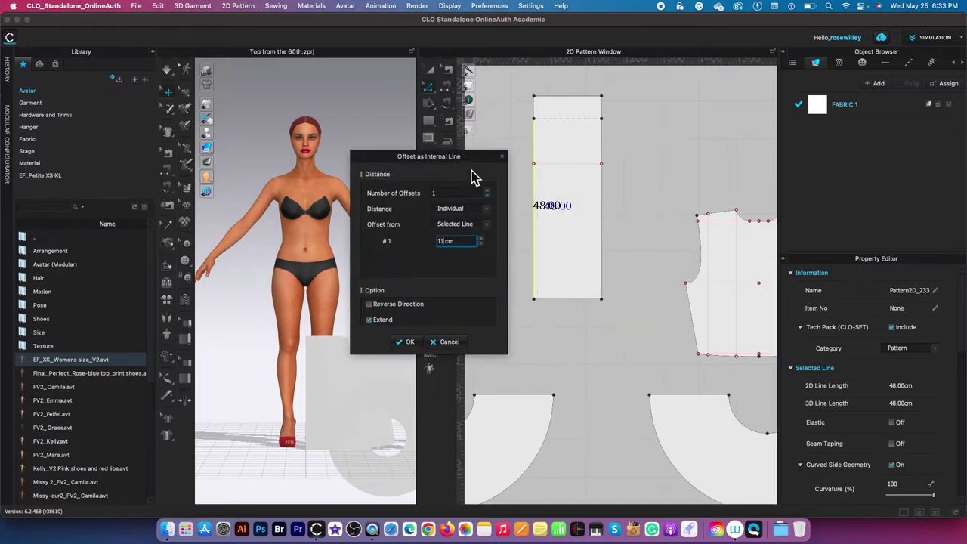
pyautogui.write('.5')
pyautogui.click(408, 341)
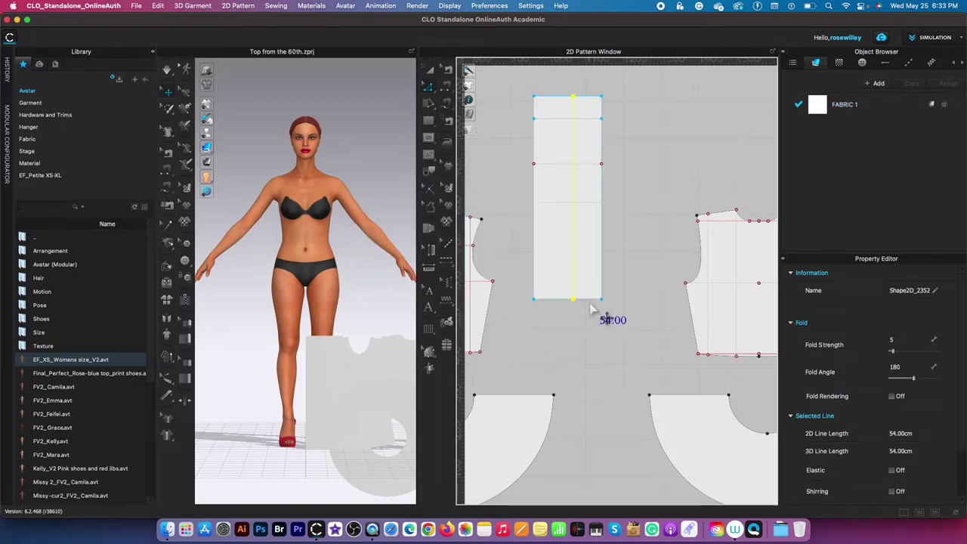
# Step: Offset the rectangle's bottom edge inward by 0.70 cm as an internal line
pyautogui.rightClick(589, 299)
pyautogui.click(632, 392)
pyautogui.press('Tab')
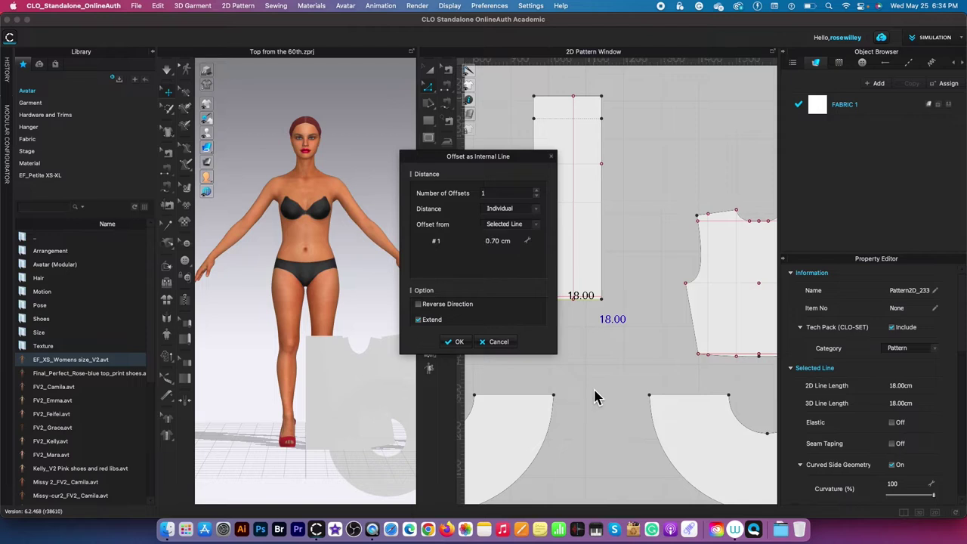
pyautogui.press('Return')
# Step: Draw an internal polyline from the rectangle's lower-left corner through the lower guide intersection and the horizontal line's right end to the upper-left corner
pyautogui.scroll(5, 563, 316)
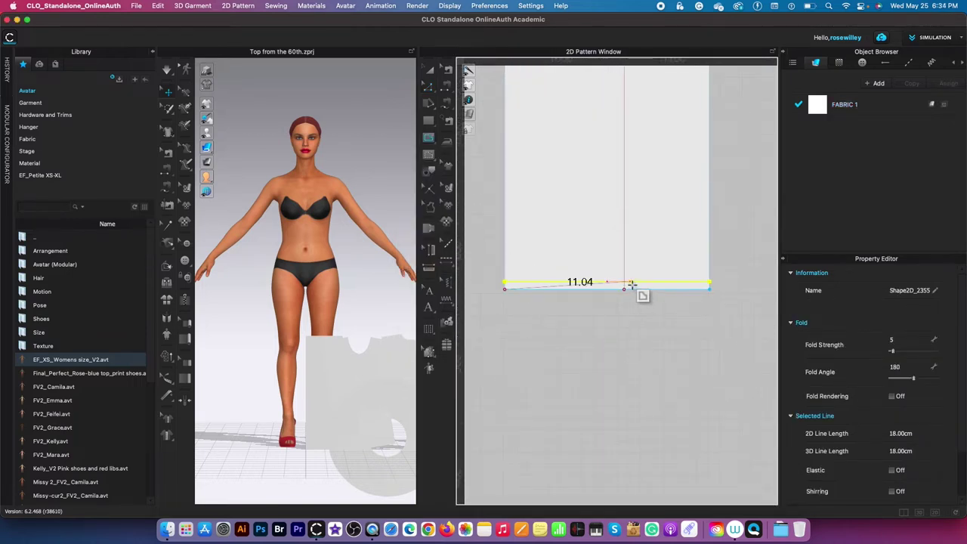
pyautogui.scroll(-5, 641, 285)
pyautogui.scroll(5, 637, 236)
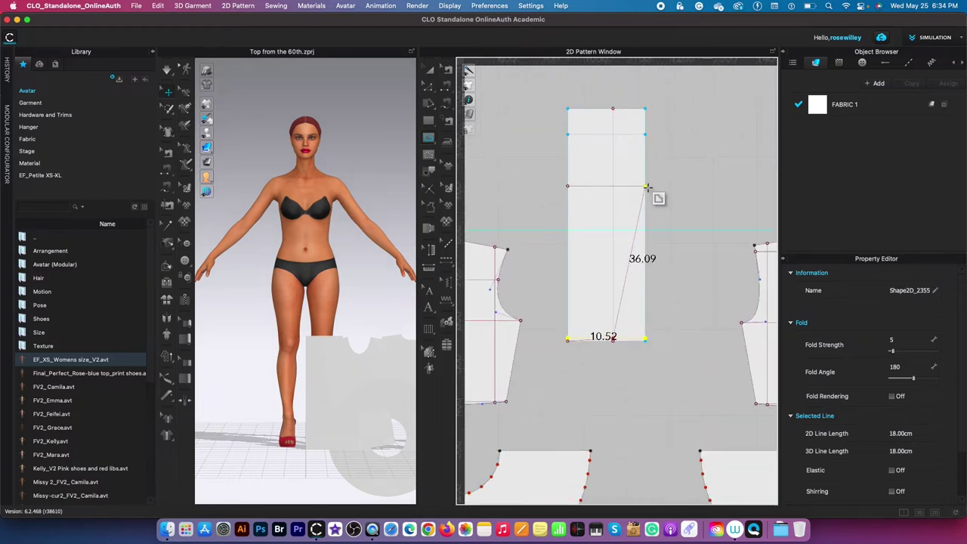
pyautogui.click(641, 208)
pyautogui.click(569, 109)
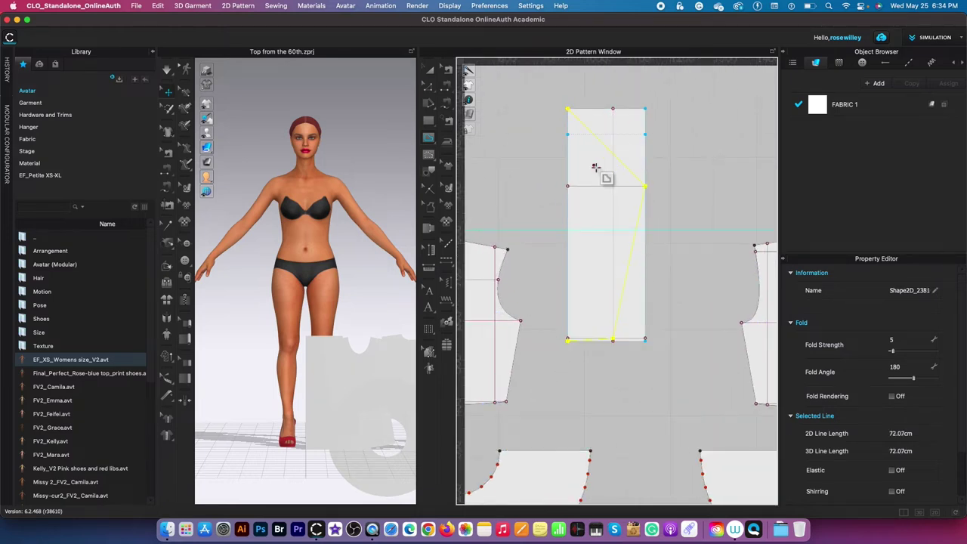
# Step: Curve the polyline's upper slanted segment outward and bend its hem segment slightly using Edit Curvature
pyautogui.press('c')
pyautogui.moveTo(587, 129); pyautogui.dragTo(603, 119)
pyautogui.scroll(8, 594, 374)
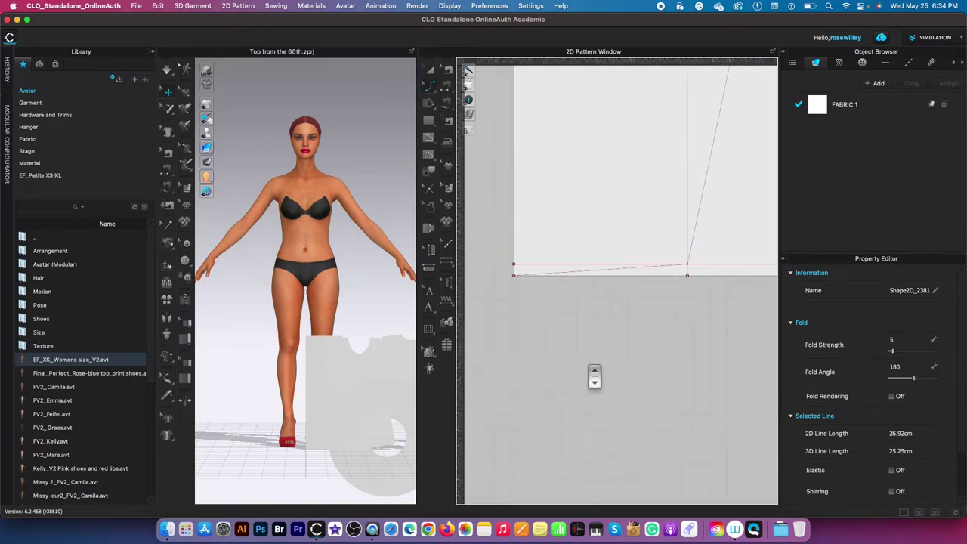
pyautogui.moveTo(604, 269); pyautogui.dragTo(604, 272)
pyautogui.scroll(-1, 617, 345)
pyautogui.scroll(-4, 618, 345)
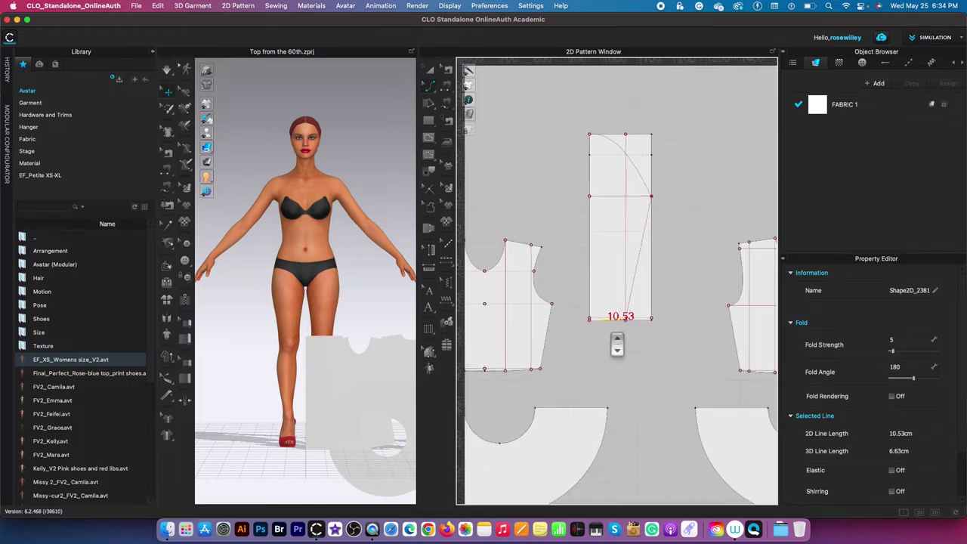
# Step: Reshape the polyline's upper curve into an S-shaped sleeve cap, convex near the top corner and concave near the right edge
pyautogui.press('z')
pyautogui.click(644, 179)
pyautogui.moveTo(634, 164); pyautogui.dragTo(631, 193)
pyautogui.click(686, 152)
pyautogui.scroll(5, 675, 143)
pyautogui.click(603, 238)
pyautogui.moveTo(587, 257); pyautogui.dragTo(580, 254)
pyautogui.click(675, 220)
pyautogui.scroll(-3, 648, 227)
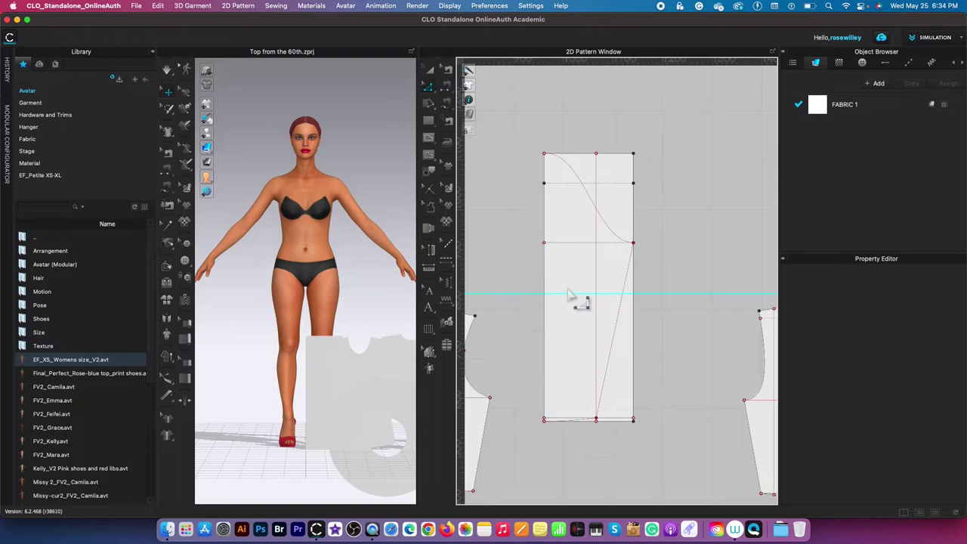
# Step: Offset the rectangle's left long edge inward by 18 cm as an internal line
pyautogui.scroll(-2, 579, 302)
pyautogui.scroll(1, 563, 301)
pyautogui.scroll(1, 563, 301)
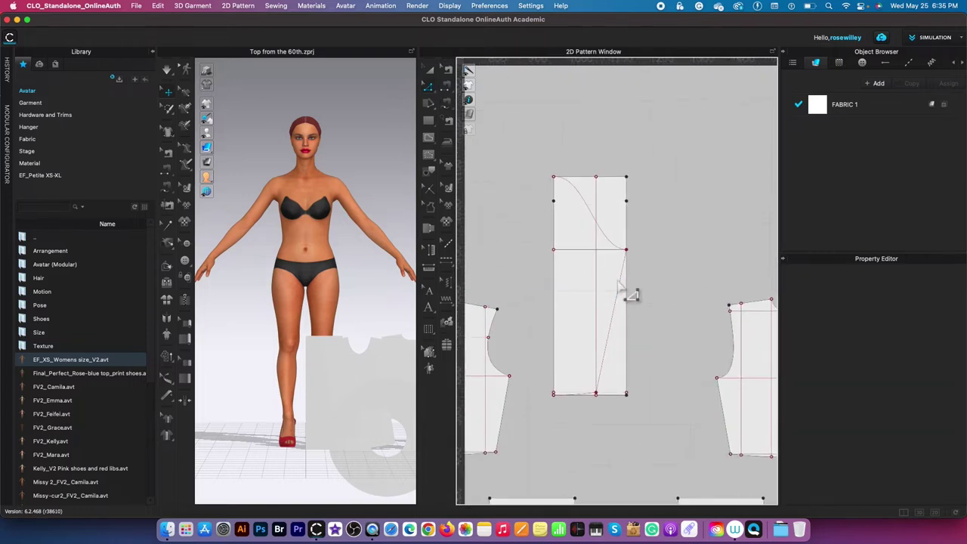
pyautogui.scroll(3, 617, 260)
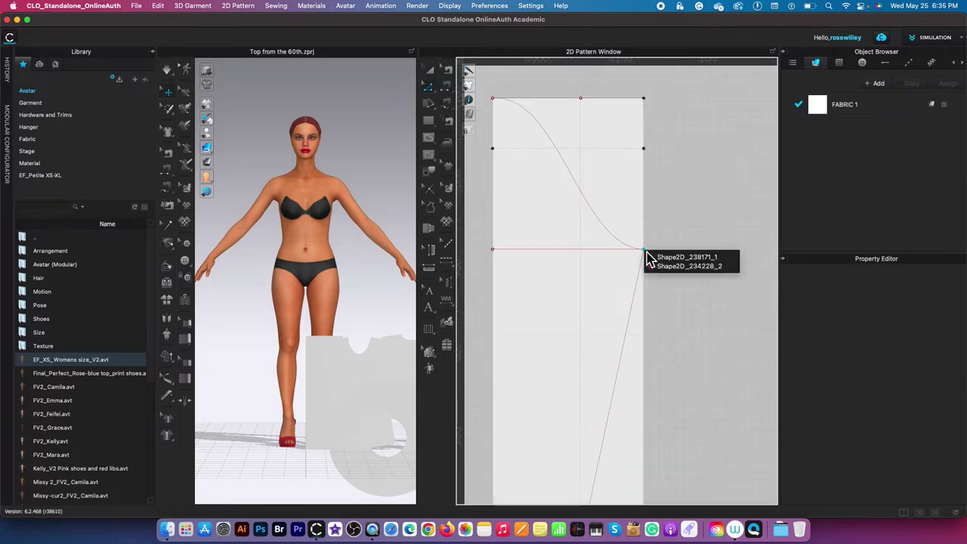
pyautogui.click(493, 227)
pyautogui.rightClick(493, 224)
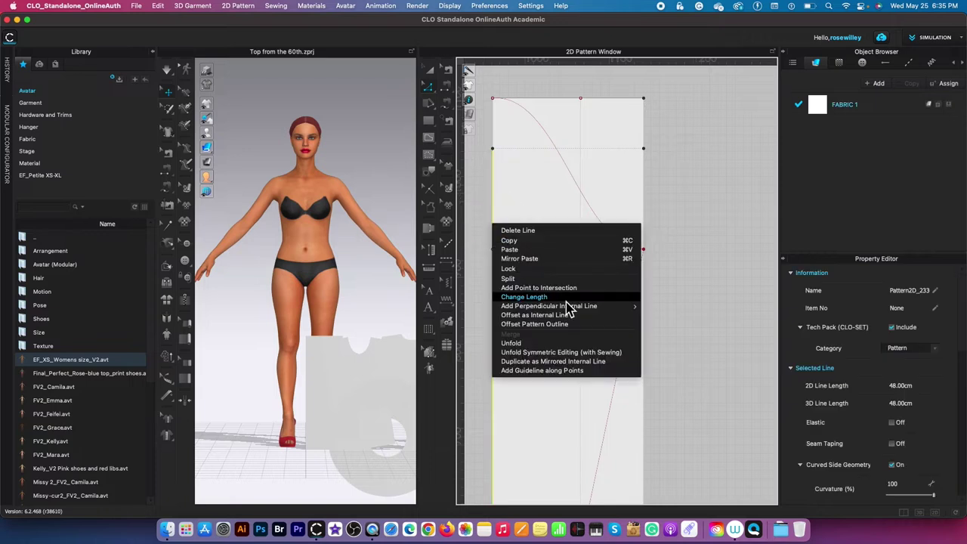
pyautogui.click(566, 316)
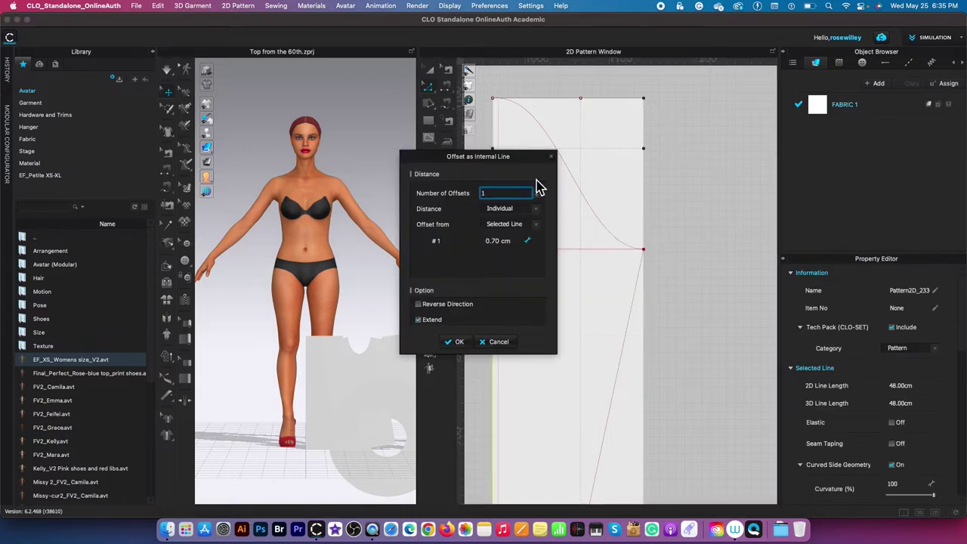
pyautogui.moveTo(539, 162); pyautogui.dragTo(432, 162)
pyautogui.write('18')
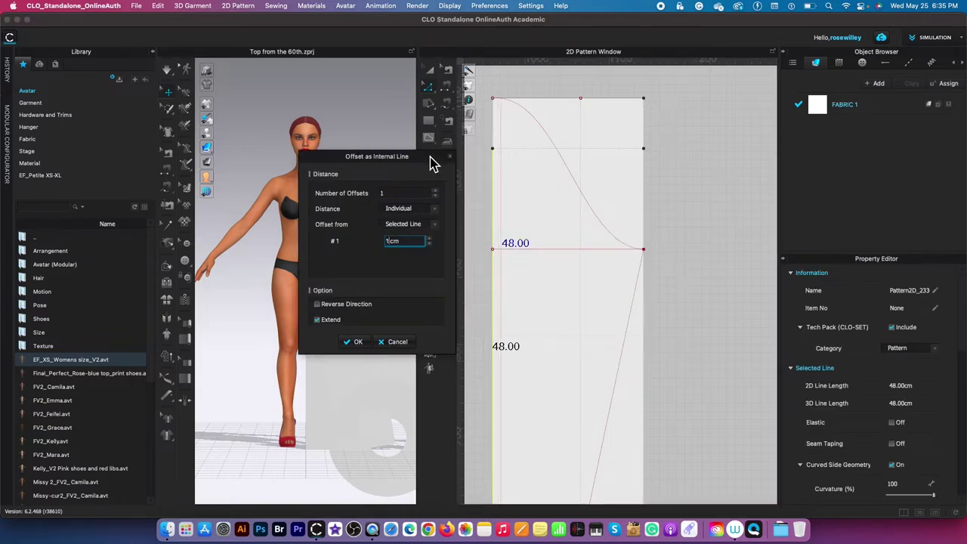
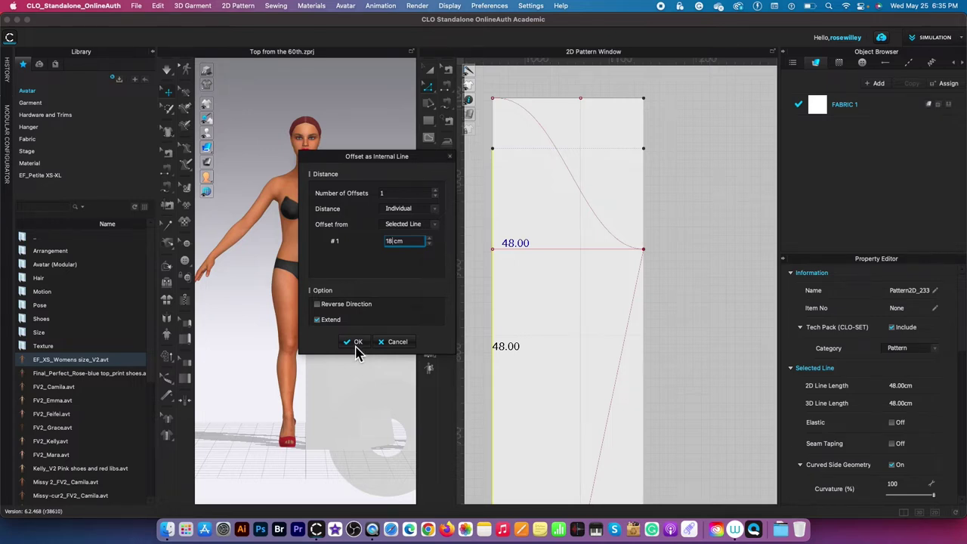
pyautogui.click(355, 342)
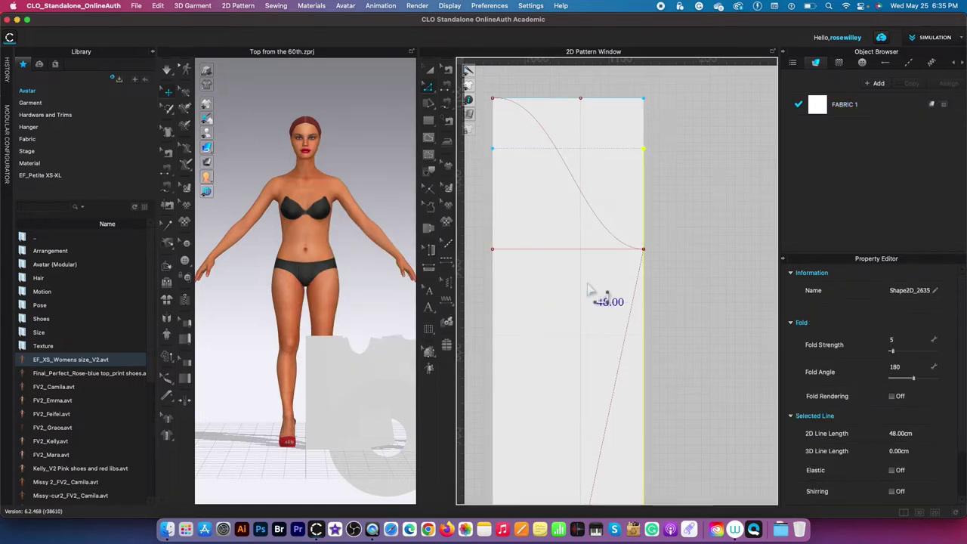
# Step: Repeat the 18 cm internal line offset from the rectangle's left long edge
pyautogui.click(494, 293)
pyautogui.rightClick(492, 283)
pyautogui.click(552, 375)
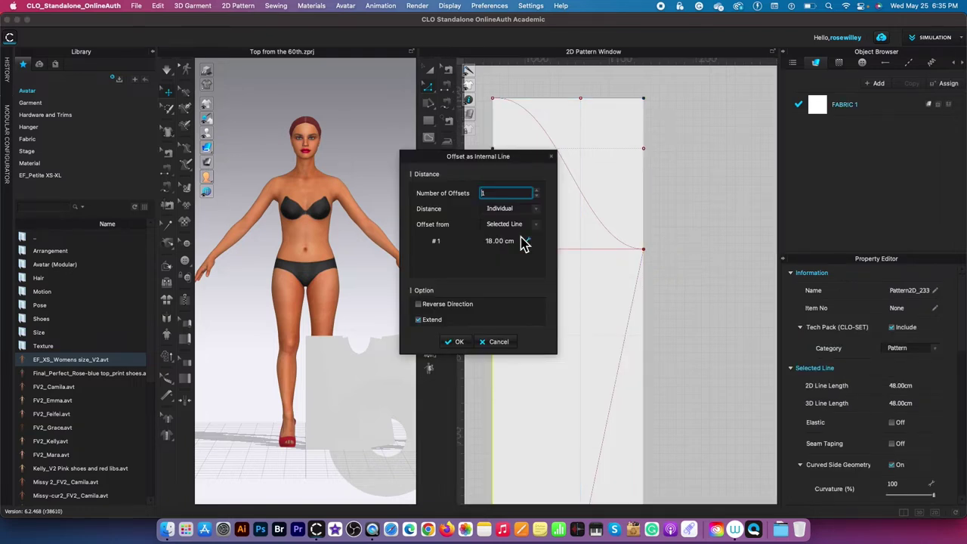
pyautogui.moveTo(525, 161); pyautogui.dragTo(375, 157)
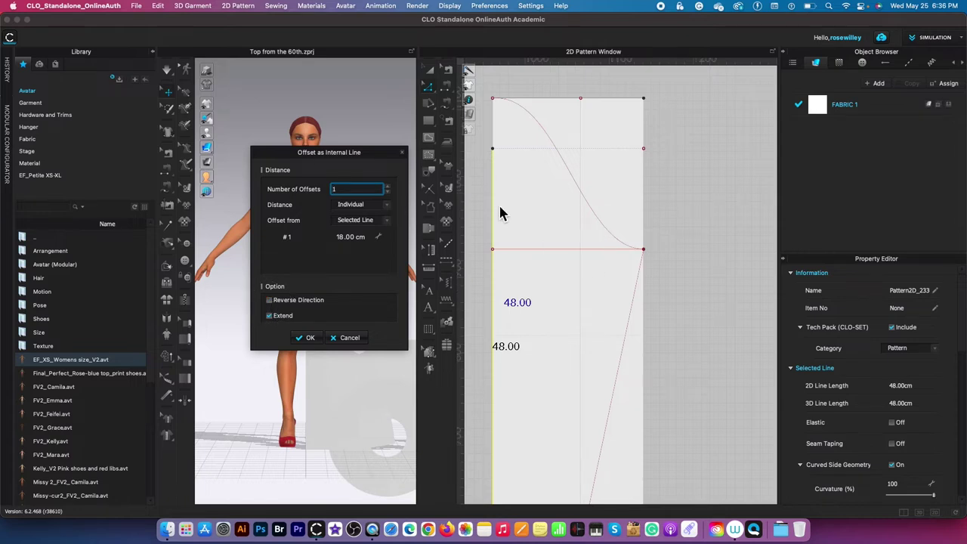
pyautogui.click(307, 338)
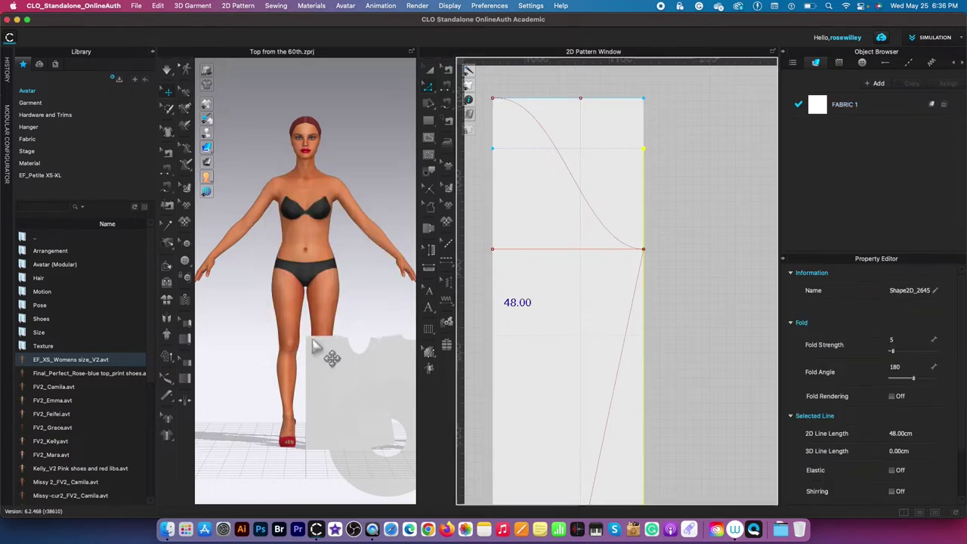
# Step: Offset the rectangle's left long edge inward by 17 cm as a full-height internal line
pyautogui.click(652, 224)
pyautogui.click(495, 205)
pyautogui.rightClick(496, 206)
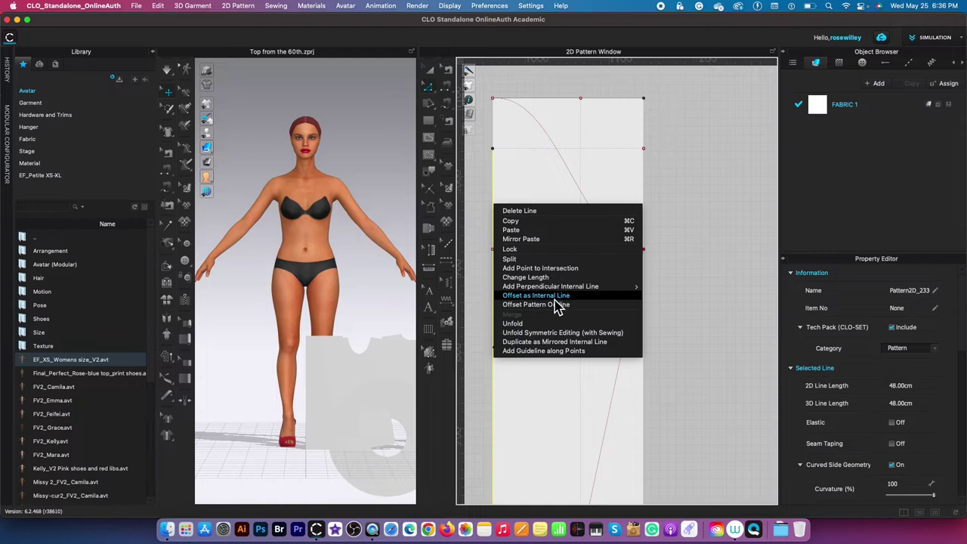
pyautogui.click(555, 296)
pyautogui.click(325, 242)
pyautogui.write('17')
pyautogui.press('Return')
pyautogui.scroll(5, 639, 266)
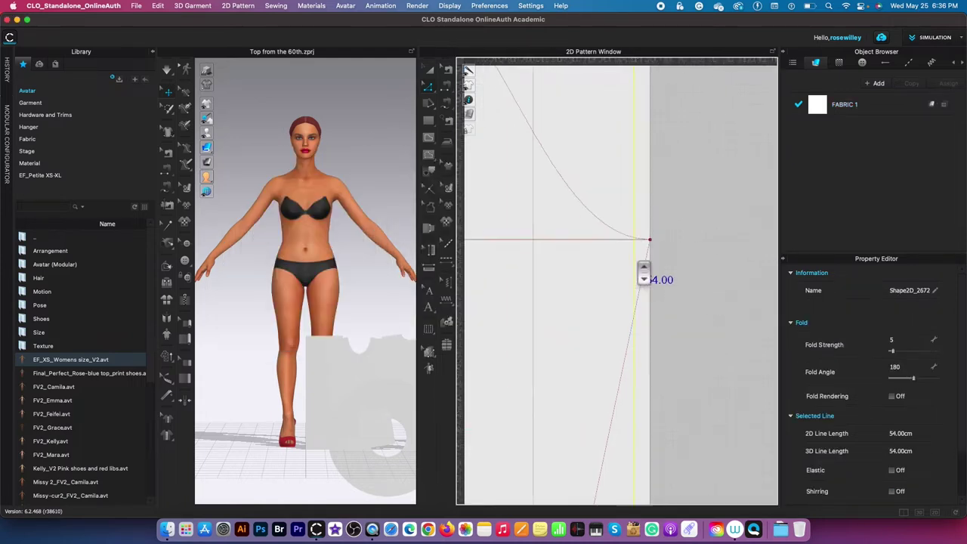
pyautogui.scroll(2, 655, 235)
# Step: Delete the cap curve and the slanted side line from the internal outline, keeping its hem segment
pyautogui.click(644, 234)
pyautogui.scroll(-3, 654, 234)
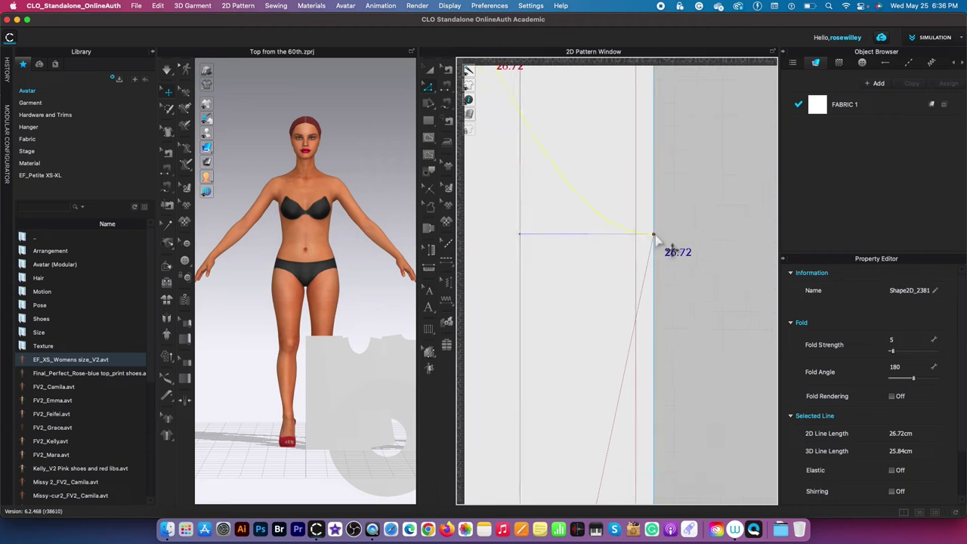
pyautogui.scroll(-5, 655, 235)
pyautogui.scroll(1, 656, 235)
pyautogui.moveTo(583, 105); pyautogui.dragTo(600, 121)
pyautogui.scroll(3, 654, 257)
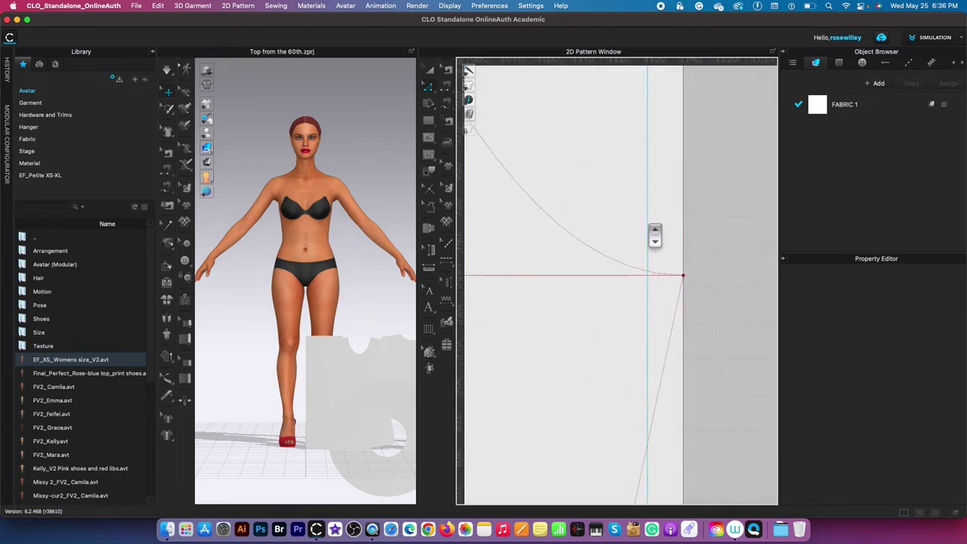
pyautogui.click(683, 277)
pyautogui.click(683, 335)
pyautogui.scroll(-3, 683, 334)
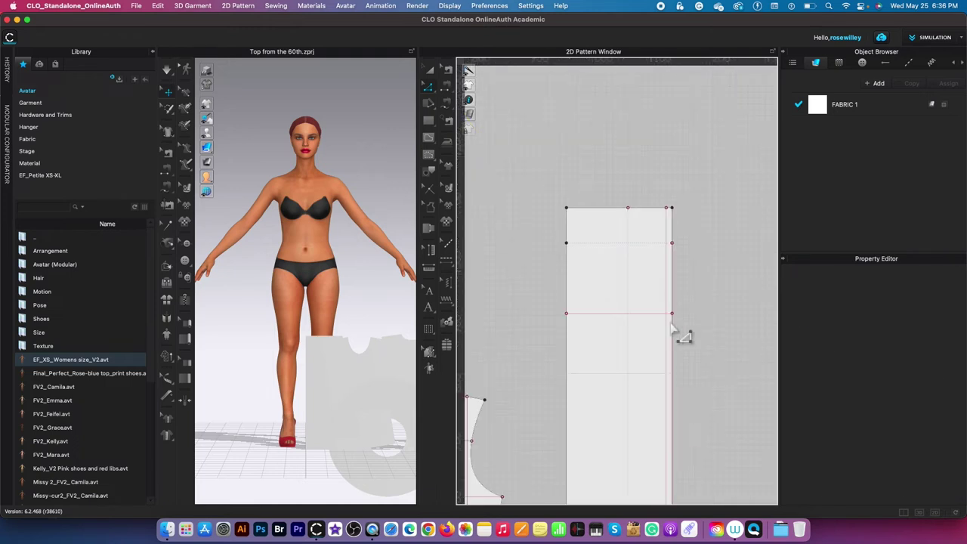
# Step: Draw an internal polyline from the lower guide intersection through the 17 cm line's crossing with the horizontal line to the rectangle's upper-left corner
pyautogui.scroll(-3, 681, 393)
pyautogui.scroll(5, 652, 446)
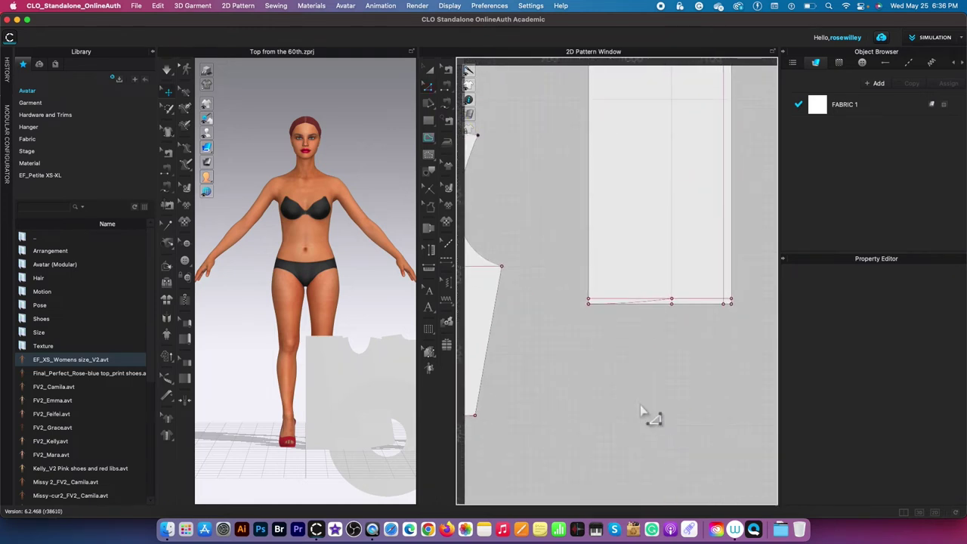
pyautogui.scroll(-5, 674, 301)
pyautogui.scroll(7, 701, 219)
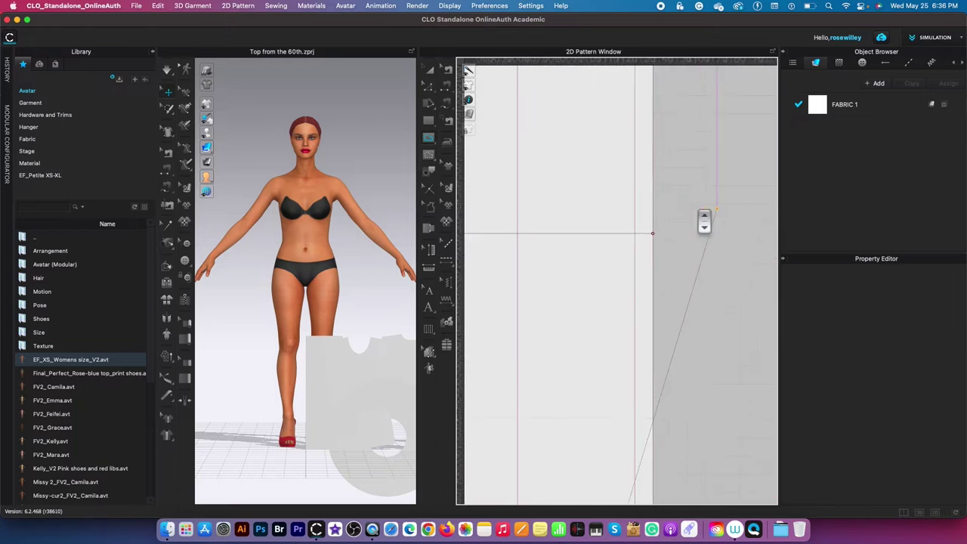
pyautogui.click(637, 234)
pyautogui.scroll(-5, 637, 234)
pyautogui.doubleClick(586, 179)
# Step: Shape the new polyline's upper segment into an S-shaped cap curve, convex near the top and concave toward the 17 cm line
pyautogui.scroll(4, 597, 171)
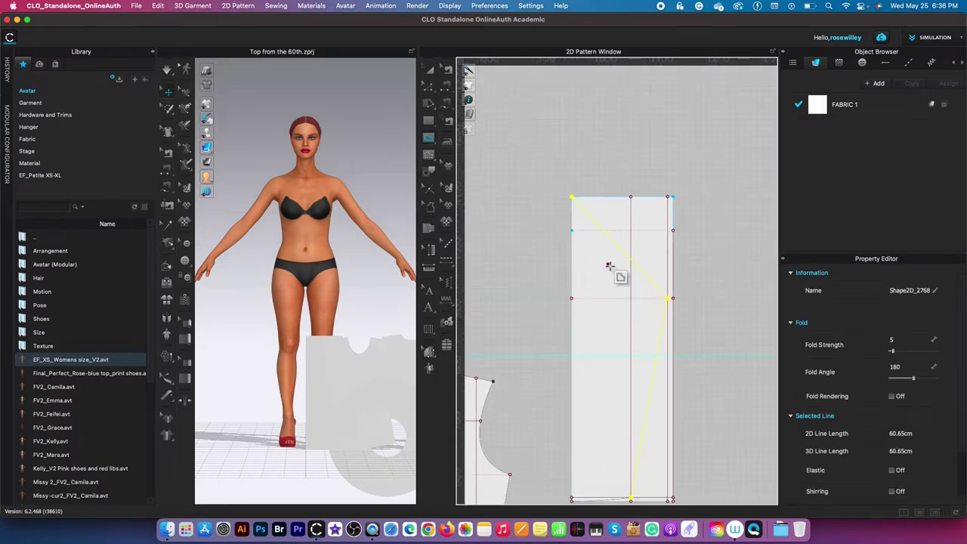
pyautogui.moveTo(630, 255); pyautogui.dragTo(640, 230)
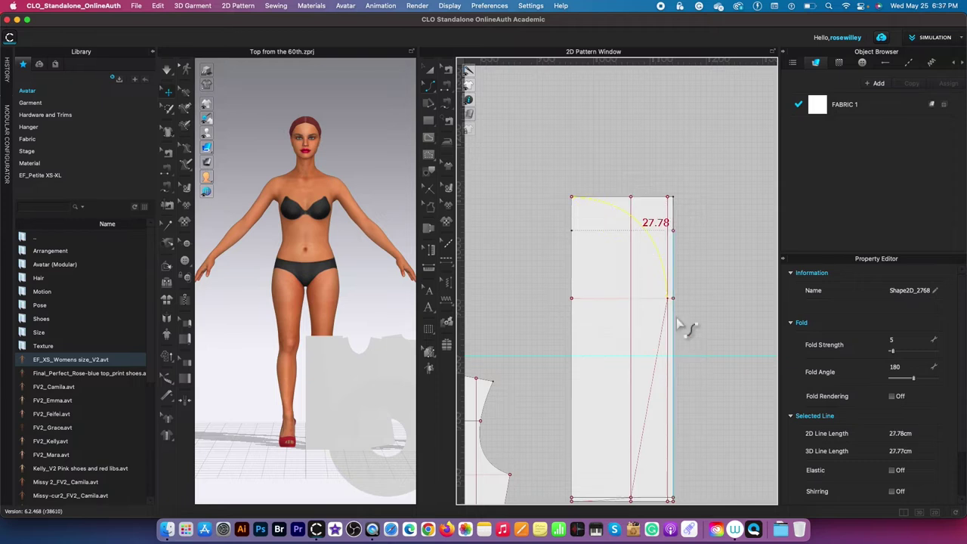
pyautogui.moveTo(665, 233); pyautogui.dragTo(633, 299)
pyautogui.scroll(5, 613, 200)
pyautogui.moveTo(670, 198); pyautogui.dragTo(653, 189)
pyautogui.scroll(-4, 658, 170)
pyautogui.scroll(1, 660, 171)
pyautogui.click(745, 270)
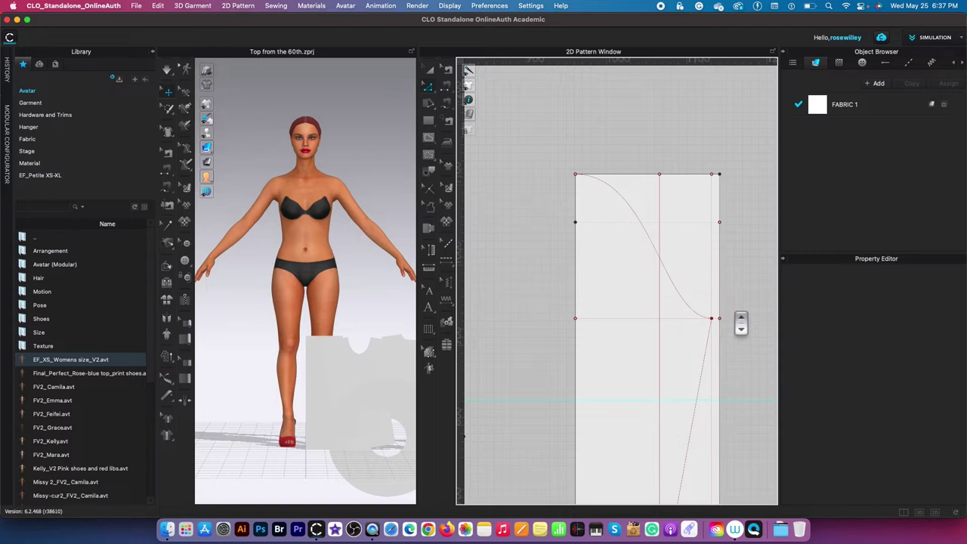
# Step: Trace the cap curve, side line, left edge and hem as a separate pattern piece and place it above the right-hand bodice piece
pyautogui.scroll(-3, 741, 323)
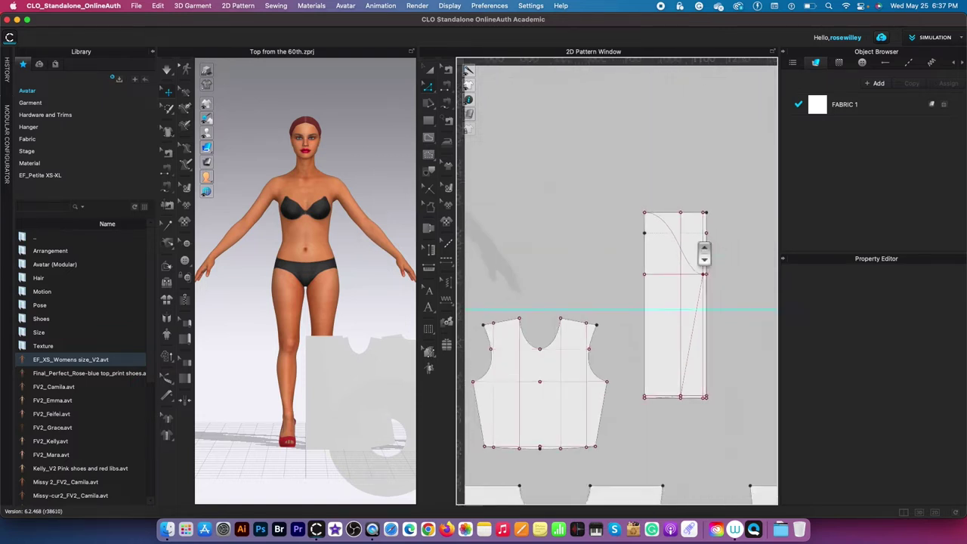
pyautogui.scroll(2, 736, 320)
pyautogui.scroll(-1, 739, 309)
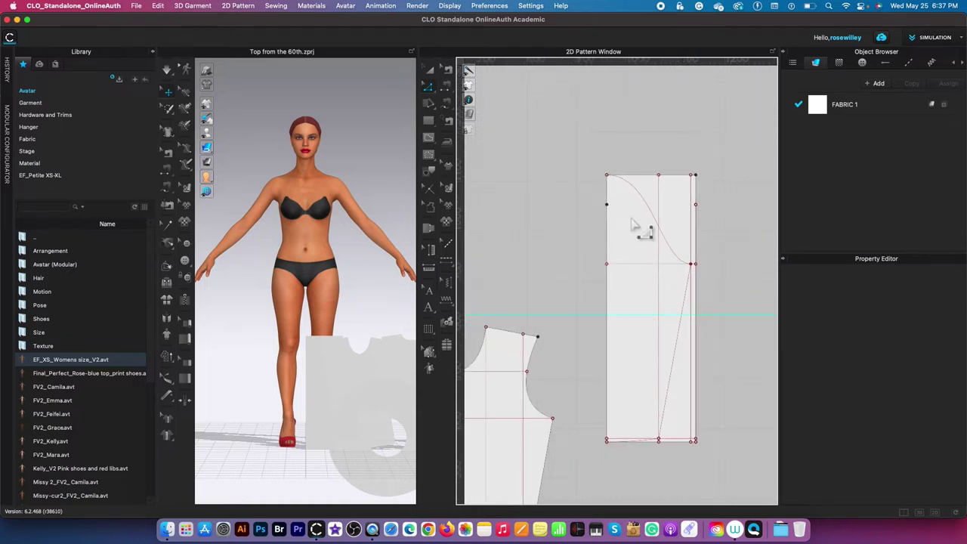
pyautogui.press('a')
pyautogui.click(644, 198)
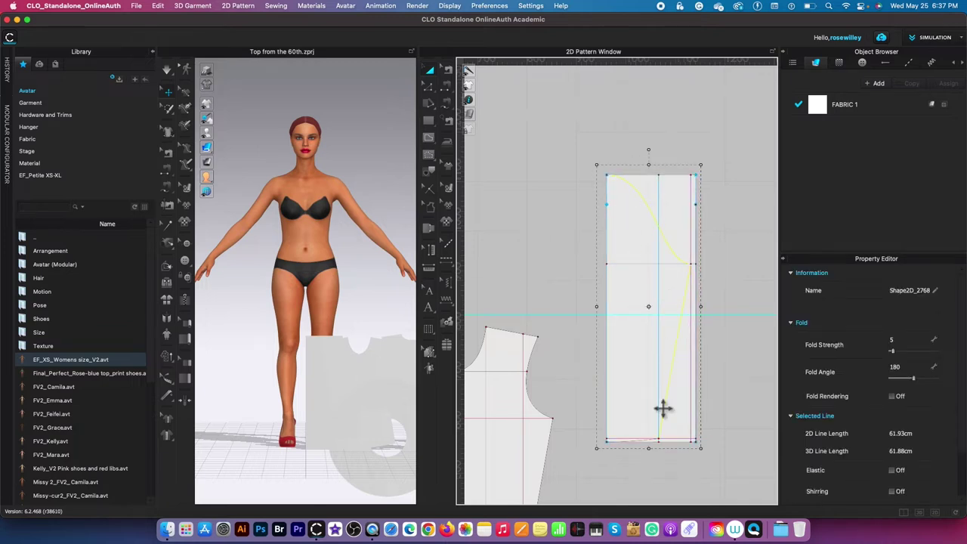
pyautogui.scroll(3, 665, 453)
pyautogui.click(430, 175)
pyautogui.keyDown('shift'); pyautogui.click(643, 422); pyautogui.keyUp('shift')
pyautogui.keyDown('shift'); pyautogui.click(559, 304); pyautogui.keyUp('shift')
pyautogui.scroll(-5, 560, 304)
pyautogui.scroll(3, 560, 226)
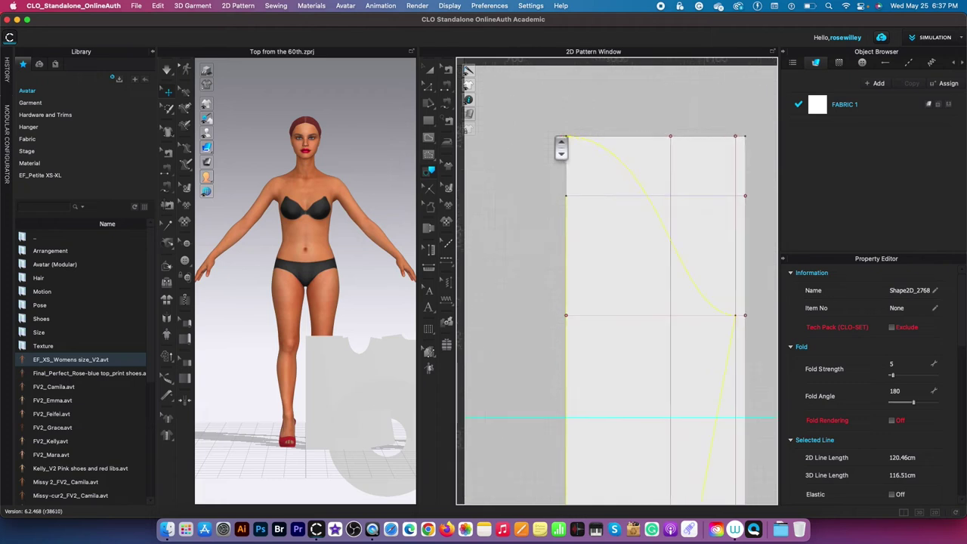
pyautogui.rightClick(627, 162)
pyautogui.click(658, 154)
pyautogui.scroll(-3, 609, 204)
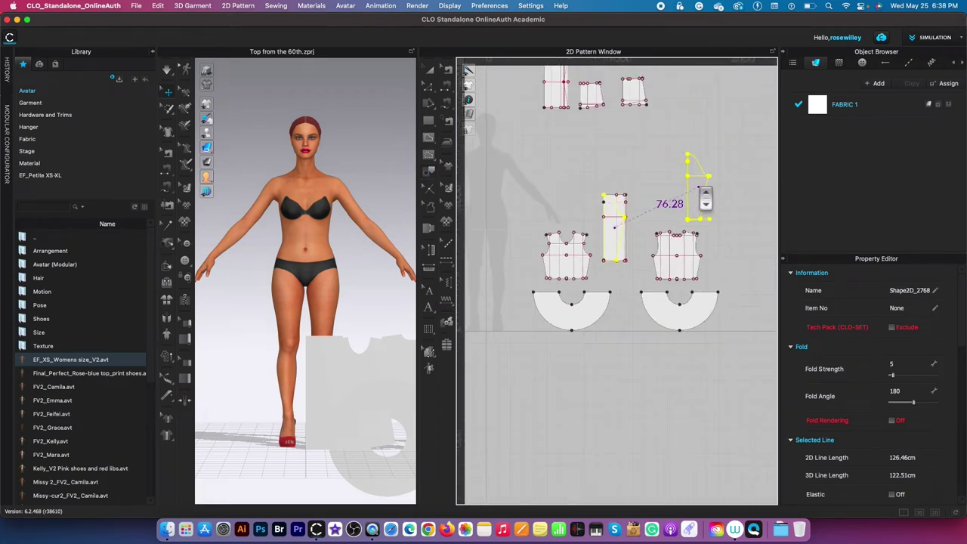
pyautogui.click(673, 179)
# Step: Delete the leftover horizontal guide line at the hem of the traced piece
pyautogui.scroll(4, 710, 163)
pyautogui.click(696, 234)
pyautogui.click(644, 287)
pyautogui.press('Delete')
# Step: Try to trace the traced piece's upper horizontal baseline as an internal line
pyautogui.click(629, 155)
pyautogui.click(702, 130)
pyautogui.click(717, 131)
pyautogui.click(429, 170)
pyautogui.click(610, 147)
pyautogui.rightClick(615, 151)
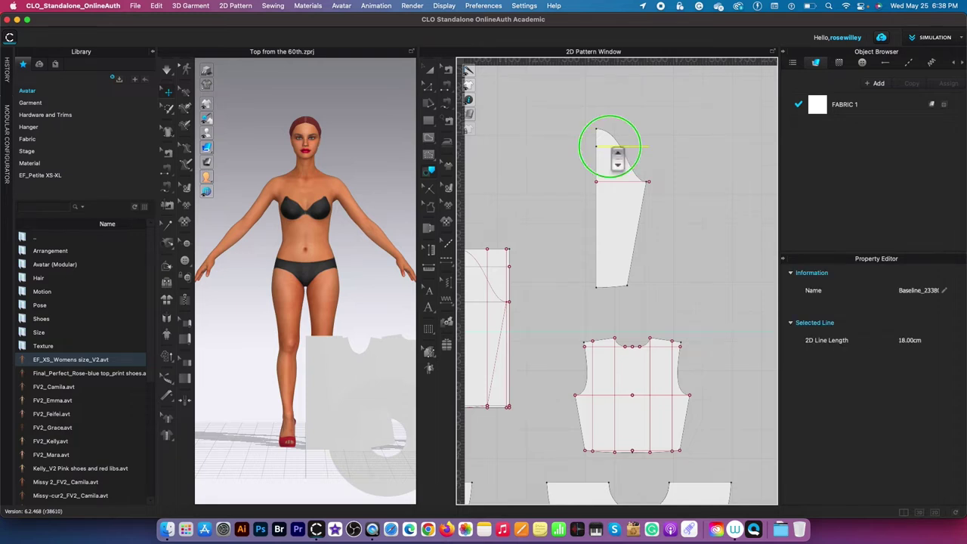
pyautogui.click(702, 189)
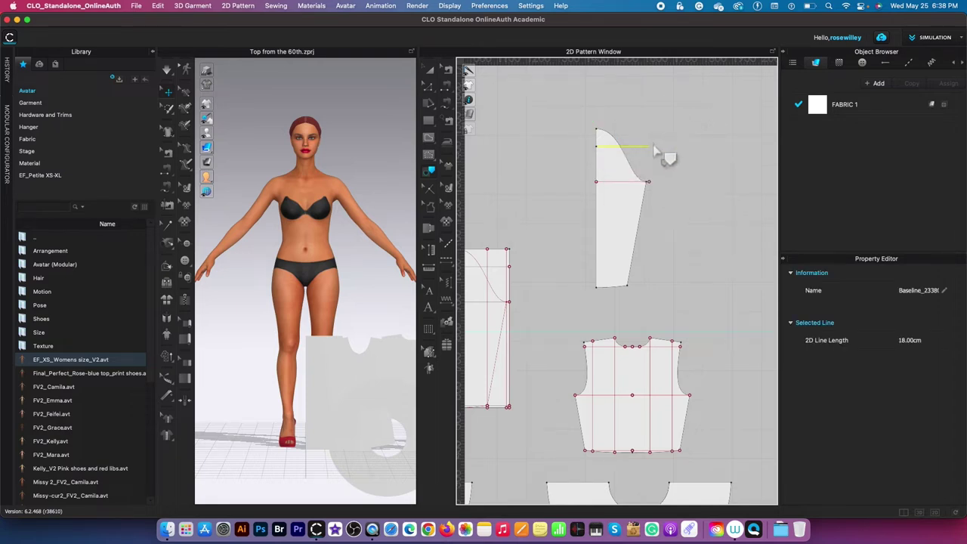
pyautogui.press('z')
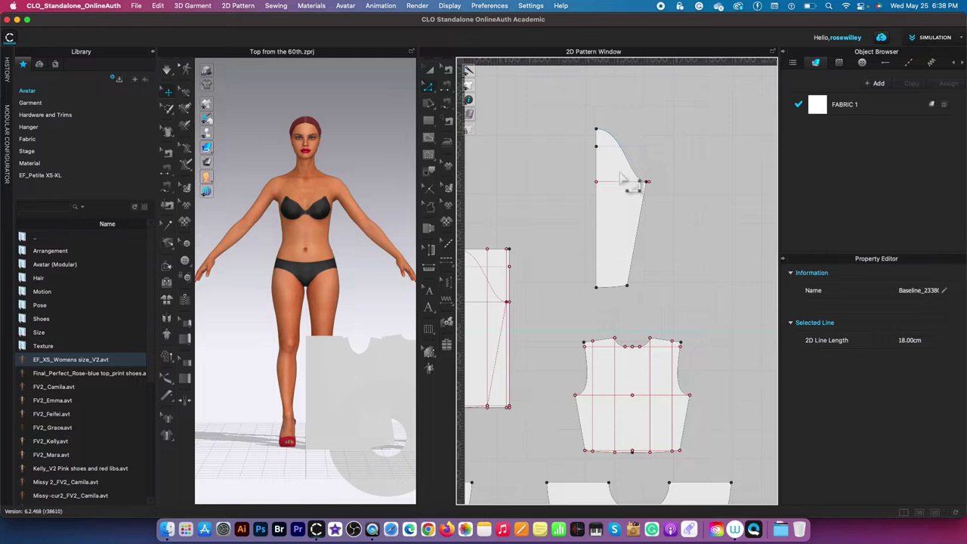
# Step: Trace the sleeve piece's horizontal baseline as an internal line and extend/trim it to the pattern outline
pyautogui.click(619, 181)
pyautogui.rightClick(619, 181)
pyautogui.moveTo(716, 348)
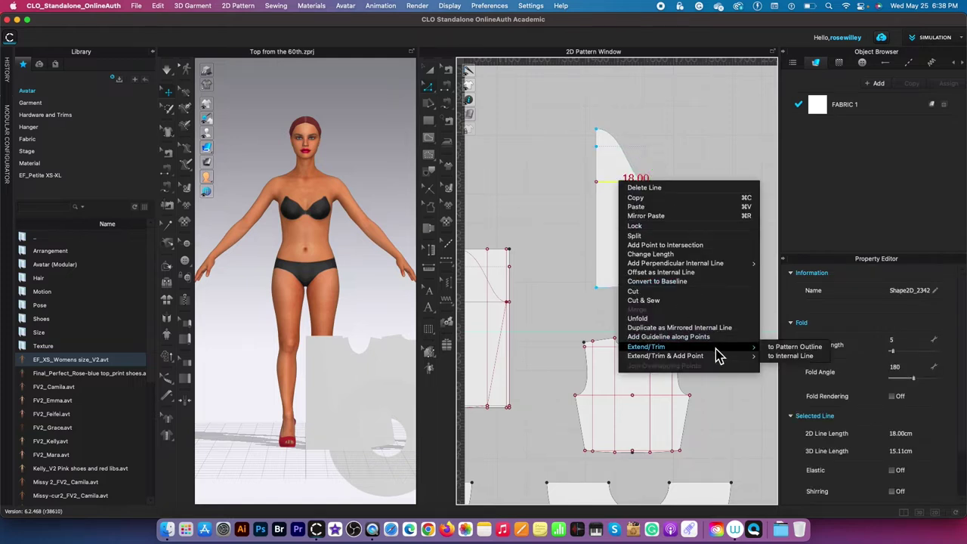
pyautogui.click(781, 347)
pyautogui.scroll(-4, 701, 150)
pyautogui.scroll(3, 669, 101)
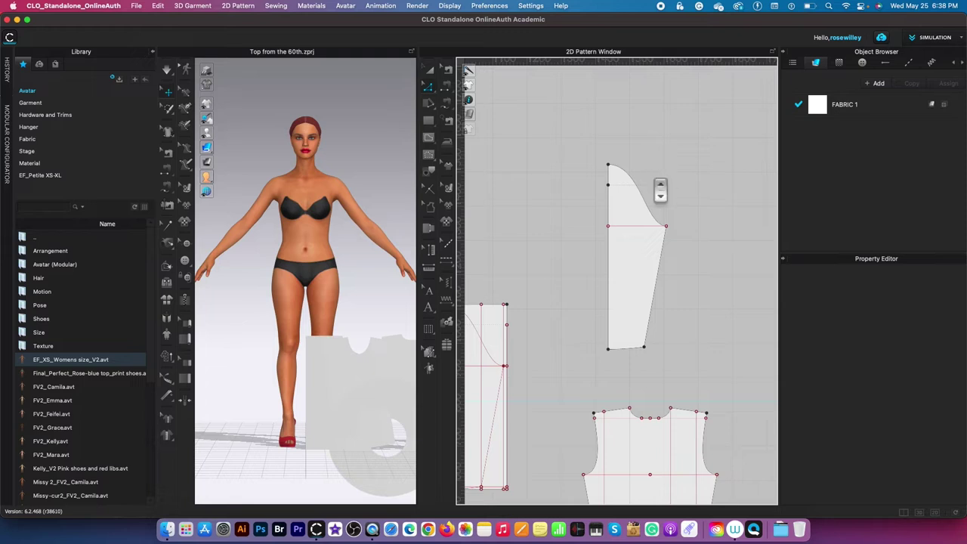
pyautogui.scroll(4, 626, 231)
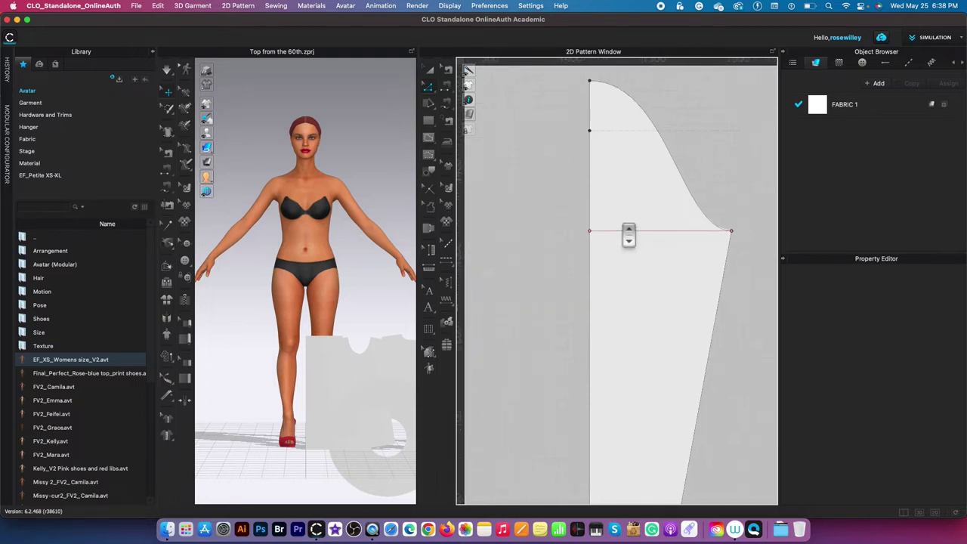
pyautogui.click(434, 195)
pyautogui.rightClick(591, 198)
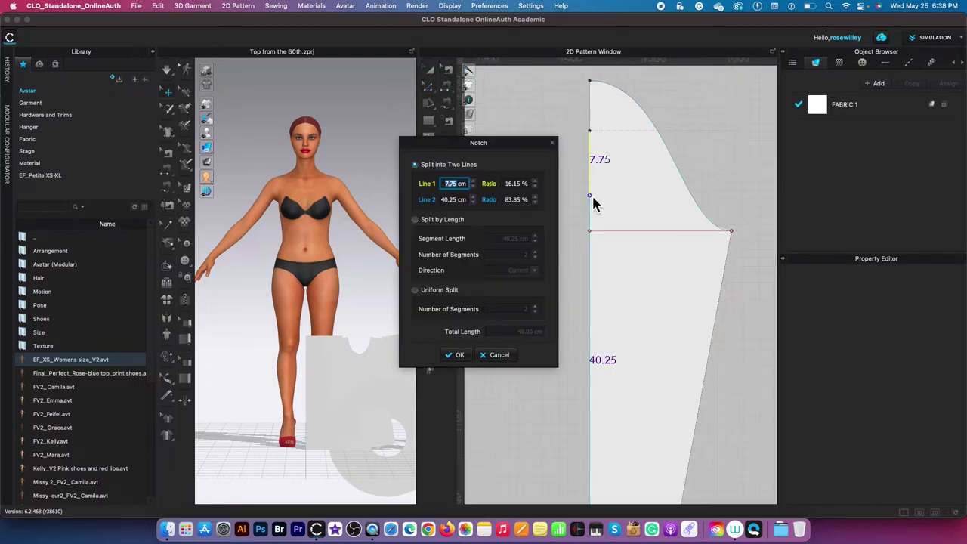
pyautogui.click(499, 356)
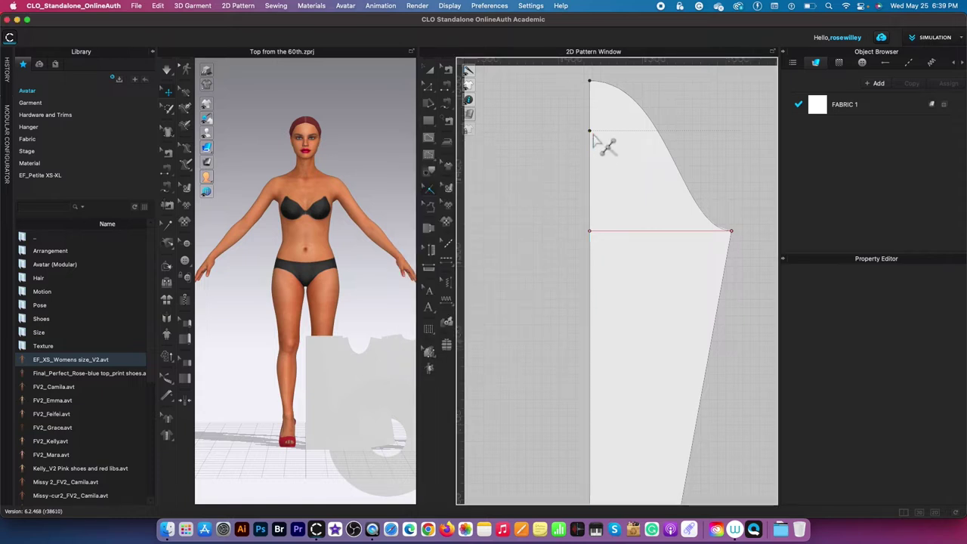
# Step: Delete the extra point on the half sleeve's straight edge and add a notch 18 cm below the cap's top
pyautogui.click(439, 188)
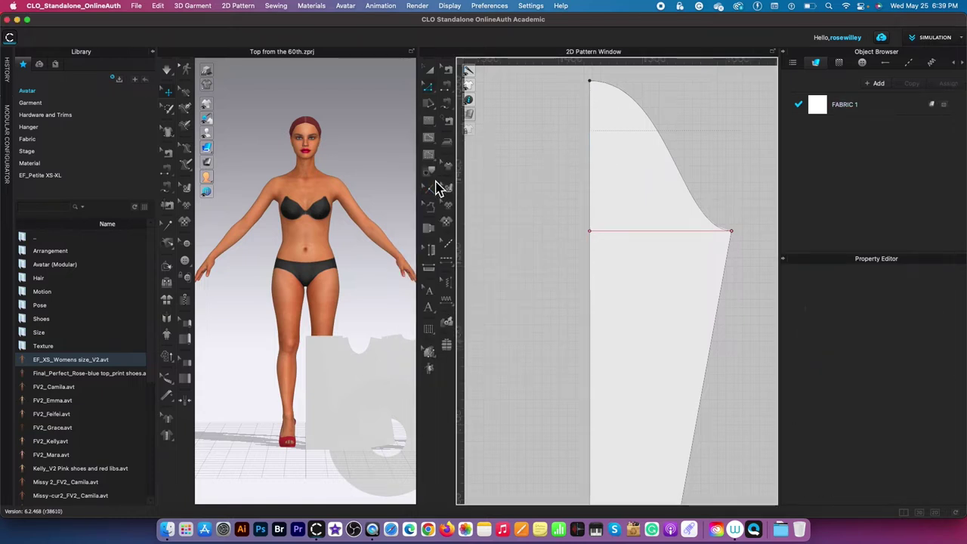
pyautogui.rightClick(591, 189)
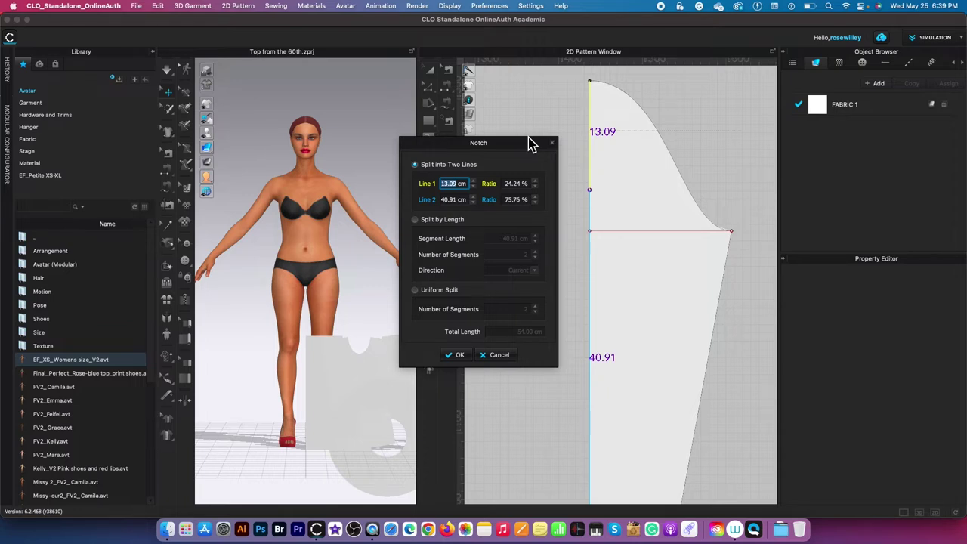
pyautogui.write('18')
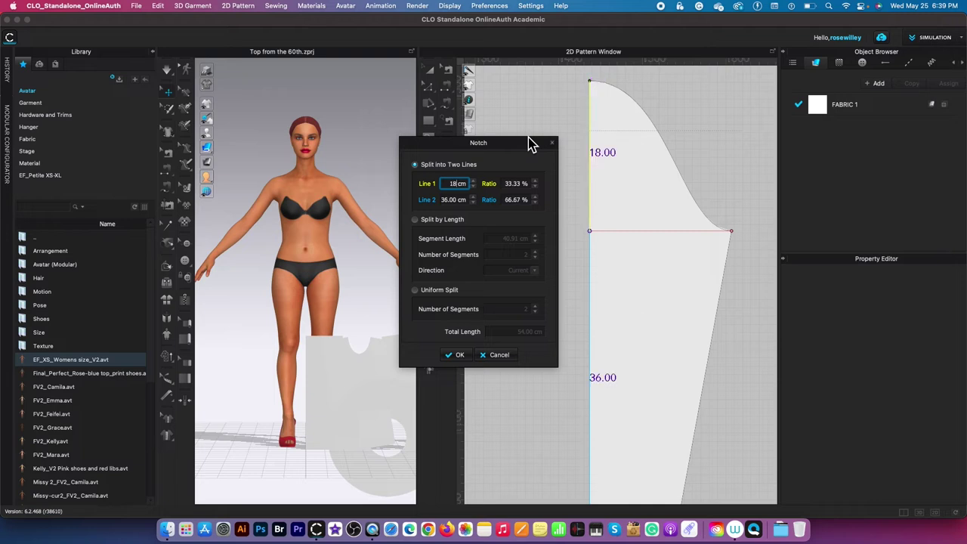
pyautogui.press('Return')
pyautogui.scroll(5, 647, 212)
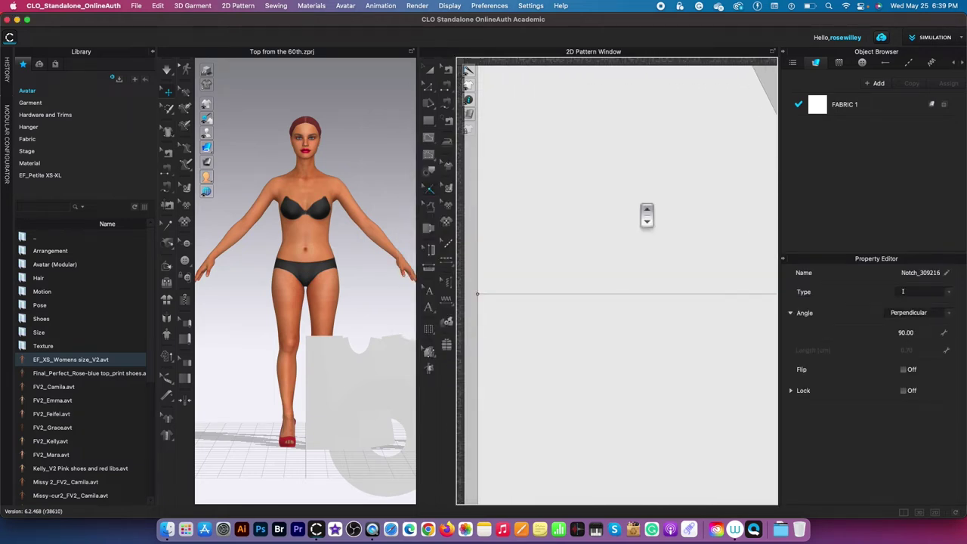
pyautogui.scroll(-5, 646, 214)
# Step: Convert the 17 cm internal line across the half sleeve to a baseline
pyautogui.click(430, 87)
pyautogui.click(694, 231)
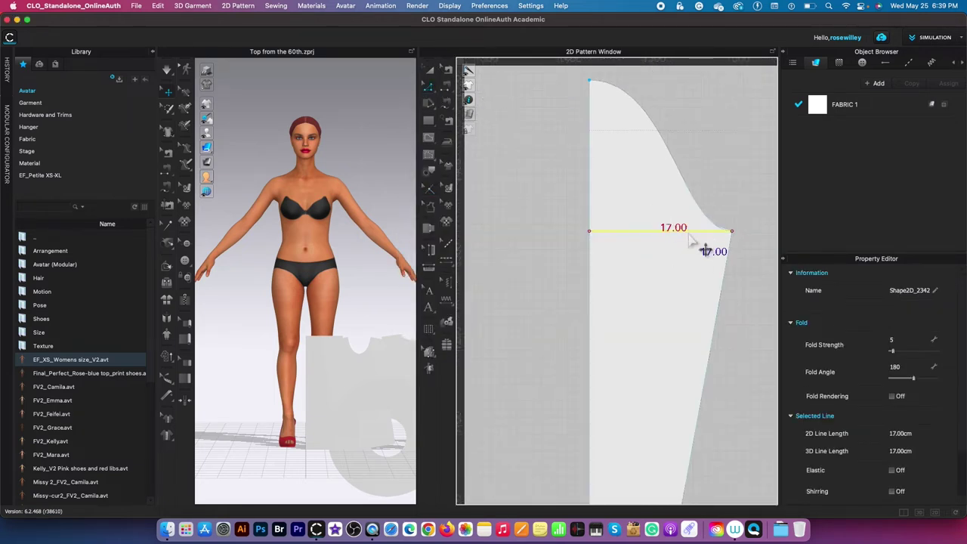
pyautogui.rightClick(613, 231)
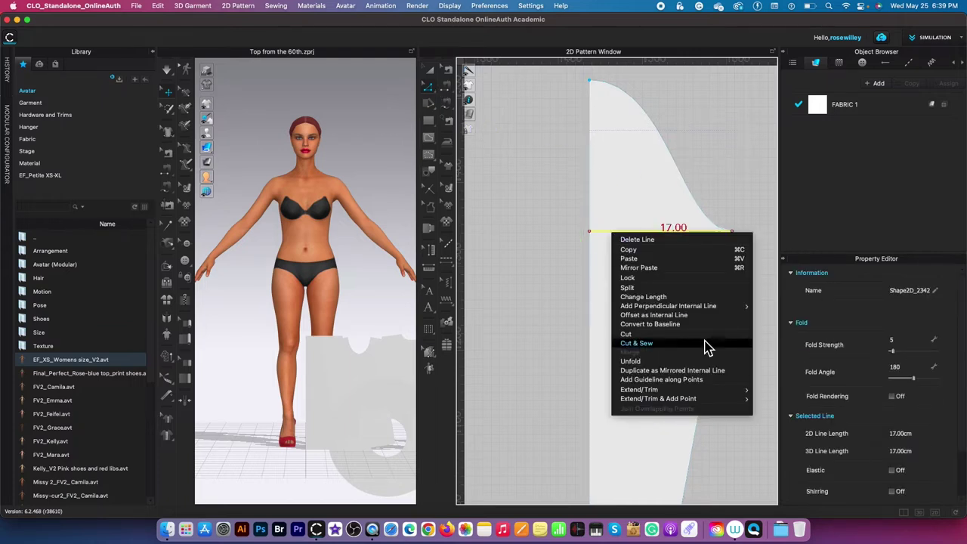
pyautogui.click(650, 324)
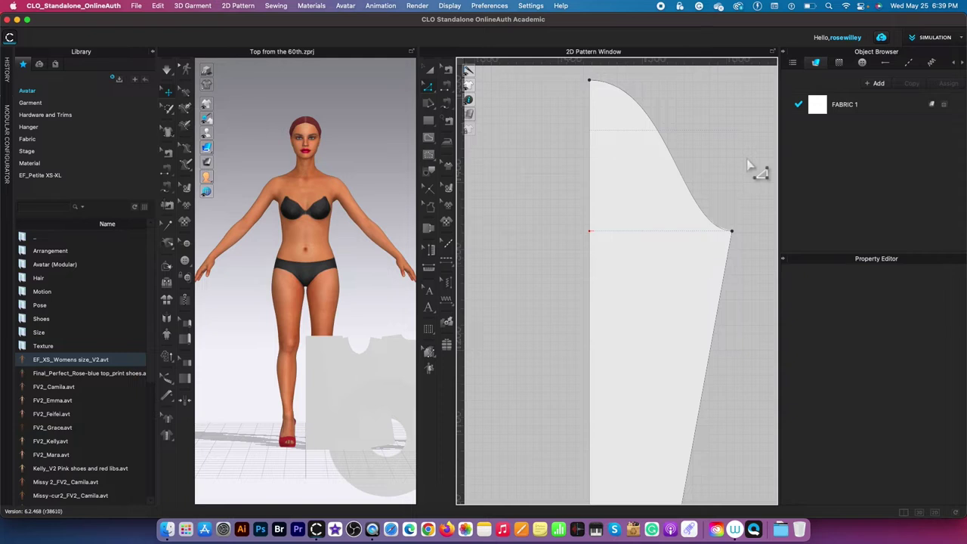
pyautogui.scroll(-3, 731, 166)
pyautogui.scroll(2, 720, 117)
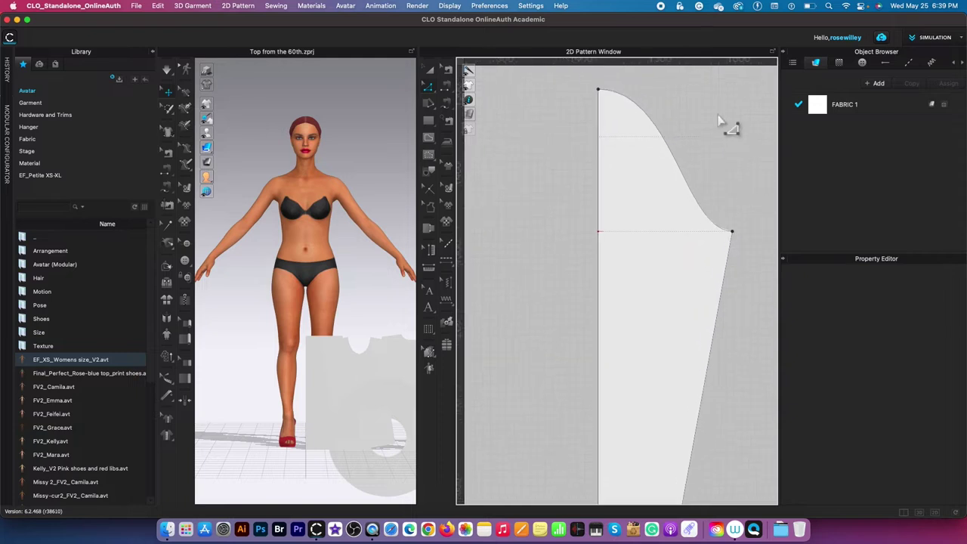
# Step: Add a point on the half sleeve's straight edge where the horizontal baseline meets it, and select the segment above it
pyautogui.click(599, 156)
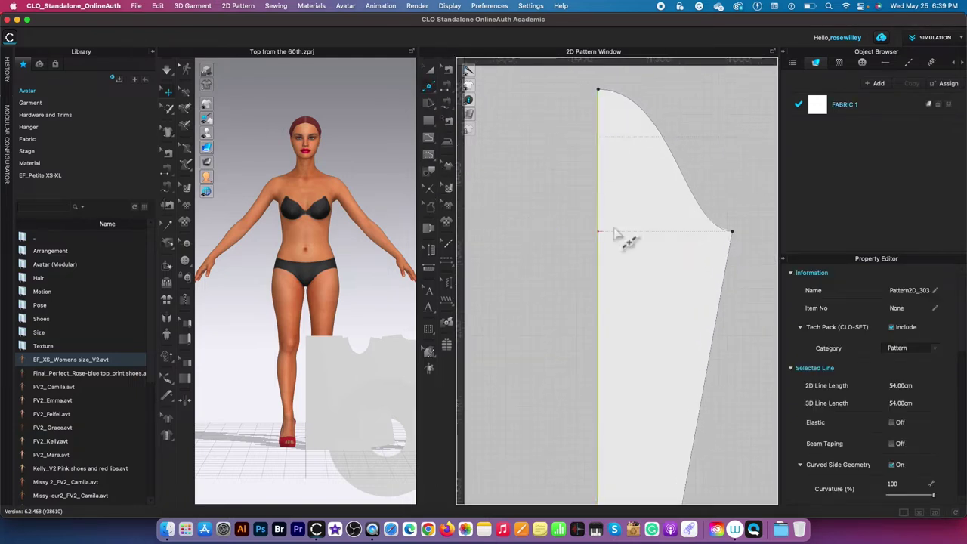
pyautogui.scroll(5, 616, 234)
pyautogui.click(568, 243)
pyautogui.scroll(-5, 617, 223)
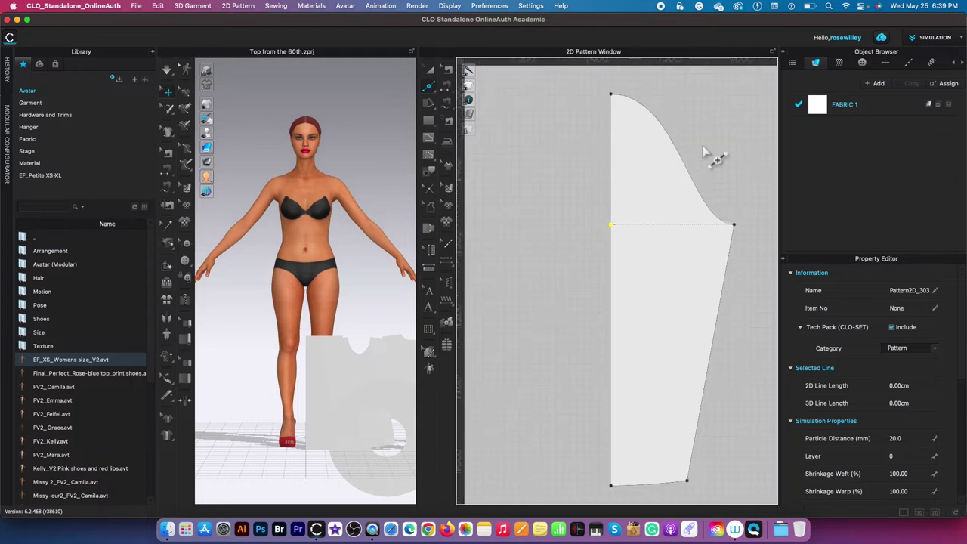
pyautogui.click(612, 160)
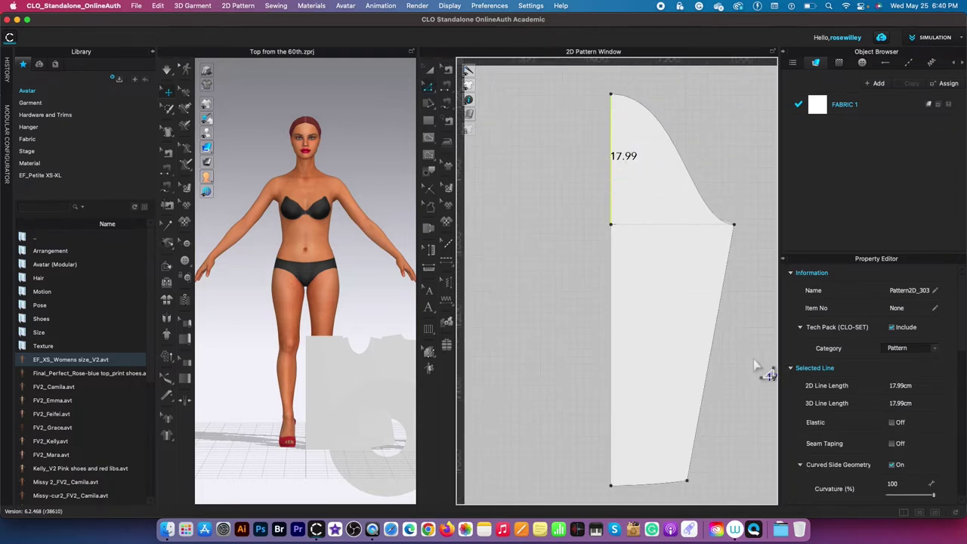
pyautogui.click(429, 70)
pyautogui.click(622, 305)
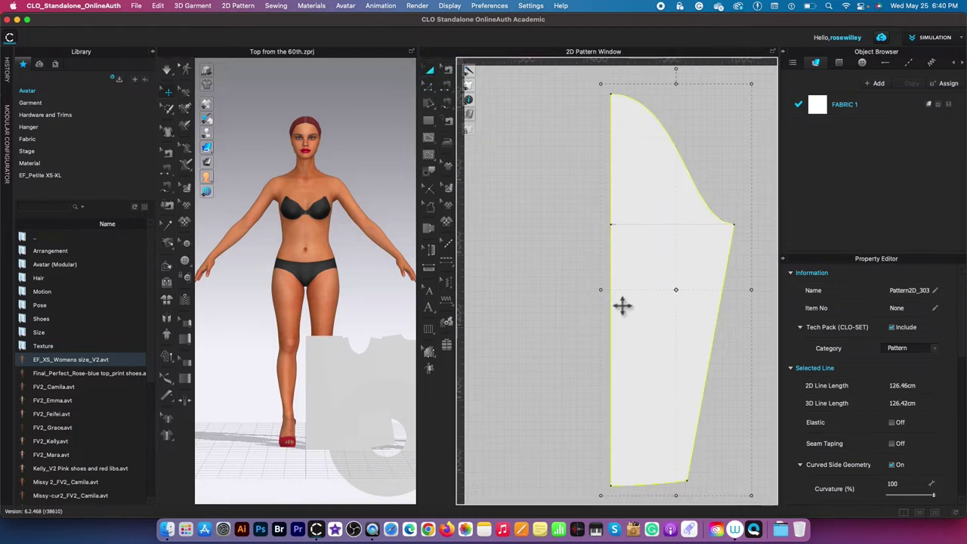
pyautogui.rightClick(617, 194)
pyautogui.click(566, 379)
pyautogui.scroll(-3, 699, 201)
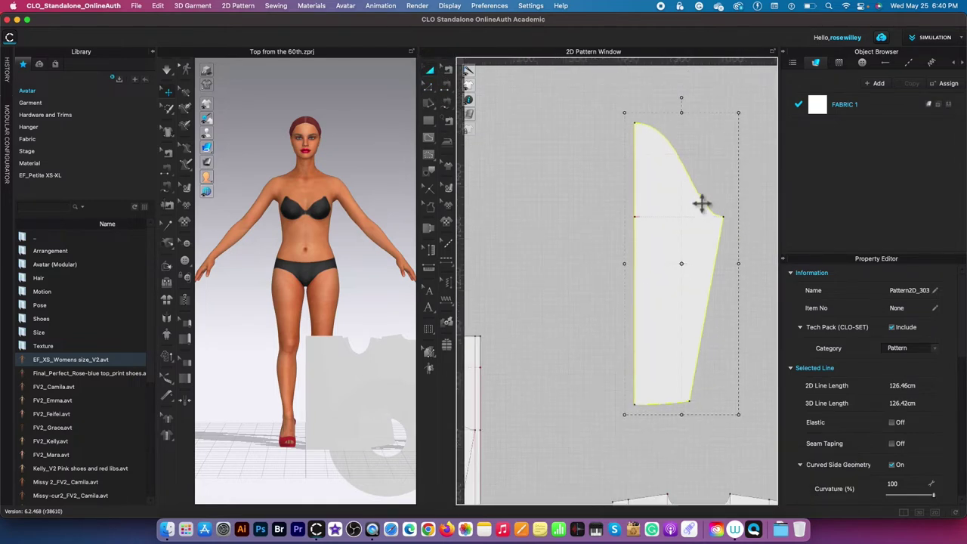
pyautogui.click(719, 148)
# Step: Delete the added point and the notch from the straight edge, and unfold the half sleeve symmetrically about that edge
pyautogui.click(429, 86)
pyautogui.moveTo(617, 195); pyautogui.dragTo(668, 274)
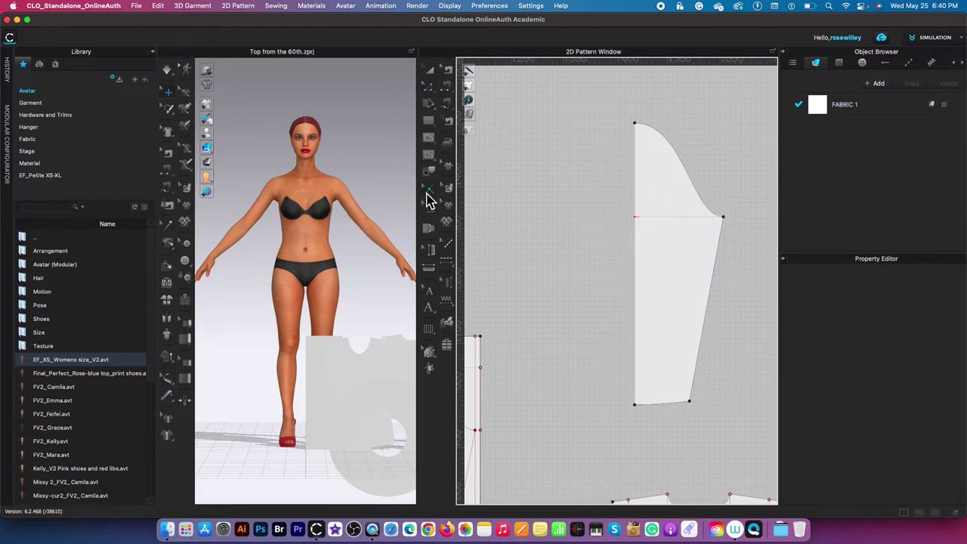
pyautogui.click(636, 217)
pyautogui.press('Delete')
pyautogui.rightClick(637, 205)
pyautogui.click(695, 319)
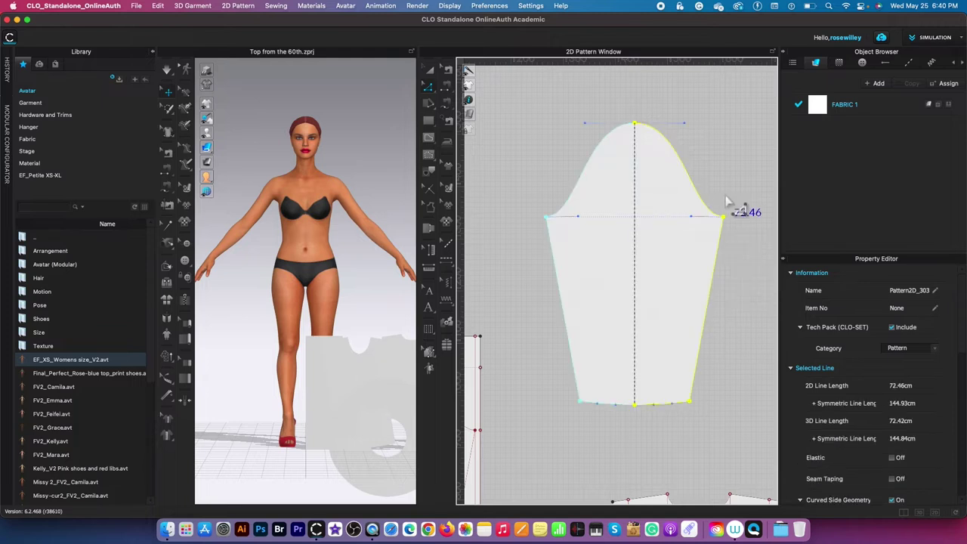
# Step: Remove the linked editing from the unfolded sleeve
pyautogui.click(430, 71)
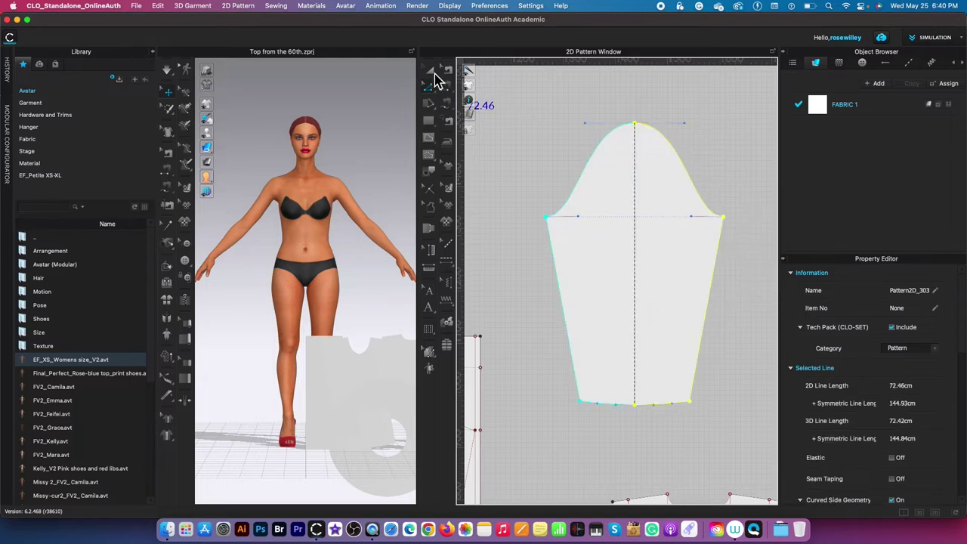
pyautogui.rightClick(657, 177)
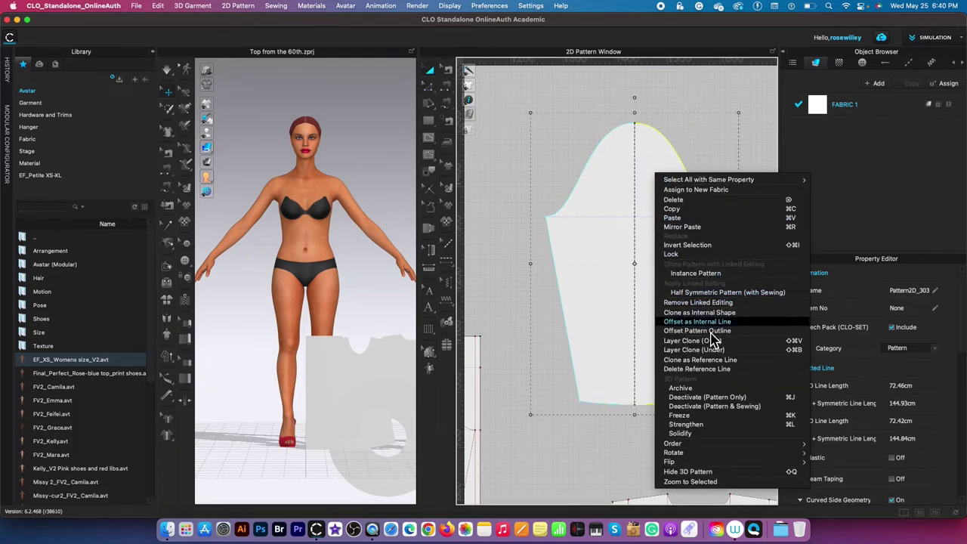
pyautogui.click(701, 303)
pyautogui.click(702, 131)
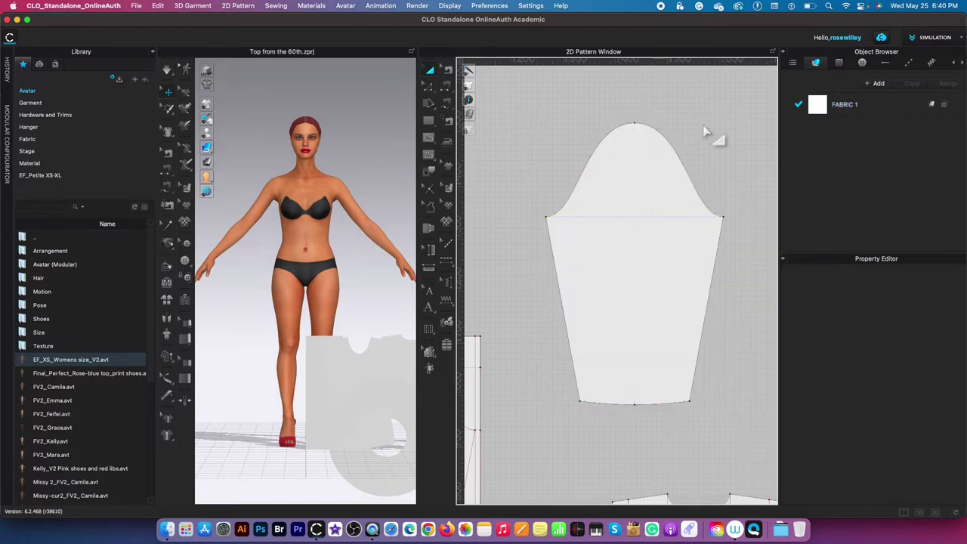
# Step: Draw a vertical internal line down the sleeve's centre, 54 cm long, from the cap's top to the hem
pyautogui.click(635, 404)
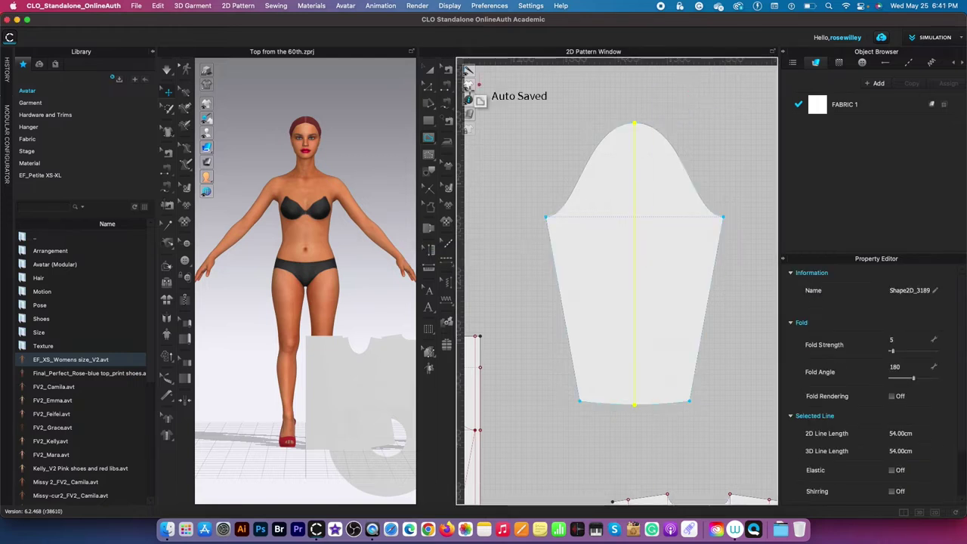
pyautogui.rightClick(636, 217)
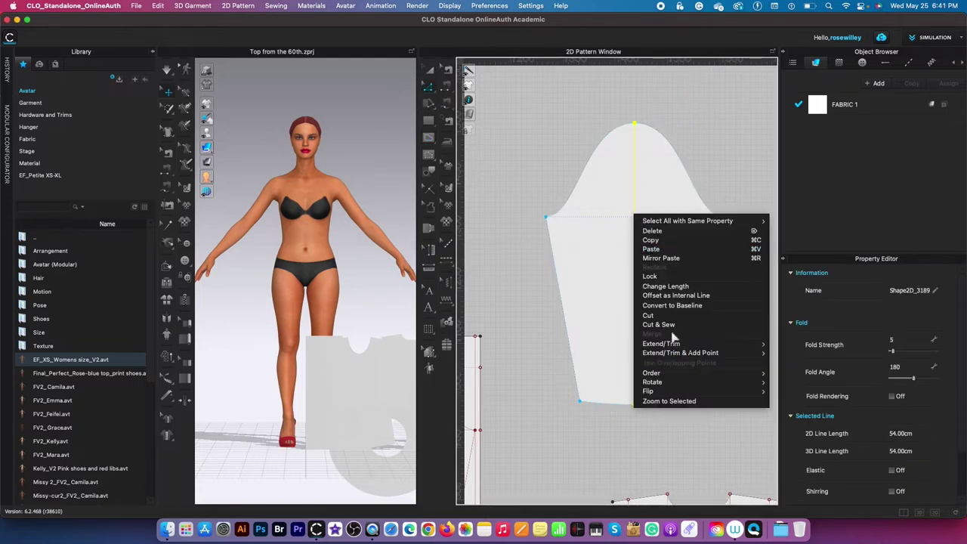
pyautogui.click(712, 190)
# Step: Add a point on the sleeve's centre line at the horizontal baseline and check the length of the segment above it
pyautogui.scroll(3, 734, 125)
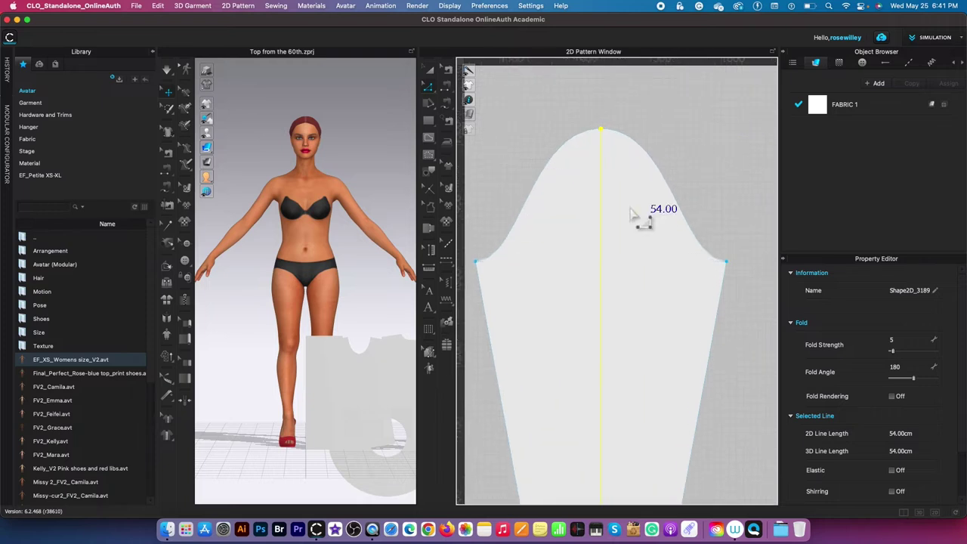
pyautogui.click(602, 263)
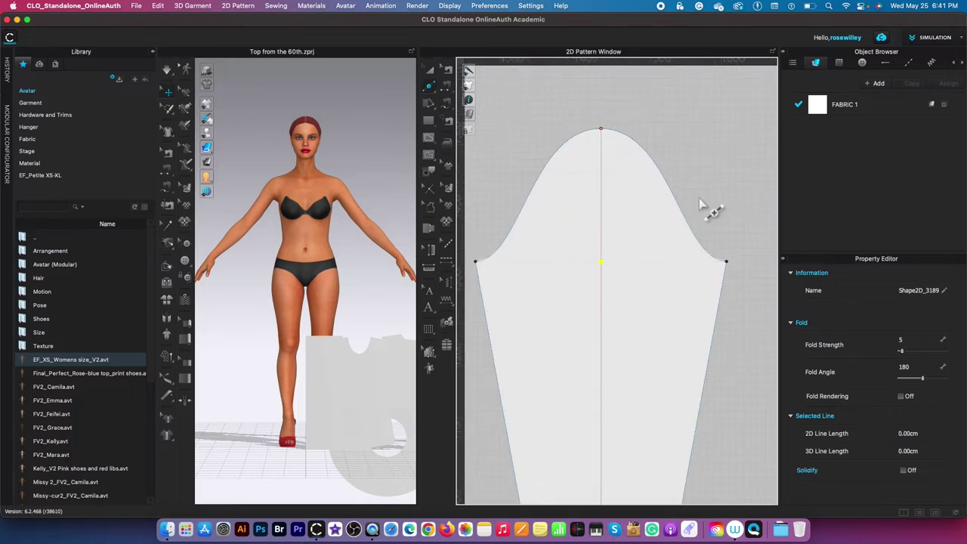
pyautogui.click(602, 201)
pyautogui.scroll(-5, 693, 191)
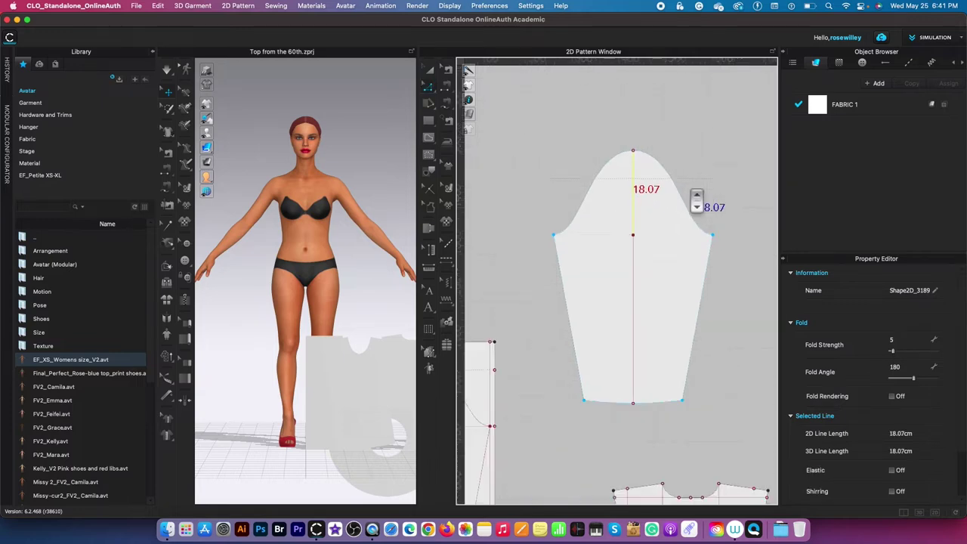
pyautogui.scroll(5, 711, 195)
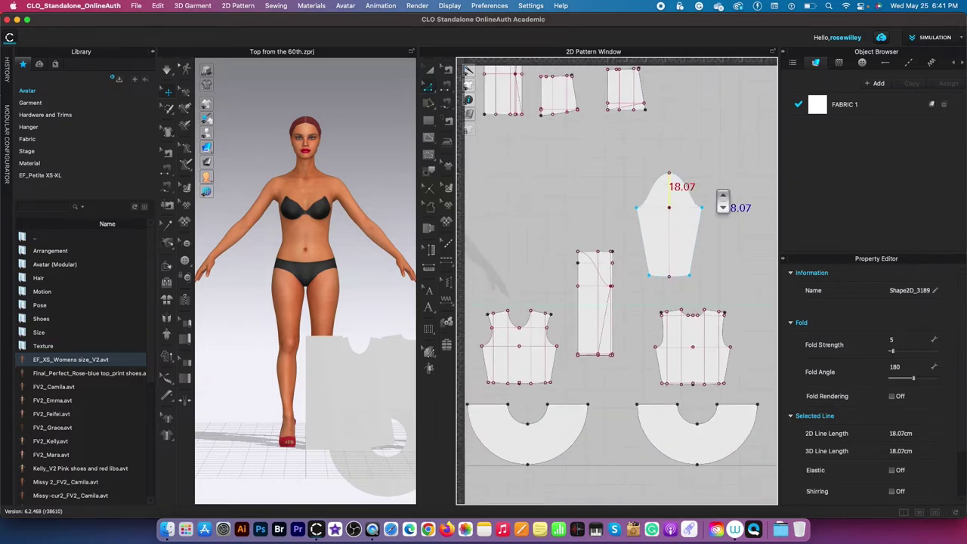
pyautogui.scroll(-5, 714, 196)
pyautogui.click(429, 70)
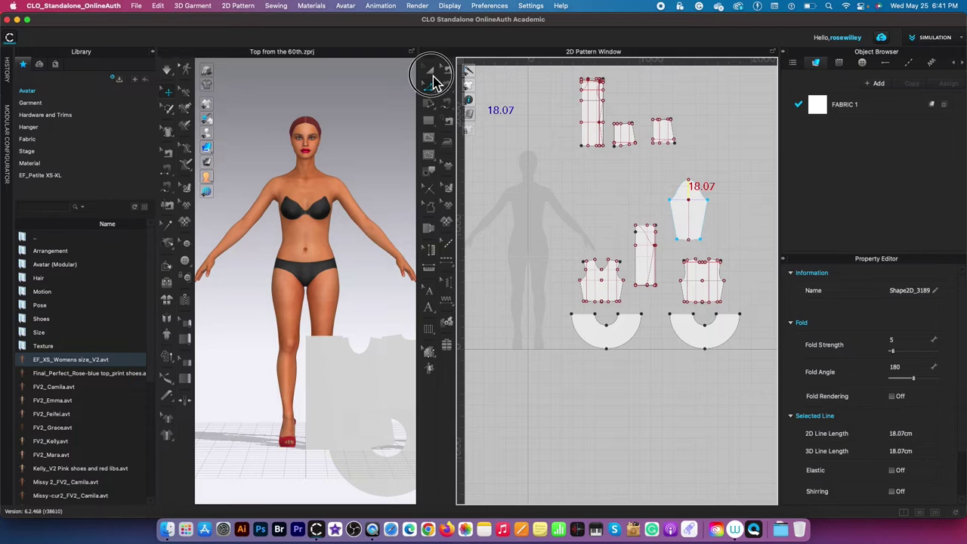
pyautogui.click(724, 166)
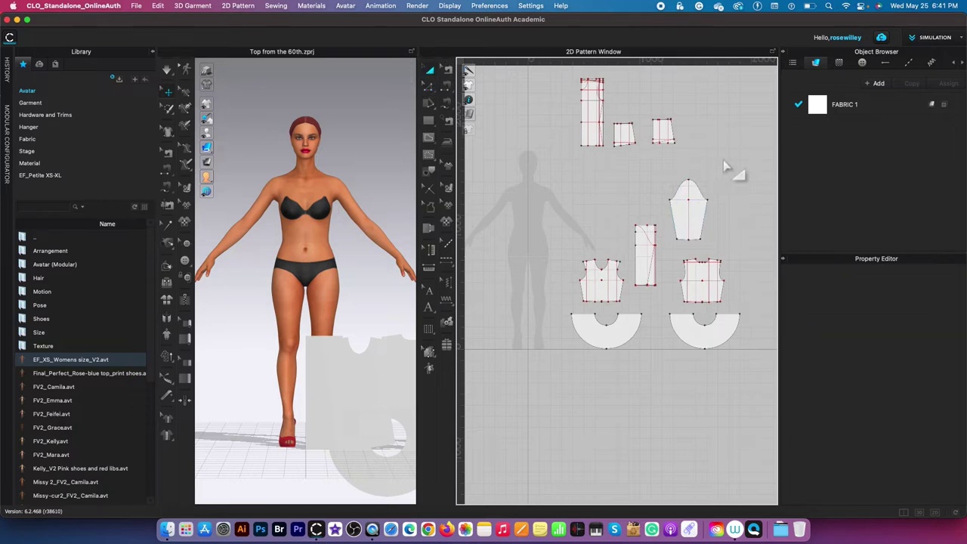
# Step: Move the sleeve drafting rectangle above the finished sleeve, beside the other drafting pieces
pyautogui.scroll(5, 643, 285)
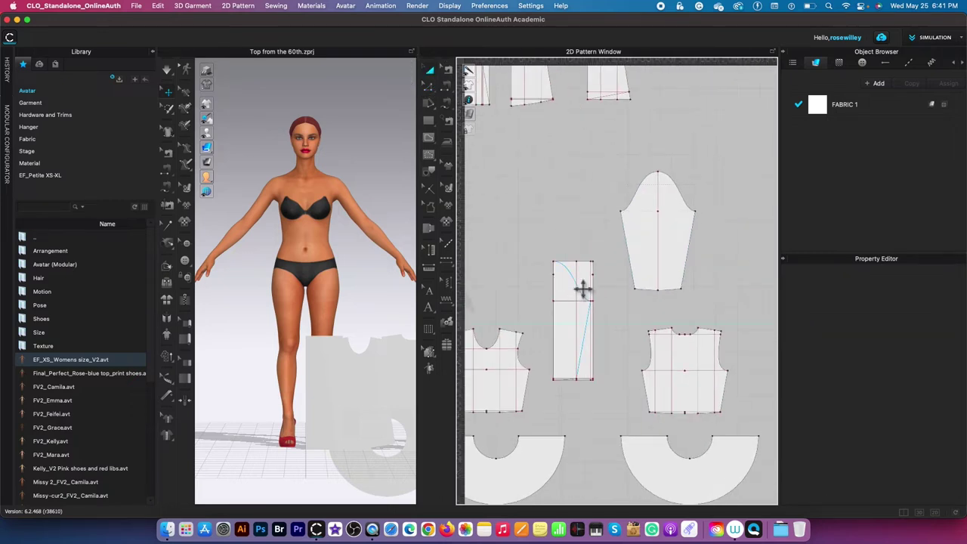
pyautogui.scroll(-3, 567, 287)
pyautogui.moveTo(573, 291); pyautogui.dragTo(644, 94)
pyautogui.scroll(-4, 663, 144)
pyautogui.scroll(2, 670, 115)
pyautogui.scroll(-5, 706, 135)
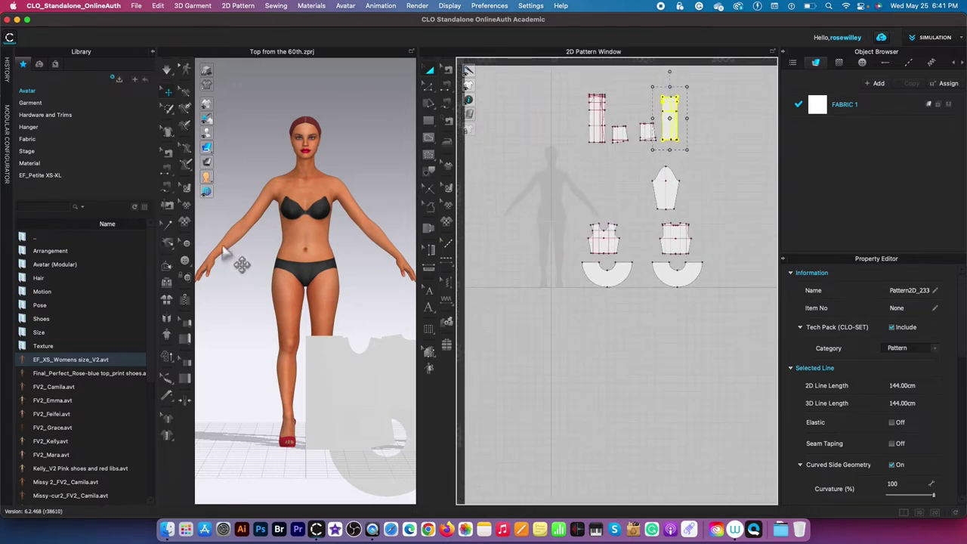
# Step: Reset the arrangement of all pieces in the 3D view to match their 2D layout
pyautogui.click(172, 299)
pyautogui.scroll(-2, 741, 158)
pyautogui.scroll(2, 746, 169)
# Step: Deactivate the four drafting pieces in the upper row, pattern only
pyautogui.click(730, 104)
pyautogui.moveTo(731, 106); pyautogui.dragTo(737, 185, button='middle')
pyautogui.moveTo(555, 131); pyautogui.dragTo(742, 237)
pyautogui.rightClick(667, 200)
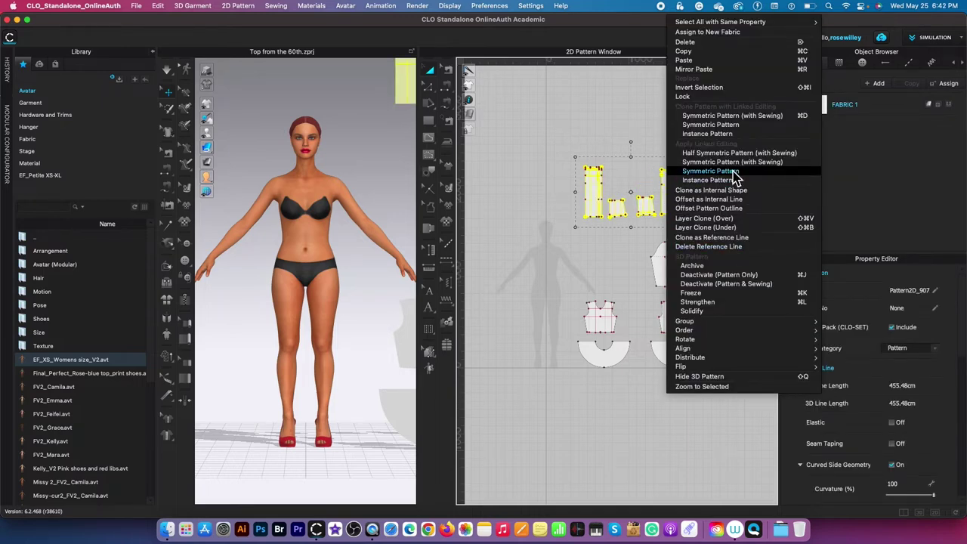
pyautogui.click(718, 274)
pyautogui.scroll(3, 608, 427)
pyautogui.scroll(2, 609, 427)
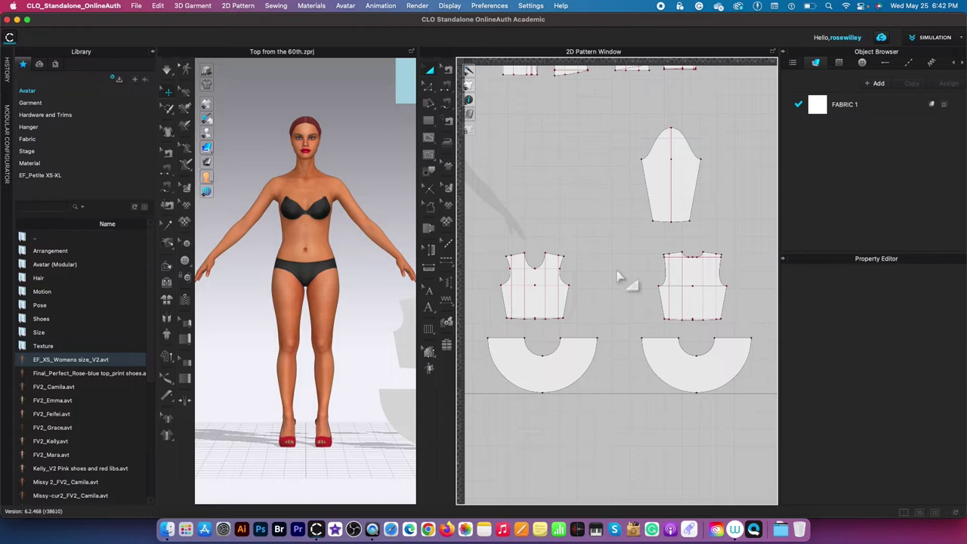
# Step: Move the sleeve piece down so it sits between the front and back bodice pieces
pyautogui.moveTo(660, 176); pyautogui.dragTo(607, 272)
pyautogui.click(705, 194)
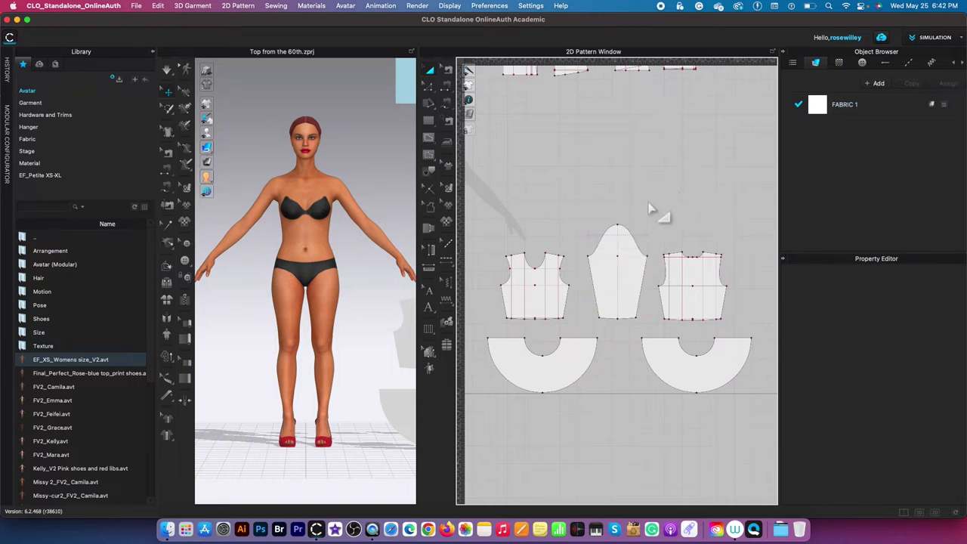
pyautogui.scroll(1, 654, 213)
pyautogui.moveTo(739, 198); pyautogui.dragTo(738, 220)
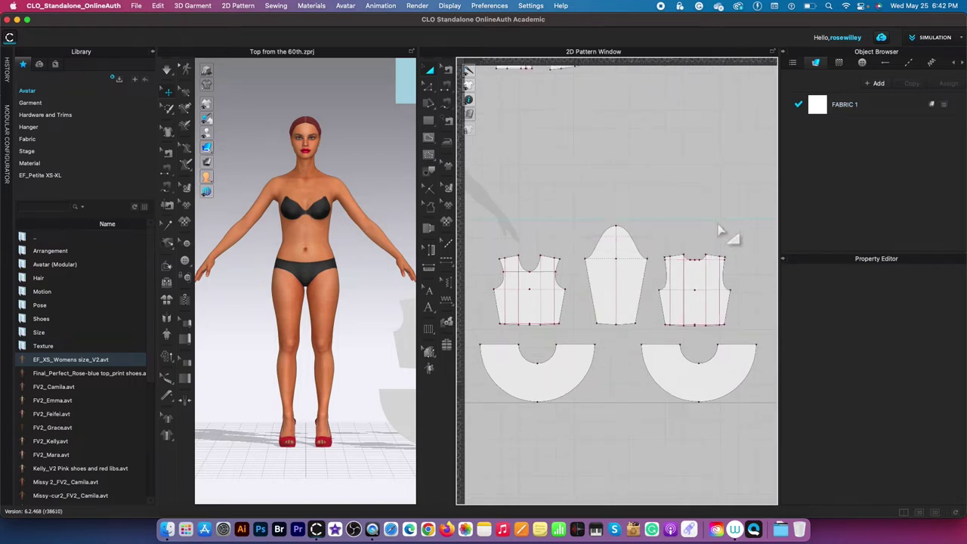
pyautogui.rightClick(719, 222)
pyautogui.click(767, 233)
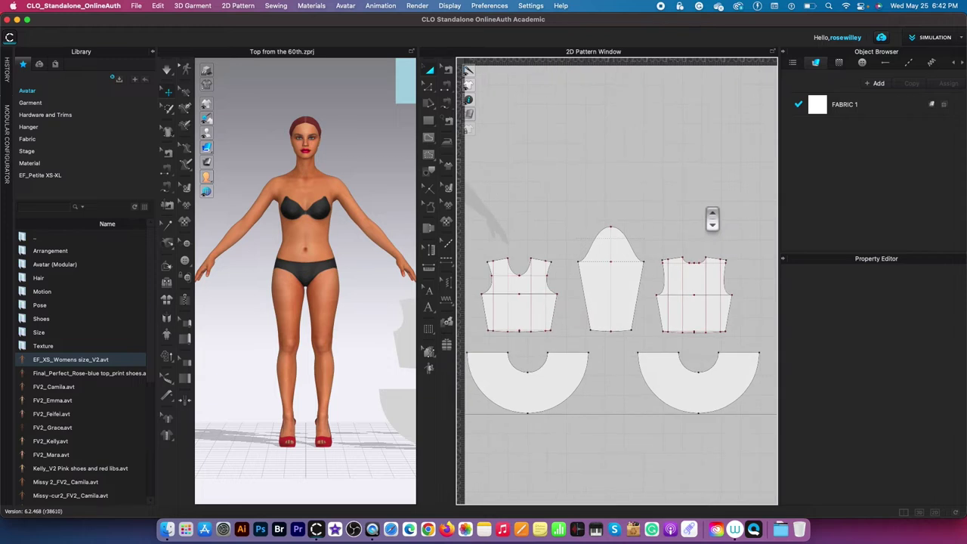
# Step: Split the sleeve cap's left curve with a point 9 cm from the underarm corner
pyautogui.scroll(3, 701, 213)
pyautogui.scroll(-2, 700, 213)
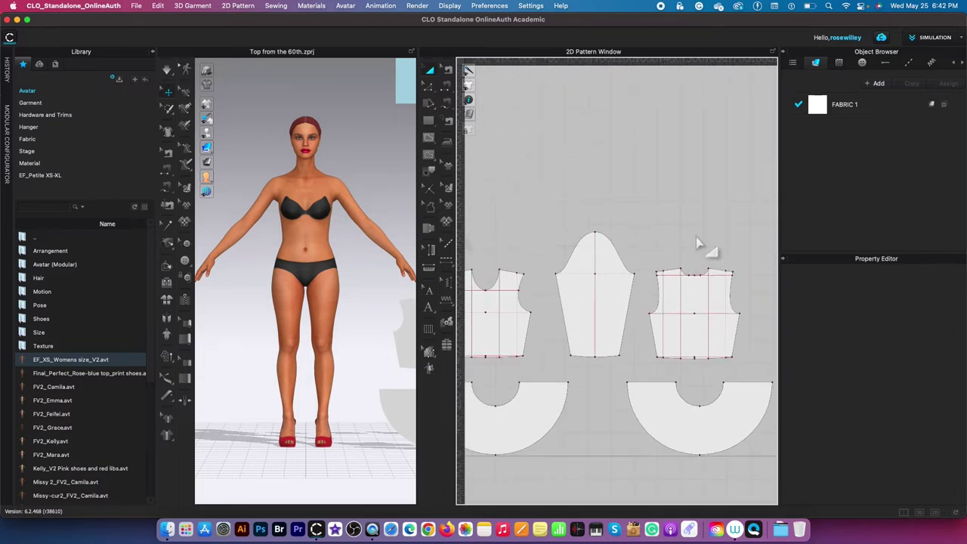
pyautogui.scroll(1, 680, 234)
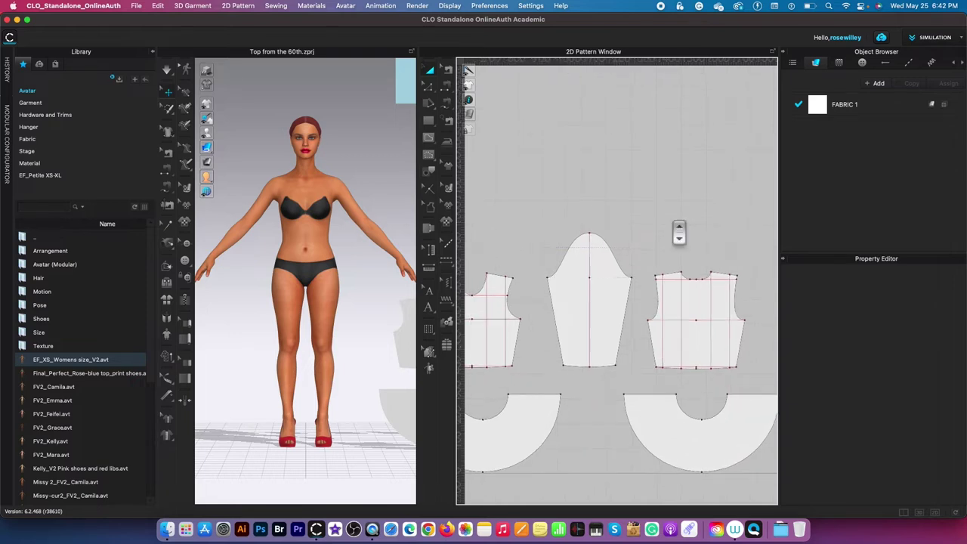
pyautogui.rightClick(563, 259)
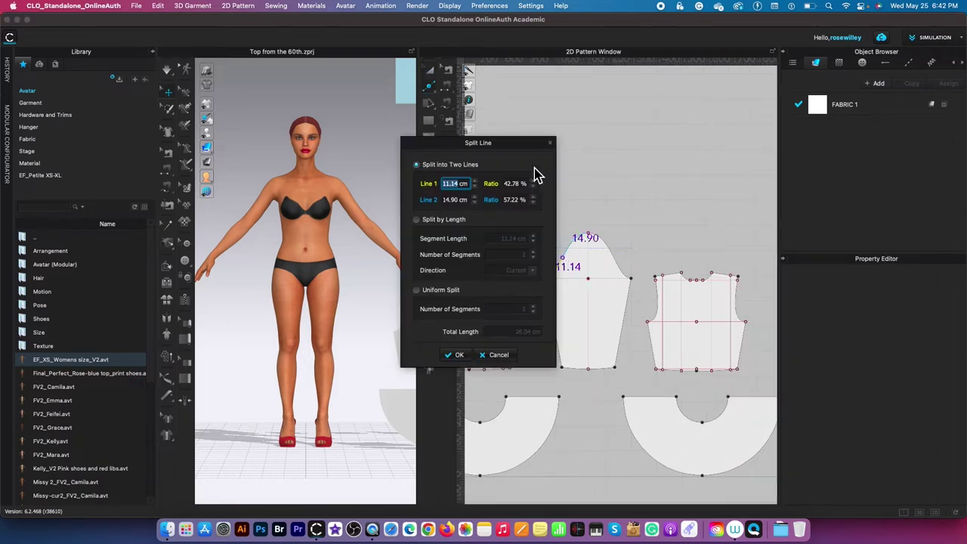
pyautogui.moveTo(525, 145); pyautogui.dragTo(446, 146)
pyautogui.write('9')
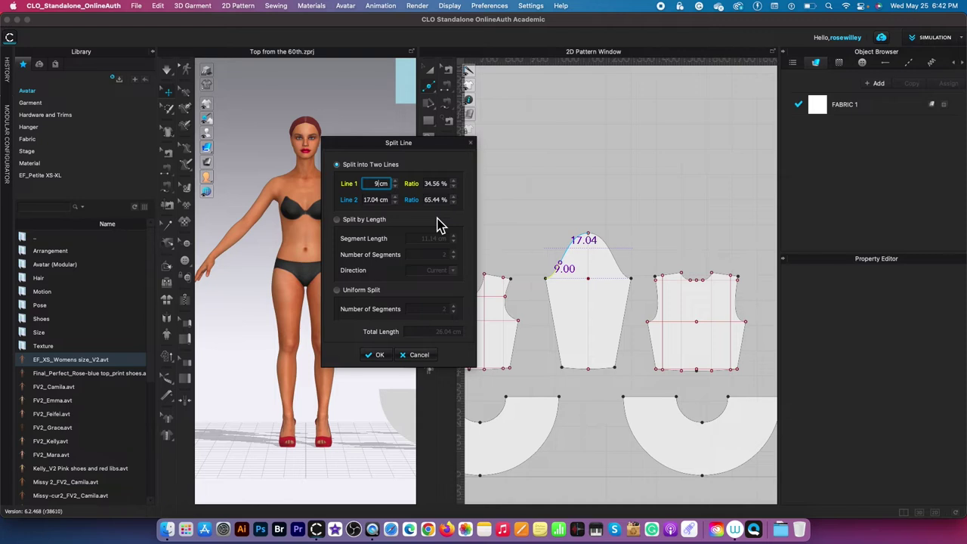
pyautogui.press('Return')
# Step: Try to add a second point 2 cm above the first one on the sleeve cap's left curve
pyautogui.rightClick(565, 258)
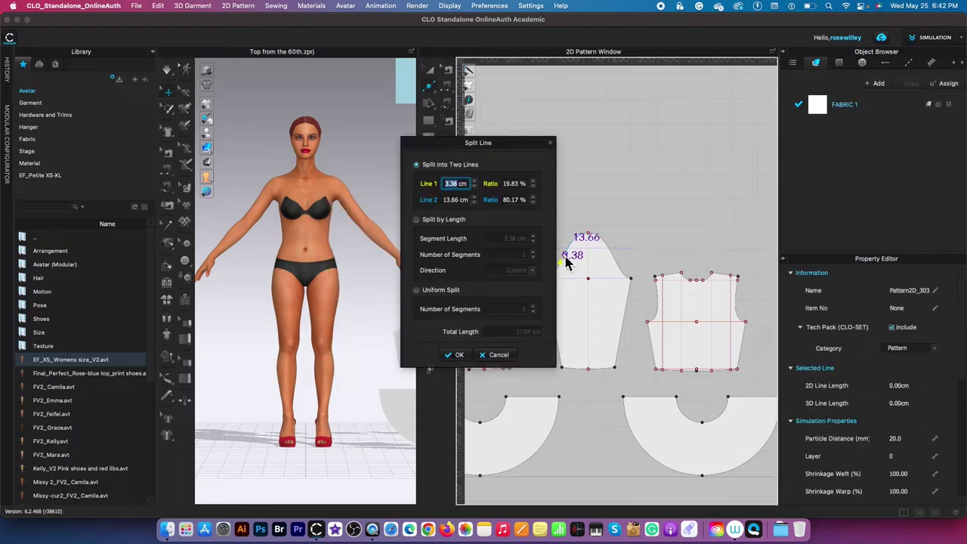
pyautogui.write('11')
pyautogui.moveTo(529, 146); pyautogui.dragTo(461, 142)
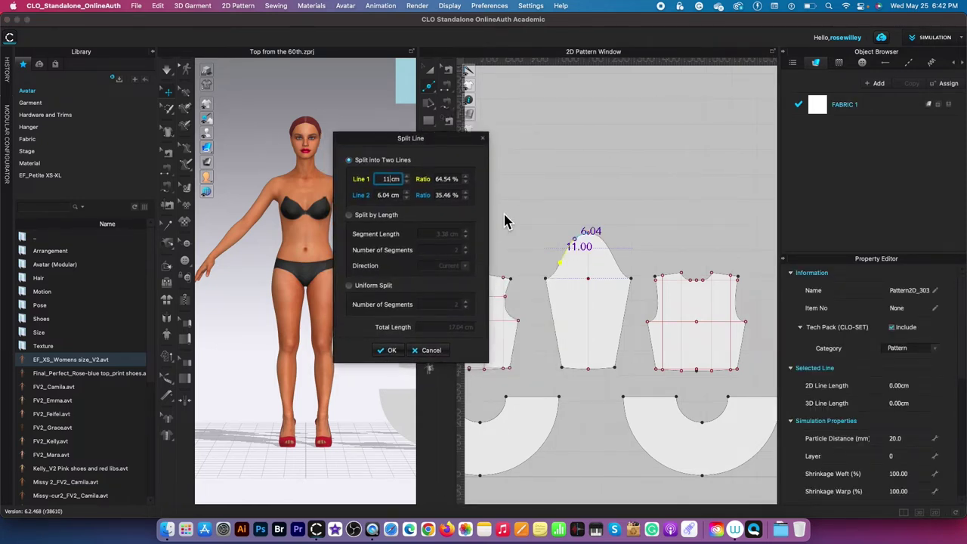
pyautogui.press('BackSpace')
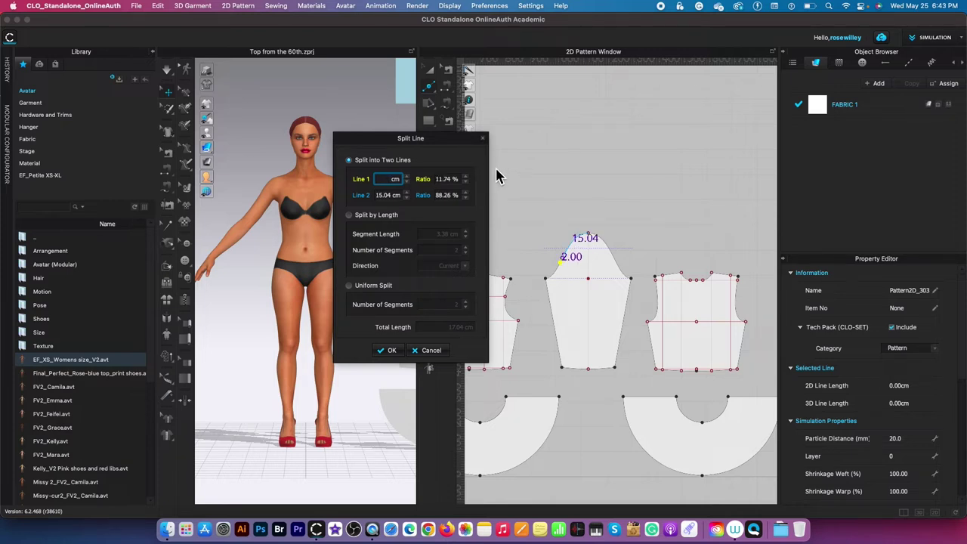
pyautogui.click(387, 350)
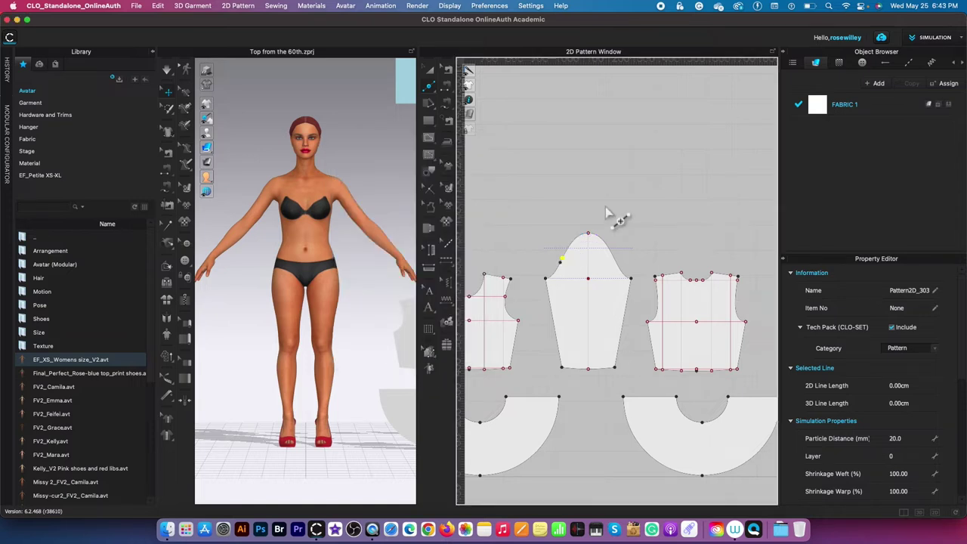
pyautogui.scroll(5, 604, 257)
pyautogui.click(540, 189)
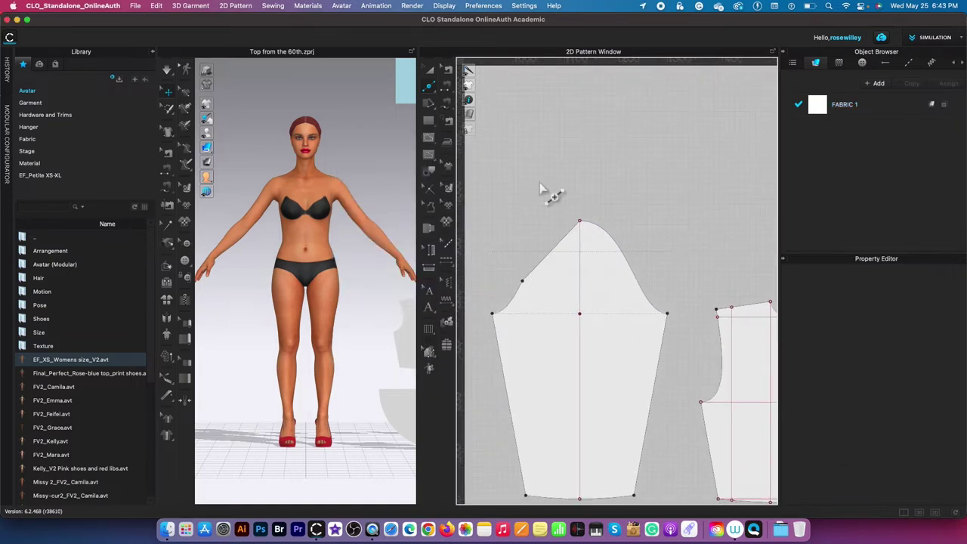
# Step: Split the upper part of the left cap curve 2 cm above the existing point to form a double notch position
pyautogui.click(531, 272)
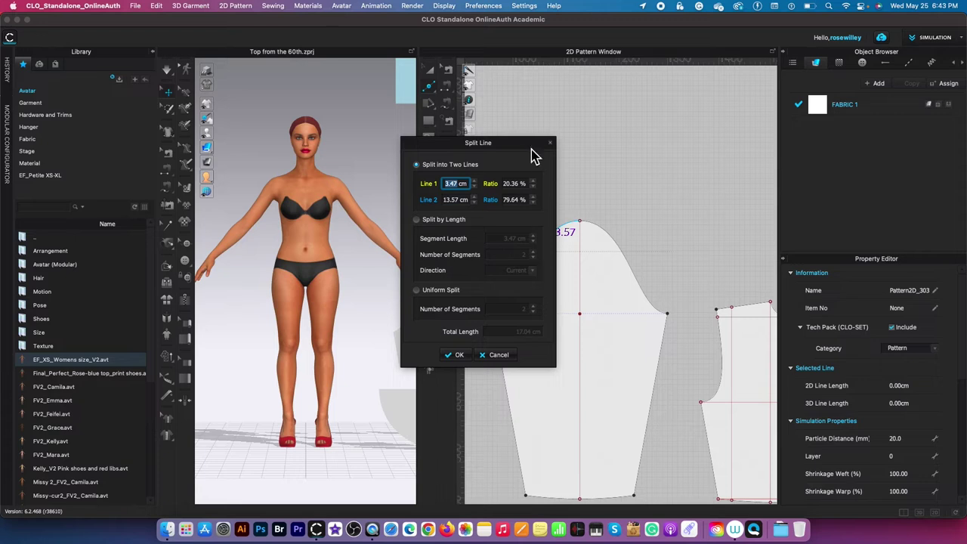
pyautogui.moveTo(529, 146); pyautogui.dragTo(405, 140)
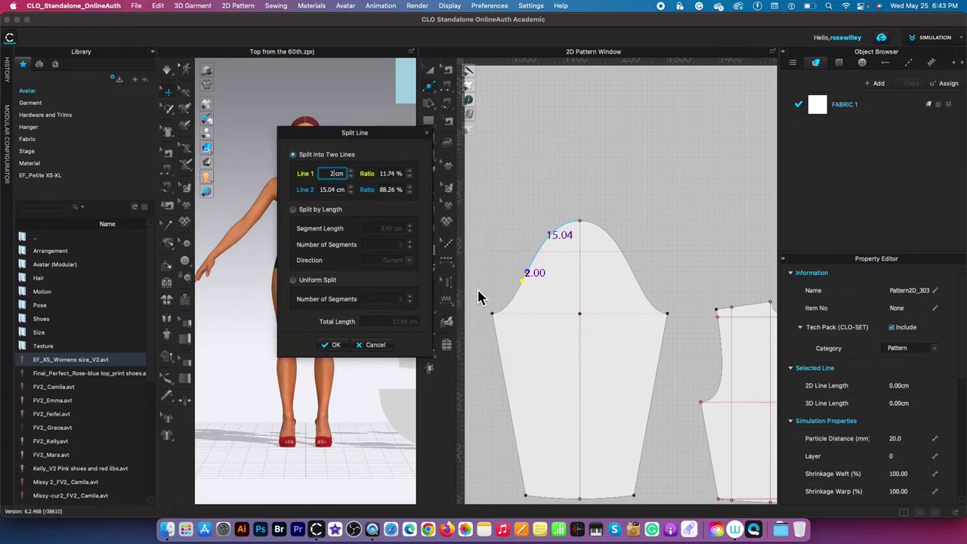
pyautogui.press('Return')
# Step: Split the sleeve cap's right curve with a single point 9 cm from the underarm corner
pyautogui.scroll(-3, 580, 229)
pyautogui.scroll(2, 580, 229)
pyautogui.rightClick(628, 268)
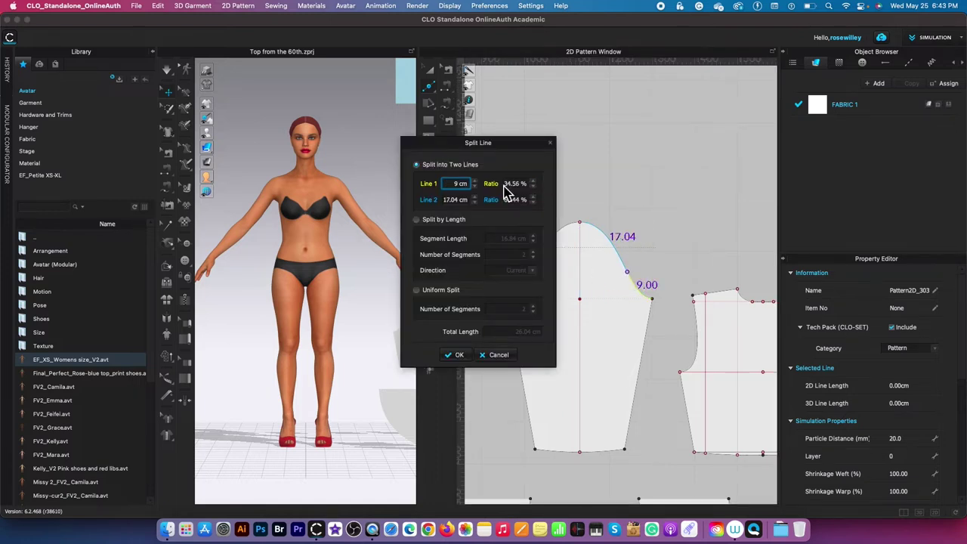
pyautogui.click(463, 355)
pyautogui.scroll(-3, 650, 233)
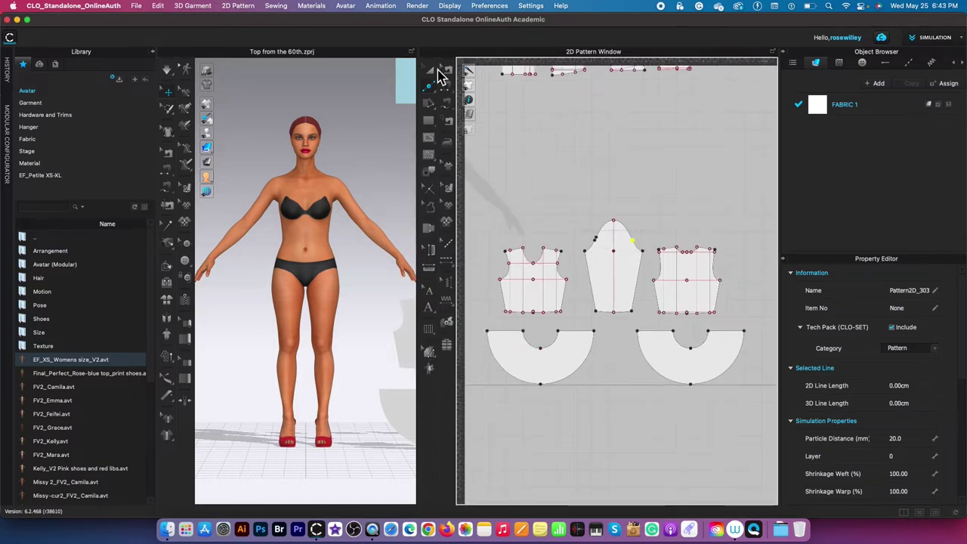
# Step: Flip the sleeve piece horizontally so its two-point side faces the back bodice
pyautogui.rightClick(625, 257)
pyautogui.click(570, 159)
pyautogui.scroll(-3, 569, 160)
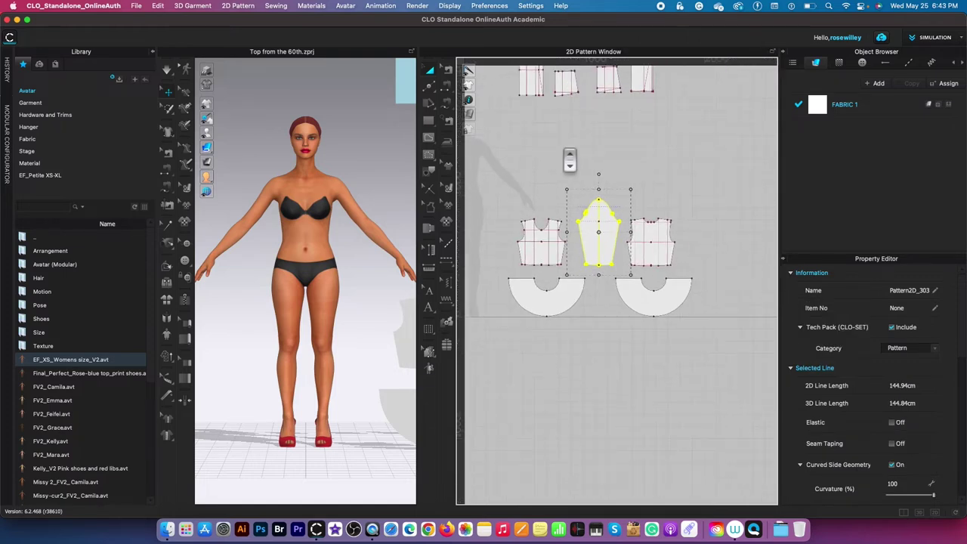
pyautogui.rightClick(610, 250)
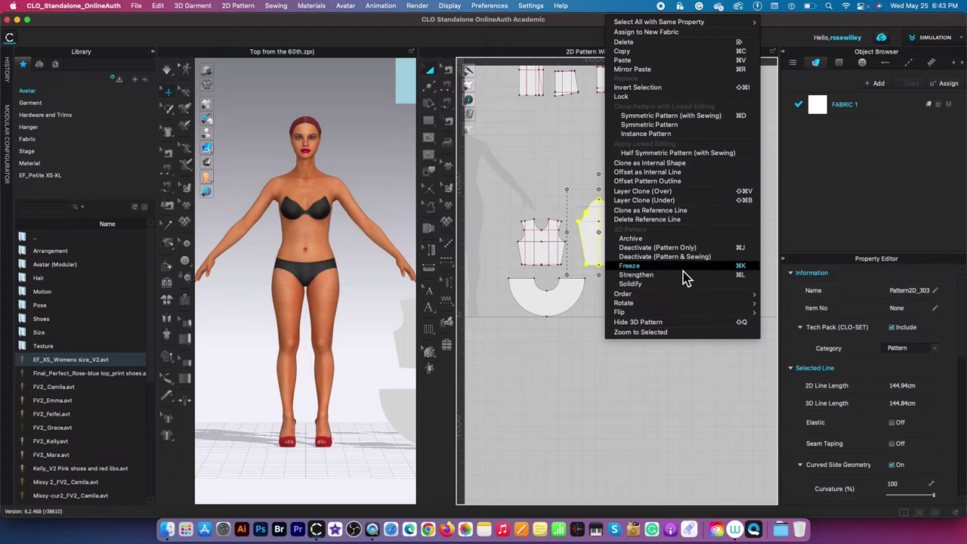
pyautogui.moveTo(659, 295)
pyautogui.moveTo(673, 313)
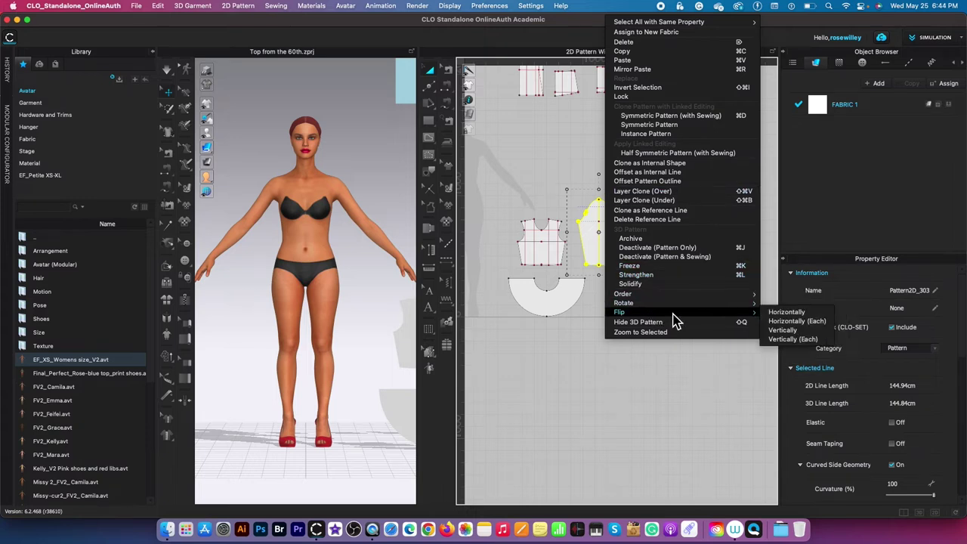
pyautogui.click(792, 315)
pyautogui.scroll(3, 640, 189)
pyautogui.click(640, 191)
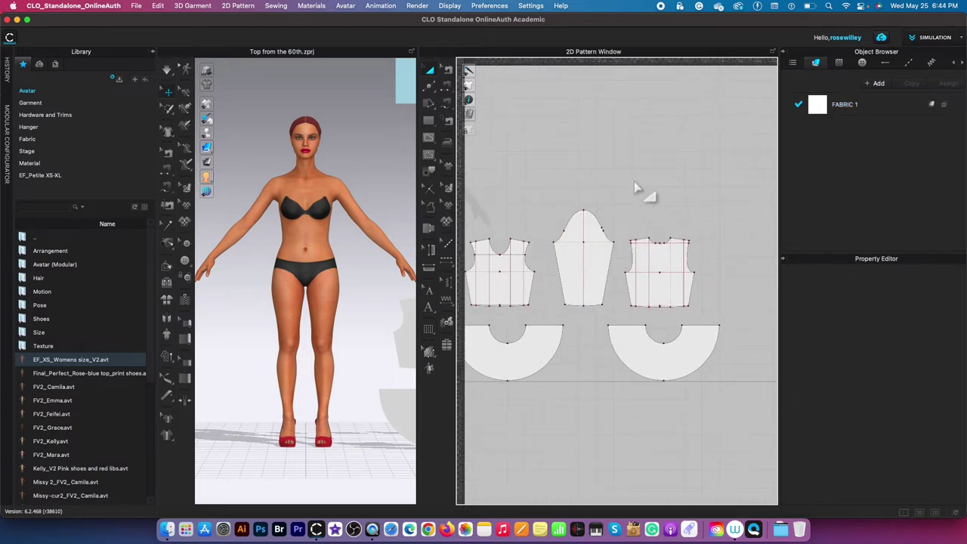
# Step: Sew the front bodice's full waistline to the inner curve of the peplum below it with Free Sewing
pyautogui.scroll(1, 641, 192)
pyautogui.scroll(-3, 644, 194)
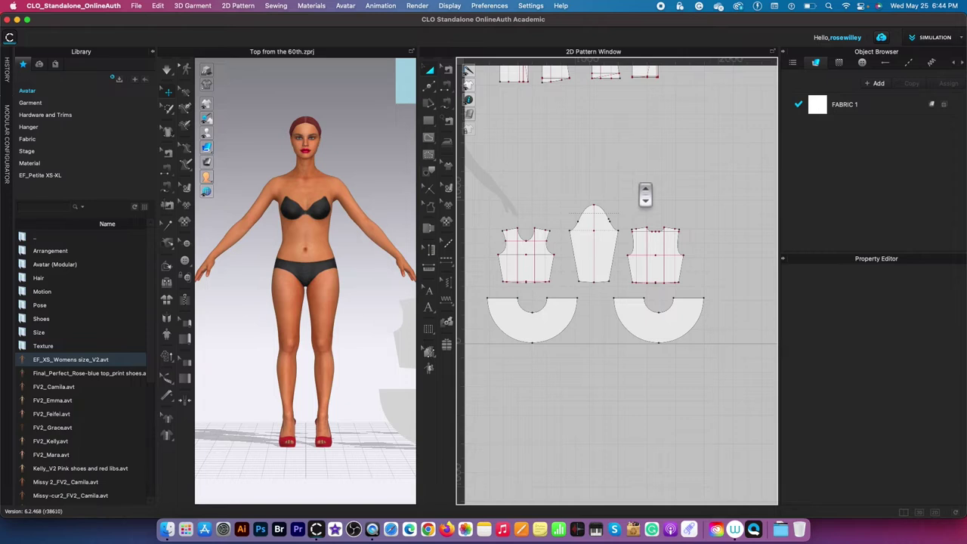
pyautogui.scroll(-1, 646, 195)
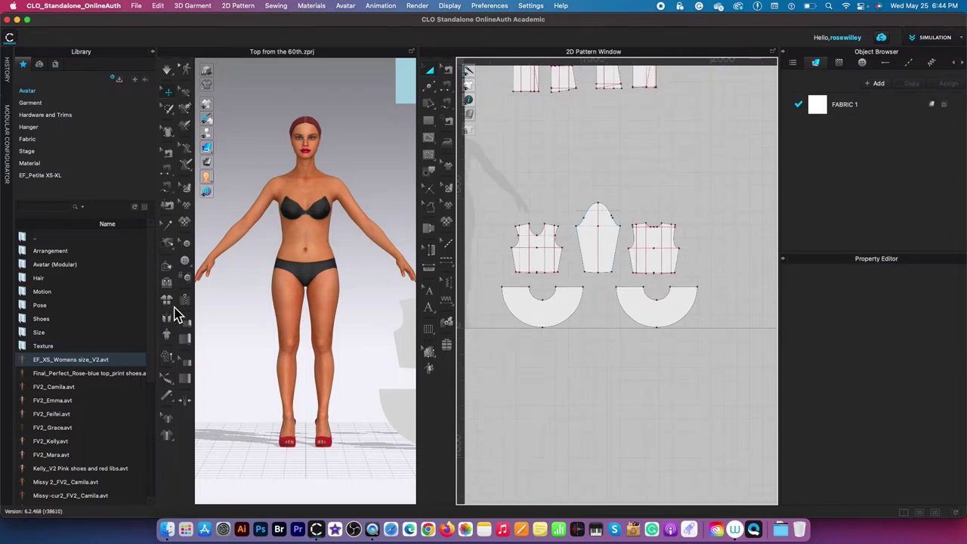
pyautogui.scroll(1, 593, 211)
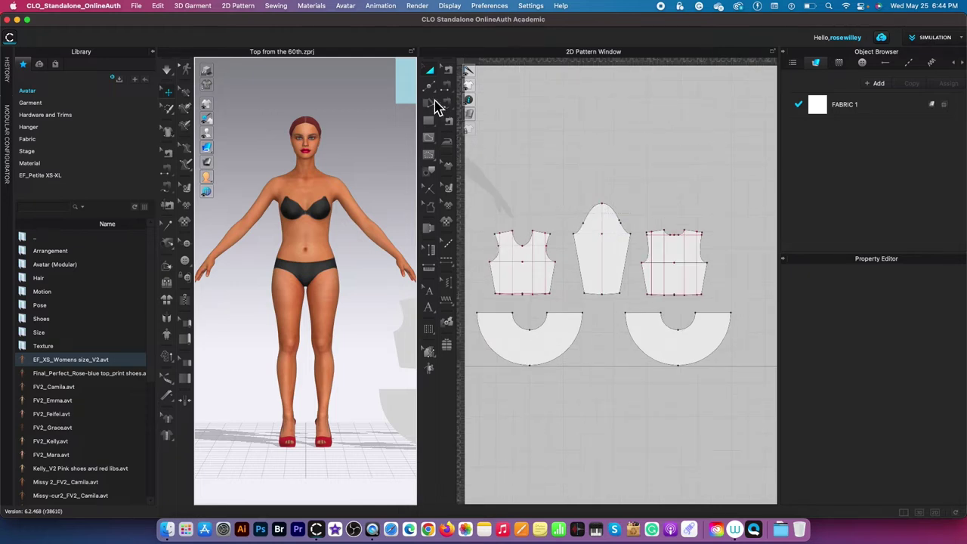
pyautogui.click(446, 86)
pyautogui.scroll(2, 512, 306)
pyautogui.click(451, 109)
pyautogui.click(491, 287)
pyautogui.click(569, 288)
pyautogui.click(517, 315)
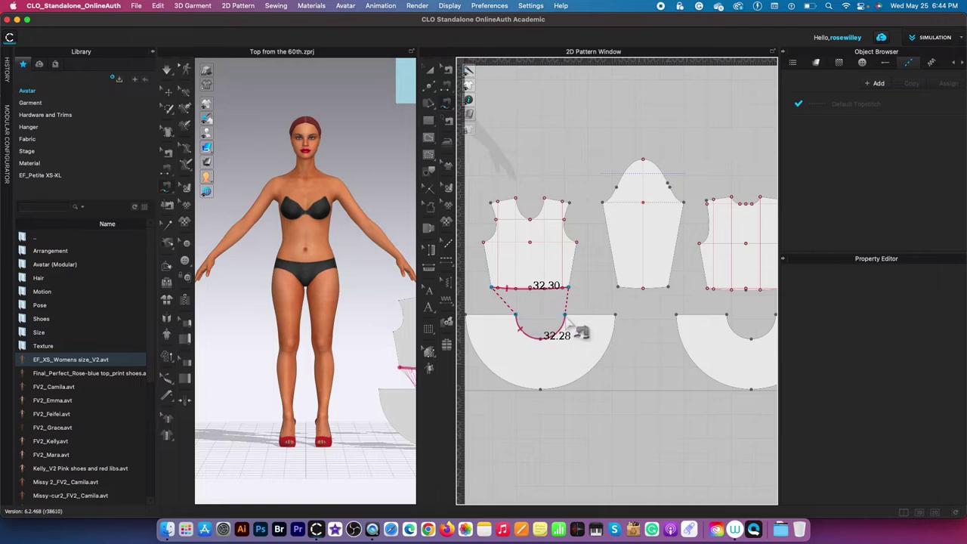
pyautogui.click(566, 315)
# Step: Sew the back bodice's full waistline to the inner curve of the back peplum with Free Sewing
pyautogui.scroll(-2, 572, 296)
pyautogui.scroll(2, 756, 293)
pyautogui.click(656, 291)
pyautogui.click(730, 290)
pyautogui.click(676, 316)
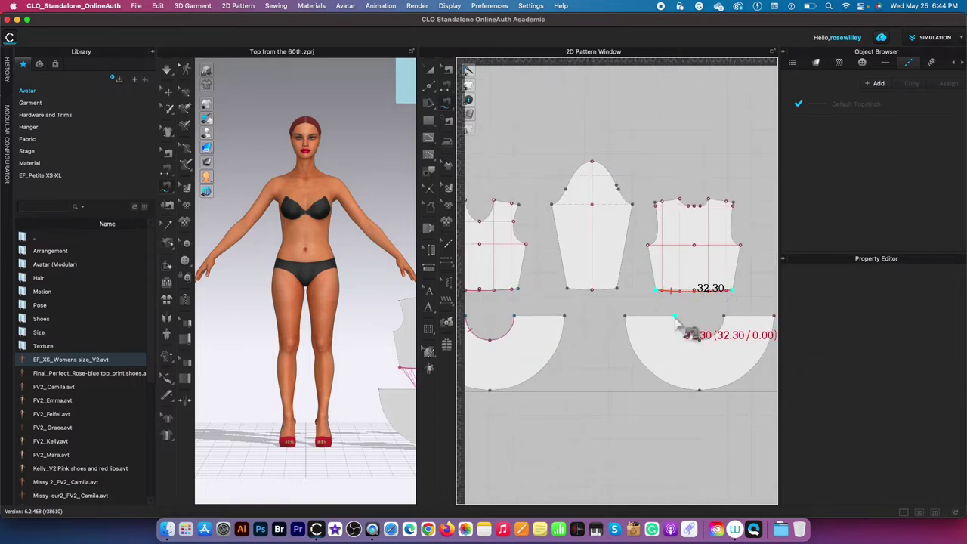
pyautogui.click(725, 317)
# Step: Sew the sleeve's two underarm edges together from the underarm corners down to the hem
pyautogui.click(554, 205)
pyautogui.click(568, 290)
pyautogui.click(631, 205)
pyautogui.click(619, 289)
pyautogui.scroll(-2, 560, 261)
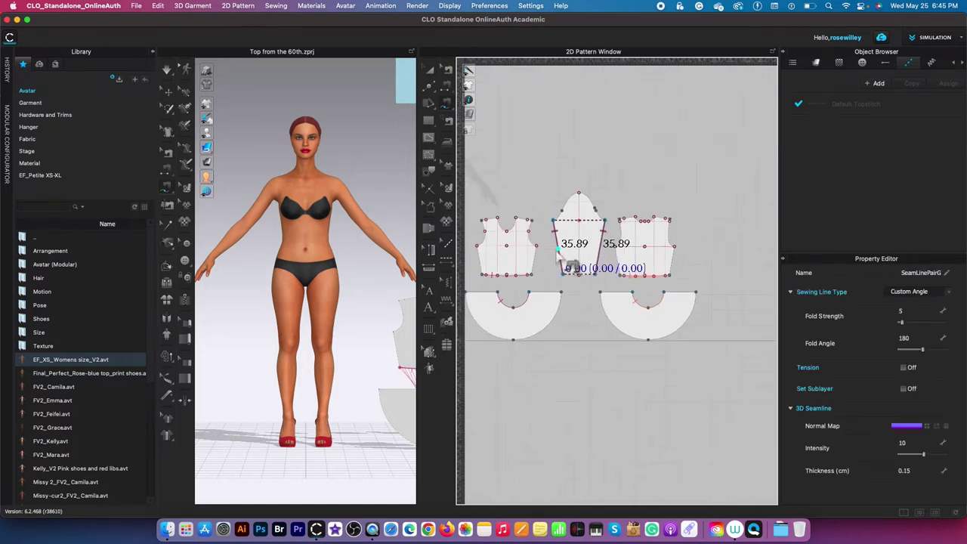
# Step: Sew the front bodice's side edge beside the sleeve to the facing side edge of the back bodice, from underarm to hem
pyautogui.scroll(2, 560, 261)
pyautogui.click(537, 248)
pyautogui.click(532, 278)
pyautogui.click(622, 247)
pyautogui.click(625, 279)
pyautogui.scroll(-2, 600, 250)
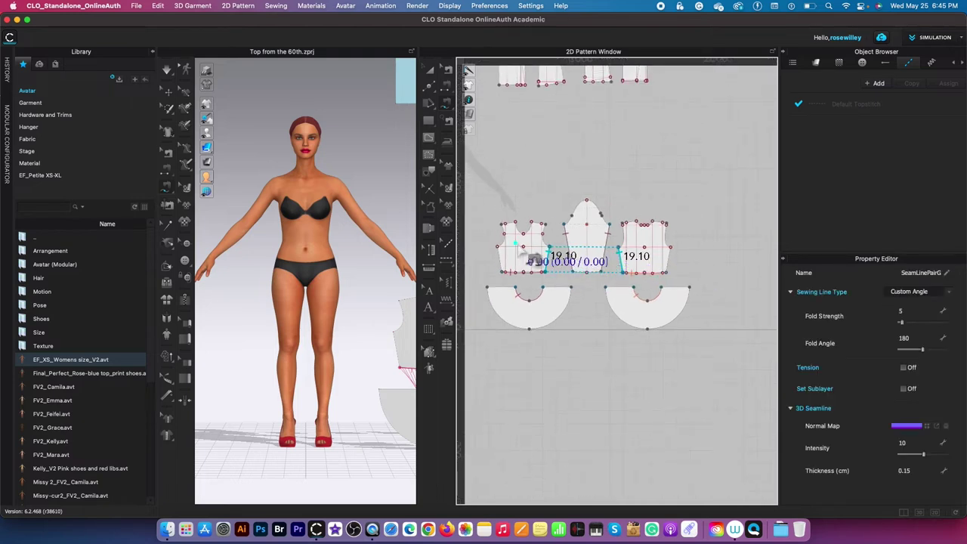
# Step: Sew the outer side edges of the front and back bodice together from underarm to hem
pyautogui.click(499, 247)
pyautogui.click(502, 272)
pyautogui.click(669, 247)
pyautogui.click(666, 272)
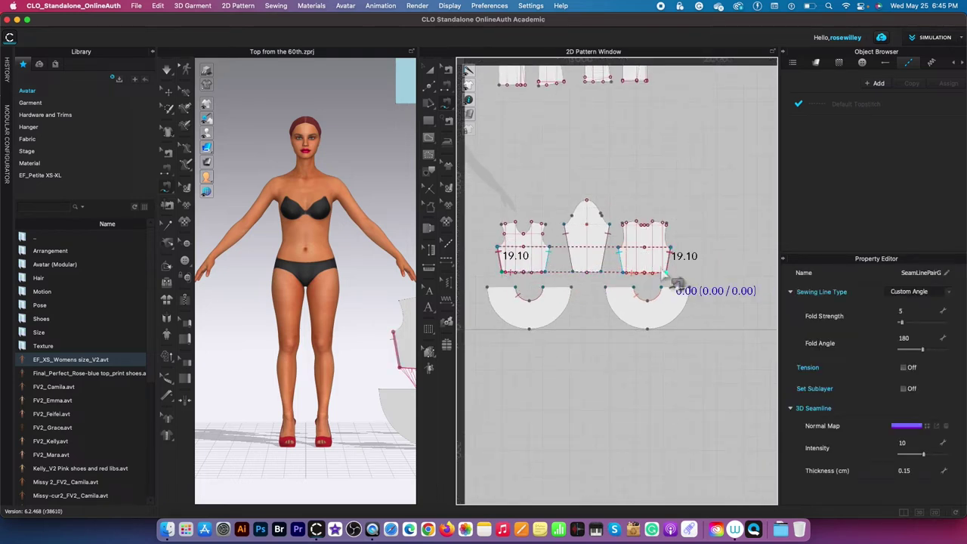
# Step: Add a point on the front bodice's armhole beside the sleeve, 9 cm from the underarm
pyautogui.scroll(2, 605, 198)
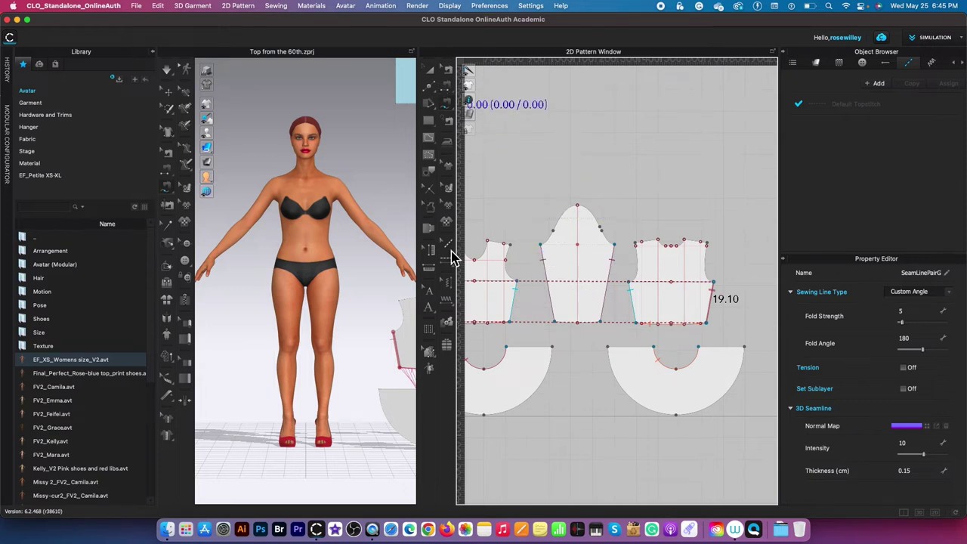
pyautogui.scroll(2, 483, 291)
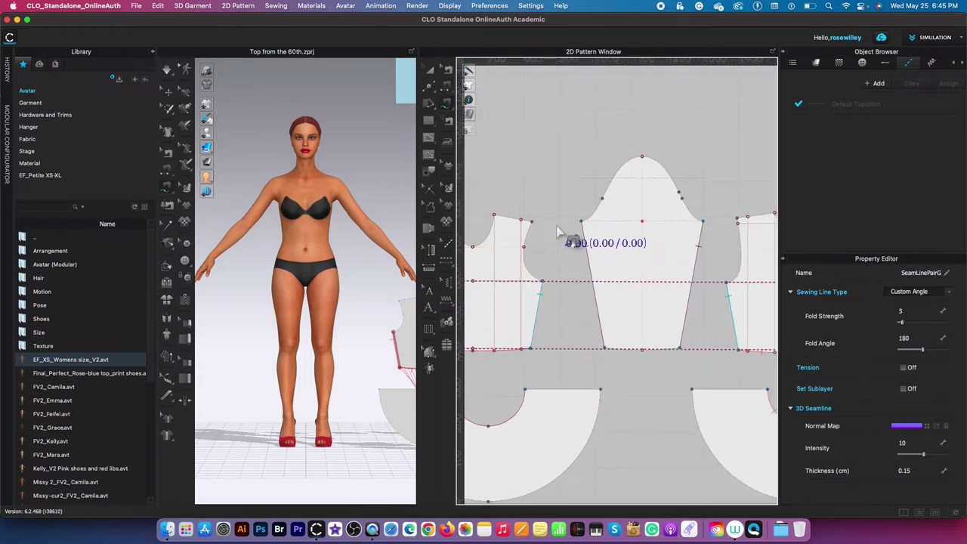
pyautogui.scroll(-1, 563, 236)
pyautogui.scroll(-1, 561, 232)
pyautogui.press('x')
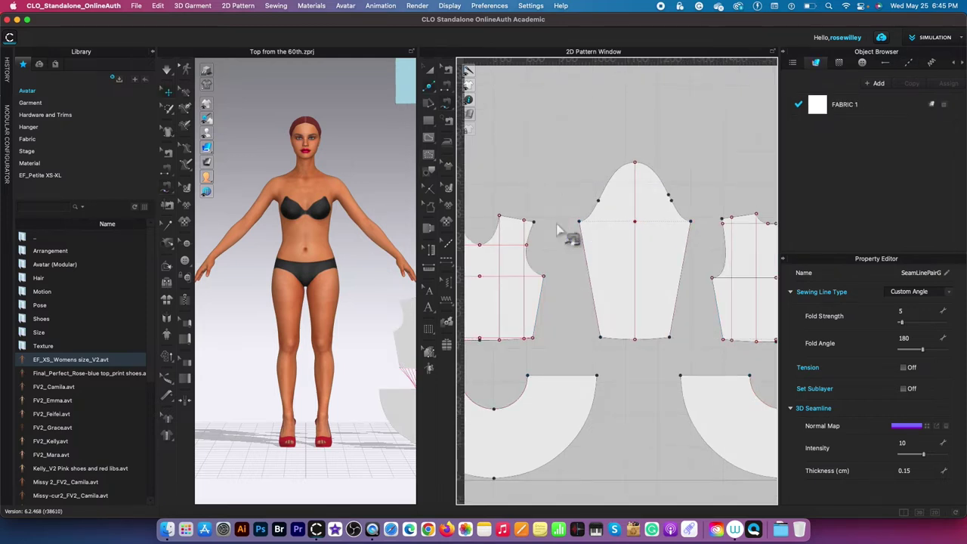
pyautogui.rightClick(532, 266)
pyautogui.moveTo(519, 150); pyautogui.dragTo(408, 146)
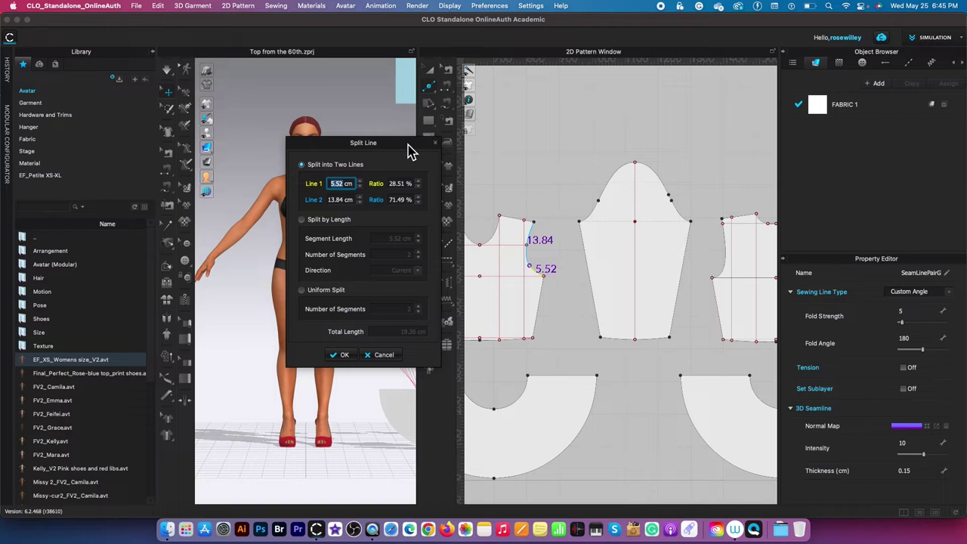
pyautogui.write('9')
pyautogui.click(343, 354)
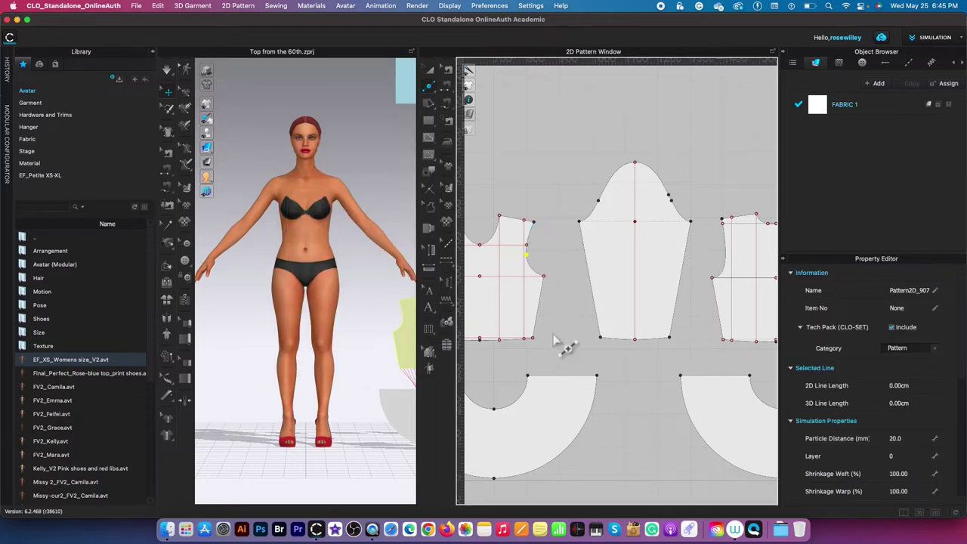
# Step: Add two points on the back bodice's armhole, one 9 cm from the underarm and another 2 cm above it
pyautogui.rightClick(724, 223)
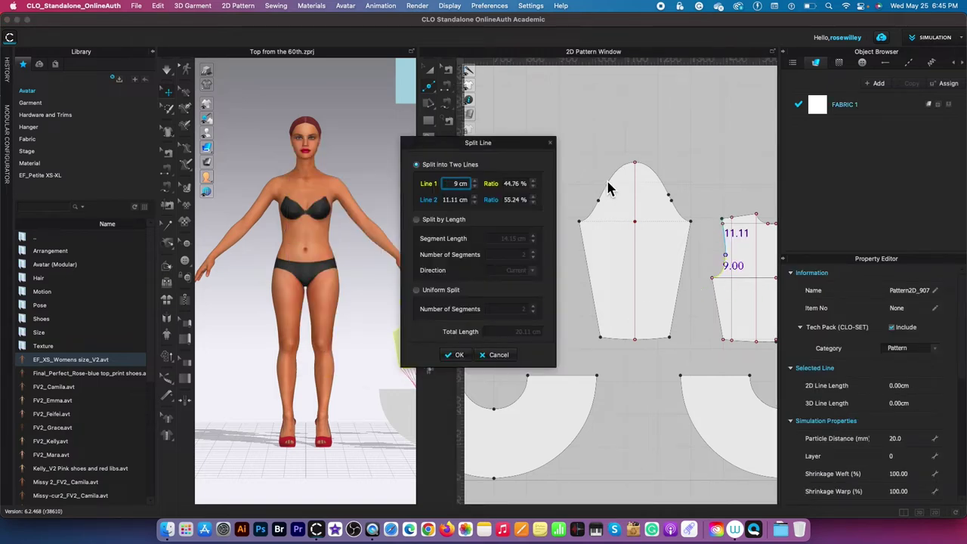
pyautogui.click(461, 358)
pyautogui.rightClick(724, 251)
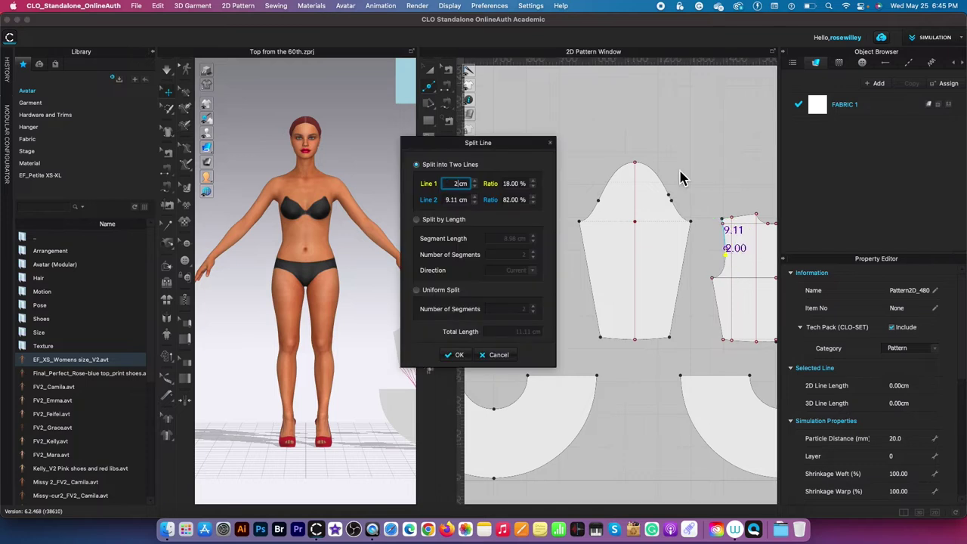
pyautogui.click(461, 357)
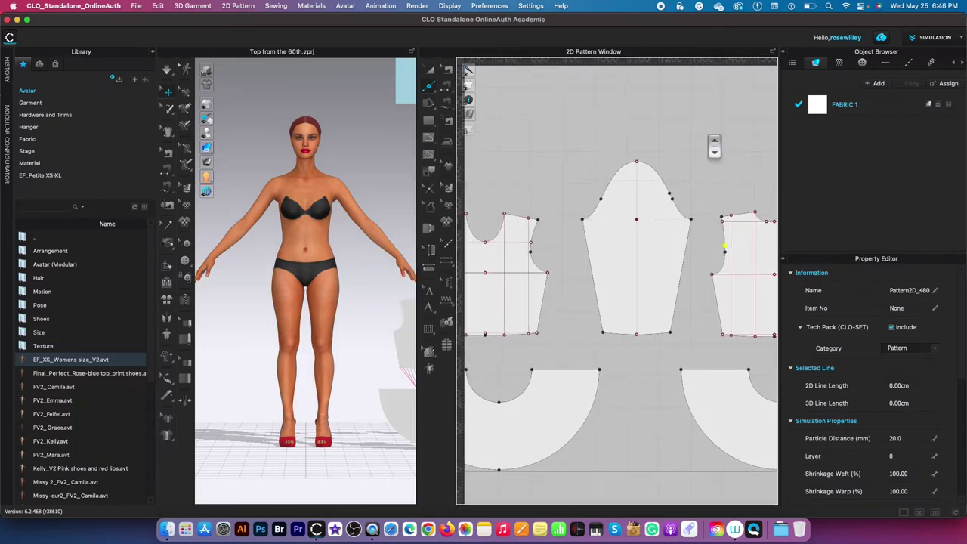
# Step: Sew the sleeve cap between its front and back notches to the upper armhole sections of the front and back bodice
pyautogui.click(447, 87)
pyautogui.click(610, 181)
pyautogui.scroll(2, 602, 205)
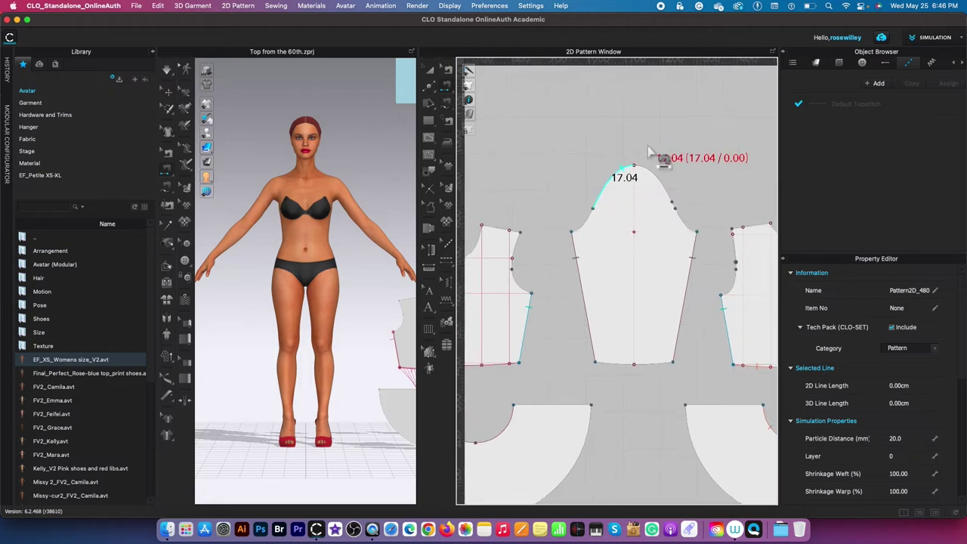
pyautogui.click(593, 209)
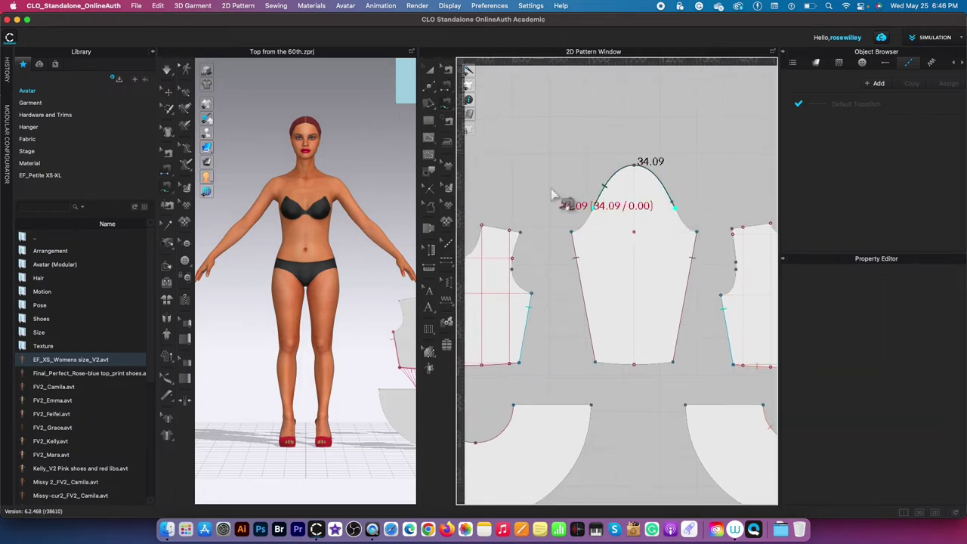
pyautogui.click(520, 236)
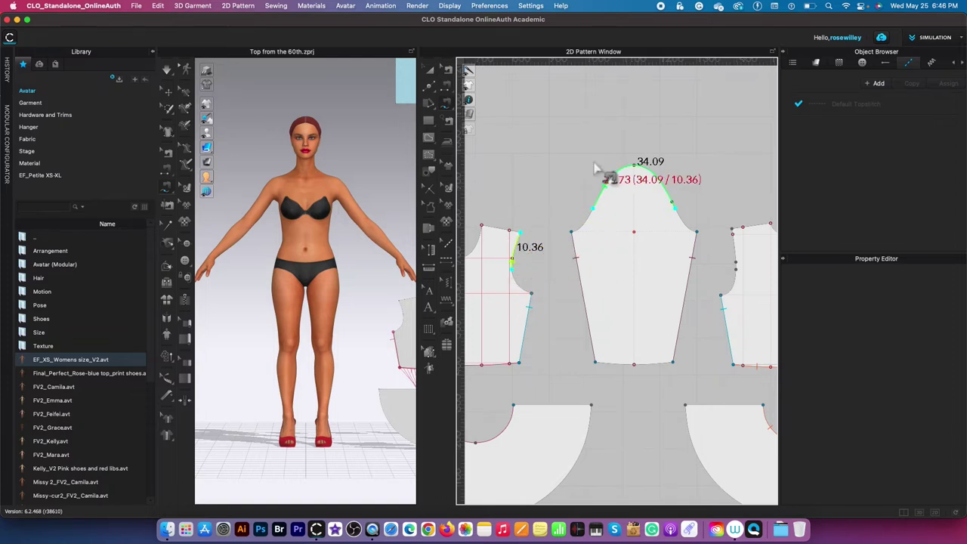
pyautogui.click(736, 265)
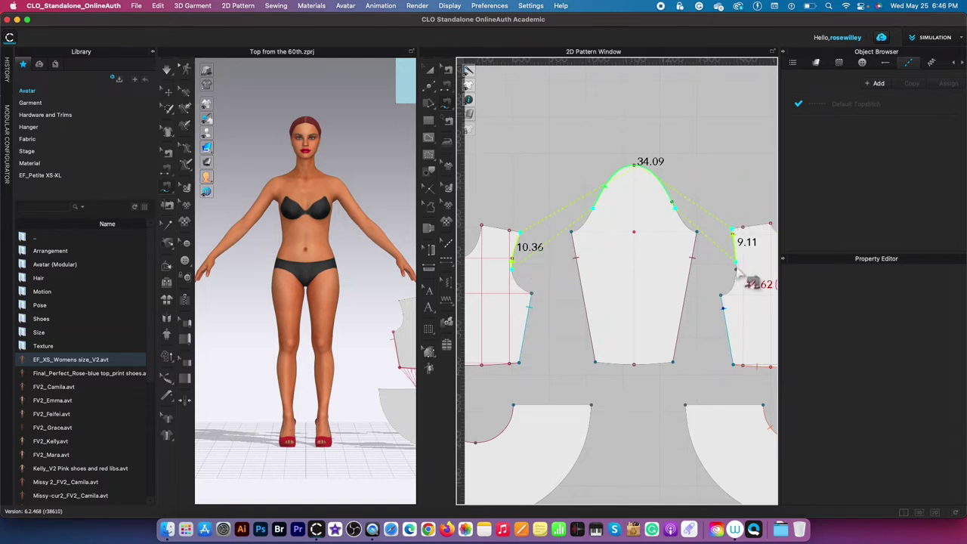
pyautogui.press('Return')
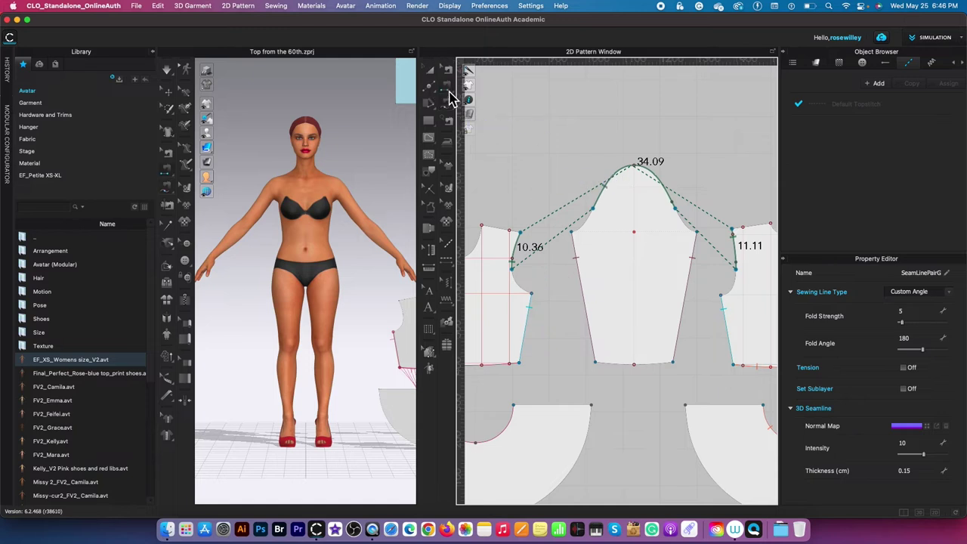
# Step: Sew the lower sleeve cap curves to the matching 9 cm lower armhole sections of the front and back bodice
pyautogui.click(447, 89)
pyautogui.click(532, 295)
pyautogui.click(596, 220)
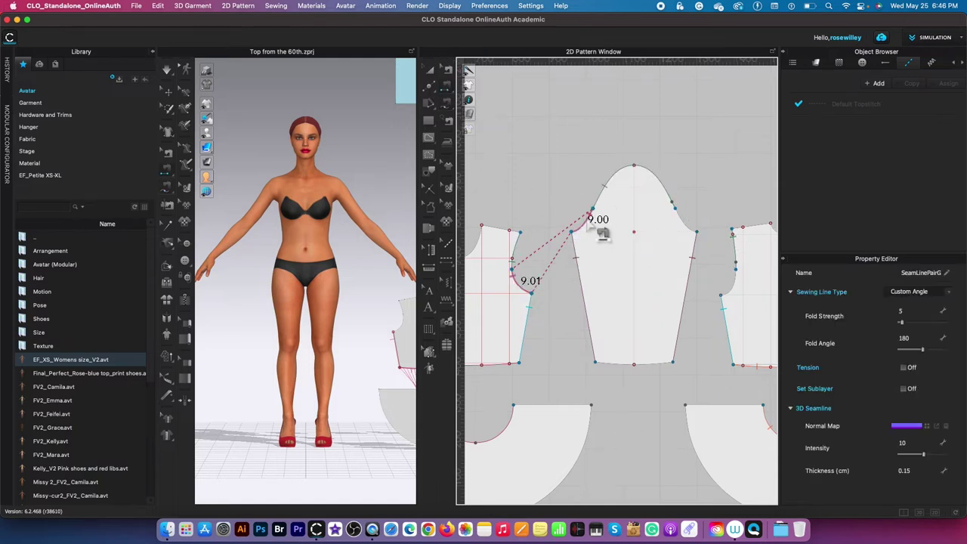
pyautogui.click(697, 237)
pyautogui.scroll(-5, 703, 162)
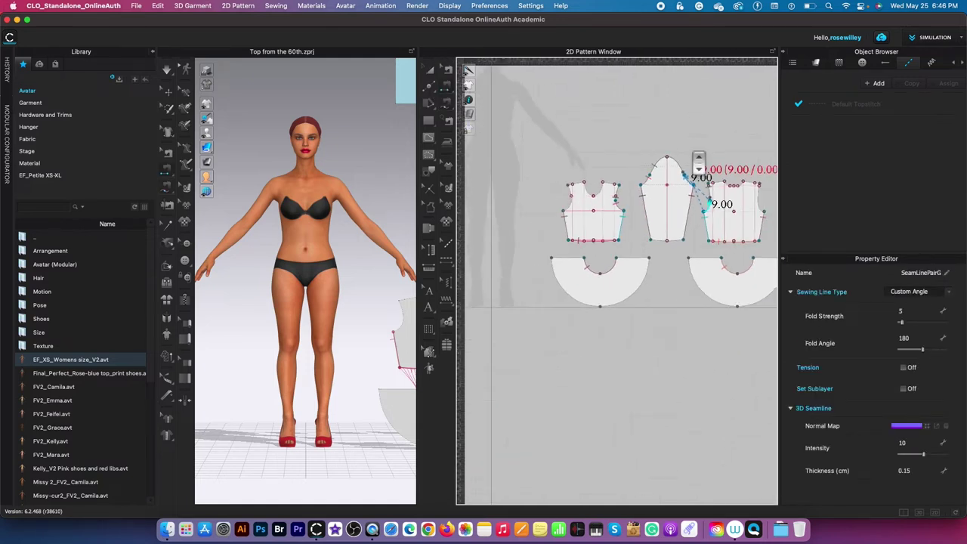
# Step: Place the front bodice and front half-circle peplum together at the Body_Front_Center_3 arrangement point on the avatar
pyautogui.moveTo(734, 118); pyautogui.dragTo(687, 134, button='middle')
pyautogui.scroll(2, 669, 134)
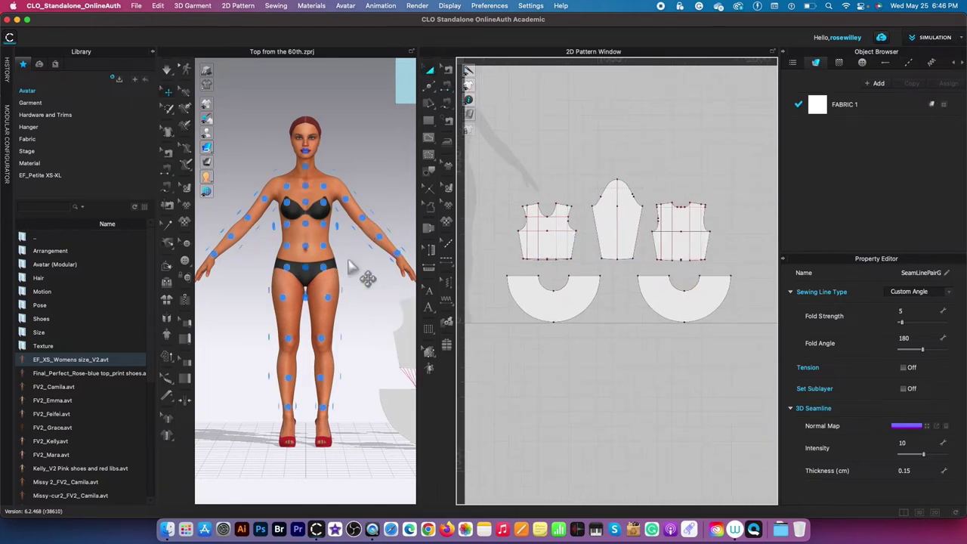
pyautogui.moveTo(489, 192); pyautogui.dragTo(594, 345)
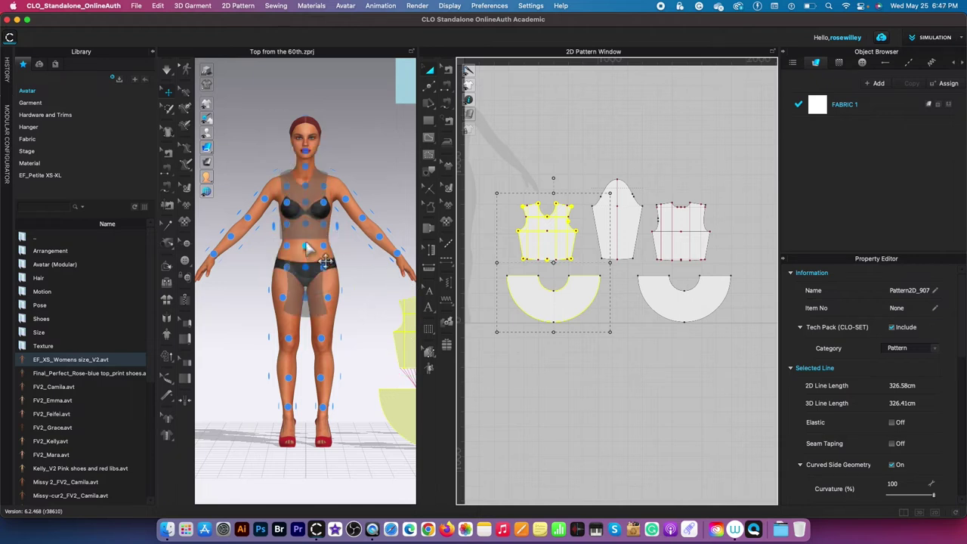
pyautogui.click(305, 224)
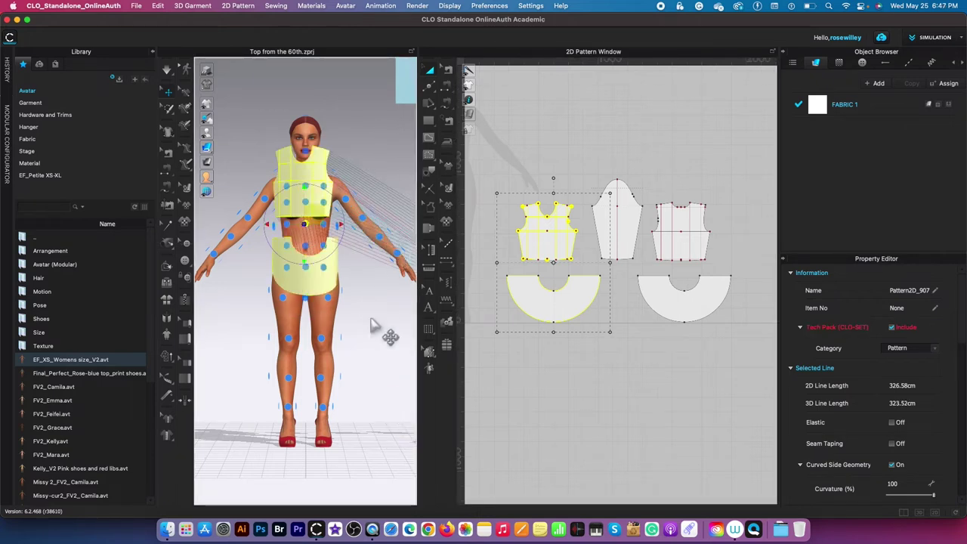
# Step: Place the back bodice and back half-circle peplum together at the centre back of the avatar
pyautogui.press('8')
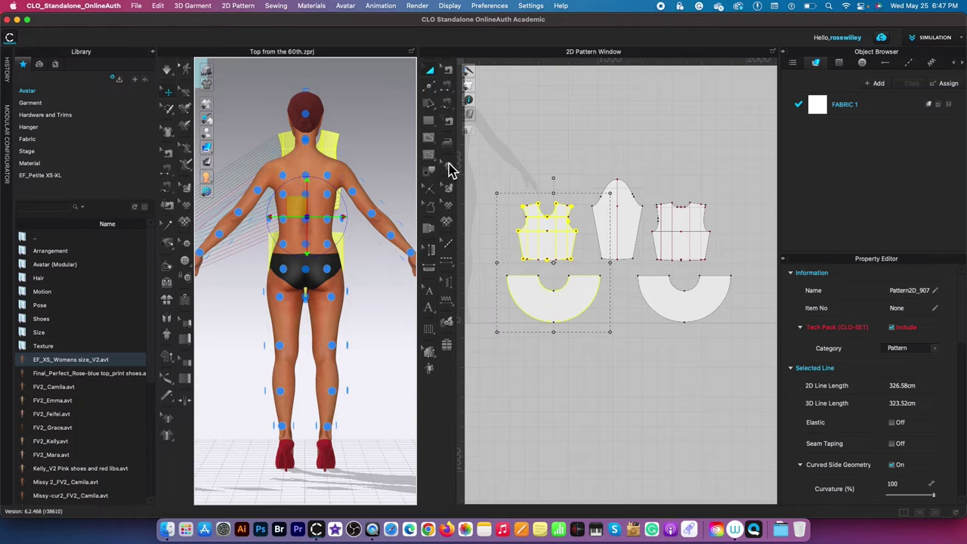
pyautogui.click(384, 270)
pyautogui.click(360, 259)
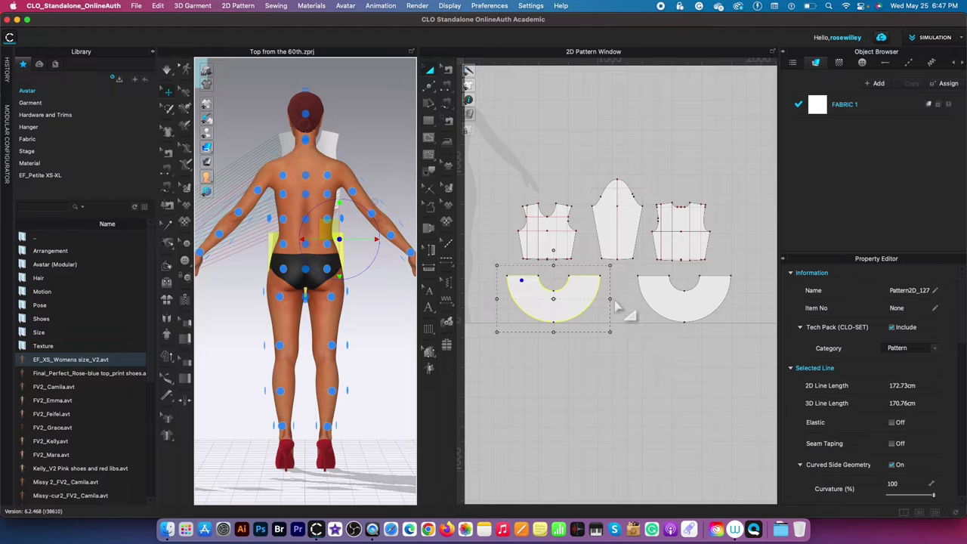
pyautogui.click(533, 225)
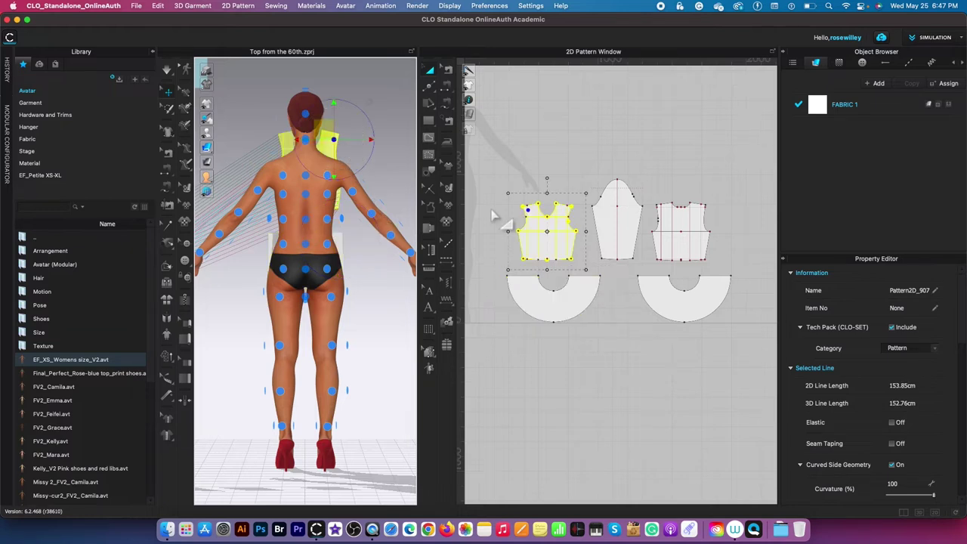
pyautogui.click(713, 249)
pyautogui.click(669, 178)
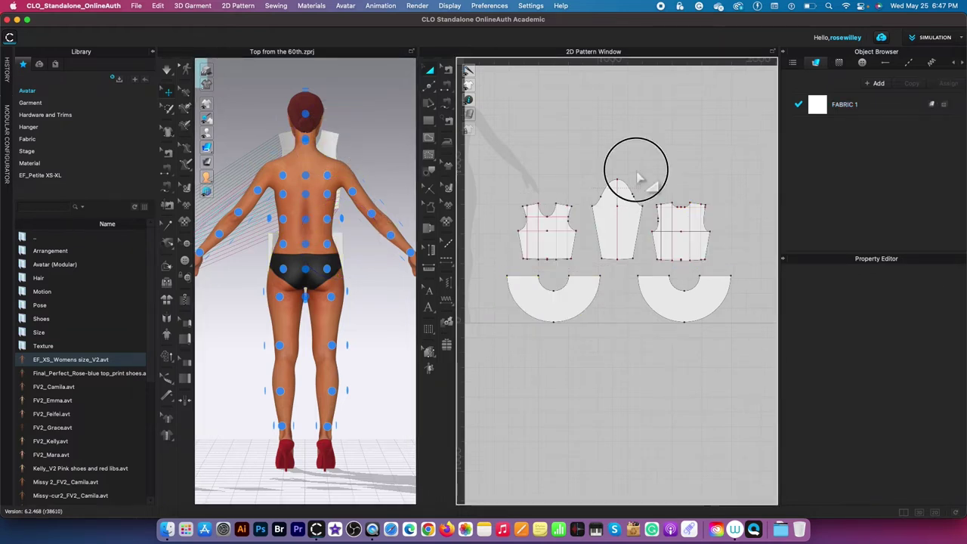
pyautogui.moveTo(638, 176); pyautogui.dragTo(770, 347)
pyautogui.click(312, 220)
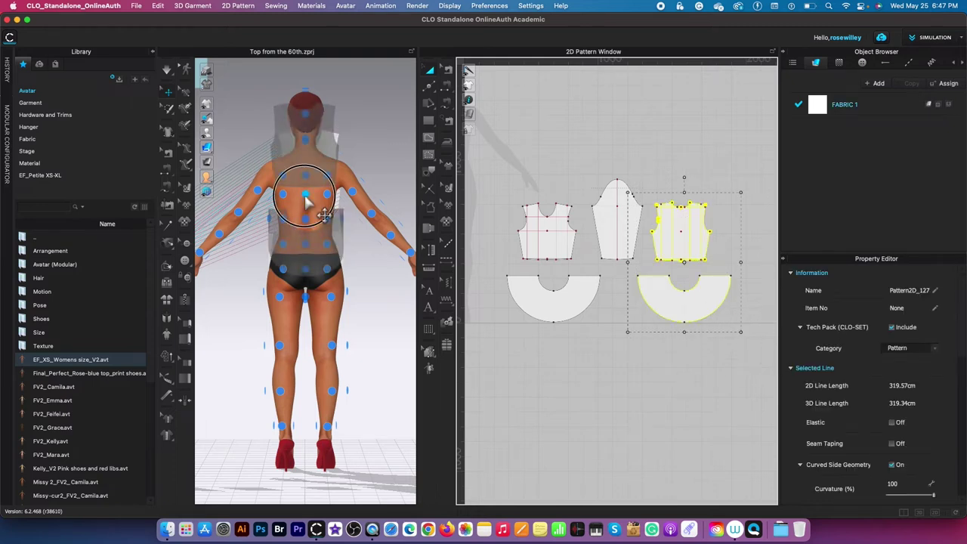
# Step: Lower the back bodice and back peplum together so the bodice sits on the avatar's upper back
pyautogui.scroll(-3, 382, 137)
pyautogui.moveTo(304, 203); pyautogui.dragTo(304, 248)
pyautogui.click(384, 151)
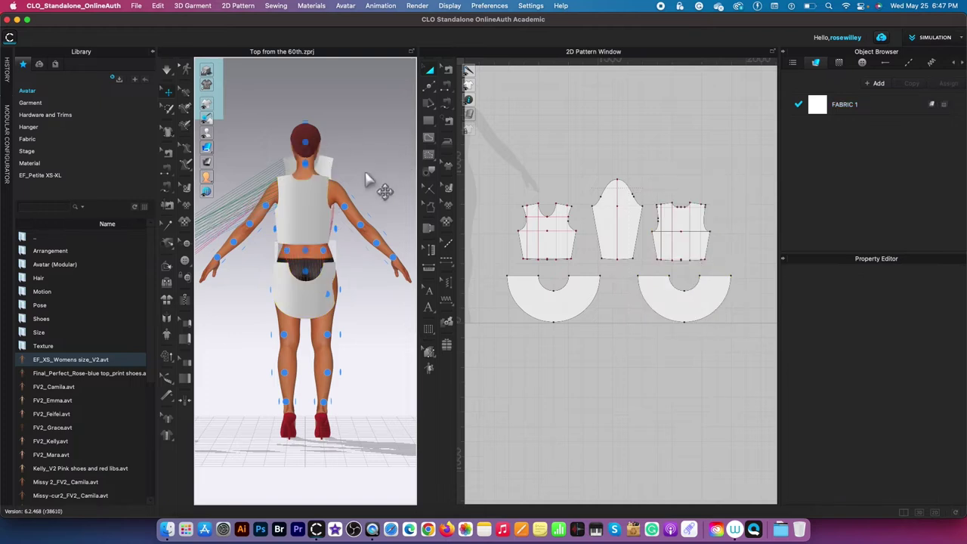
# Step: Lower the front bodice onto the avatar's chest and move the front peplum slightly down below it
pyautogui.scroll(-1, 371, 184)
pyautogui.press('2')
pyautogui.moveTo(309, 157); pyautogui.dragTo(314, 187)
pyautogui.moveTo(320, 285)
pyautogui.mouseDown()
pyautogui.moveTo(309, 287)
pyautogui.moveTo(318, 293)
pyautogui.mouseUp()
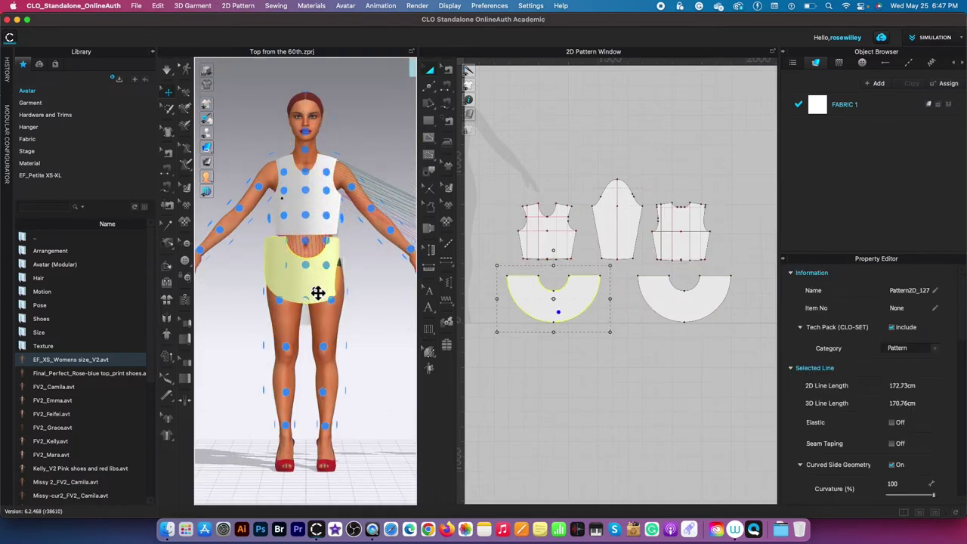
pyautogui.click(382, 308)
# Step: Set the front peplum's arrangement shape style to Flat
pyautogui.click(324, 290)
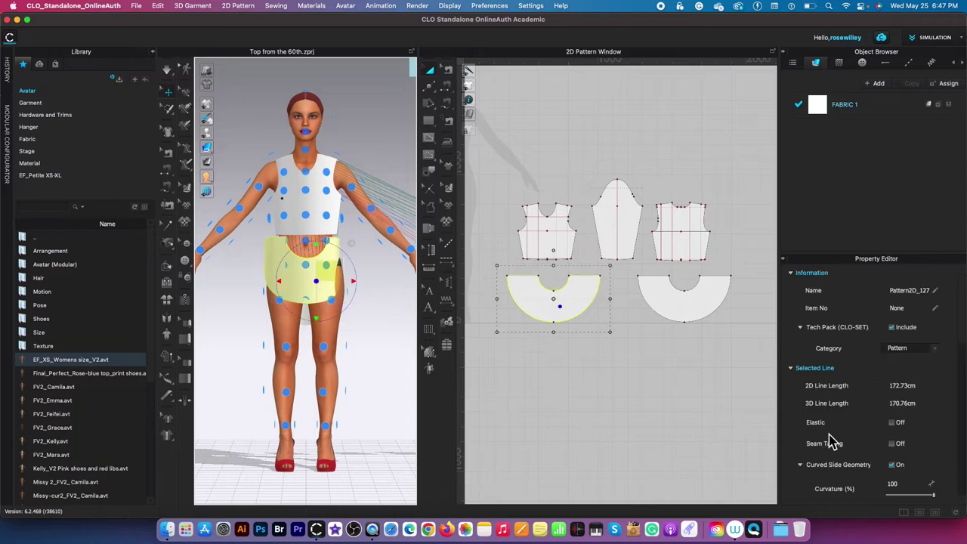
pyautogui.scroll(-15, 886, 428)
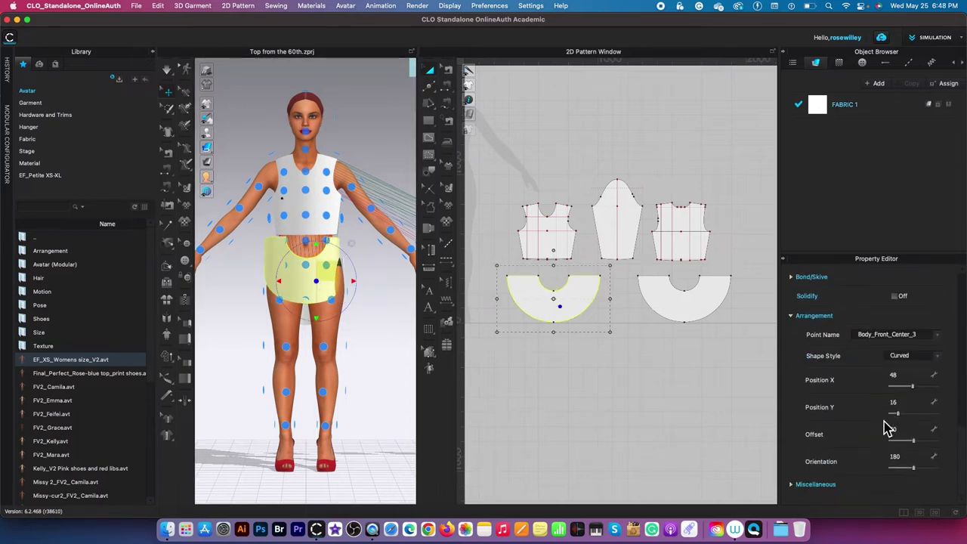
pyautogui.click(900, 360)
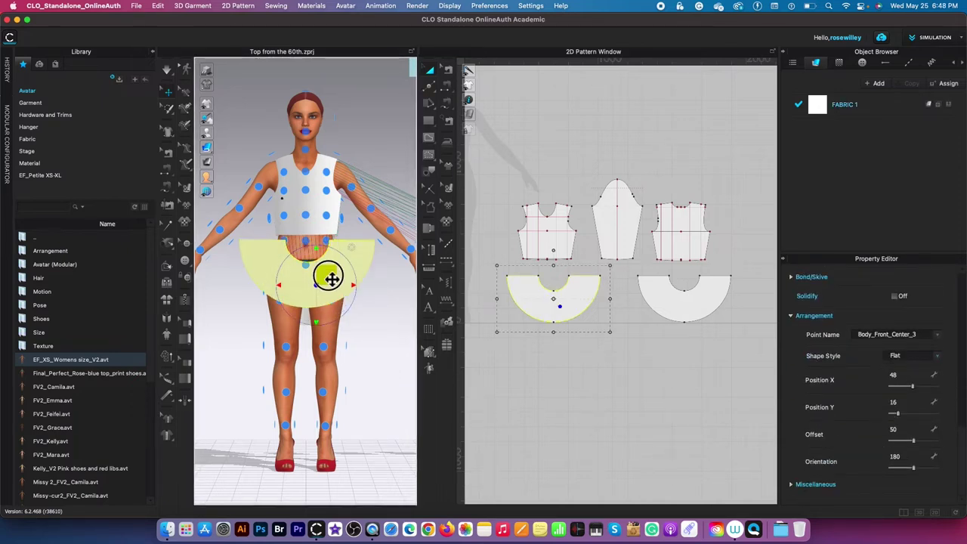
pyautogui.click(382, 321)
# Step: Set the back peplum's arrangement shape style to Flat and raise the piece slightly toward the waist
pyautogui.press('8')
pyautogui.click(305, 291)
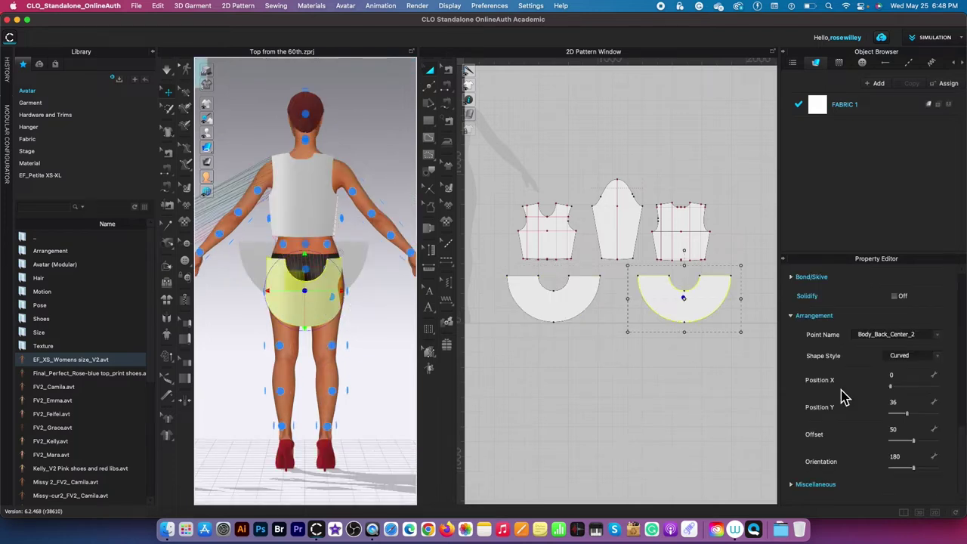
pyautogui.click(939, 360)
pyautogui.click(902, 349)
pyautogui.moveTo(317, 293); pyautogui.dragTo(316, 278)
pyautogui.click(364, 308)
# Step: Place the sleeve on an arrangement point of the avatar's left arm so it wraps around the arm
pyautogui.press('2')
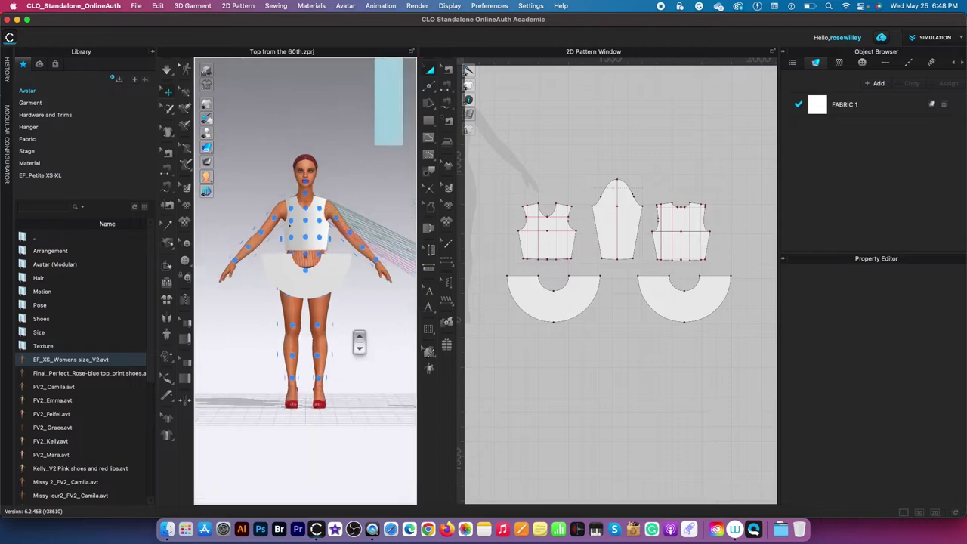
pyautogui.click(637, 236)
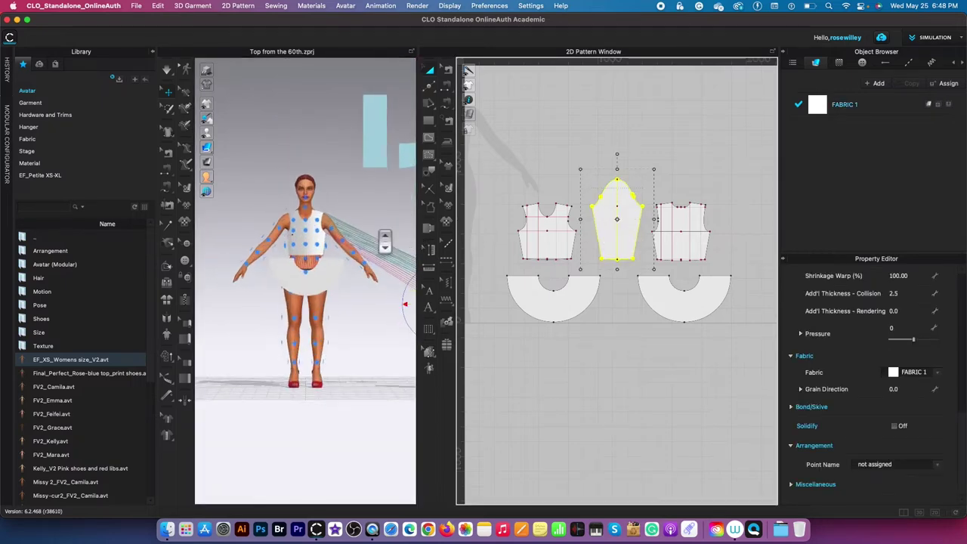
pyautogui.moveTo(368, 207); pyautogui.dragTo(334, 227, button='right')
pyautogui.click(337, 231)
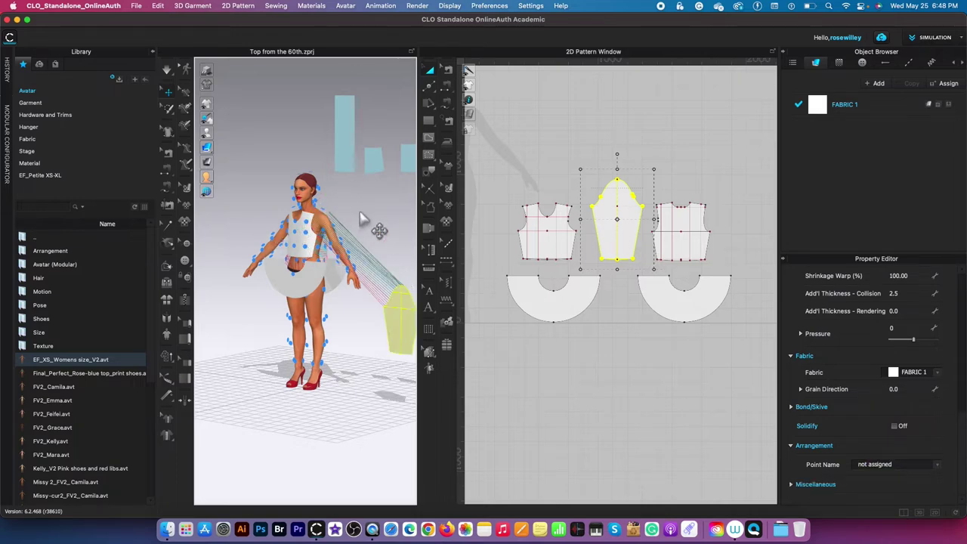
pyautogui.scroll(5, 359, 213)
pyautogui.moveTo(361, 217); pyautogui.dragTo(362, 202, button='right')
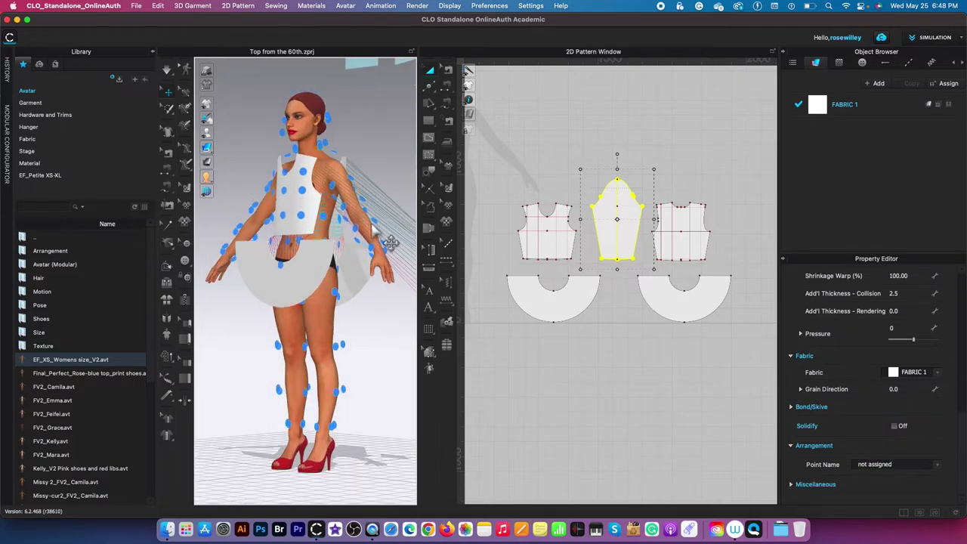
pyautogui.click(371, 205)
pyautogui.click(384, 142)
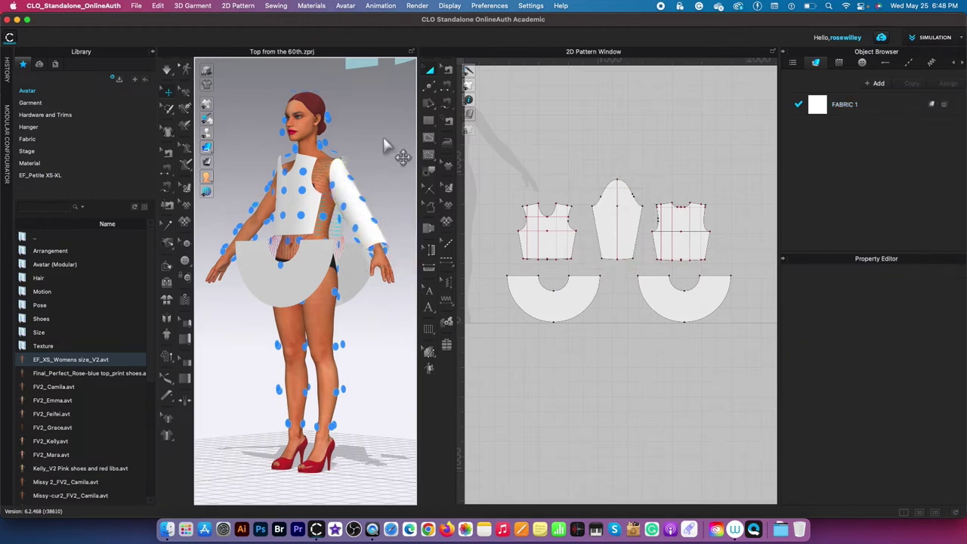
# Step: Hide the arrangement points around the avatar
pyautogui.hotkey('shift', 'f')
pyautogui.scroll(-3, 391, 151)
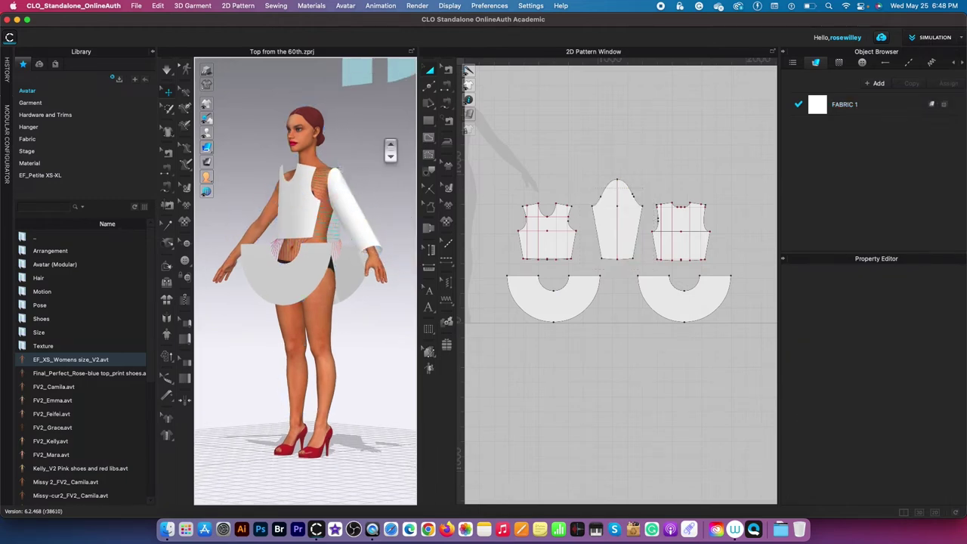
pyautogui.moveTo(327, 259); pyautogui.dragTo(313, 214, button='right')
pyautogui.moveTo(371, 326)
pyautogui.mouseDown(button='right')
pyautogui.moveTo(217, 309)
pyautogui.moveTo(367, 331)
pyautogui.moveTo(363, 324)
pyautogui.mouseUp(button='right')
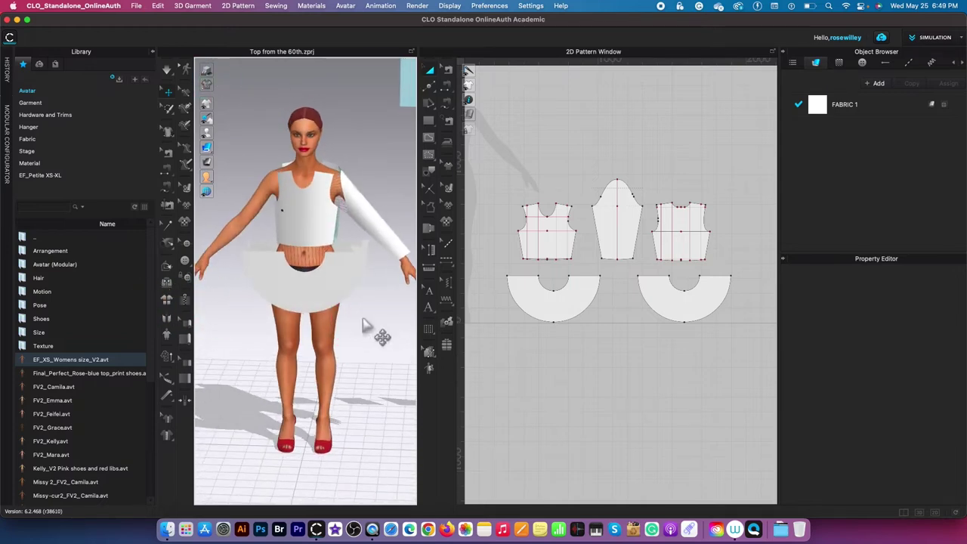
pyautogui.scroll(3, 385, 140)
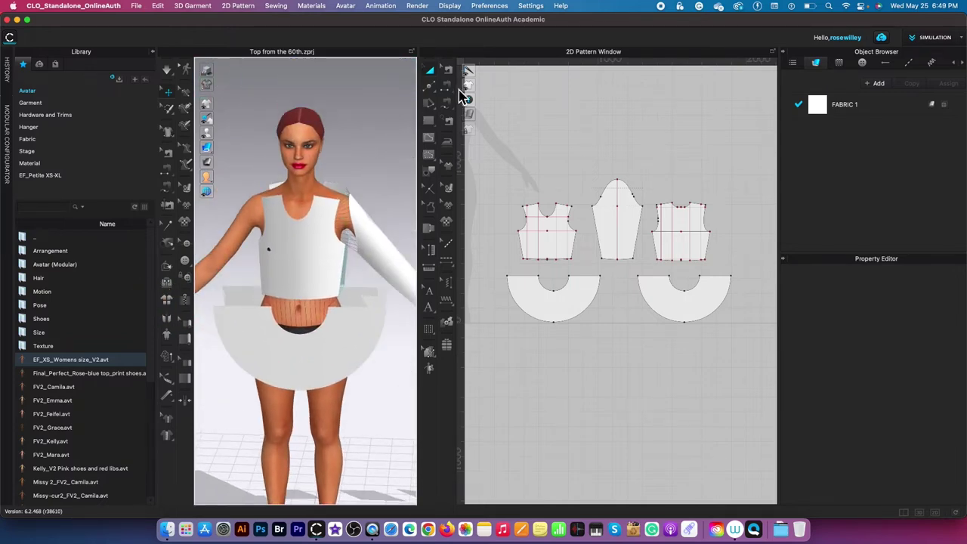
# Step: Sew the front bodice's shoulders to the back bodice's shoulders on both sides
pyautogui.click(493, 86)
pyautogui.click(333, 198)
pyautogui.click(333, 182)
pyautogui.click(273, 188)
pyautogui.click(268, 200)
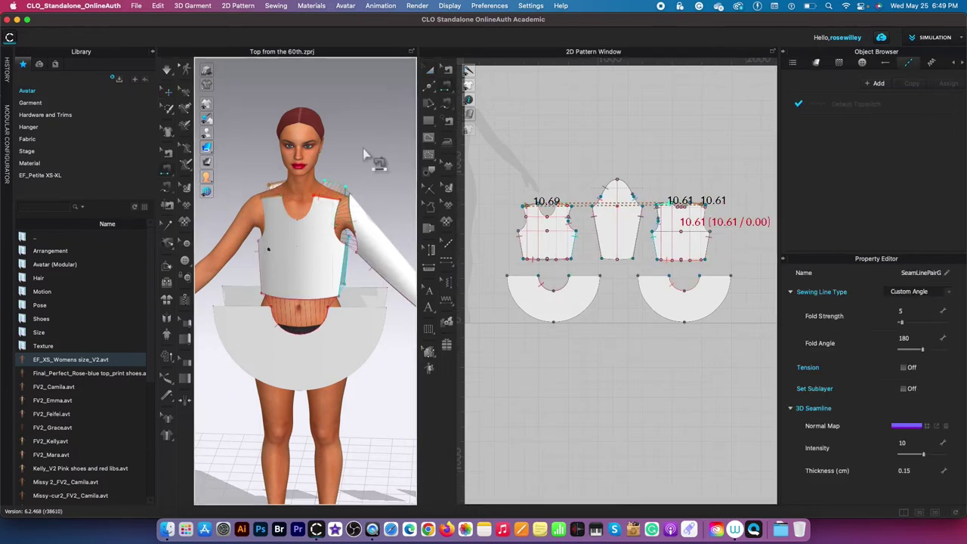
pyautogui.click(430, 71)
# Step: Check how the back bodice, front bodice and sleeve are positioned around the avatar
pyautogui.moveTo(376, 151); pyautogui.dragTo(167, 154, button='right')
pyautogui.click(311, 251)
pyautogui.moveTo(378, 266)
pyautogui.mouseDown(button='right')
pyautogui.moveTo(317, 271)
pyautogui.moveTo(292, 318)
pyautogui.moveTo(356, 297)
pyautogui.moveTo(370, 333)
pyautogui.moveTo(381, 199)
pyautogui.moveTo(380, 277)
pyautogui.mouseUp(button='right')
pyautogui.click(318, 274)
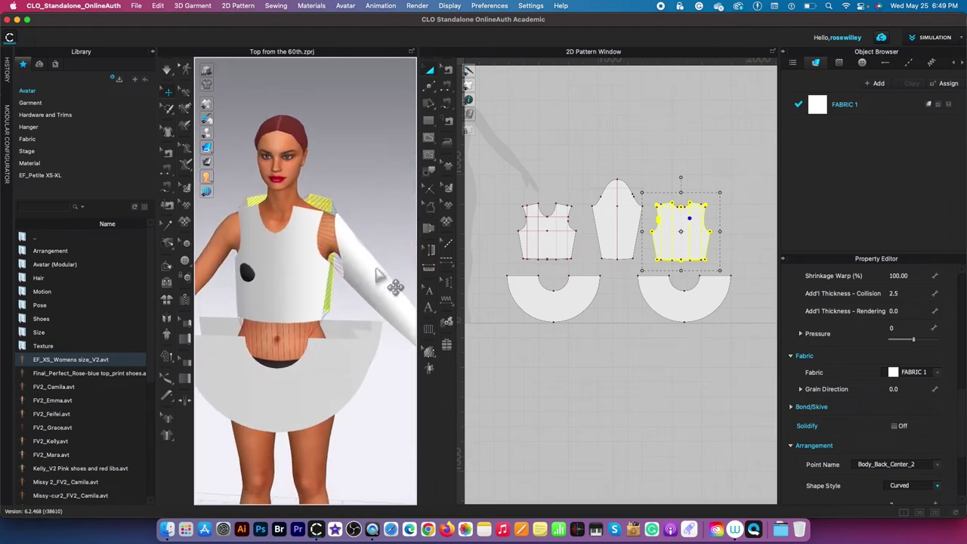
pyautogui.click(377, 272)
pyautogui.click(390, 240)
pyautogui.moveTo(371, 293); pyautogui.dragTo(325, 274, button='right')
# Step: Turn on Elastic for the upper segment of the sleeve's vertical centre line
pyautogui.scroll(5, 619, 165)
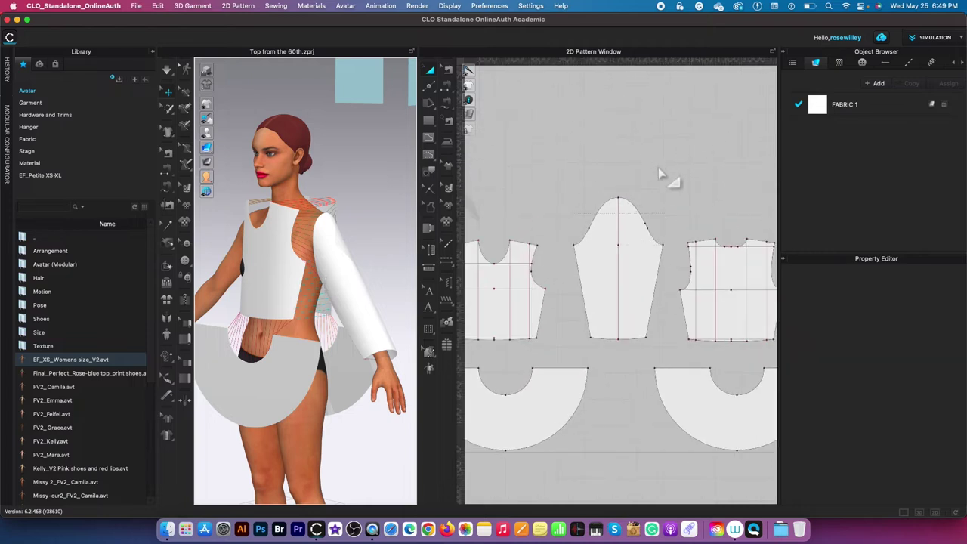
pyautogui.click(433, 89)
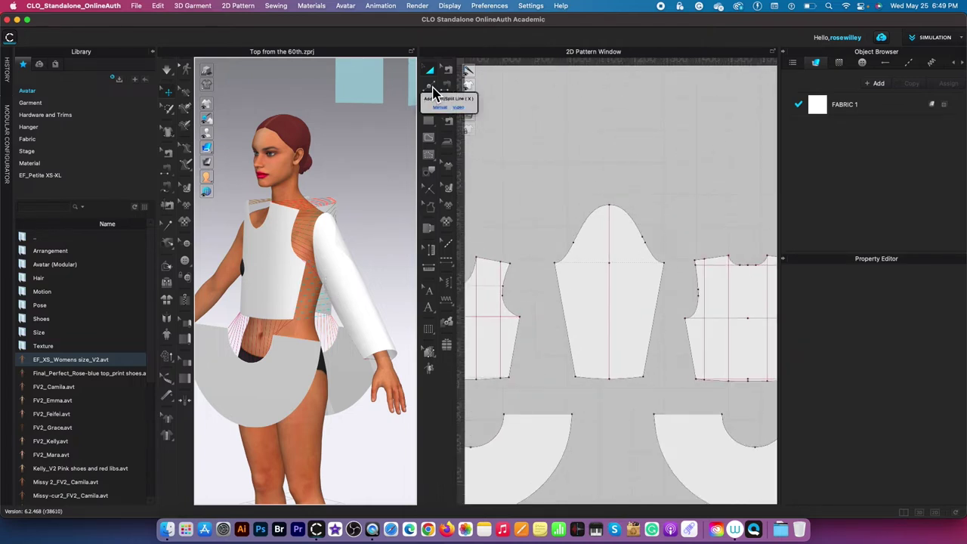
pyautogui.click(610, 242)
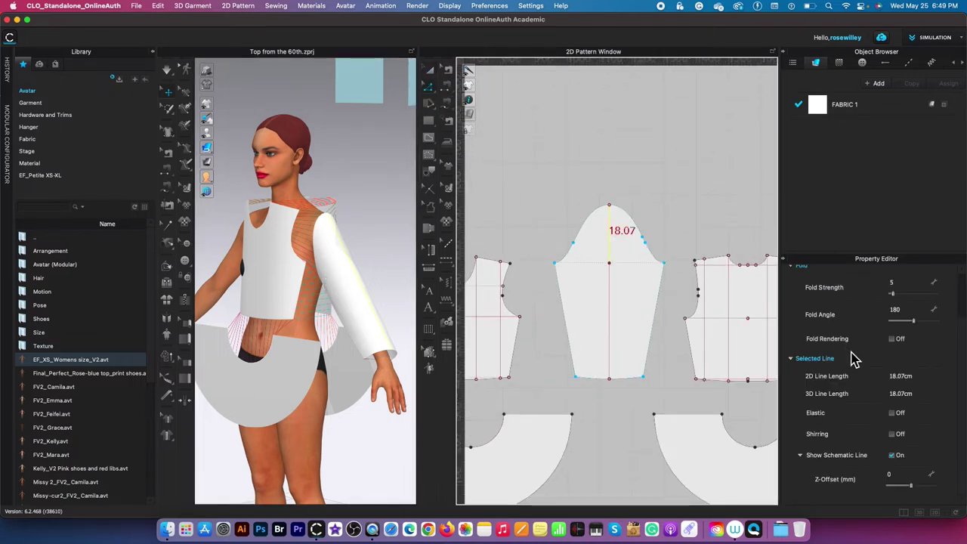
pyautogui.click(894, 414)
pyautogui.click(491, 118)
pyautogui.scroll(-3, 572, 139)
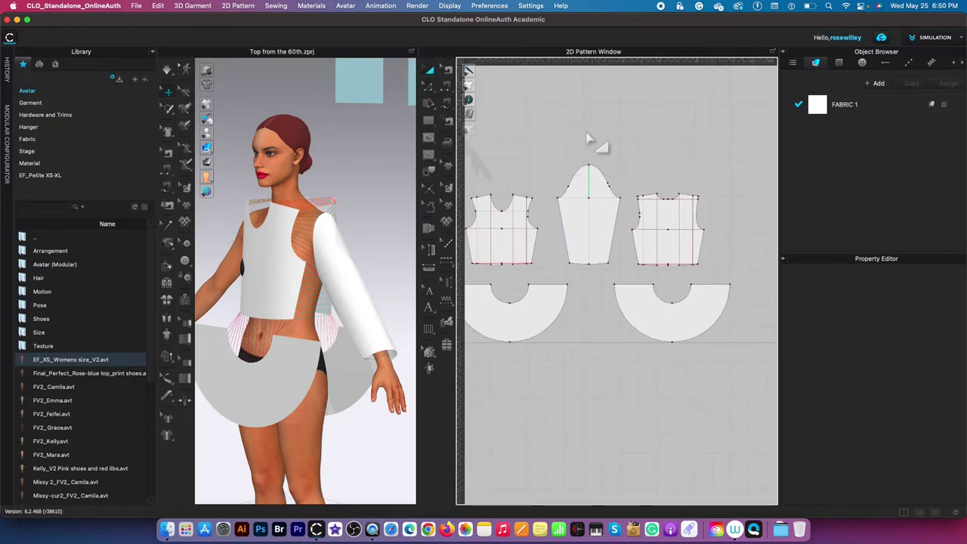
# Step: Clone the sleeve as a Symmetric Pattern without sewing and place the copy beside the back bodice
pyautogui.scroll(-1, 582, 141)
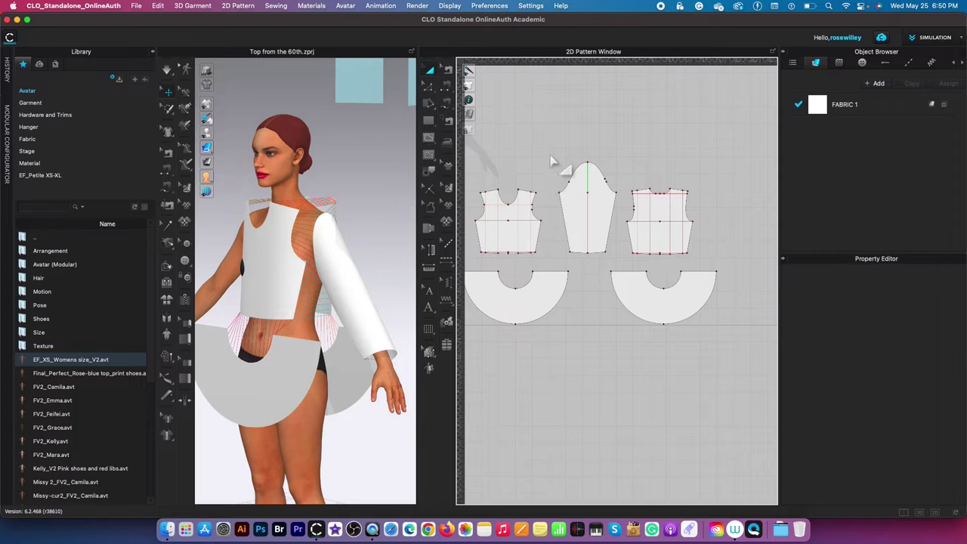
pyautogui.click(610, 257)
pyautogui.rightClick(608, 207)
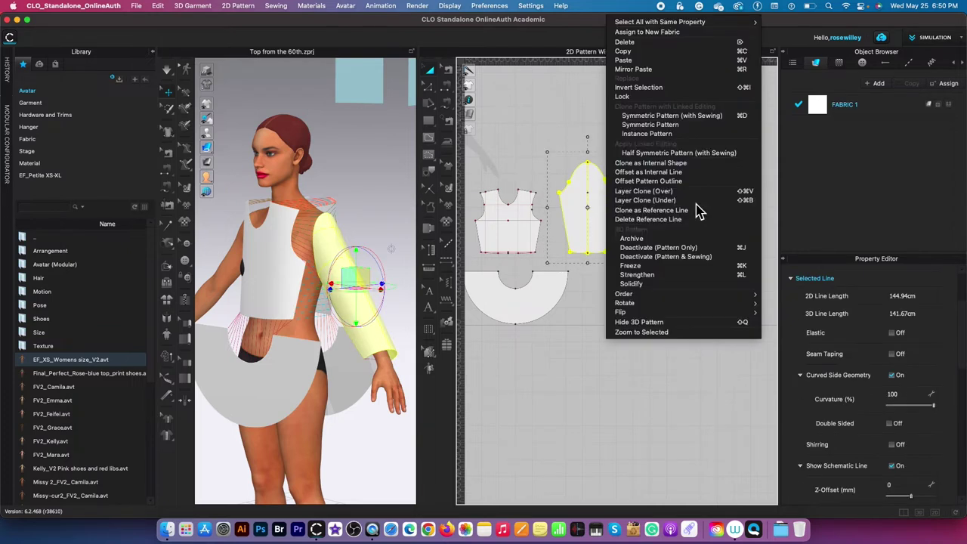
pyautogui.click(671, 125)
pyautogui.scroll(-2, 650, 136)
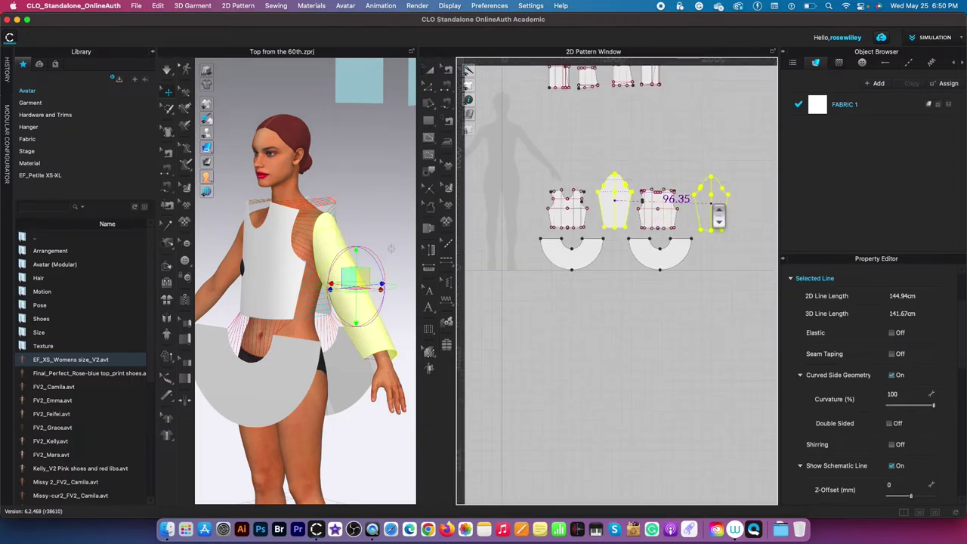
pyautogui.click(713, 218)
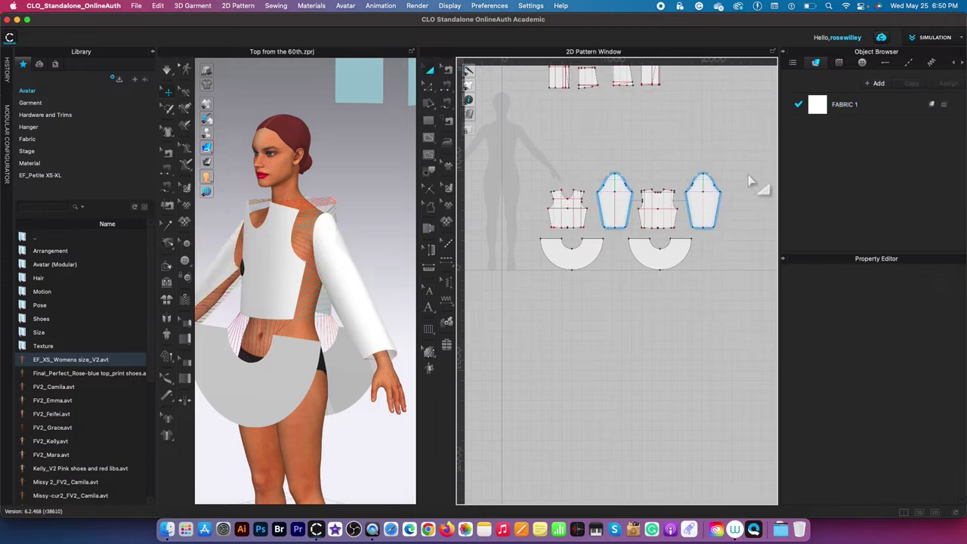
pyautogui.scroll(2, 748, 178)
pyautogui.scroll(-3, 749, 179)
# Step: Simulate the garment so the bodice, peplum and sleeves drape on the avatar, and stop the simulation
pyautogui.click(371, 251)
pyautogui.press('2')
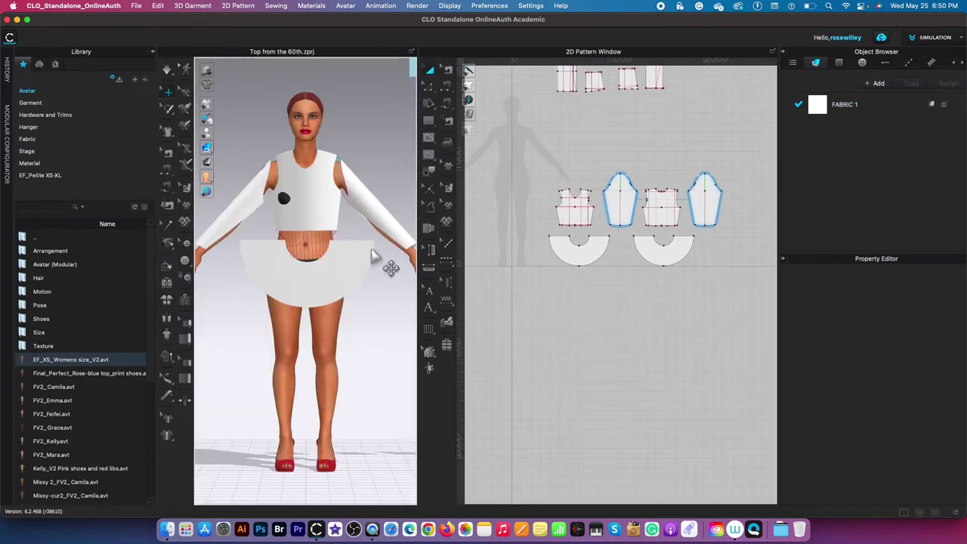
pyautogui.scroll(-2, 376, 259)
pyautogui.press('2')
pyautogui.press('1')
pyautogui.click(264, 186)
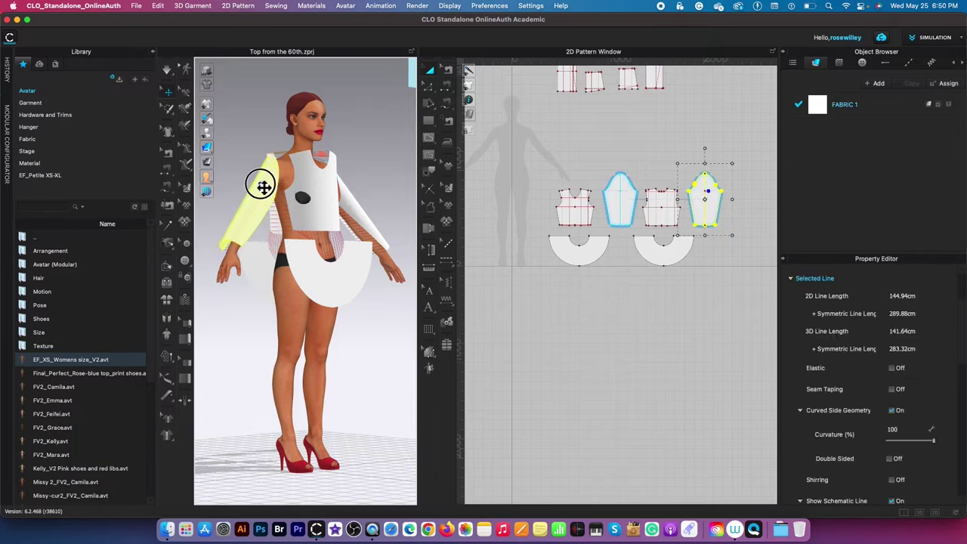
pyautogui.click(385, 158)
pyautogui.press('2')
pyautogui.press('space')
pyautogui.press('space')
pyautogui.scroll(1, 385, 159)
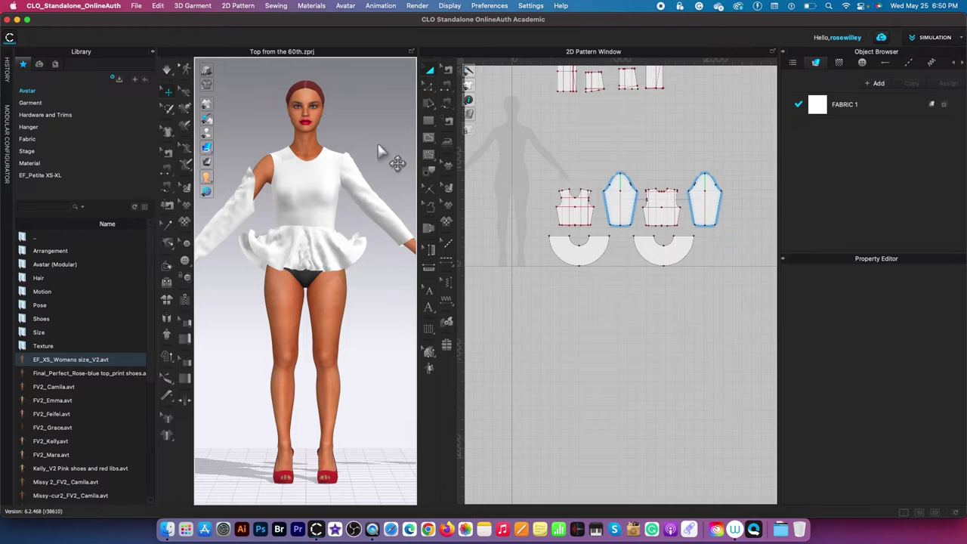
pyautogui.moveTo(378, 315); pyautogui.dragTo(362, 350, button='right')
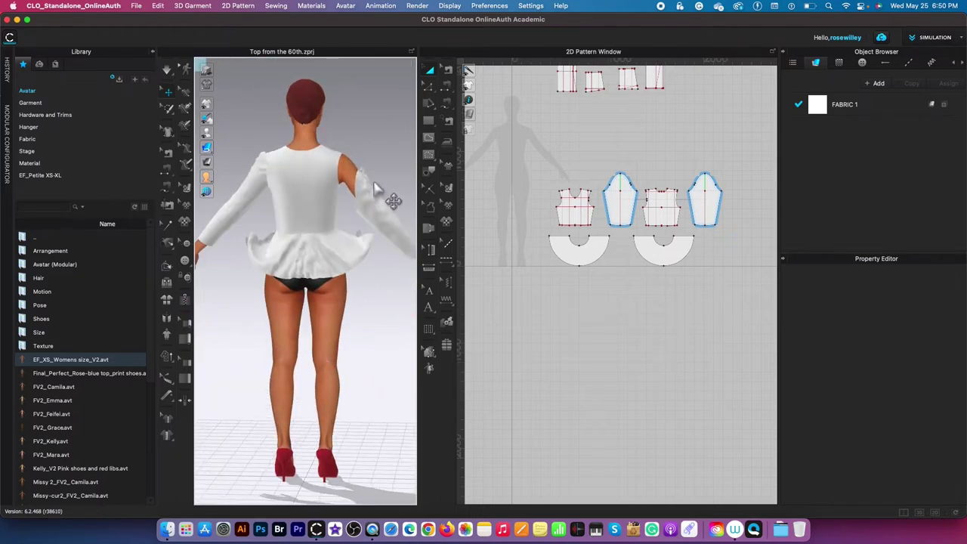
# Step: Examine the mirrored sleeve at the avatar's right armhole
pyautogui.click(352, 162)
pyautogui.press('2')
pyautogui.click(258, 187)
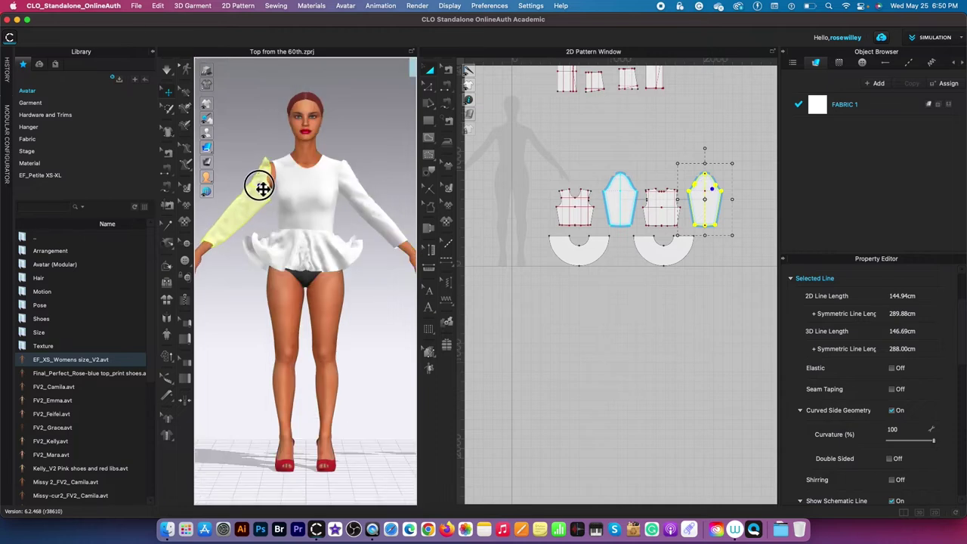
pyautogui.moveTo(253, 192); pyautogui.dragTo(248, 204, button='right')
pyautogui.moveTo(253, 213); pyautogui.dragTo(282, 210)
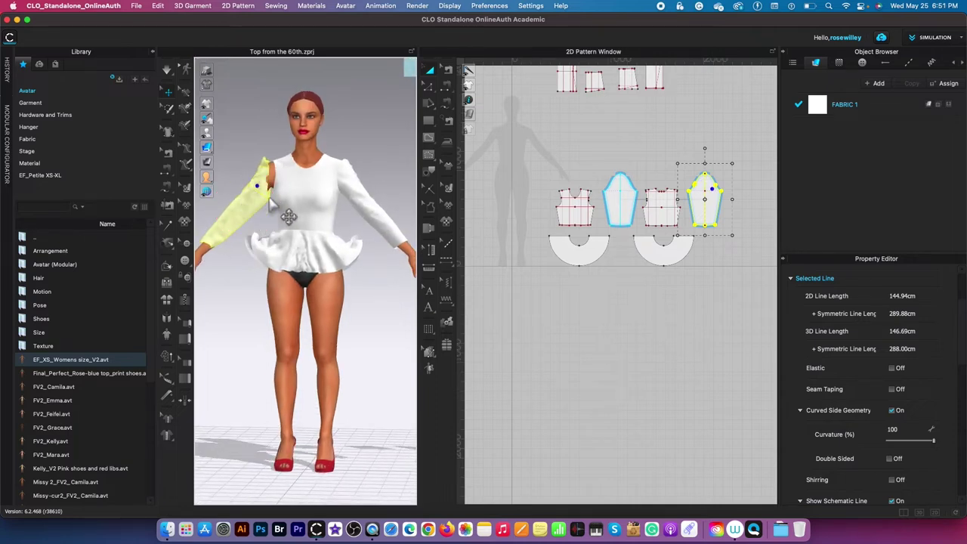
# Step: Delete the mirrored sleeve copy beside the back bodice
pyautogui.scroll(3, 718, 166)
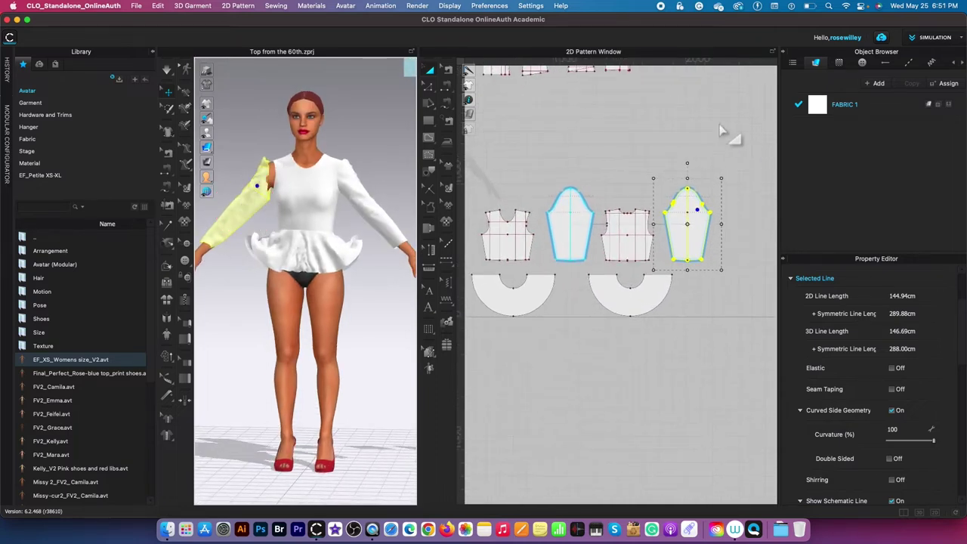
pyautogui.click(589, 156)
pyautogui.scroll(2, 642, 151)
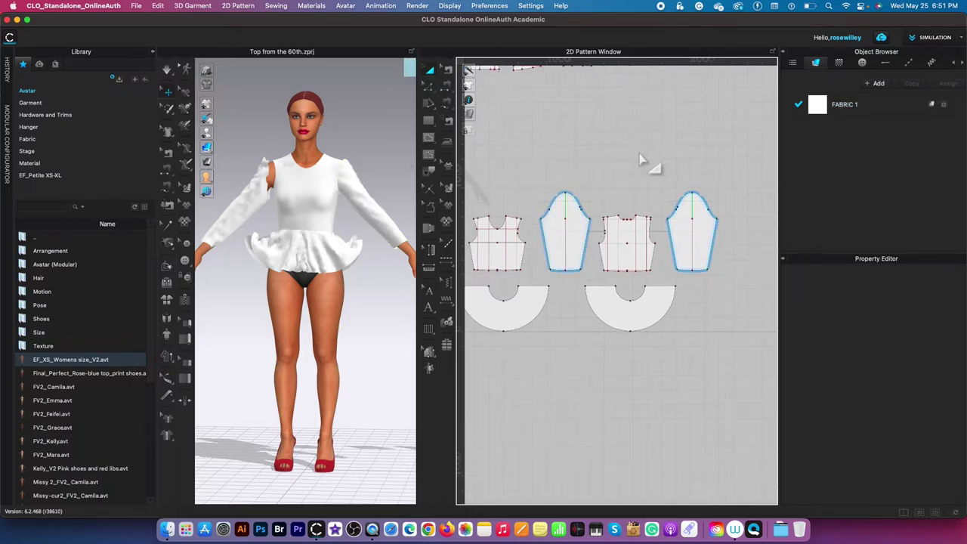
pyautogui.click(713, 247)
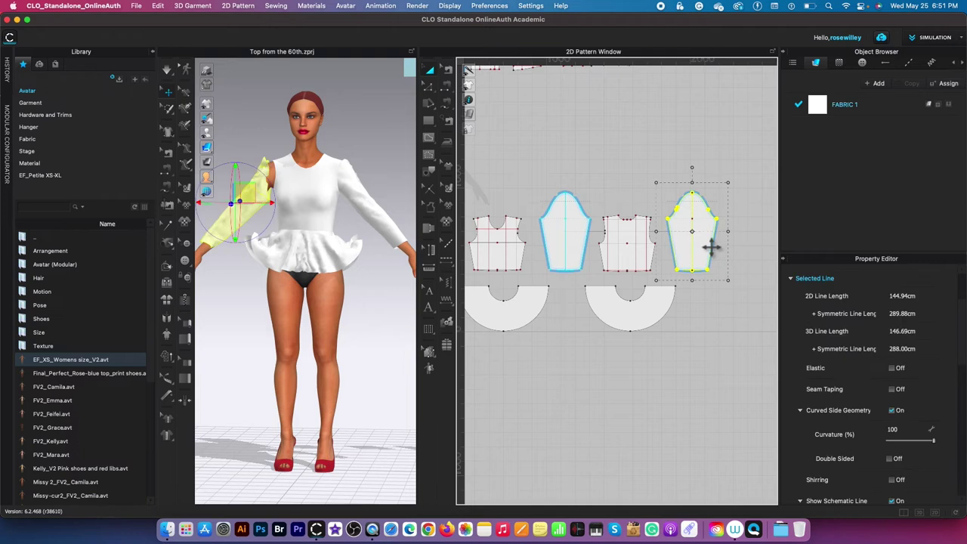
pyautogui.press('Delete')
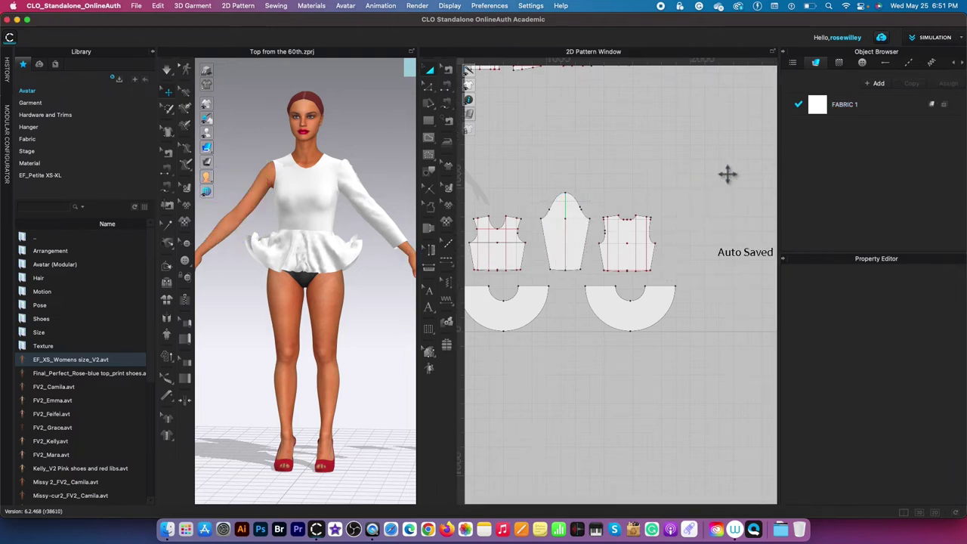
# Step: Clone the sleeve as a Symmetric Pattern (with Sewing) and place the copy beside the back bodice
pyautogui.scroll(-2, 643, 149)
pyautogui.moveTo(484, 158); pyautogui.dragTo(721, 325)
pyautogui.click(702, 201)
pyautogui.click(598, 229)
pyautogui.click(649, 136)
pyautogui.click(597, 242)
pyautogui.rightClick(597, 223)
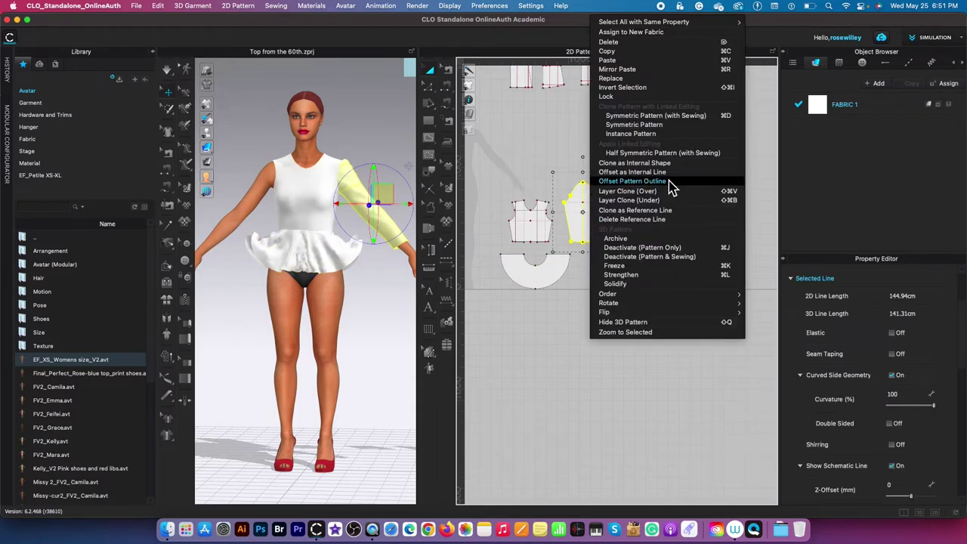
pyautogui.click(657, 118)
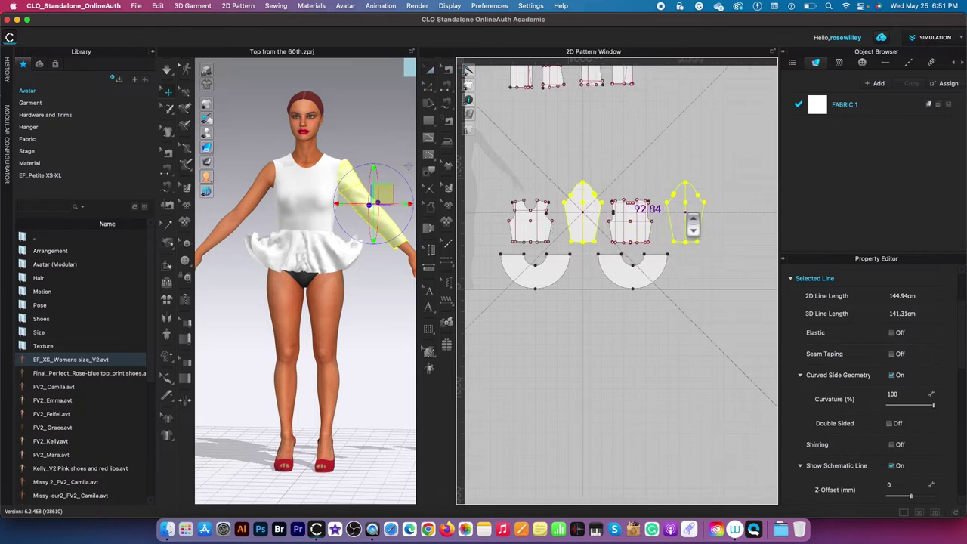
pyautogui.click(693, 223)
# Step: Examine the seam lines of the mirrored sleeve against the original sleeve and the front and back bodice armholes
pyautogui.click(593, 191)
pyautogui.click(615, 209)
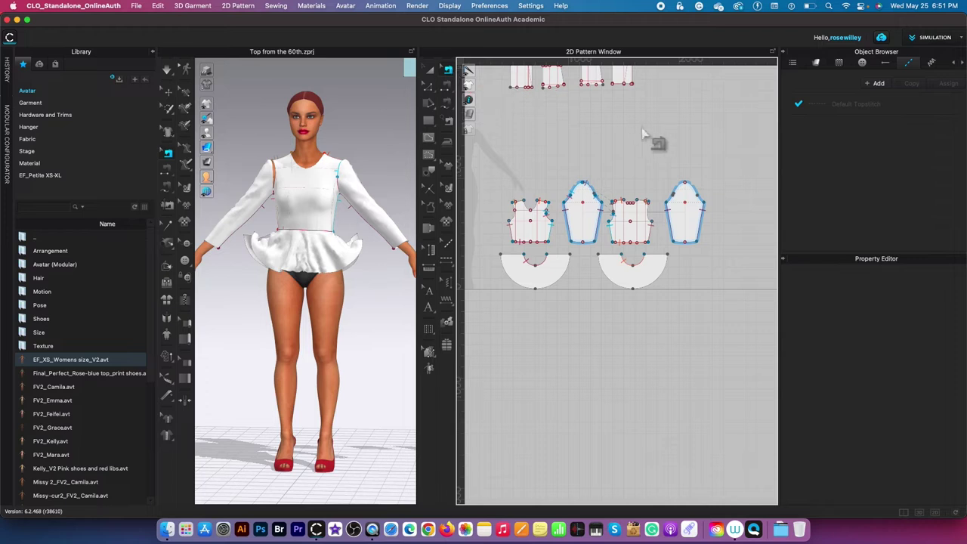
pyautogui.scroll(3, 650, 142)
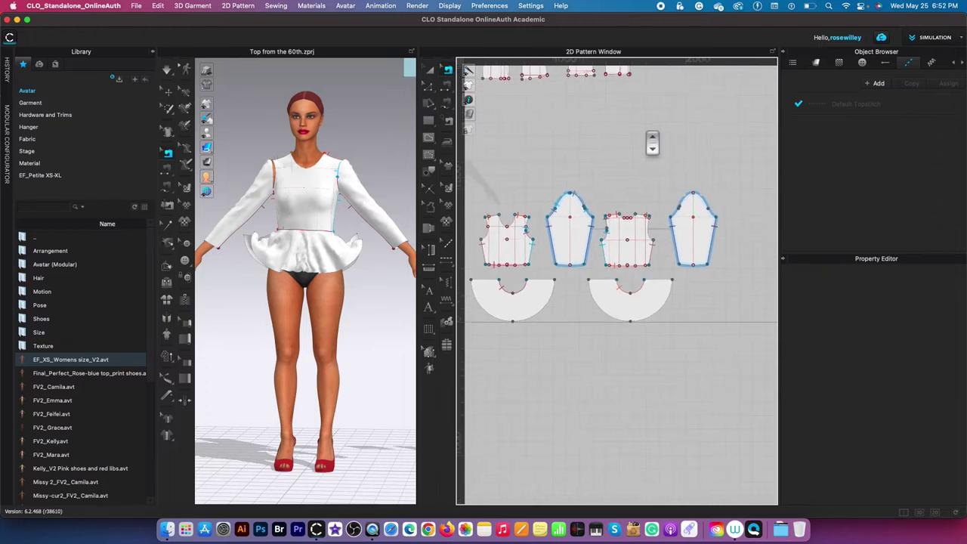
pyautogui.scroll(-1, 515, 184)
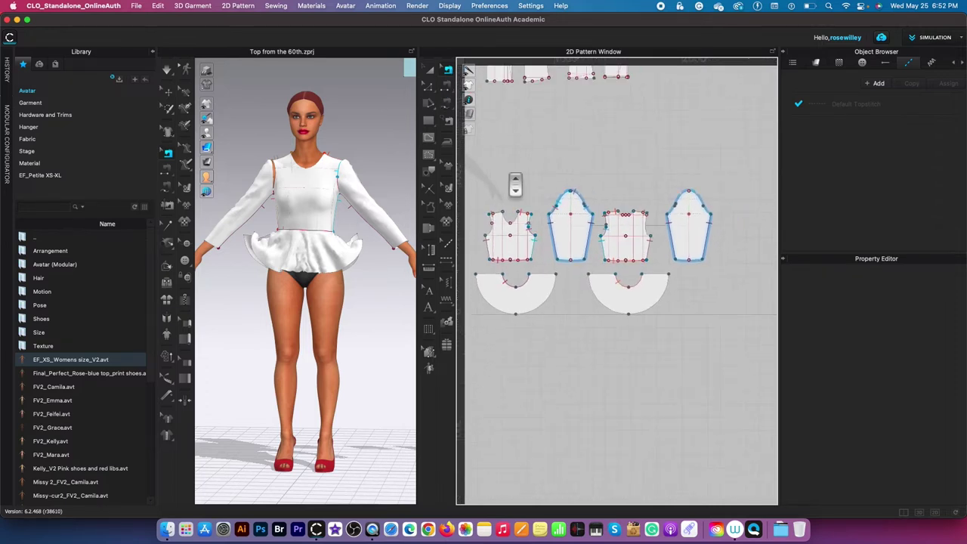
pyautogui.click(431, 70)
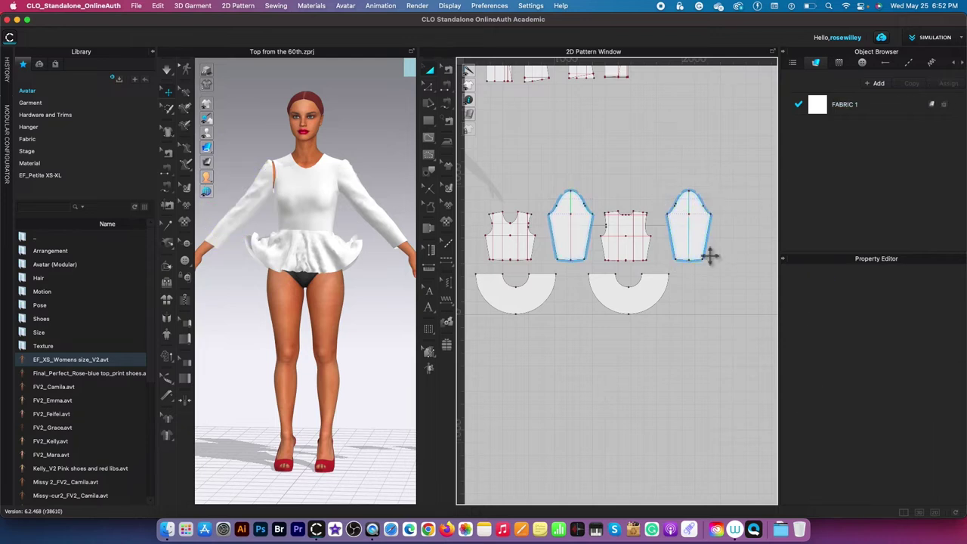
pyautogui.click(448, 72)
pyautogui.click(670, 229)
pyautogui.click(703, 147)
pyautogui.click(579, 194)
pyautogui.click(639, 127)
pyautogui.scroll(3, 556, 168)
pyautogui.scroll(-2, 556, 168)
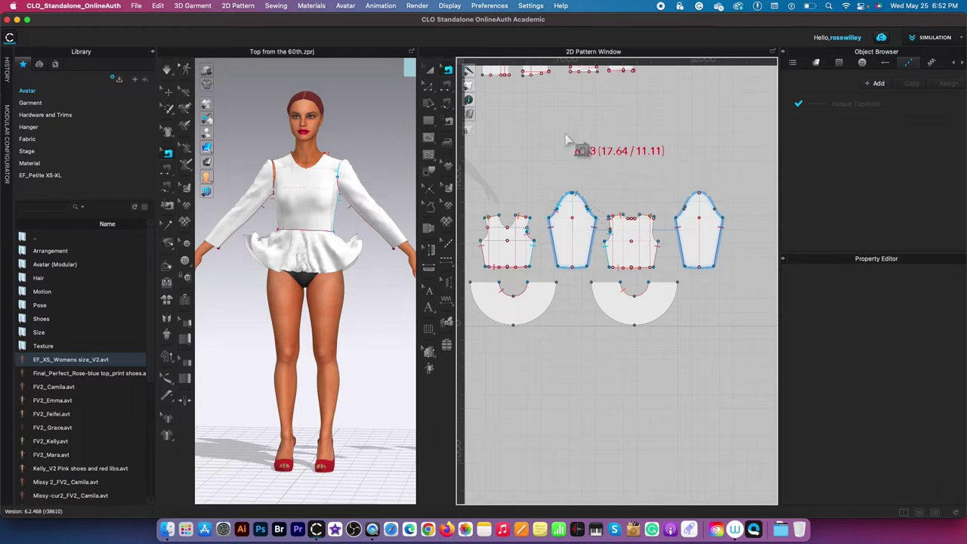
pyautogui.click(449, 89)
pyautogui.click(450, 106)
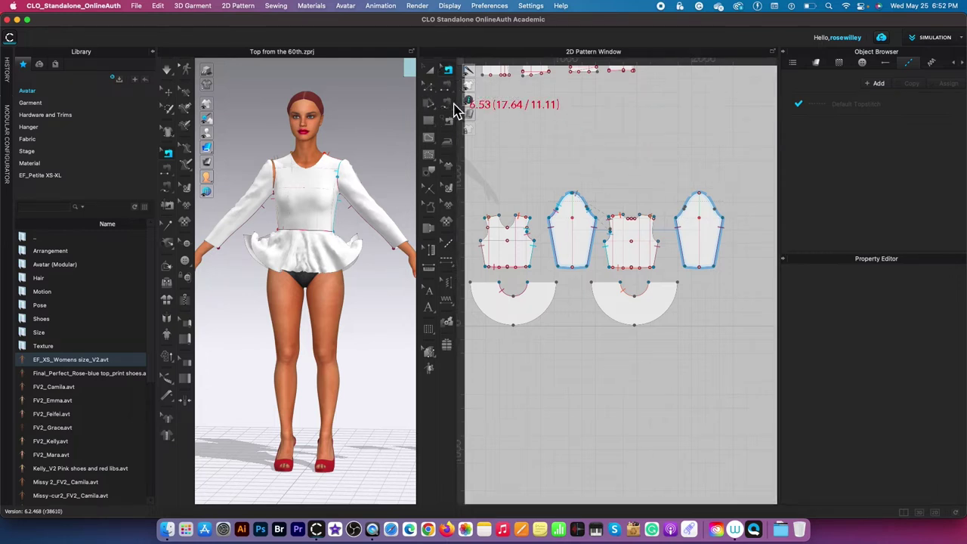
pyautogui.click(502, 105)
pyautogui.scroll(2, 391, 193)
pyautogui.scroll(-1, 646, 159)
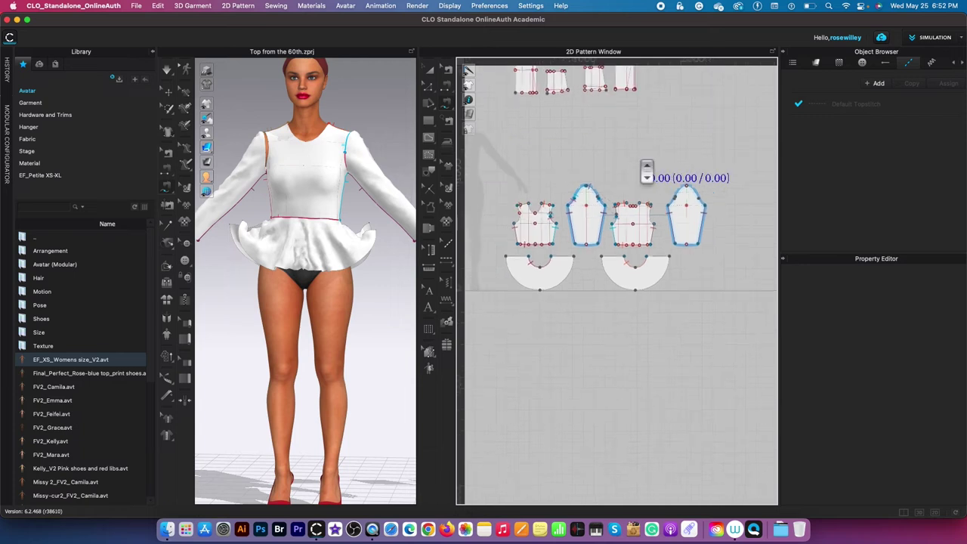
pyautogui.scroll(1, 703, 158)
pyautogui.scroll(1, 684, 208)
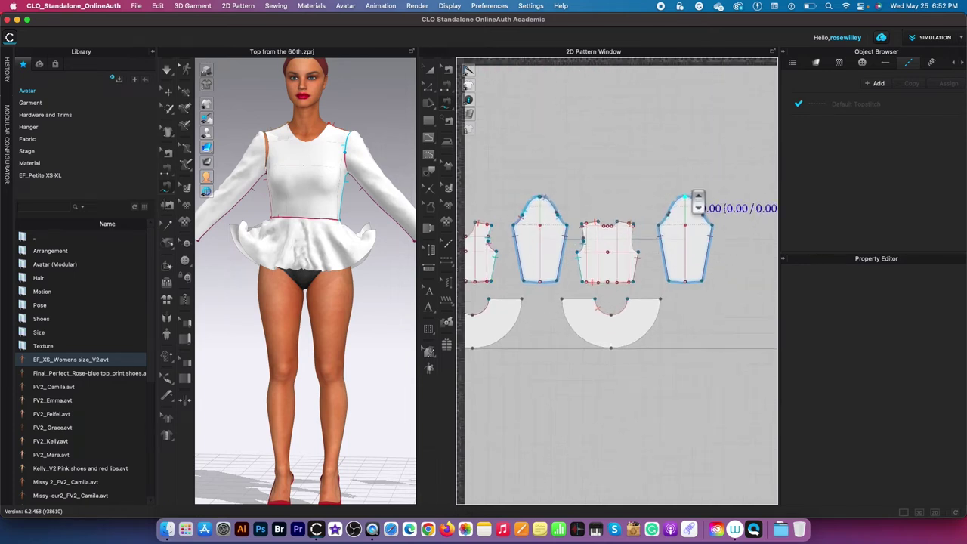
pyautogui.scroll(1, 650, 242)
pyautogui.scroll(1, 650, 242)
pyautogui.scroll(-3, 665, 248)
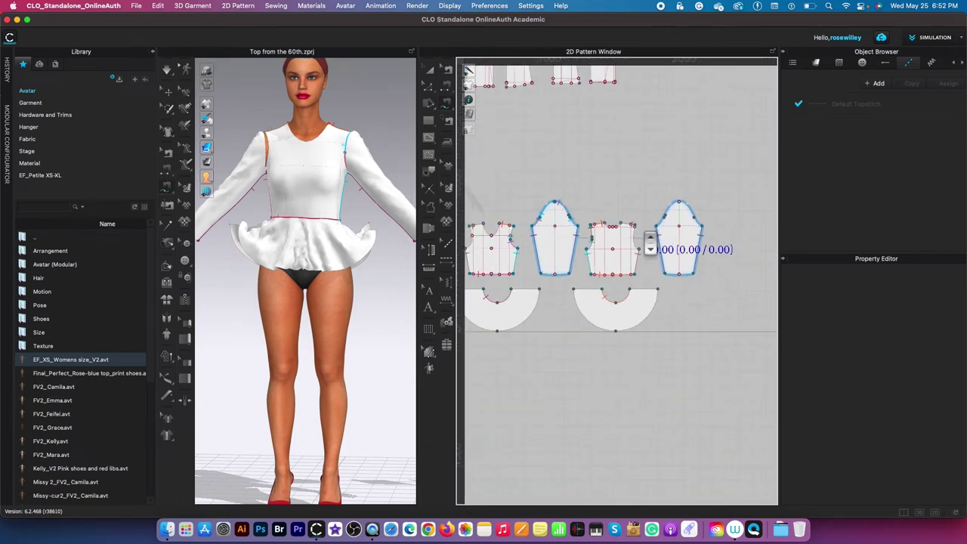
# Step: Delete the mirrored sleeve copy beside the back bodice again
pyautogui.click(431, 70)
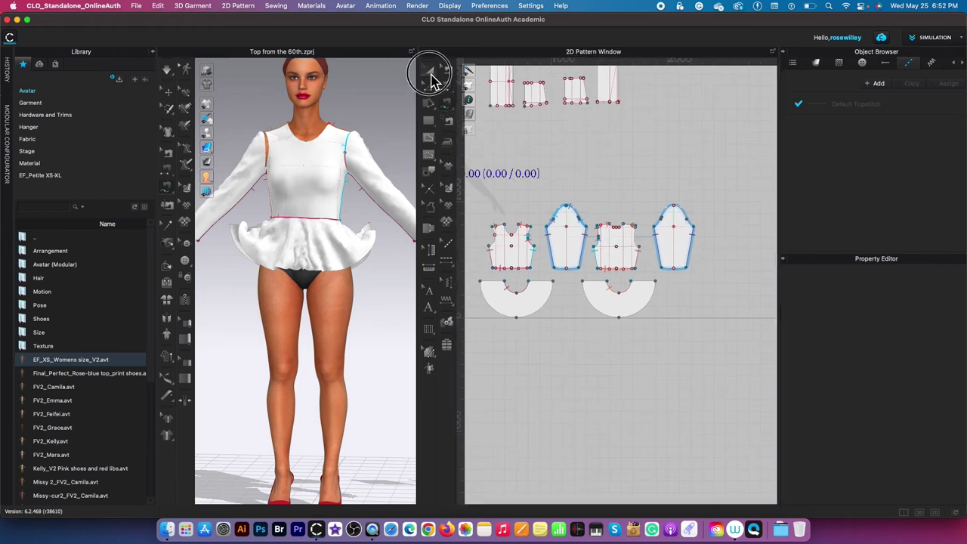
pyautogui.click(694, 246)
pyautogui.press('Delete')
# Step: Split the back bodice's unnotched armhole at 9 cm from the underarm, and split the remaining upper line at 2 cm
pyautogui.scroll(2, 620, 278)
pyautogui.scroll(2, 611, 247)
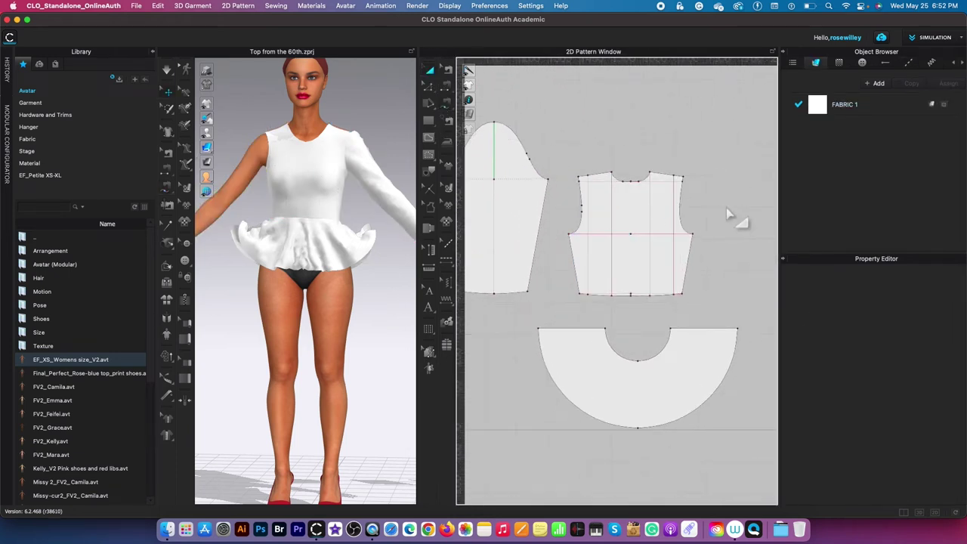
pyautogui.rightClick(693, 234)
pyautogui.write('9')
pyautogui.press('Return')
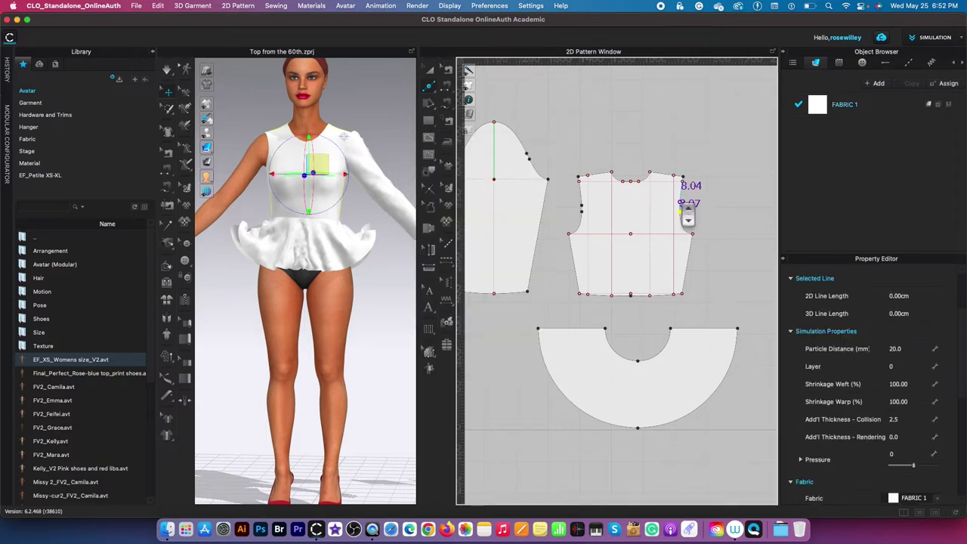
pyautogui.rightClick(687, 214)
pyautogui.write('2')
pyautogui.click(459, 355)
# Step: Split the front bodice's unnotched armhole into two lines at about 9 cm from the underarm
pyautogui.scroll(3, 520, 213)
pyautogui.scroll(-5, 520, 214)
pyautogui.scroll(5, 520, 214)
pyautogui.rightClick(538, 224)
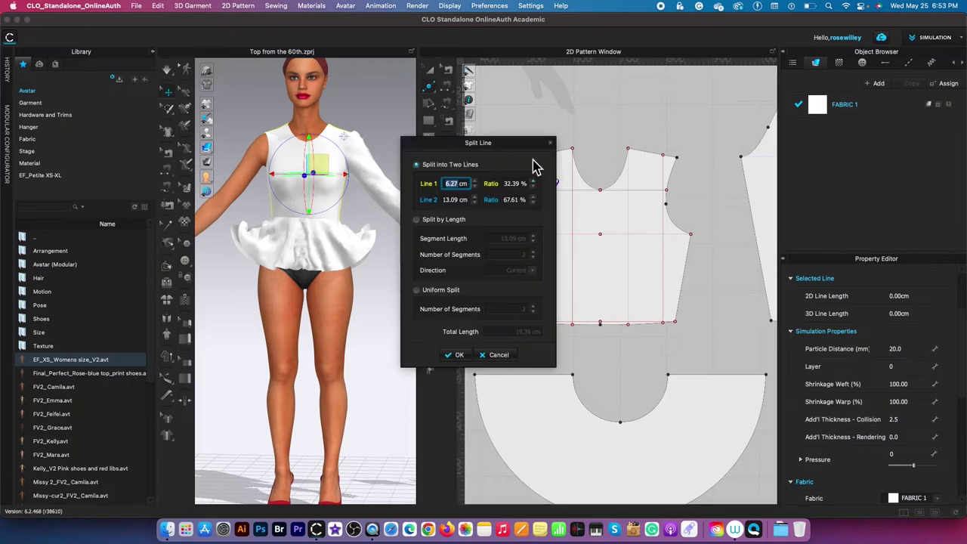
pyautogui.press('Return')
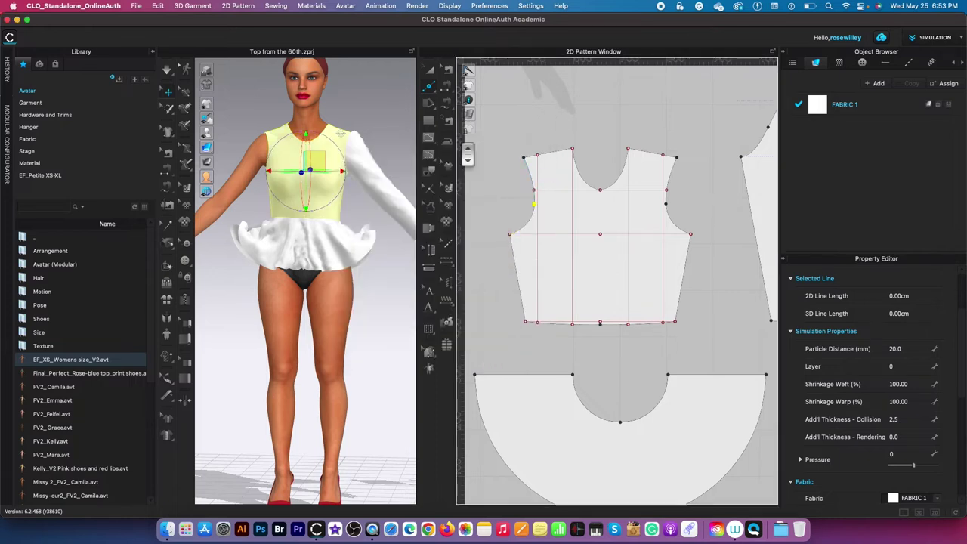
# Step: Clone the remaining sleeve as a symmetric copy with sewing and place it beside the back bodice
pyautogui.scroll(-5, 604, 216)
pyautogui.scroll(3, 695, 173)
pyautogui.click(429, 69)
pyautogui.click(581, 179)
pyautogui.click(604, 217)
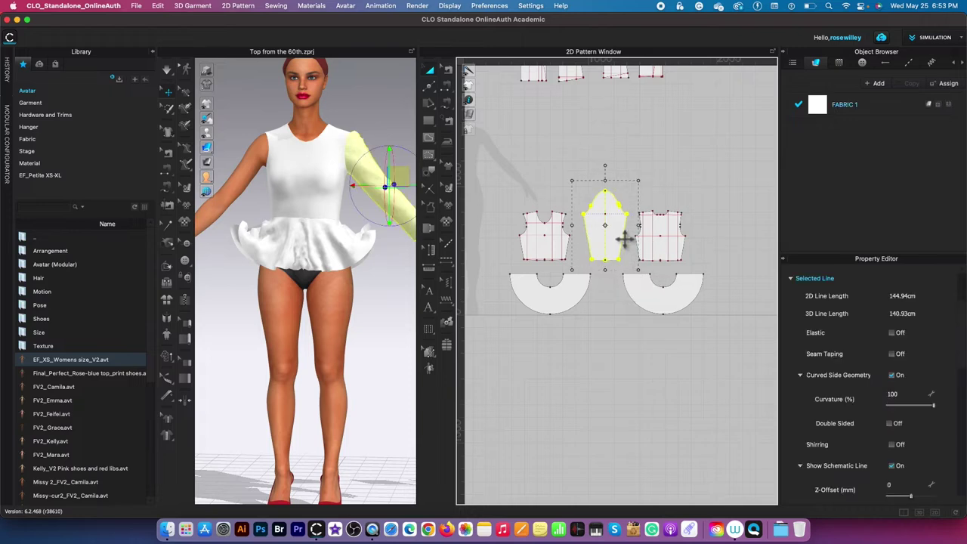
pyautogui.rightClick(617, 228)
pyautogui.click(683, 116)
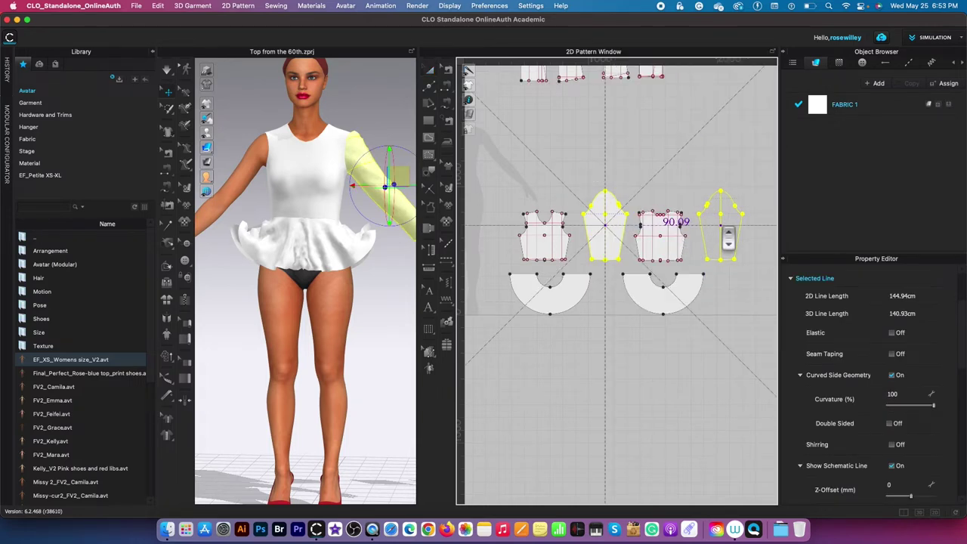
pyautogui.click(708, 150)
# Step: Free-sew the mirrored sleeve's cap between its notches to the upper back and upper front armhole edges
pyautogui.click(448, 69)
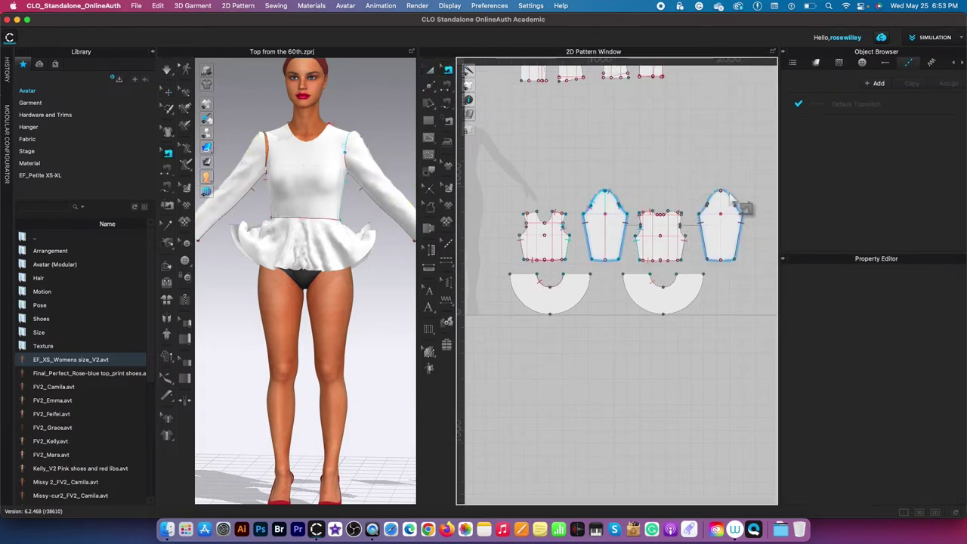
pyautogui.scroll(4, 742, 174)
pyautogui.scroll(-2, 733, 193)
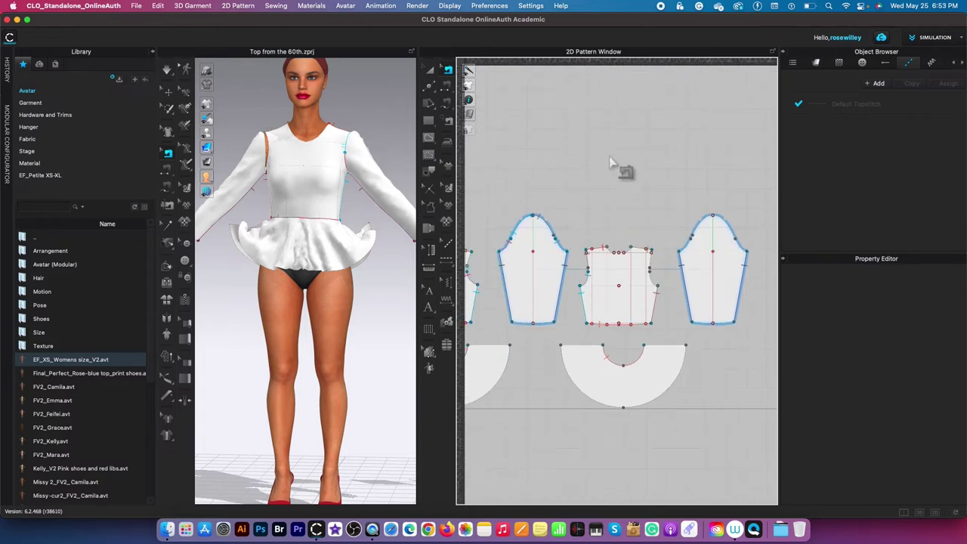
pyautogui.click(448, 101)
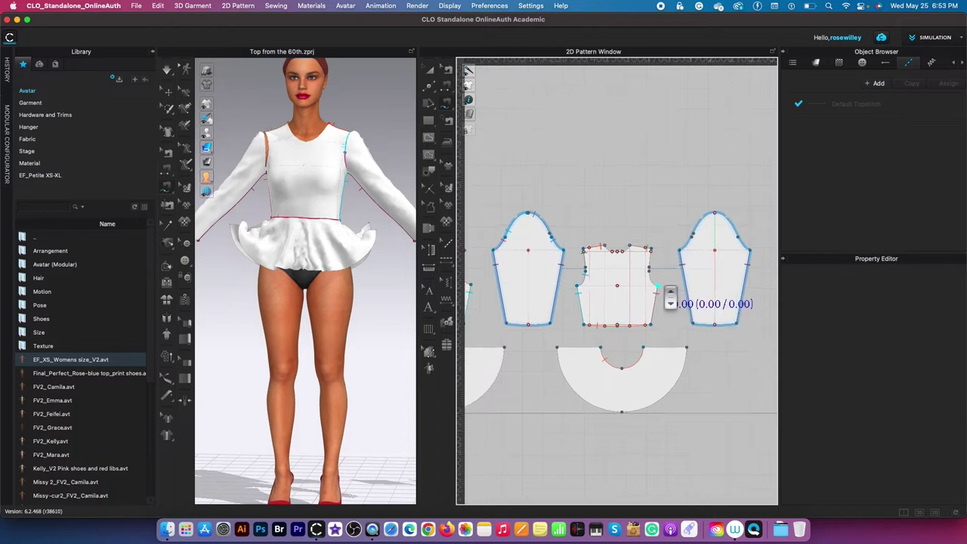
pyautogui.scroll(2, 661, 283)
pyautogui.scroll(-1, 655, 281)
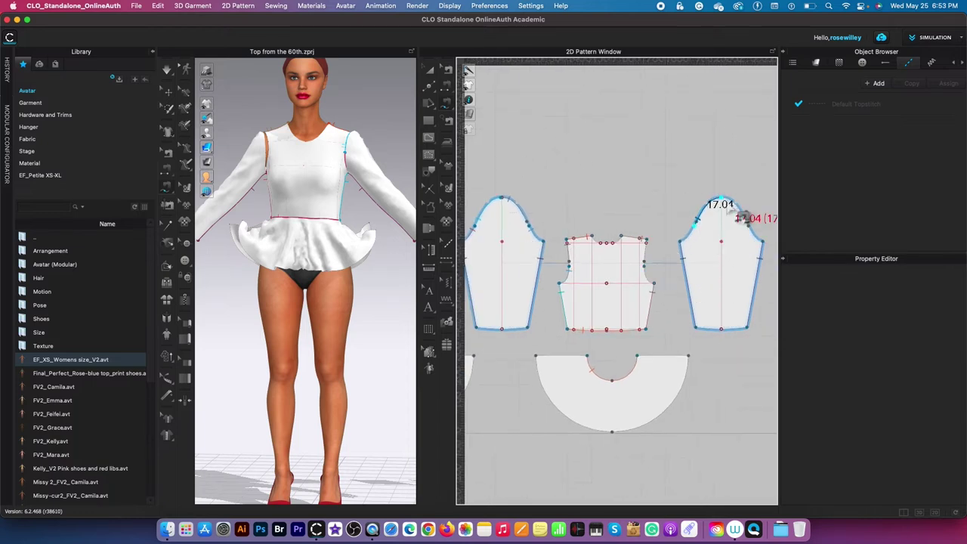
pyautogui.click(758, 236)
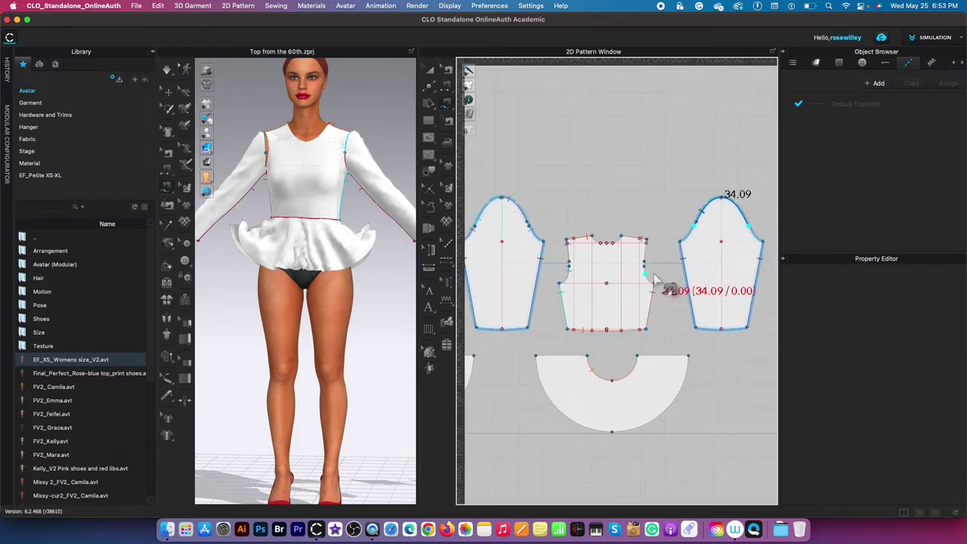
pyautogui.scroll(-1, 656, 241)
pyautogui.scroll(-2, 665, 242)
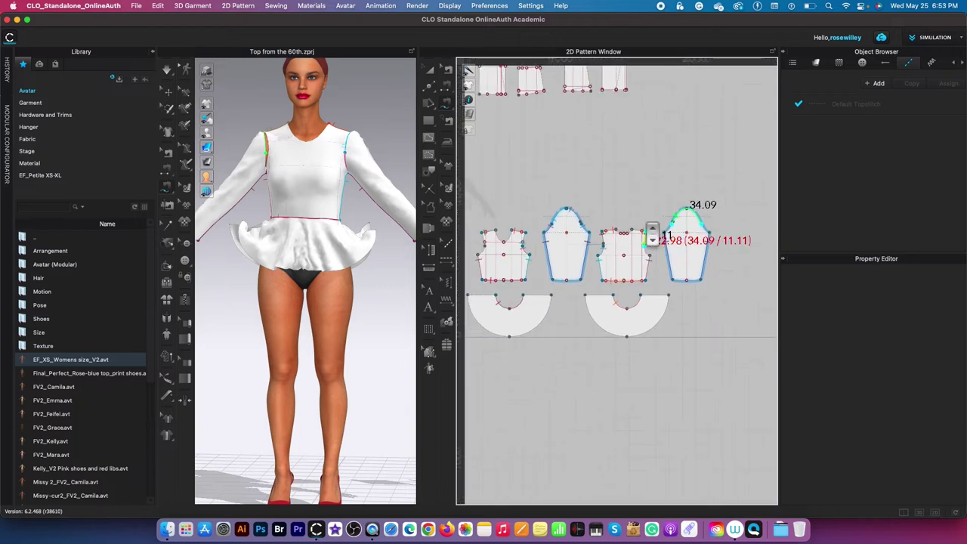
pyautogui.scroll(-1, 666, 236)
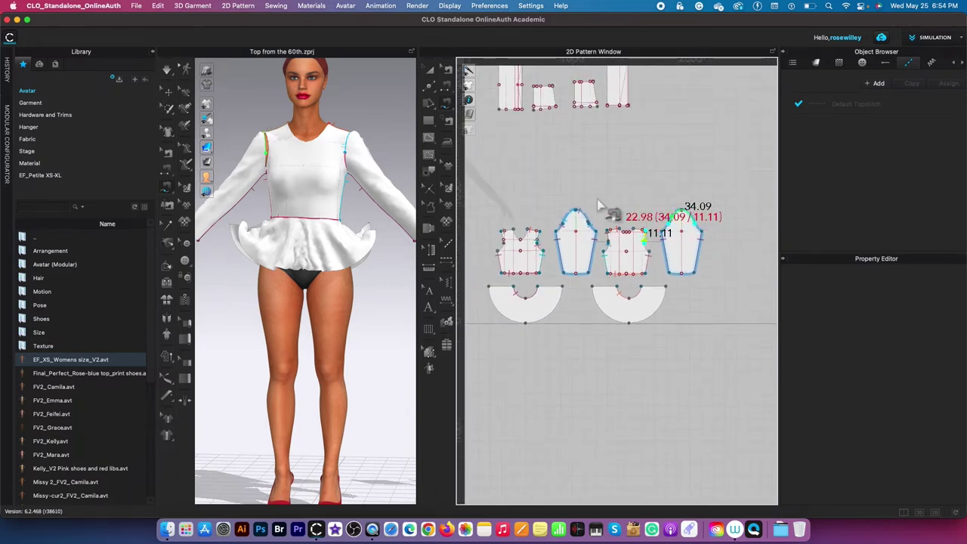
pyautogui.scroll(2, 495, 223)
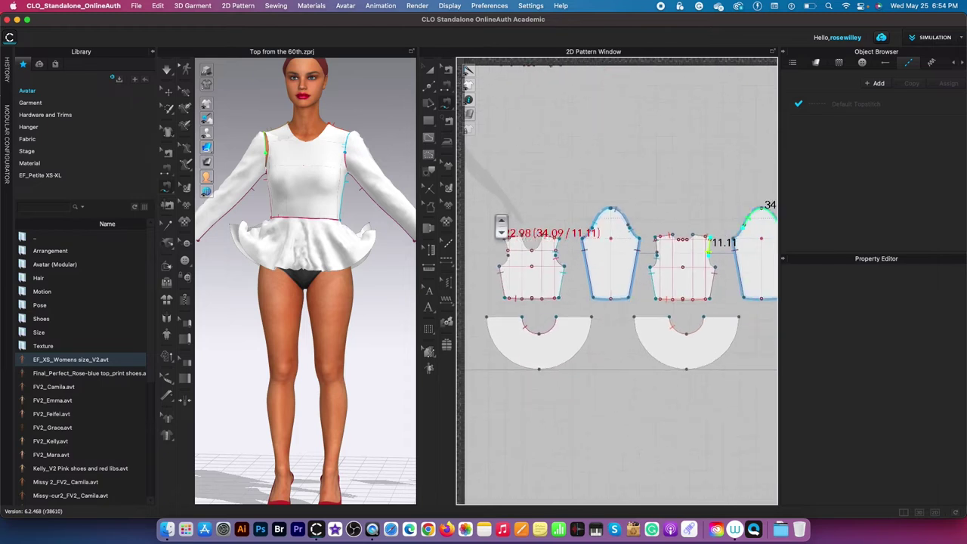
pyautogui.click(508, 251)
pyautogui.scroll(-2, 631, 171)
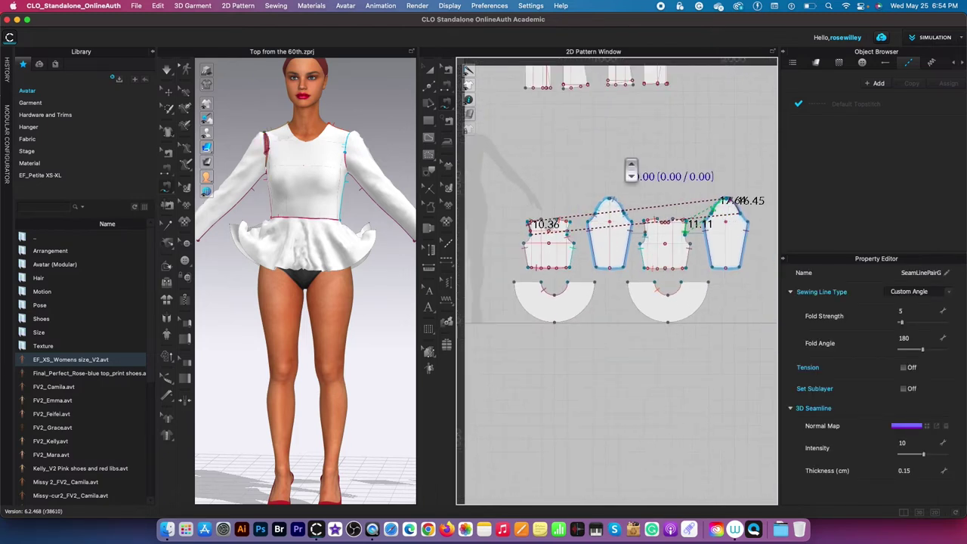
# Step: Simulate the garment briefly to pull the mirrored sleeve's cap onto the armhole, and stop the simulation
pyautogui.press('super+z')
pyautogui.press('super+z')
pyautogui.press('super+z')
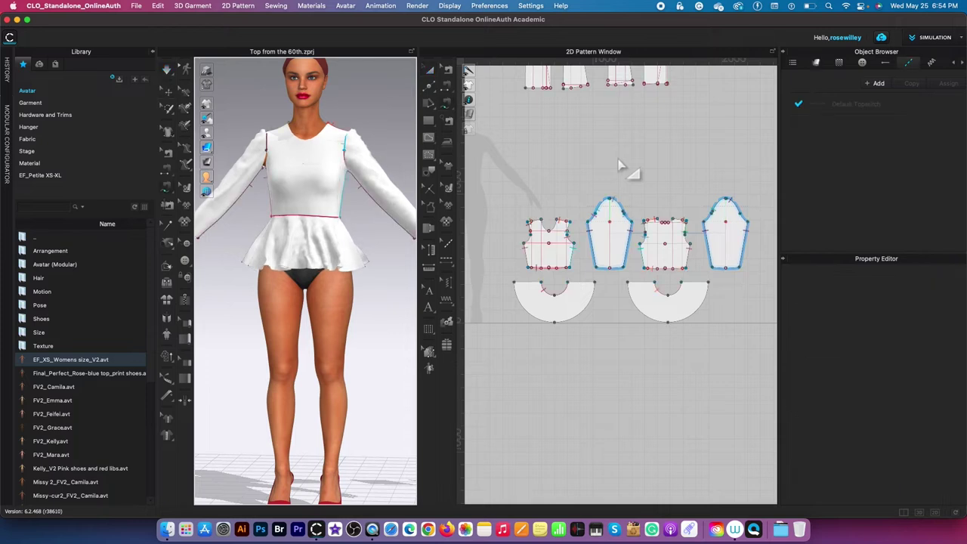
pyautogui.press('space')
# Step: Segment-sew the mirrored sleeve's two lower cap edges to the 9 cm underarm sections of the back and front armholes
pyautogui.scroll(2, 620, 164)
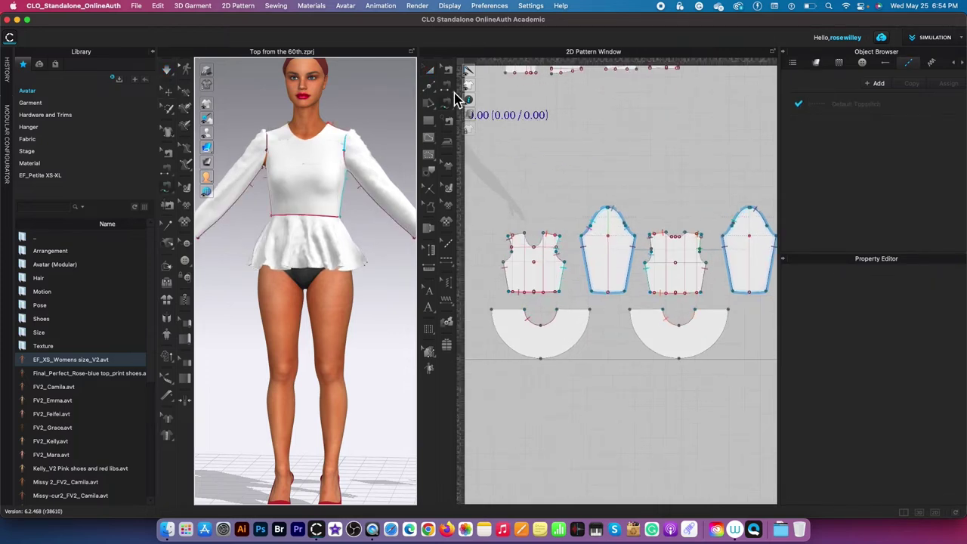
pyautogui.click(446, 87)
pyautogui.scroll(3, 618, 184)
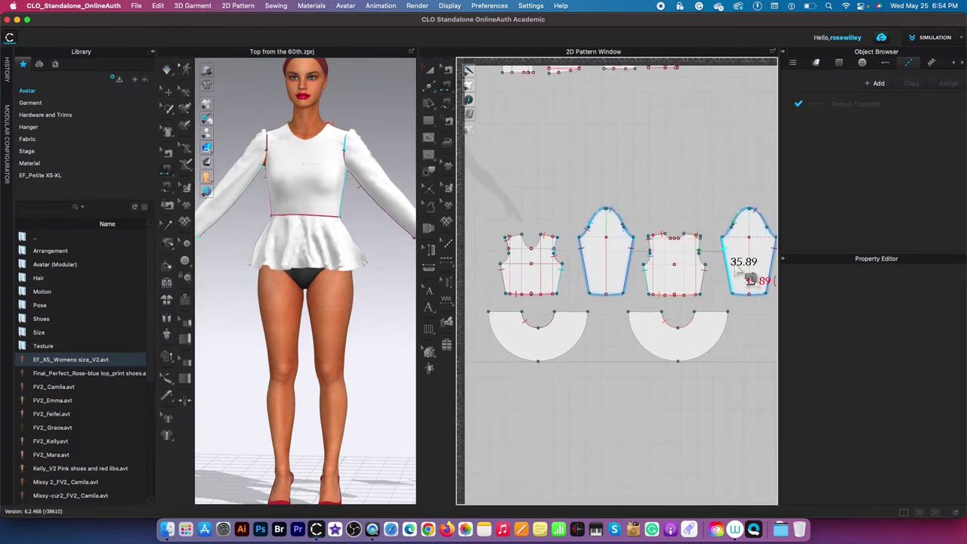
pyautogui.scroll(1, 747, 244)
pyautogui.scroll(1, 746, 250)
pyautogui.click(691, 266)
pyautogui.click(724, 225)
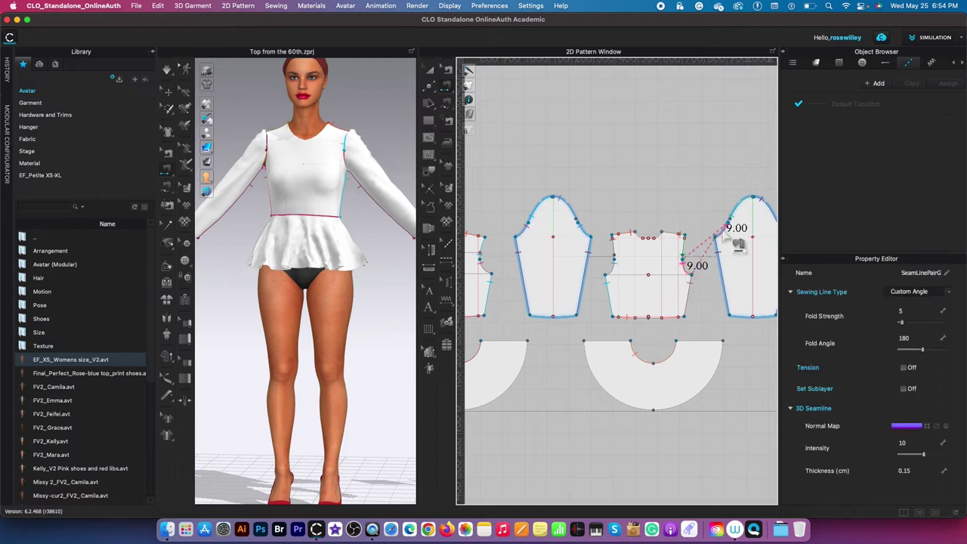
pyautogui.scroll(-2, 712, 198)
pyautogui.click(764, 218)
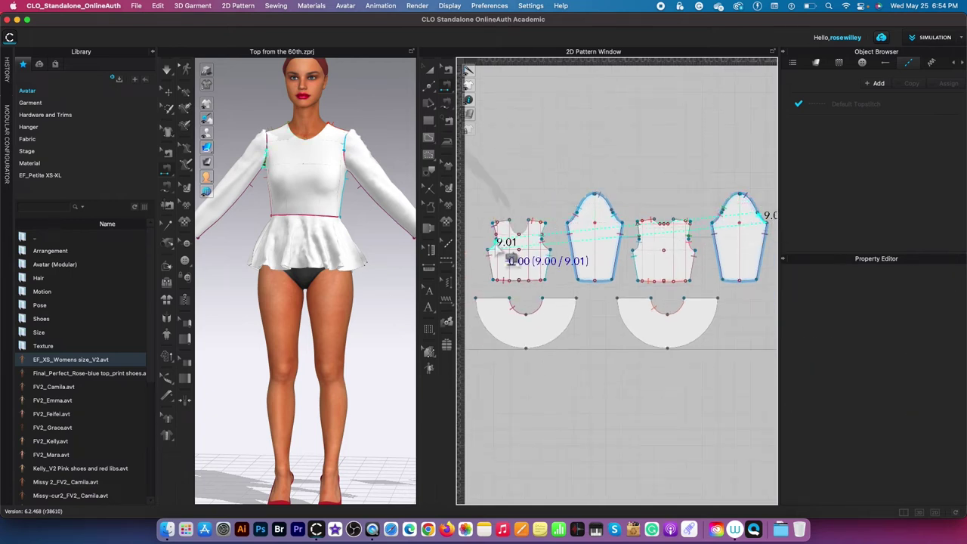
pyautogui.click(495, 243)
# Step: Simulate the garment and apply Strengthen to all the bodice, sleeve and peplum pieces
pyautogui.click(431, 71)
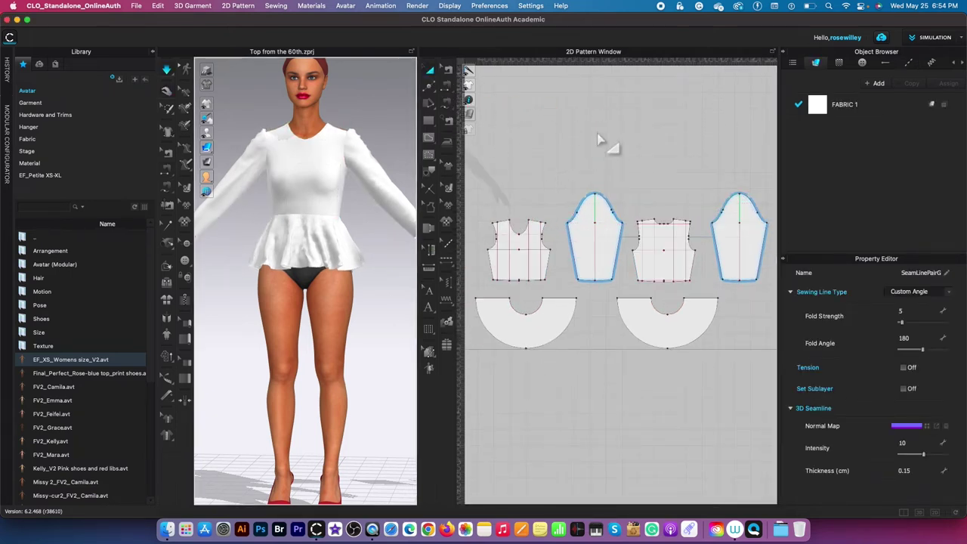
pyautogui.scroll(-5, 604, 144)
pyautogui.moveTo(529, 133); pyautogui.dragTo(726, 245)
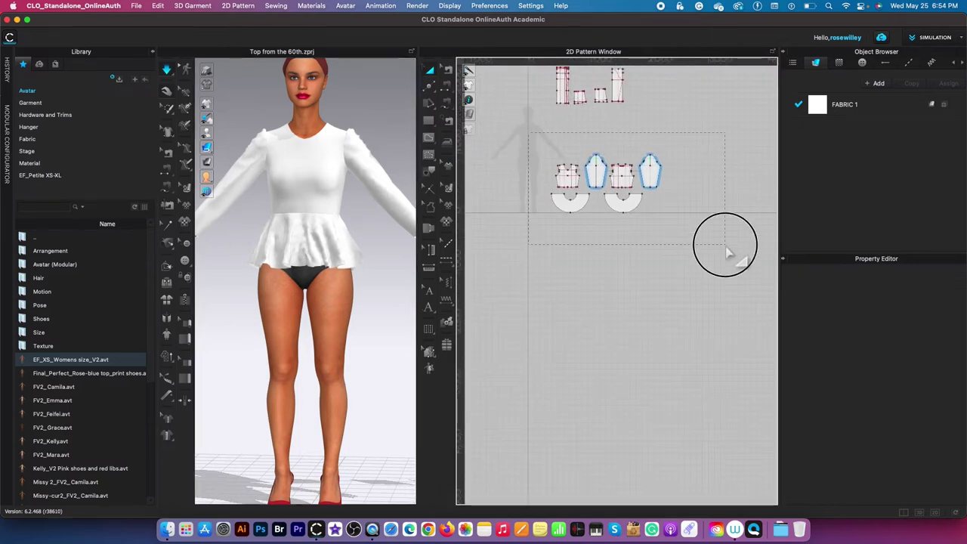
pyautogui.rightClick(609, 185)
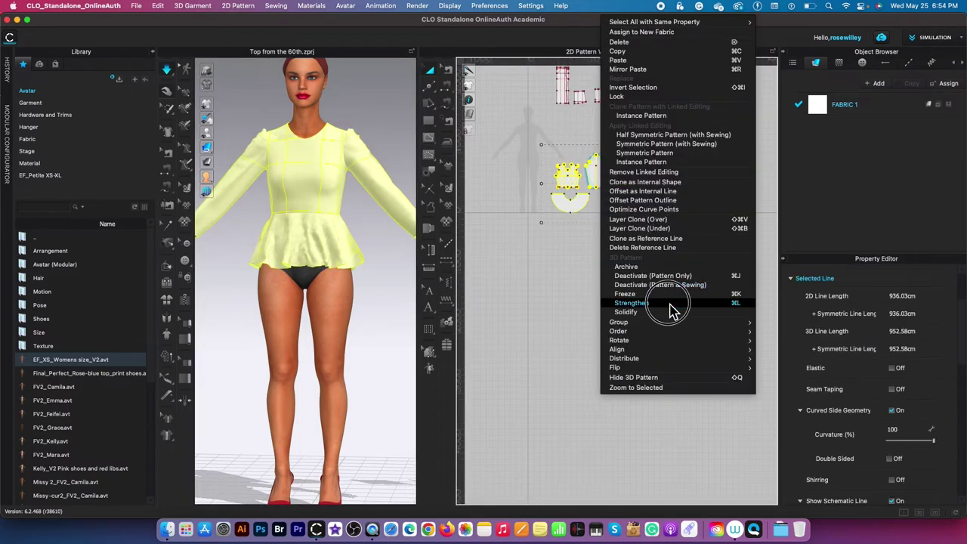
pyautogui.click(672, 309)
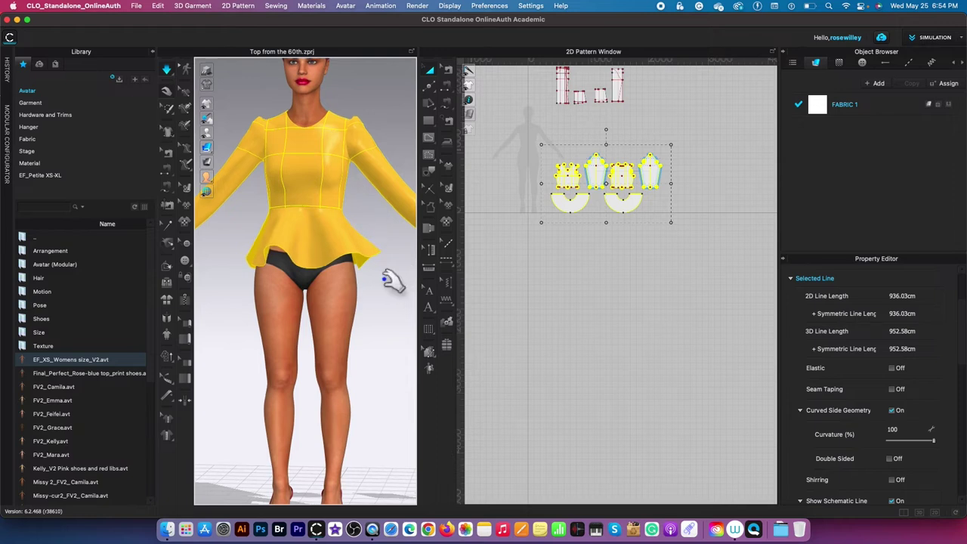
pyautogui.scroll(-5, 381, 278)
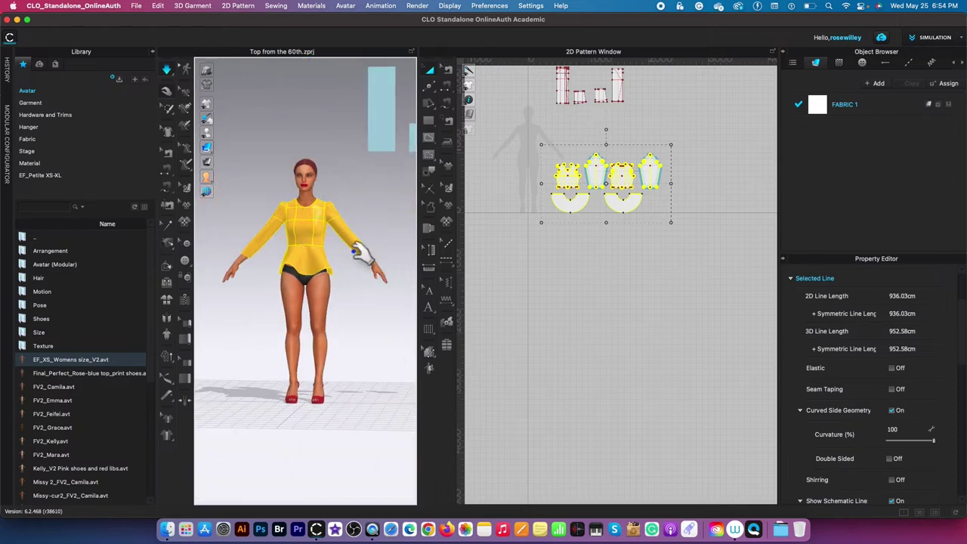
# Step: Hide the four unused pattern pieces above the top's pieces in the 3D view
pyautogui.scroll(-5, 361, 253)
pyautogui.click(665, 136)
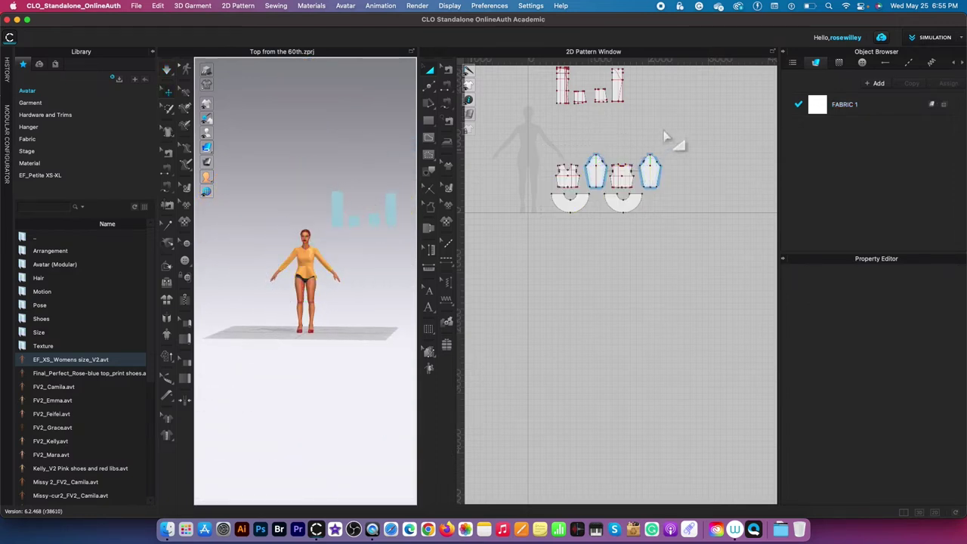
pyautogui.scroll(1, 665, 136)
pyautogui.moveTo(672, 128); pyautogui.dragTo(673, 201, button='middle')
pyautogui.moveTo(534, 110); pyautogui.dragTo(634, 181)
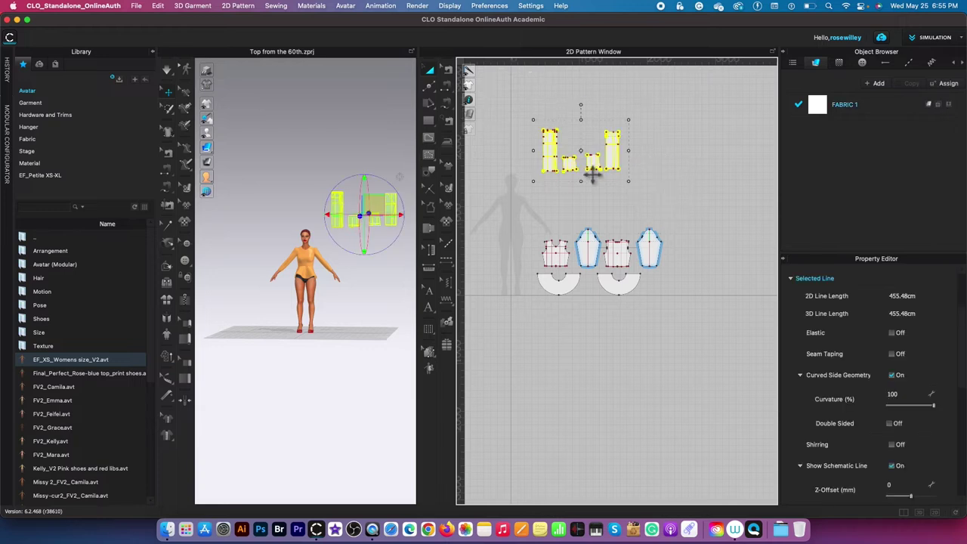
pyautogui.rightClick(375, 201)
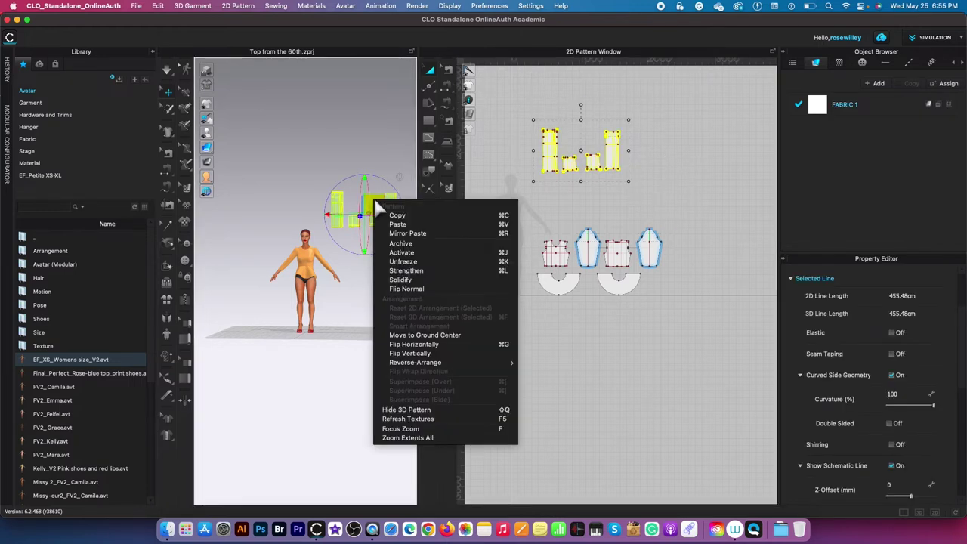
pyautogui.click(421, 409)
pyautogui.click(297, 393)
# Step: Simulate the top on the avatar and inspect how the bodice, sleeves and peplum drape
pyautogui.scroll(5, 324, 272)
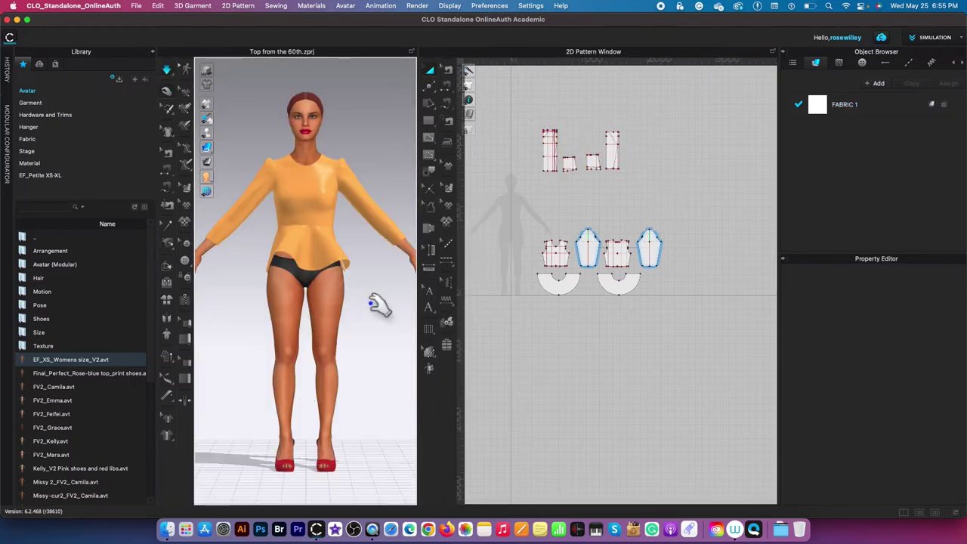
pyautogui.scroll(3, 377, 306)
pyautogui.moveTo(289, 230); pyautogui.dragTo(330, 333, button='right')
pyautogui.scroll(-3, 356, 358)
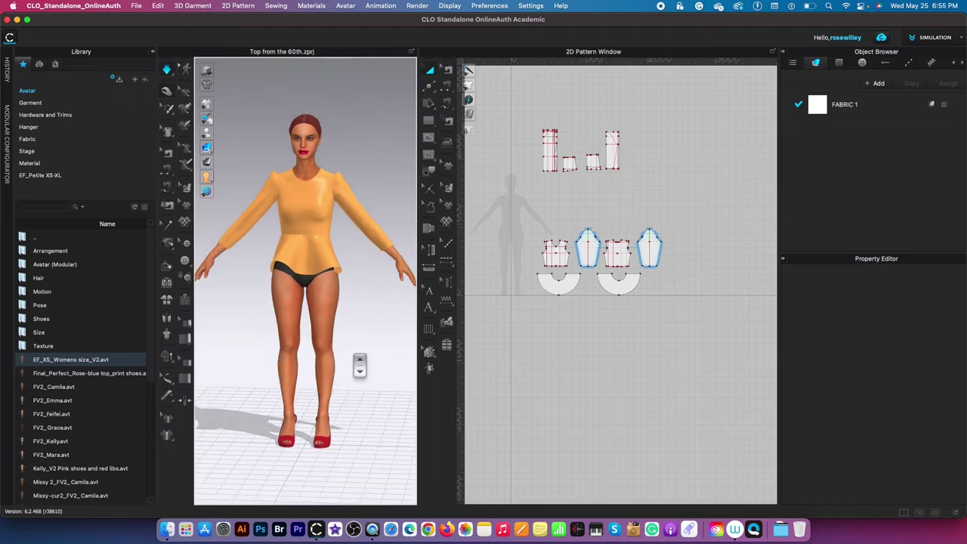
pyautogui.scroll(2, 355, 358)
pyautogui.click(360, 353)
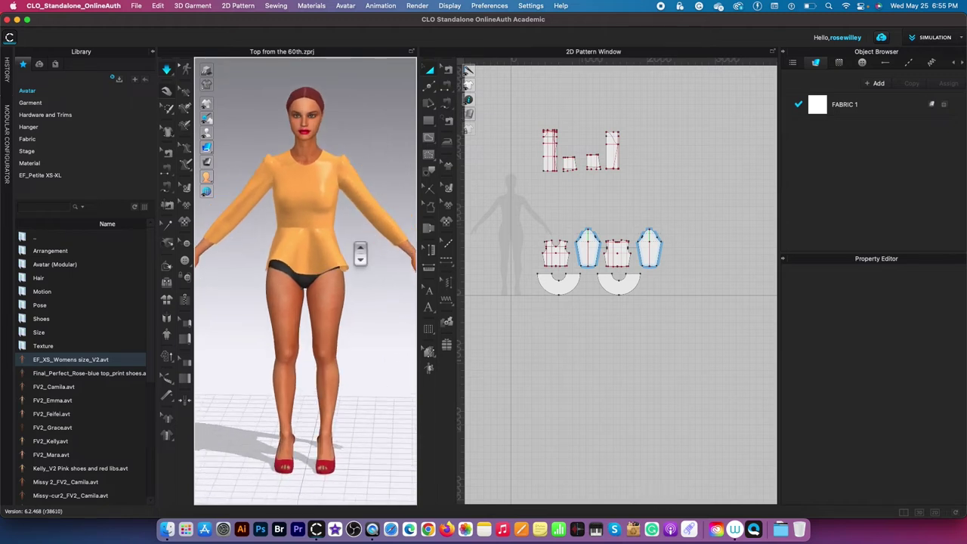
pyautogui.scroll(3, 386, 281)
pyautogui.scroll(1, 586, 348)
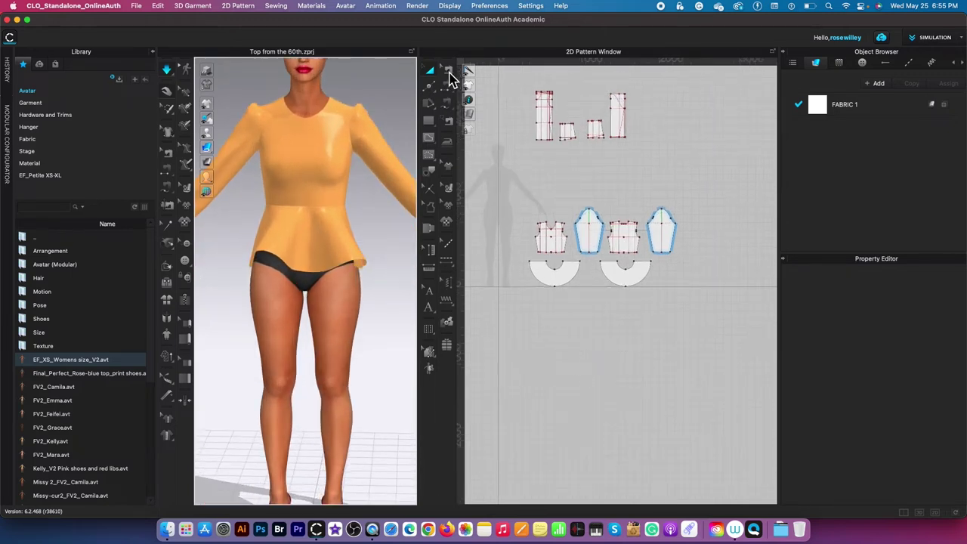
# Step: Stop the simulation and segment-sew the front peplum's open side edge to the back peplum's matching 21.09 cm side edge
pyautogui.press('1')
pyautogui.click(273, 250)
pyautogui.click(331, 273)
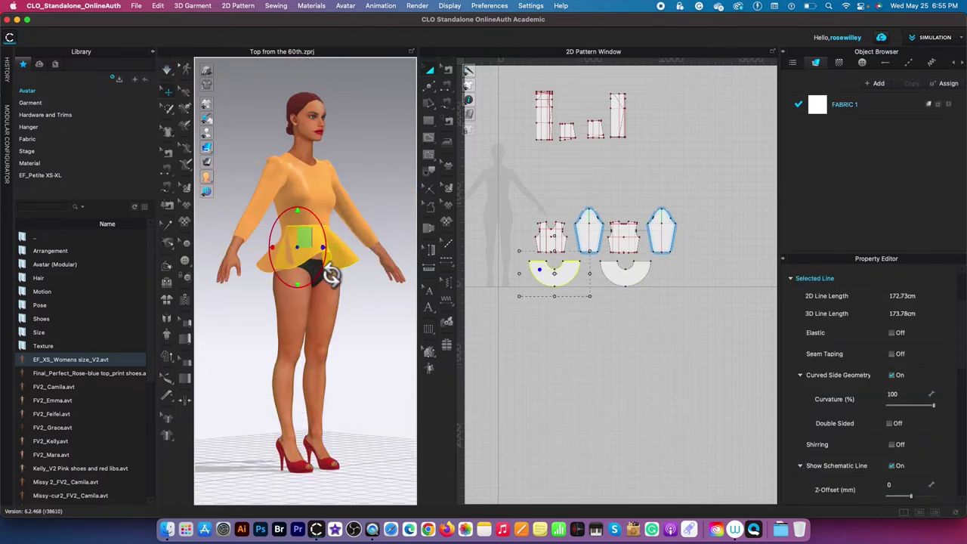
pyautogui.click(284, 283)
pyautogui.click(274, 266)
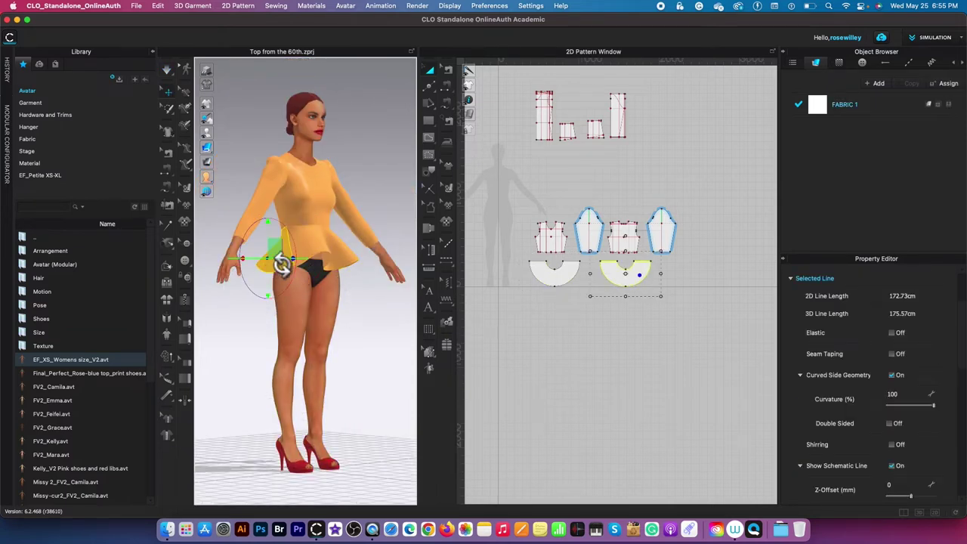
pyautogui.click(476, 350)
pyautogui.click(447, 87)
pyautogui.click(537, 262)
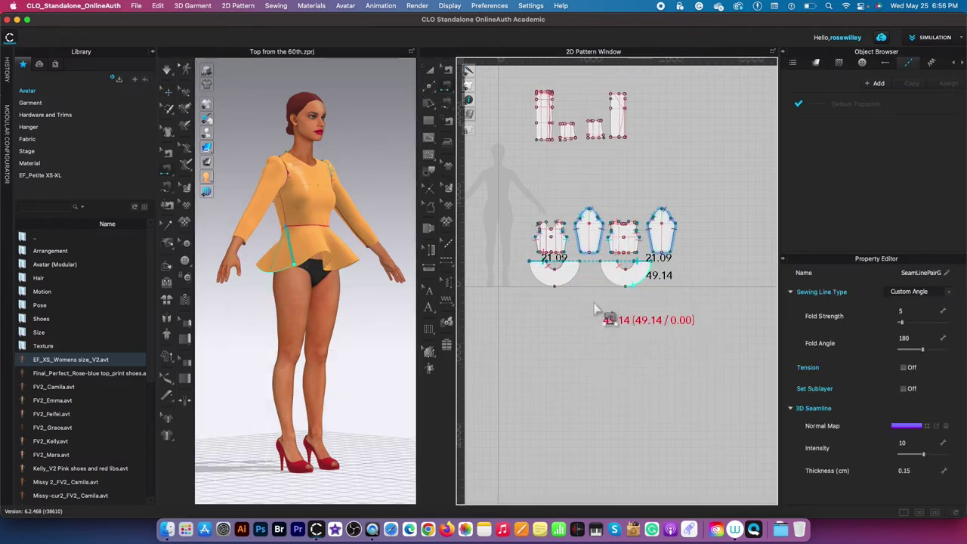
pyautogui.scroll(3, 610, 320)
pyautogui.click(646, 198)
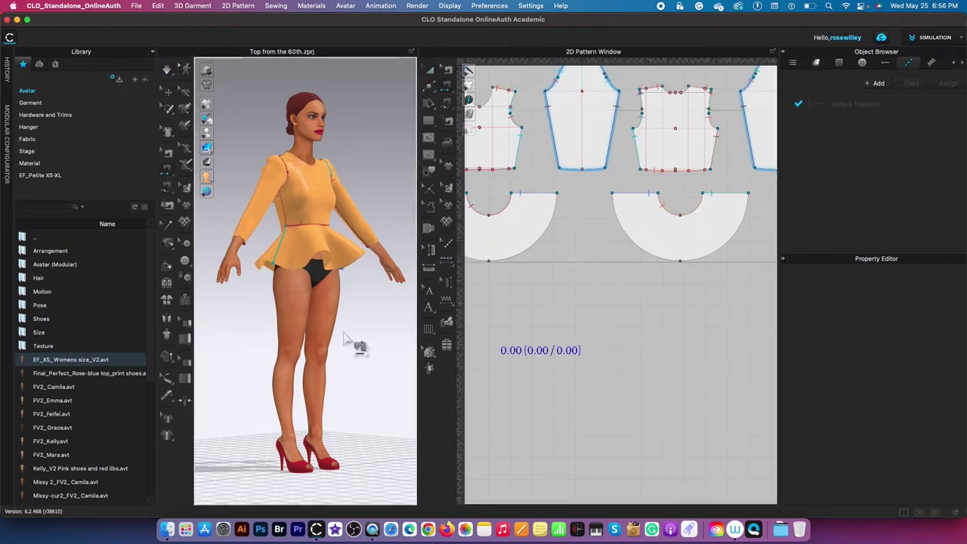
# Step: Simulate the garment with the newly sewn peplum side seam and check the drape from the front
pyautogui.scroll(-3, 350, 343)
pyautogui.press('space')
pyautogui.moveTo(382, 330); pyautogui.dragTo(363, 346, button='right')
pyautogui.scroll(-3, 369, 331)
pyautogui.scroll(5, 371, 396)
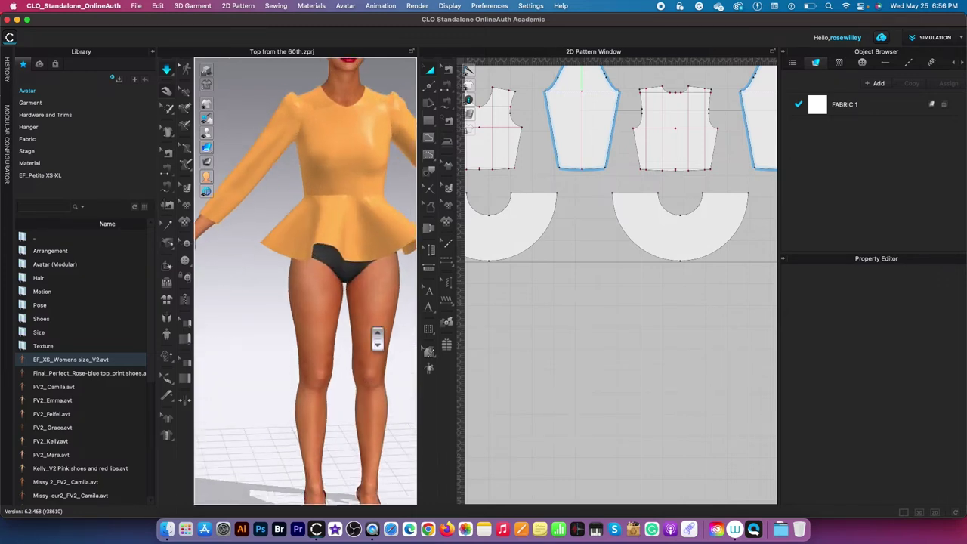
pyautogui.moveTo(408, 422); pyautogui.dragTo(378, 361, button='right')
pyautogui.scroll(-5, 380, 428)
pyautogui.scroll(-5, 637, 351)
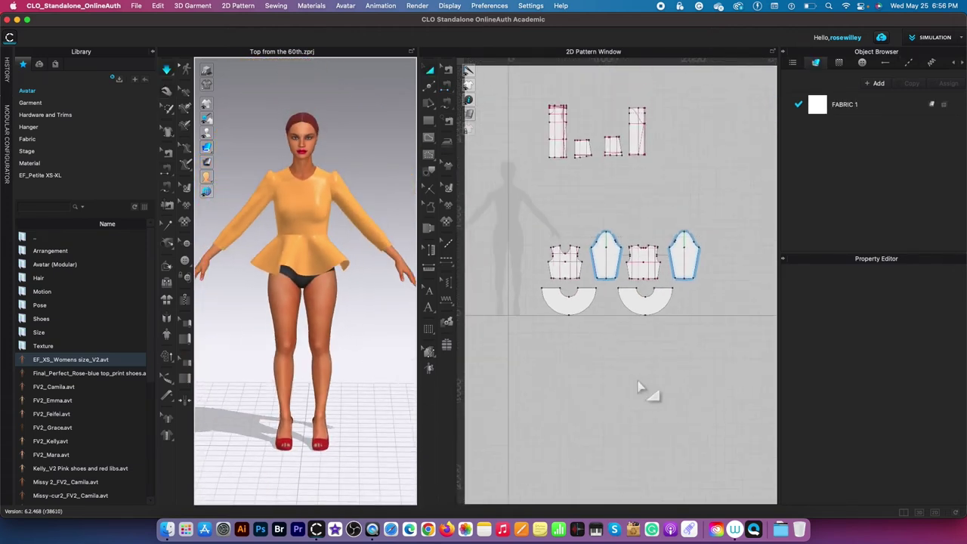
# Step: Examine which 2D sleeve piece corresponds to which sleeve on the avatar
pyautogui.moveTo(614, 168); pyautogui.dragTo(725, 275)
pyautogui.click(743, 289)
pyautogui.scroll(3, 744, 287)
pyautogui.scroll(-2, 726, 257)
pyautogui.click(699, 227)
pyautogui.moveTo(699, 228); pyautogui.dragTo(696, 240)
pyautogui.click(706, 262)
pyautogui.click(587, 240)
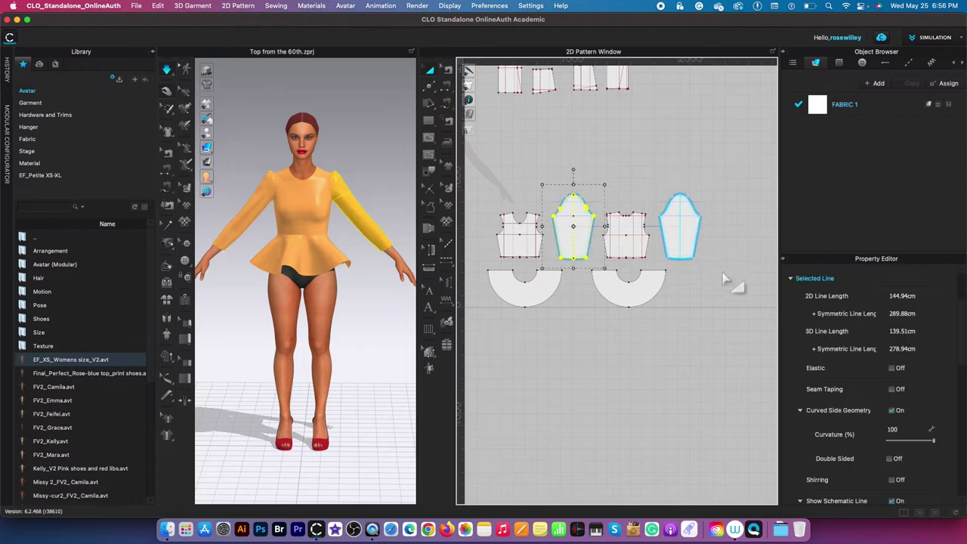
pyautogui.click(697, 240)
pyautogui.click(745, 262)
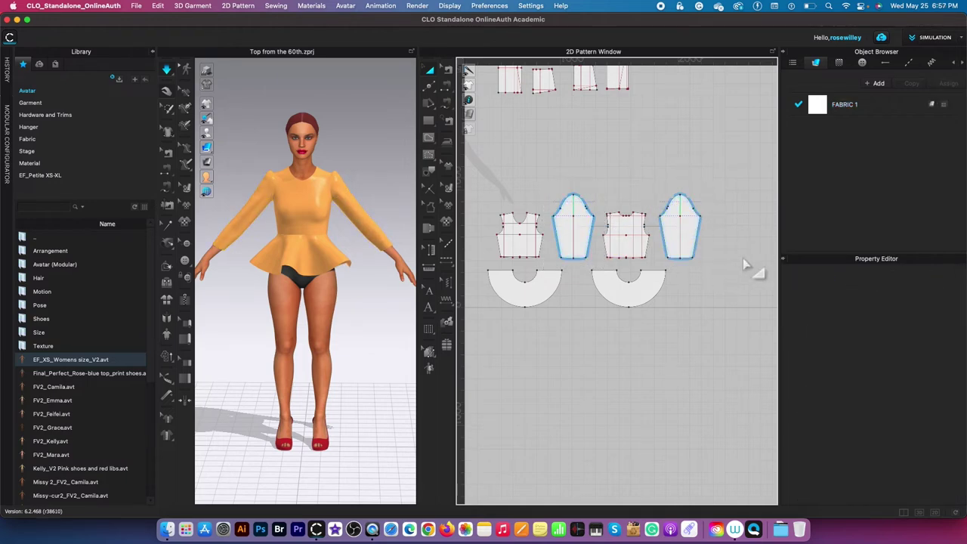
# Step: Stop the simulation and save the project file
pyautogui.scroll(-1, 680, 329)
pyautogui.moveTo(384, 336)
pyautogui.mouseDown(button='right')
pyautogui.moveTo(255, 339)
pyautogui.moveTo(371, 330)
pyautogui.mouseUp(button='right')
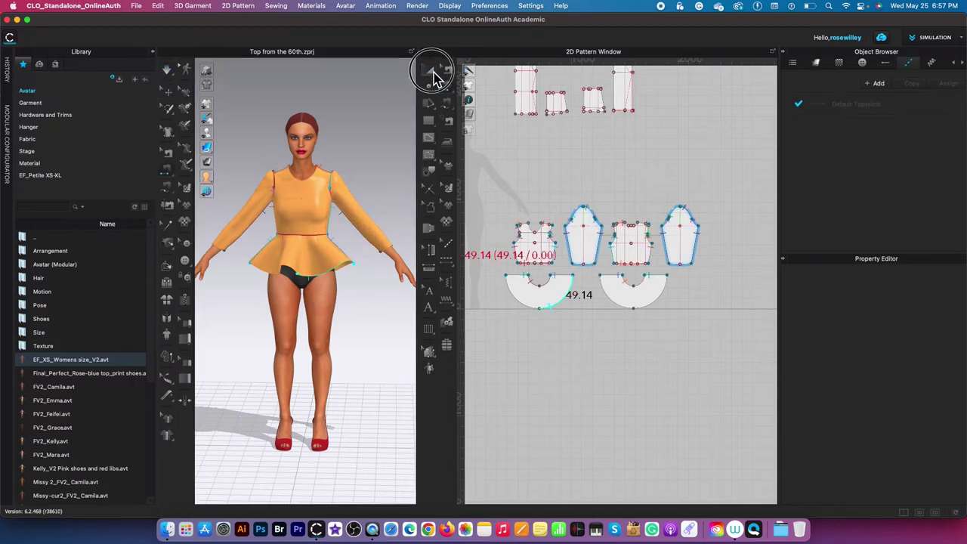
pyautogui.press('super+s')
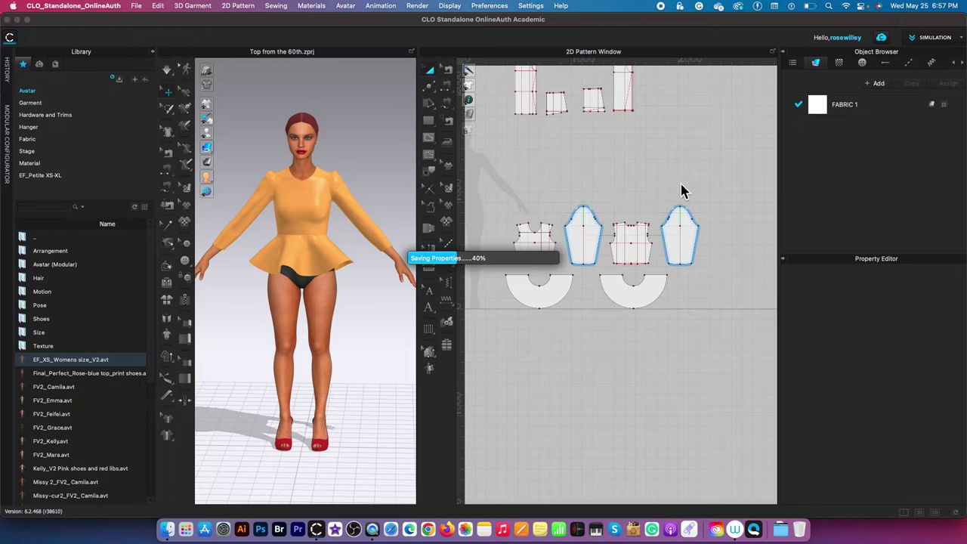
# Step: Apply the Cotton_Stretch_Sateen fabric from the fabric library to the back peplum piece
pyautogui.moveTo(482, 171); pyautogui.dragTo(711, 316)
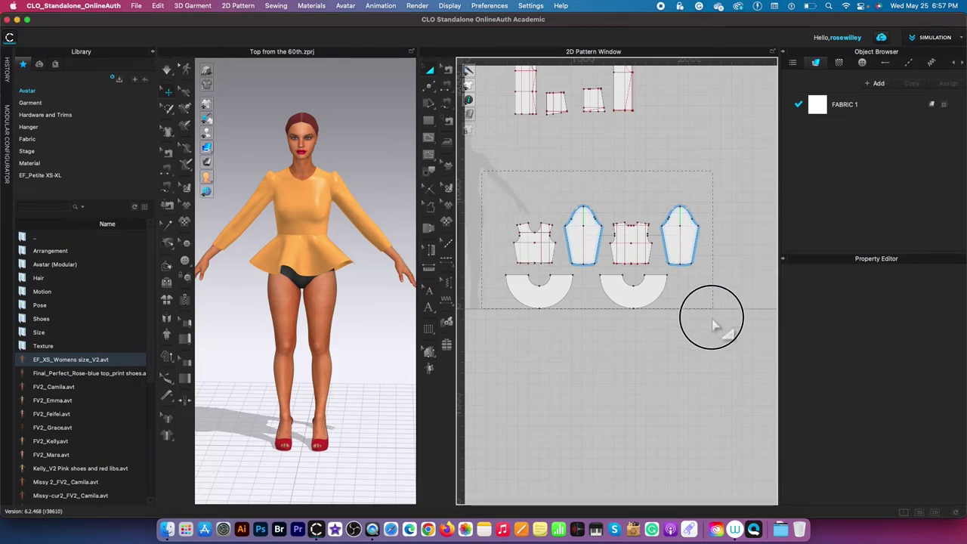
pyautogui.click(723, 304)
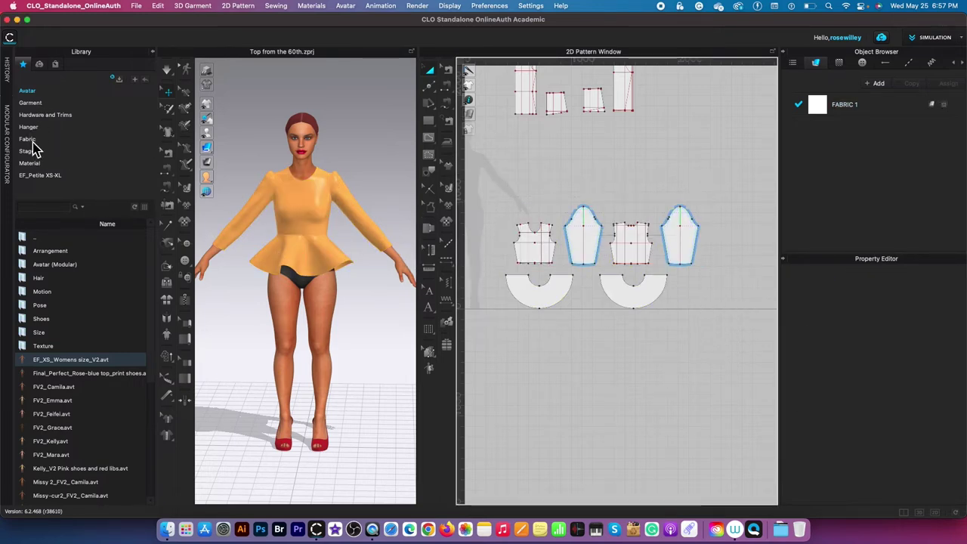
pyautogui.click(31, 141)
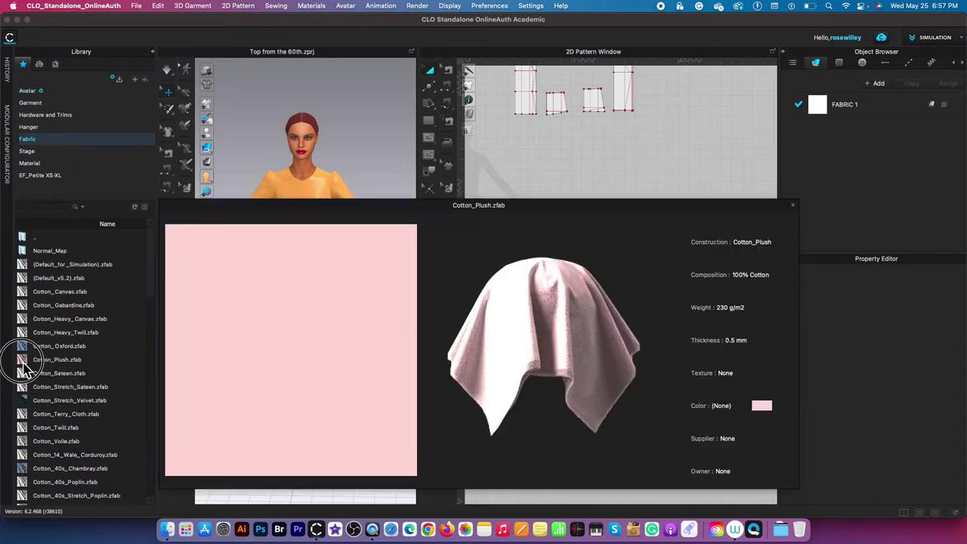
pyautogui.click(24, 367)
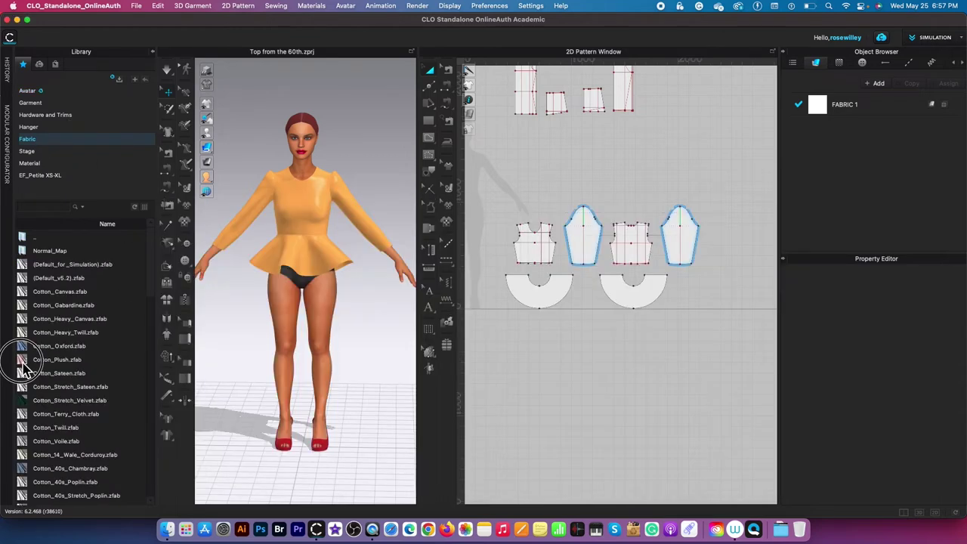
pyautogui.moveTo(25, 391); pyautogui.dragTo(635, 297)
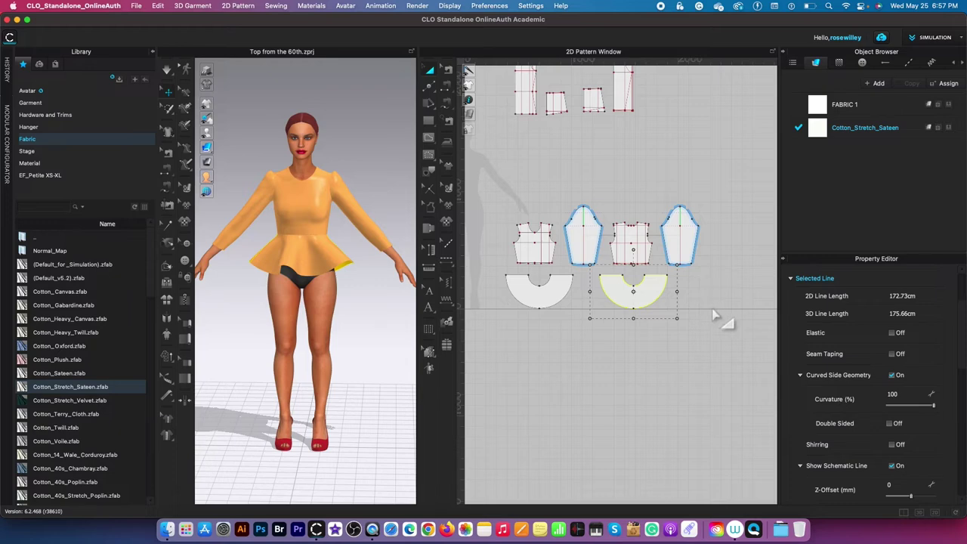
# Step: Assign Cotton_Stretch_Sateen to all the bodice, sleeve and peplum pieces and turn off their strengthening
pyautogui.moveTo(498, 186); pyautogui.dragTo(741, 278)
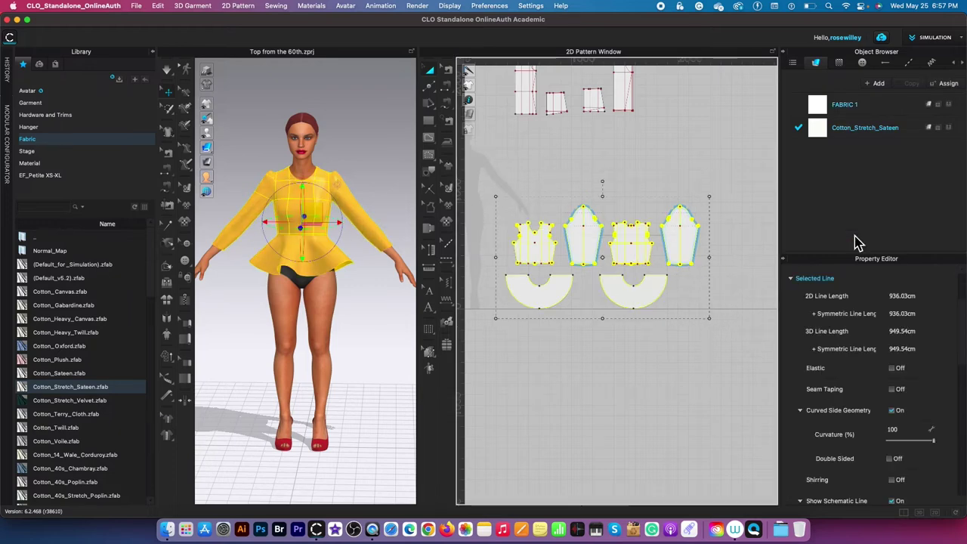
pyautogui.click(491, 187)
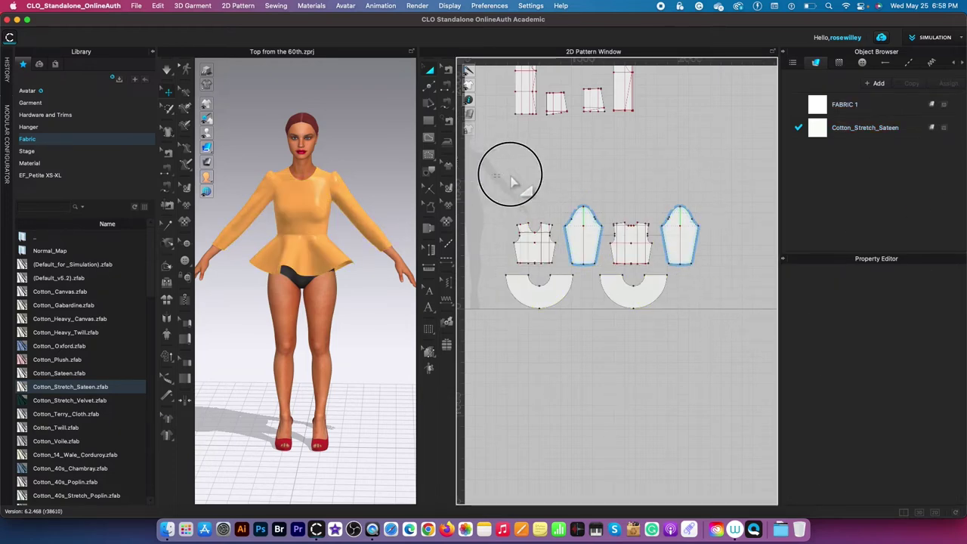
pyautogui.moveTo(491, 177); pyautogui.dragTo(749, 331)
pyautogui.rightClick(653, 297)
pyautogui.click(745, 303)
pyautogui.click(635, 341)
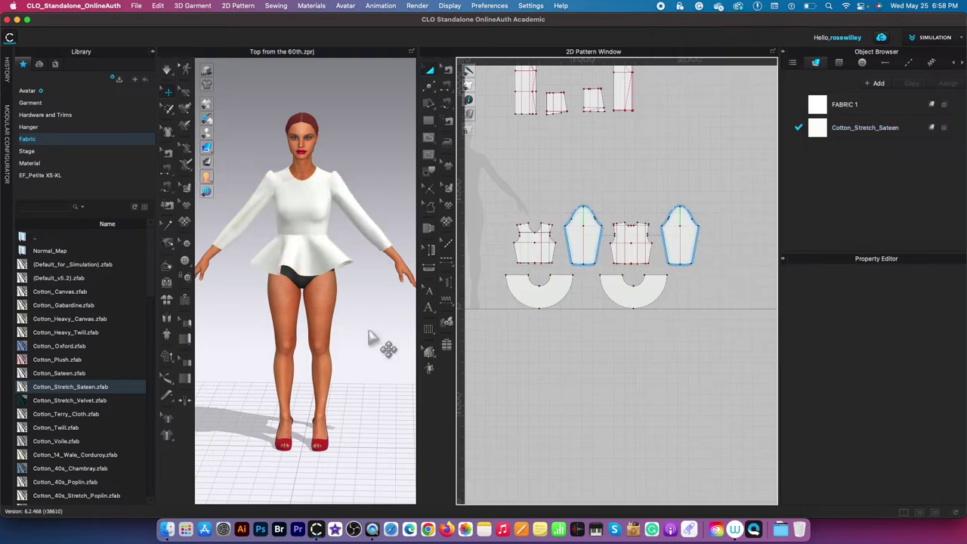
# Step: Look through the default fabrics and open the account's personal folder in My Items
pyautogui.scroll(-15, 143, 302)
pyautogui.scroll(15, 91, 240)
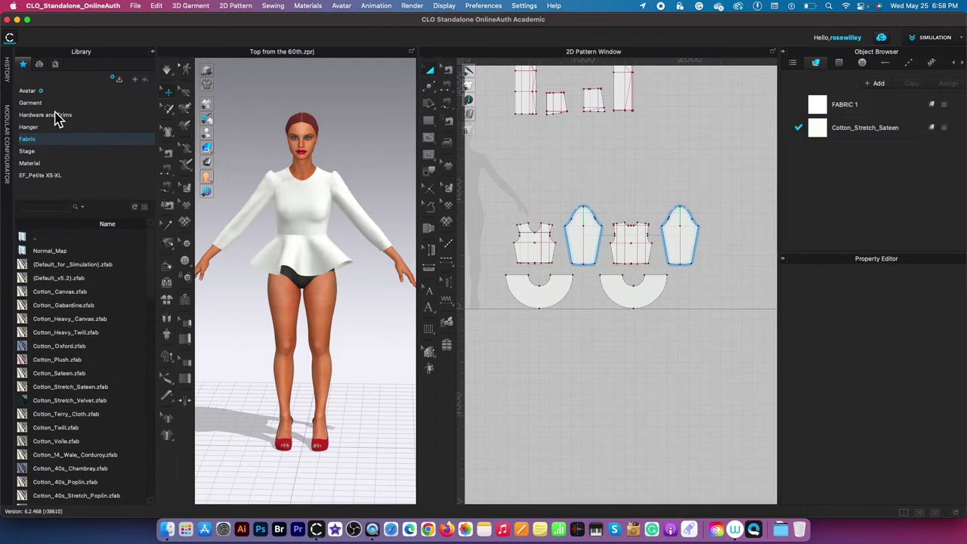
pyautogui.click(43, 65)
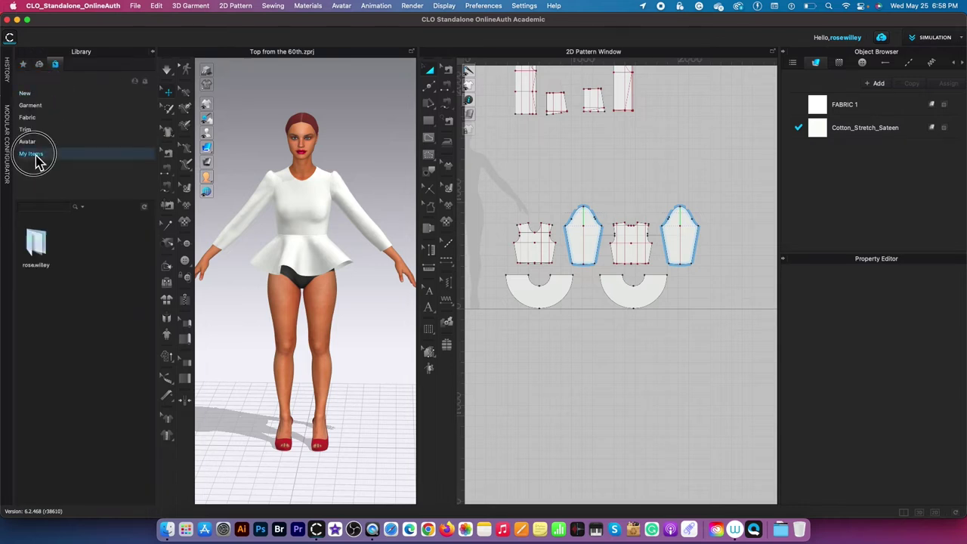
pyautogui.doubleClick(38, 246)
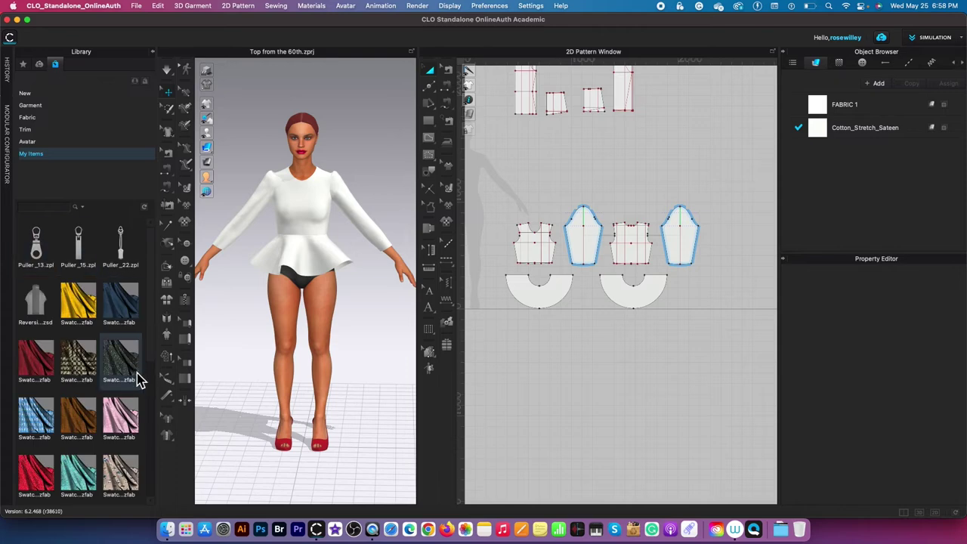
# Step: Browse the SwatchOn fabric swatches in My Items and preview their patterns, weights and thicknesses
pyautogui.moveTo(151, 265); pyautogui.dragTo(161, 426)
pyautogui.moveTo(122, 361)
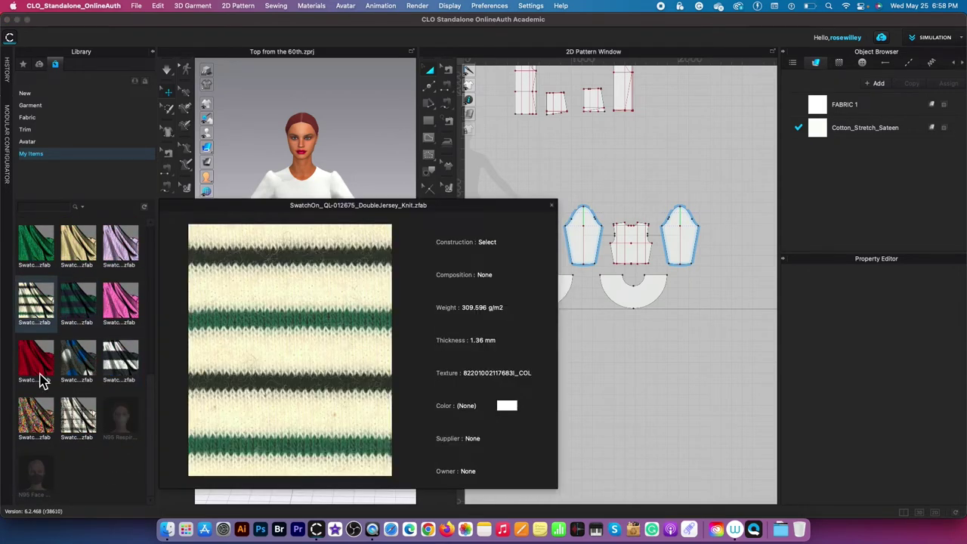
pyautogui.moveTo(43, 374)
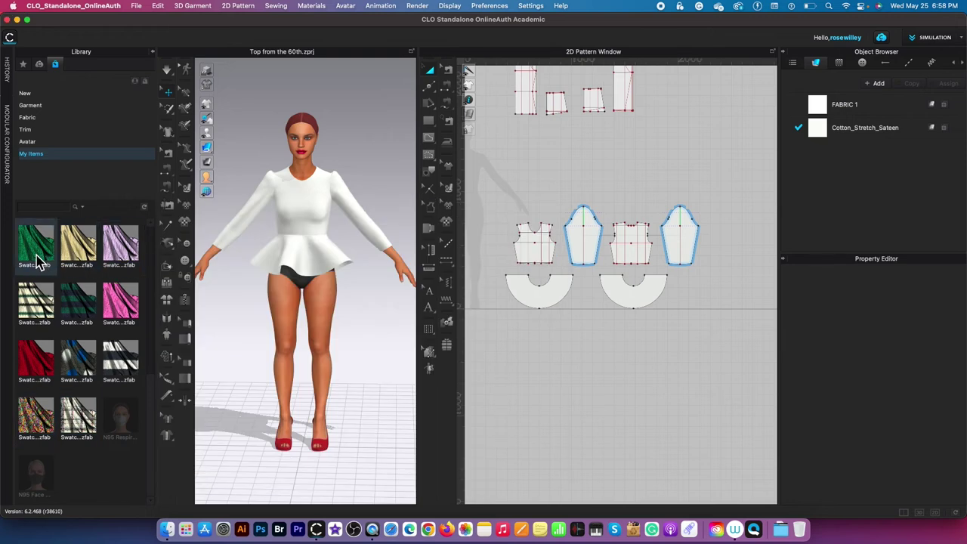
pyautogui.moveTo(149, 351)
pyautogui.scroll(5, 156, 252)
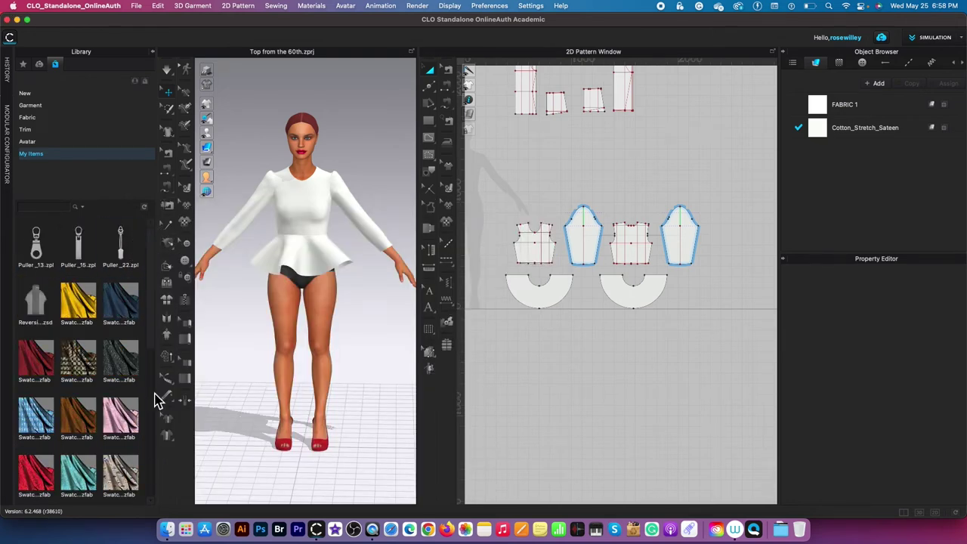
pyautogui.scroll(-5, 155, 346)
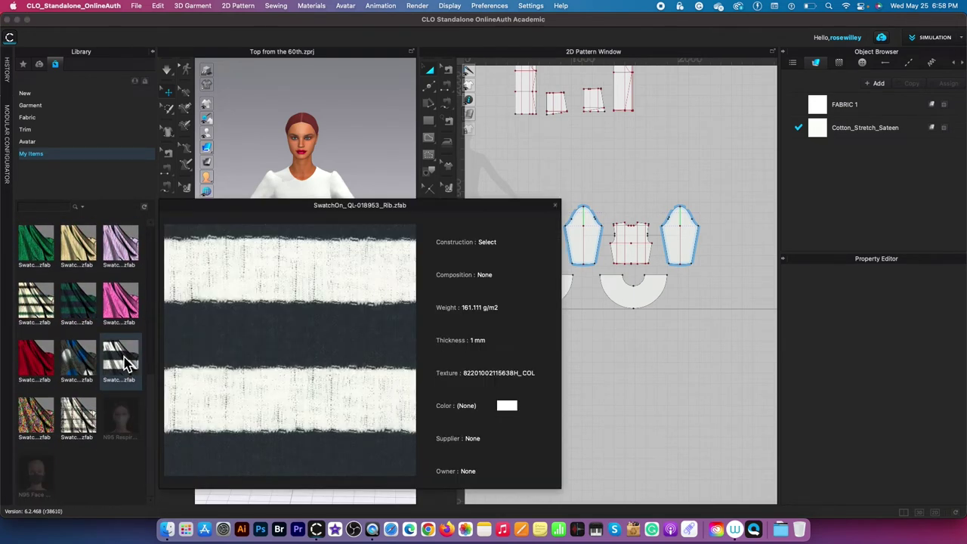
pyautogui.moveTo(37, 306)
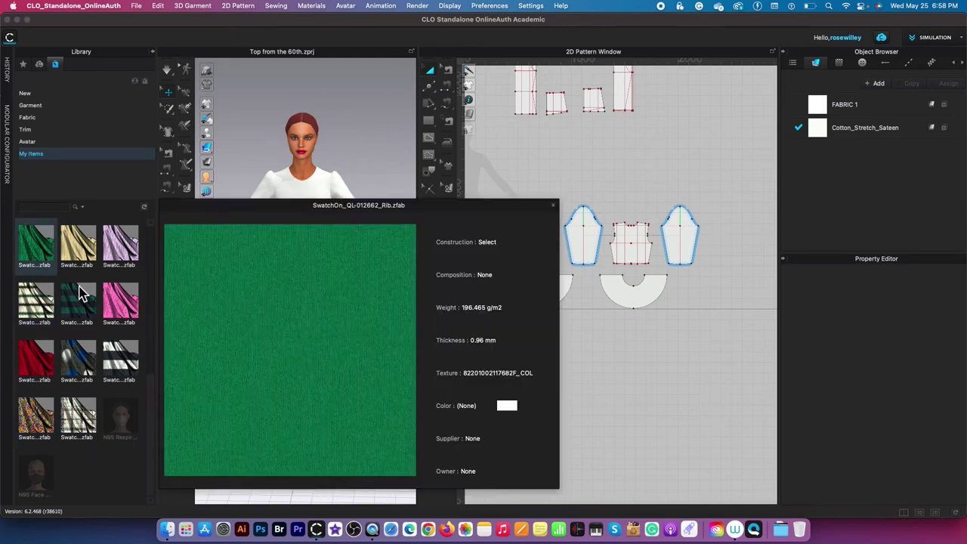
pyautogui.moveTo(125, 253)
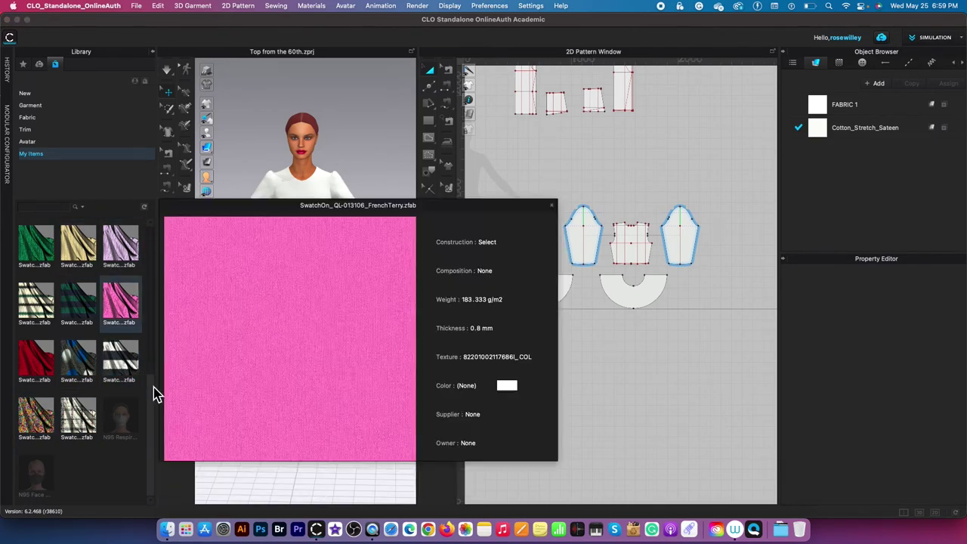
pyautogui.scroll(3, 143, 289)
pyautogui.moveTo(46, 423)
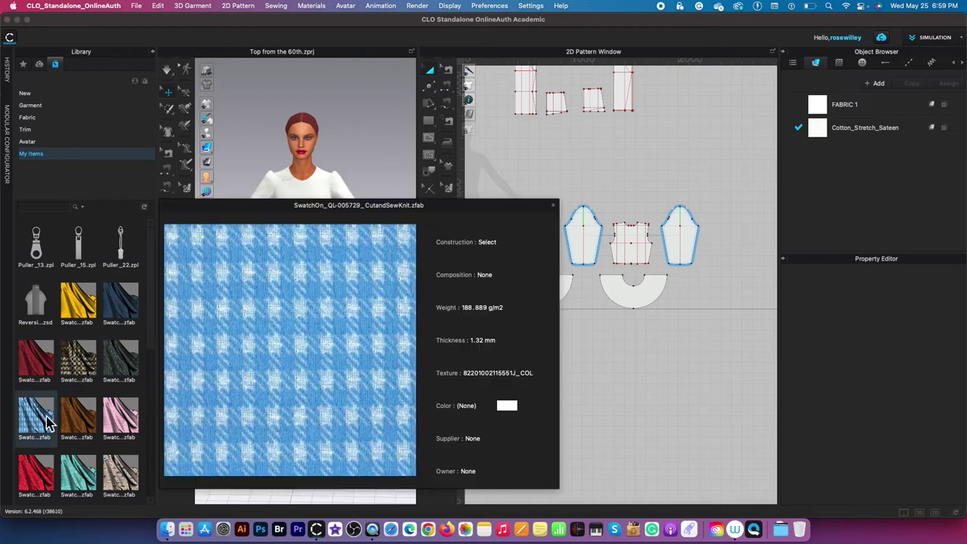
pyautogui.scroll(-3, 75, 378)
pyautogui.moveTo(84, 393)
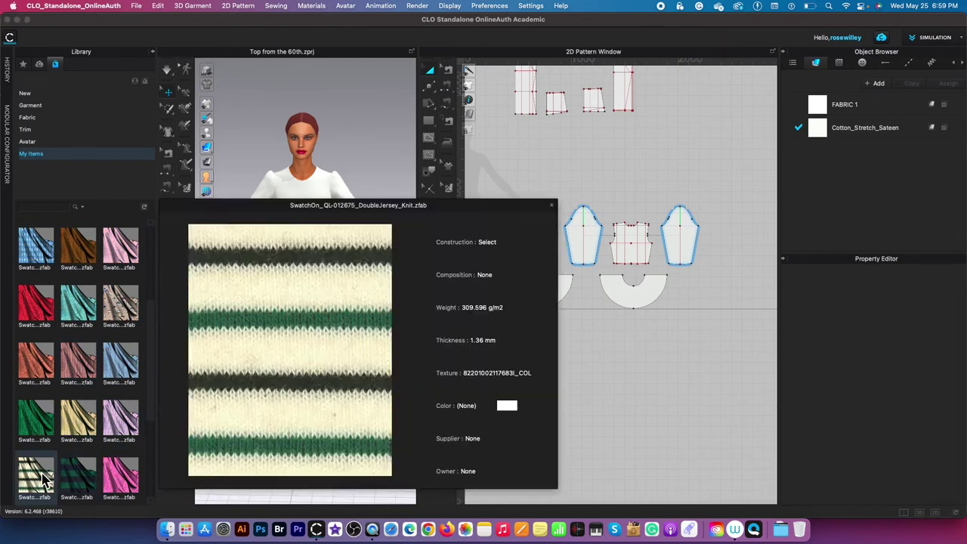
pyautogui.scroll(3, 45, 393)
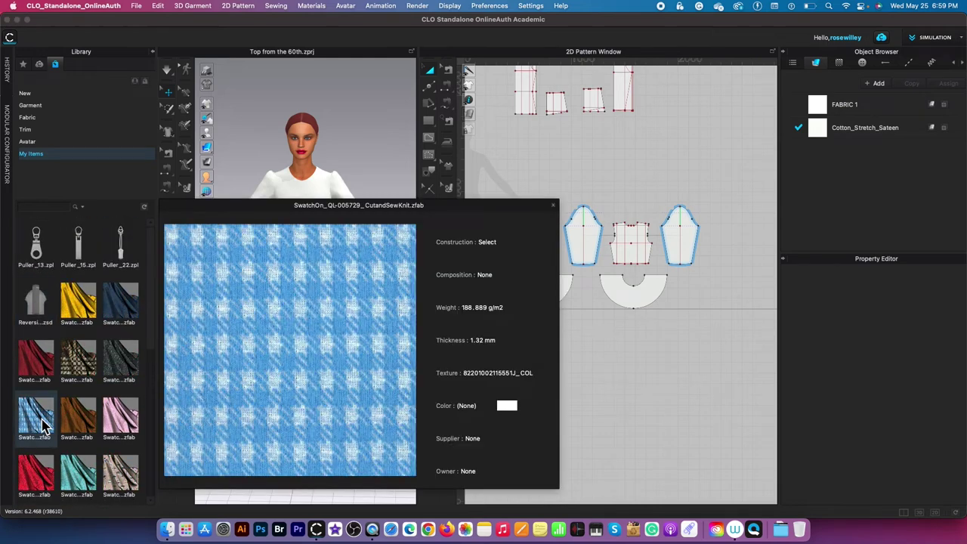
# Step: Apply the blue checked SwatchOn_QL-005729_CutandSewKnit swatch to all the bodice, sleeve and peplum pieces
pyautogui.moveTo(37, 416); pyautogui.dragTo(601, 245)
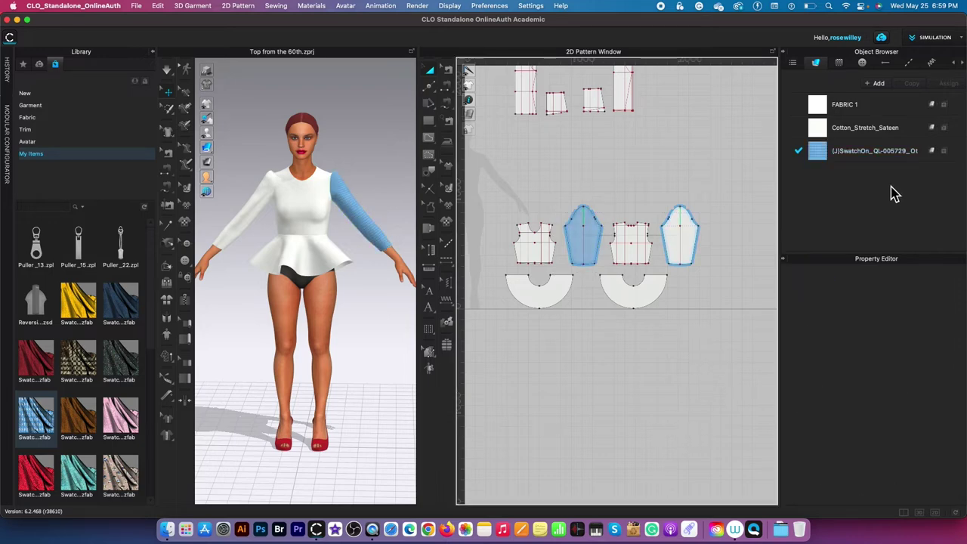
pyautogui.moveTo(490, 170); pyautogui.dragTo(761, 360)
pyautogui.click(953, 153)
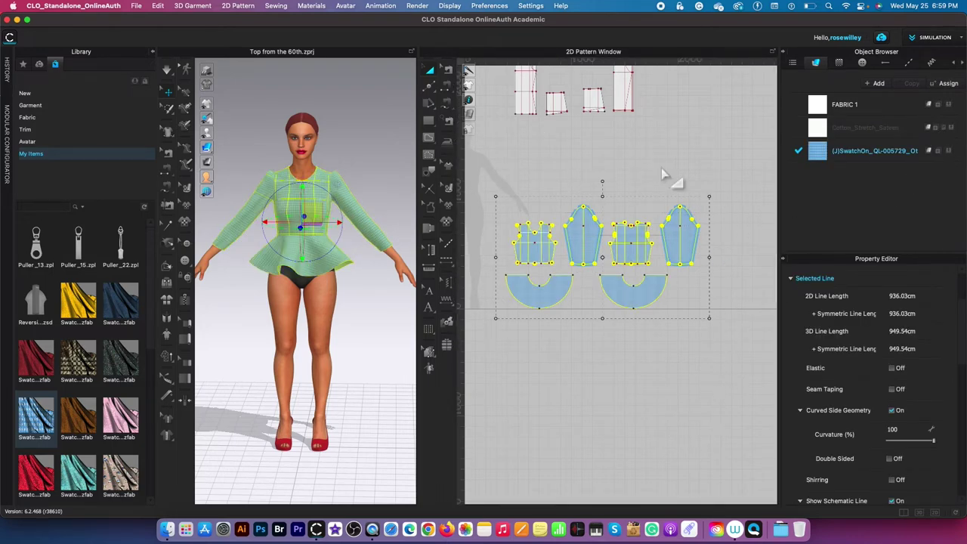
pyautogui.click(669, 168)
# Step: Simulate the top in the blue checked knit and inspect the fabric on the avatar and the pattern pieces
pyautogui.scroll(5, 373, 312)
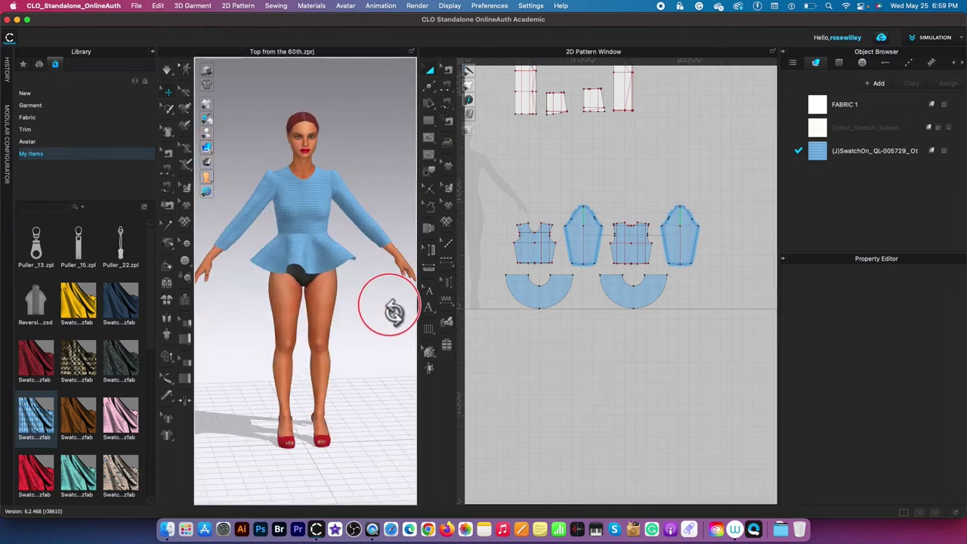
pyautogui.scroll(5, 371, 340)
pyautogui.moveTo(369, 303); pyautogui.dragTo(333, 296, button='right')
pyautogui.scroll(-8, 333, 296)
pyautogui.scroll(6, 367, 324)
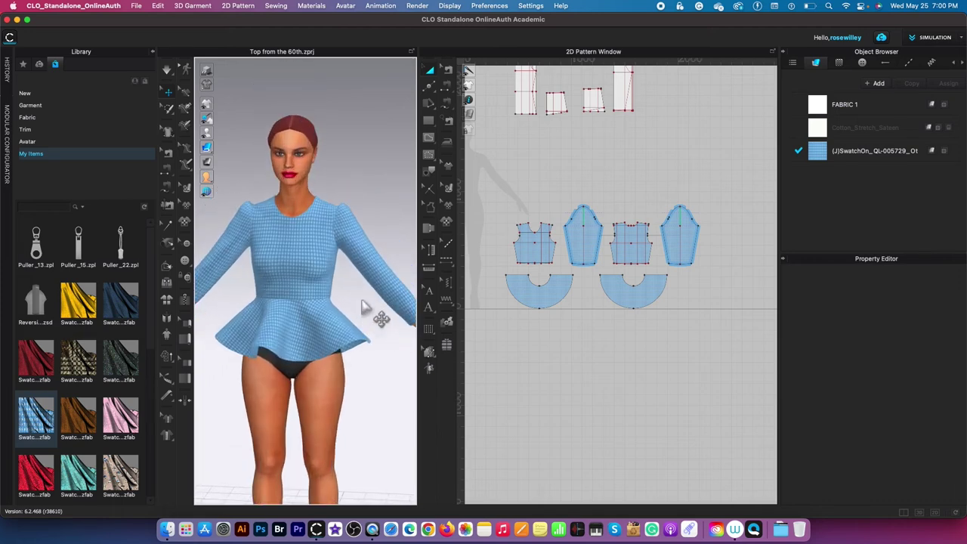
pyautogui.press('space')
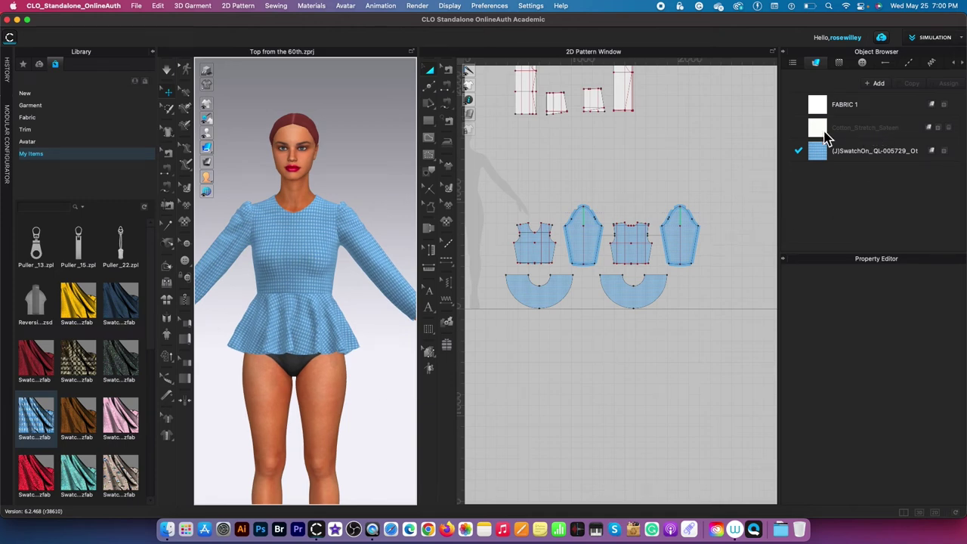
pyautogui.scroll(5, 604, 156)
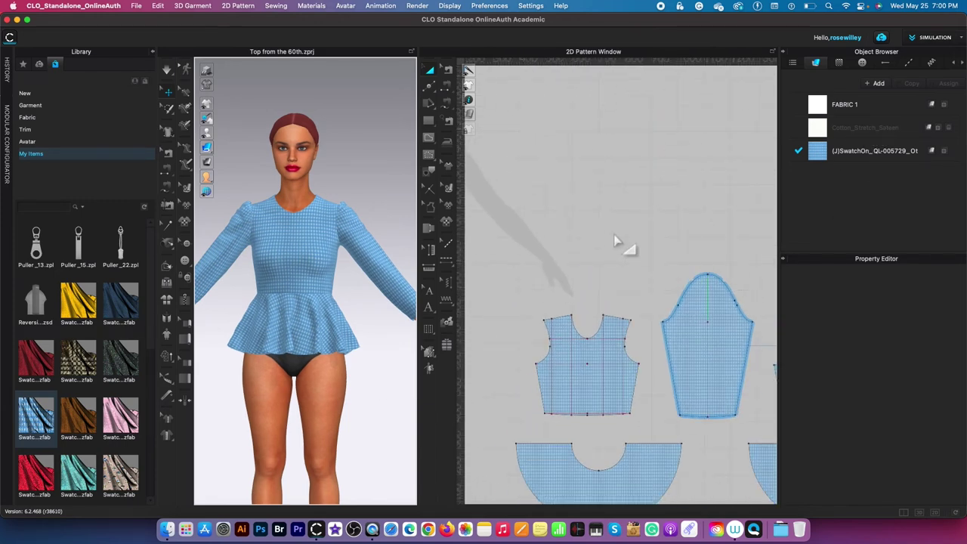
pyautogui.scroll(2, 570, 254)
pyautogui.moveTo(606, 266); pyautogui.dragTo(593, 184, button='middle')
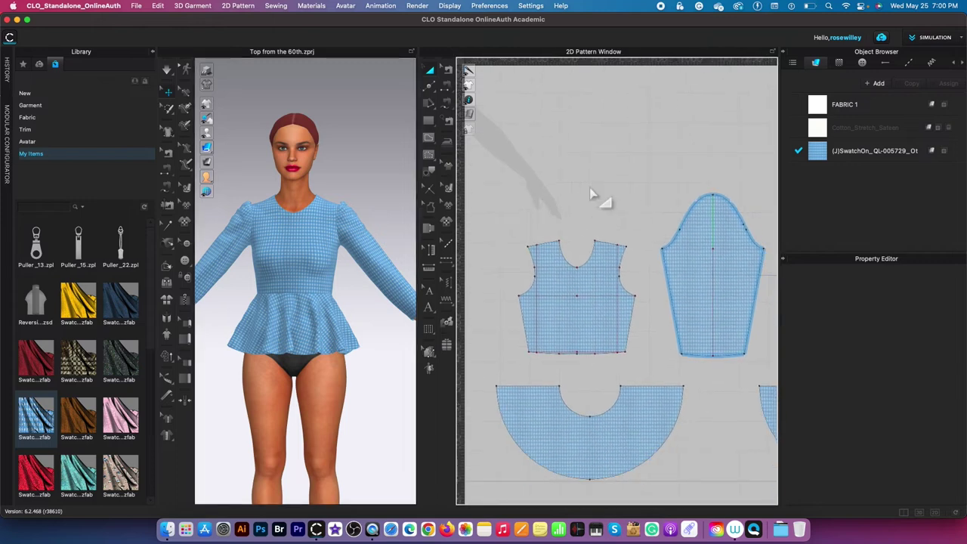
pyautogui.scroll(3, 579, 276)
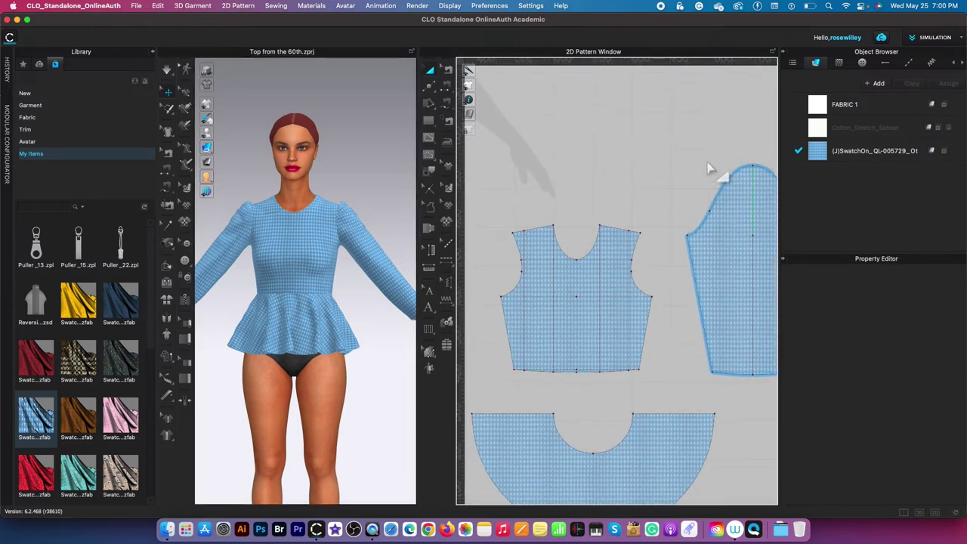
# Step: Assign Cotton_Stretch_Sateen to all the bodice, sleeve and peplum pieces again and duplicate that fabric as texture
pyautogui.click(868, 129)
pyautogui.scroll(-8, 619, 196)
pyautogui.moveTo(536, 156); pyautogui.dragTo(718, 280)
pyautogui.click(950, 128)
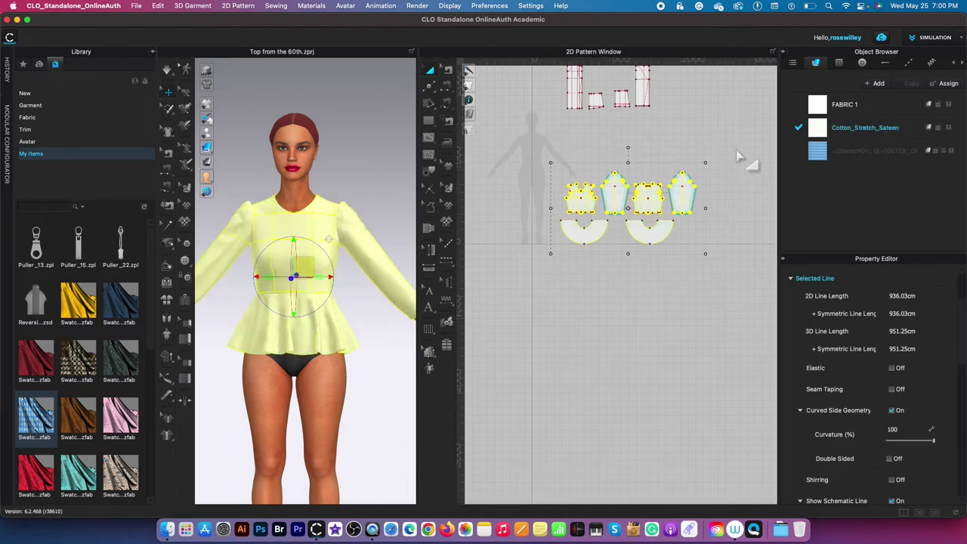
pyautogui.click(911, 130)
pyautogui.click(912, 83)
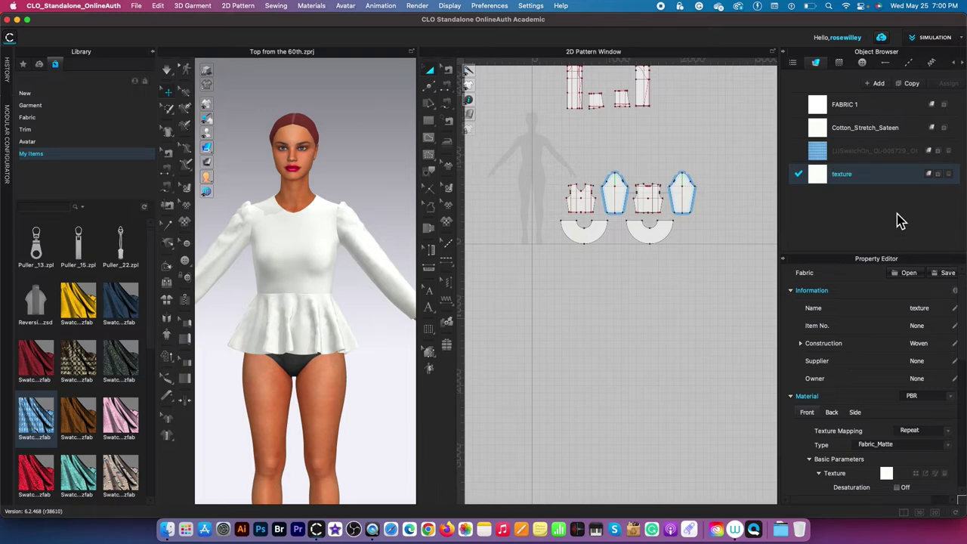
# Step: Switch to Photos and look through all the photos in the library for the fabric picture
pyautogui.click(465, 529)
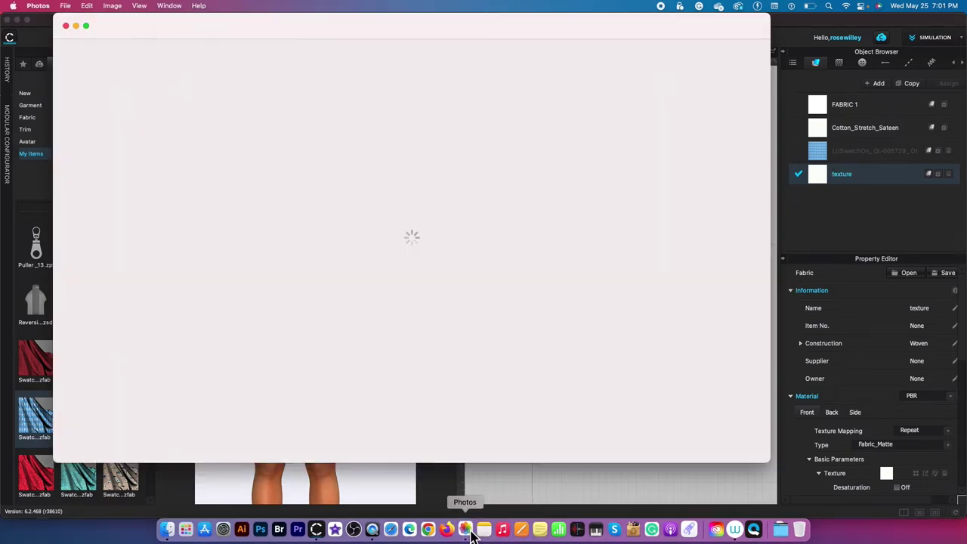
pyautogui.click(98, 73)
pyautogui.click(97, 62)
pyautogui.click(99, 91)
pyautogui.click(98, 104)
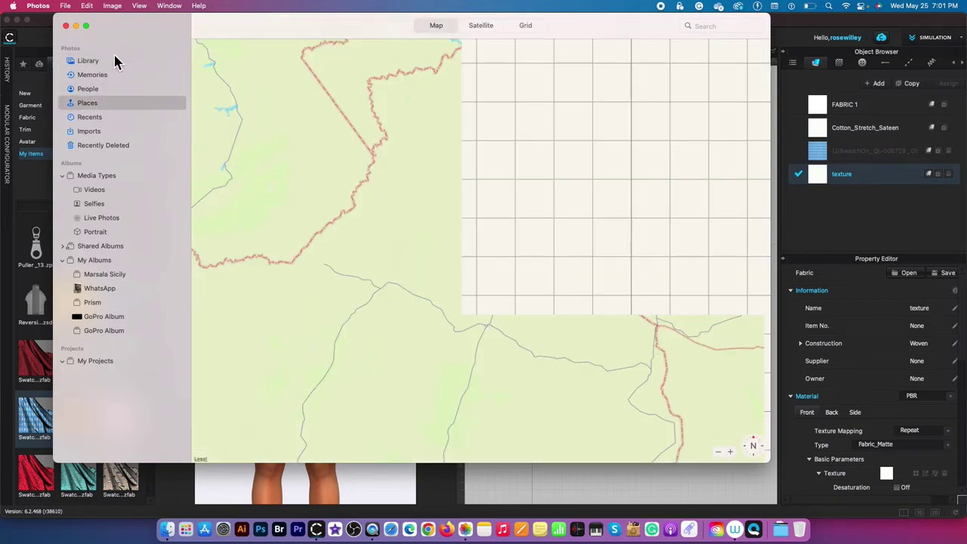
pyautogui.click(95, 62)
pyautogui.click(455, 26)
pyautogui.click(506, 27)
pyautogui.click(539, 26)
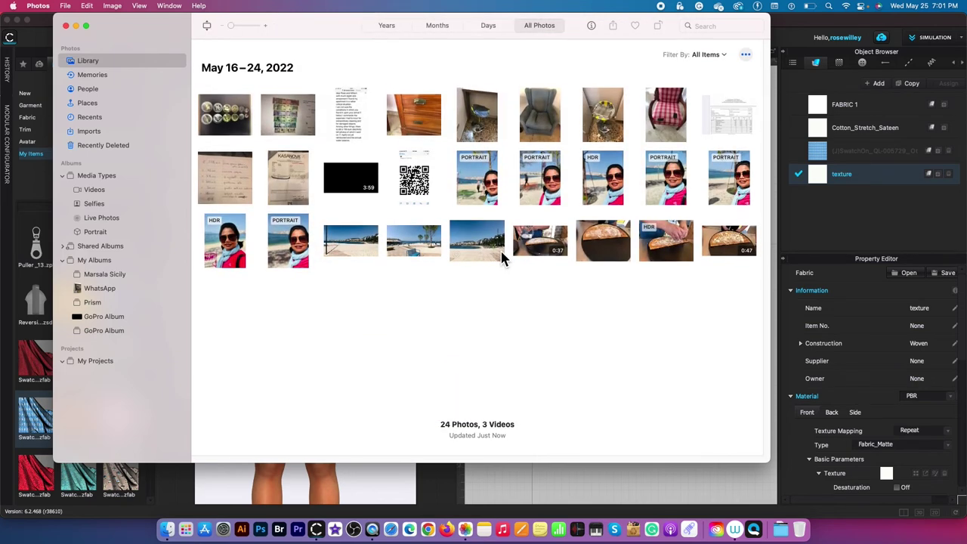
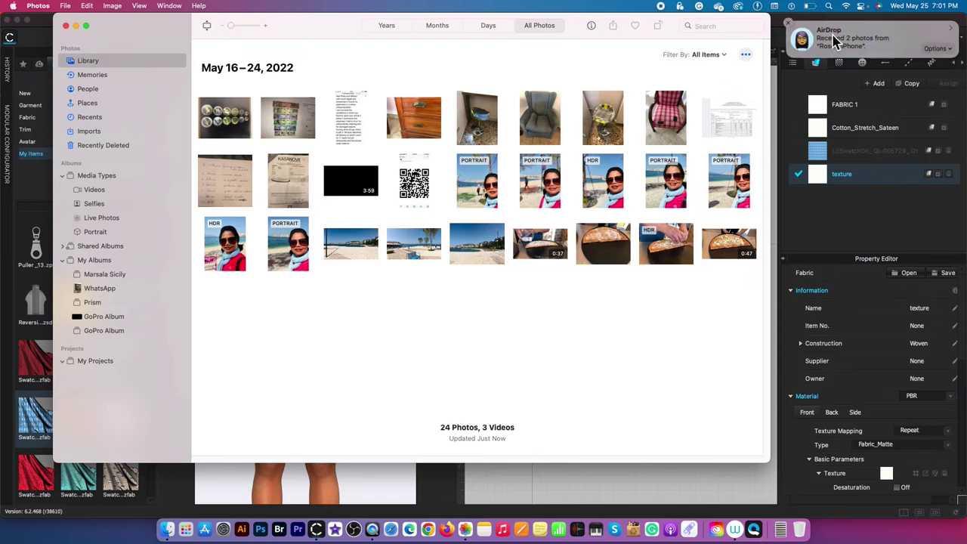
# Step: Show the two photos received by AirDrop in Finder, and close the Finder and Photos windows
pyautogui.click(934, 50)
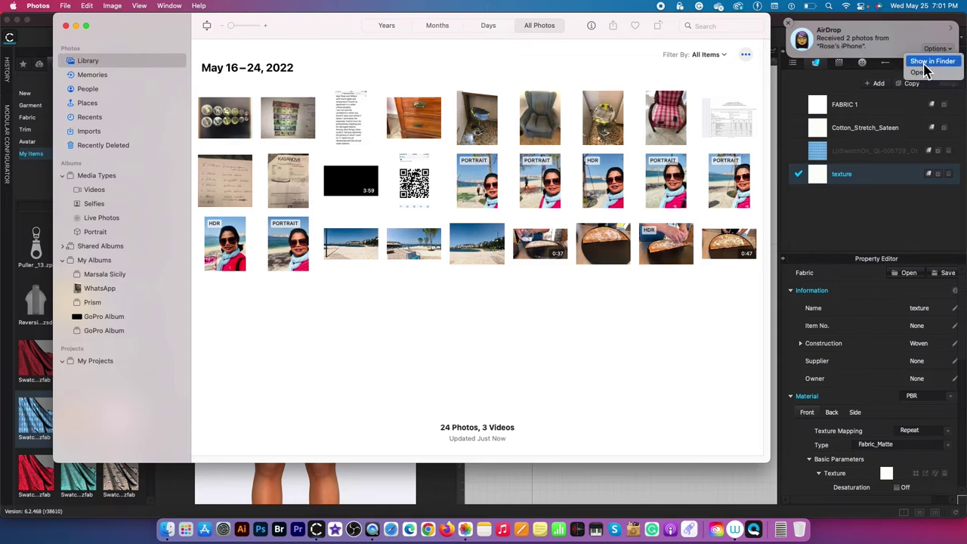
pyautogui.click(930, 66)
pyautogui.click(576, 26)
pyautogui.click(68, 26)
pyautogui.click(19, 26)
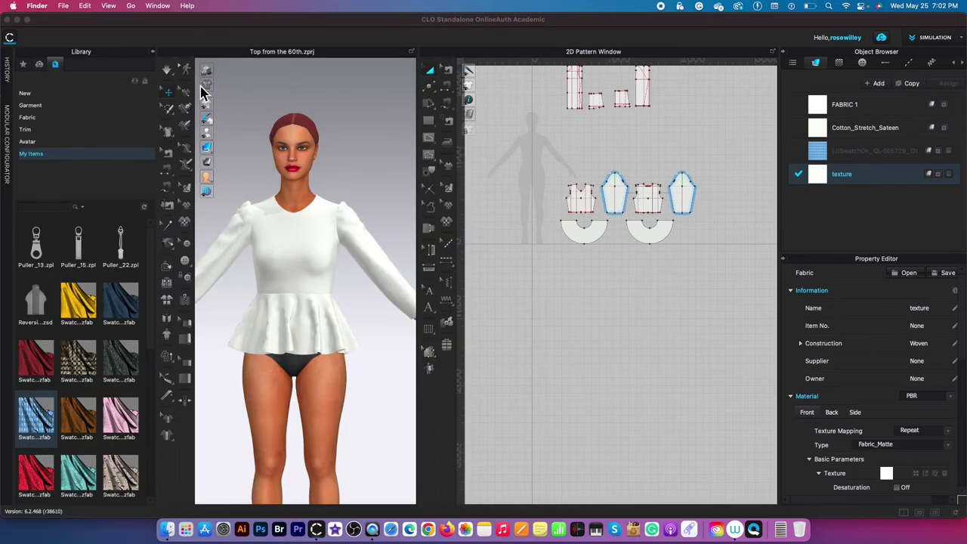
# Step: Assign the texture fabric to the sleeve piece on the avatar's right arm
pyautogui.scroll(-1, 916, 330)
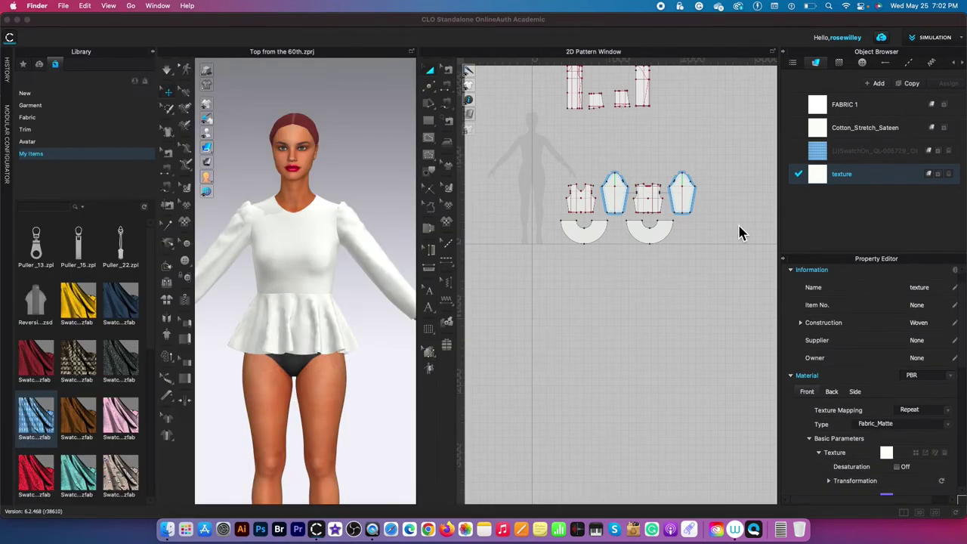
pyautogui.scroll(3, 739, 231)
pyautogui.moveTo(615, 118); pyautogui.dragTo(691, 216)
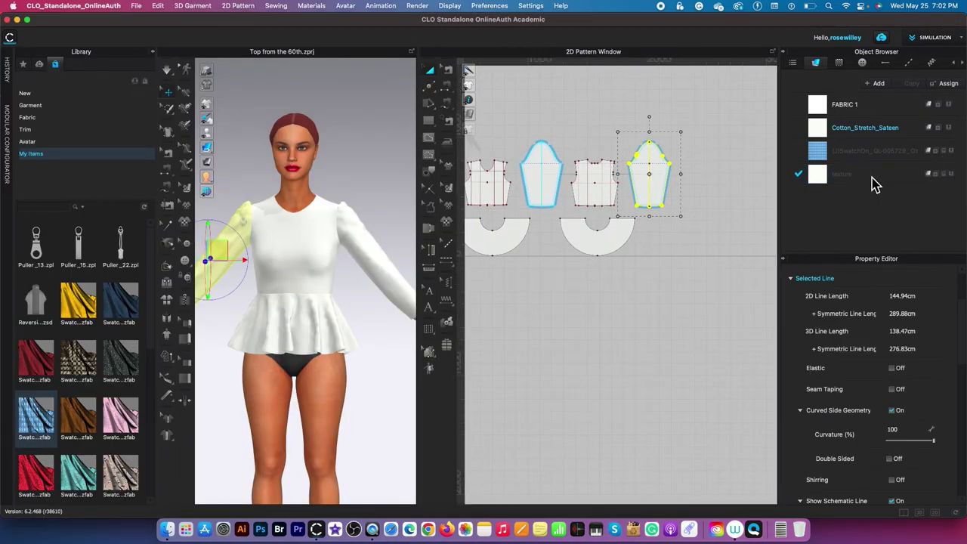
pyautogui.click(724, 206)
pyautogui.scroll(-2, 359, 309)
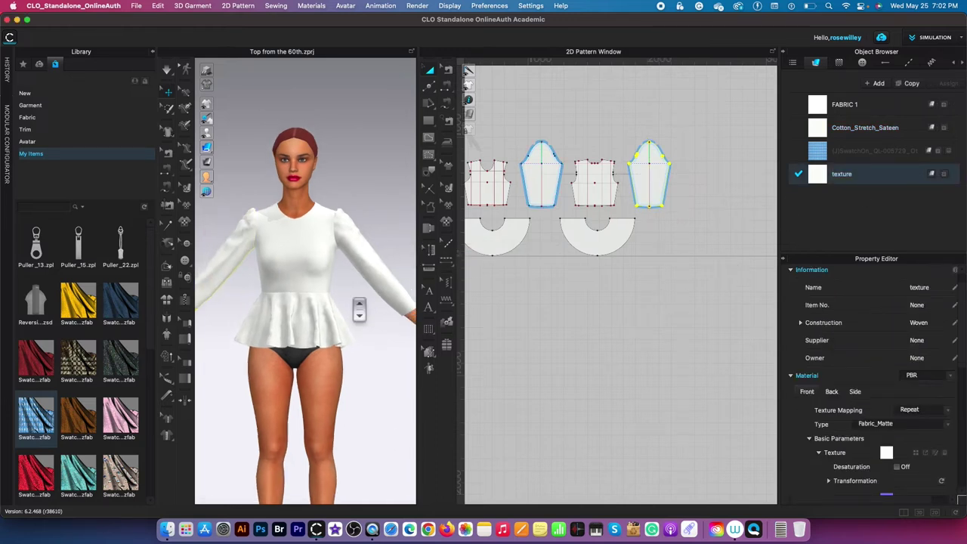
pyautogui.scroll(-3, 359, 310)
pyautogui.scroll(5, 310, 312)
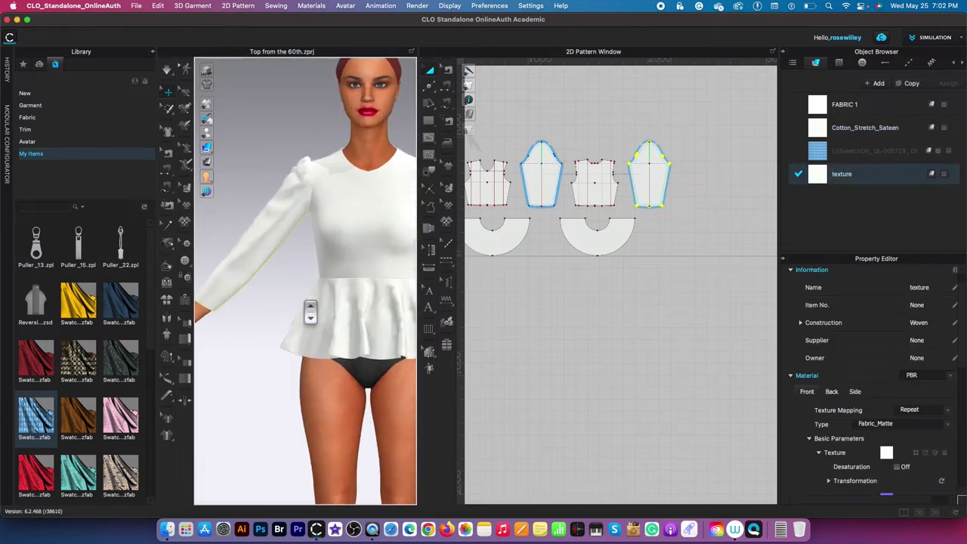
pyautogui.moveTo(269, 339)
pyautogui.mouseDown(button='right')
pyautogui.moveTo(313, 335)
pyautogui.moveTo(286, 333)
pyautogui.mouseUp(button='right')
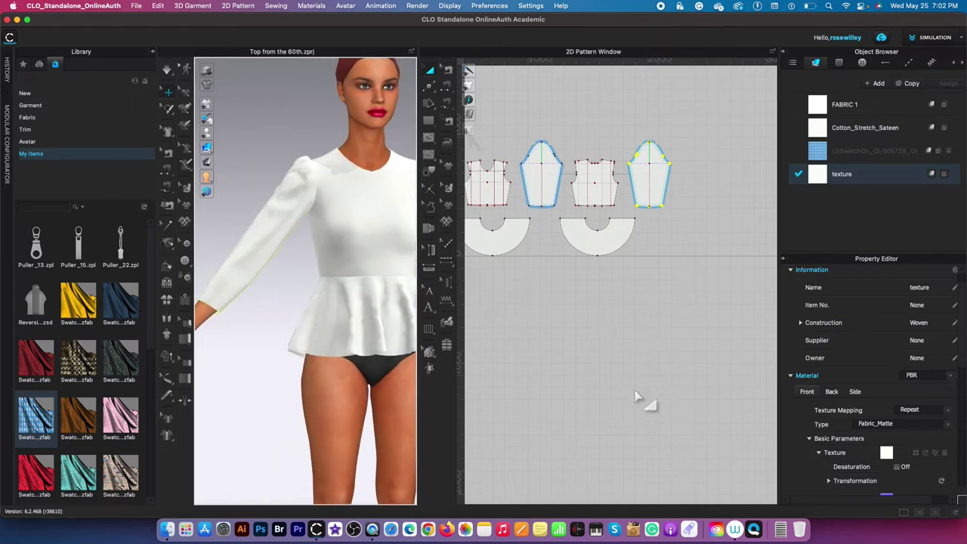
pyautogui.click(917, 453)
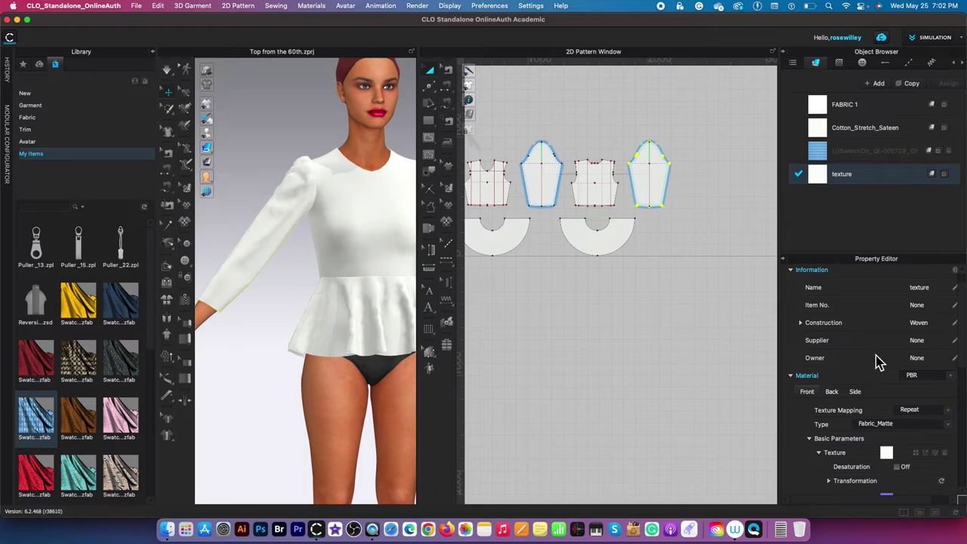
pyautogui.click(181, 119)
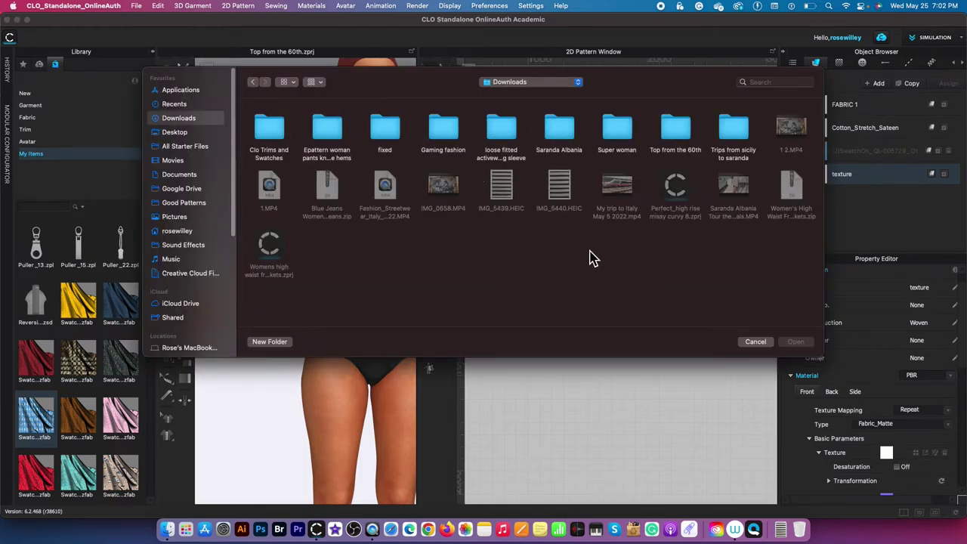
pyautogui.click(756, 341)
pyautogui.click(561, 331)
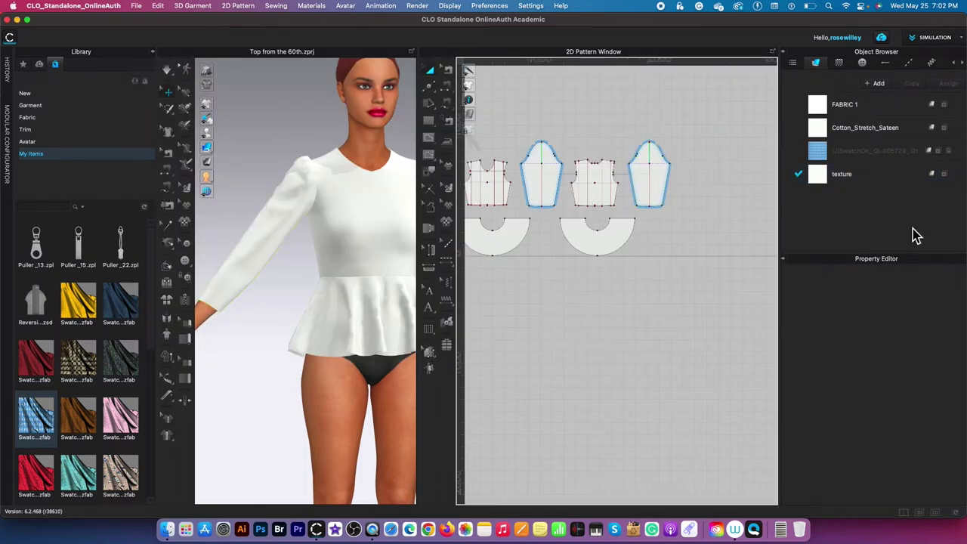
# Step: Try to load a fabric photo from the Downloads folder as the texture fabric's texture image
pyautogui.click(890, 182)
pyautogui.click(917, 455)
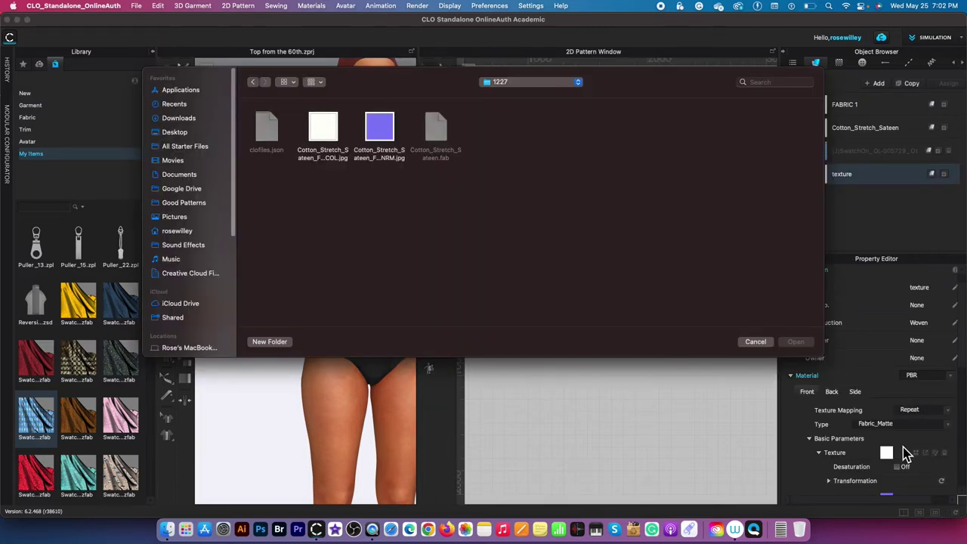
pyautogui.click(187, 117)
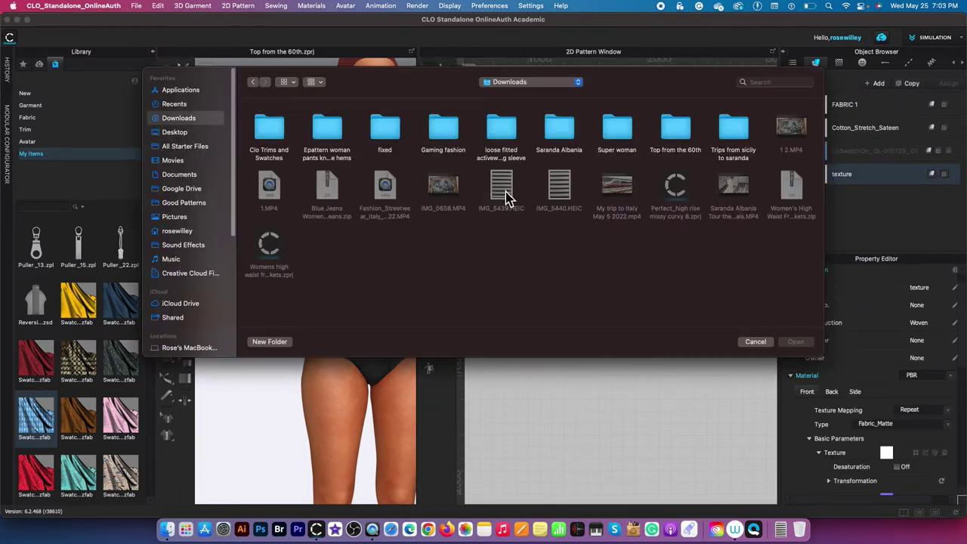
pyautogui.click(553, 84)
pyautogui.click(542, 95)
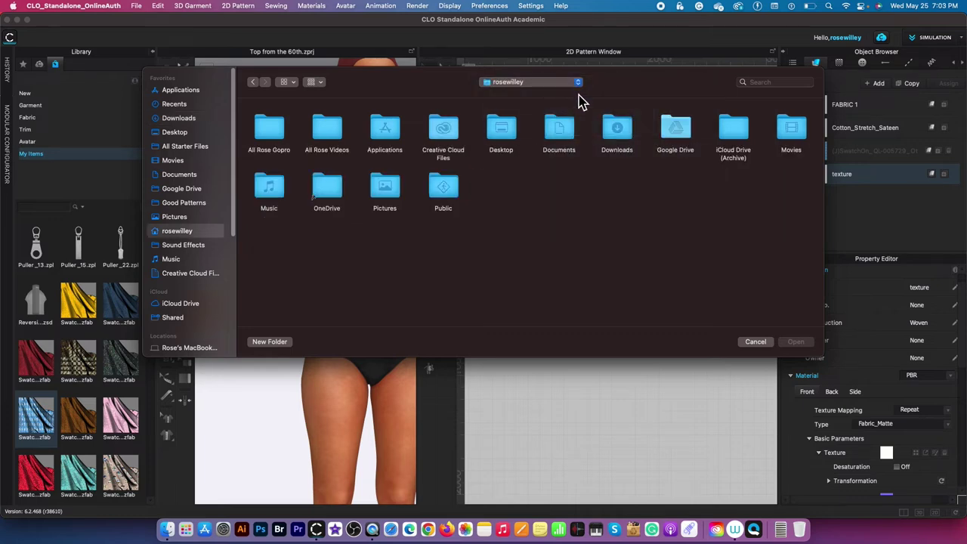
pyautogui.doubleClick(634, 138)
pyautogui.click(763, 344)
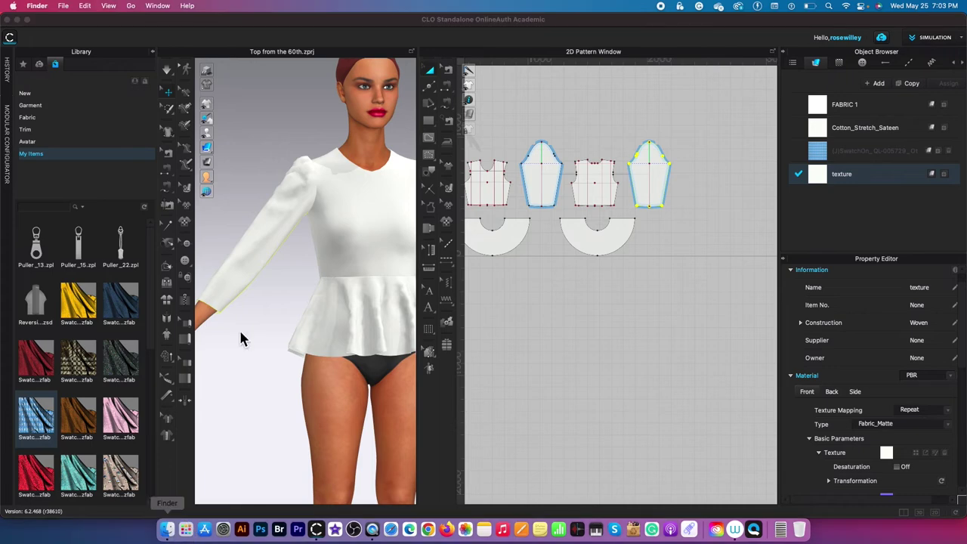
# Step: Open IMG_5440.HEIC and IMG_5439.HEIC from Downloads in Preview to compare the striped fabric photos, and close all the windows
pyautogui.click(288, 155)
pyautogui.click(485, 140)
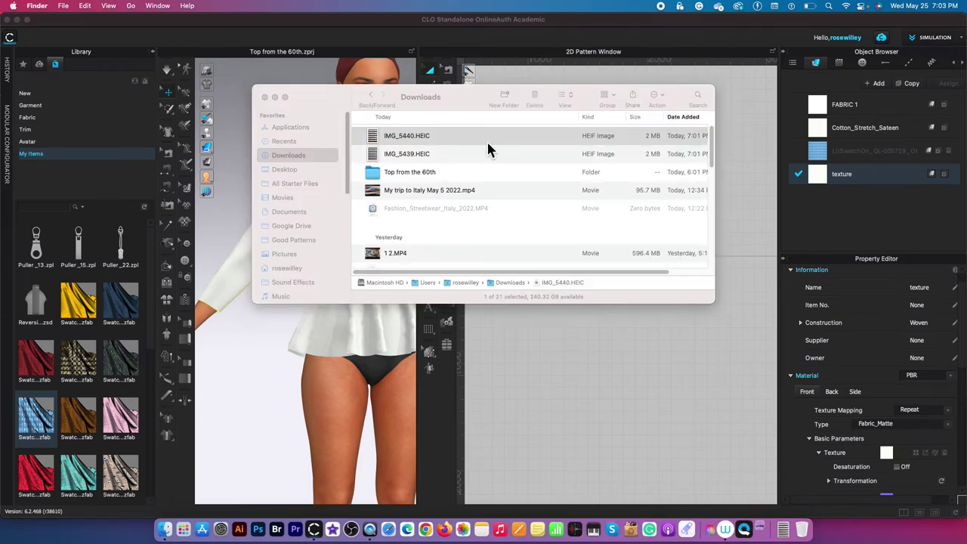
pyautogui.doubleClick(488, 139)
pyautogui.doubleClick(458, 157)
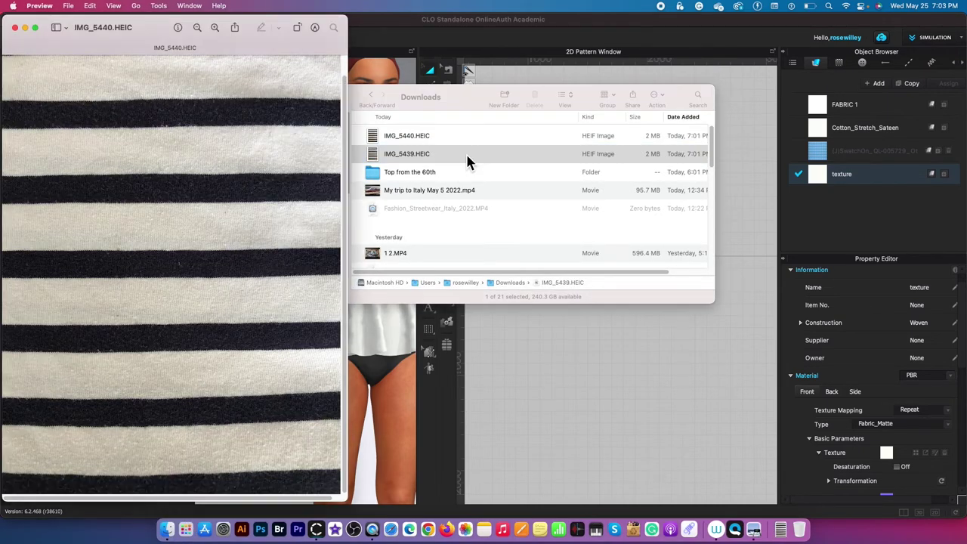
pyautogui.moveTo(460, 95); pyautogui.dragTo(510, 95)
pyautogui.click(317, 99)
pyautogui.click(187, 38)
pyautogui.moveTo(188, 37); pyautogui.dragTo(390, 40)
pyautogui.click(254, 44)
pyautogui.moveTo(146, 32); pyautogui.dragTo(300, 40)
pyautogui.click(170, 37)
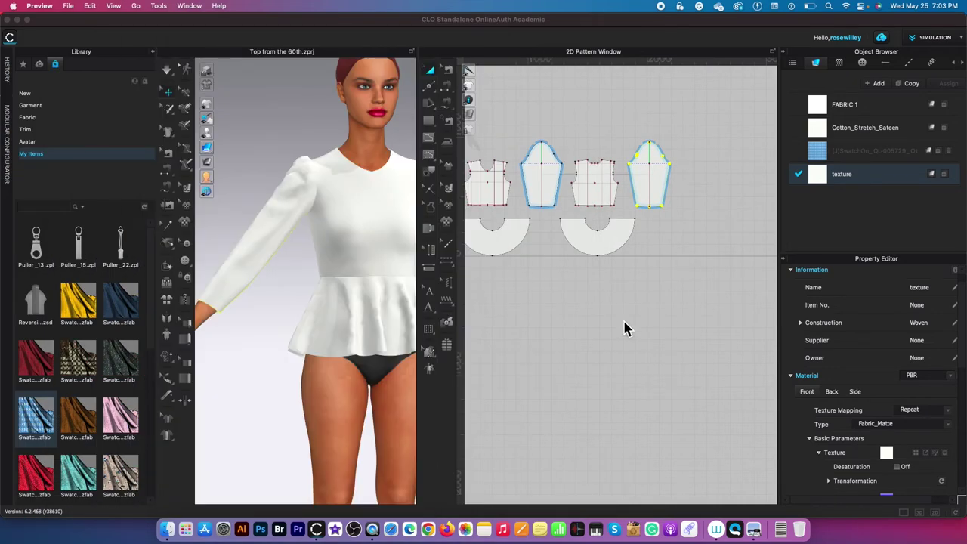
# Step: Examine IMG_5439.HEIC from Finder's Recents in an enlarged Preview window, and close the preview
pyautogui.click(168, 528)
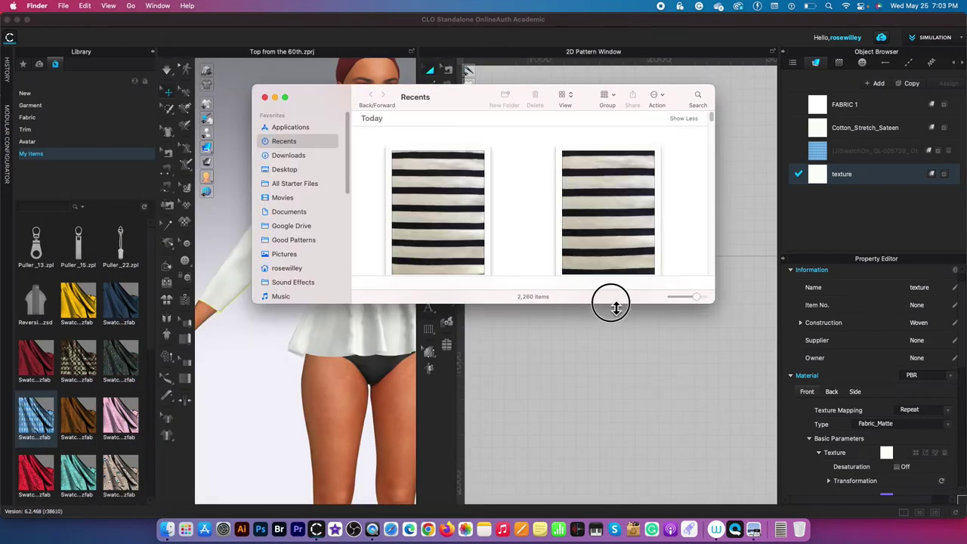
pyautogui.moveTo(615, 306); pyautogui.dragTo(615, 433)
pyautogui.doubleClick(457, 219)
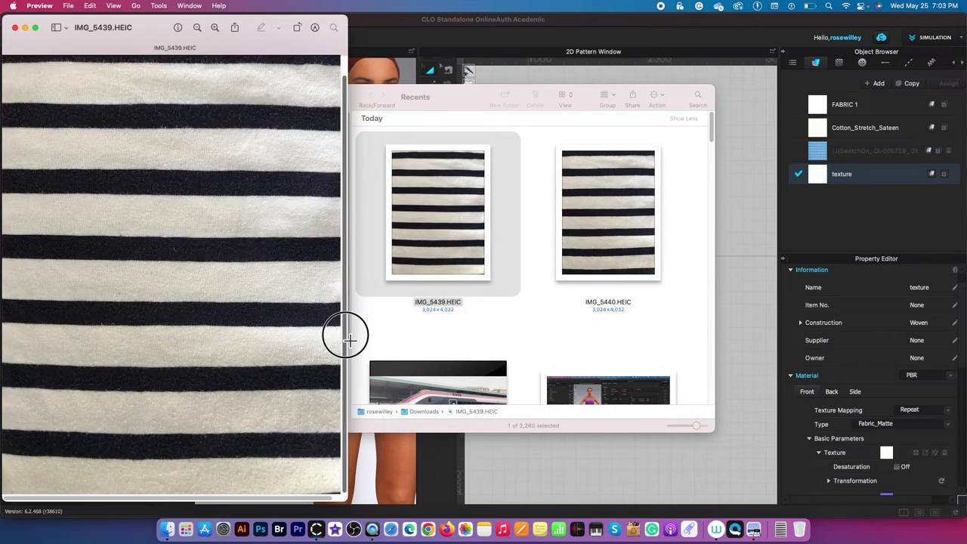
pyautogui.moveTo(355, 347); pyautogui.dragTo(654, 332)
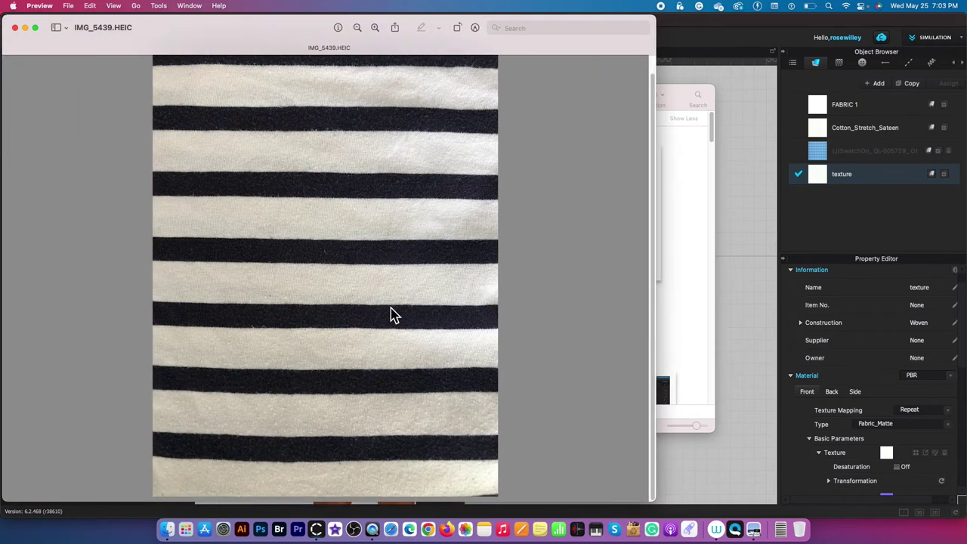
pyautogui.moveTo(311, 16); pyautogui.dragTo(312, 14)
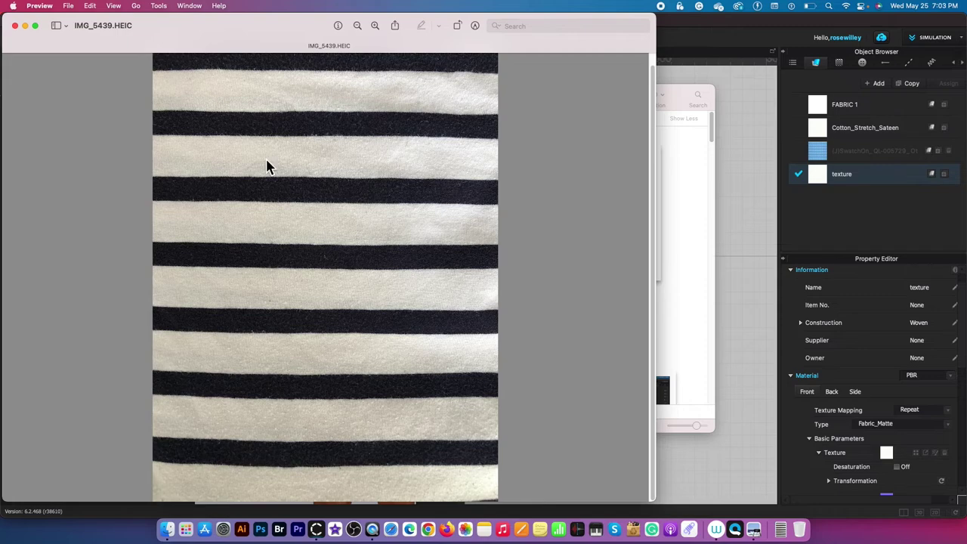
pyautogui.click(14, 25)
# Step: Open IMG_5439.HEIC from Finder in Adobe Photoshop 2022 and close the Finder window
pyautogui.rightClick(446, 217)
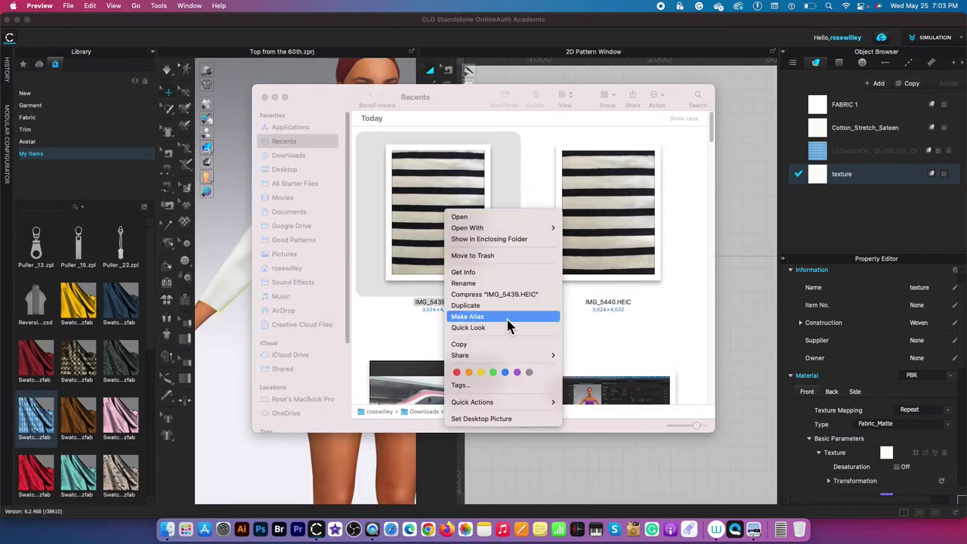
pyautogui.moveTo(529, 227)
pyautogui.click(605, 254)
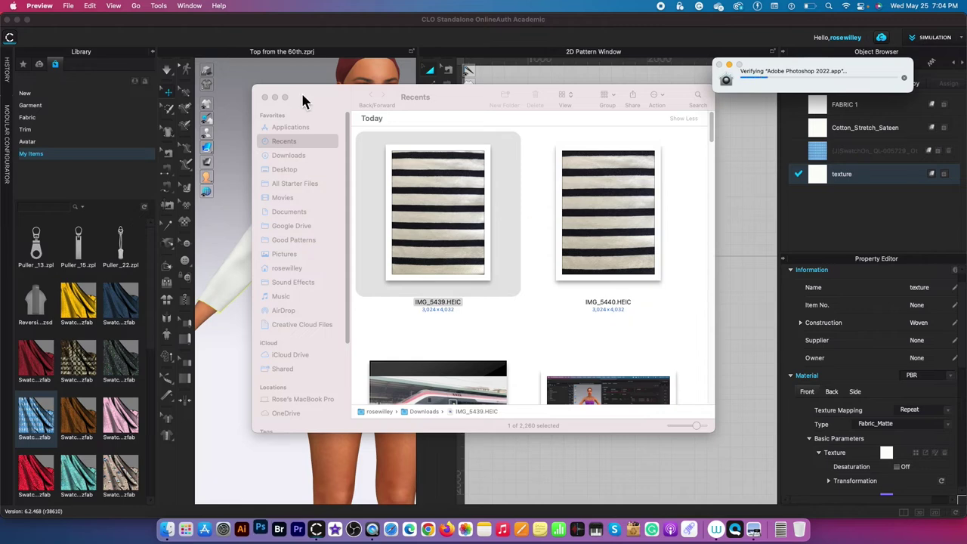
pyautogui.scroll(-5, 569, 295)
pyautogui.scroll(5, 568, 340)
pyautogui.click(265, 98)
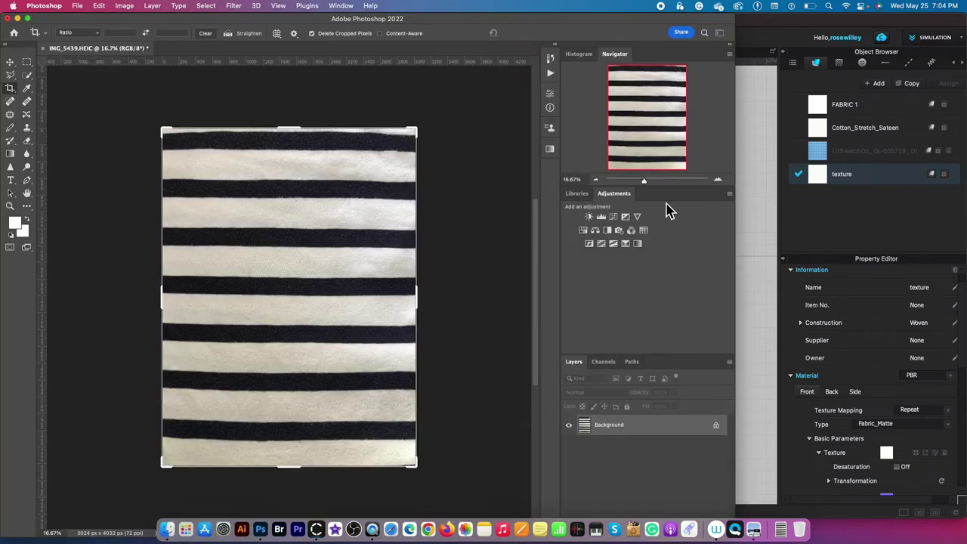
# Step: Add a Levels adjustment and a Brightness/Contrast adjustment with brightness 25 and contrast 30 above the striped photo
pyautogui.click(601, 217)
pyautogui.click(589, 216)
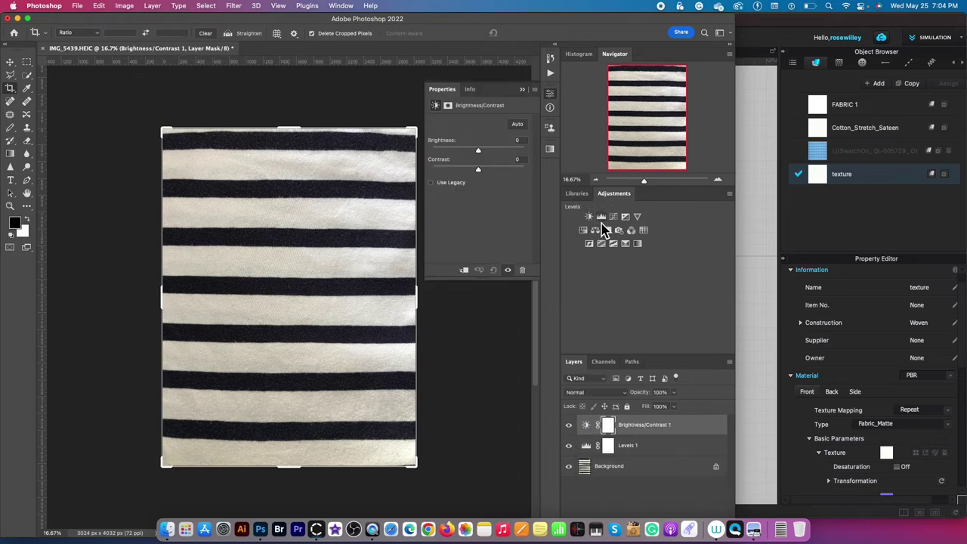
pyautogui.moveTo(479, 150); pyautogui.dragTo(492, 171)
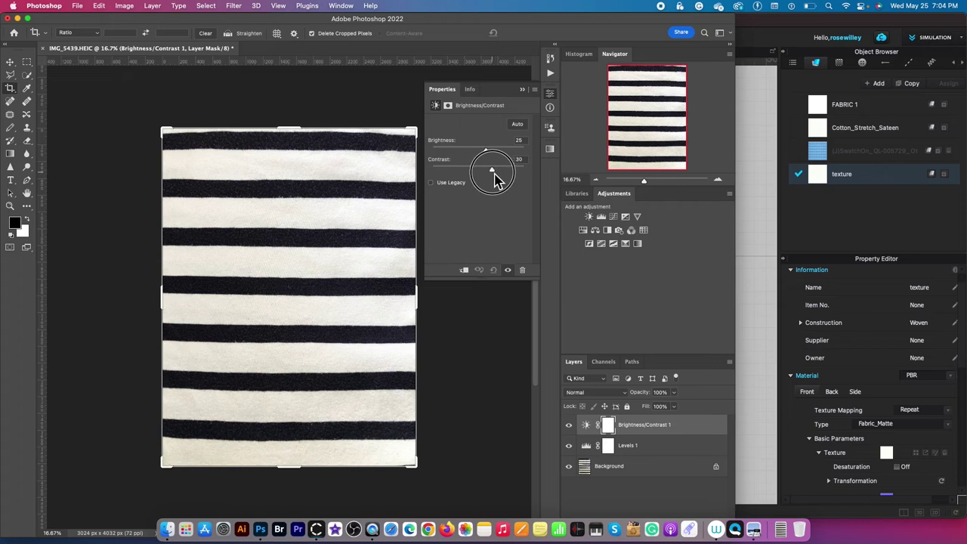
pyautogui.click(525, 91)
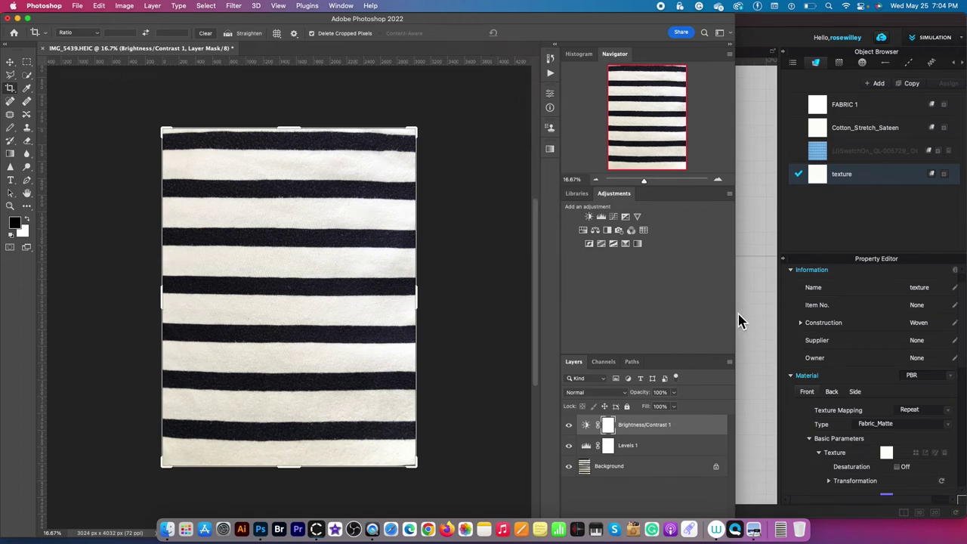
# Step: Crop the photo to about 3024 x 3493 px, removing the uppermost dark stripe and a thin strip along the lower edge
pyautogui.scroll(-5, 486, 300)
pyautogui.scroll(3, 474, 302)
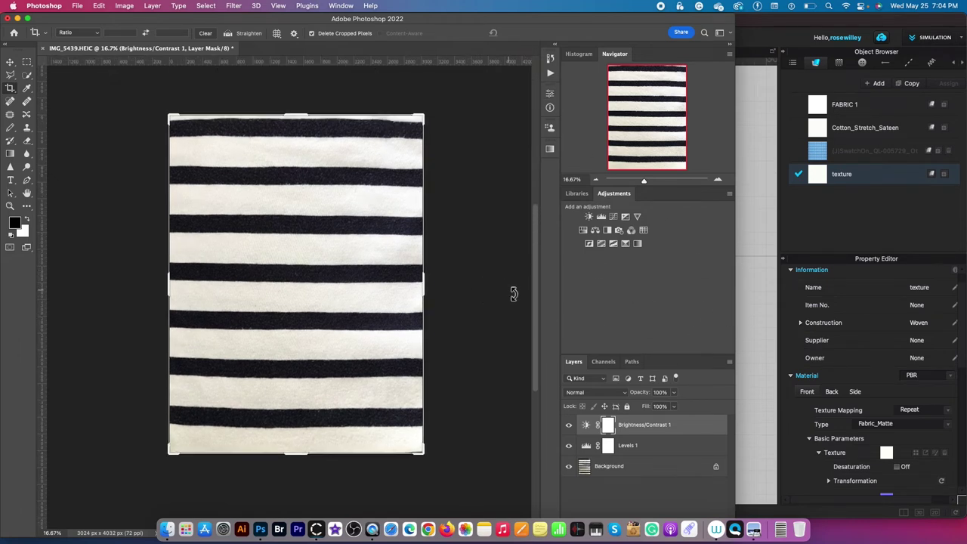
pyautogui.moveTo(296, 116); pyautogui.dragTo(310, 136)
pyautogui.moveTo(301, 442); pyautogui.dragTo(302, 419)
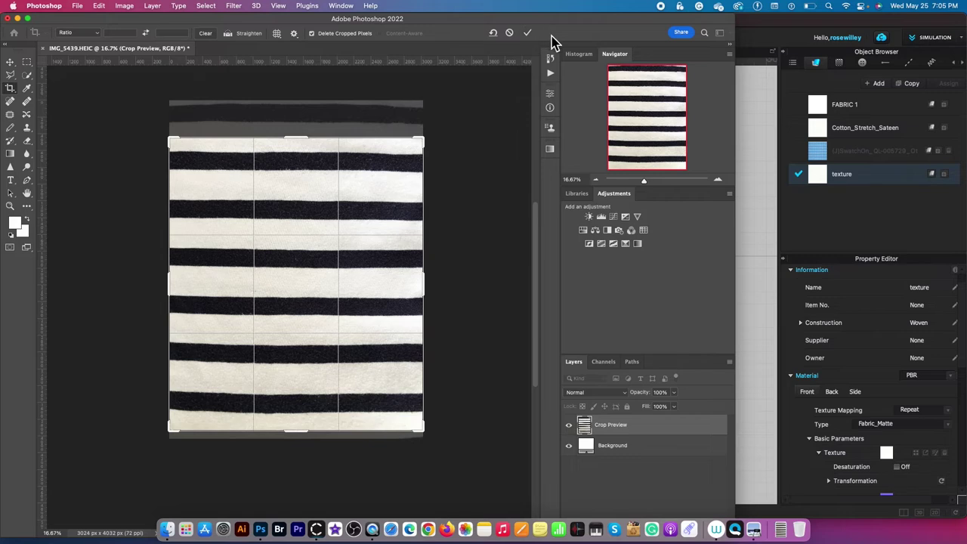
pyautogui.click(527, 33)
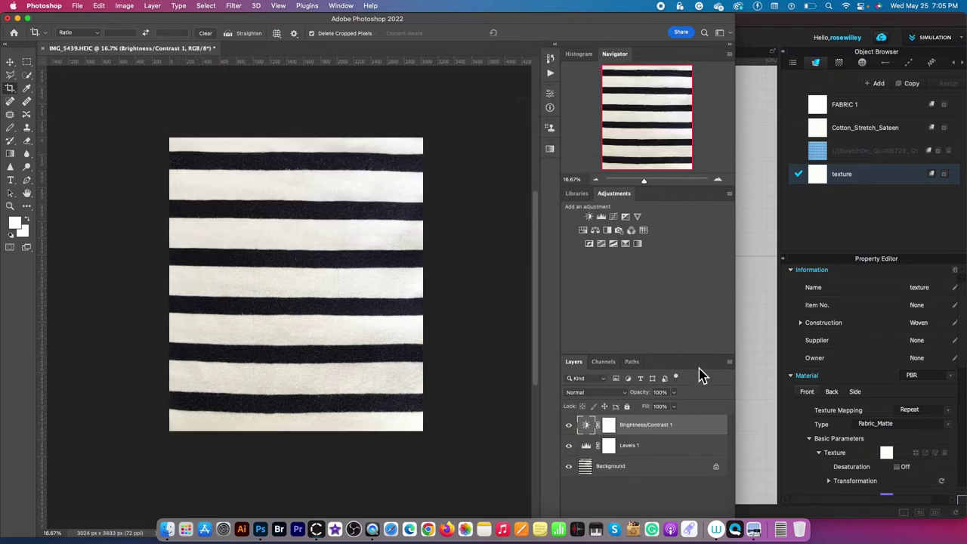
# Step: Convert the locked Background into a regular layer and stamp all three layers into a new merged layer on top
pyautogui.keyDown('shift'); pyautogui.click(648, 478); pyautogui.keyUp('shift')
pyautogui.click(717, 466)
pyautogui.click(680, 425)
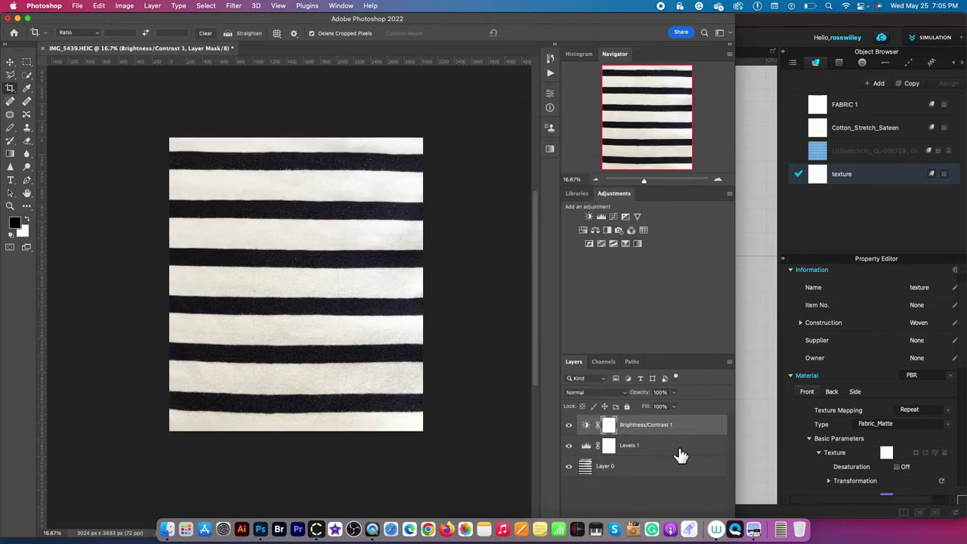
pyautogui.keyDown('shift'); pyautogui.click(663, 474); pyautogui.keyUp('shift')
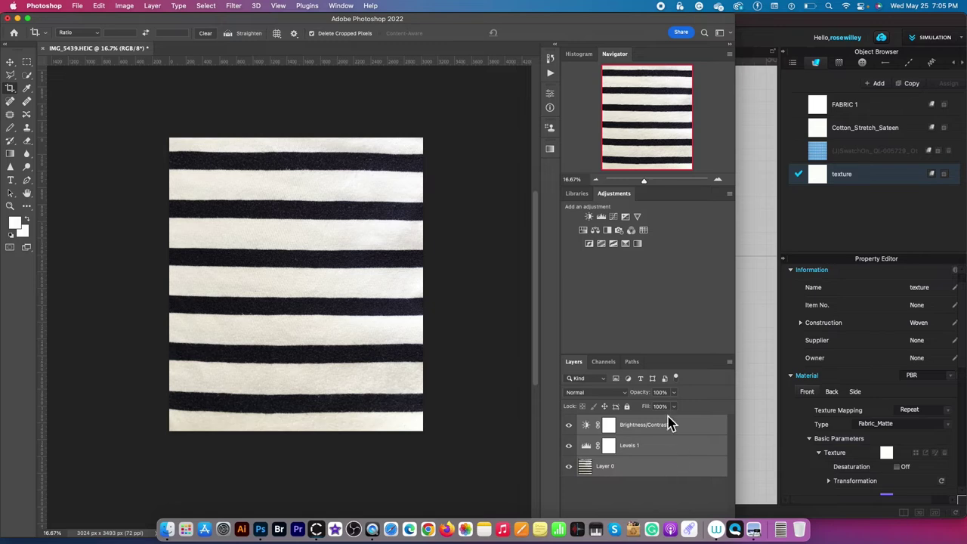
pyautogui.press('super+alt+shift+e')
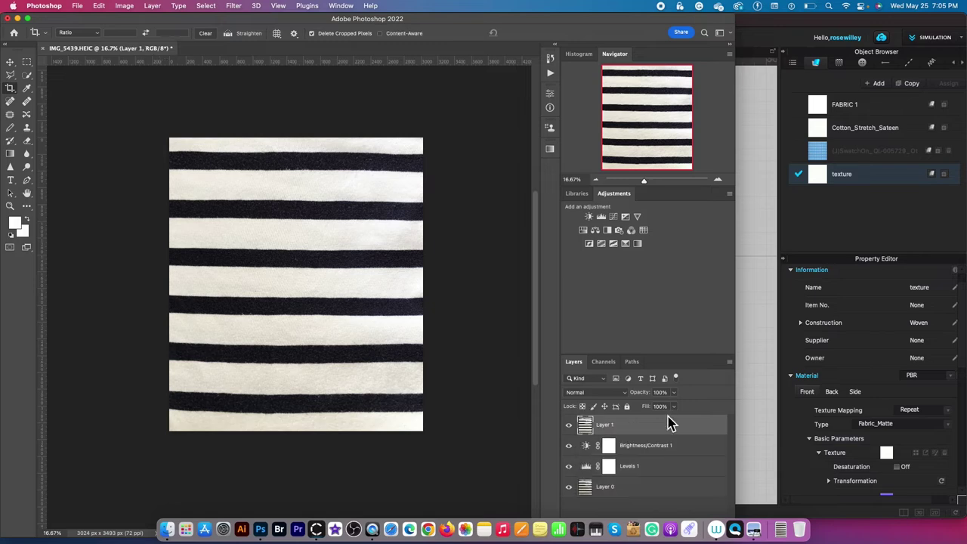
# Step: Offset the merged layer by about 1475 px horizontally and 1803 px vertically with wrap around, bringing the seams to the middle
pyautogui.click(236, 7)
pyautogui.moveTo(260, 217)
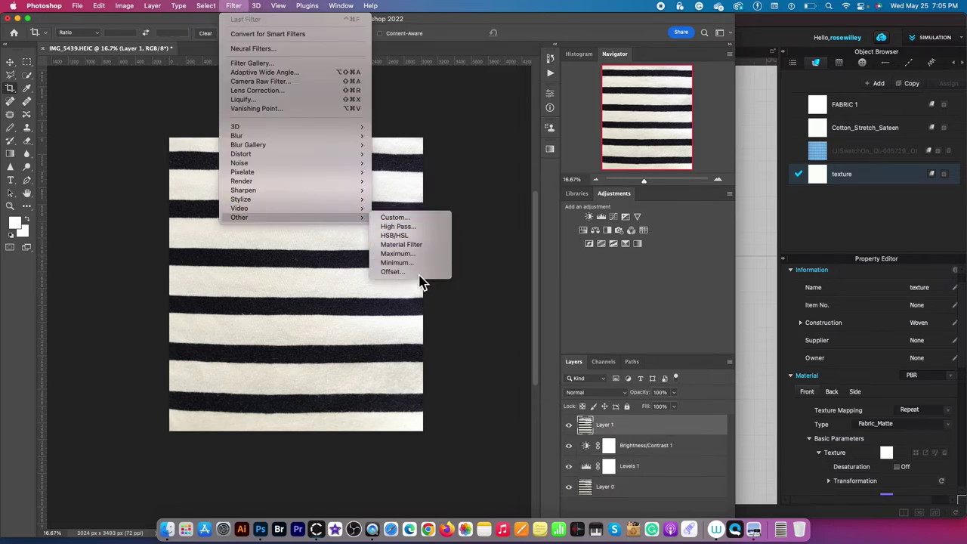
pyautogui.click(420, 272)
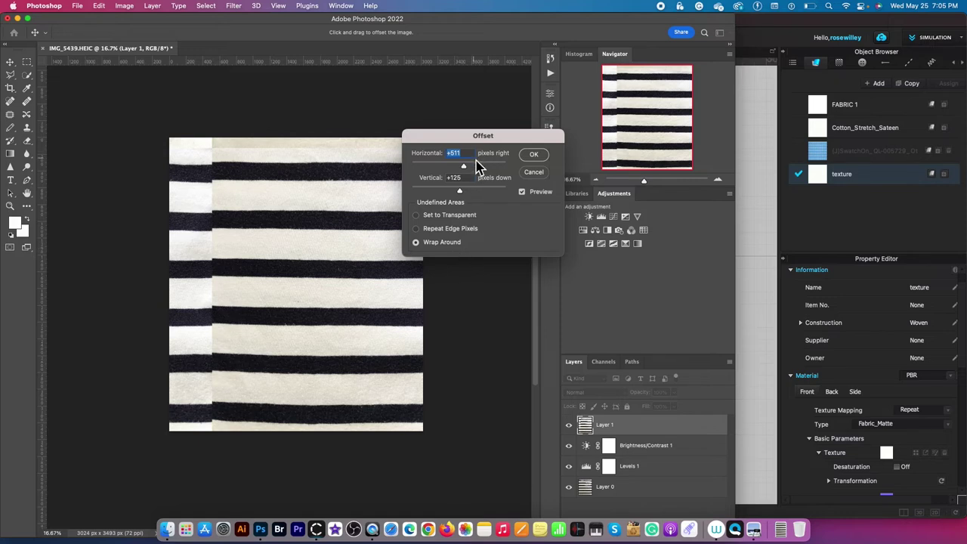
pyautogui.write('00')
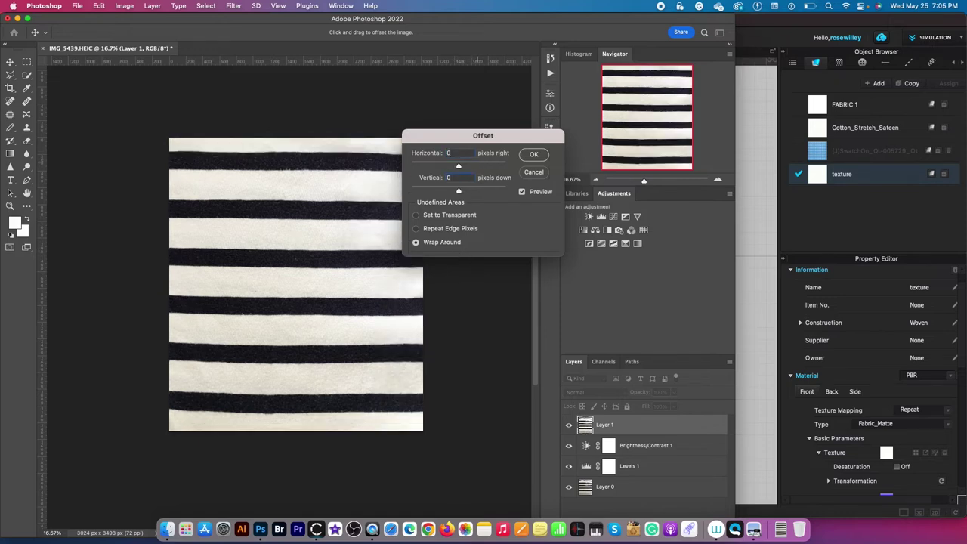
pyautogui.moveTo(295, 291); pyautogui.dragTo(295, 291)
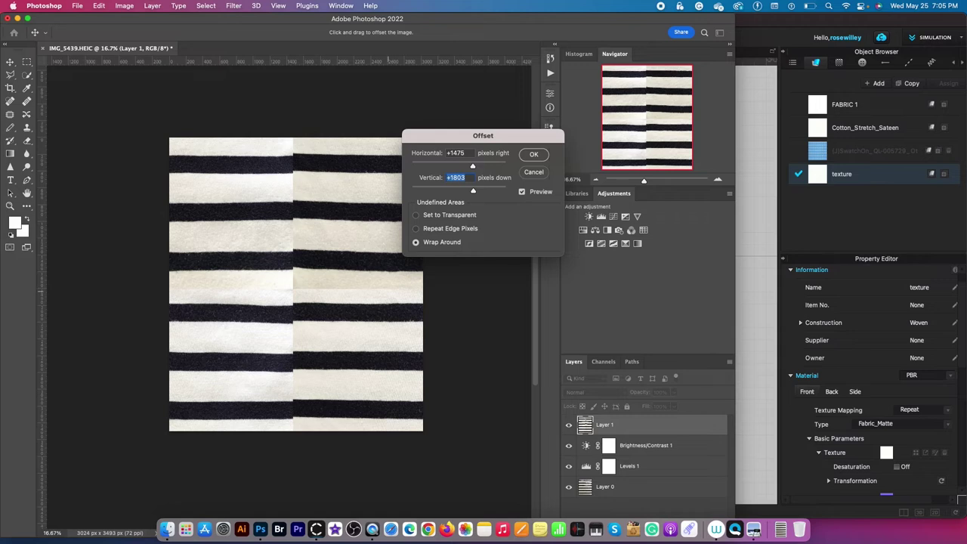
pyautogui.press('Return')
pyautogui.press('c')
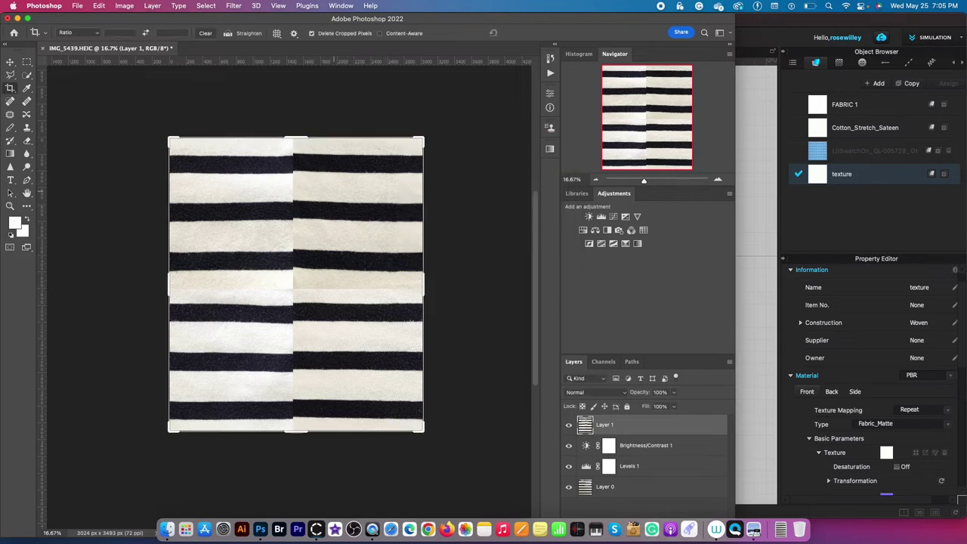
# Step: Select a narrow full-height strip over the vertical seam and open Content-Aware Fill for it with the sampling overlay at 25% opacity
pyautogui.press('m')
pyautogui.moveTo(281, 133); pyautogui.dragTo(303, 434)
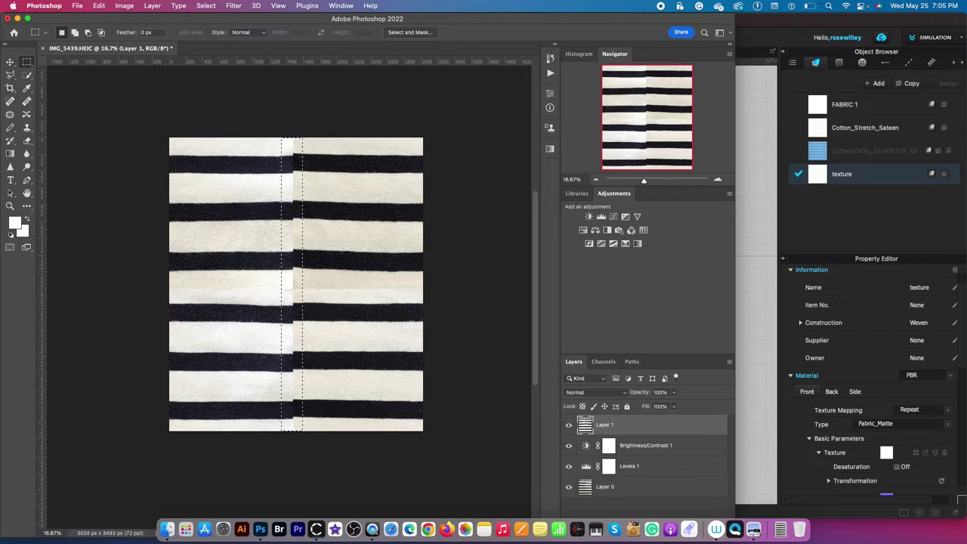
pyautogui.click(99, 6)
pyautogui.click(143, 179)
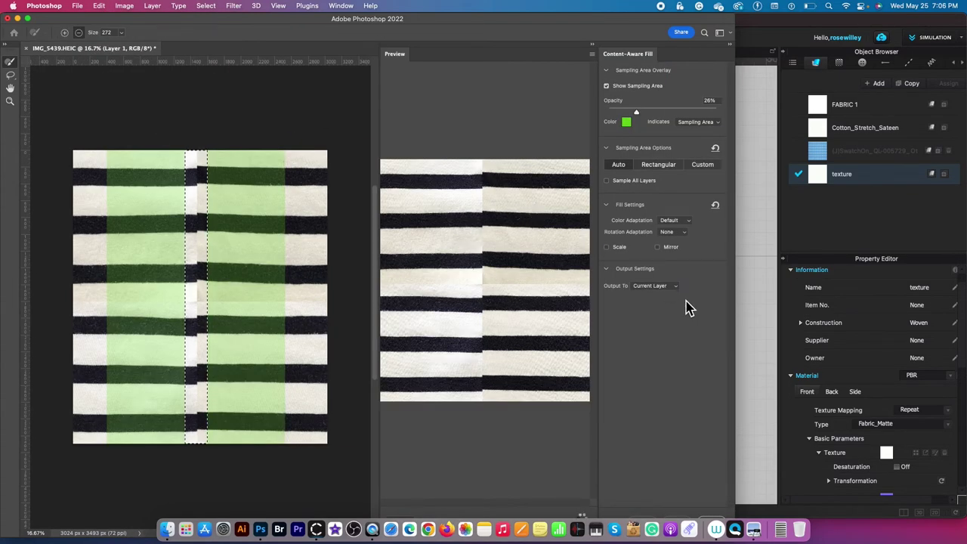
pyautogui.moveTo(637, 113)
pyautogui.mouseDown()
pyautogui.moveTo(739, 125)
pyautogui.moveTo(604, 121)
pyautogui.moveTo(636, 117)
pyautogui.mouseUp()
pyautogui.keyDown('alt'); pyautogui.scroll(2, 563, 112); pyautogui.keyUp('alt')
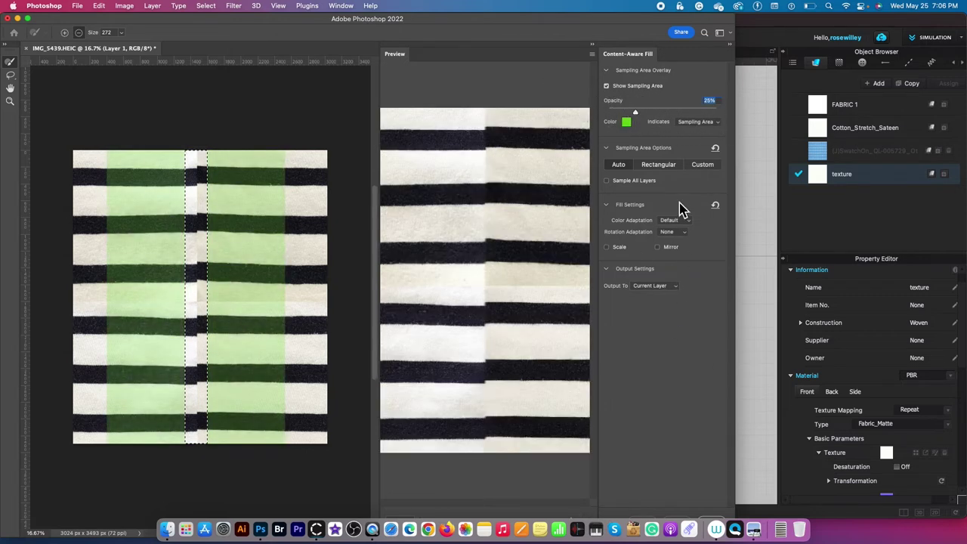
# Step: Shrink the Photoshop window and move it clear of the Dock, near the upper edge of the screen
pyautogui.click(491, 39)
pyautogui.moveTo(495, 21)
pyautogui.mouseDown()
pyautogui.moveTo(479, 20)
pyautogui.moveTo(499, 9)
pyautogui.mouseUp()
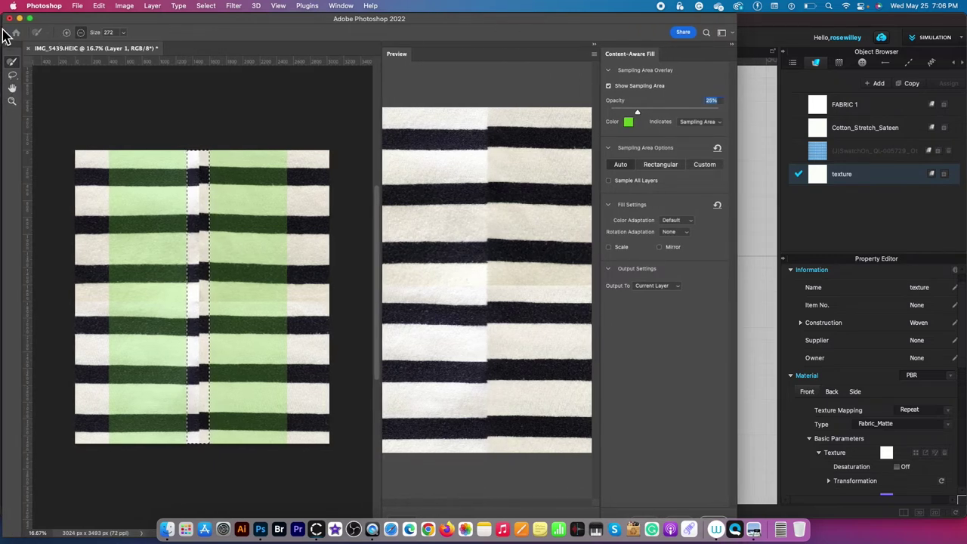
pyautogui.moveTo(3, 34); pyautogui.dragTo(123, 45)
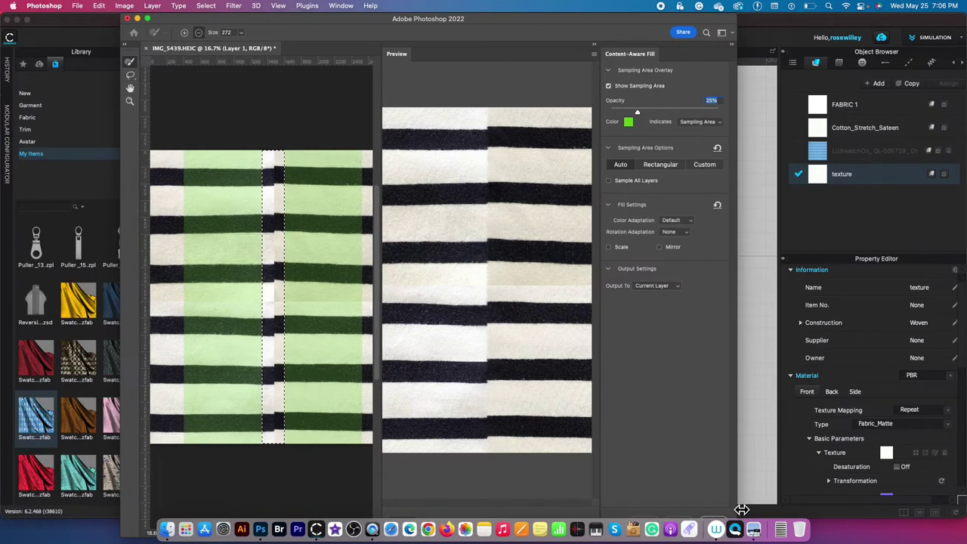
pyautogui.moveTo(737, 15); pyautogui.dragTo(636, 93)
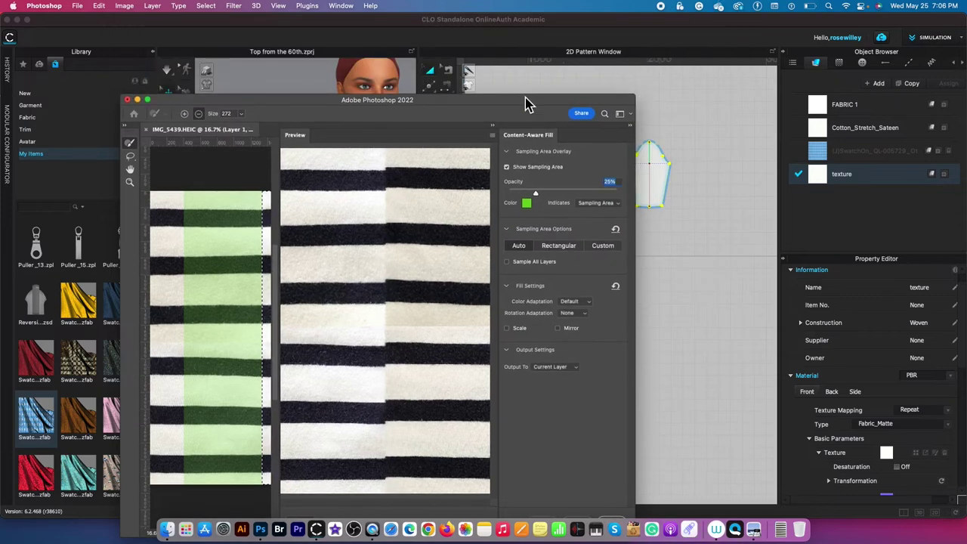
pyautogui.moveTo(527, 100); pyautogui.dragTo(585, 21)
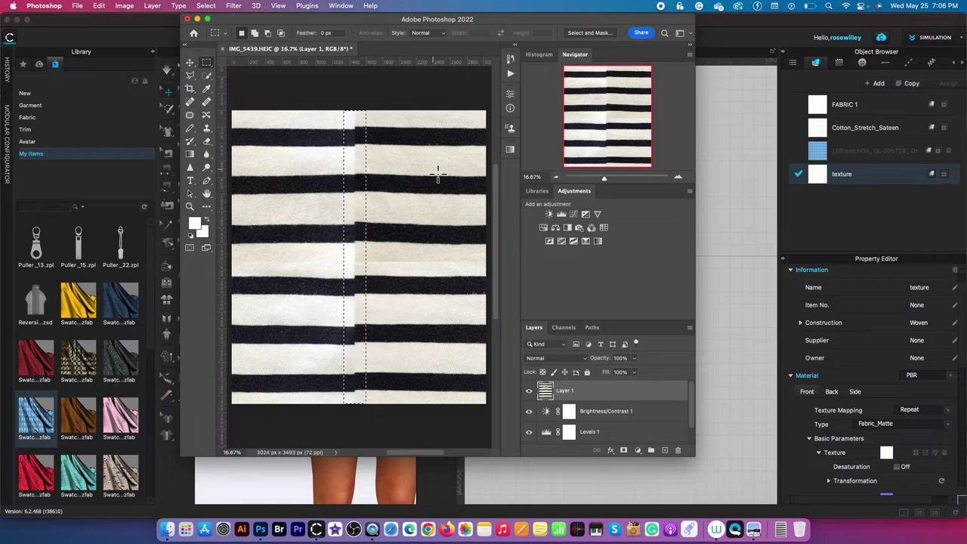
# Step: Widen the Photoshop window, patch the selected strip over the vertical seam with the Patch tool and clear the selection
pyautogui.moveTo(181, 34); pyautogui.dragTo(71, 35)
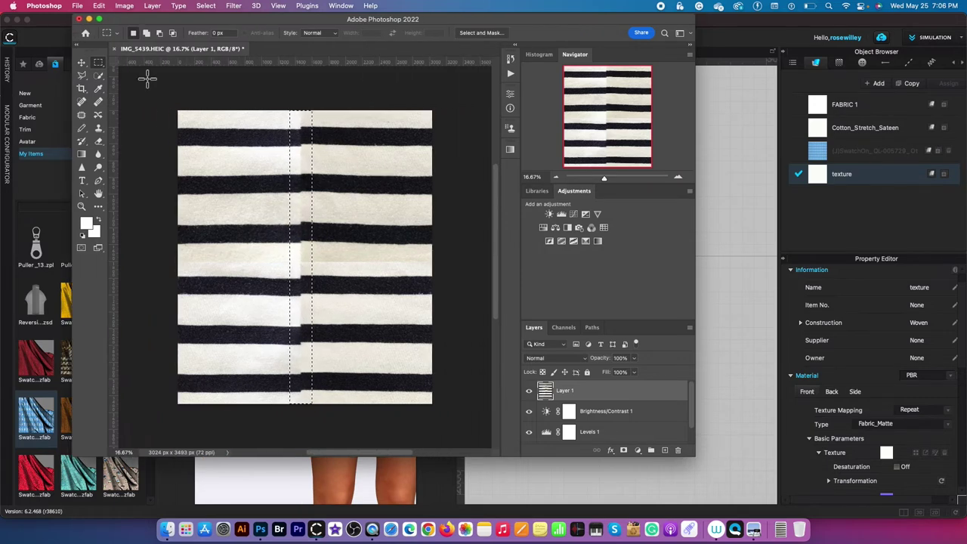
pyautogui.click(81, 115)
pyautogui.moveTo(304, 206)
pyautogui.mouseDown()
pyautogui.moveTo(274, 207)
pyautogui.moveTo(317, 198)
pyautogui.moveTo(305, 213)
pyautogui.moveTo(327, 210)
pyautogui.moveTo(304, 209)
pyautogui.mouseUp()
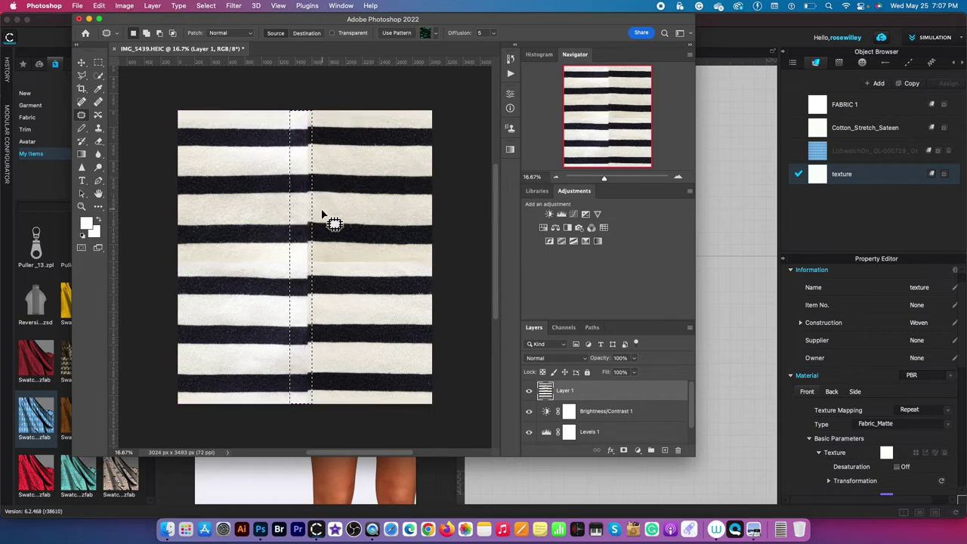
pyautogui.press('a')
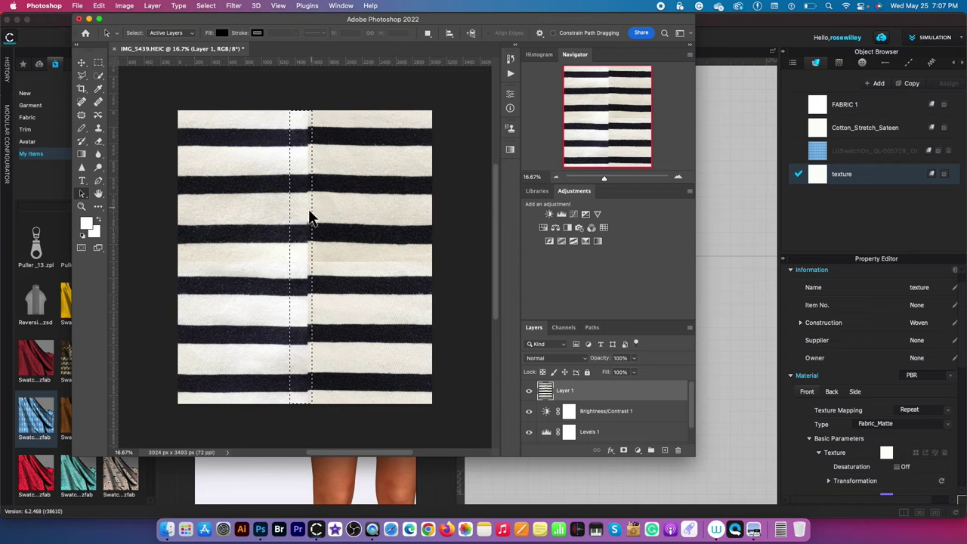
pyautogui.press('d')
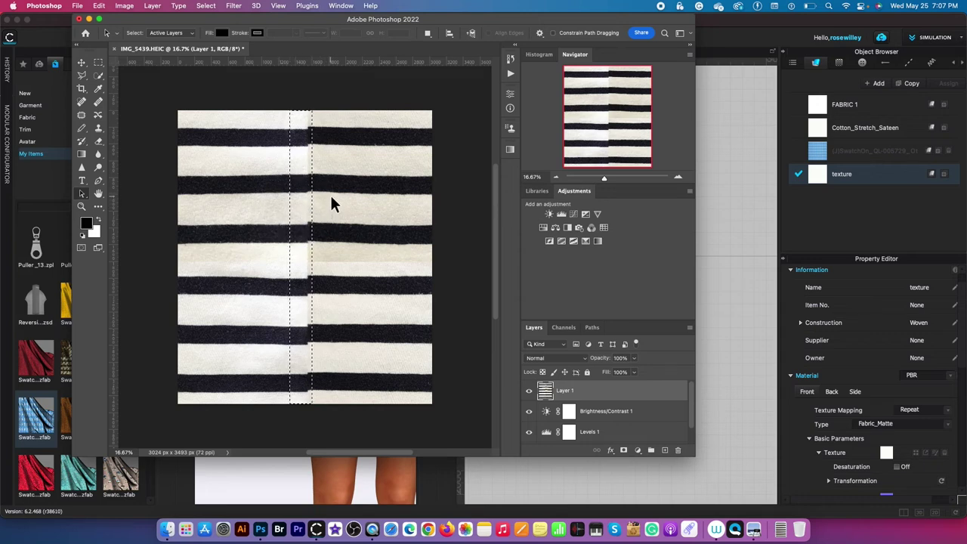
pyautogui.press('super+d')
# Step: With a 90 px Clone Stamp, clone the uppermost dark stripe from beside the vertical seam across the break
pyautogui.click(84, 116)
pyautogui.click(100, 131)
pyautogui.click(156, 129)
pyautogui.press(']')
pyautogui.press(']')
pyautogui.keyDown('alt'); pyautogui.click(276, 134); pyautogui.keyUp('alt')
pyautogui.moveTo(300, 133); pyautogui.dragTo(316, 133)
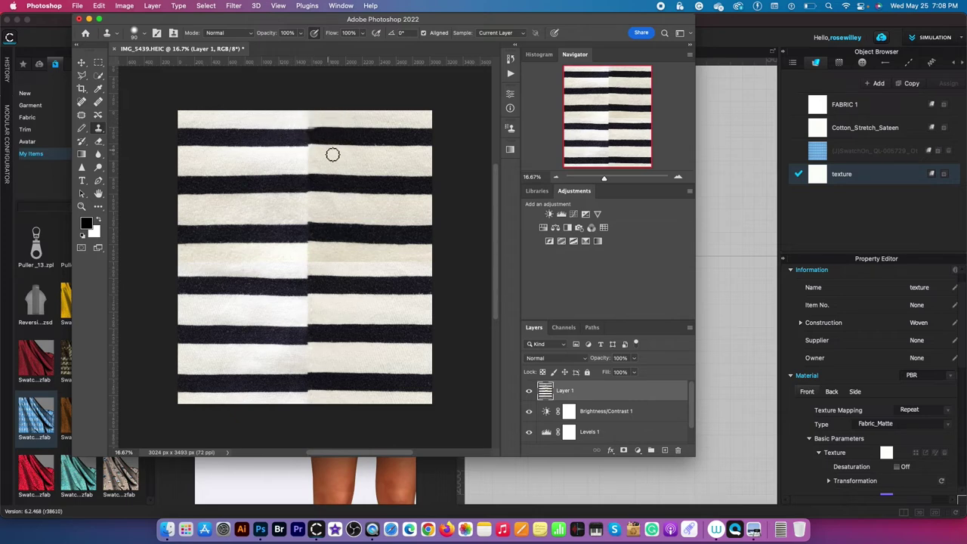
# Step: Clone neighbouring fabric over the seam breaks at the lower edges of the first, second and third dark stripes
pyautogui.keyDown('alt'); pyautogui.click(330, 138); pyautogui.keyUp('alt')
pyautogui.moveTo(336, 142); pyautogui.dragTo(306, 144)
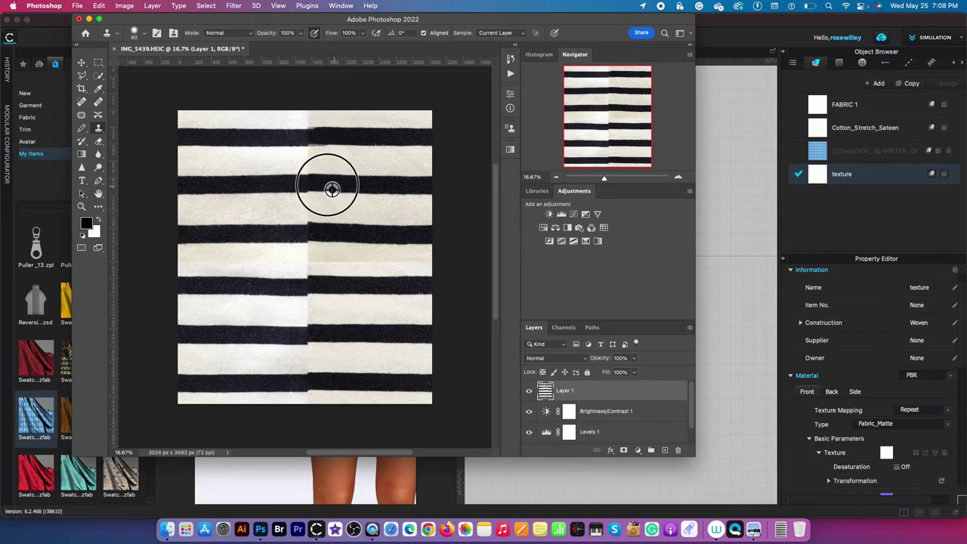
pyautogui.moveTo(304, 192)
pyautogui.mouseDown()
pyautogui.moveTo(327, 191)
pyautogui.moveTo(313, 190)
pyautogui.mouseUp()
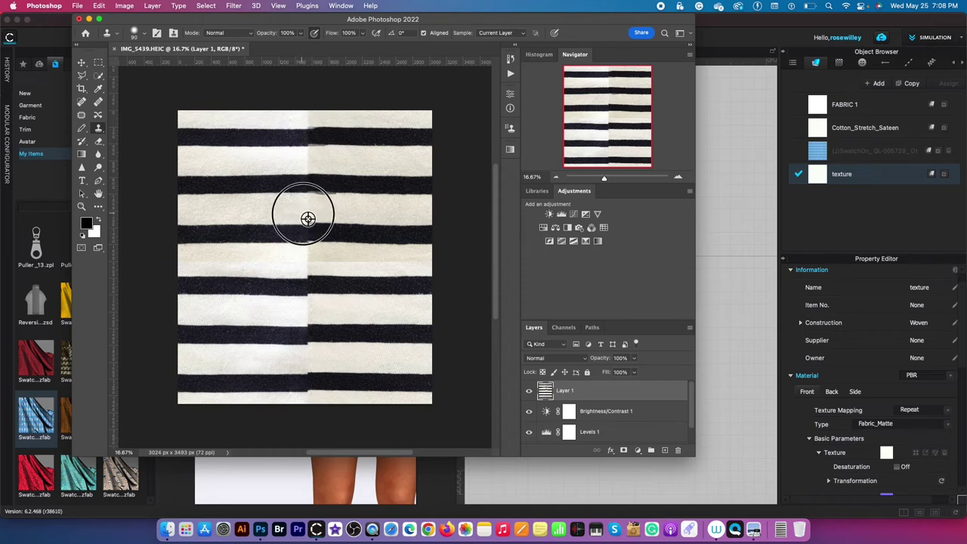
pyautogui.keyDown('alt'); pyautogui.click(334, 259); pyautogui.keyUp('alt')
pyautogui.moveTo(320, 249); pyautogui.dragTo(314, 247)
pyautogui.keyDown('alt'); pyautogui.click(302, 237); pyautogui.keyUp('alt')
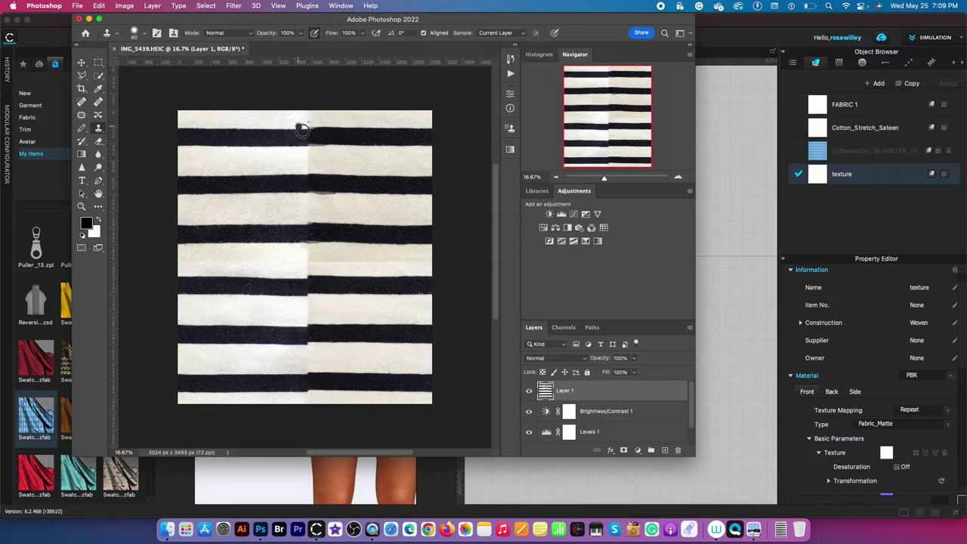
# Step: Enlarge the Clone Stamp to 125 px and clone the adjoining fabric down the full height of the vertical seam
pyautogui.moveTo(309, 120); pyautogui.dragTo(314, 126)
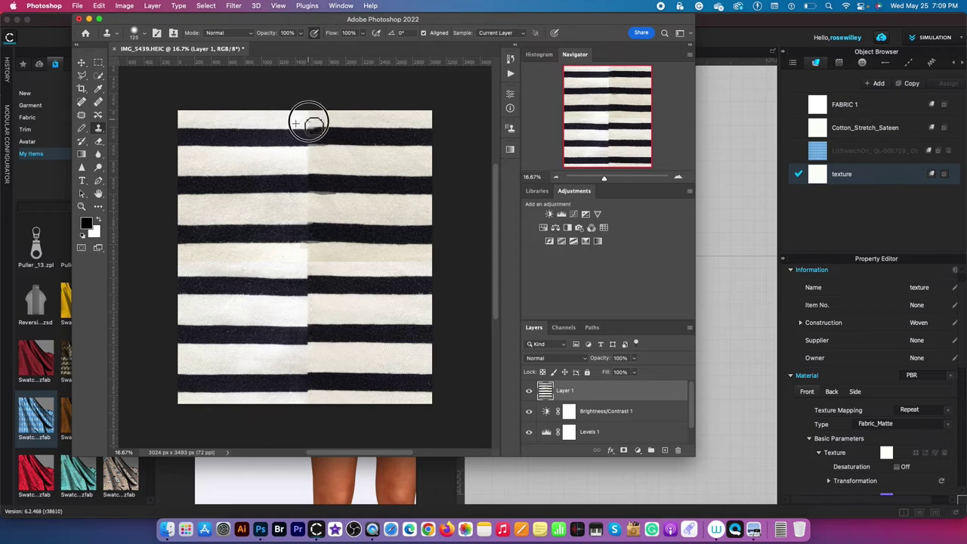
pyautogui.keyDown('alt'); pyautogui.click(294, 122); pyautogui.keyUp('alt')
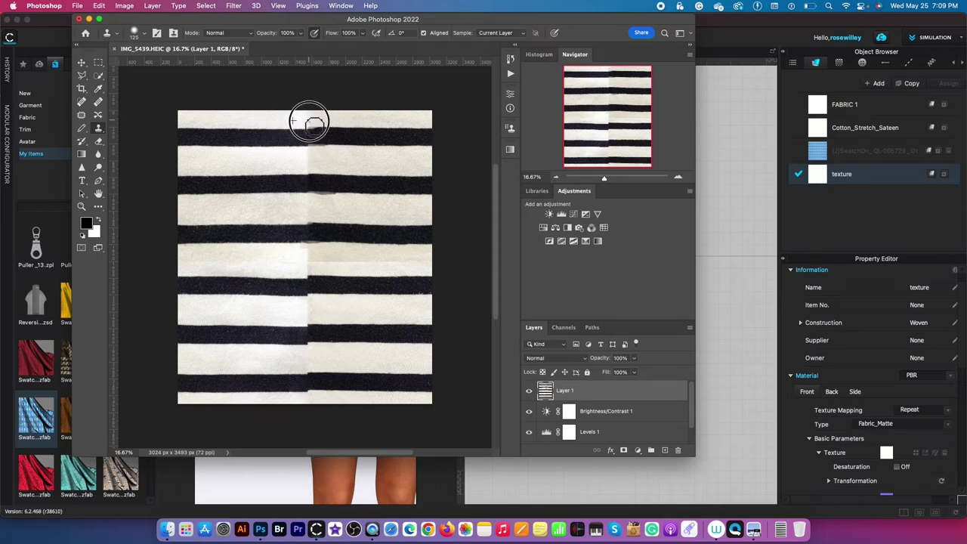
pyautogui.moveTo(308, 128); pyautogui.dragTo(308, 404)
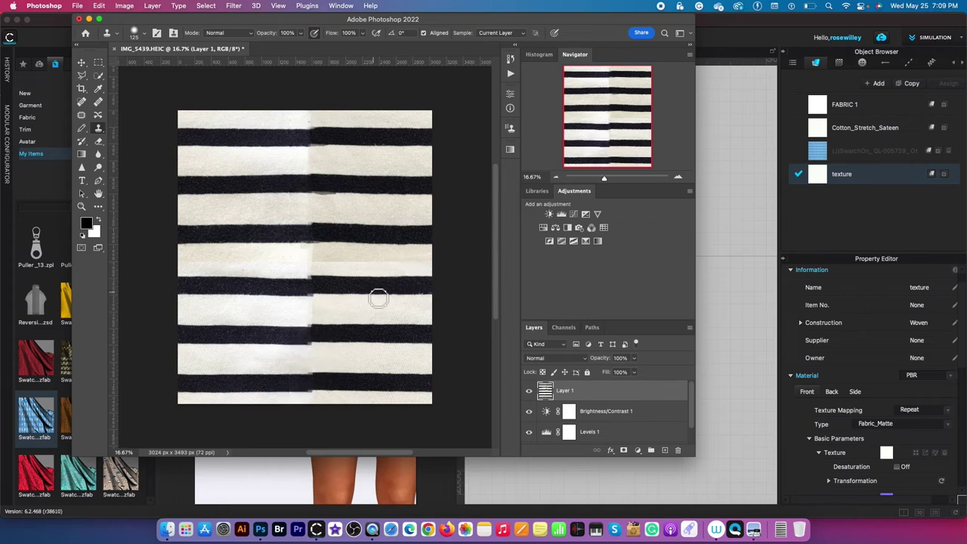
# Step: Patch the stripe breaks from the third dark stripe down along the vertical seam with the Patch tool and deselect
pyautogui.click(99, 63)
pyautogui.moveTo(228, 224)
pyautogui.mouseDown()
pyautogui.moveTo(259, 227)
pyautogui.moveTo(289, 246)
pyautogui.moveTo(321, 233)
pyautogui.moveTo(310, 219)
pyautogui.moveTo(365, 230)
pyautogui.mouseUp()
pyautogui.click(84, 119)
pyautogui.moveTo(298, 215)
pyautogui.mouseDown()
pyautogui.moveTo(328, 222)
pyautogui.moveTo(298, 253)
pyautogui.moveTo(298, 215)
pyautogui.moveTo(274, 231)
pyautogui.moveTo(332, 260)
pyautogui.moveTo(301, 301)
pyautogui.moveTo(298, 260)
pyautogui.mouseUp()
pyautogui.moveTo(306, 276)
pyautogui.mouseDown()
pyautogui.moveTo(265, 272)
pyautogui.moveTo(256, 281)
pyautogui.moveTo(340, 278)
pyautogui.moveTo(307, 271)
pyautogui.mouseUp()
pyautogui.moveTo(328, 288)
pyautogui.mouseDown()
pyautogui.moveTo(269, 294)
pyautogui.moveTo(305, 301)
pyautogui.moveTo(293, 272)
pyautogui.moveTo(265, 288)
pyautogui.mouseUp()
pyautogui.moveTo(334, 307); pyautogui.dragTo(328, 302)
pyautogui.moveTo(317, 288)
pyautogui.mouseDown()
pyautogui.moveTo(297, 285)
pyautogui.moveTo(348, 285)
pyautogui.moveTo(360, 295)
pyautogui.mouseUp()
pyautogui.moveTo(295, 323)
pyautogui.mouseDown()
pyautogui.moveTo(324, 320)
pyautogui.moveTo(294, 349)
pyautogui.moveTo(303, 319)
pyautogui.moveTo(270, 335)
pyautogui.moveTo(349, 340)
pyautogui.moveTo(328, 378)
pyautogui.moveTo(306, 369)
pyautogui.moveTo(355, 390)
pyautogui.moveTo(365, 378)
pyautogui.mouseUp()
pyautogui.press('super+d')
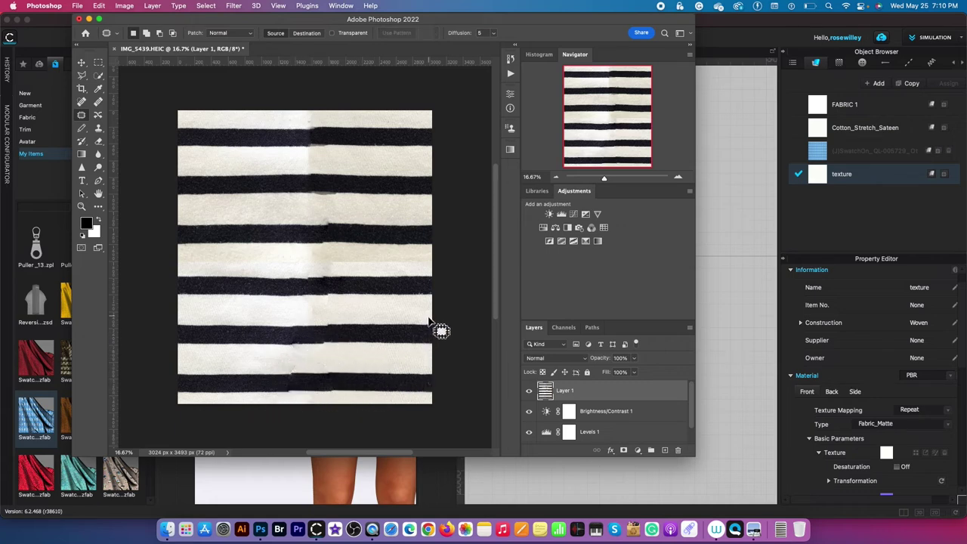
# Step: Patch the light bands and the lowest stripe around the seam in the lower half of the image
pyautogui.moveTo(297, 248)
pyautogui.mouseDown()
pyautogui.moveTo(348, 258)
pyautogui.moveTo(337, 281)
pyautogui.moveTo(304, 261)
pyautogui.moveTo(258, 264)
pyautogui.mouseUp()
pyautogui.moveTo(297, 302)
pyautogui.mouseDown()
pyautogui.moveTo(317, 300)
pyautogui.moveTo(298, 302)
pyautogui.mouseUp()
pyautogui.moveTo(311, 307); pyautogui.dragTo(260, 310)
pyautogui.moveTo(301, 352)
pyautogui.mouseDown()
pyautogui.moveTo(322, 350)
pyautogui.moveTo(256, 361)
pyautogui.moveTo(328, 388)
pyautogui.moveTo(266, 392)
pyautogui.mouseUp()
pyautogui.moveTo(315, 391)
pyautogui.mouseDown()
pyautogui.moveTo(269, 349)
pyautogui.moveTo(348, 342)
pyautogui.moveTo(261, 346)
pyautogui.moveTo(250, 356)
pyautogui.moveTo(391, 368)
pyautogui.mouseUp()
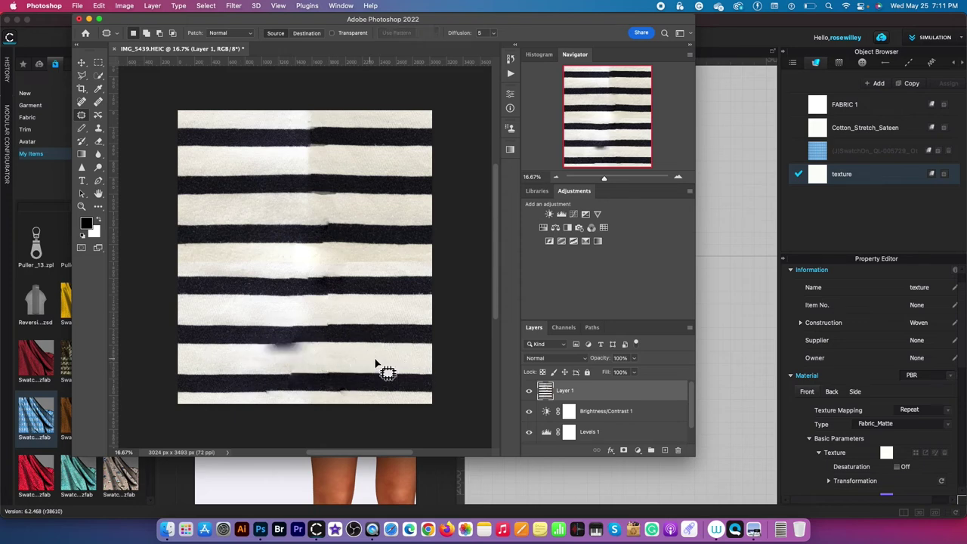
# Step: Clone clean light fabric over the dark smudge below the fifth dark stripe with the Clone Stamp
pyautogui.press('j')
pyautogui.moveTo(278, 352); pyautogui.dragTo(215, 363)
pyautogui.click(101, 101)
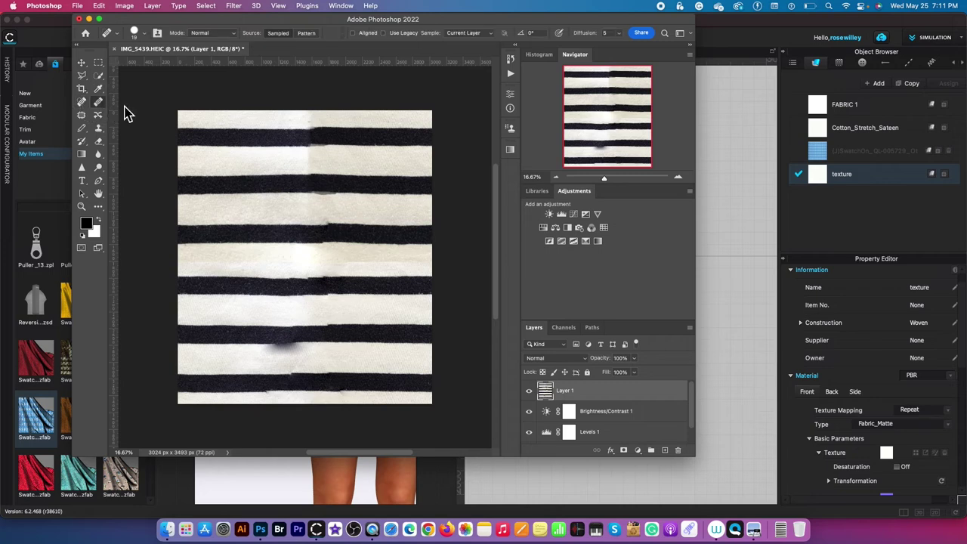
pyautogui.click(98, 128)
pyautogui.click(147, 127)
pyautogui.keyDown('alt'); pyautogui.click(233, 349); pyautogui.keyUp('alt')
pyautogui.moveTo(256, 352); pyautogui.dragTo(296, 349)
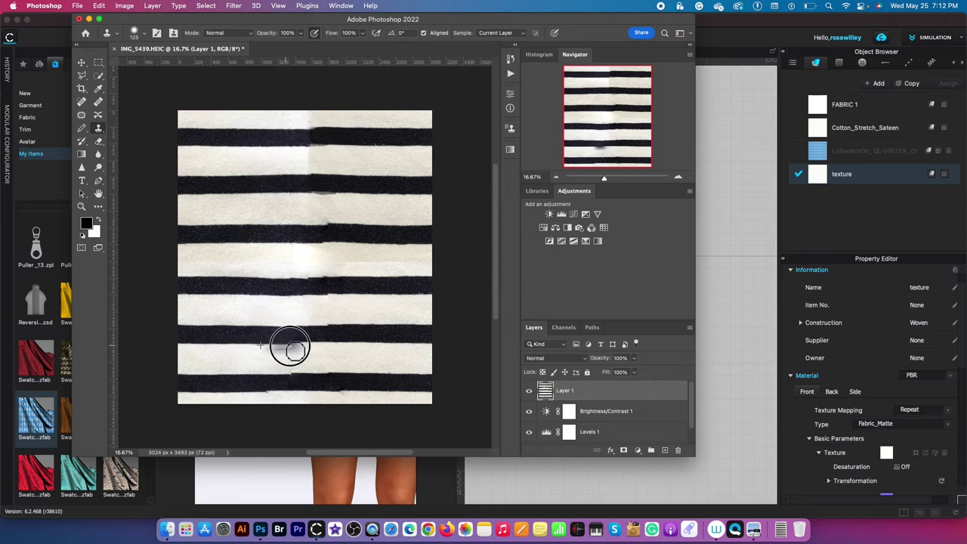
pyautogui.keyDown('alt'); pyautogui.click(229, 358); pyautogui.keyUp('alt')
pyautogui.moveTo(281, 353)
pyautogui.mouseDown()
pyautogui.moveTo(255, 355)
pyautogui.moveTo(312, 358)
pyautogui.moveTo(270, 352)
pyautogui.mouseUp()
pyautogui.keyDown('alt'); pyautogui.click(235, 356); pyautogui.keyUp('alt')
pyautogui.keyDown('alt'); pyautogui.click(394, 364); pyautogui.keyUp('alt')
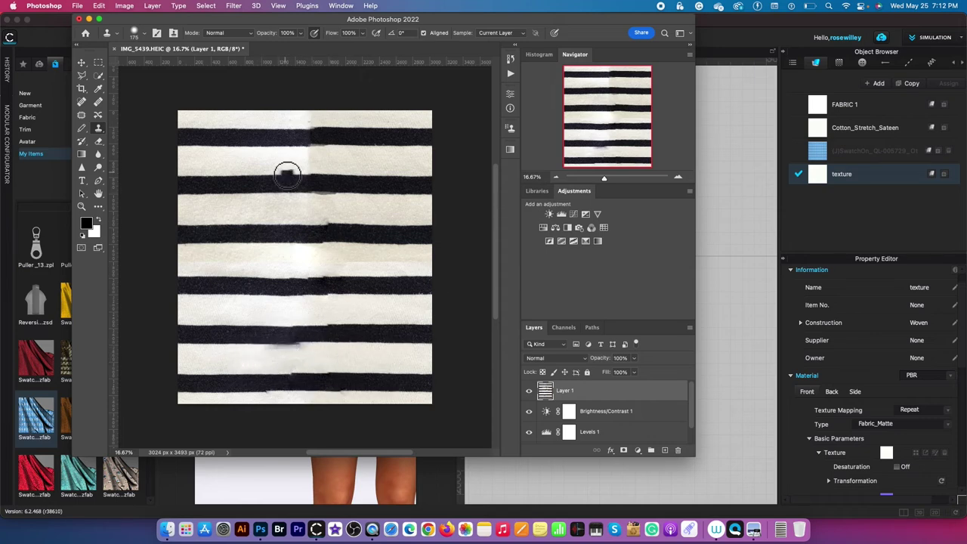
# Step: Cover the dark spot above the second stripe and the seam marks in the light bands around it with cloned light fabric
pyautogui.keyDown('alt'); pyautogui.click(275, 164); pyautogui.keyUp('alt')
pyautogui.moveTo(309, 160); pyautogui.dragTo(311, 161)
pyautogui.keyDown('alt'); pyautogui.click(261, 211); pyautogui.keyUp('alt')
pyautogui.moveTo(302, 203)
pyautogui.mouseDown()
pyautogui.moveTo(332, 201)
pyautogui.moveTo(323, 215)
pyautogui.moveTo(340, 216)
pyautogui.mouseUp()
pyautogui.keyDown('alt'); pyautogui.click(364, 209); pyautogui.keyUp('alt')
pyautogui.keyDown('alt'); pyautogui.click(271, 211); pyautogui.keyUp('alt')
# Step: Clone light fabric over the remaining marks below the first and second dark stripes at the seam
pyautogui.keyDown('alt'); pyautogui.click(270, 159); pyautogui.keyUp('alt')
pyautogui.moveTo(293, 154)
pyautogui.mouseDown()
pyautogui.moveTo(307, 160)
pyautogui.moveTo(283, 154)
pyautogui.mouseUp()
pyautogui.keyDown('alt'); pyautogui.click(259, 166); pyautogui.keyUp('alt')
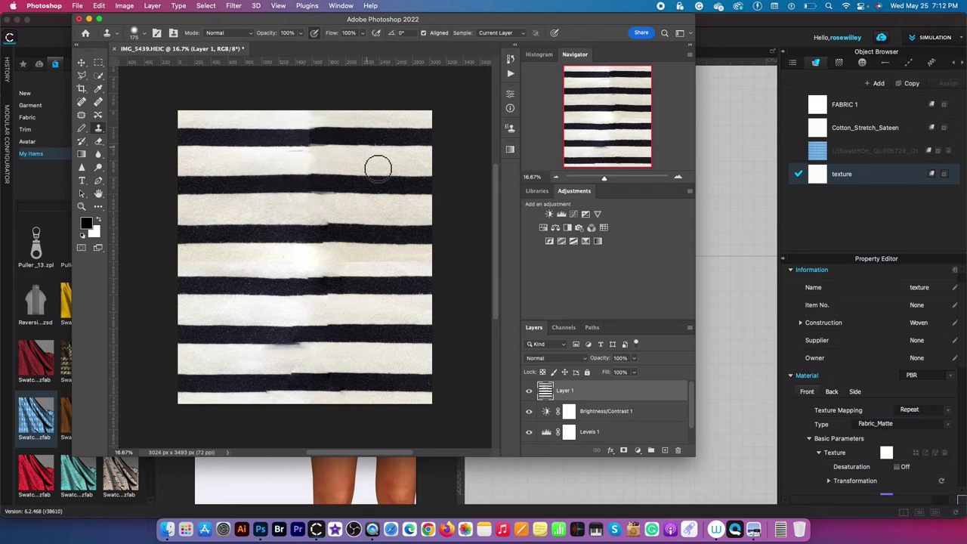
pyautogui.moveTo(295, 155); pyautogui.dragTo(304, 155)
pyautogui.keyDown('alt'); pyautogui.click(244, 166); pyautogui.keyUp('alt')
pyautogui.moveTo(272, 223)
pyautogui.mouseDown()
pyautogui.moveTo(292, 210)
pyautogui.moveTo(332, 209)
pyautogui.mouseUp()
# Step: Clone light fabric from both sides of the seam across the band below the fifth dark stripe
pyautogui.keyDown('alt'); pyautogui.click(245, 259); pyautogui.keyUp('alt')
pyautogui.moveTo(240, 361)
pyautogui.mouseDown()
pyautogui.moveTo(320, 358)
pyautogui.moveTo(302, 358)
pyautogui.mouseUp()
pyautogui.click(310, 360)
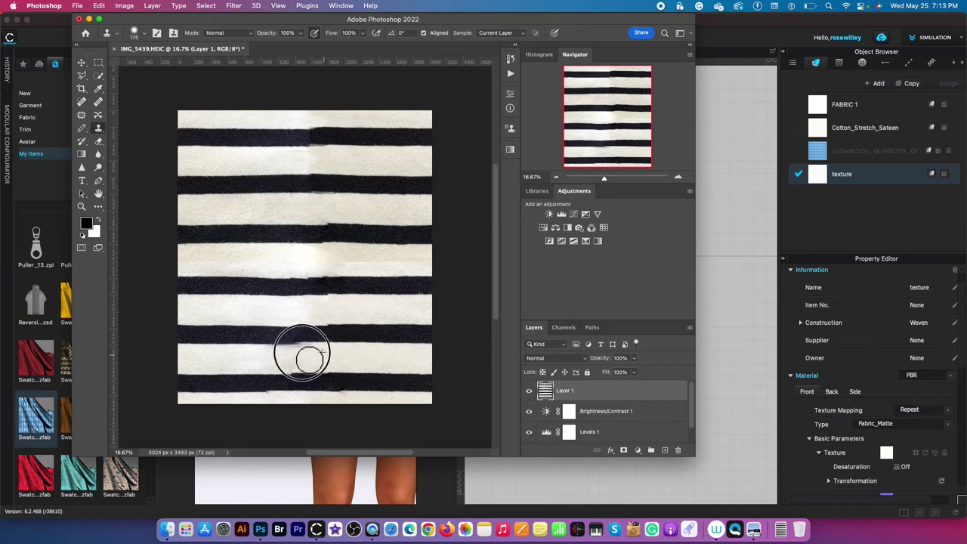
pyautogui.keyDown('alt'); pyautogui.click(346, 346); pyautogui.keyUp('alt')
pyautogui.moveTo(331, 349)
pyautogui.mouseDown()
pyautogui.moveTo(262, 347)
pyautogui.moveTo(340, 341)
pyautogui.moveTo(354, 350)
pyautogui.moveTo(320, 346)
pyautogui.moveTo(338, 349)
pyautogui.mouseUp()
pyautogui.keyDown('alt'); pyautogui.click(354, 350); pyautogui.keyUp('alt')
pyautogui.keyDown('alt'); pyautogui.click(231, 362); pyautogui.keyUp('alt')
pyautogui.moveTo(244, 363); pyautogui.dragTo(316, 351)
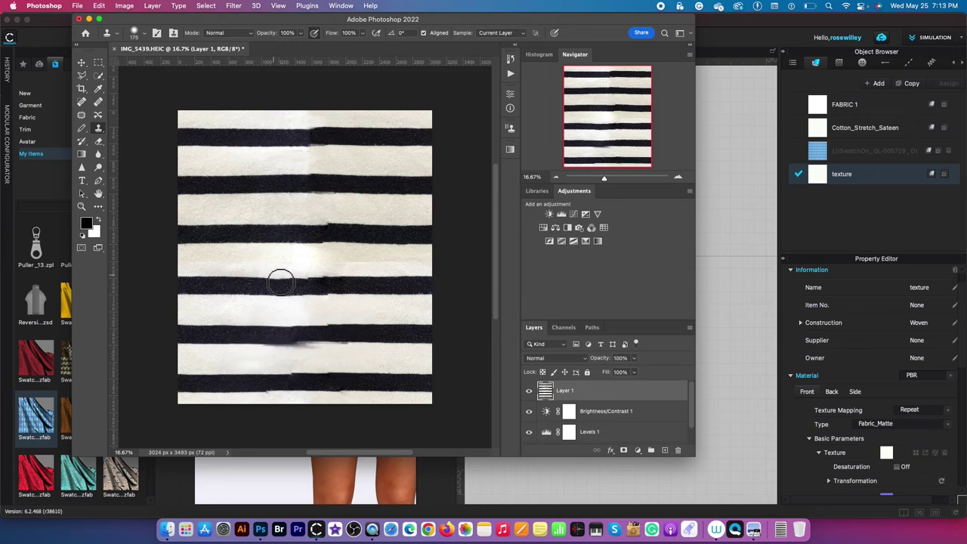
pyautogui.click(99, 64)
pyautogui.moveTo(198, 321); pyautogui.dragTo(253, 349)
pyautogui.press('c')
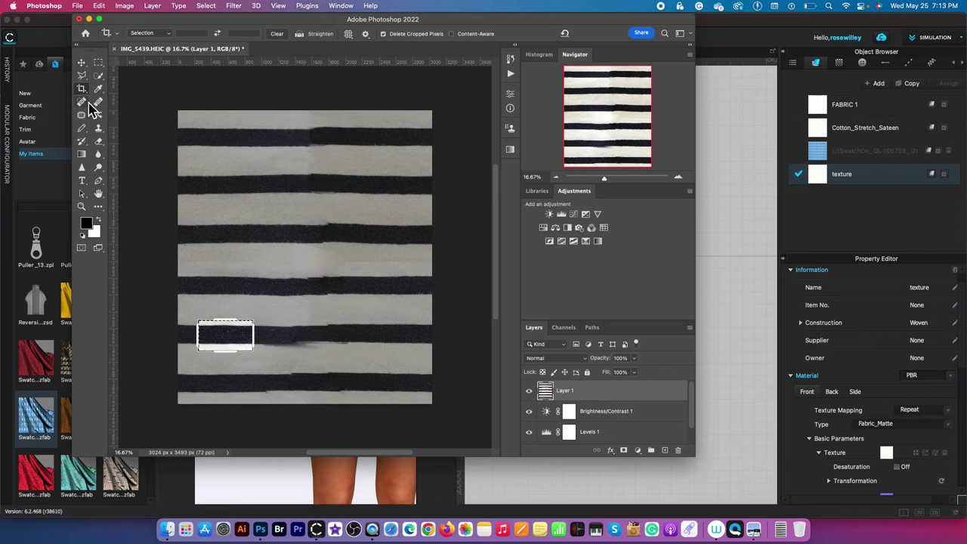
pyautogui.press('Escape')
pyautogui.click(83, 67)
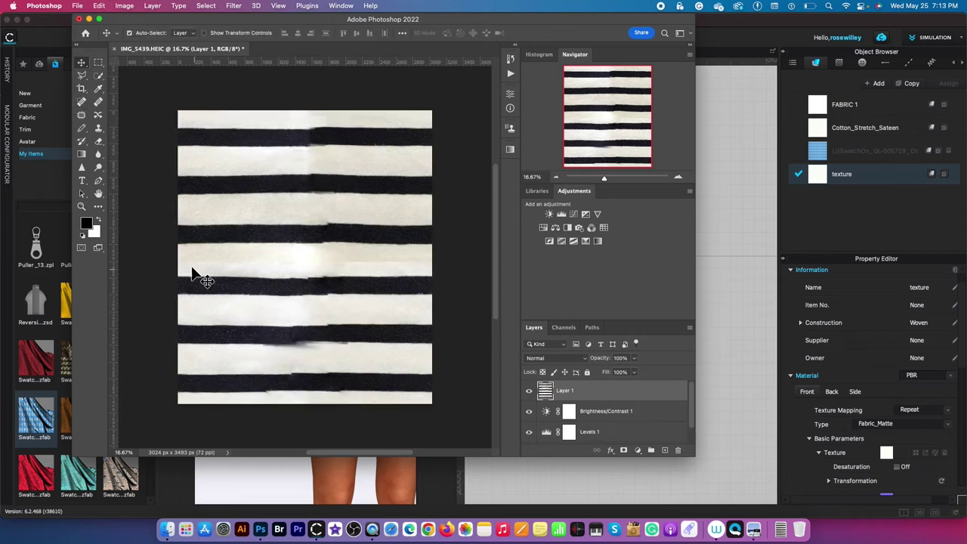
# Step: Select a rectangular piece of the fourth dark stripe beside the seam and place a copy of it over the seam break
pyautogui.click(99, 64)
pyautogui.moveTo(210, 269); pyautogui.dragTo(252, 304)
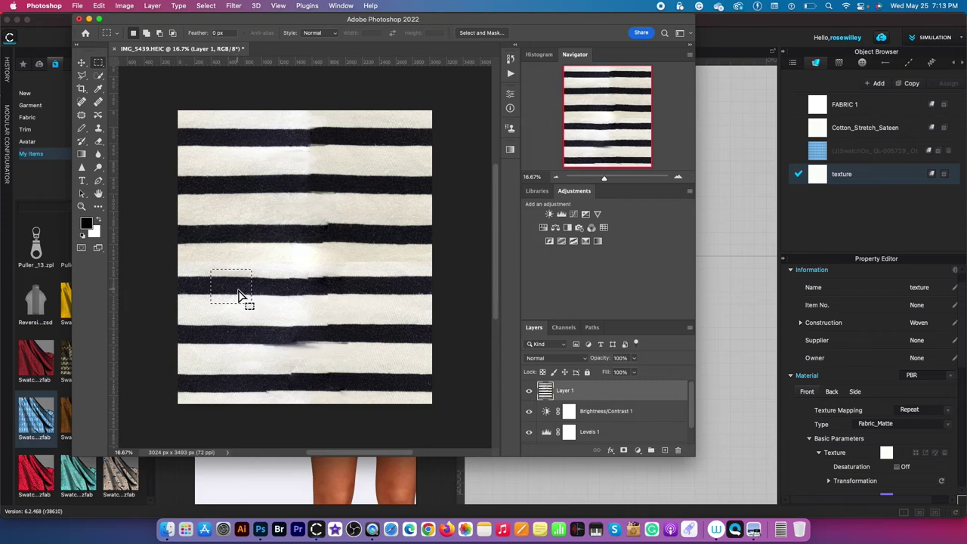
pyautogui.keyDown('alt'); pyautogui.moveTo(230, 288); pyautogui.dragTo(298, 311); pyautogui.keyUp('alt')
pyautogui.click(83, 67)
pyautogui.moveTo(235, 295); pyautogui.dragTo(328, 296)
pyautogui.press('super+z')
pyautogui.moveTo(243, 291); pyautogui.dragTo(338, 293)
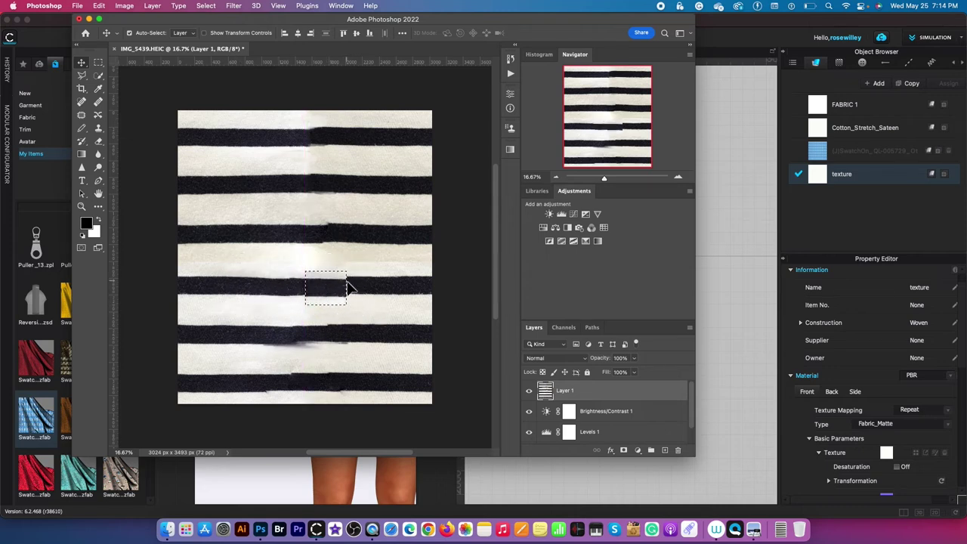
# Step: Free-transform the copied stripe piece to line up with the fourth dark stripe, apply it and deselect
pyautogui.press('super+t')
pyautogui.moveTo(356, 270)
pyautogui.mouseDown()
pyautogui.moveTo(325, 268)
pyautogui.moveTo(369, 261)
pyautogui.mouseUp()
pyautogui.moveTo(332, 311); pyautogui.dragTo(329, 305)
pyautogui.press('Return')
pyautogui.press('cmd+d')
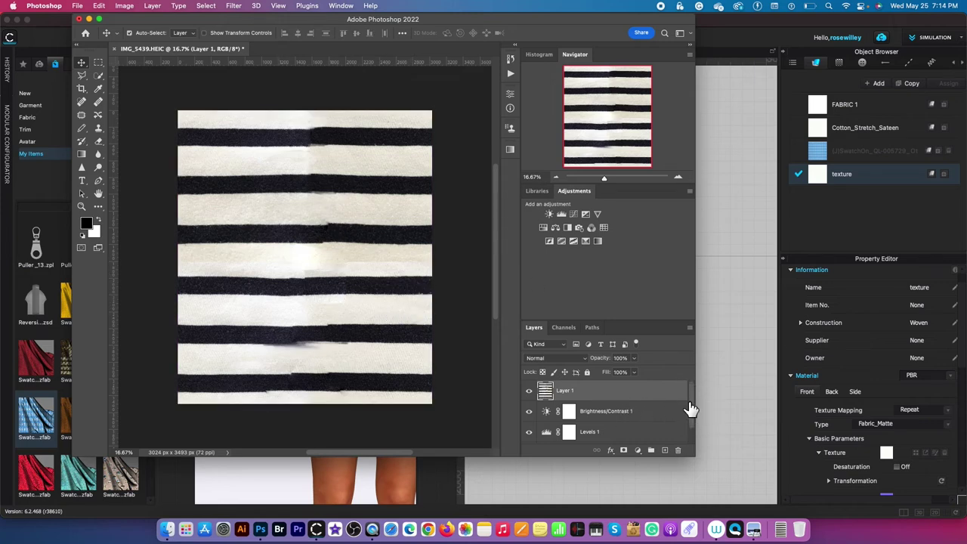
# Step: Extend the Photoshop window downward and hide the Brightness/Contrast 1, Levels 1 and Layer 0 layers
pyautogui.moveTo(690, 411); pyautogui.dragTo(683, 376)
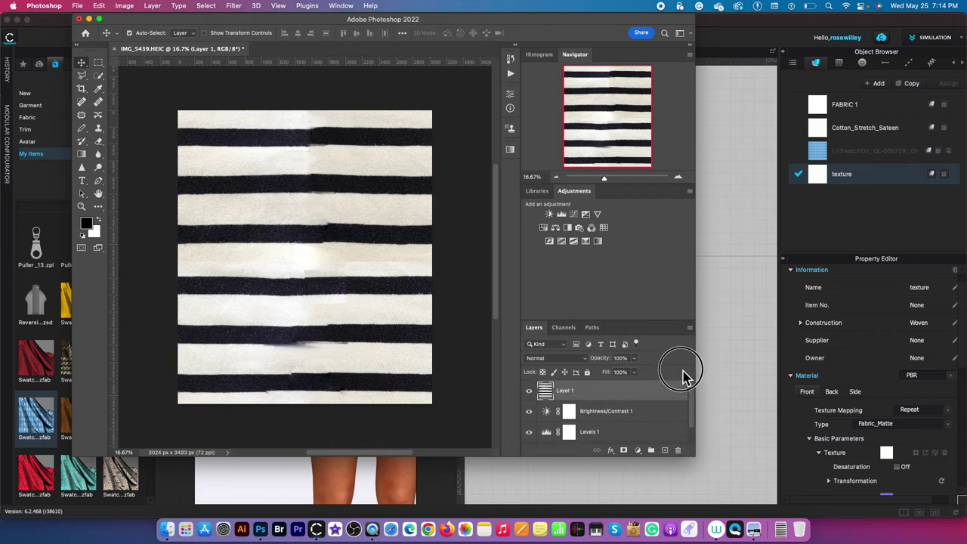
pyautogui.moveTo(339, 302); pyautogui.dragTo(321, 290)
pyautogui.press('super+z')
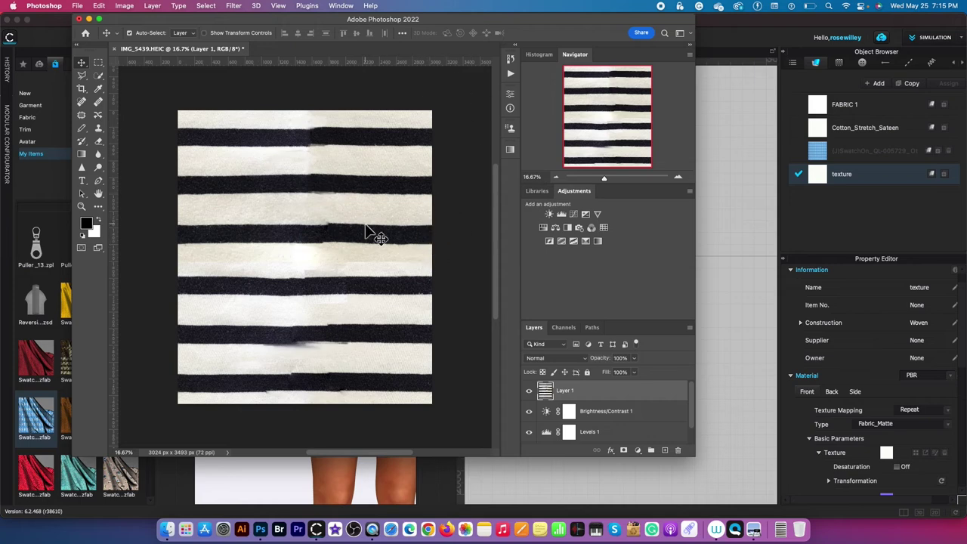
pyautogui.moveTo(561, 462); pyautogui.dragTo(563, 504)
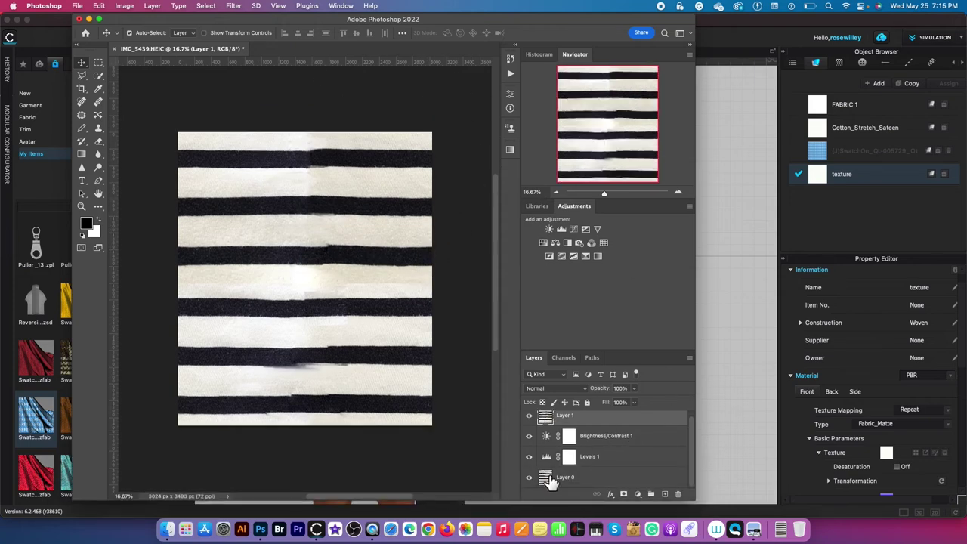
pyautogui.moveTo(529, 437); pyautogui.dragTo(529, 457)
# Step: Offset Layer 1 by +3089 px horizontally and +2979 px vertically with wrap around
pyautogui.click(236, 6)
pyautogui.moveTo(256, 6)
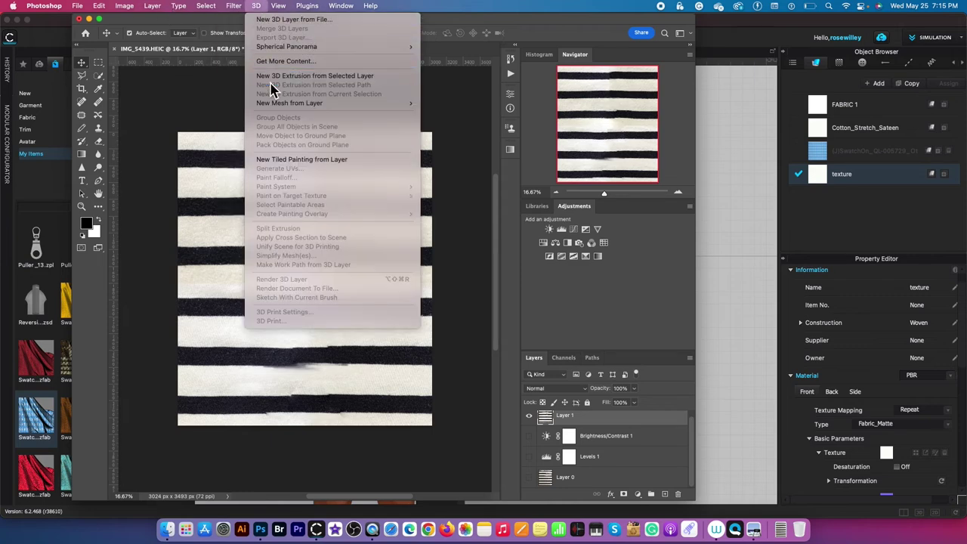
pyautogui.moveTo(257, 218)
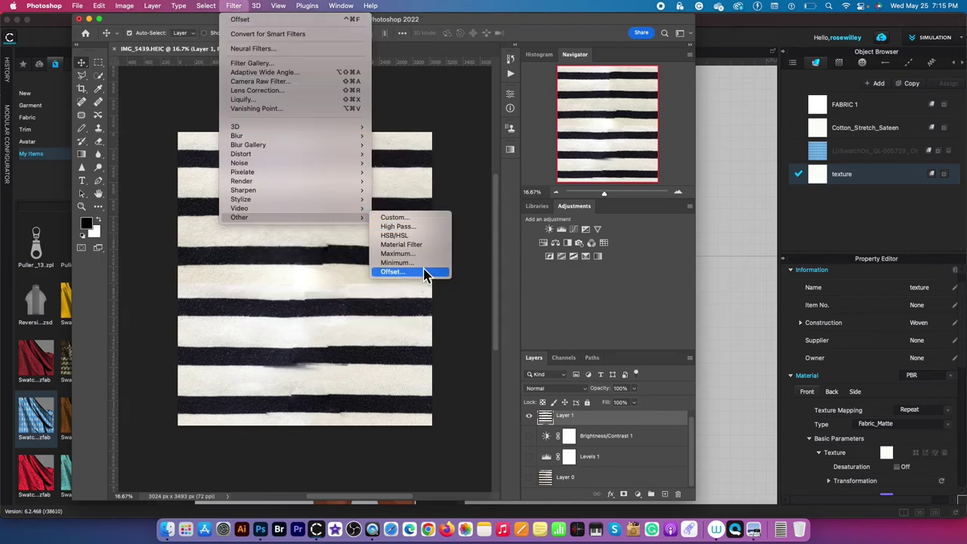
pyautogui.click(418, 274)
pyautogui.write('0')
pyautogui.press('Tab')
pyautogui.write('0')
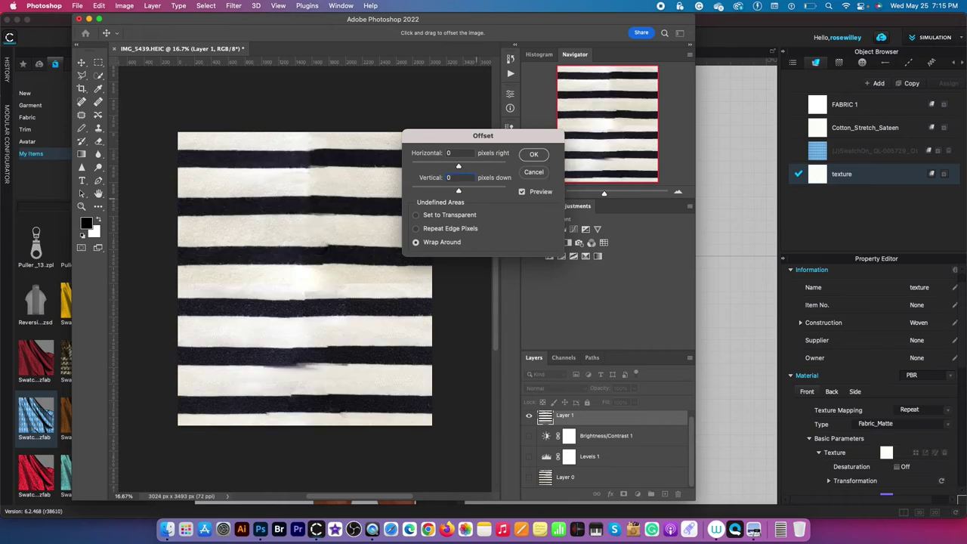
pyautogui.moveTo(215, 168); pyautogui.dragTo(443, 285)
pyautogui.moveTo(243, 225); pyautogui.dragTo(369, 308)
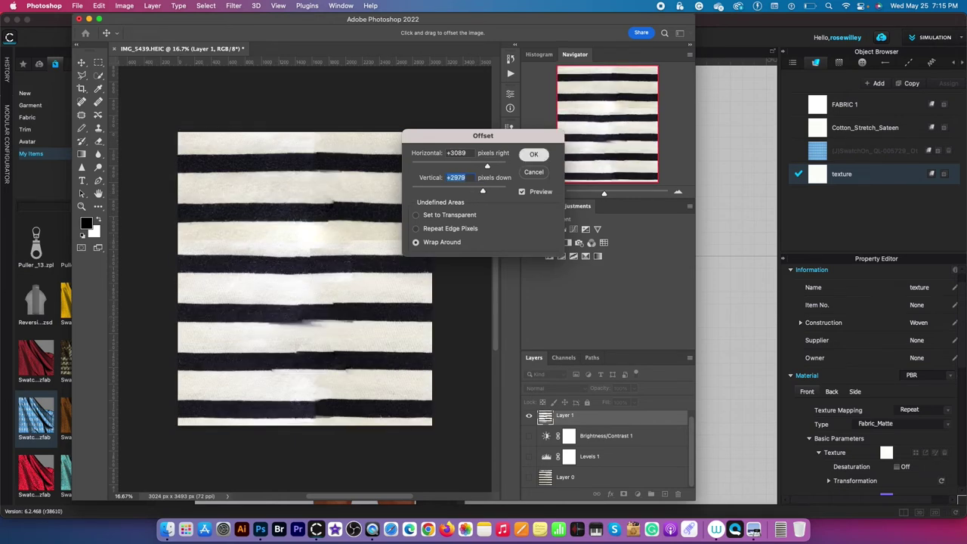
pyautogui.press('Return')
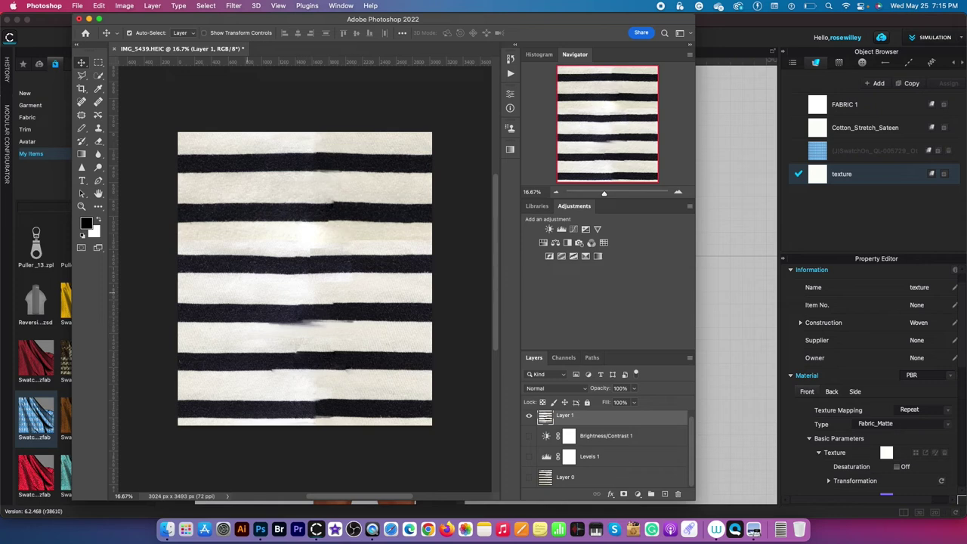
# Step: Cover the broken stripes along the vertical seam with copied stripe pieces, scaling the piece on the lowest stripe to 95.83%
pyautogui.press('m')
pyautogui.moveTo(222, 150); pyautogui.dragTo(337, 411)
pyautogui.press('v')
pyautogui.hotkey('ctrl', 't')
pyautogui.moveTo(362, 395); pyautogui.dragTo(365, 395)
pyautogui.moveTo(305, 410); pyautogui.dragTo(310, 409)
pyautogui.press('Down')
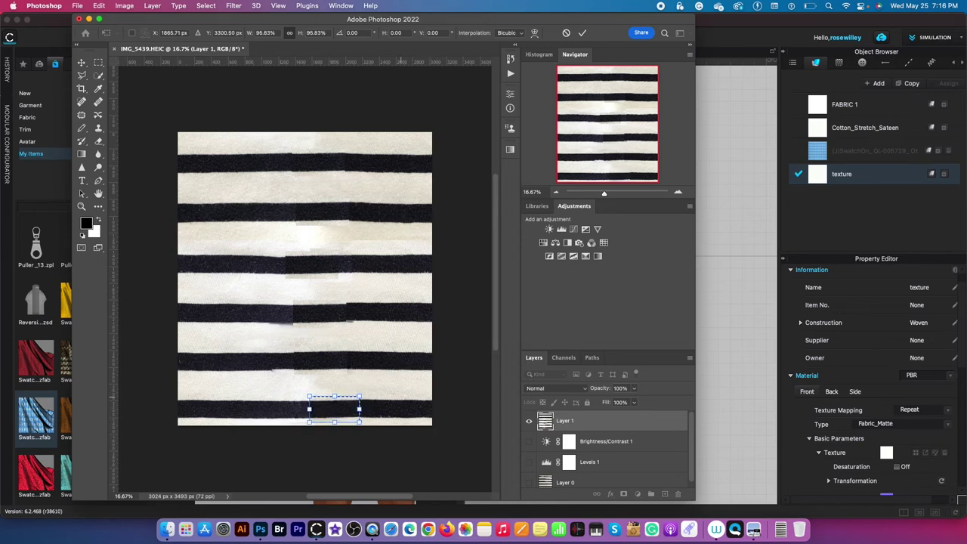
pyautogui.press('Return')
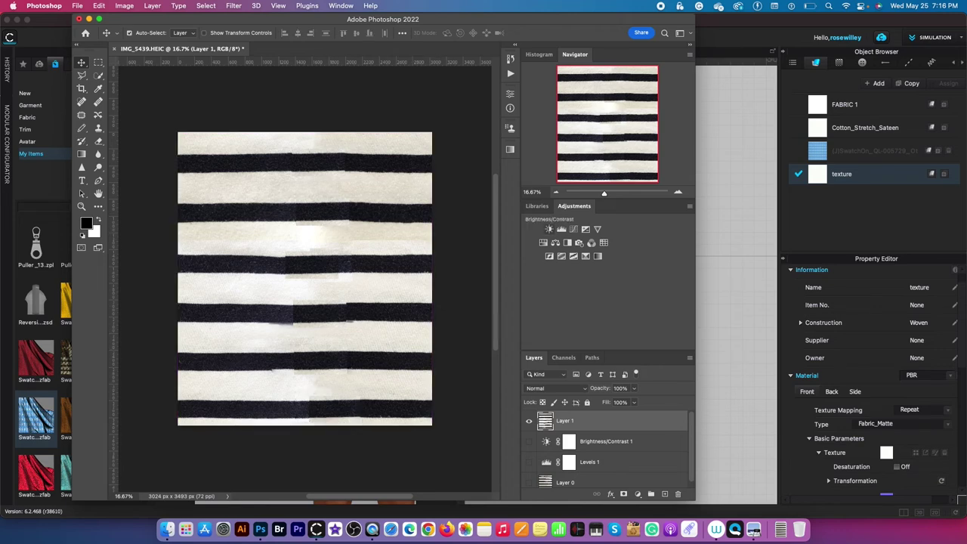
# Step: Add a Brightness/Contrast adjustment layer above Layer 1 and raise its brightness and contrast
pyautogui.click(550, 229)
pyautogui.moveTo(439, 151); pyautogui.dragTo(448, 170)
pyautogui.moveTo(453, 151); pyautogui.dragTo(468, 170)
pyautogui.click(483, 90)
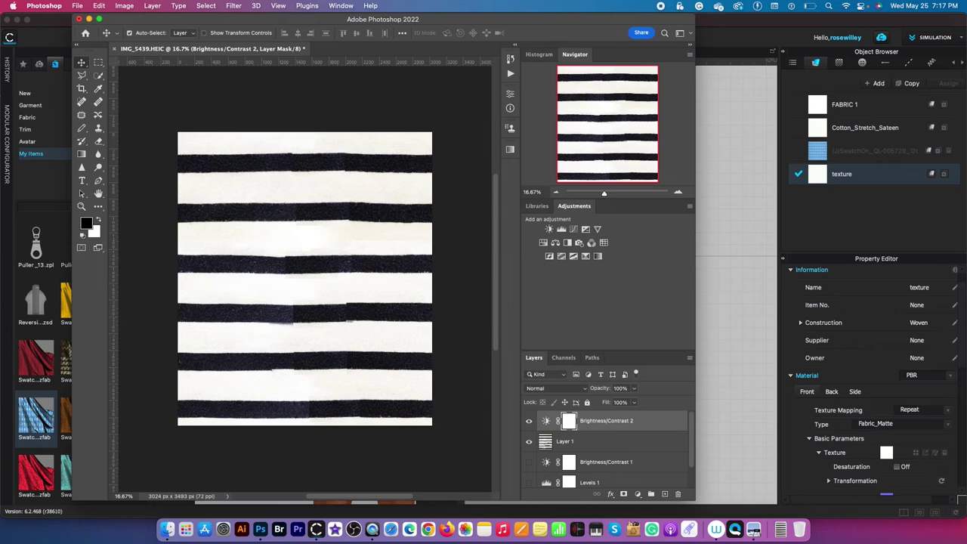
# Step: Export the retouched stripe image as a PNG named done swatch in Downloads
pyautogui.click(77, 6)
pyautogui.moveTo(140, 148)
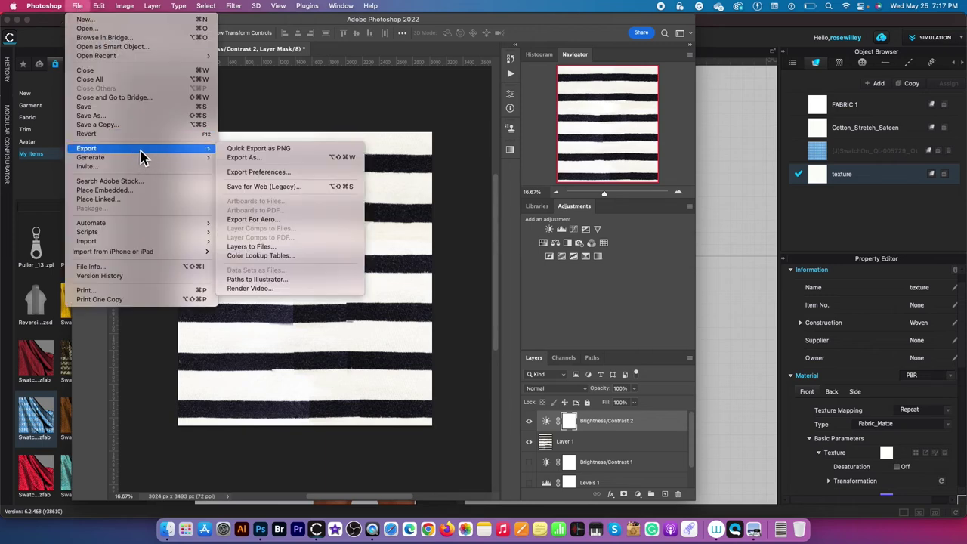
pyautogui.click(296, 150)
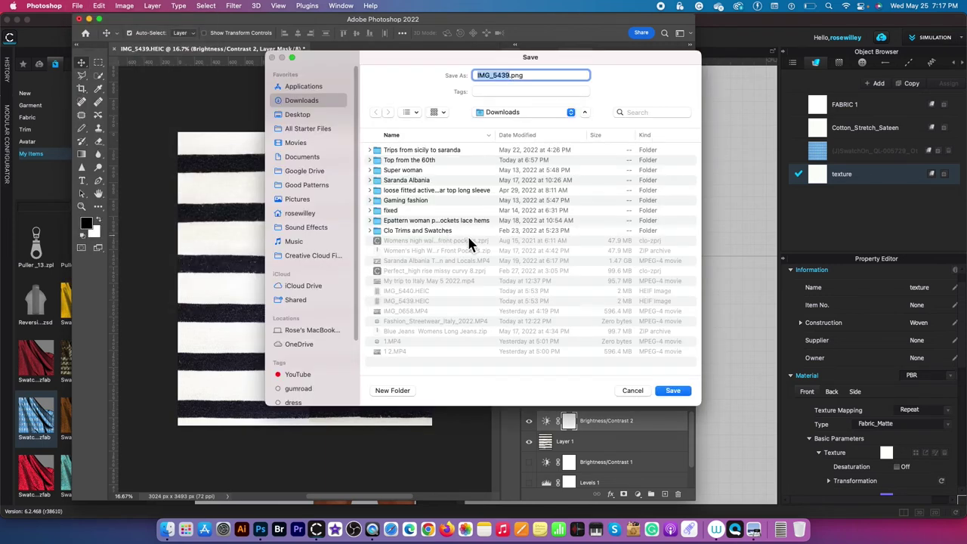
pyautogui.write('done swatch')
pyautogui.click(675, 390)
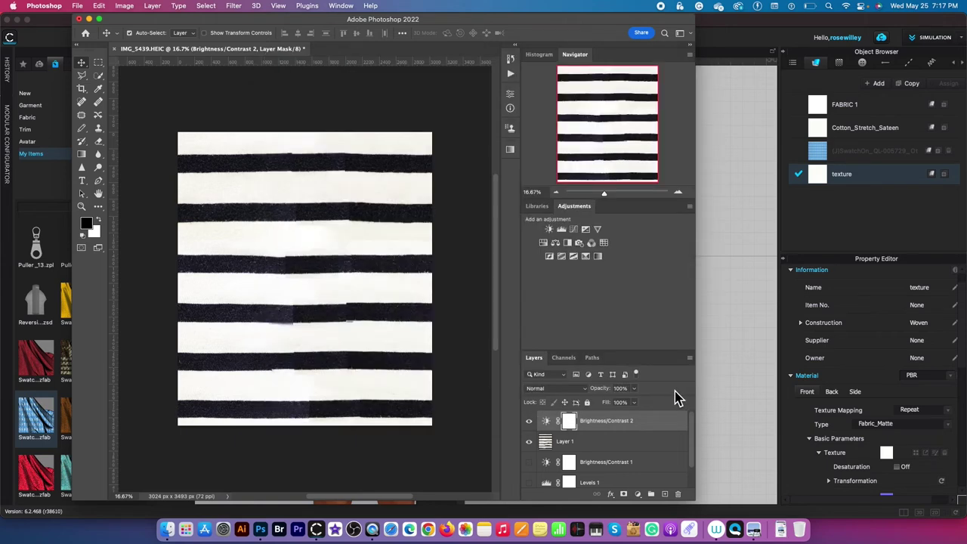
# Step: Save the document on the computer as fixed swatch.psd with Maximize Compatibility enabled
pyautogui.click(77, 5)
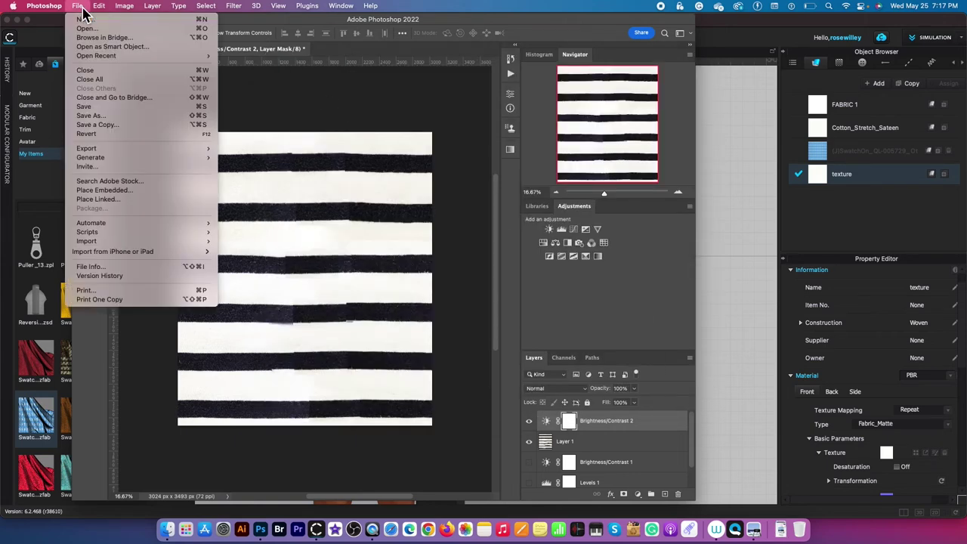
pyautogui.click(137, 122)
pyautogui.click(537, 378)
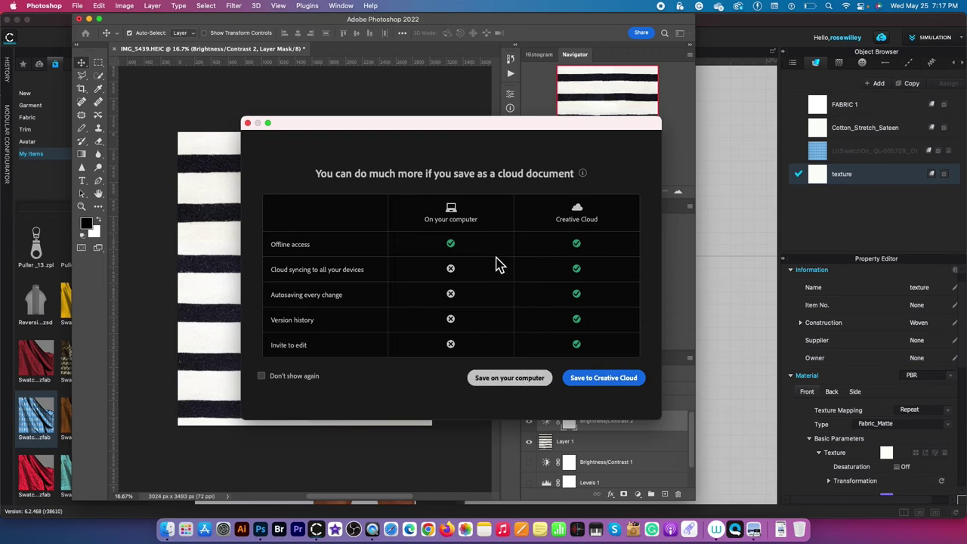
pyautogui.write('fixed swatch.psd')
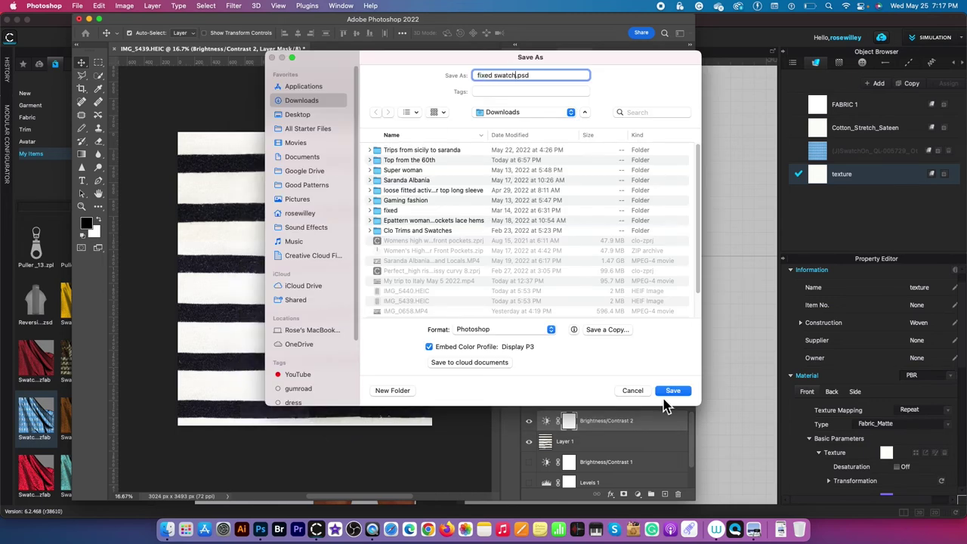
pyautogui.click(671, 391)
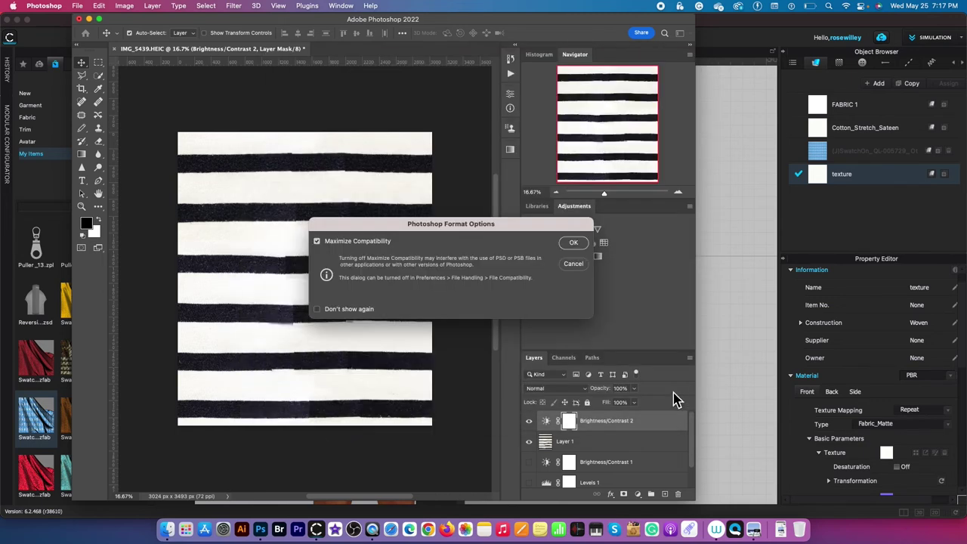
pyautogui.click(578, 243)
# Step: Switch to CLO and load done swatch.png from Downloads as the texture fabric's texture image
pyautogui.click(89, 18)
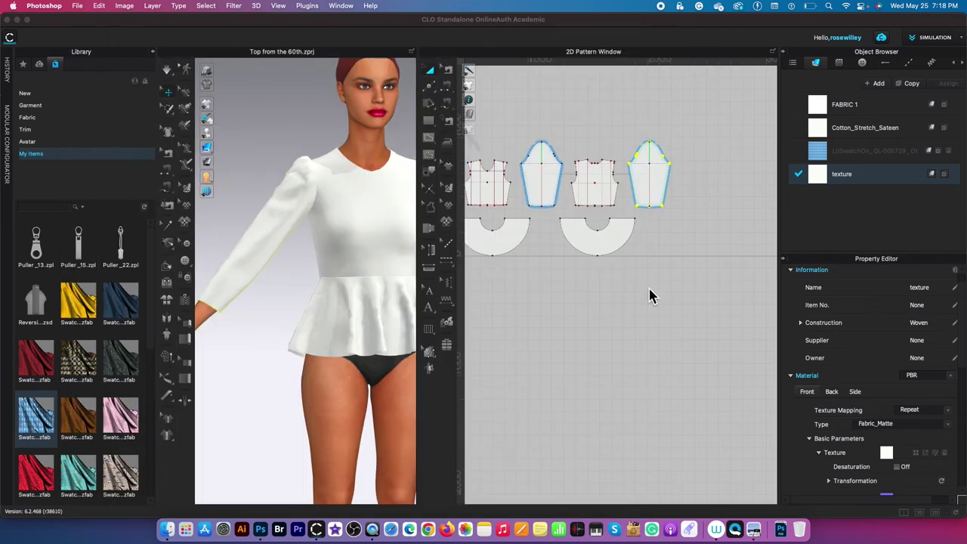
pyautogui.click(916, 453)
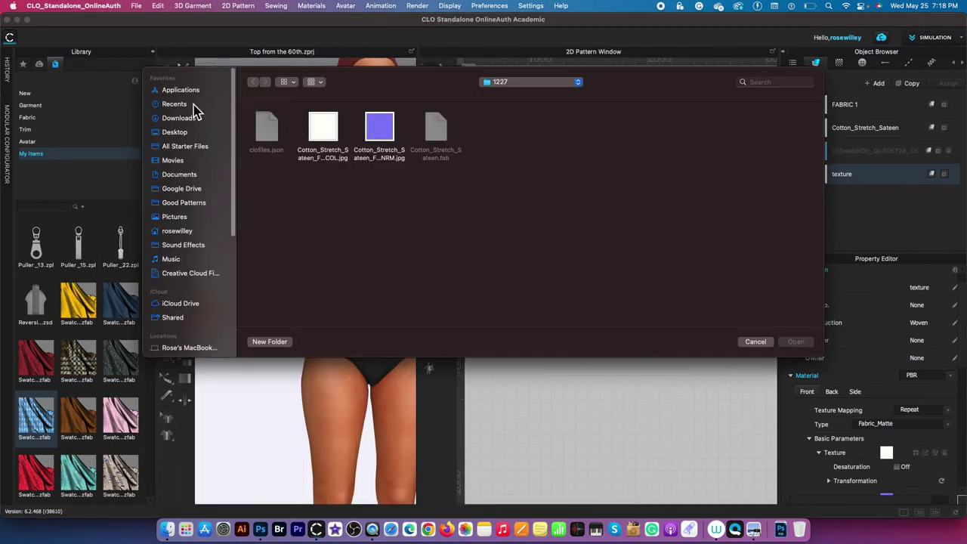
pyautogui.click(181, 118)
pyautogui.click(387, 189)
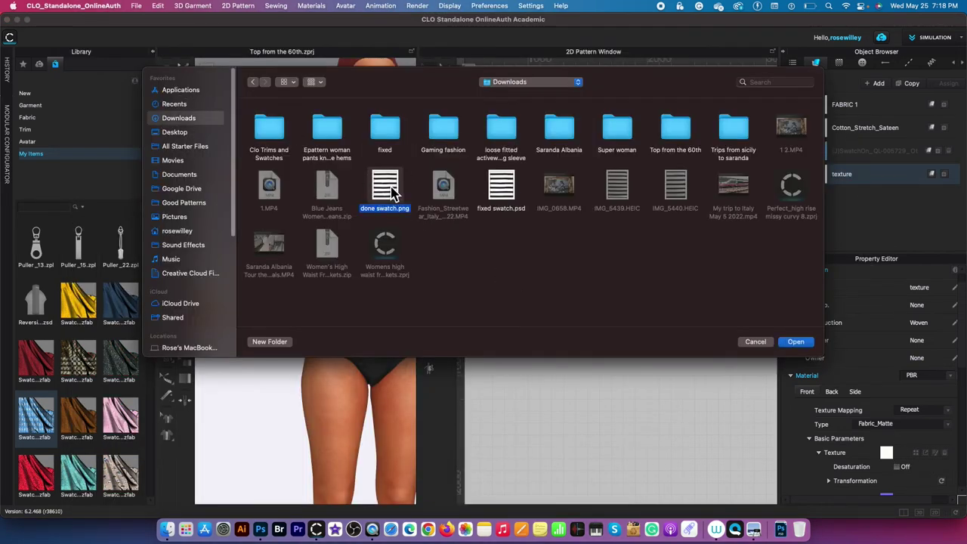
pyautogui.click(797, 344)
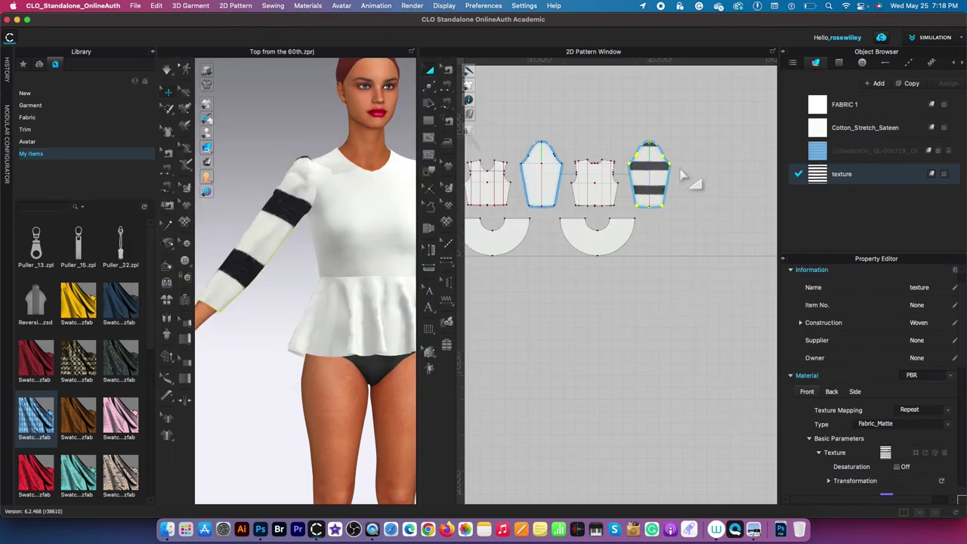
# Step: Scale down the striped texture on the sleeve pattern so its stripes become narrow and closely spaced
pyautogui.scroll(5, 650, 147)
pyautogui.click(449, 188)
pyautogui.click(665, 216)
pyautogui.moveTo(737, 108)
pyautogui.mouseDown()
pyautogui.moveTo(728, 119)
pyautogui.moveTo(733, 104)
pyautogui.mouseUp()
pyautogui.click(431, 70)
# Step: Make two copies of the striped texture fabric named Bodice and Hem, and rename the original sleeves
pyautogui.click(887, 176)
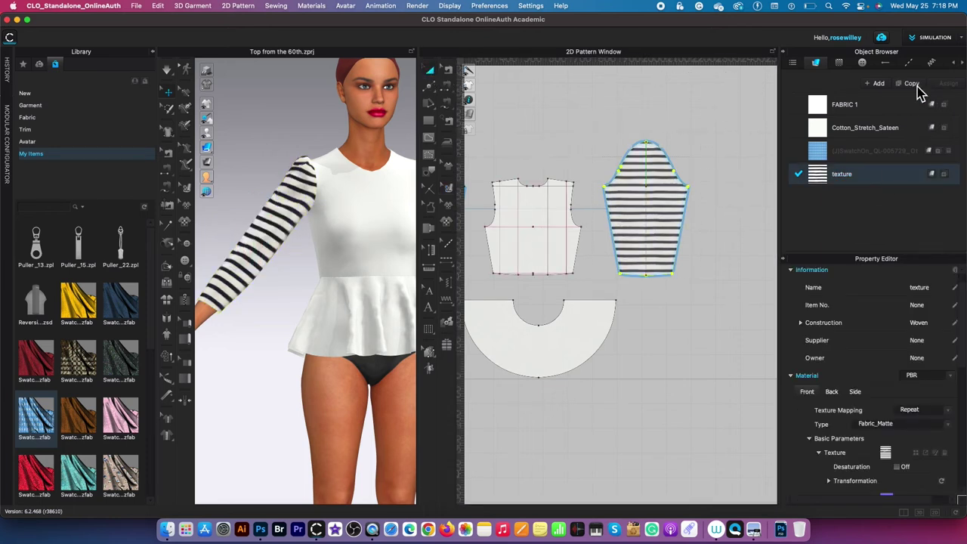
pyautogui.click(912, 84)
pyautogui.write('Bodice')
pyautogui.press('Return')
pyautogui.click(912, 84)
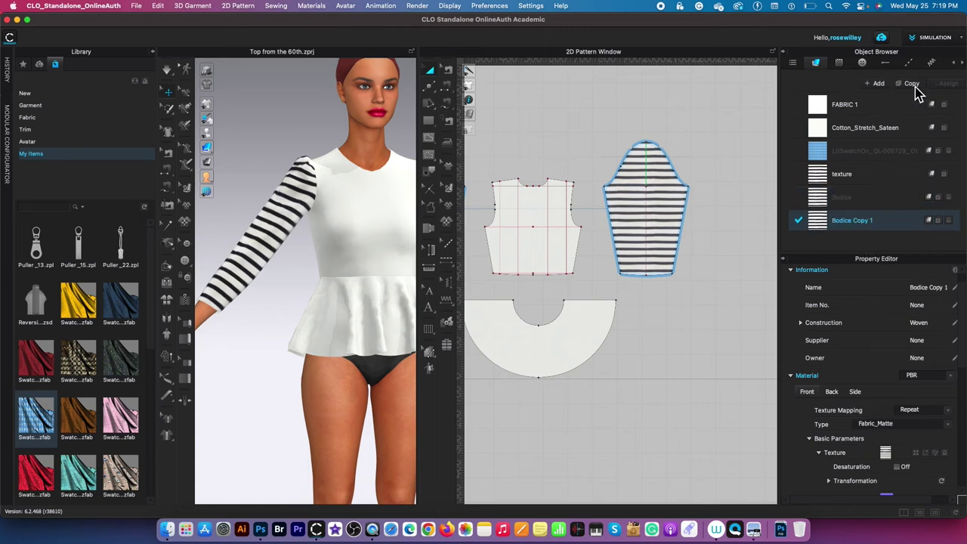
pyautogui.doubleClick(865, 225)
pyautogui.doubleClick(867, 178)
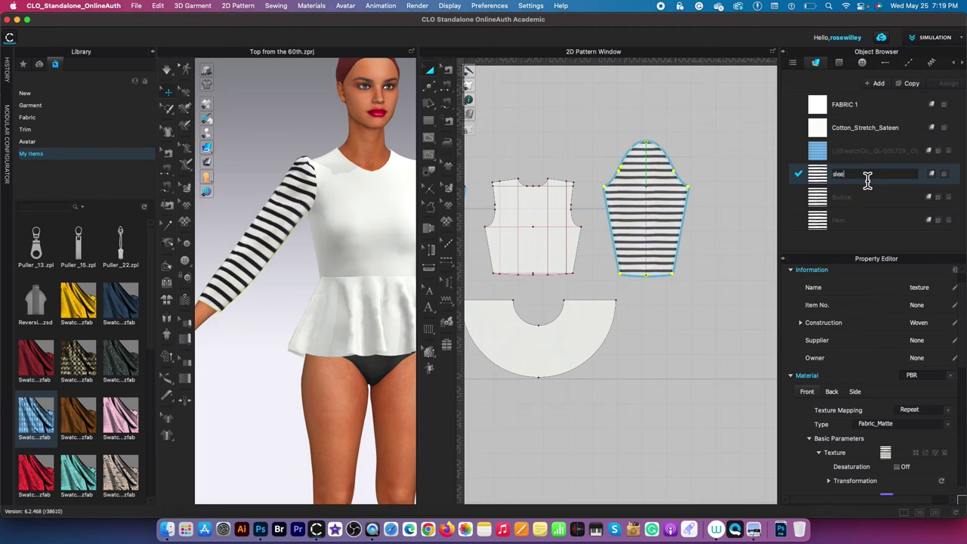
pyautogui.press('Return')
# Step: Apply the sleeves fabric to the second sleeve pattern
pyautogui.scroll(-5, 731, 157)
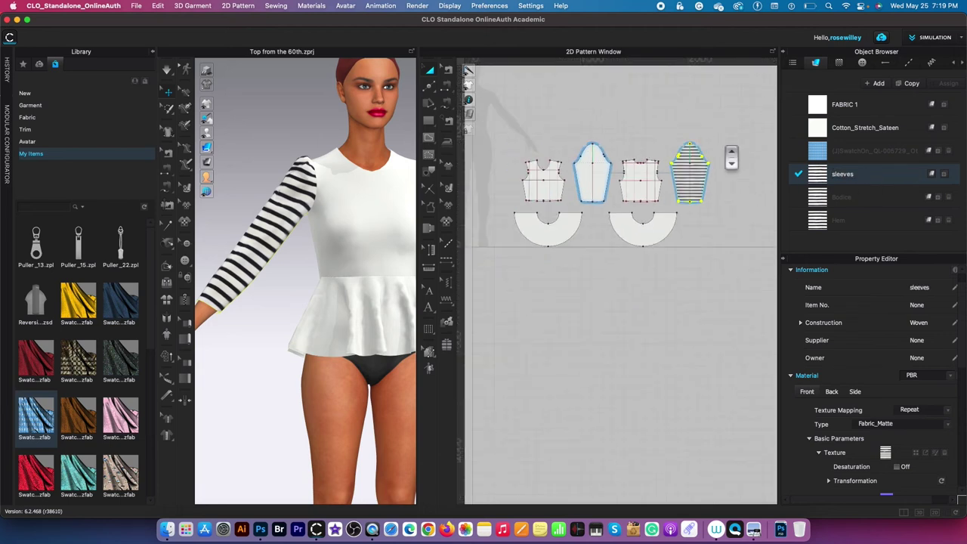
pyautogui.click(608, 185)
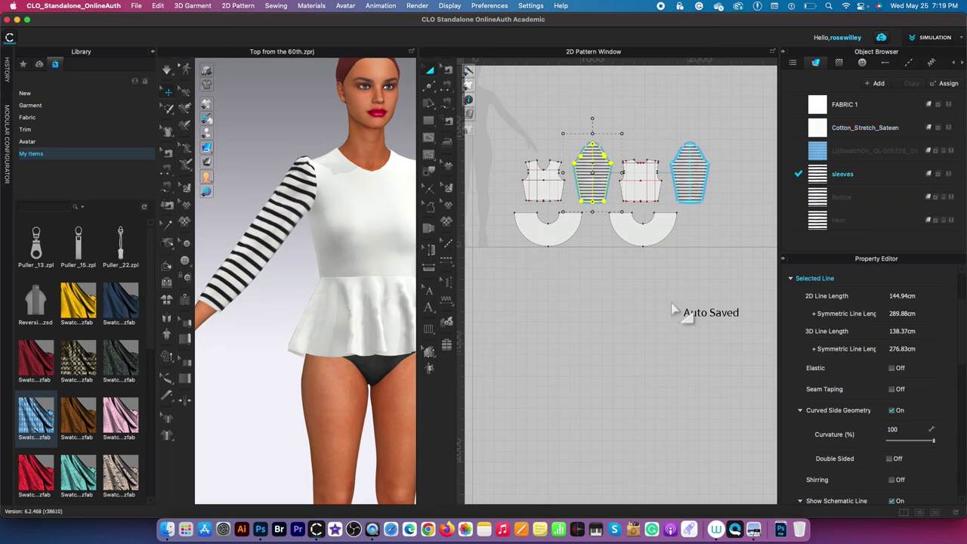
pyautogui.scroll(-5, 358, 287)
pyautogui.click(399, 350)
# Step: Apply the Bodice fabric to both the front and back bodice patterns
pyautogui.scroll(2, 386, 389)
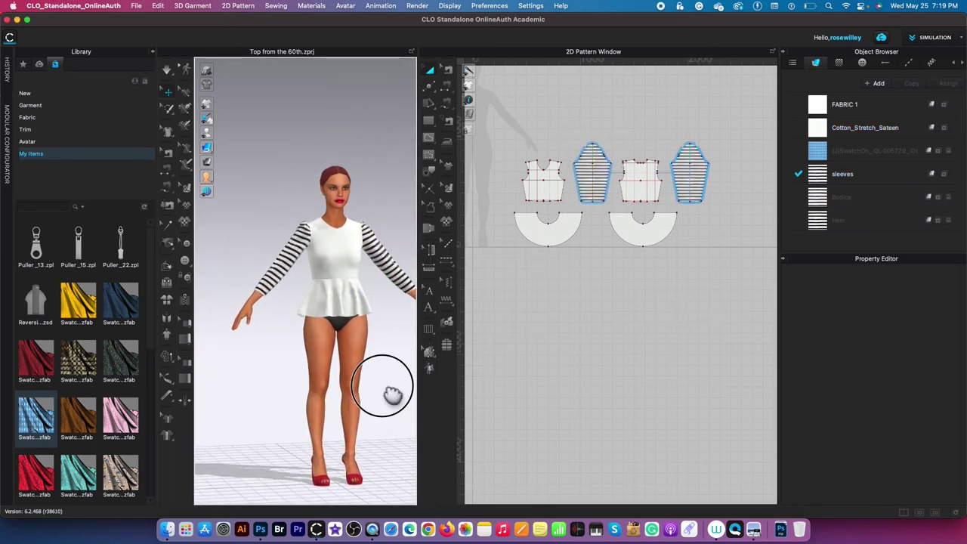
pyautogui.moveTo(385, 391); pyautogui.dragTo(354, 348, button='middle')
pyautogui.press('2')
pyautogui.scroll(2, 620, 441)
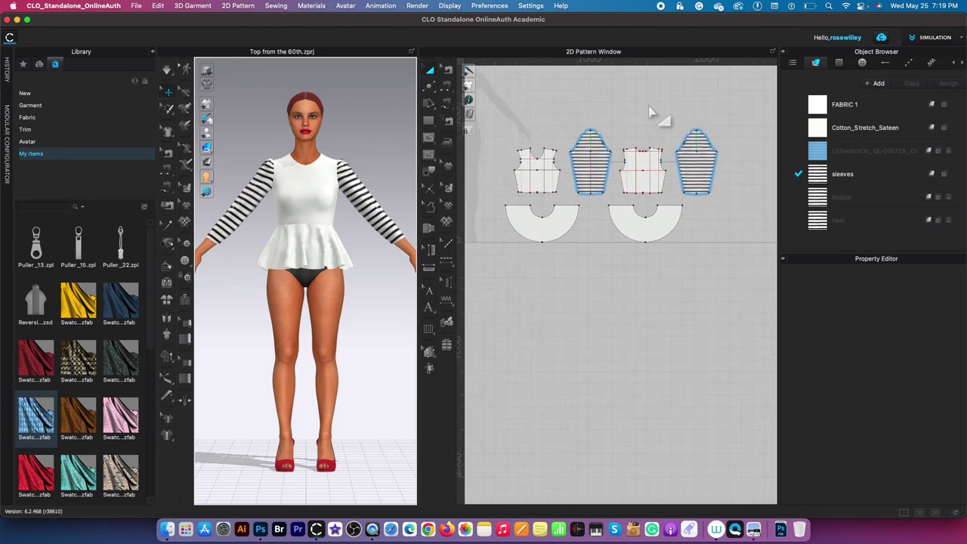
pyautogui.moveTo(510, 130); pyautogui.dragTo(567, 202)
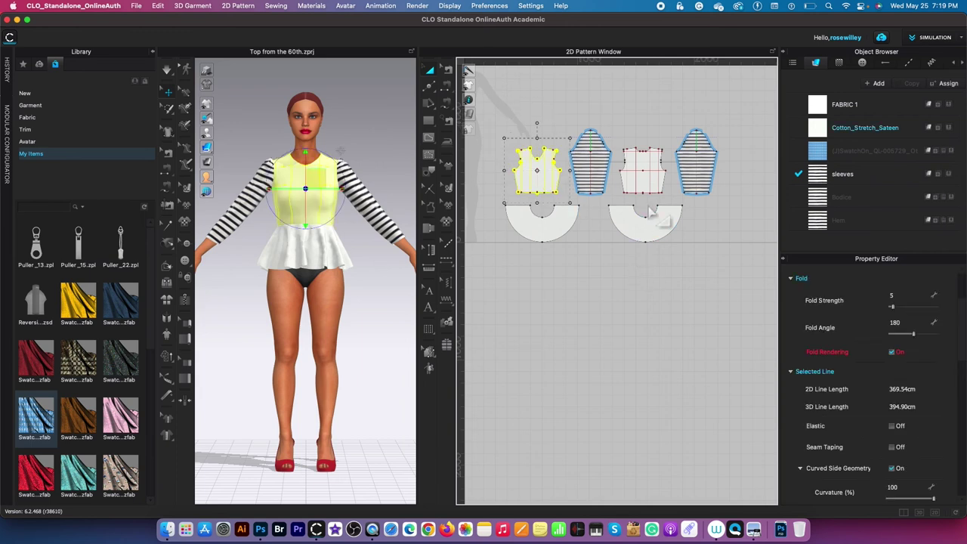
pyautogui.click(716, 249)
pyautogui.click(647, 190)
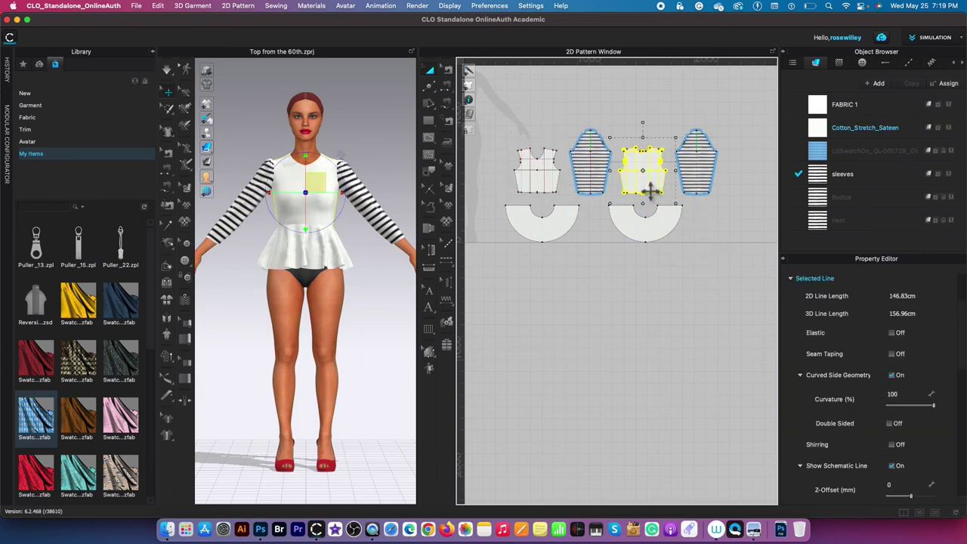
pyautogui.keyDown('shift'); pyautogui.click(539, 184); pyautogui.keyUp('shift')
pyautogui.click(954, 198)
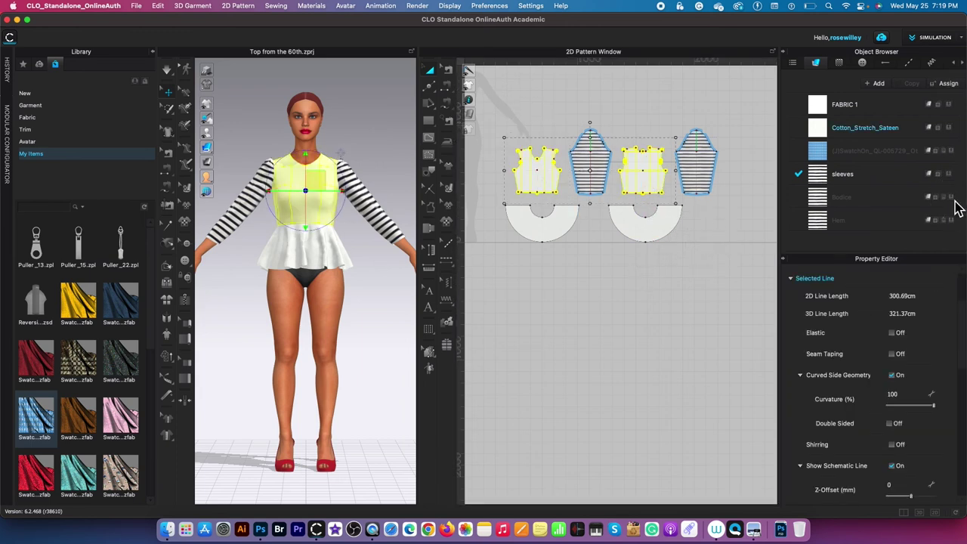
pyautogui.click(701, 291)
# Step: Apply the Hem fabric to both half-circle peplum patterns
pyautogui.scroll(1, 709, 264)
pyautogui.click(543, 237)
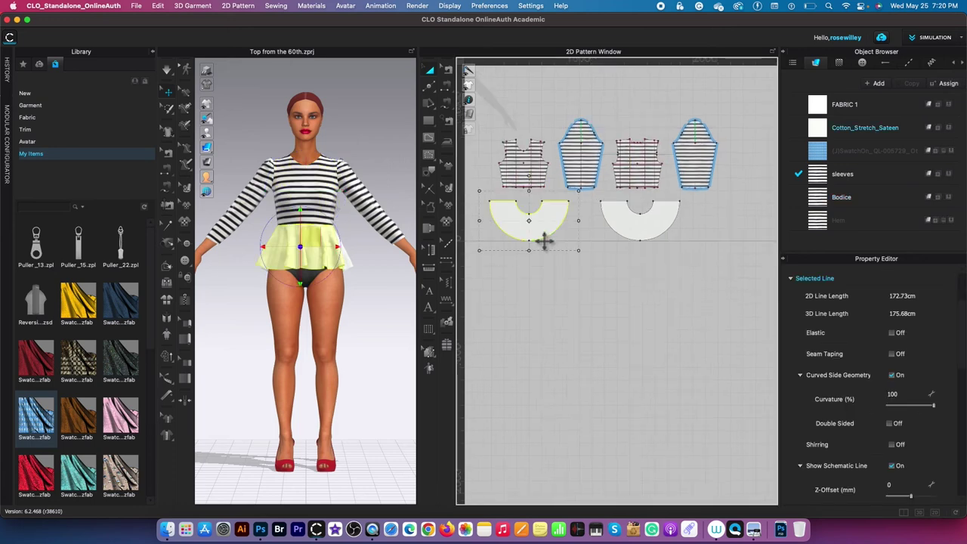
pyautogui.keyDown('shift'); pyautogui.click(649, 235); pyautogui.keyUp('shift')
pyautogui.moveTo(957, 219); pyautogui.dragTo(579, 302)
# Step: Rotate the Hem texture so the stripes run diagonally across both peplum patterns
pyautogui.click(449, 189)
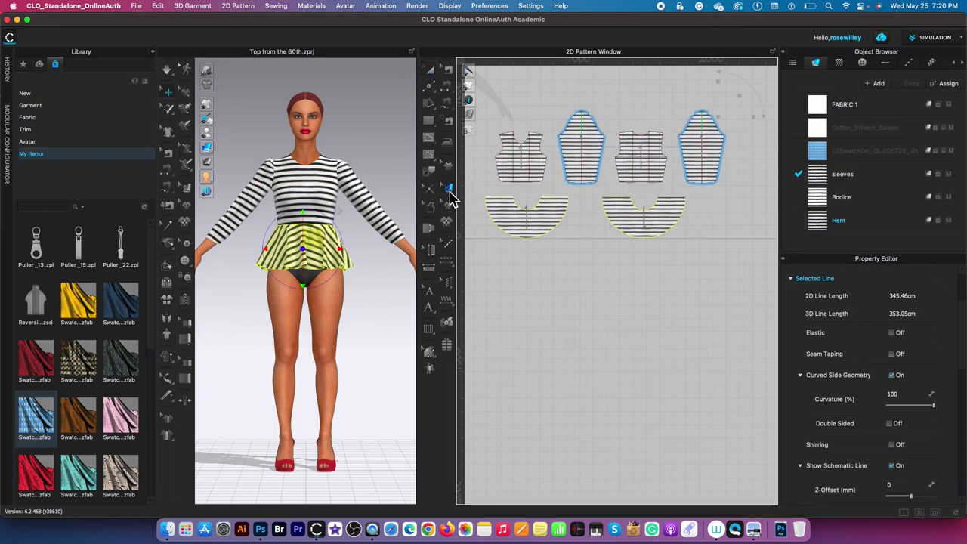
pyautogui.moveTo(650, 177); pyautogui.dragTo(617, 175)
pyautogui.click(637, 287)
pyautogui.scroll(-5, 631, 290)
# Step: Strengthen all the bodice, sleeve and peplum patterns together and simulate the top
pyautogui.click(430, 71)
pyautogui.scroll(2, 619, 350)
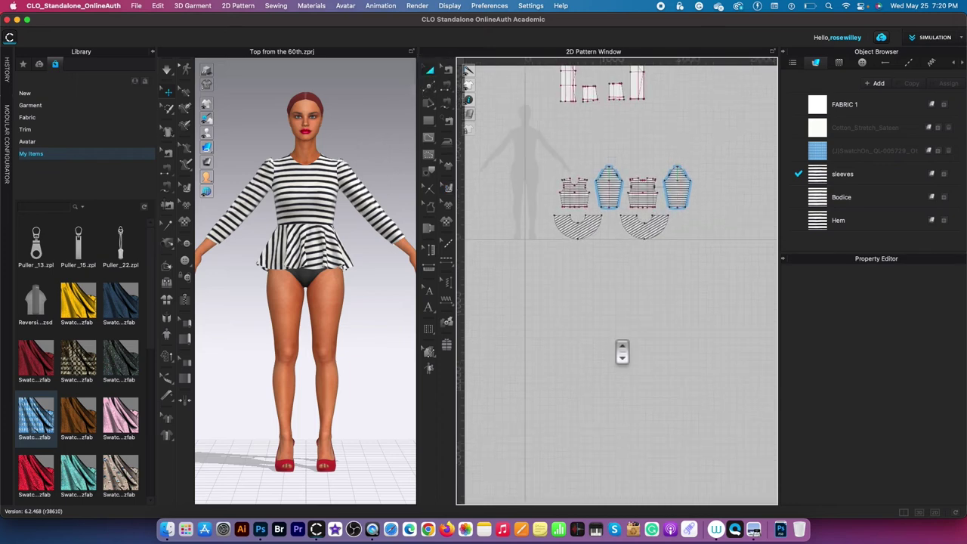
pyautogui.moveTo(545, 189); pyautogui.dragTo(730, 278)
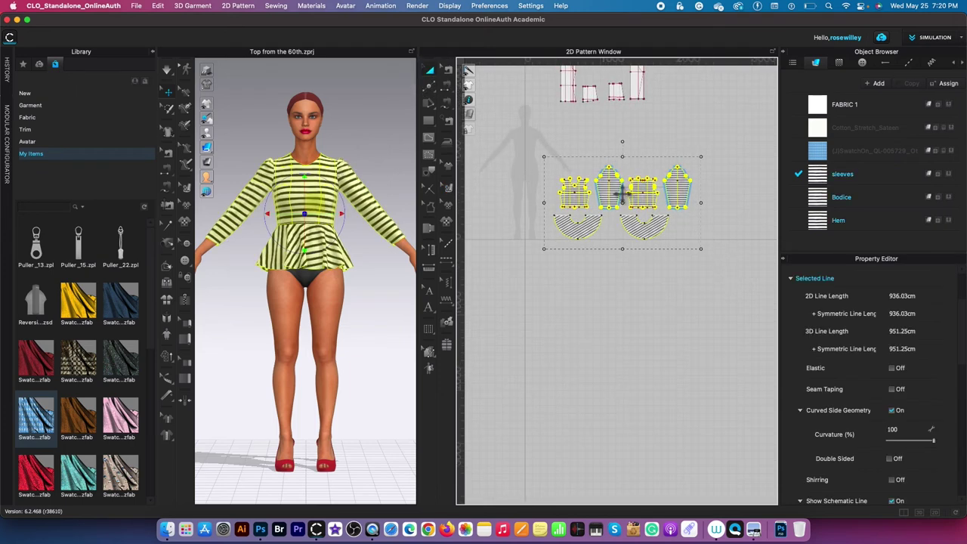
pyautogui.rightClick(622, 194)
pyautogui.click(683, 309)
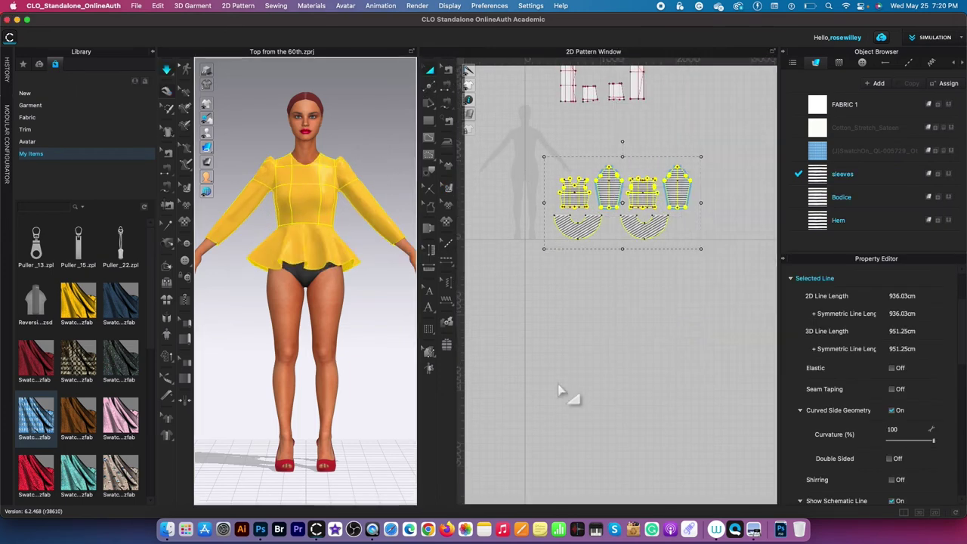
# Step: Remove the strengthening from the garment, let the drape settle and stop the simulation
pyautogui.rightClick(317, 205)
pyautogui.click(383, 287)
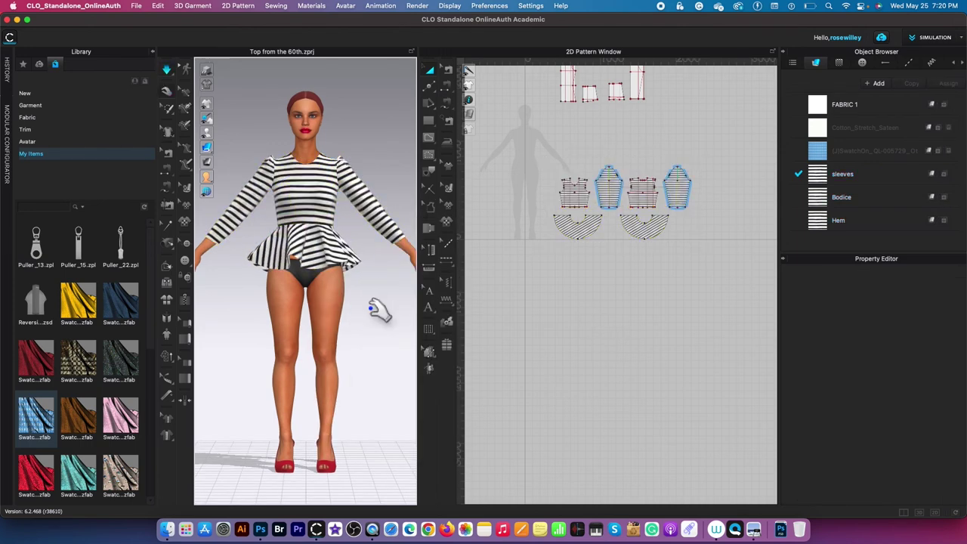
pyautogui.scroll(-3, 374, 310)
pyautogui.scroll(3, 370, 308)
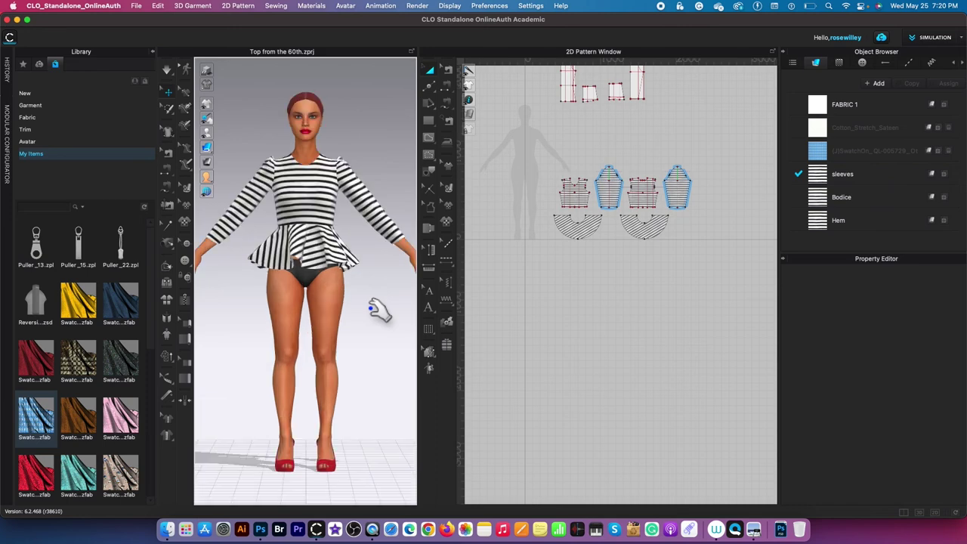
# Step: Examine the striped top's neckline, bodice and peplum up close on the avatar
pyautogui.moveTo(378, 304); pyautogui.dragTo(377, 356, button='right')
pyautogui.scroll(3, 371, 308)
pyautogui.scroll(5, 346, 162)
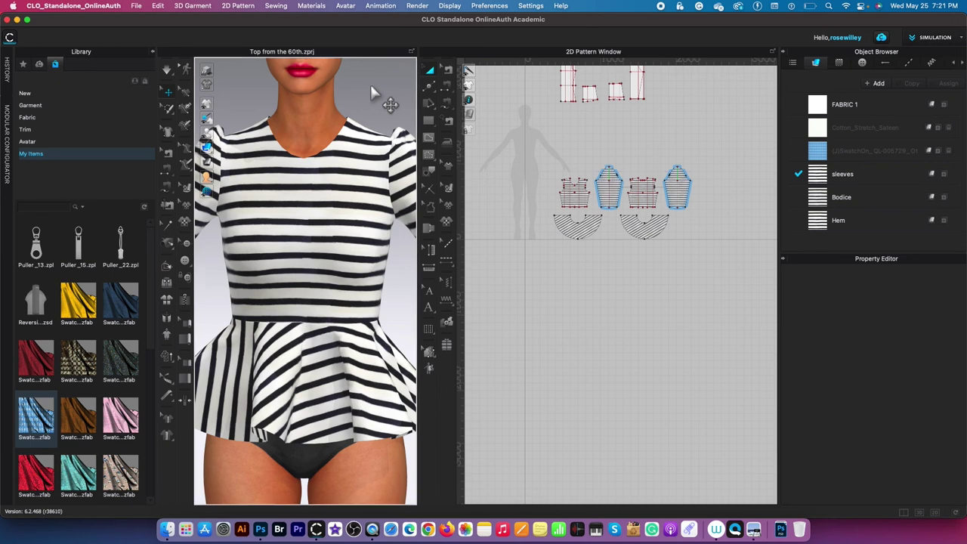
pyautogui.click(190, 364)
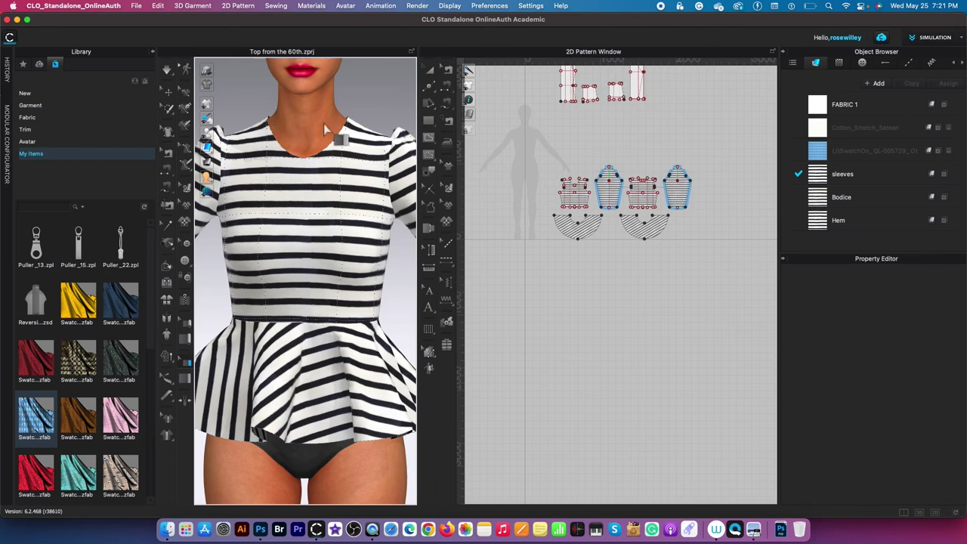
pyautogui.scroll(2, 331, 134)
pyautogui.scroll(-3, 331, 134)
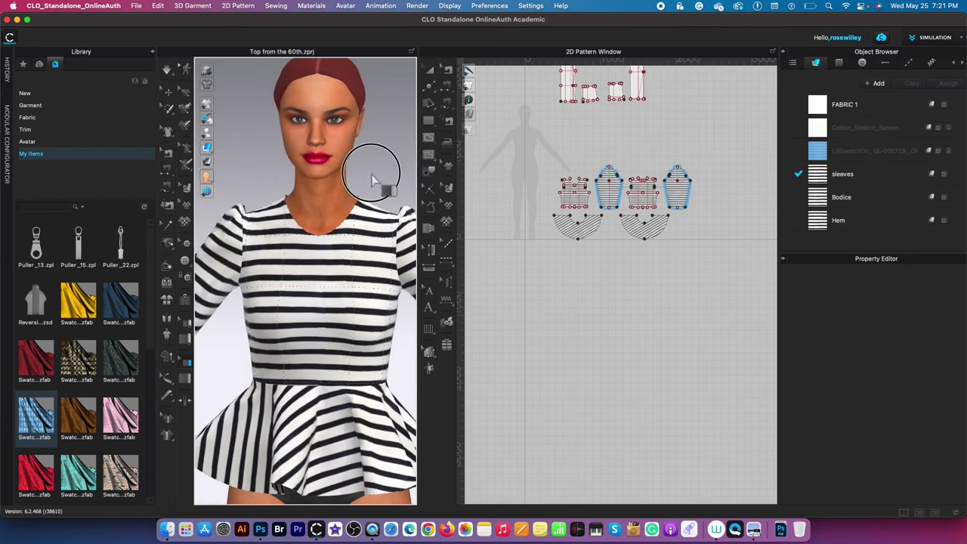
pyautogui.scroll(1, 299, 185)
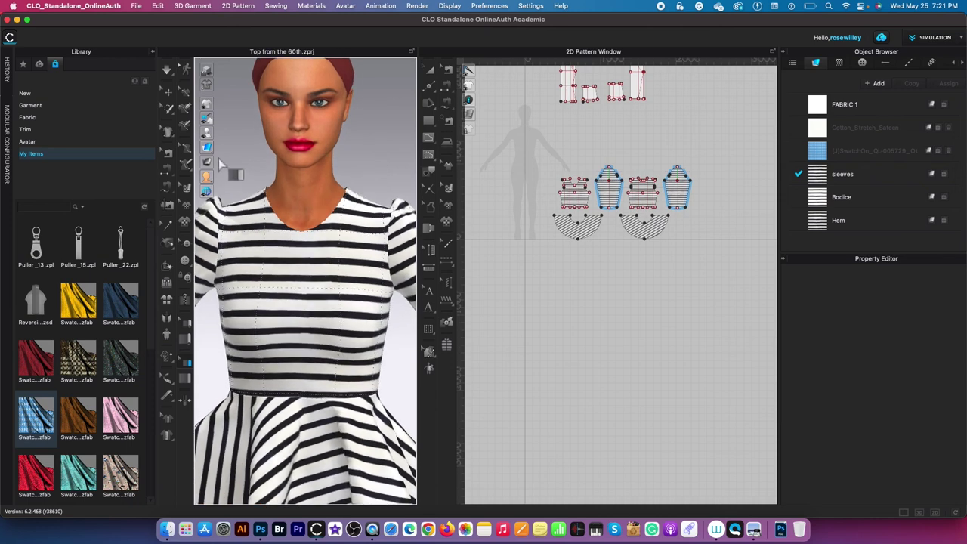
# Step: Turn on high-quality rendering in the 3D view and change the garment's line display
pyautogui.click(206, 70)
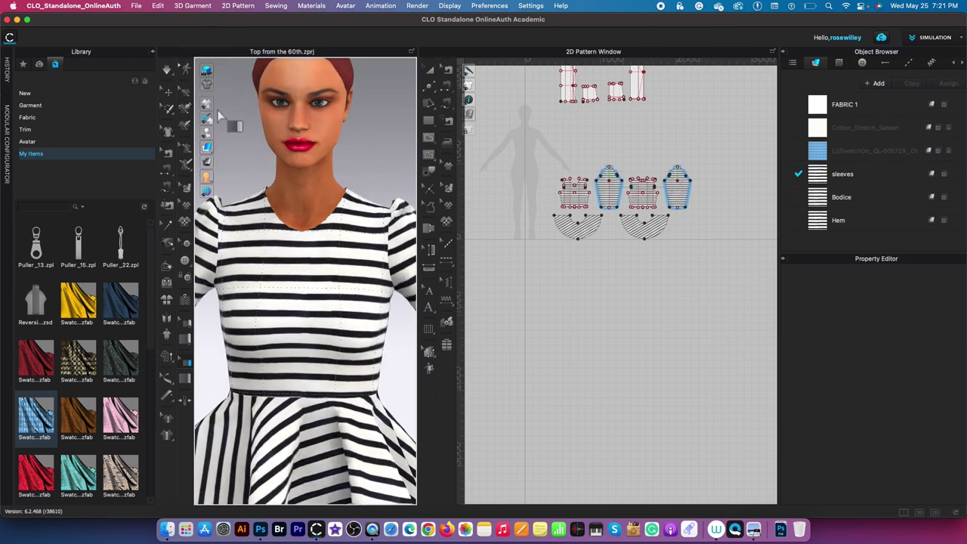
pyautogui.moveTo(206, 104)
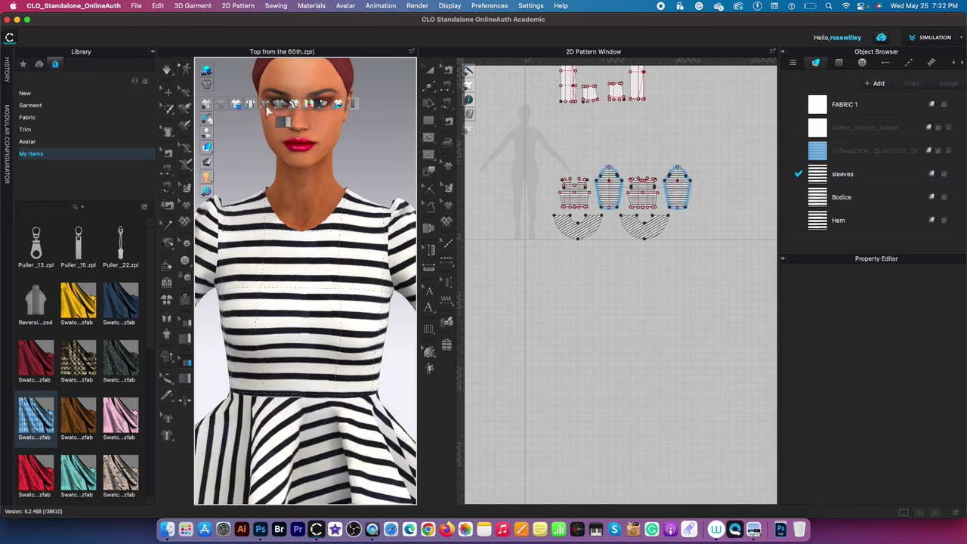
pyautogui.click(294, 107)
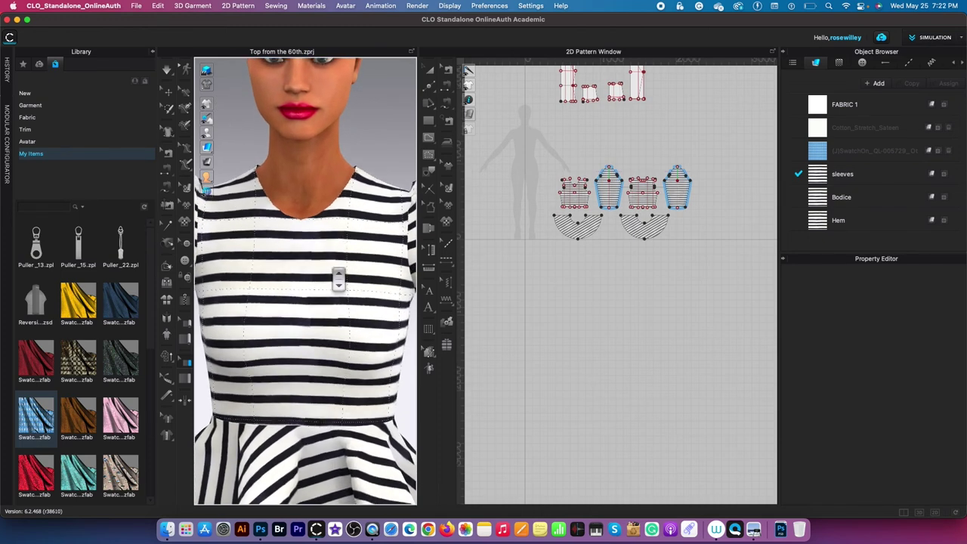
# Step: Hide the avatar in the 3D view so the striped top stands alone for work on its neckline
pyautogui.scroll(10, 298, 278)
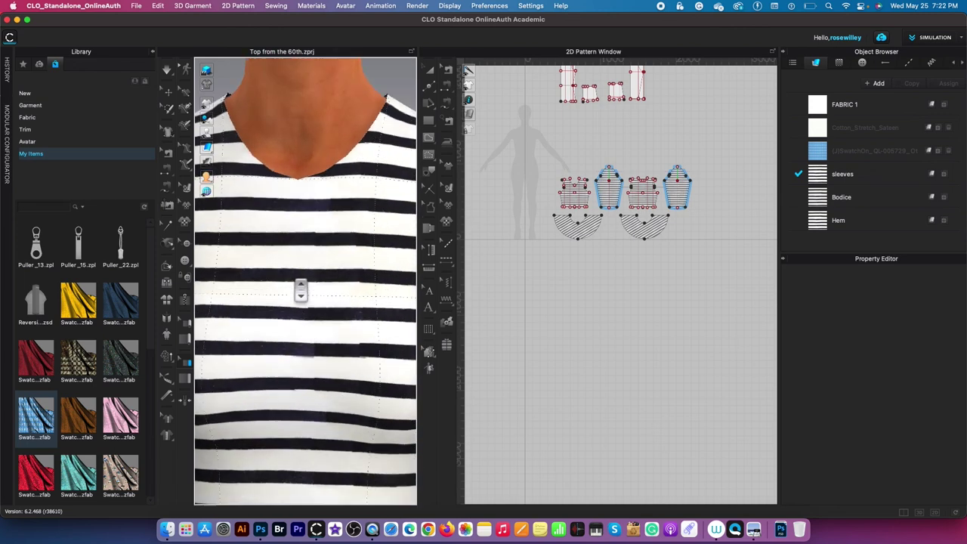
pyautogui.scroll(-10, 358, 263)
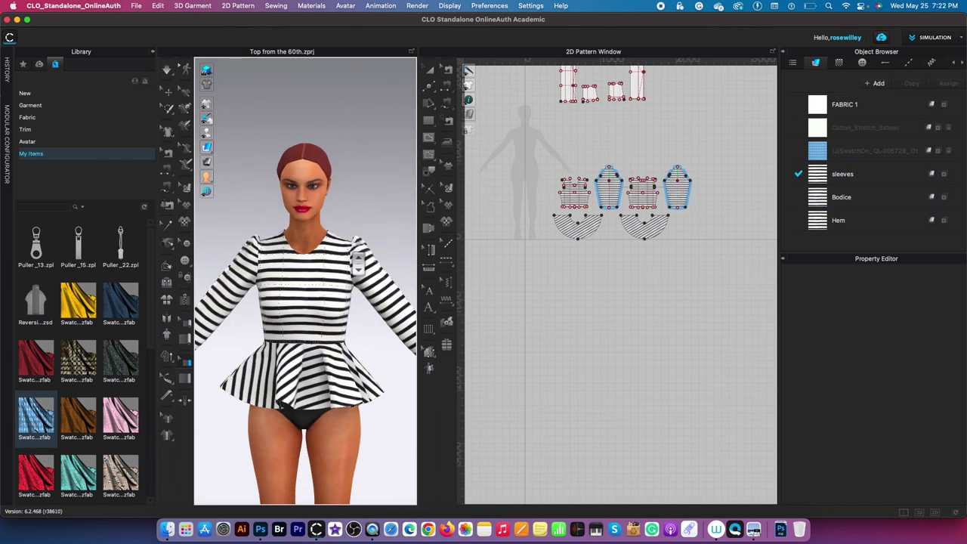
pyautogui.scroll(10, 334, 245)
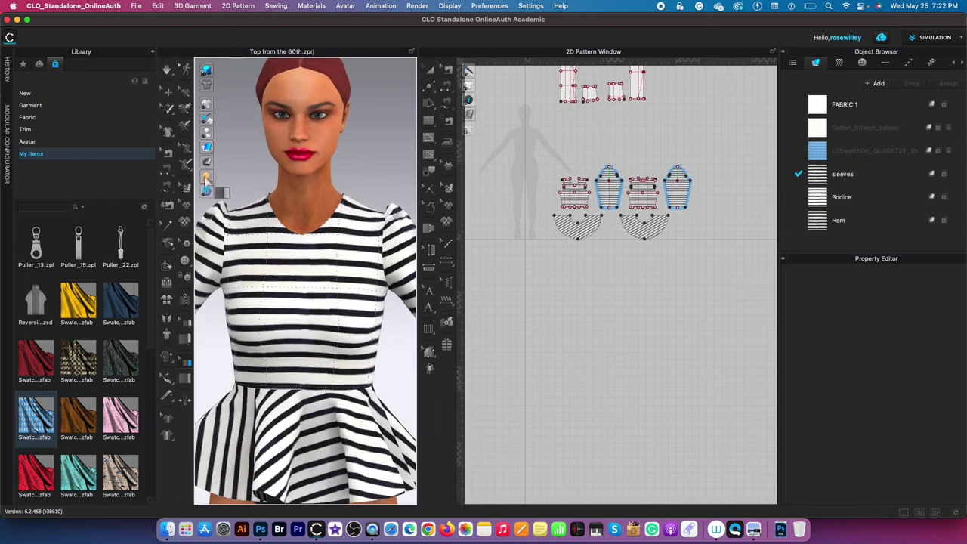
pyautogui.scroll(-10, 350, 225)
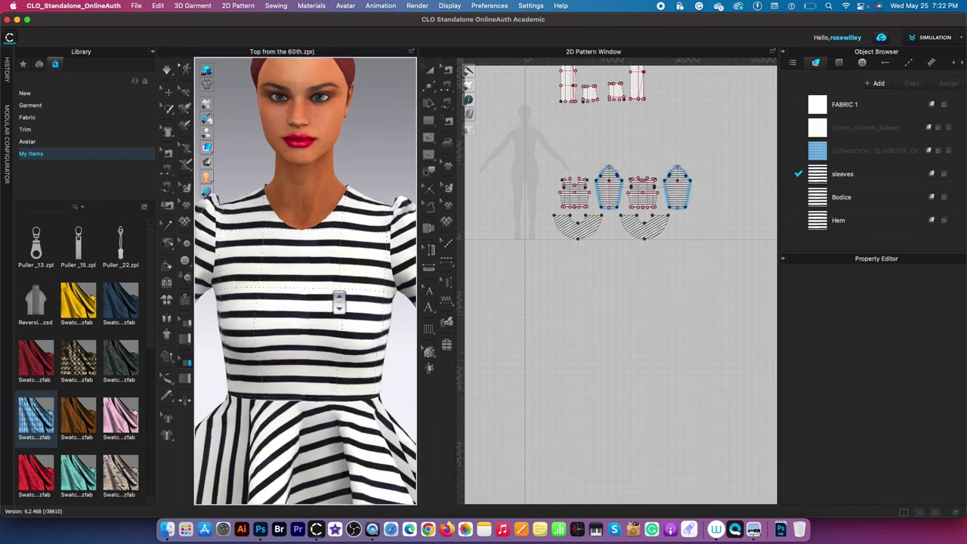
pyautogui.moveTo(209, 106)
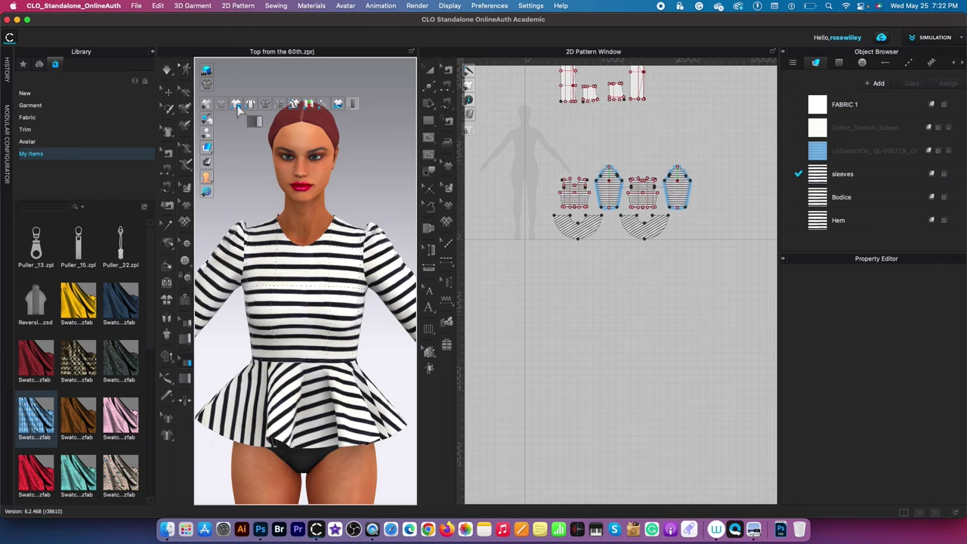
pyautogui.click(344, 99)
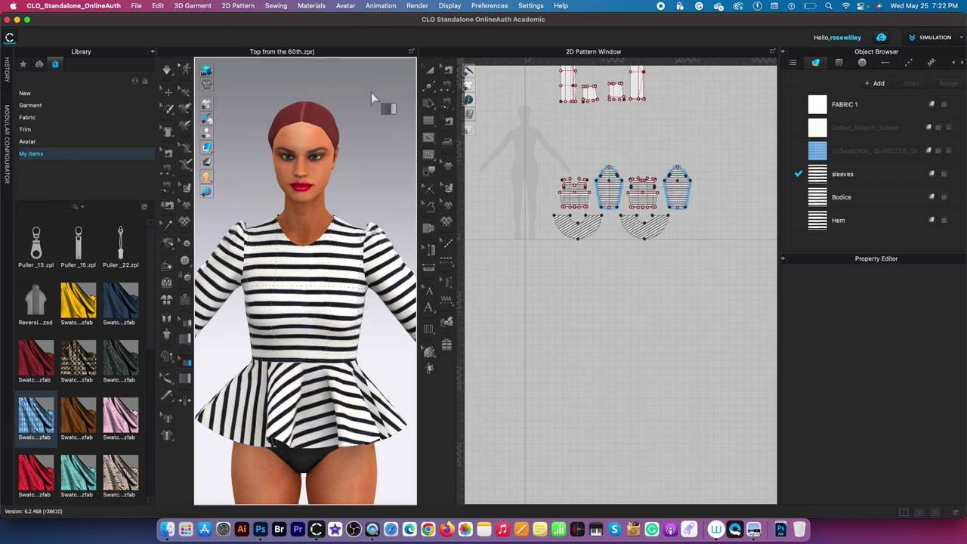
pyautogui.click(214, 124)
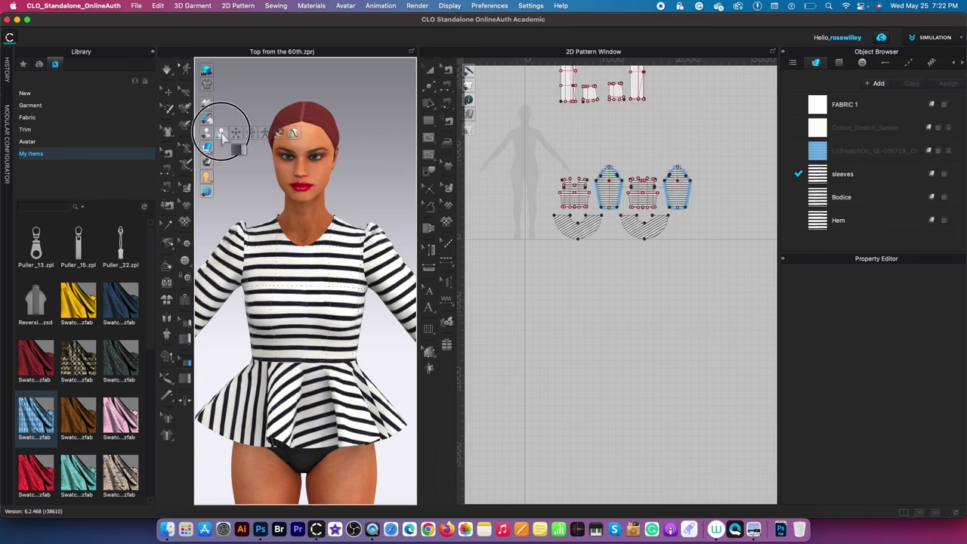
pyautogui.scroll(2, 331, 199)
pyautogui.scroll(2, 343, 157)
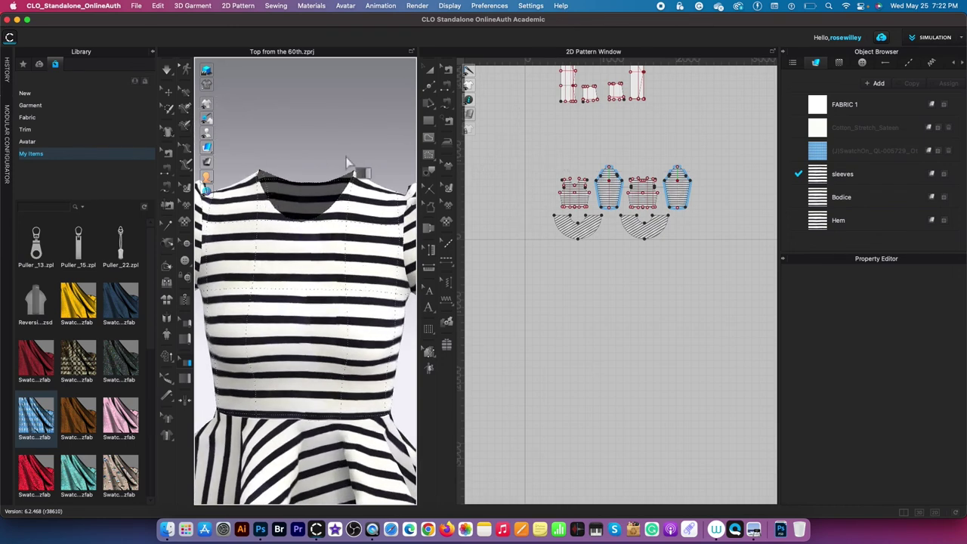
# Step: Create a binding all the way around the front and back neckline of the top
pyautogui.click(187, 382)
pyautogui.click(264, 174)
pyautogui.scroll(3, 316, 218)
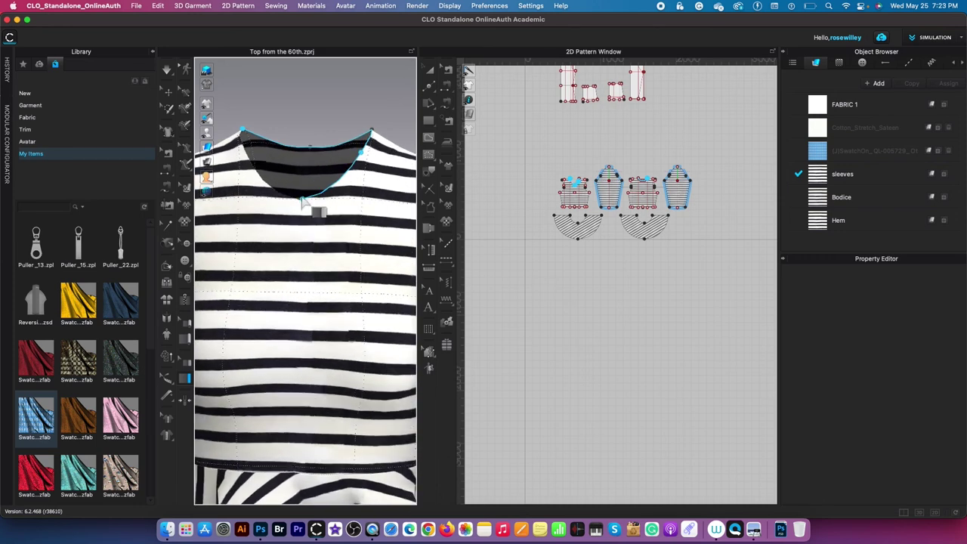
pyautogui.click(318, 195)
pyautogui.click(275, 189)
pyautogui.click(256, 171)
pyautogui.click(244, 130)
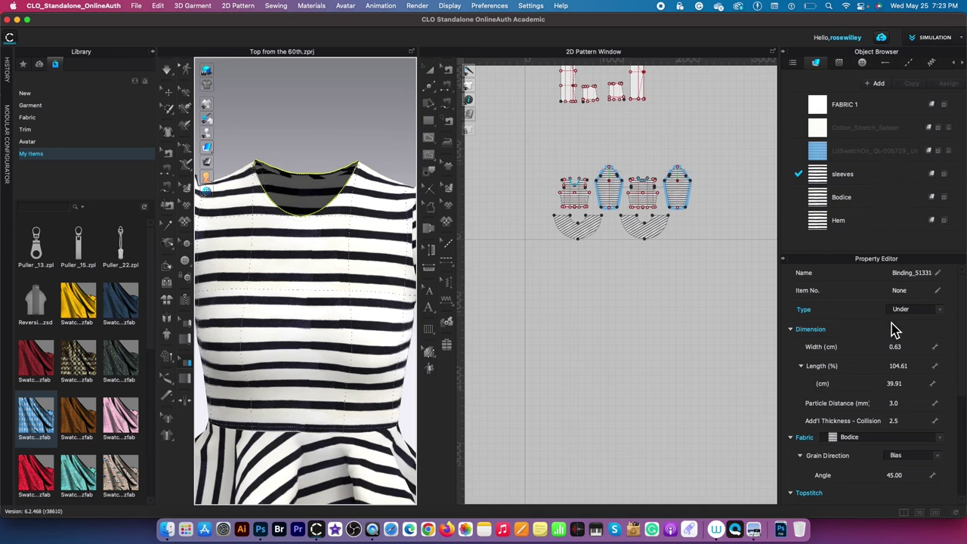
# Step: Set the neckline binding's type to Over and its fabric to Cotton_Stretch_Sateen
pyautogui.scroll(-1, 883, 334)
pyautogui.click(940, 278)
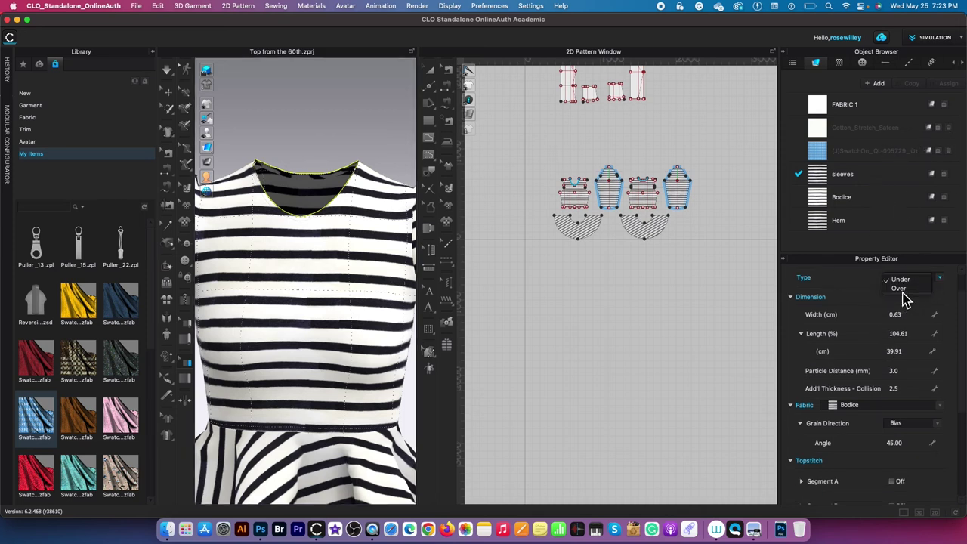
pyautogui.press('Down')
pyautogui.press('Return')
pyautogui.scroll(-2, 875, 423)
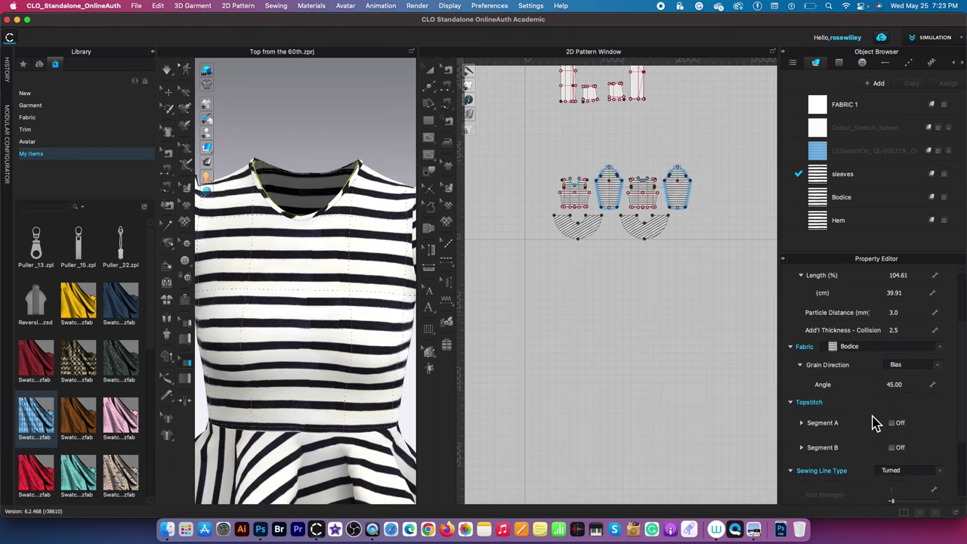
pyautogui.click(874, 351)
pyautogui.click(873, 321)
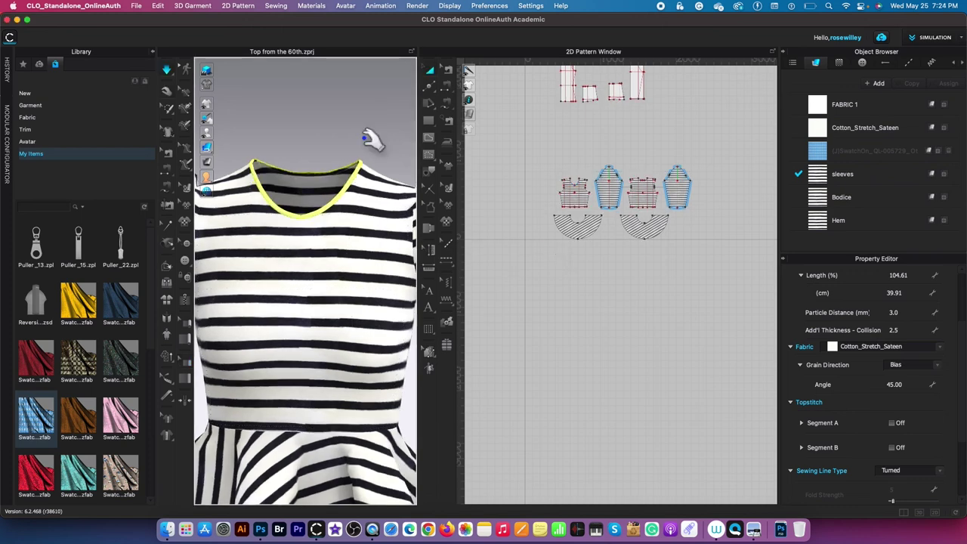
# Step: Examine the draped neckline binding on the bodice from close up and farther away
pyautogui.scroll(-2, 358, 145)
pyautogui.scroll(-3, 357, 146)
pyautogui.scroll(2, 304, 168)
pyautogui.scroll(-5, 360, 169)
pyautogui.scroll(2, 305, 230)
pyautogui.scroll(3, 306, 281)
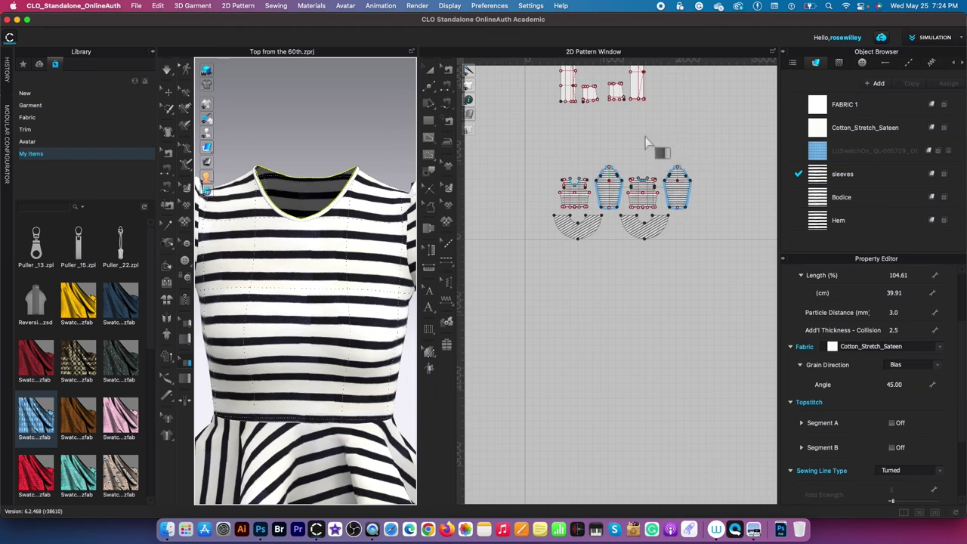
pyautogui.scroll(3, 639, 143)
pyautogui.scroll(-1, 330, 218)
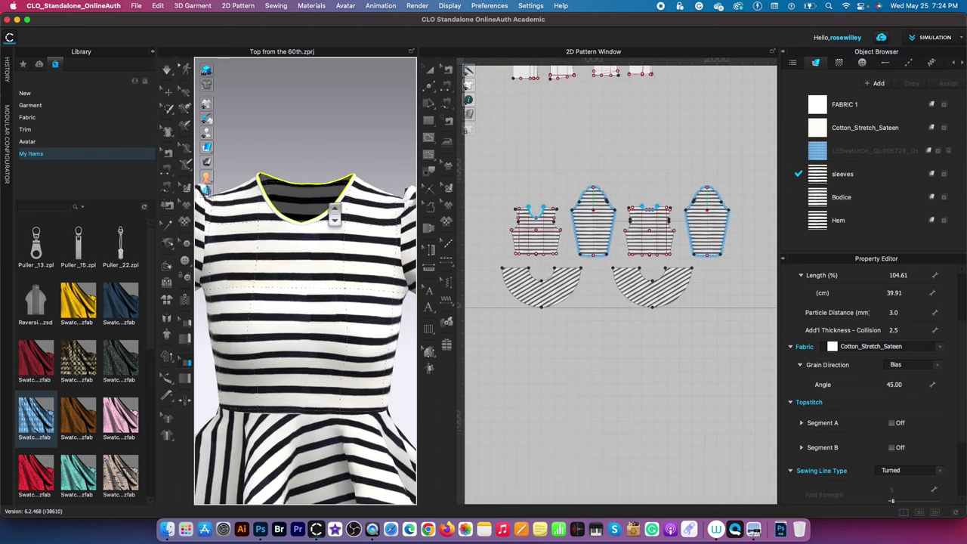
pyautogui.click(172, 94)
pyautogui.scroll(3, 267, 167)
pyautogui.scroll(-3, 266, 167)
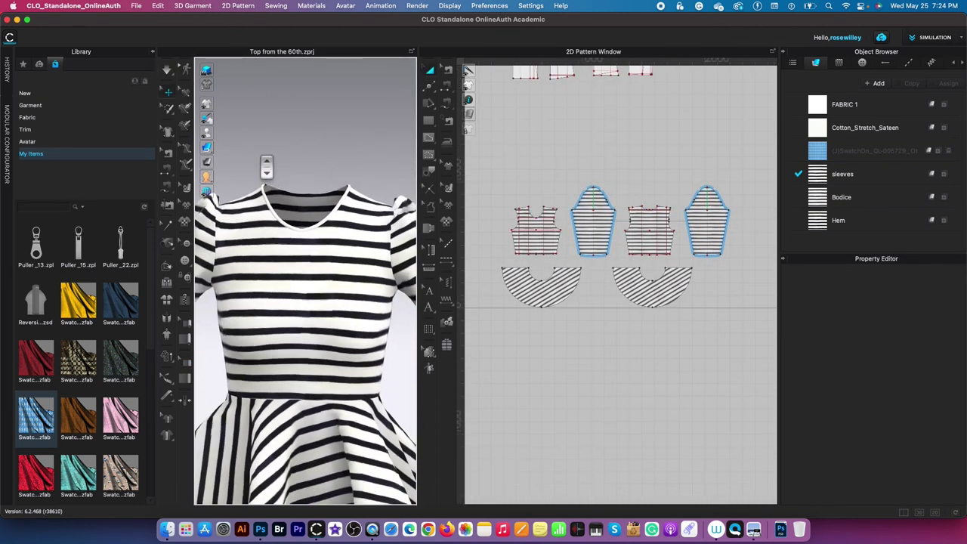
# Step: Select the neckline binding, review its settings and delete it
pyautogui.click(186, 363)
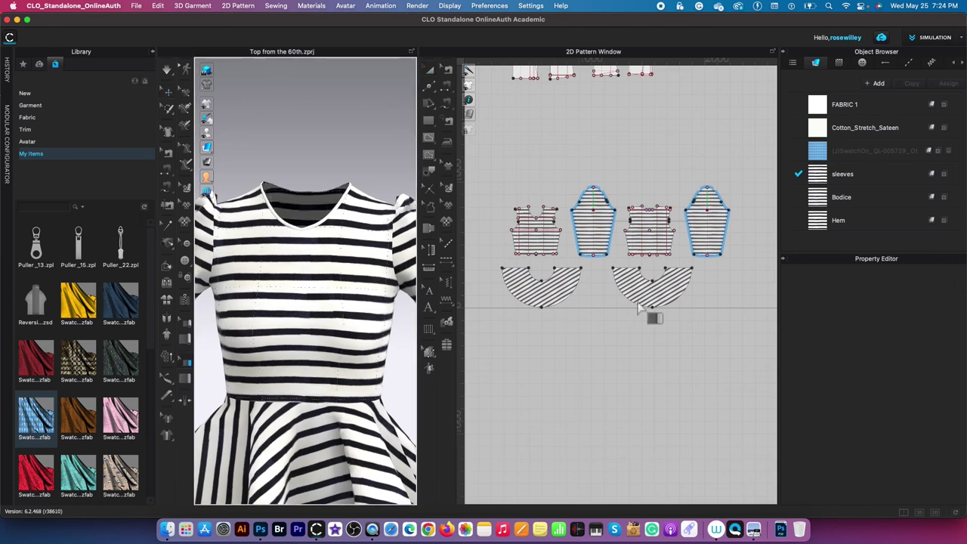
pyautogui.click(308, 225)
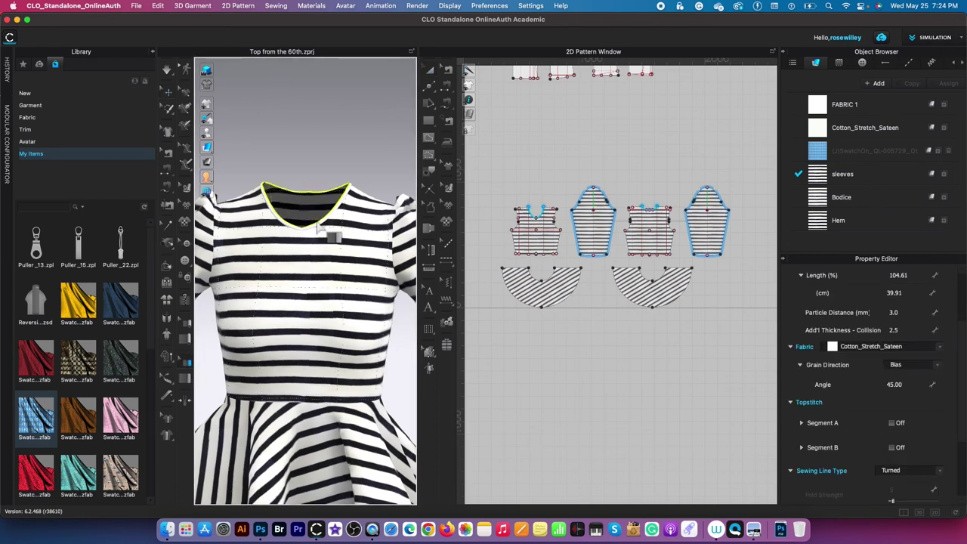
pyautogui.scroll(-3, 867, 426)
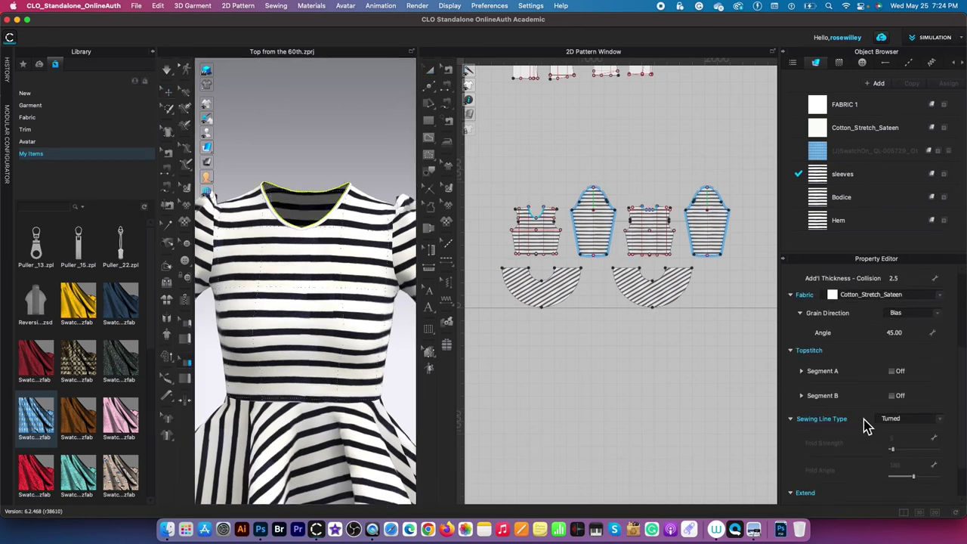
pyautogui.scroll(5, 867, 426)
pyautogui.scroll(-1, 867, 426)
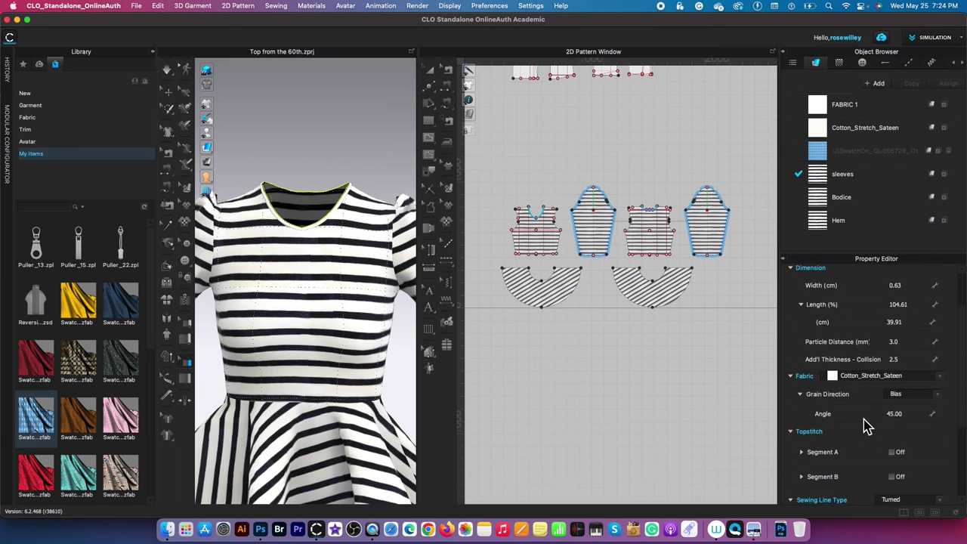
pyautogui.scroll(-1, 867, 425)
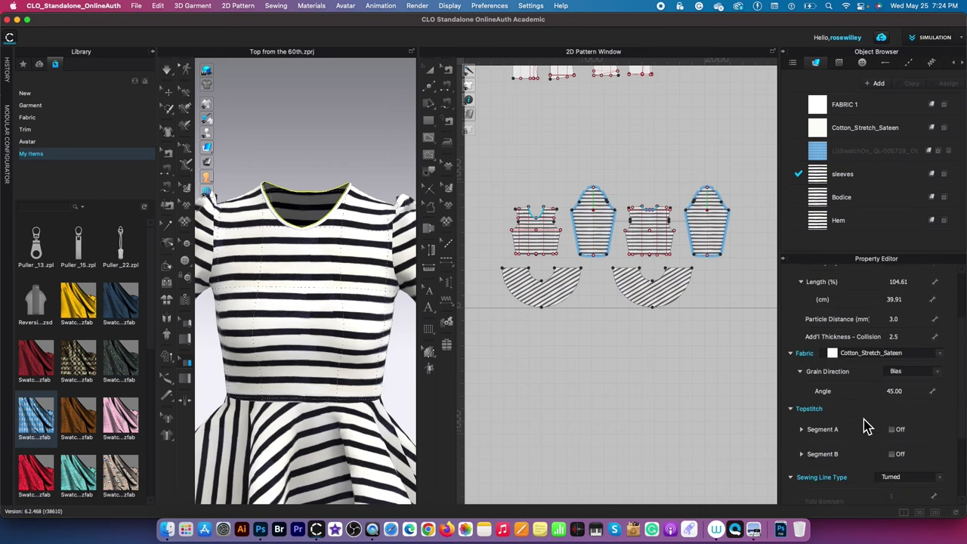
pyautogui.scroll(4, 866, 426)
pyautogui.click(914, 312)
pyautogui.click(915, 313)
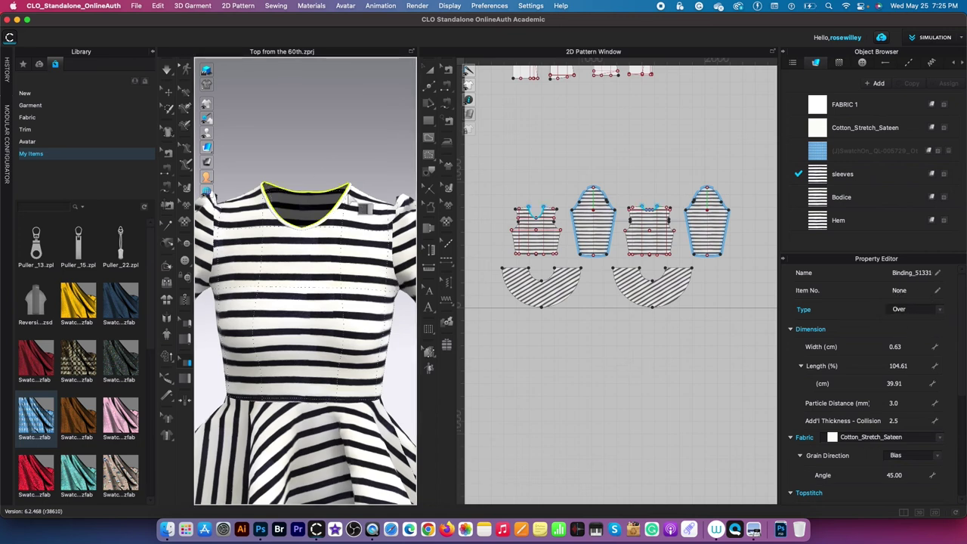
pyautogui.press('Delete')
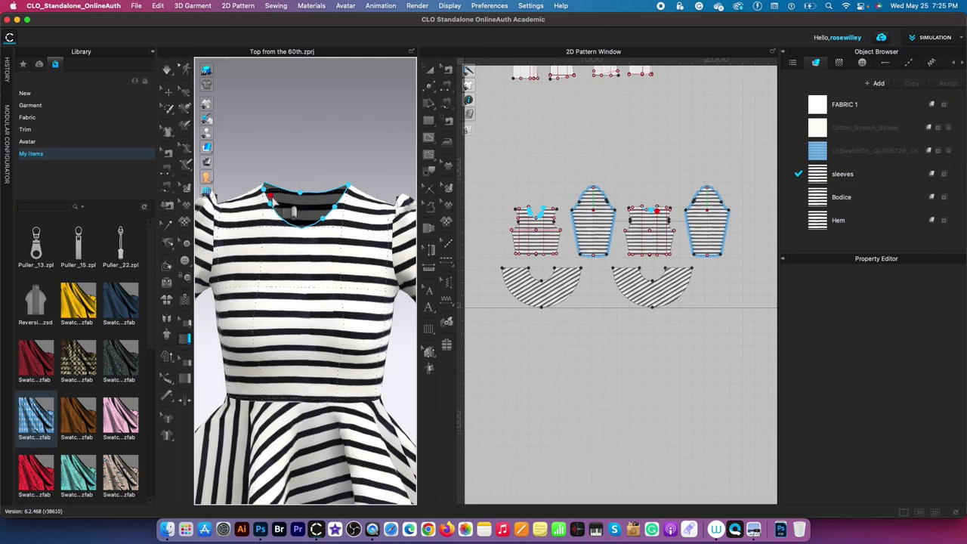
# Step: Create piping all the way around the front and back neckline edge
pyautogui.click(190, 325)
pyautogui.scroll(3, 267, 192)
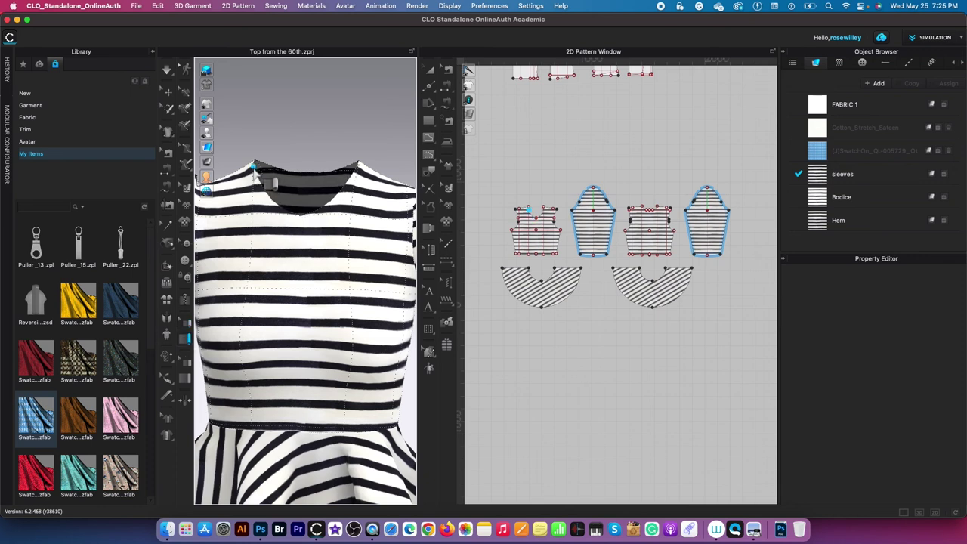
pyautogui.click(358, 163)
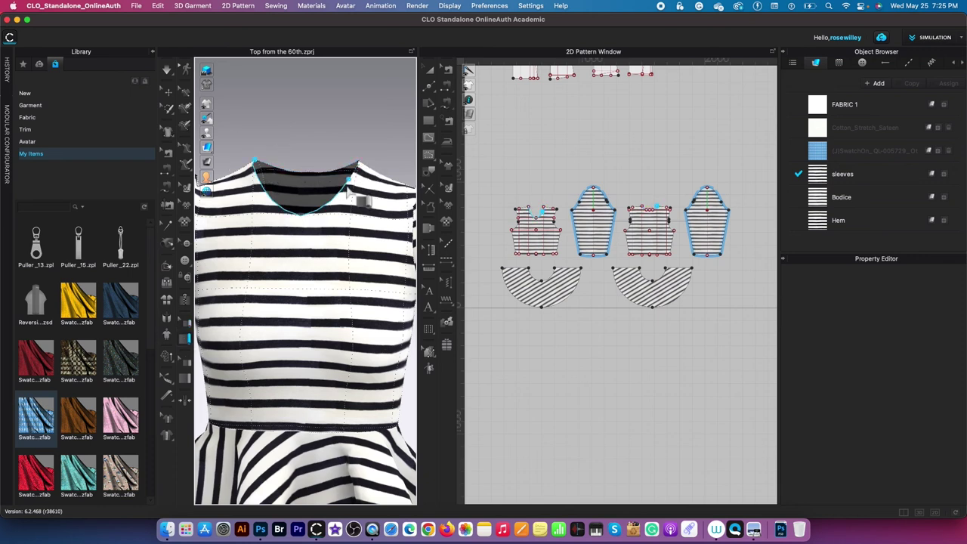
pyautogui.scroll(3, 357, 172)
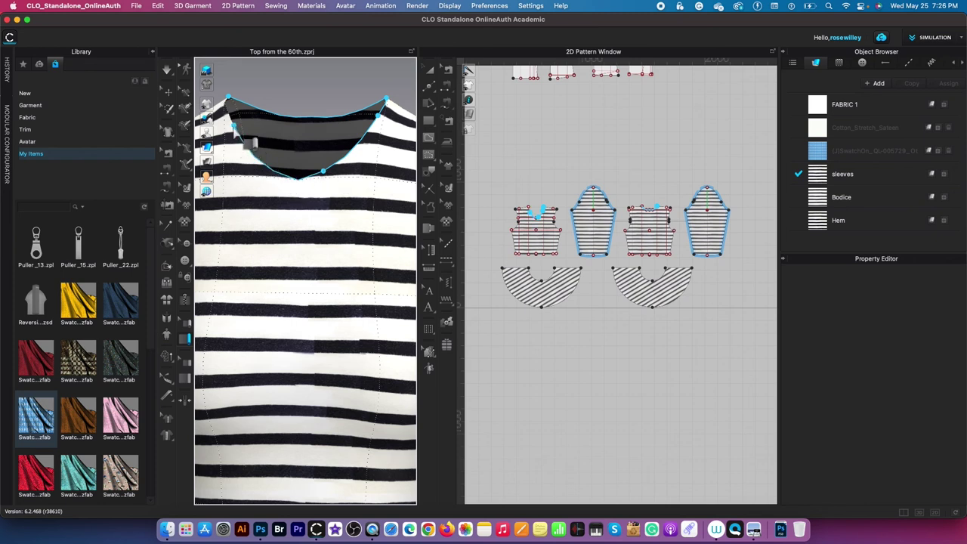
pyautogui.click(231, 101)
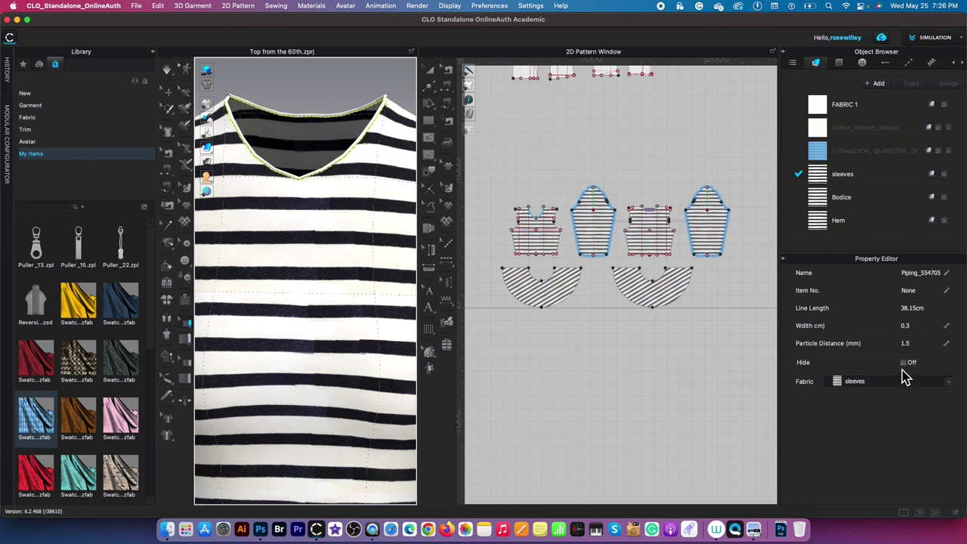
# Step: Assign the Cotton_Stretch_Sateen fabric to the neckline piping and set its width to 0.5 cm
pyautogui.click(888, 385)
pyautogui.click(881, 360)
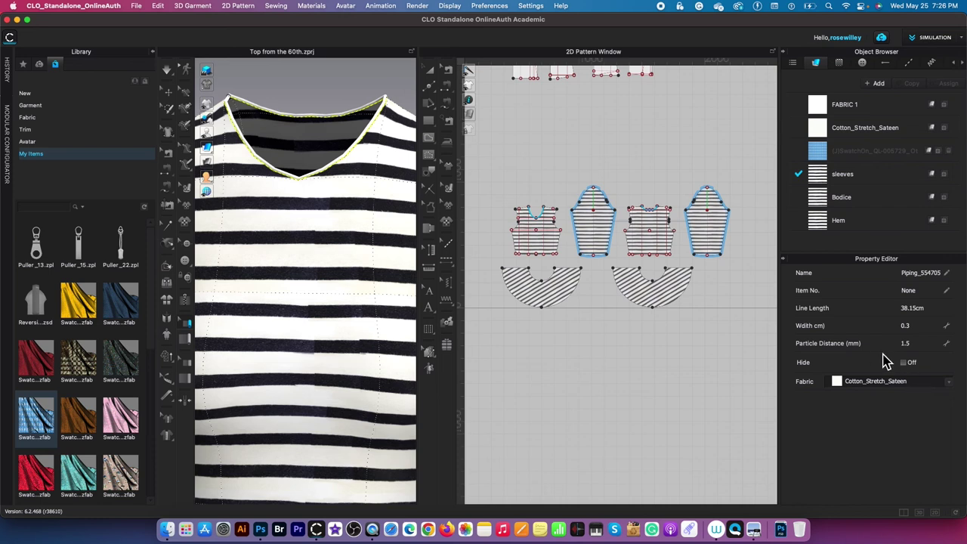
pyautogui.click(920, 327)
pyautogui.write('.5')
pyautogui.press('Return')
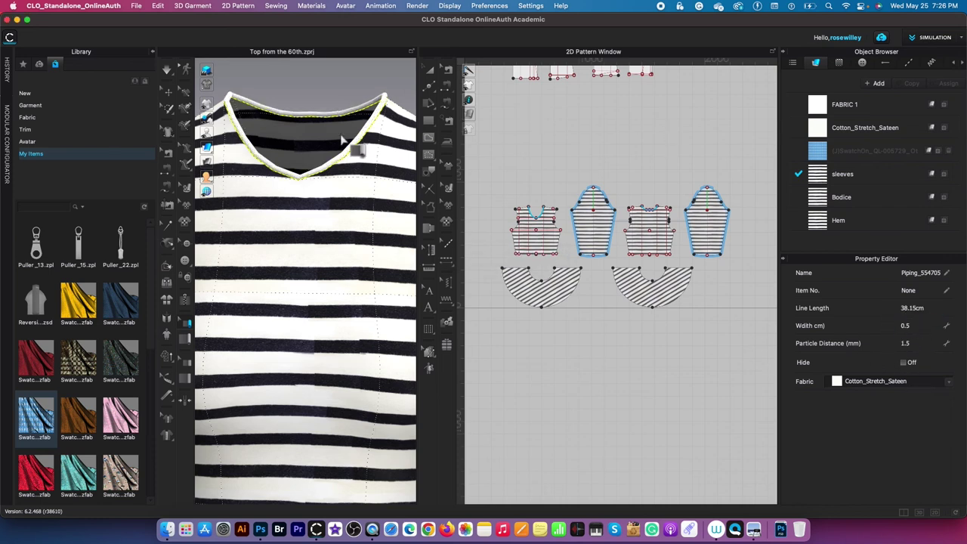
# Step: Simulate the top with its piping, and briefly hide and redisplay the piping to compare the neckline
pyautogui.scroll(-6, 338, 159)
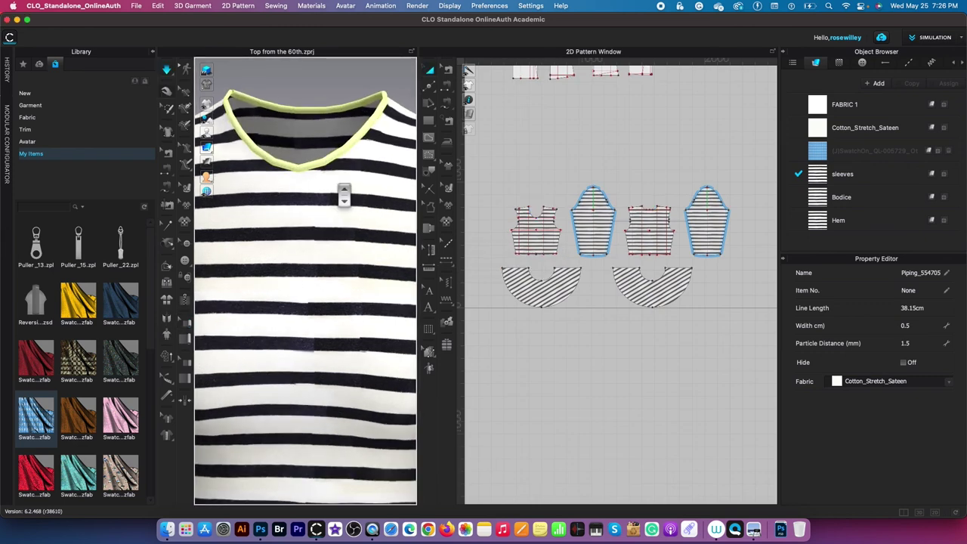
pyautogui.scroll(5, 344, 195)
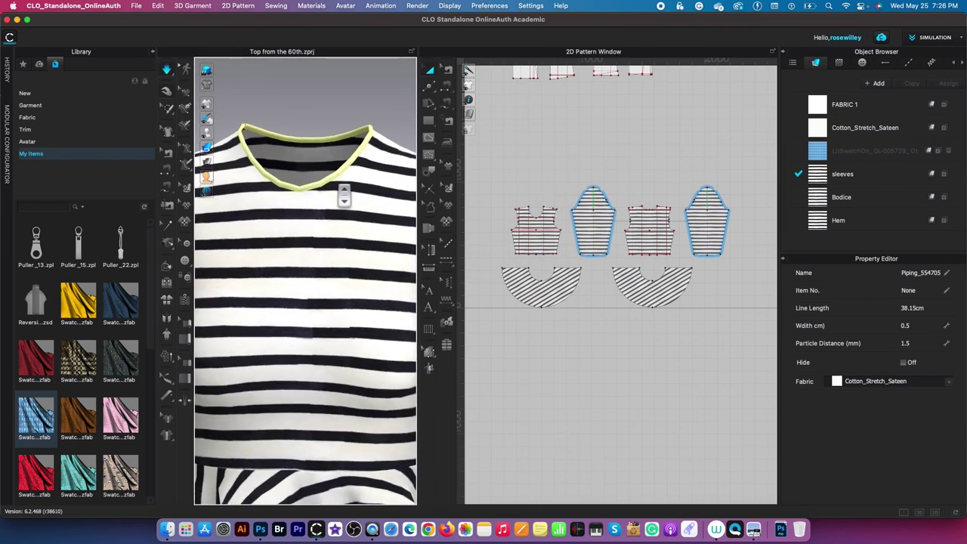
pyautogui.click(904, 363)
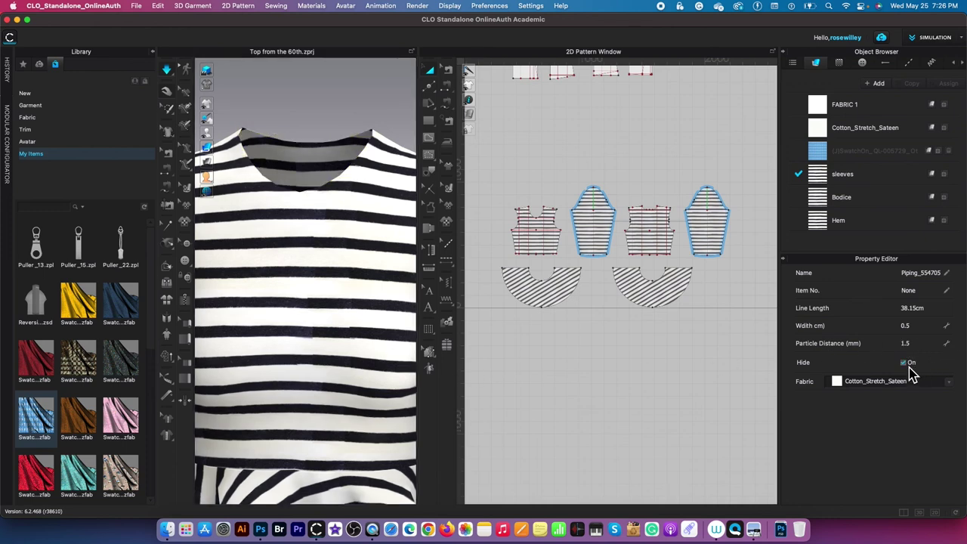
pyautogui.click(905, 363)
# Step: Stop the simulation and show the avatar again with the piped top
pyautogui.moveTo(321, 223); pyautogui.dragTo(359, 270, button='right')
pyautogui.scroll(-10, 362, 269)
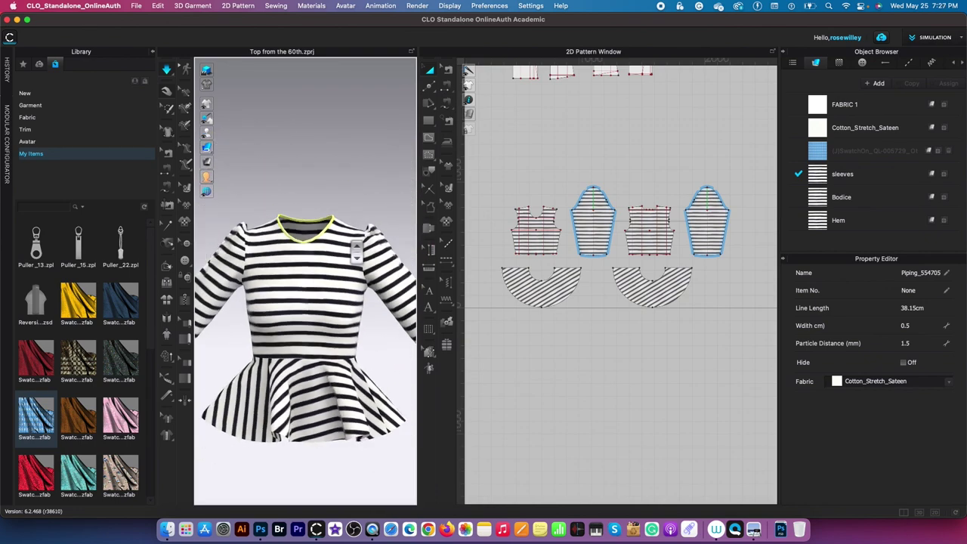
pyautogui.press('space')
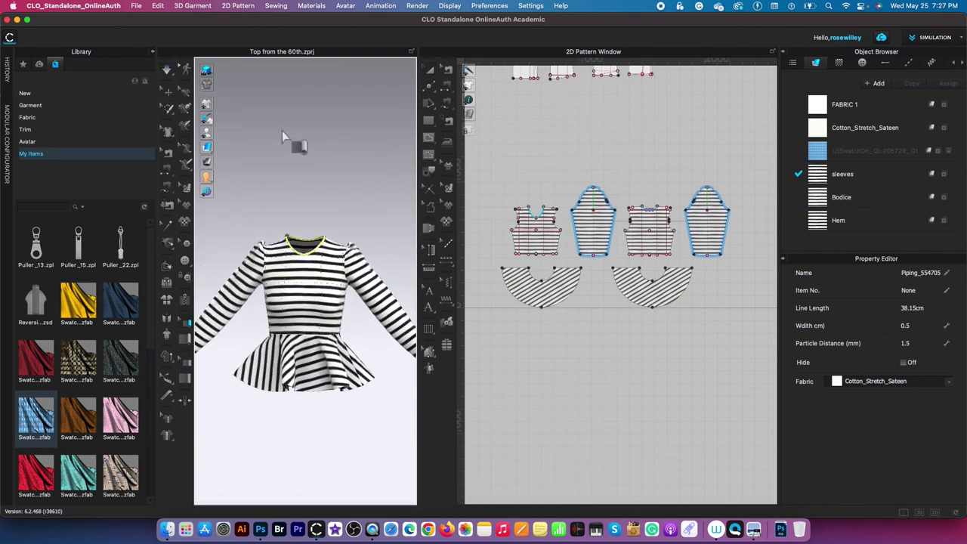
pyautogui.click(225, 132)
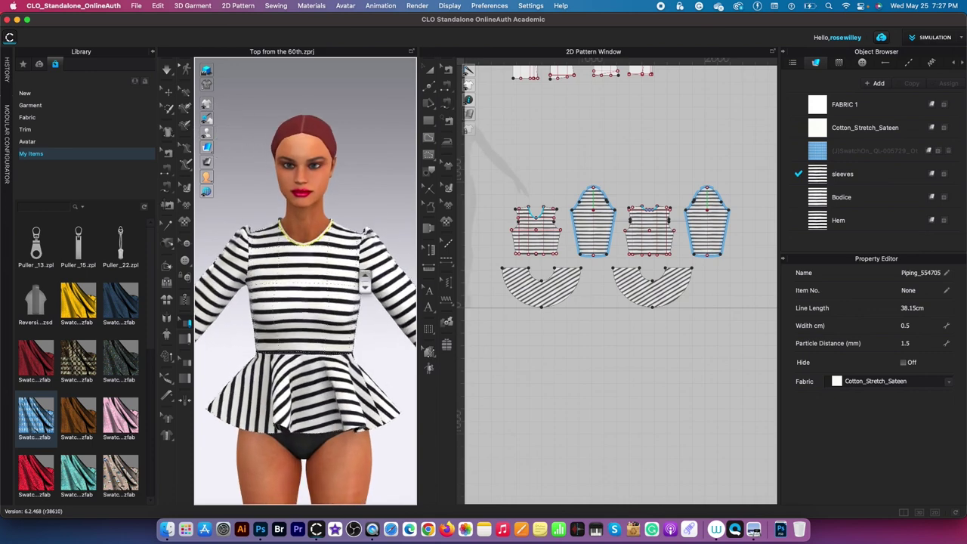
# Step: Enlarge the 3D window relative to the 2D pattern window and frame the whole avatar wearing the piped top
pyautogui.scroll(5, 360, 312)
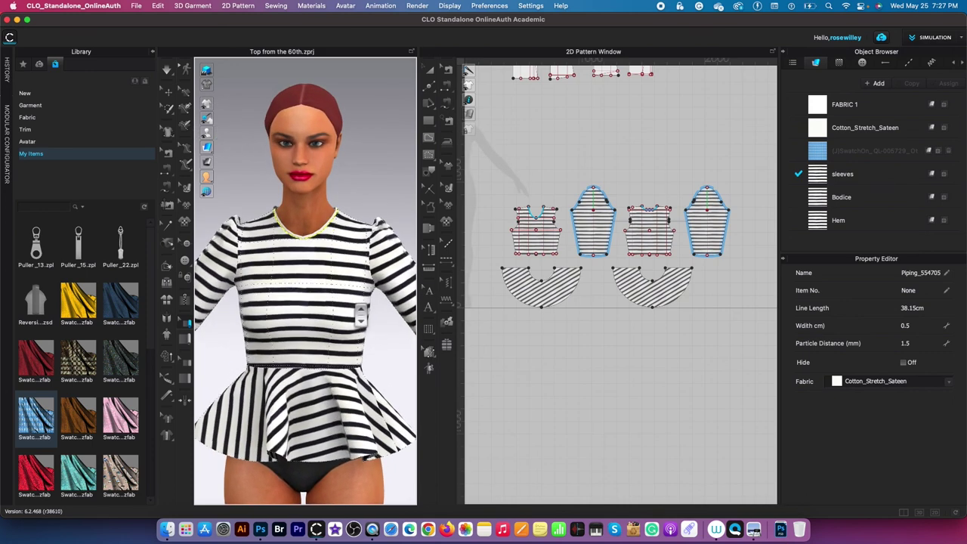
pyautogui.press('q')
pyautogui.scroll(-5, 389, 350)
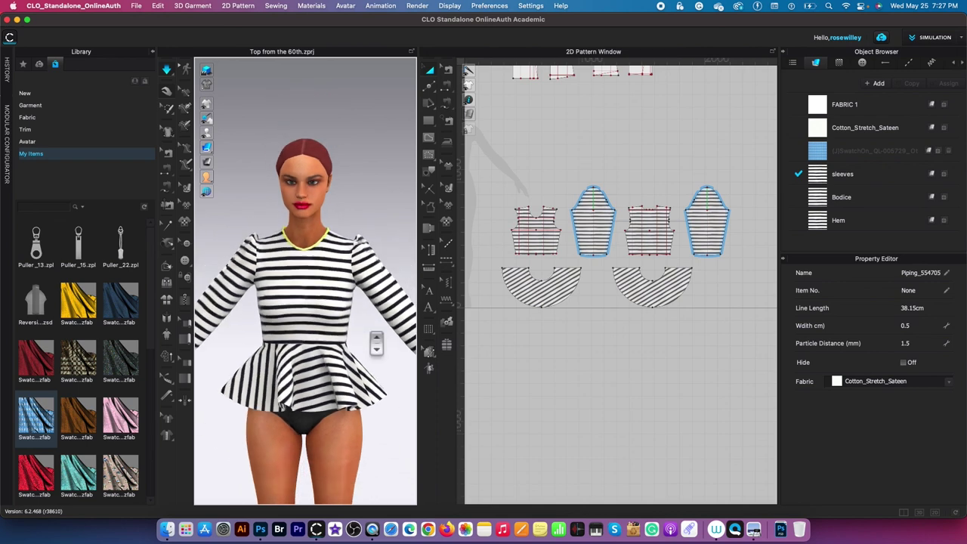
pyautogui.scroll(3, 338, 325)
pyautogui.scroll(1, 338, 325)
pyautogui.click(416, 369)
pyautogui.press('space')
pyautogui.moveTo(425, 387); pyautogui.dragTo(566, 352)
pyautogui.scroll(-3, 481, 323)
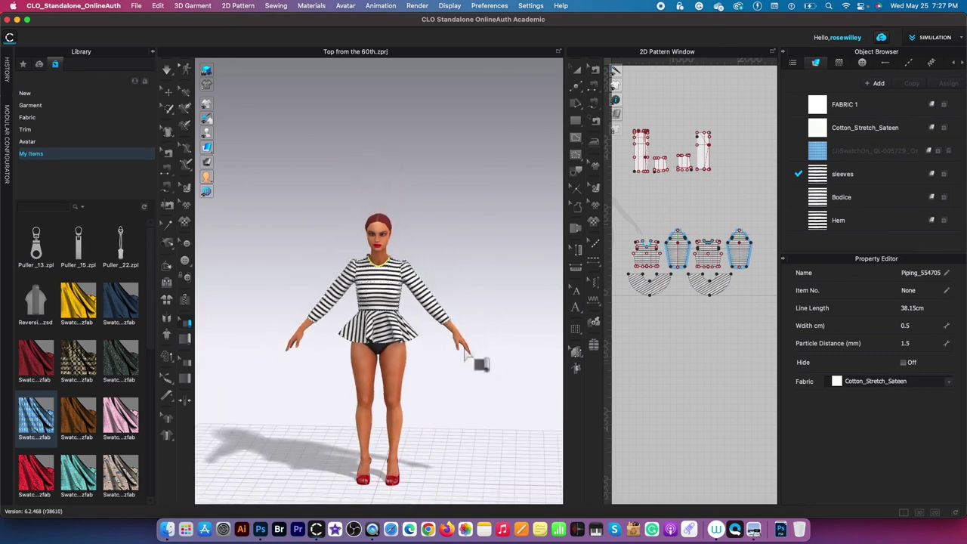
pyautogui.scroll(4, 453, 344)
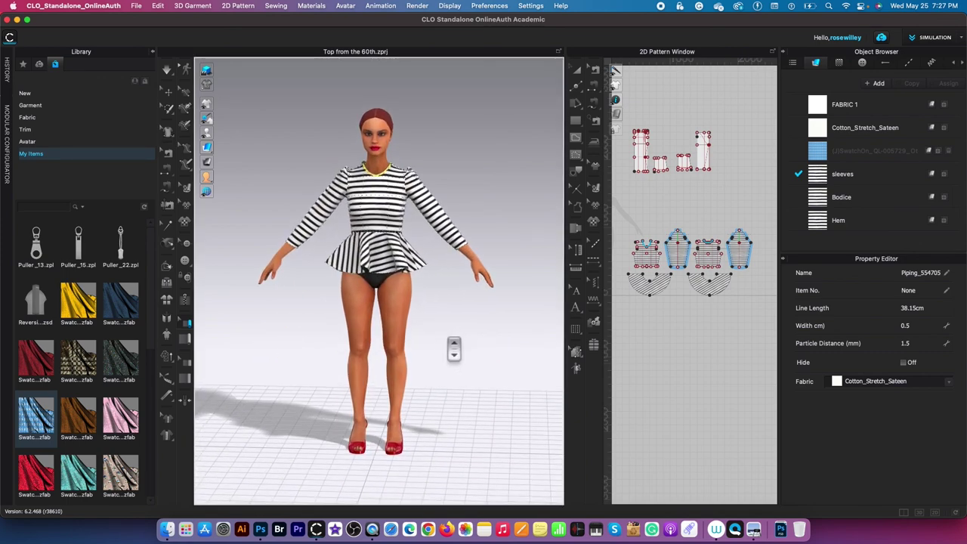
pyautogui.moveTo(465, 319)
pyautogui.mouseDown(button='right')
pyautogui.moveTo(463, 332)
pyautogui.moveTo(288, 321)
pyautogui.moveTo(476, 330)
pyautogui.mouseUp(button='right')
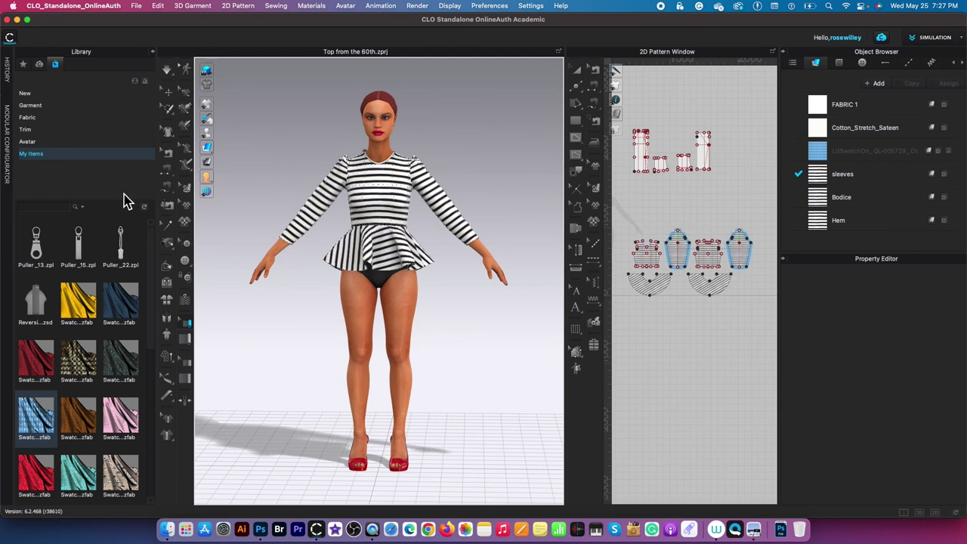
# Step: Apply the FV2_02_Aforsize.pos pose from the avatar library so that the top moves with the lowered arms
pyautogui.click(22, 66)
pyautogui.click(34, 91)
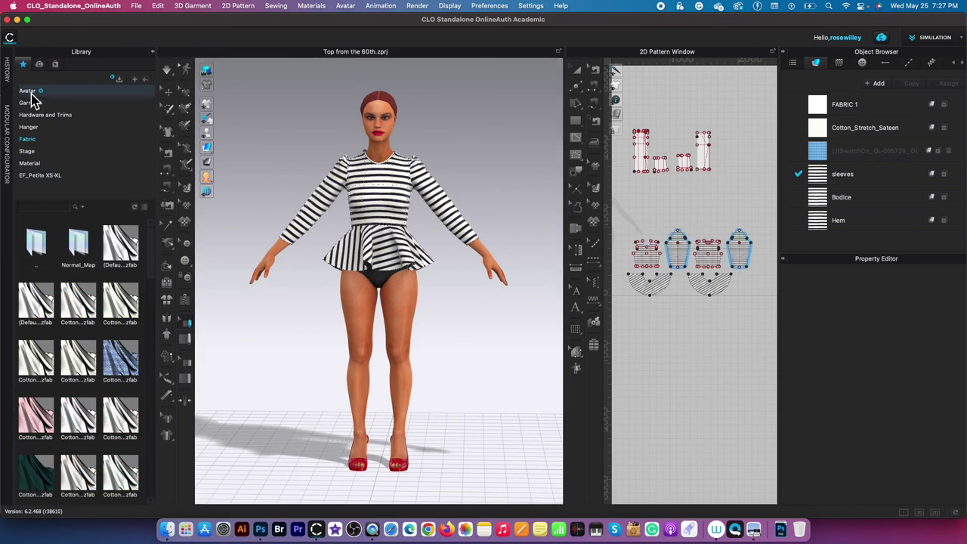
pyautogui.doubleClick(42, 243)
pyautogui.click(28, 91)
pyautogui.doubleClick(80, 245)
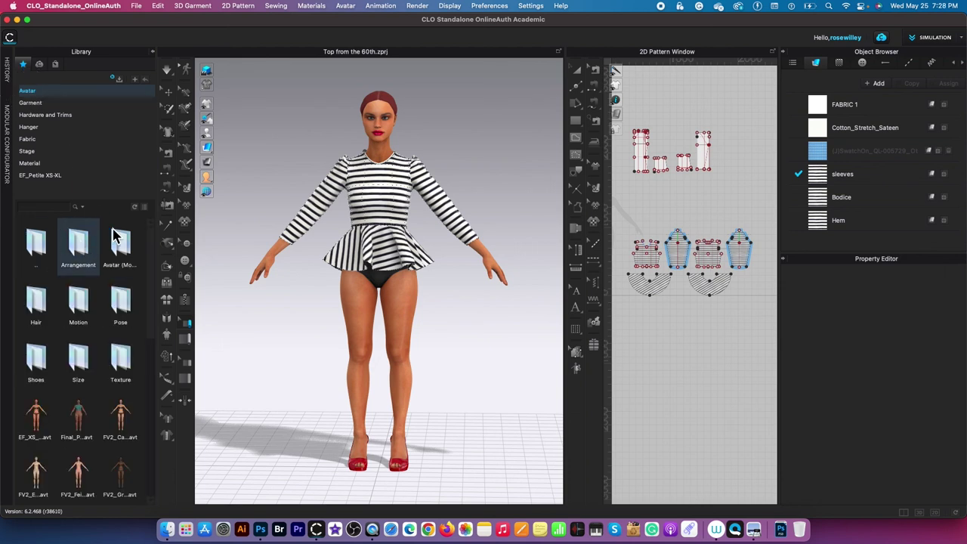
pyautogui.click(145, 207)
pyautogui.doubleClick(27, 306)
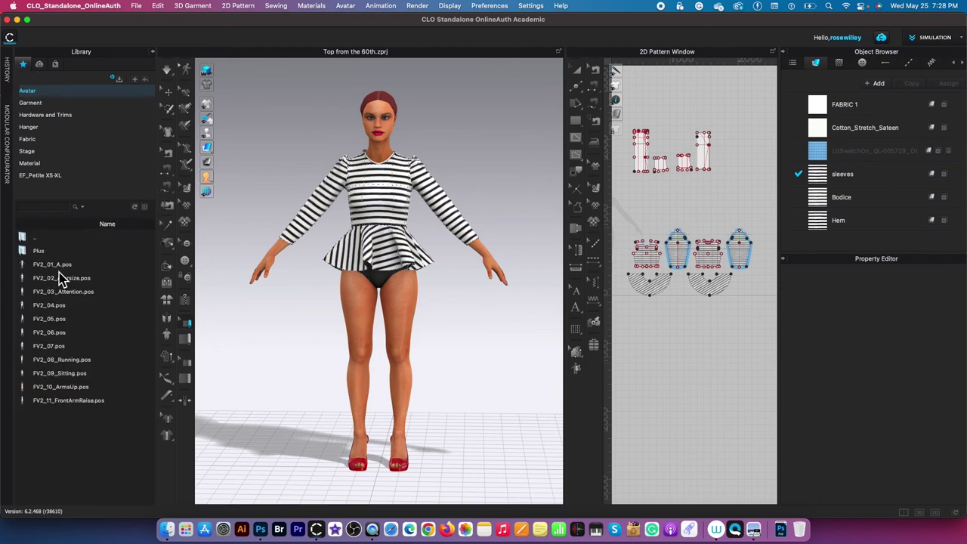
pyautogui.doubleClick(42, 279)
pyautogui.click(495, 314)
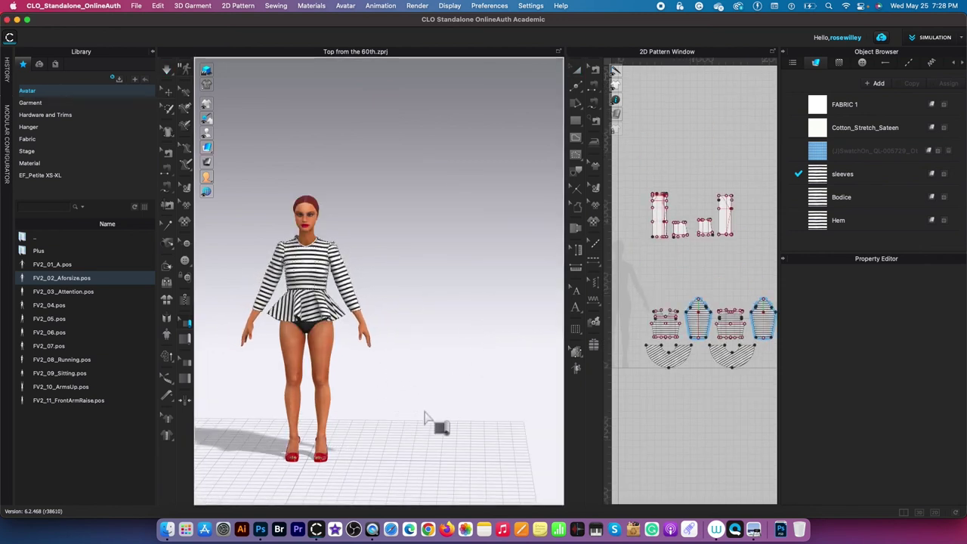
pyautogui.moveTo(389, 439); pyautogui.dragTo(473, 387, button='middle')
pyautogui.scroll(4, 458, 391)
pyautogui.moveTo(435, 359)
pyautogui.mouseDown(button='right')
pyautogui.moveTo(460, 378)
pyautogui.moveTo(253, 367)
pyautogui.moveTo(475, 367)
pyautogui.moveTo(451, 355)
pyautogui.mouseUp(button='right')
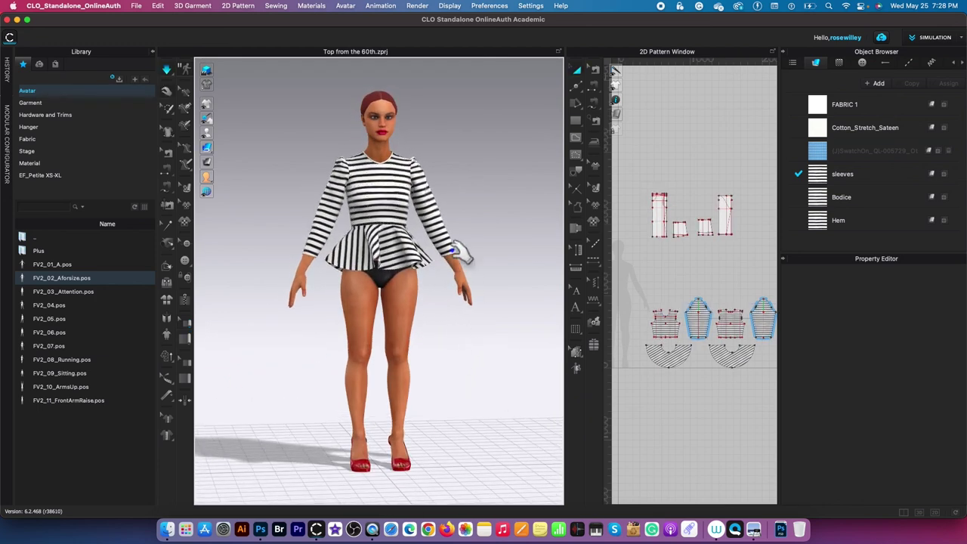
# Step: Pull on the peplum hem at the front and back of the running simulation to adjust its folds
pyautogui.click(444, 269)
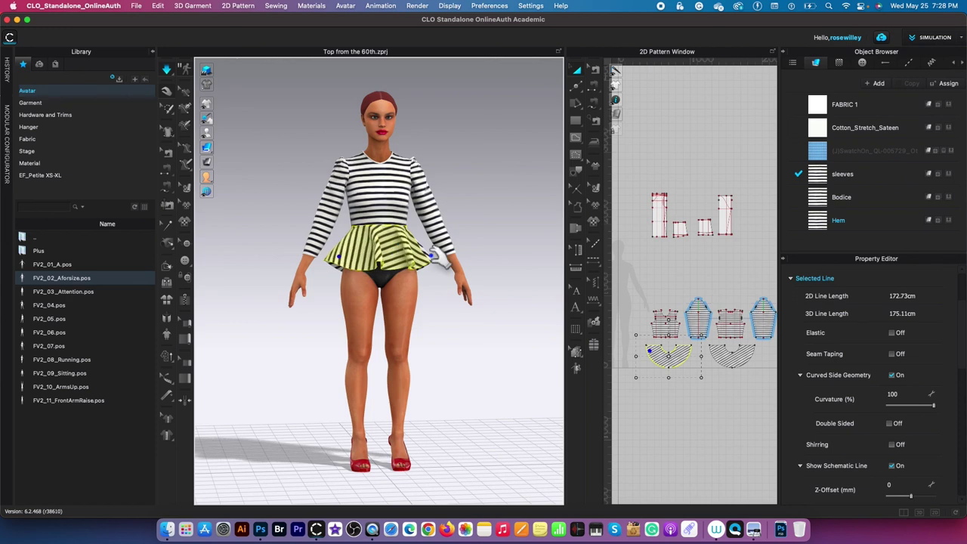
pyautogui.click(491, 356)
pyautogui.moveTo(491, 355); pyautogui.dragTo(356, 261, button='right')
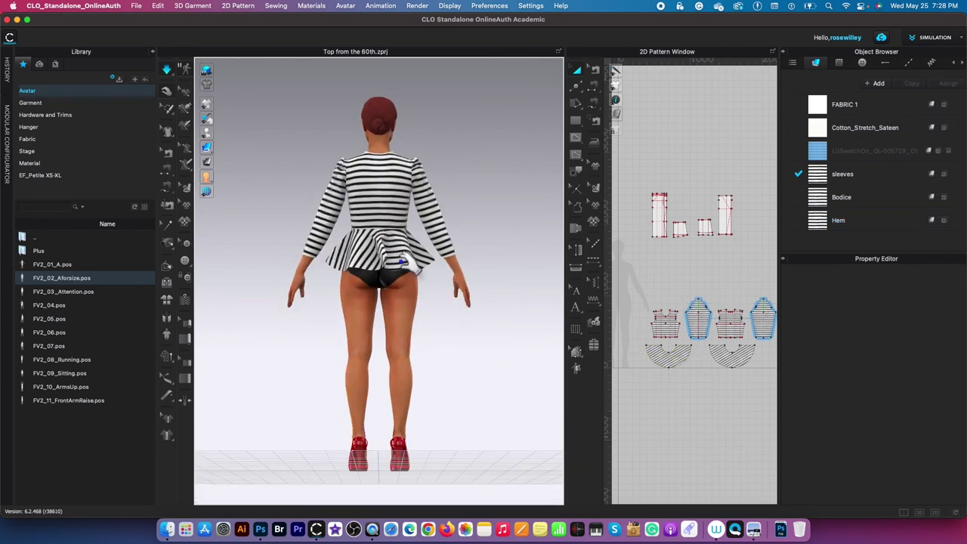
pyautogui.click(330, 257)
pyautogui.click(167, 70)
pyautogui.click(169, 92)
pyautogui.click(301, 319)
# Step: Examine the fit and drape of the striped top and its peplum from the front at close range
pyautogui.press('2')
pyautogui.moveTo(473, 294); pyautogui.dragTo(490, 318, button='right')
pyautogui.scroll(5, 461, 138)
pyautogui.scroll(-5, 470, 139)
pyautogui.moveTo(470, 147); pyautogui.dragTo(472, 382, button='right')
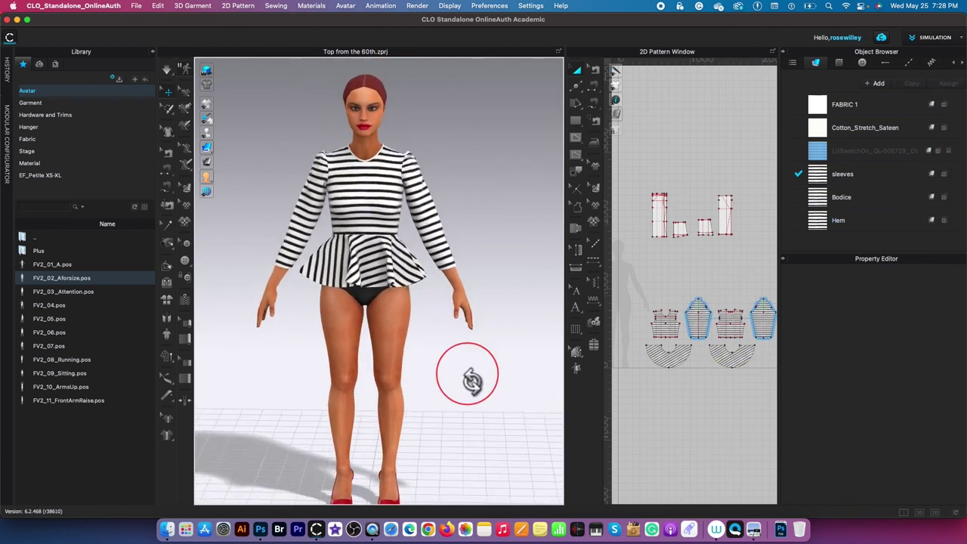
pyautogui.scroll(3, 460, 384)
pyautogui.scroll(2, 456, 372)
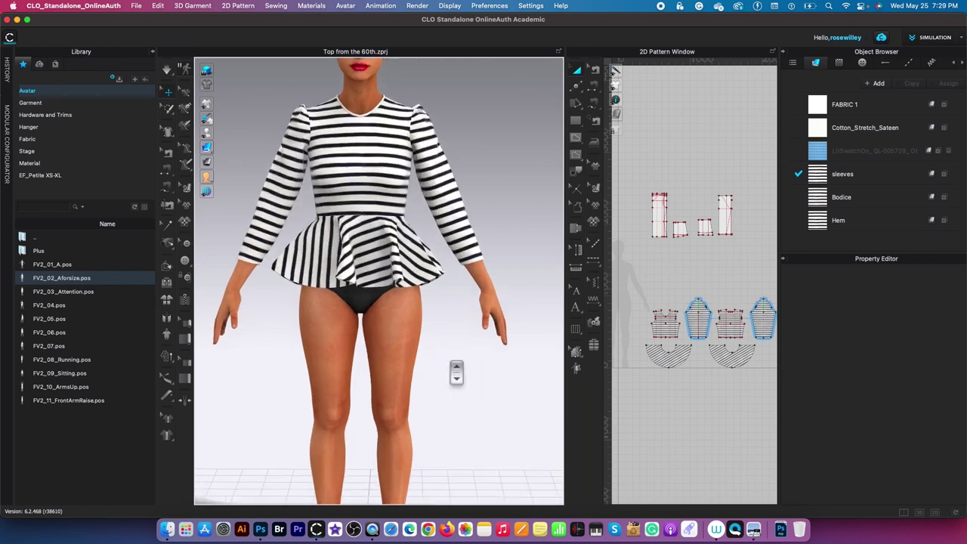
pyautogui.scroll(2, 457, 371)
pyautogui.moveTo(470, 367); pyautogui.dragTo(483, 382, button='right')
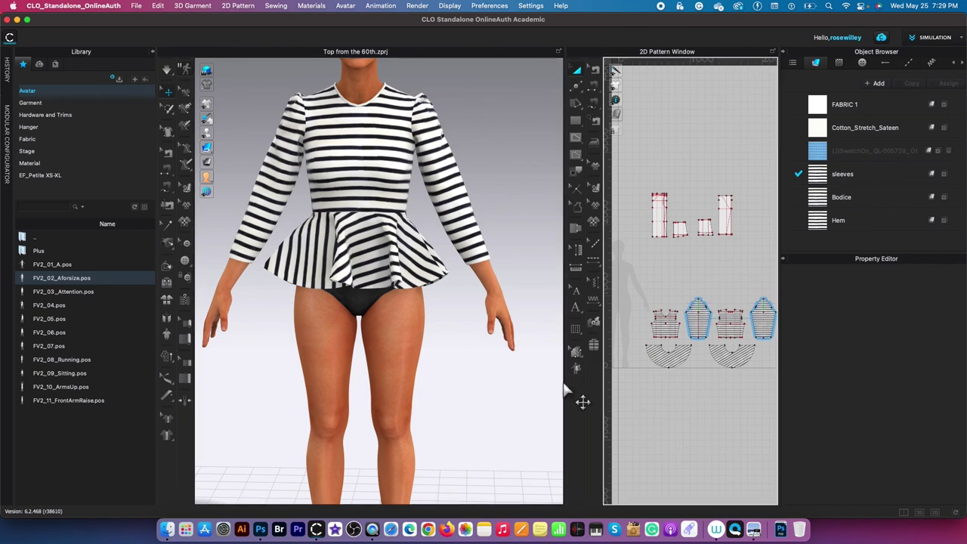
# Step: Give the 2D pattern window more room and review the pattern pieces alongside the draped top
pyautogui.moveTo(571, 389); pyautogui.dragTo(492, 386)
pyautogui.scroll(5, 389, 295)
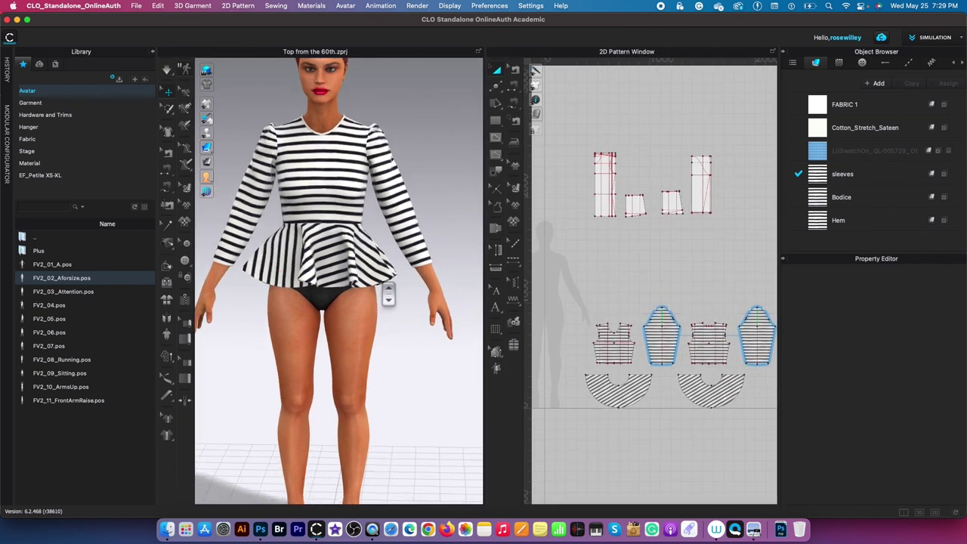
pyautogui.scroll(-8, 437, 420)
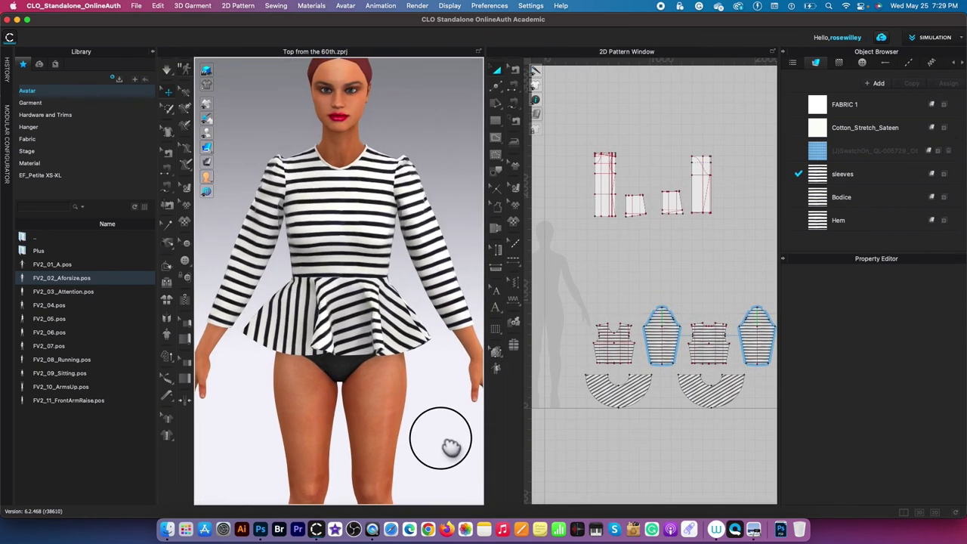
pyautogui.scroll(-2, 442, 418)
pyautogui.scroll(-3, 592, 423)
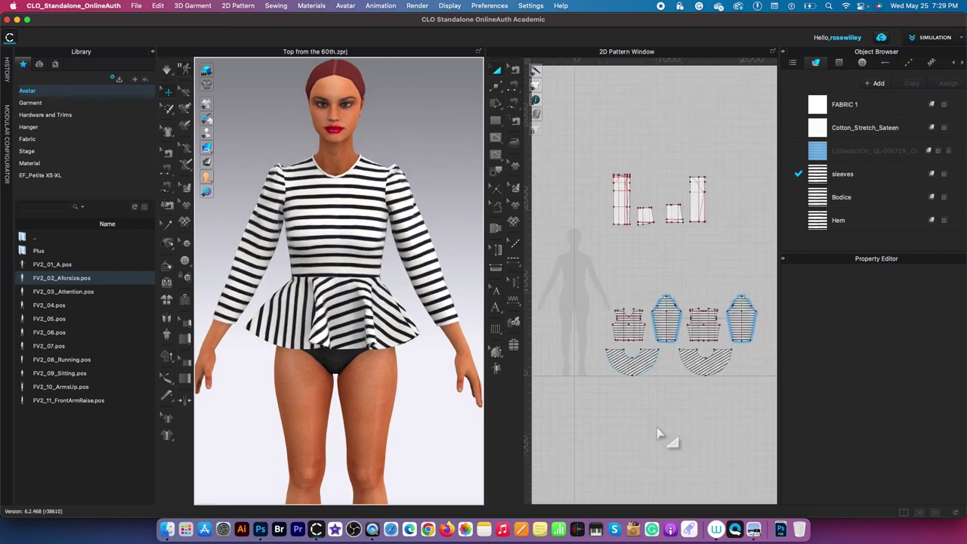
pyautogui.scroll(-1, 651, 414)
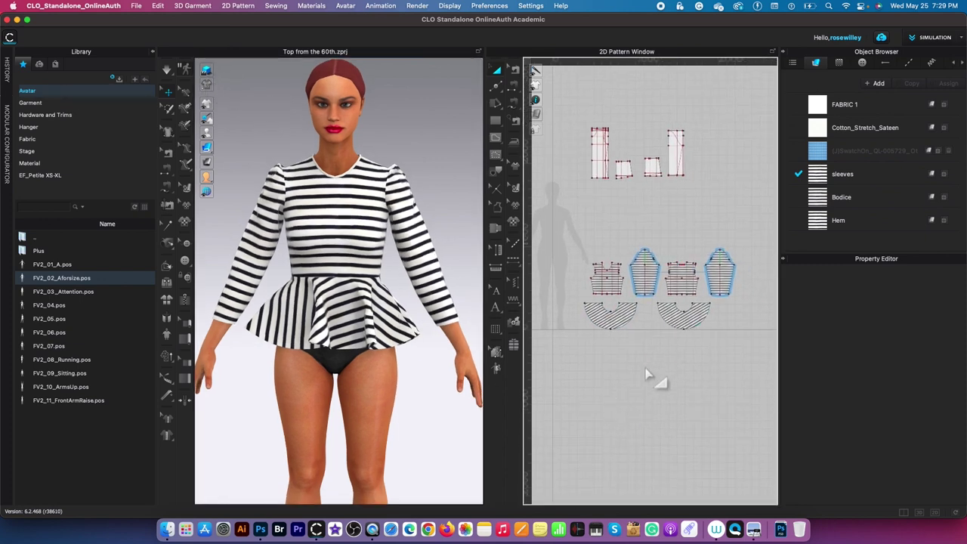
pyautogui.scroll(2, 702, 406)
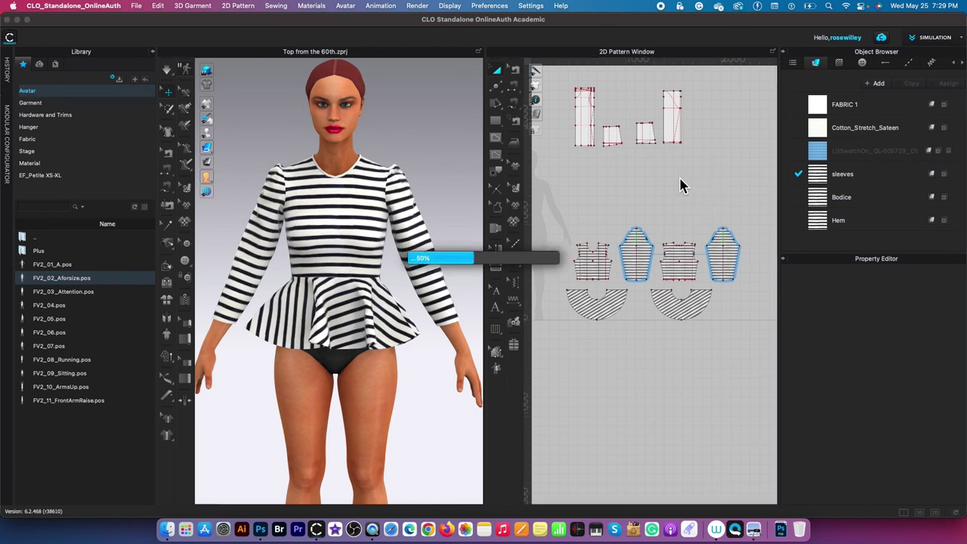
pyautogui.scroll(-2, 722, 203)
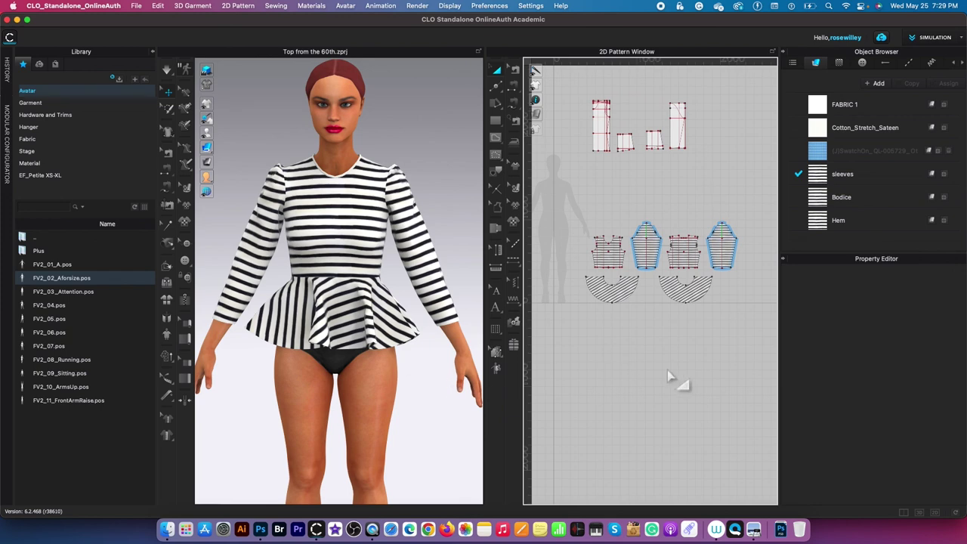
# Step: Switch the layout to the 3D window alone and frame the avatar in it
pyautogui.click(920, 514)
pyautogui.scroll(-5, 657, 386)
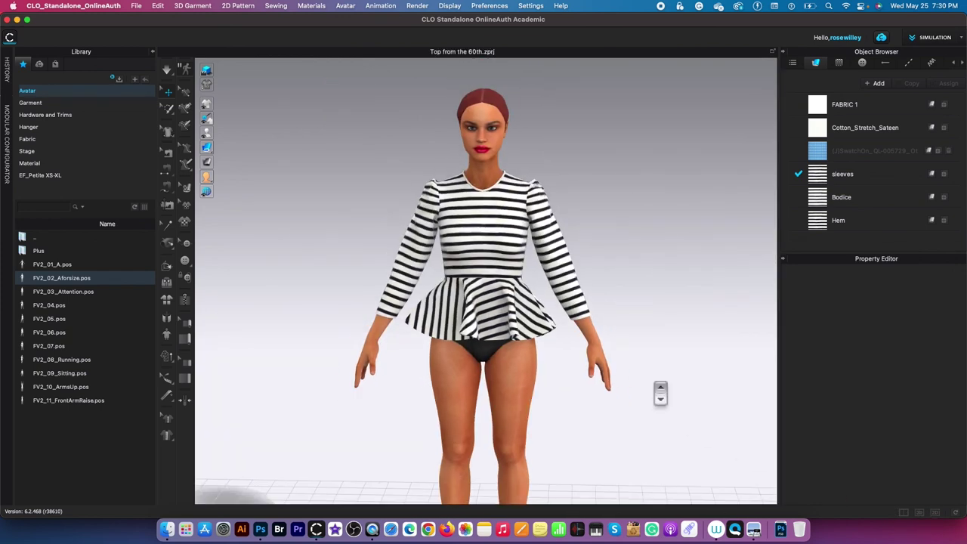
pyautogui.moveTo(614, 433); pyautogui.dragTo(605, 380, button='middle')
pyautogui.scroll(4, 648, 259)
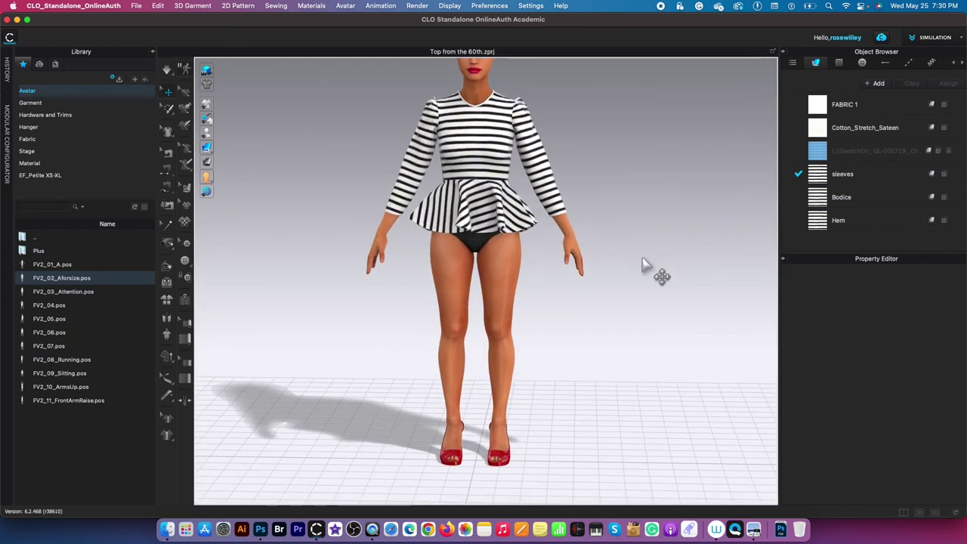
pyautogui.scroll(1, 626, 402)
pyautogui.scroll(3, 626, 402)
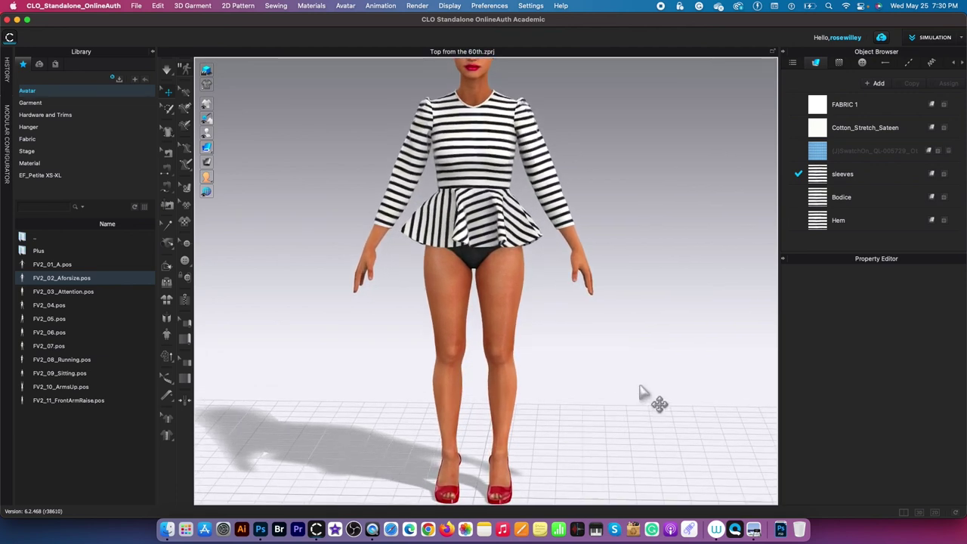
# Step: Hide the avatar and frame the striped peplum top large in the 3D window
pyautogui.click(221, 133)
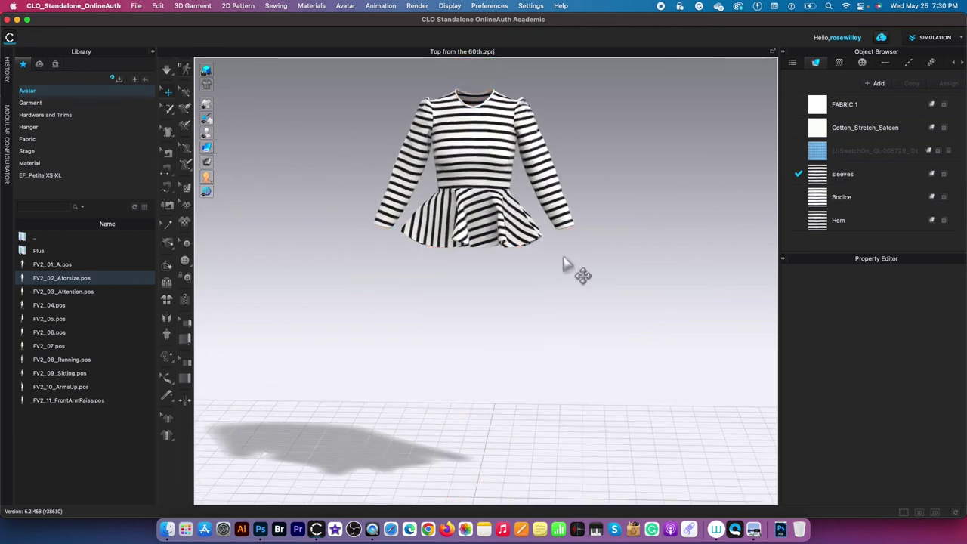
pyautogui.scroll(5, 572, 328)
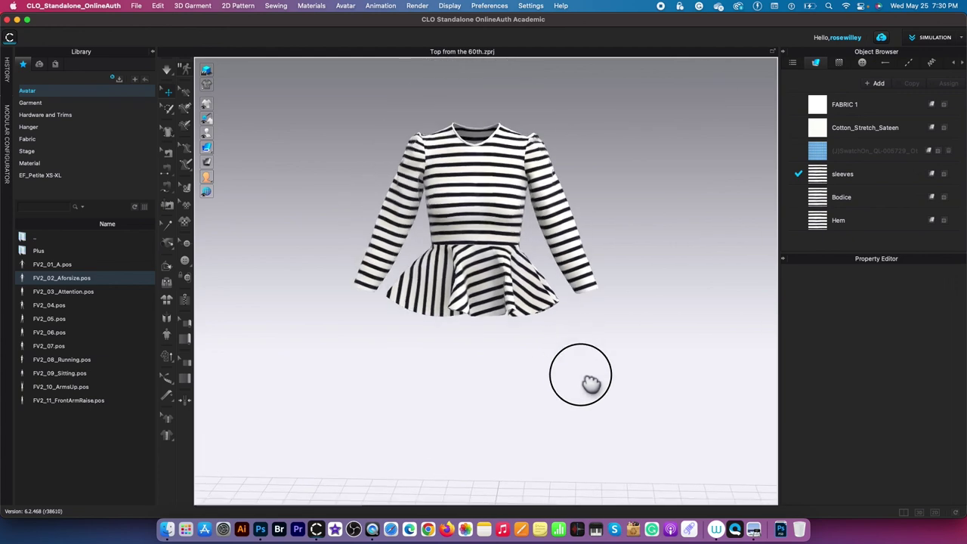
pyautogui.moveTo(576, 378); pyautogui.dragTo(582, 412, button='middle')
pyautogui.scroll(1, 607, 389)
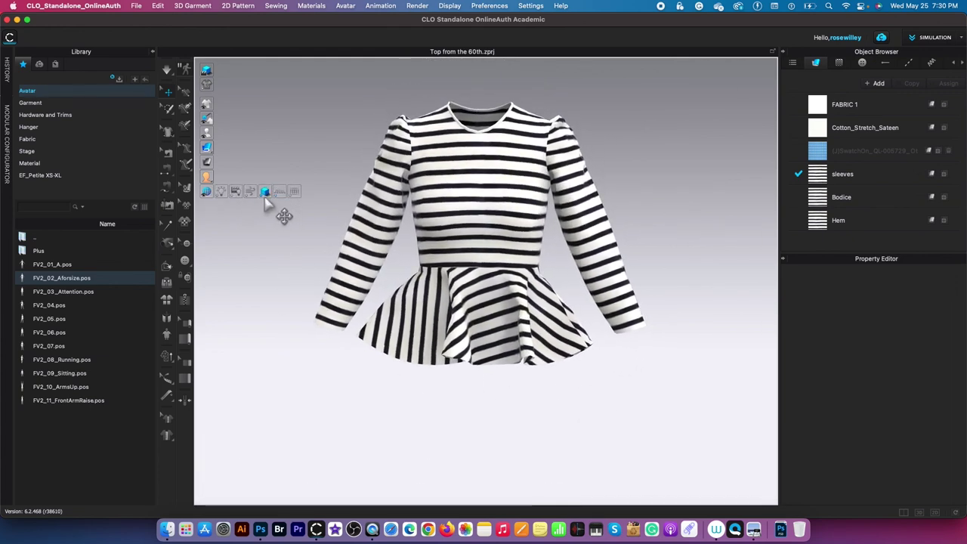
pyautogui.scroll(-3, 614, 309)
pyautogui.scroll(5, 613, 310)
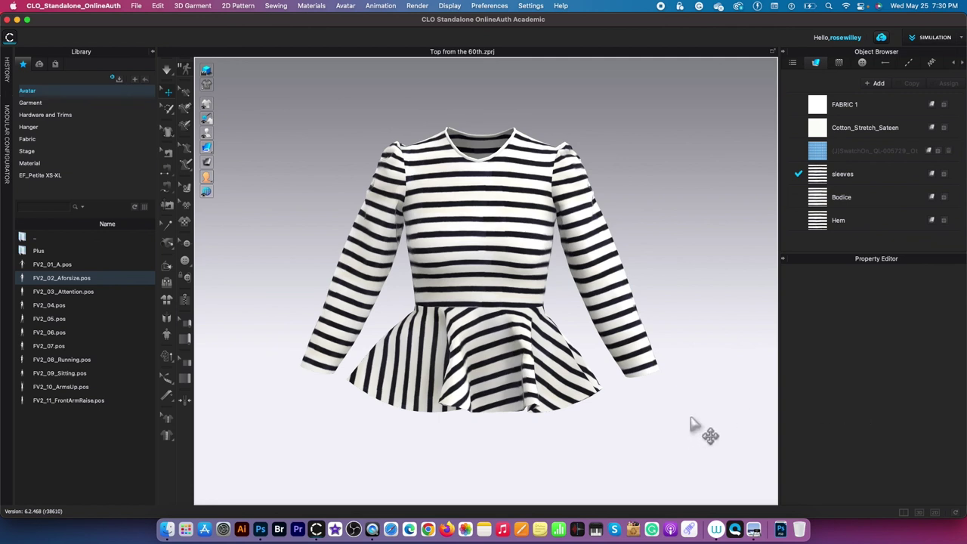
# Step: Set up a turntable video capture with landscape orientation and a size of 1920 by 1080 pixels
pyautogui.click(136, 6)
pyautogui.moveTo(196, 158)
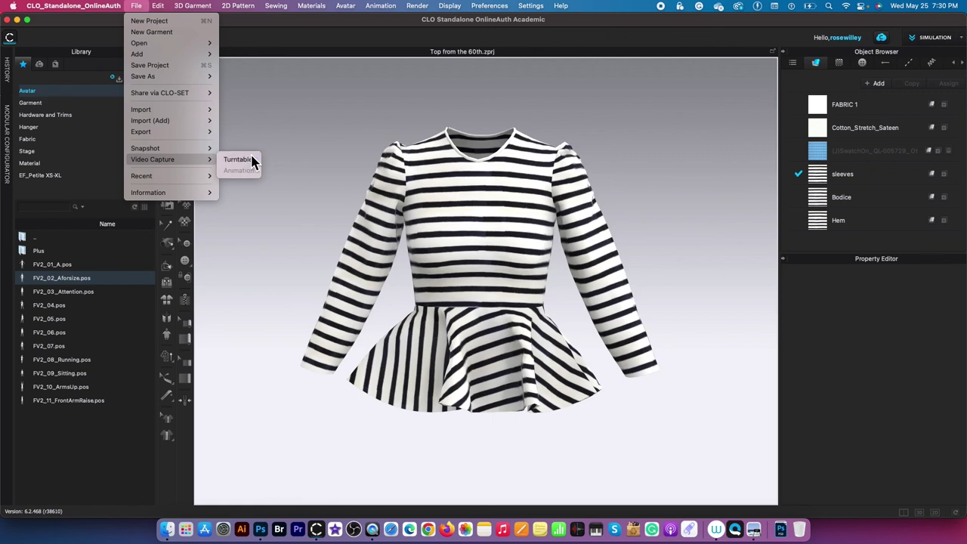
pyautogui.click(250, 158)
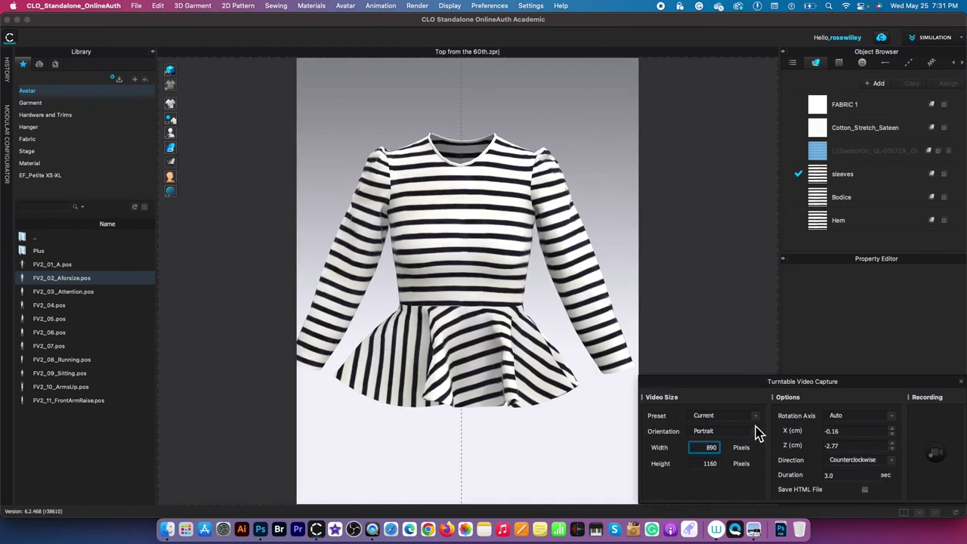
pyautogui.click(756, 431)
pyautogui.click(707, 445)
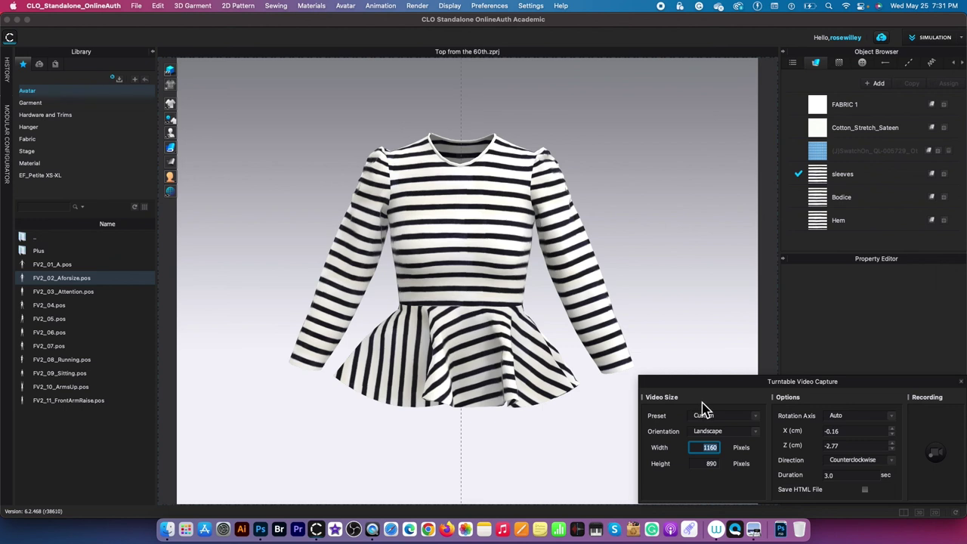
pyautogui.press('Tab')
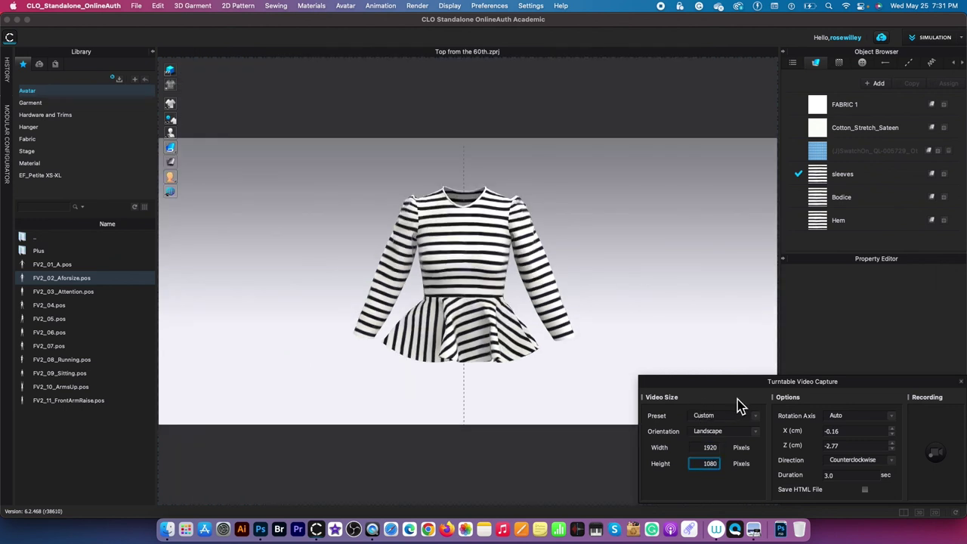
pyautogui.press('Tab')
# Step: Set the turntable video's duration to 5.0 seconds and record the rotation
pyautogui.moveTo(860, 388); pyautogui.dragTo(843, 221)
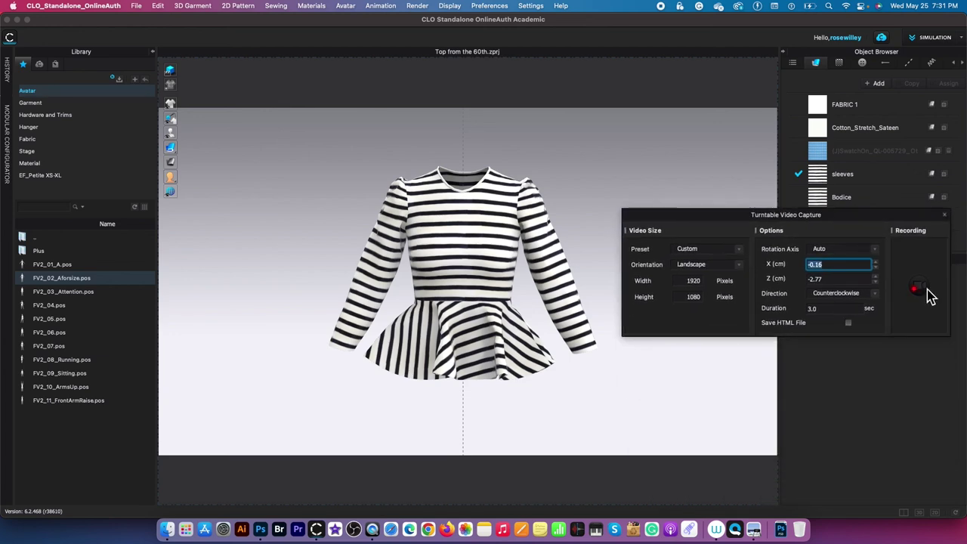
pyautogui.click(829, 309)
pyautogui.press('Tab')
pyautogui.click(920, 290)
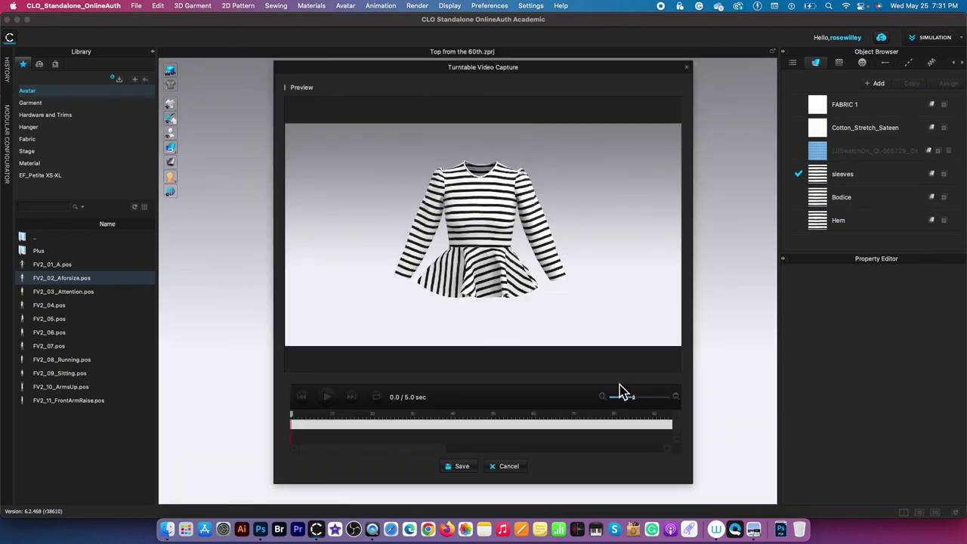
# Step: Save the turntable video as an MP4 named "Video-Done top from the 60th" in the Top from the 60th folder
pyautogui.click(465, 467)
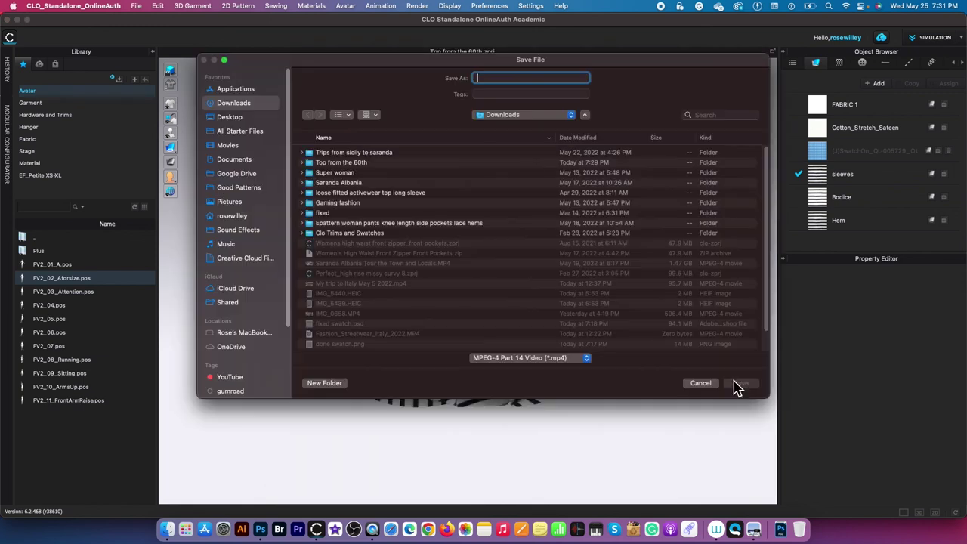
pyautogui.write('Doen')
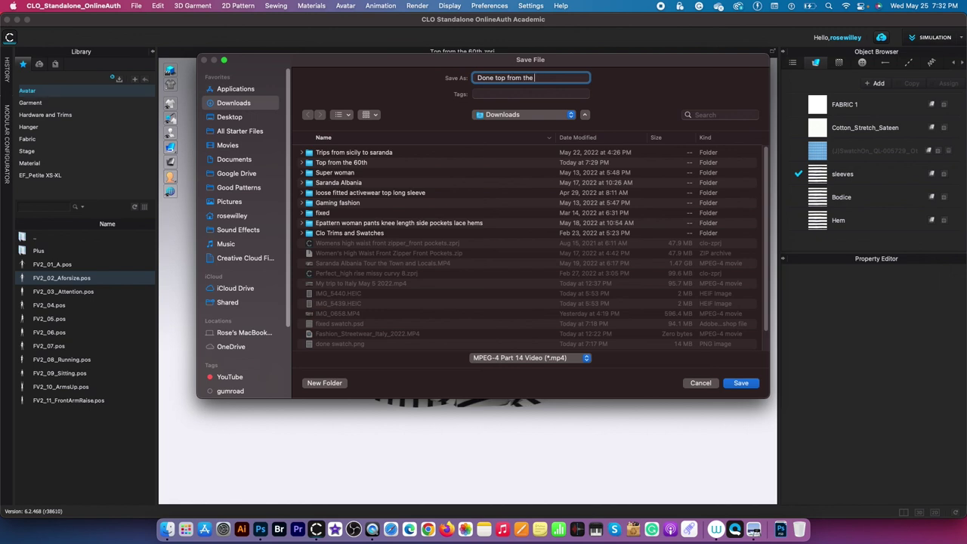
pyautogui.click(477, 78)
pyautogui.write('Video-')
pyautogui.click(380, 163)
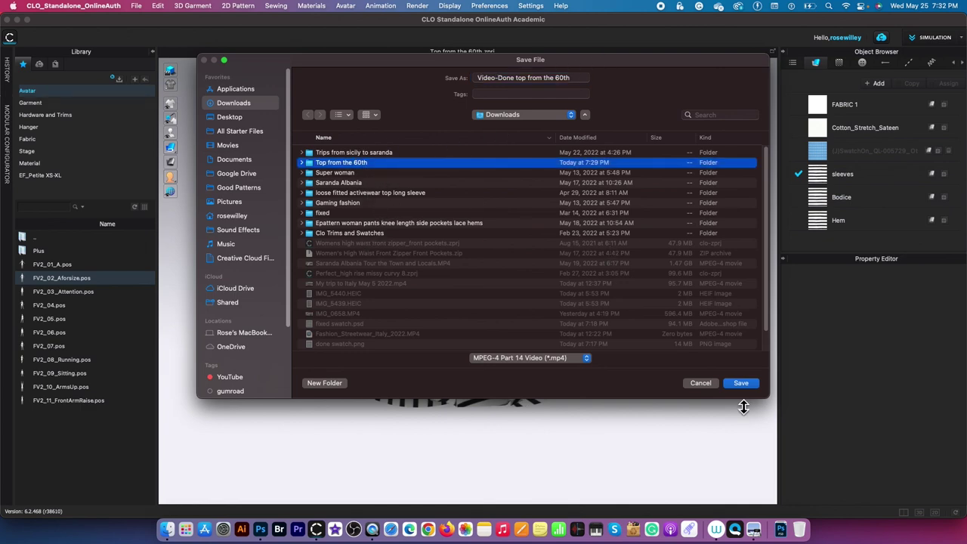
pyautogui.click(741, 385)
pyautogui.click(743, 386)
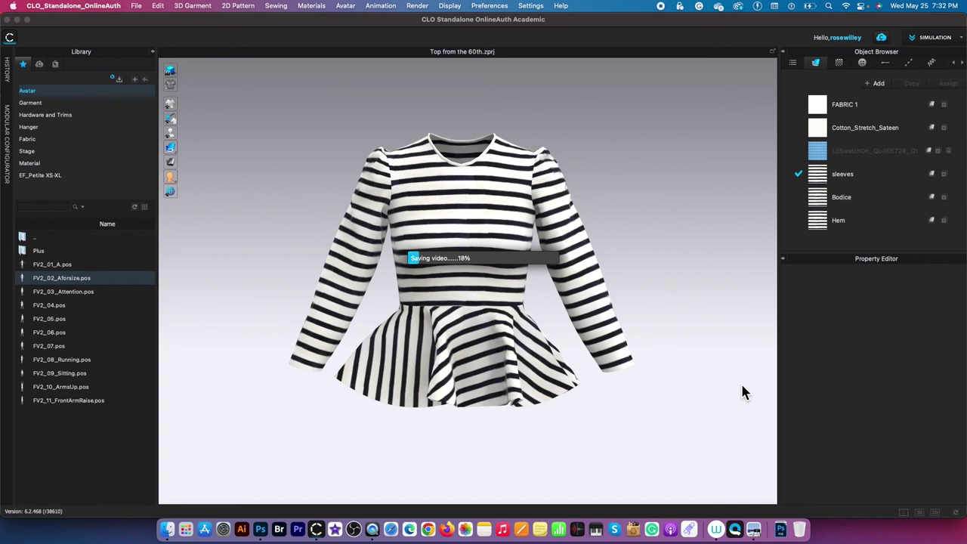